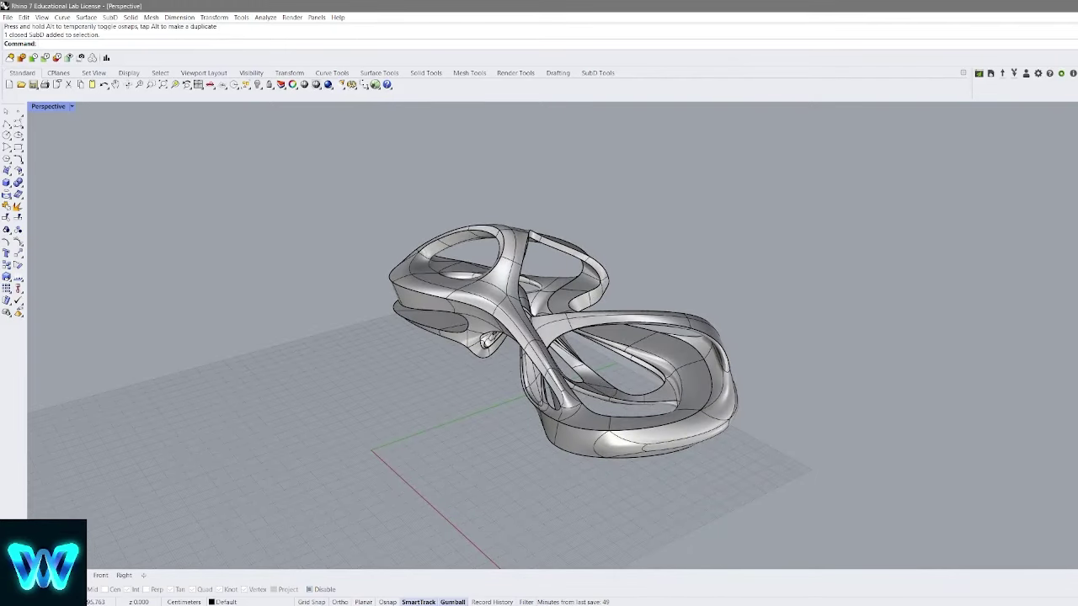
Draw a solid box with a square base on the grid beside the SubD form
{"action": "left_click", "coordinate": [594, 73]}
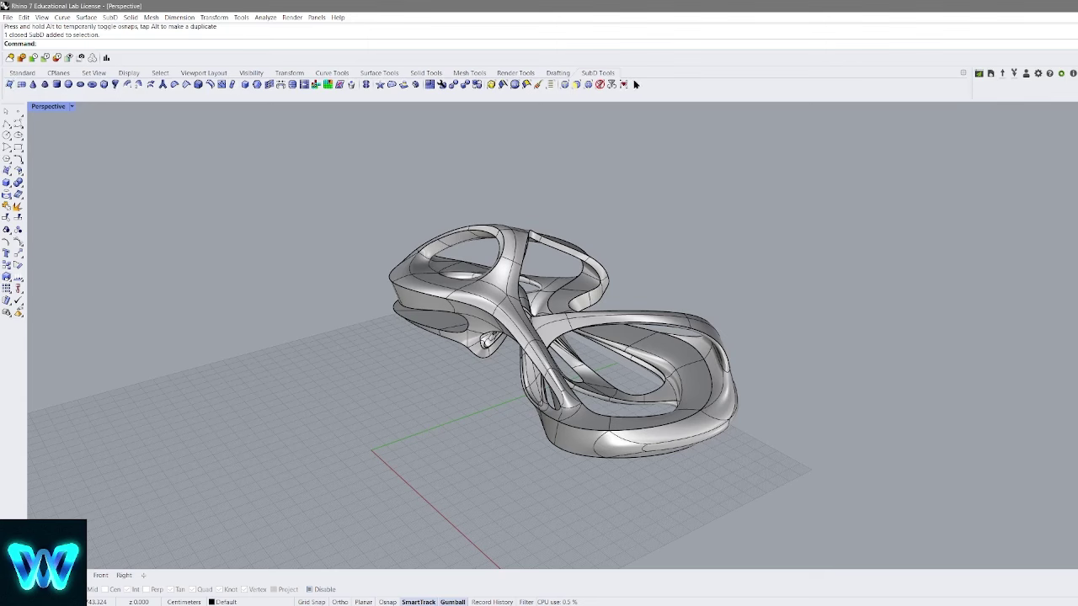
{"action": "right_click_drag", "start_coordinate": [598, 266], "coordinate": [568, 290]}
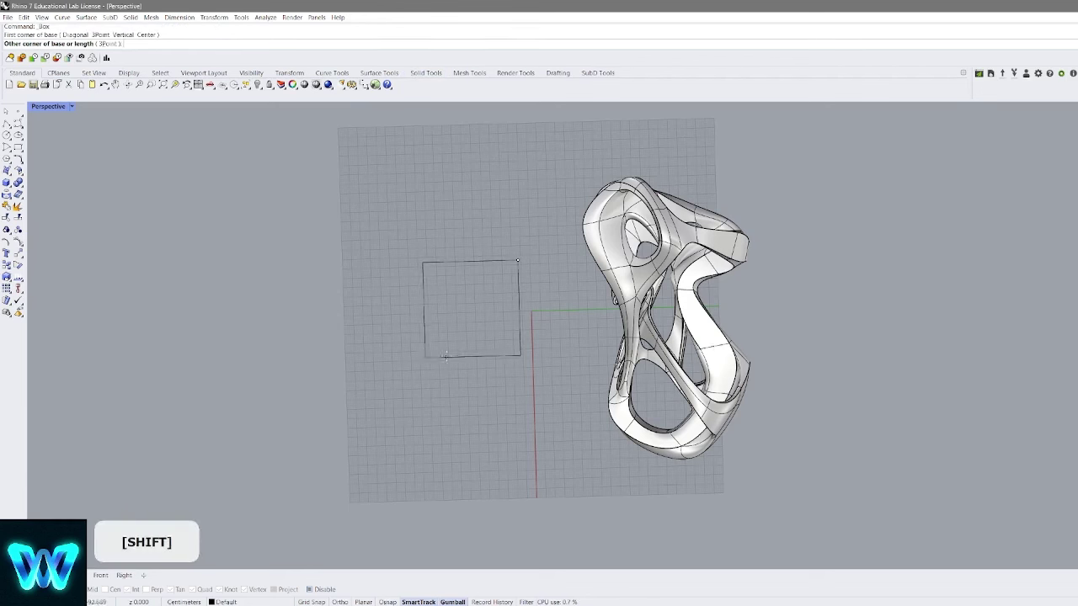
{"action": "right_click_drag", "start_coordinate": [462, 352], "coordinate": [437, 344]}
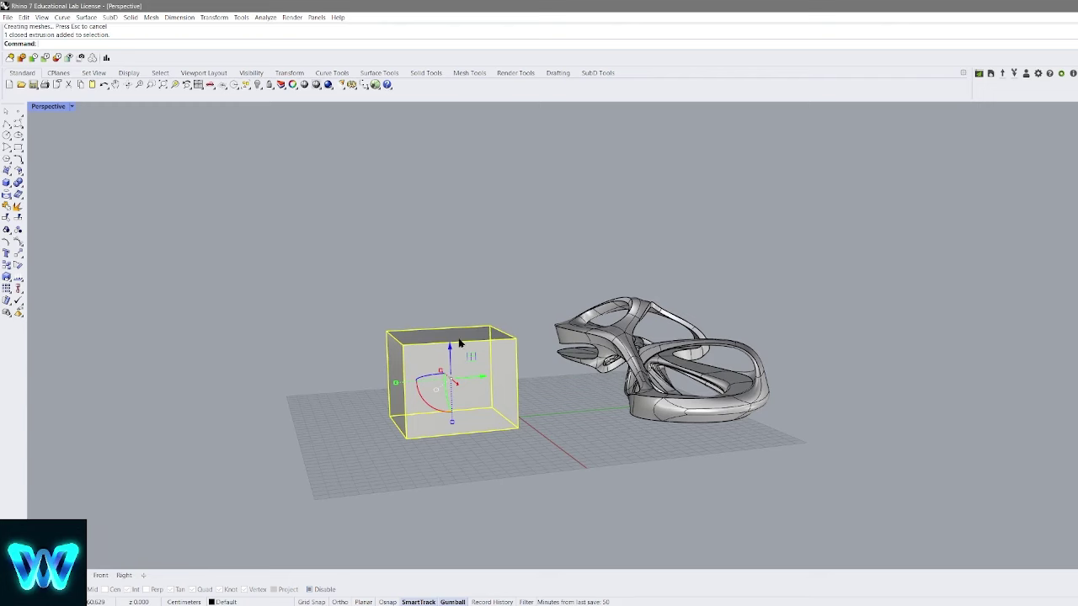
{"action": "right_click_drag", "start_coordinate": [461, 307], "coordinate": [404, 332]}
{"action": "right_click_drag", "start_coordinate": [471, 325], "coordinate": [525, 282], "text": "shift"}
{"action": "left_click", "coordinate": [604, 243]}
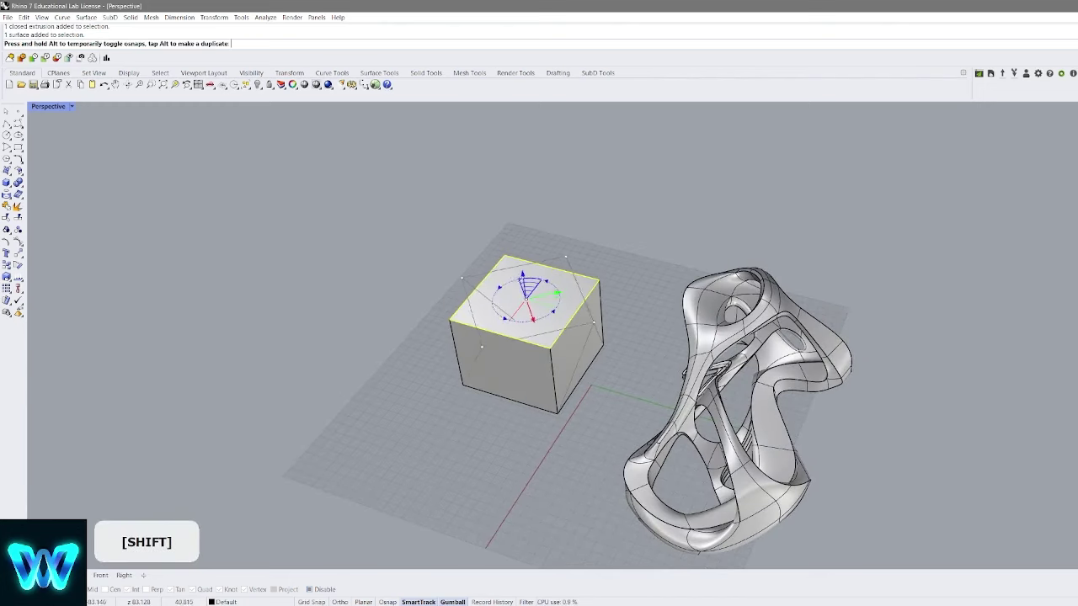
Rotate the solid box's top face about the vertical axis to twist its side faces
{"action": "left_click_drag", "start_coordinate": [517, 270], "coordinate": [513, 271]}
{"action": "right_click_drag", "start_coordinate": [557, 362], "coordinate": [499, 259]}
{"action": "left_click", "coordinate": [646, 306]}
{"action": "scroll", "coordinate": [548, 344], "scroll_direction": "up", "scroll_amount": 5}
{"action": "scroll", "coordinate": [560, 339], "scroll_direction": "down", "scroll_amount": 5}
{"action": "right_click_drag", "start_coordinate": [661, 342], "coordinate": [703, 335]}
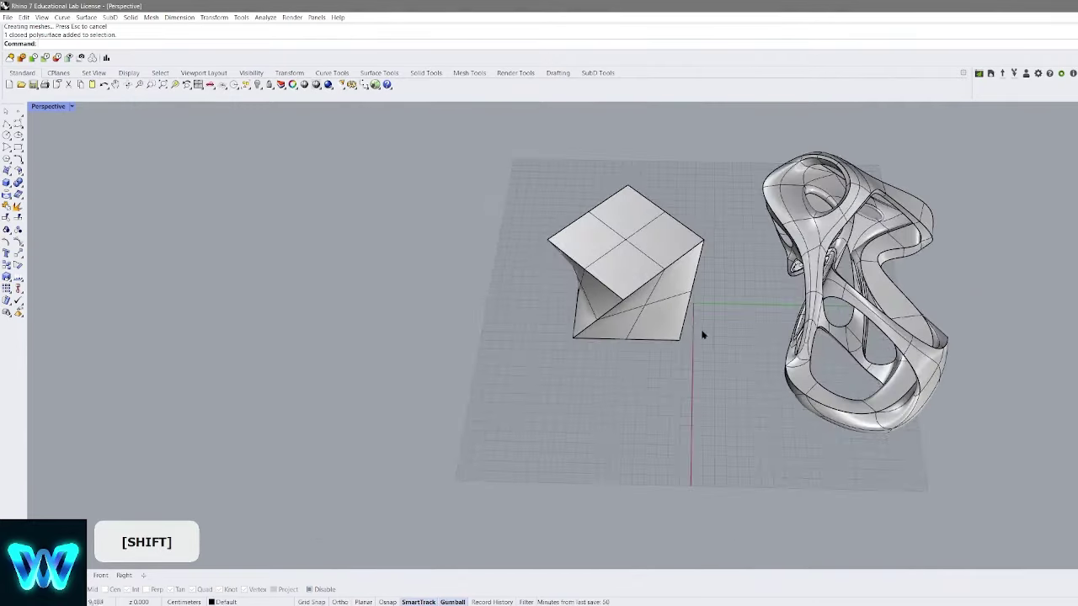
Try drawing a mesh box with X, Y and Z counts of 10 beside the twisted box, and undo it
{"action": "left_click", "coordinate": [468, 74]}
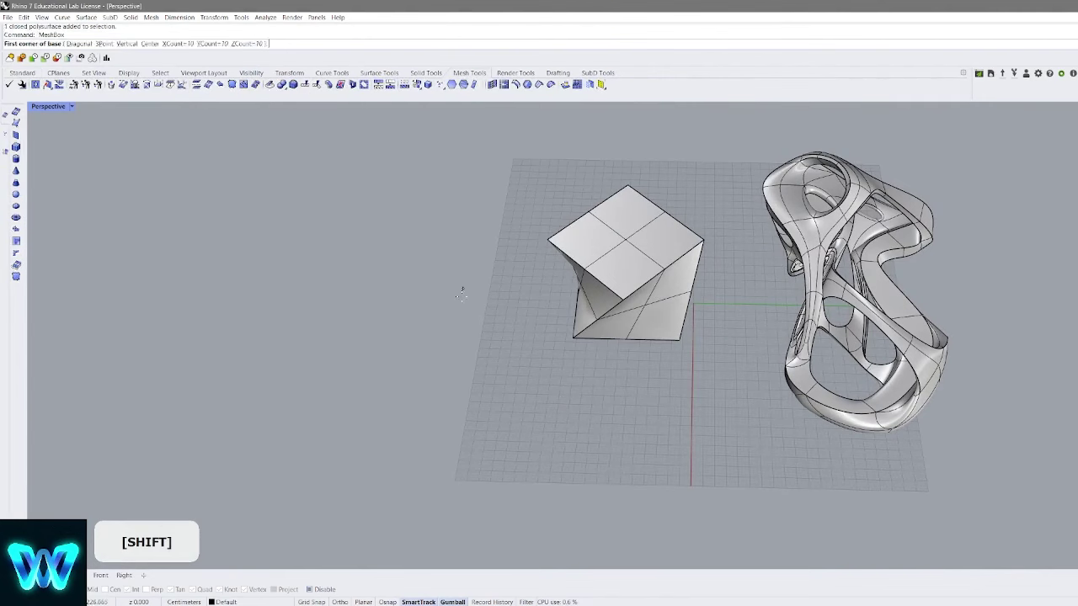
{"action": "left_click", "coordinate": [325, 317]}
{"action": "left_click", "coordinate": [461, 177]}
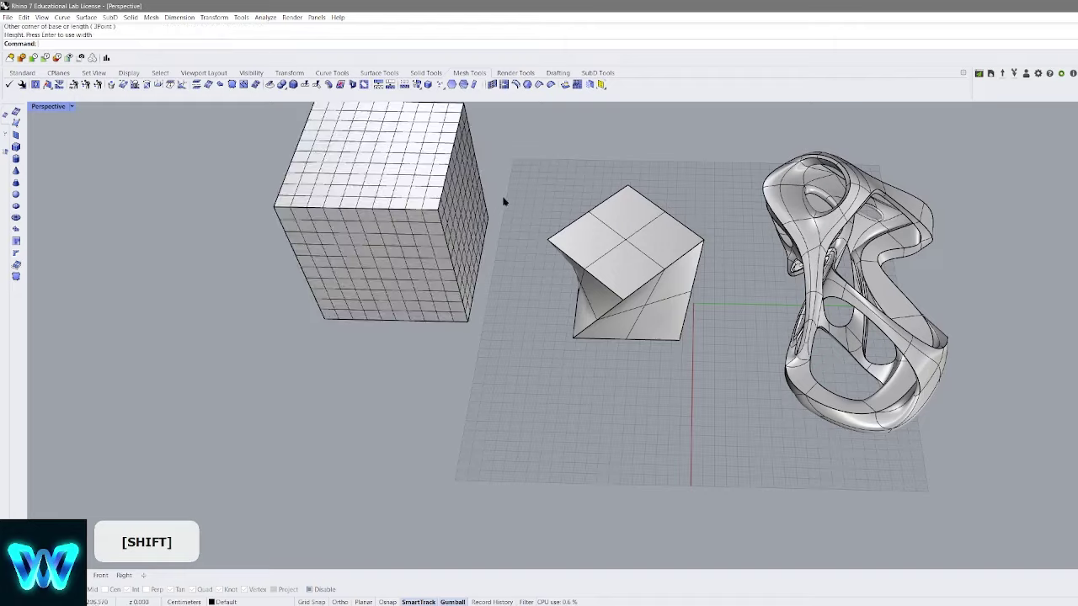
{"action": "right_click_drag", "start_coordinate": [503, 200], "coordinate": [547, 242]}
{"action": "key", "text": "ctrl+z"}
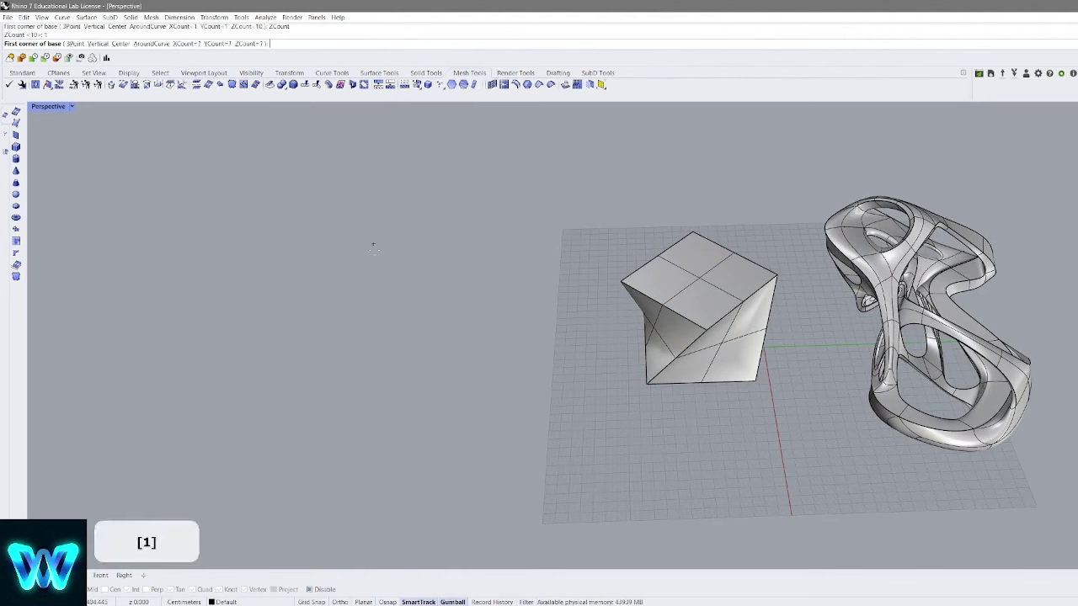
Draw a mesh box with X, Y and Z counts of 1 beside the twisted solid, and rotate its top face
{"action": "left_click", "coordinate": [553, 225]}
{"action": "mouse_move", "coordinate": [603, 310]}
{"action": "right_mouse_down"}
{"action": "mouse_move", "coordinate": [613, 306]}
{"action": "mouse_move", "coordinate": [566, 253]}
{"action": "mouse_move", "coordinate": [562, 299]}
{"action": "mouse_move", "coordinate": [539, 310]}
{"action": "right_mouse_up"}
{"action": "left_click", "coordinate": [474, 234], "text": "ctrl+shift"}
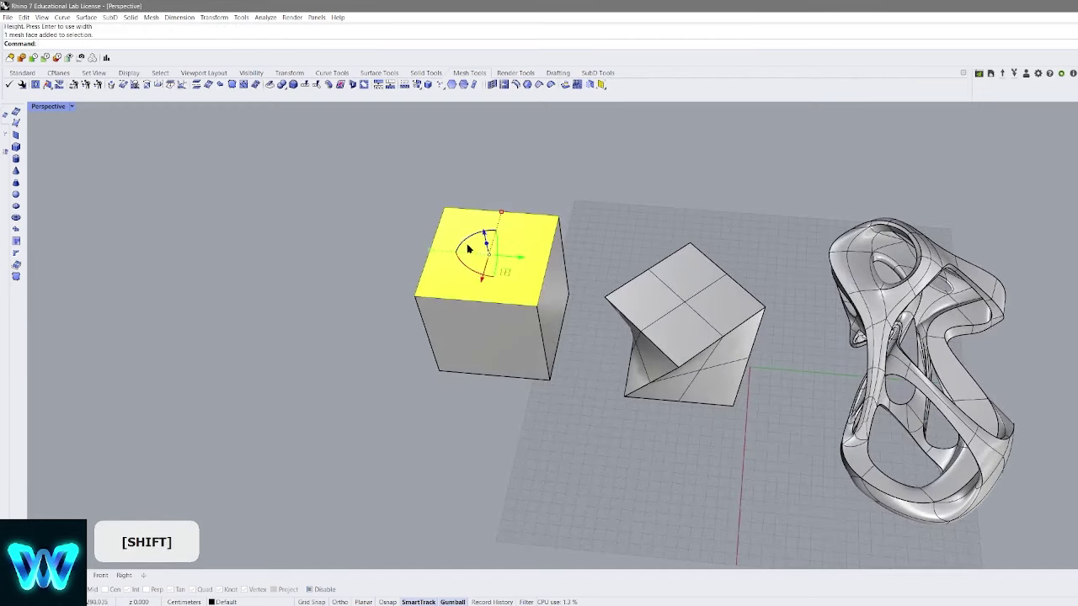
{"action": "left_click_drag", "start_coordinate": [447, 251], "coordinate": [431, 296]}
{"action": "left_click", "coordinate": [607, 224]}
Examine the side faces of the twisted mesh box and compare them with those of the twisted solid box from several angles
{"action": "right_click_drag", "start_coordinate": [583, 292], "coordinate": [621, 312]}
{"action": "scroll", "coordinate": [649, 251], "scroll_direction": "up", "scroll_amount": 4}
{"action": "left_click", "coordinate": [637, 286], "text": "ctrl+shift"}
{"action": "left_click", "coordinate": [621, 243]}
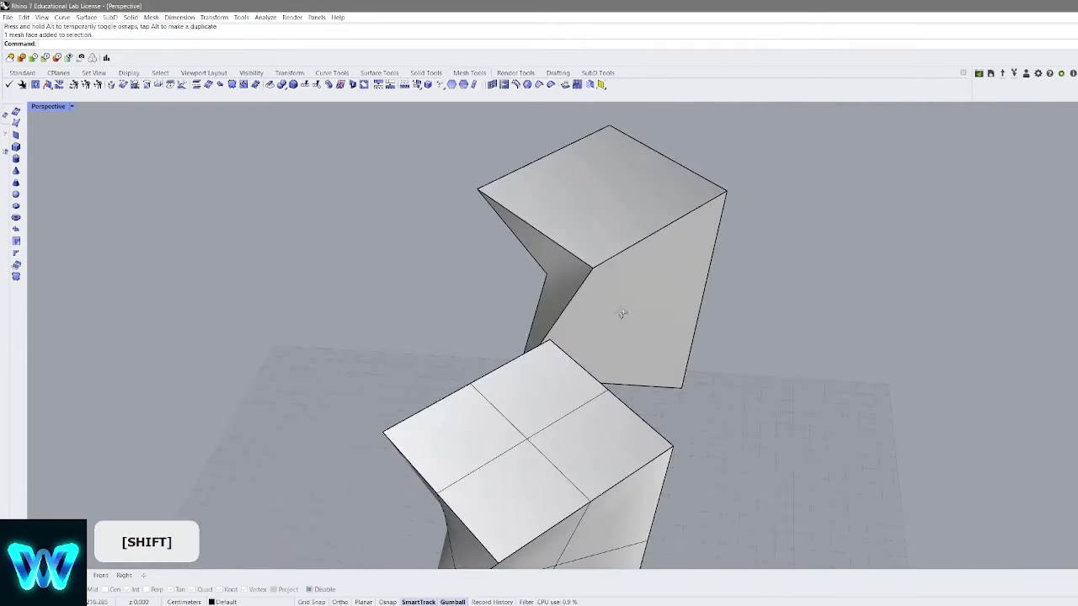
{"action": "scroll", "coordinate": [546, 268], "scroll_direction": "up", "scroll_amount": 6}
{"action": "right_click_drag", "start_coordinate": [546, 269], "coordinate": [748, 343]}
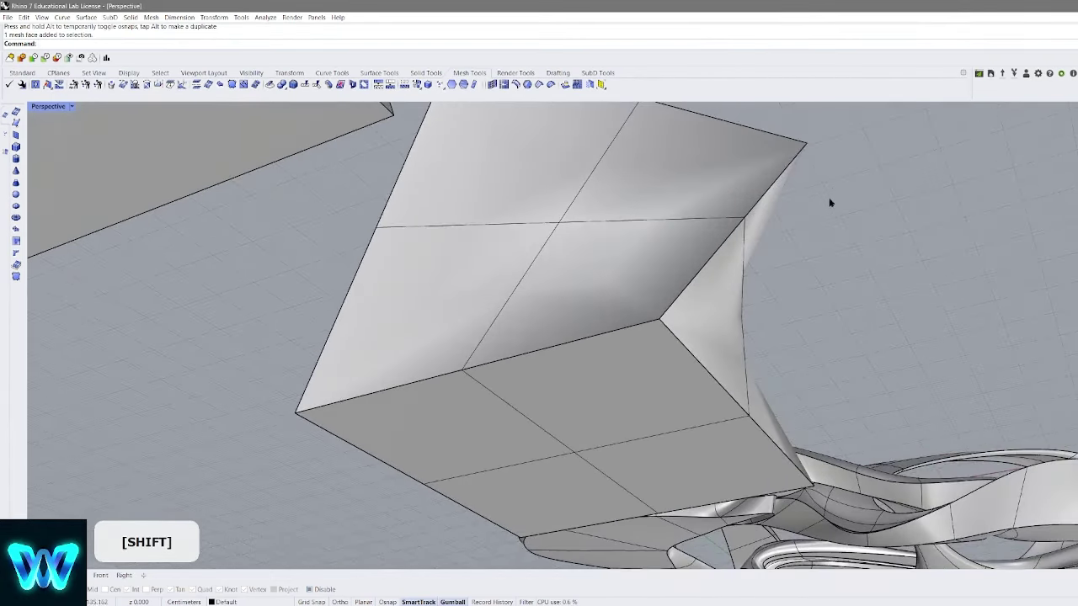
{"action": "right_click_drag", "start_coordinate": [759, 293], "coordinate": [796, 394]}
{"action": "right_click_drag", "start_coordinate": [857, 370], "coordinate": [751, 395]}
{"action": "right_click_drag", "start_coordinate": [686, 302], "coordinate": [687, 325]}
{"action": "right_click_drag", "start_coordinate": [687, 325], "coordinate": [787, 254], "text": "shift"}
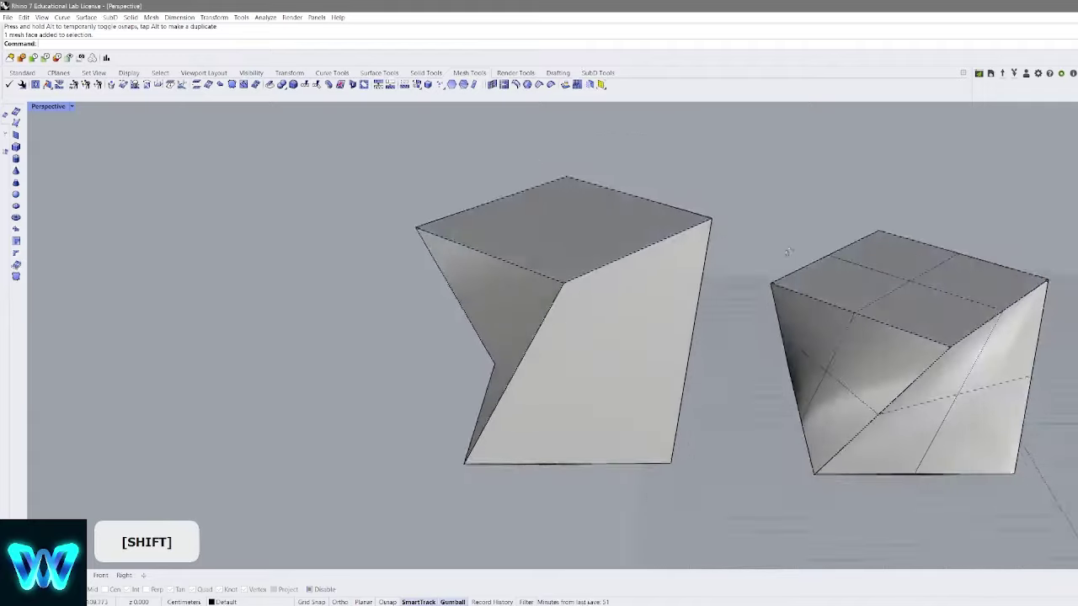
{"action": "scroll", "coordinate": [578, 288], "scroll_direction": "up", "scroll_amount": 2}
{"action": "right_click_drag", "start_coordinate": [578, 289], "coordinate": [662, 256]}
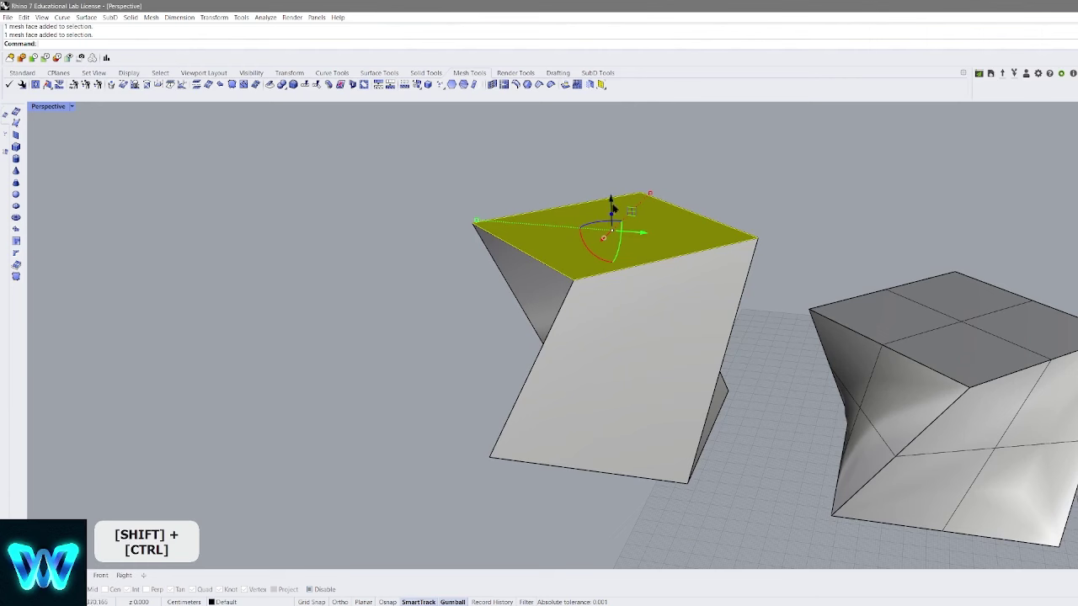
{"action": "left_click", "coordinate": [640, 150]}
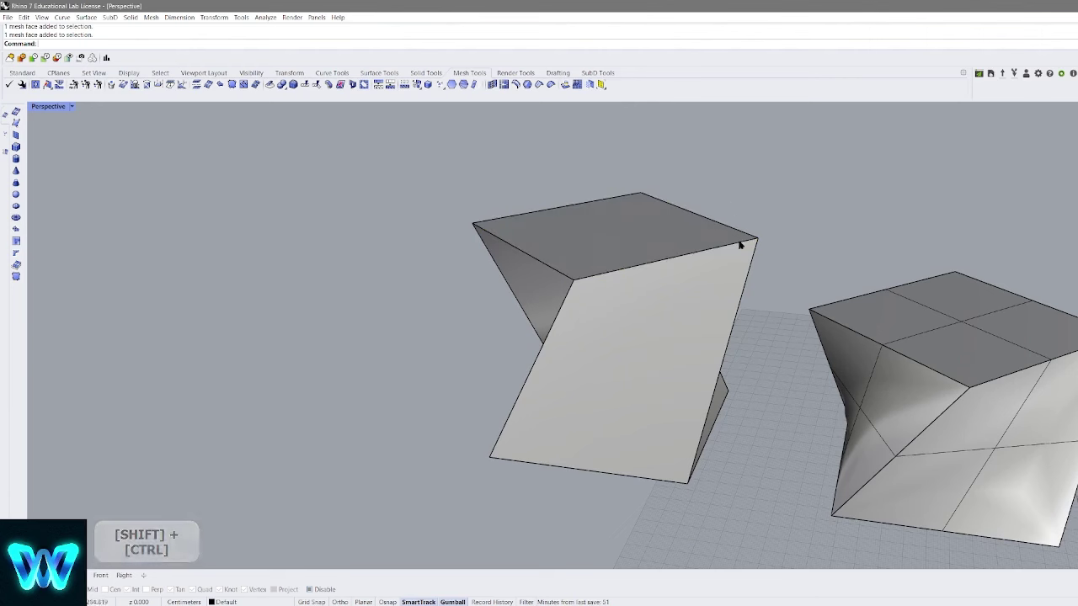
Inspect the twisted mesh box in Ghosted display mode, and return the viewport to Shaded
{"action": "right_click_drag", "start_coordinate": [741, 242], "coordinate": [677, 247]}
{"action": "left_click", "coordinate": [587, 178]}
{"action": "left_click", "coordinate": [749, 169]}
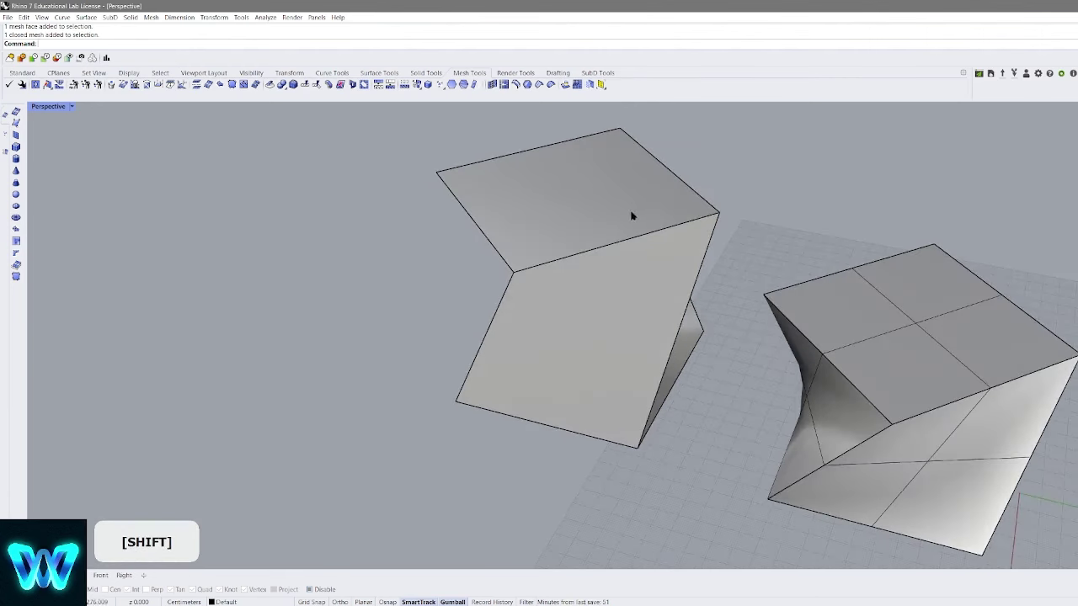
{"action": "right_click_drag", "start_coordinate": [631, 211], "coordinate": [604, 174]}
{"action": "key", "text": "ctrl+alt+g"}
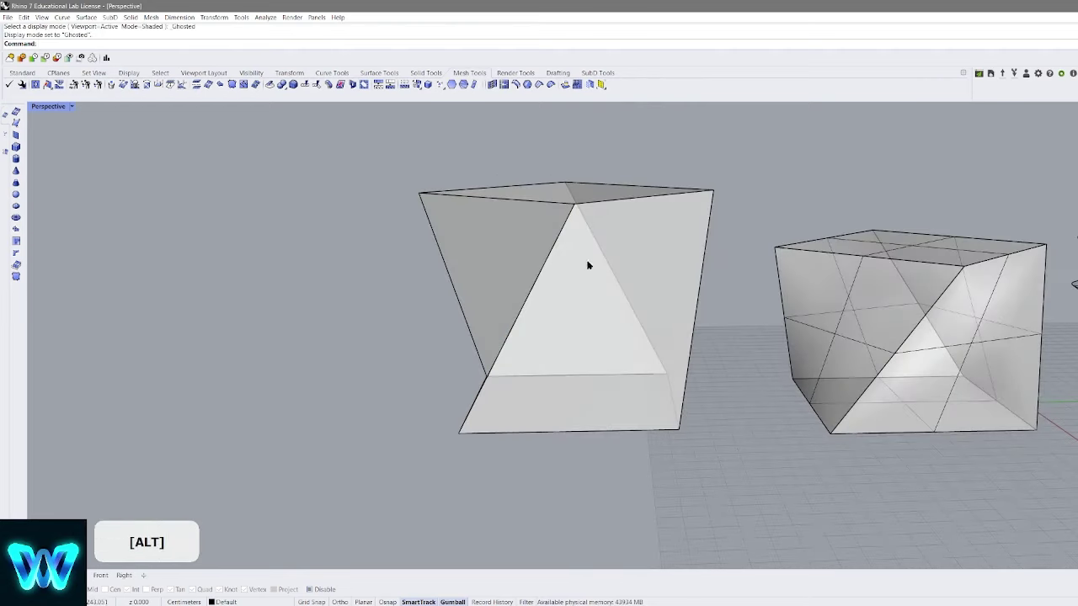
{"action": "key", "text": "ctrl+alt+s"}
Select the twisted solid box and the SubD form in turn to compare the three object types, and clear the selection
{"action": "scroll", "coordinate": [578, 294], "scroll_direction": "down", "scroll_amount": 4}
{"action": "mouse_move", "coordinate": [657, 314]}
{"action": "right_mouse_down", "text": "shift"}
{"action": "mouse_move", "coordinate": [585, 269]}
{"action": "mouse_move", "coordinate": [600, 323]}
{"action": "right_mouse_up", "text": "shift"}
{"action": "right_click_drag", "start_coordinate": [600, 323], "coordinate": [644, 350], "text": "shift"}
{"action": "left_click", "coordinate": [644, 350], "text": "shift"}
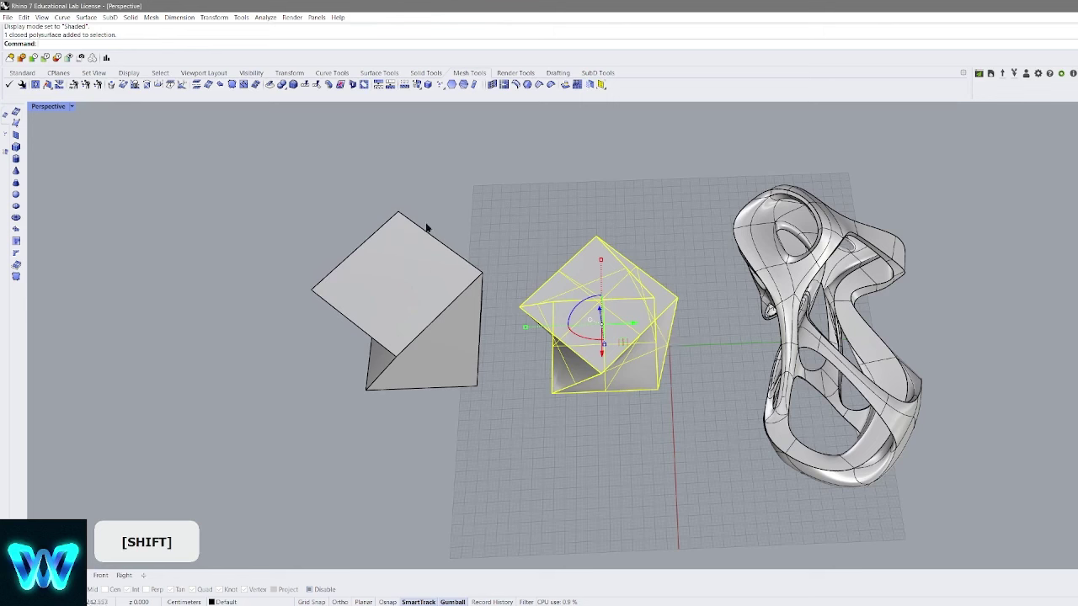
{"action": "left_click", "coordinate": [558, 294]}
{"action": "left_click", "coordinate": [791, 281]}
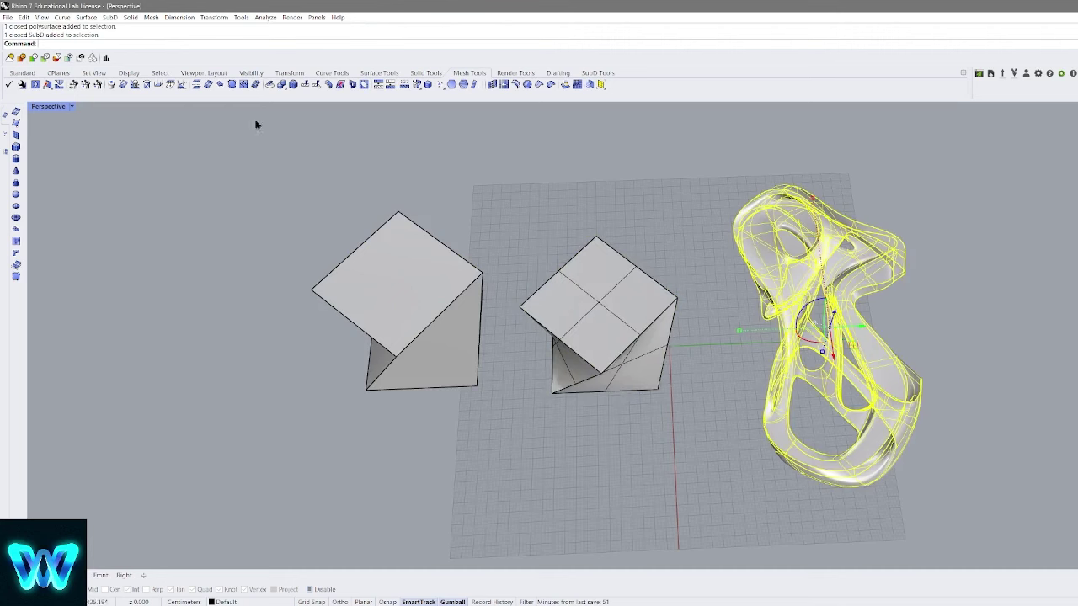
{"action": "left_click", "coordinate": [702, 237]}
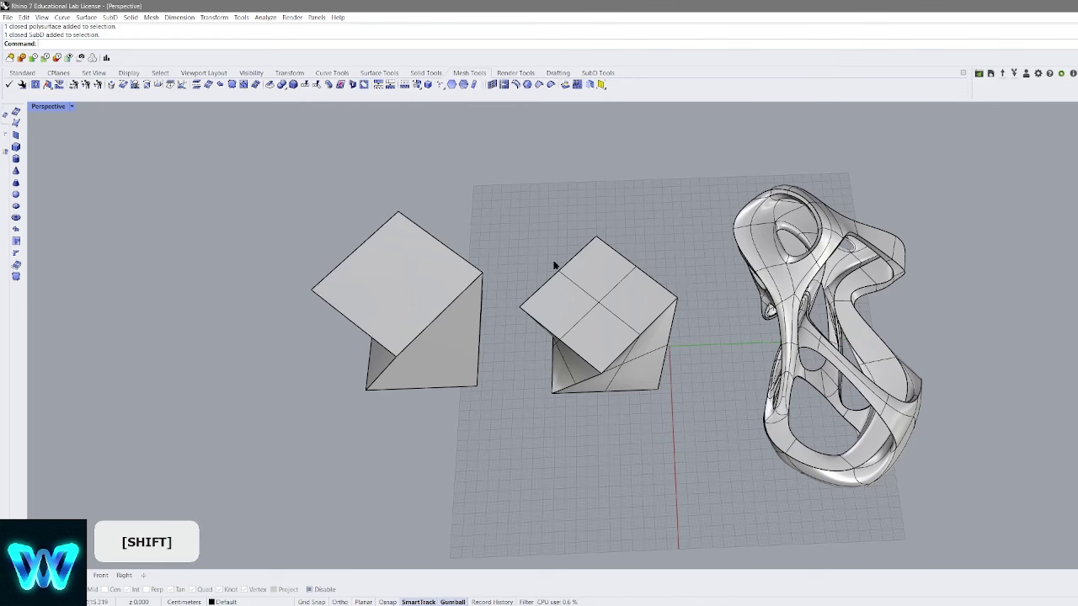
{"action": "left_click", "coordinate": [817, 288], "text": "shift"}
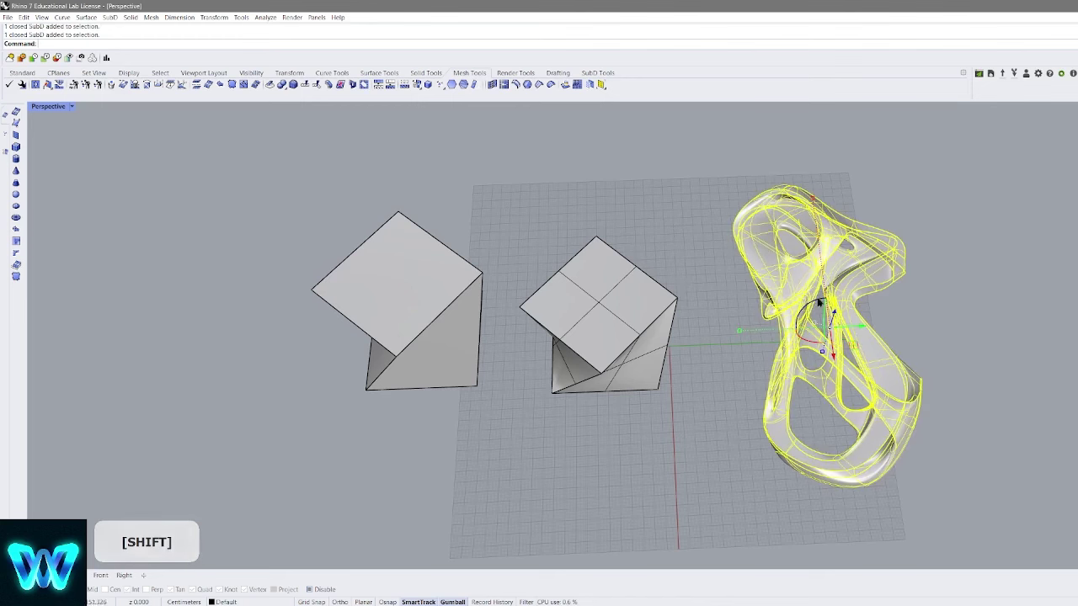
{"action": "right_click_drag", "start_coordinate": [818, 302], "coordinate": [777, 316]}
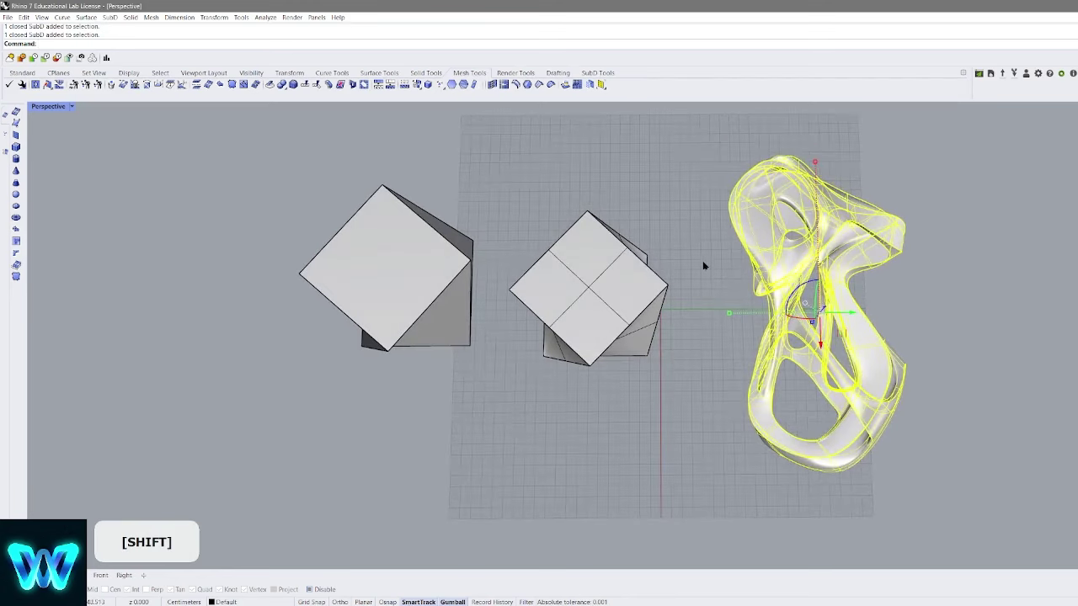
{"action": "key", "text": "Escape"}
Switch the SubD form from smooth to flat display
{"action": "right_click_drag", "start_coordinate": [556, 293], "coordinate": [703, 286]}
{"action": "key", "text": "Tab"}
{"action": "right_click_drag", "start_coordinate": [703, 286], "coordinate": [825, 268]}
{"action": "scroll", "coordinate": [780, 285], "scroll_direction": "up", "scroll_amount": 3}
Try moving a sub-object of the flat SubD form with the gumball, and undo the move
{"action": "left_click", "coordinate": [762, 281], "text": "ctrl+shift"}
{"action": "scroll", "coordinate": [791, 314], "scroll_direction": "up", "scroll_amount": 3}
{"action": "left_click_drag", "start_coordinate": [737, 282], "coordinate": [853, 332]}
{"action": "key", "text": "ctrl+z"}
Select a single vertex on the flat SubD form, zoom to it, and move it outward with the gumball
{"action": "right_click_drag", "start_coordinate": [854, 354], "coordinate": [758, 334]}
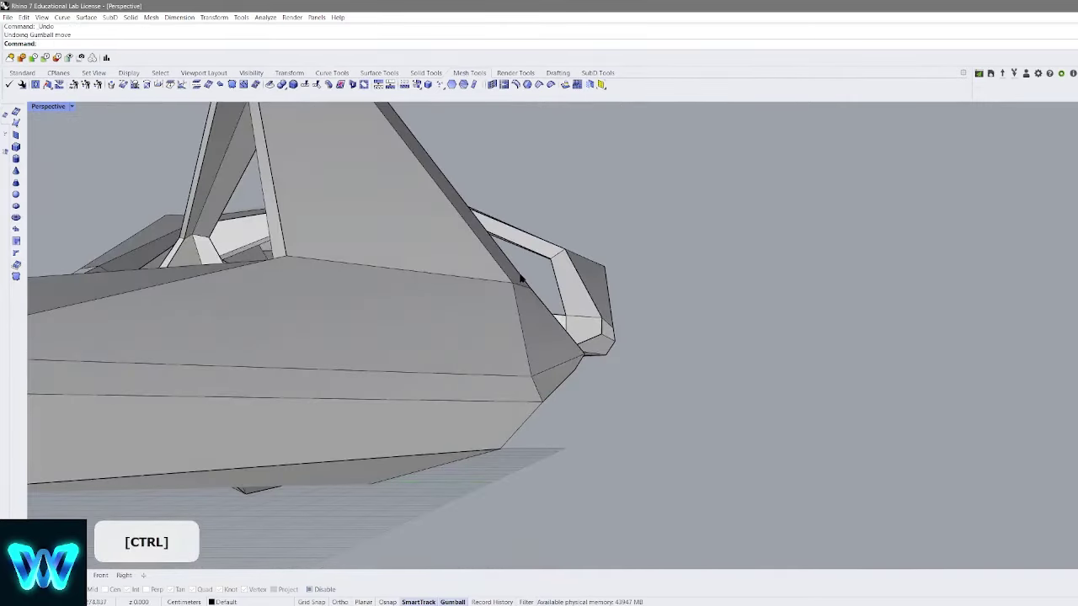
{"action": "left_click", "coordinate": [513, 287]}
{"action": "left_click", "coordinate": [638, 287]}
{"action": "left_click", "coordinate": [516, 290], "text": "ctrl+shift"}
{"action": "key", "text": "ctrl+shift+e"}
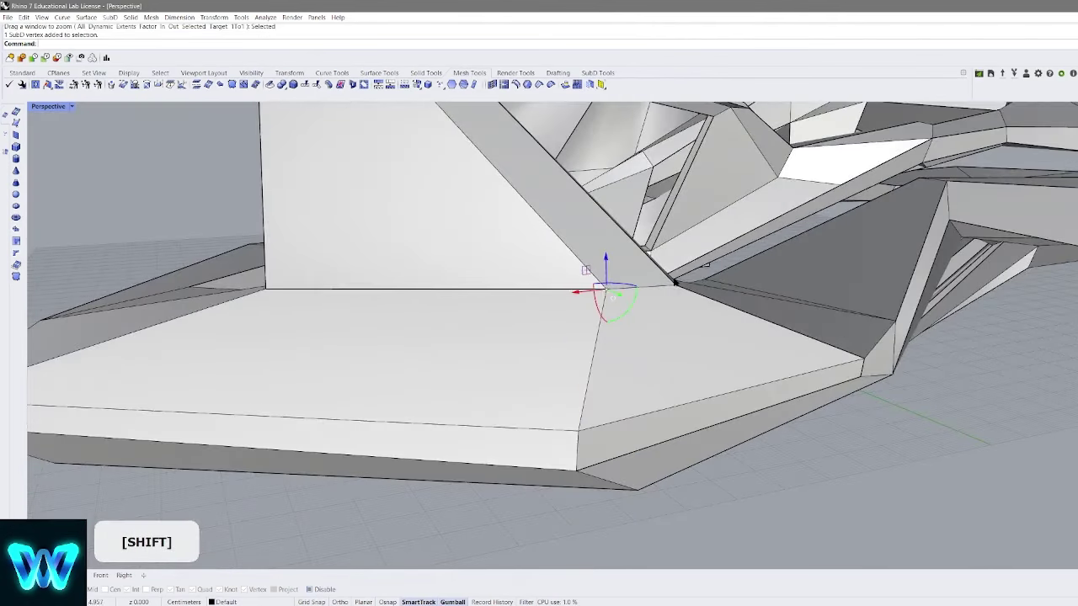
{"action": "right_click_drag", "start_coordinate": [613, 297], "coordinate": [430, 287]}
{"action": "left_click_drag", "start_coordinate": [572, 274], "coordinate": [397, 302]}
{"action": "right_click_drag", "start_coordinate": [405, 303], "coordinate": [559, 291]}
{"action": "right_click_drag", "start_coordinate": [497, 455], "coordinate": [696, 293], "text": "shift"}
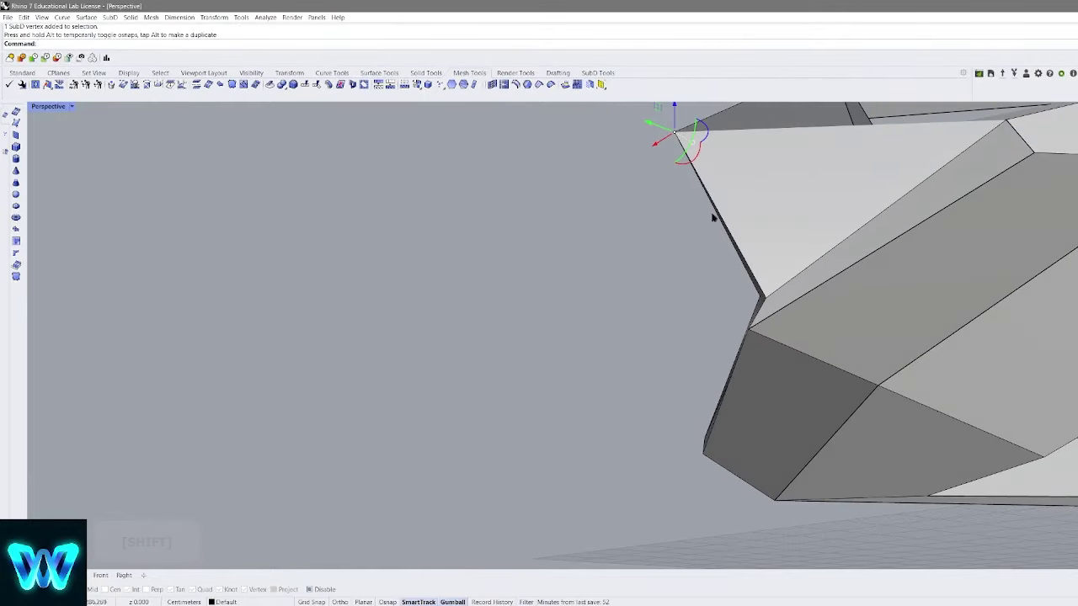
Check the moved vertex's effect in smooth display, return the SubD form to flat display, and undo the vertex move
{"action": "key", "text": "Tab"}
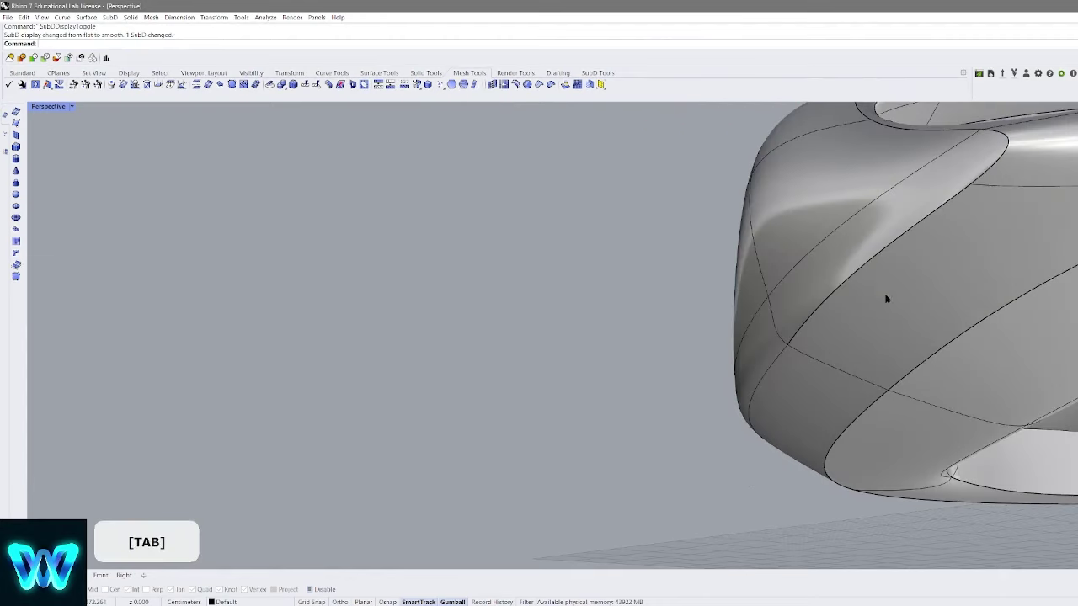
{"action": "right_click_drag", "start_coordinate": [885, 298], "coordinate": [733, 229], "text": "shift"}
{"action": "key", "text": "Tab"}
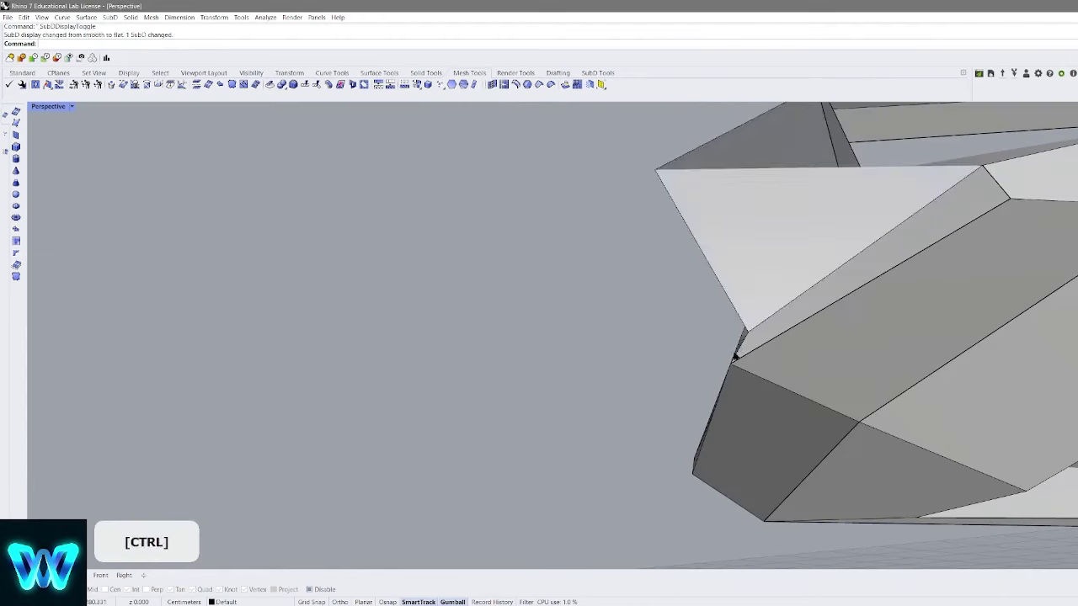
{"action": "key", "text": "ctrl+z"}
Review the flat SubD form as a whole, and set it back to smooth display
{"action": "right_click_drag", "start_coordinate": [736, 356], "coordinate": [779, 295]}
{"action": "scroll", "coordinate": [779, 295], "scroll_direction": "down", "scroll_amount": 8}
{"action": "right_click_drag", "start_coordinate": [779, 253], "coordinate": [770, 393]}
{"action": "scroll", "coordinate": [826, 300], "scroll_direction": "down", "scroll_amount": 5}
{"action": "scroll", "coordinate": [769, 393], "scroll_direction": "up", "scroll_amount": 7}
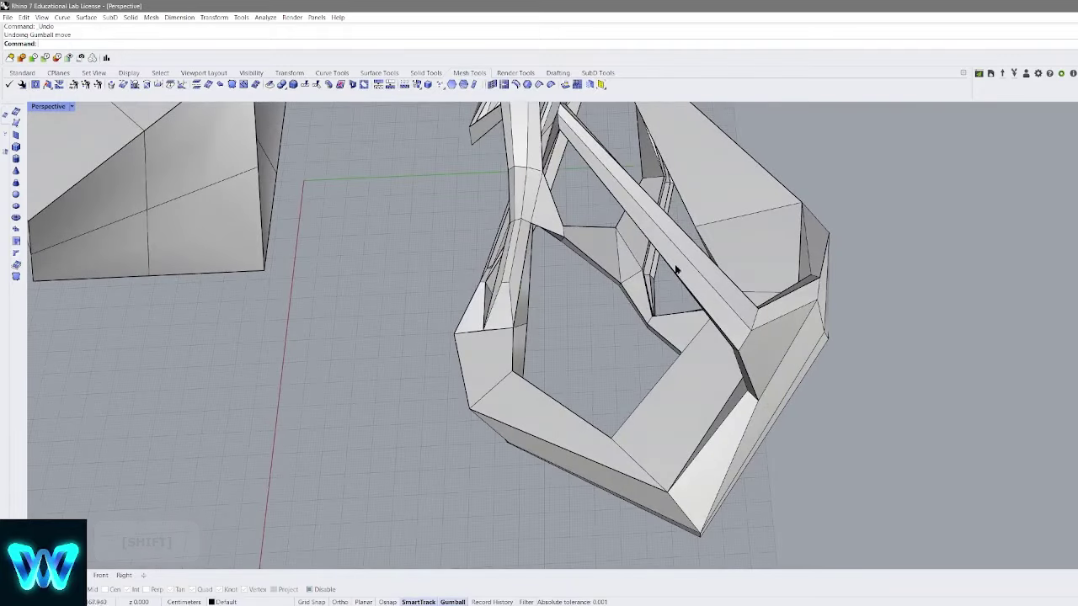
{"action": "scroll", "coordinate": [716, 324], "scroll_direction": "down", "scroll_amount": 6}
{"action": "right_click_drag", "start_coordinate": [677, 270], "coordinate": [707, 354], "text": "shift"}
{"action": "key", "text": "Tab"}
Move the whole SubD form off the grid along the green axis, away from the two boxes
{"action": "left_click", "coordinate": [741, 322]}
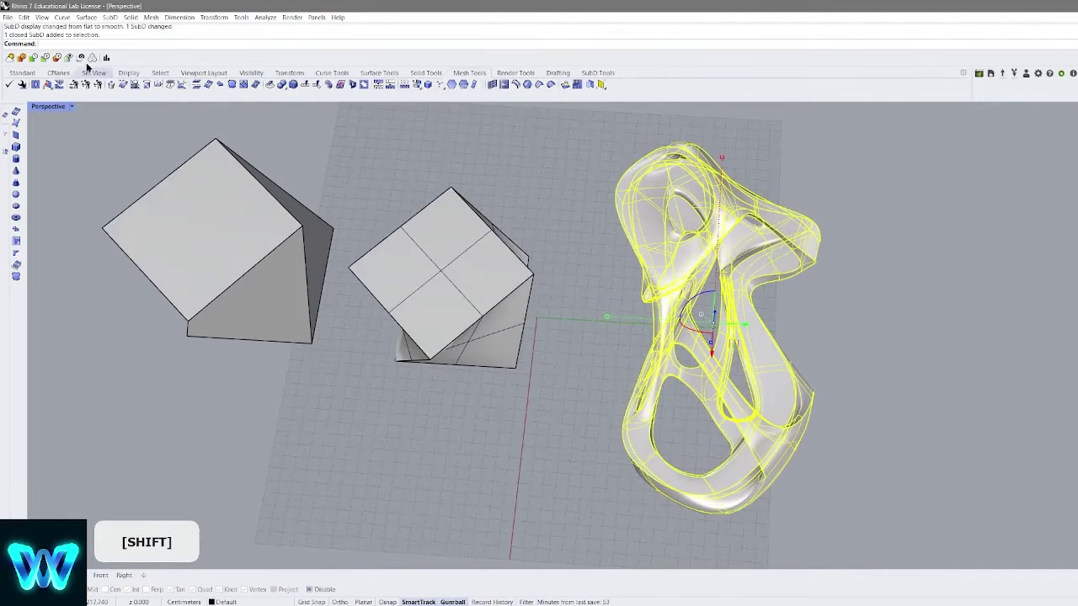
{"action": "left_click_drag", "start_coordinate": [833, 259], "coordinate": [846, 262]}
{"action": "scroll", "coordinate": [770, 281], "scroll_direction": "down", "scroll_amount": 4}
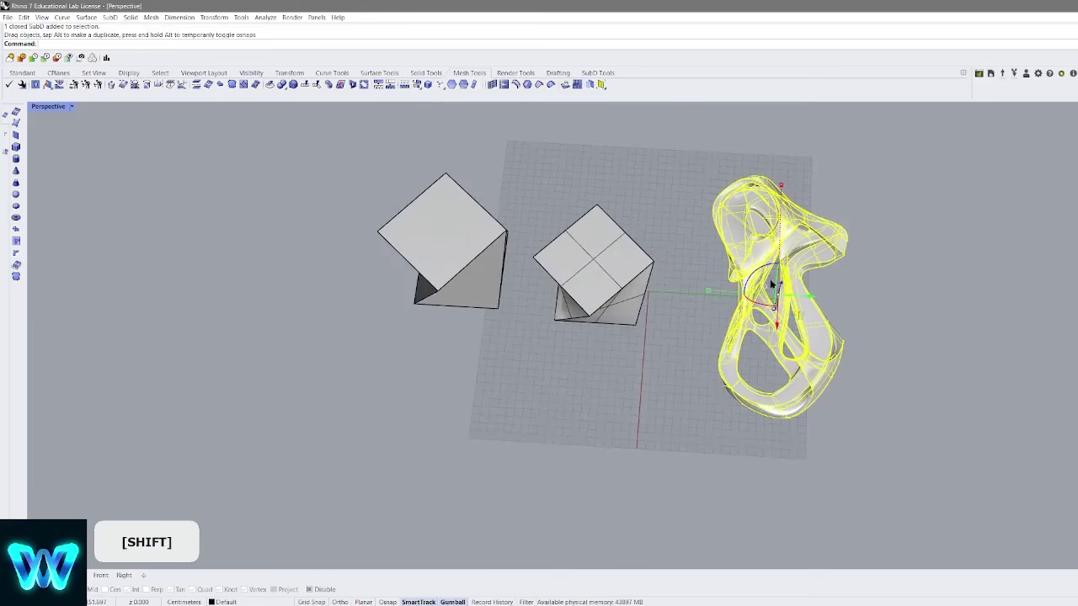
{"action": "right_click_drag", "start_coordinate": [889, 289], "coordinate": [821, 339]}
{"action": "left_click", "coordinate": [821, 340]}
{"action": "left_click", "coordinate": [766, 346]}
{"action": "left_click_drag", "start_coordinate": [766, 343], "coordinate": [1077, 322]}
Delete the twisted solid box and the twisted mesh box together
{"action": "left_click_drag", "start_coordinate": [740, 167], "coordinate": [163, 410]}
{"action": "key", "text": "Delete"}
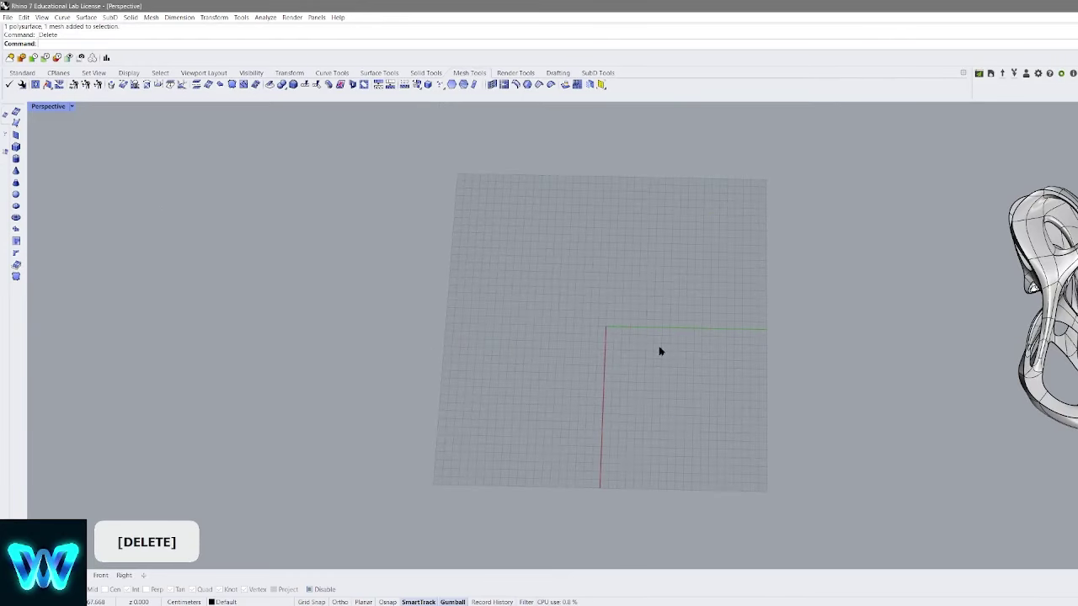
{"action": "right_click_drag", "start_coordinate": [660, 352], "coordinate": [717, 288]}
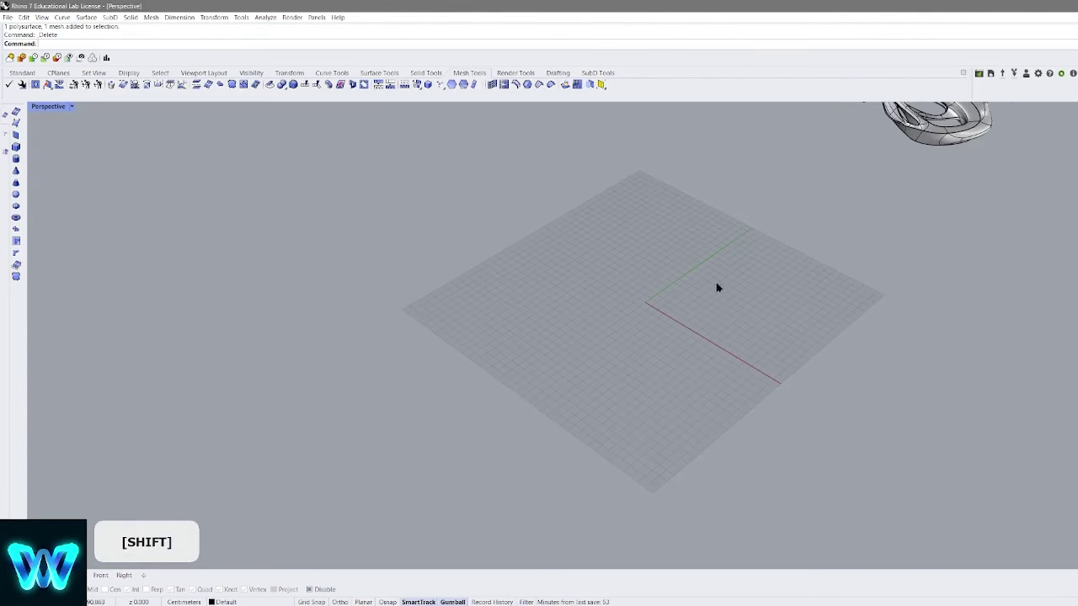
Bring up the SubD modelling tools and frame the empty grid with the SubD form in the background
{"action": "left_click", "coordinate": [596, 74]}
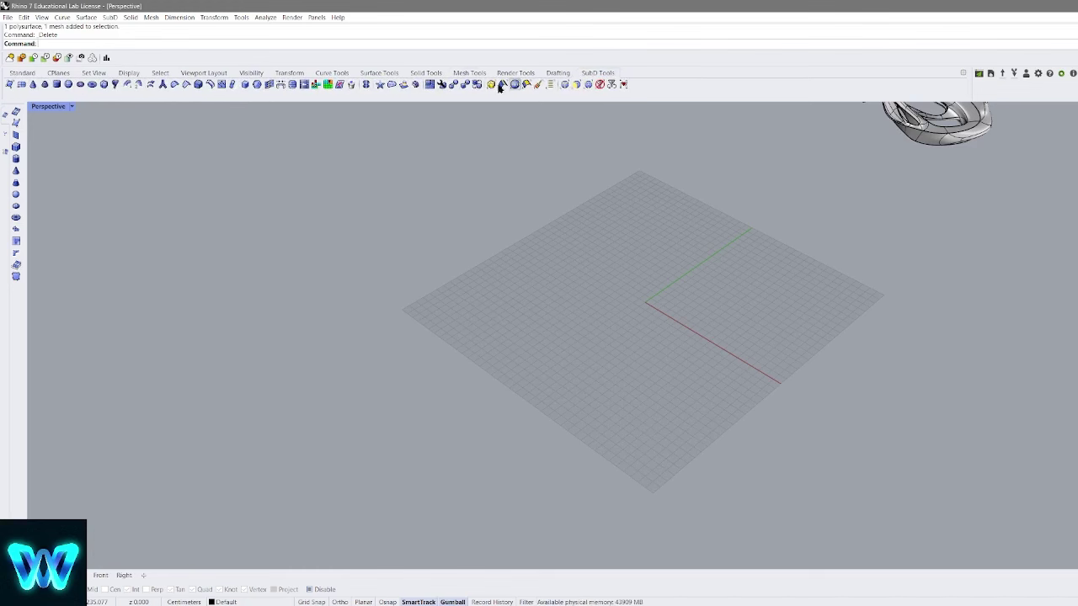
{"action": "right_click_drag", "start_coordinate": [684, 227], "coordinate": [716, 286], "text": "shift"}
{"action": "scroll", "coordinate": [782, 311], "scroll_direction": "down", "scroll_amount": 4}
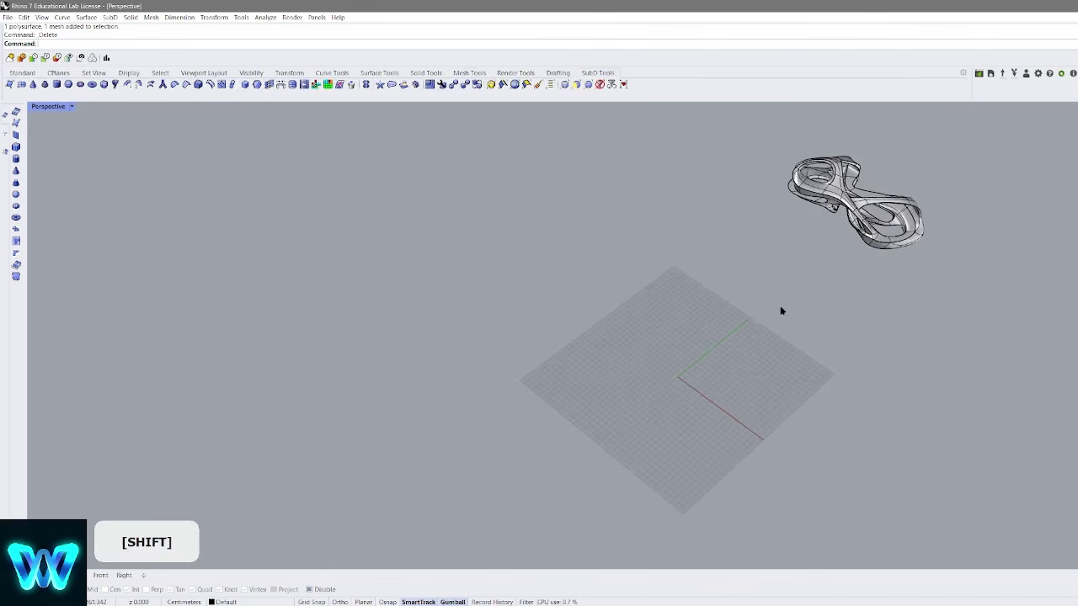
{"action": "right_click_drag", "start_coordinate": [883, 273], "coordinate": [858, 174], "text": "shift"}
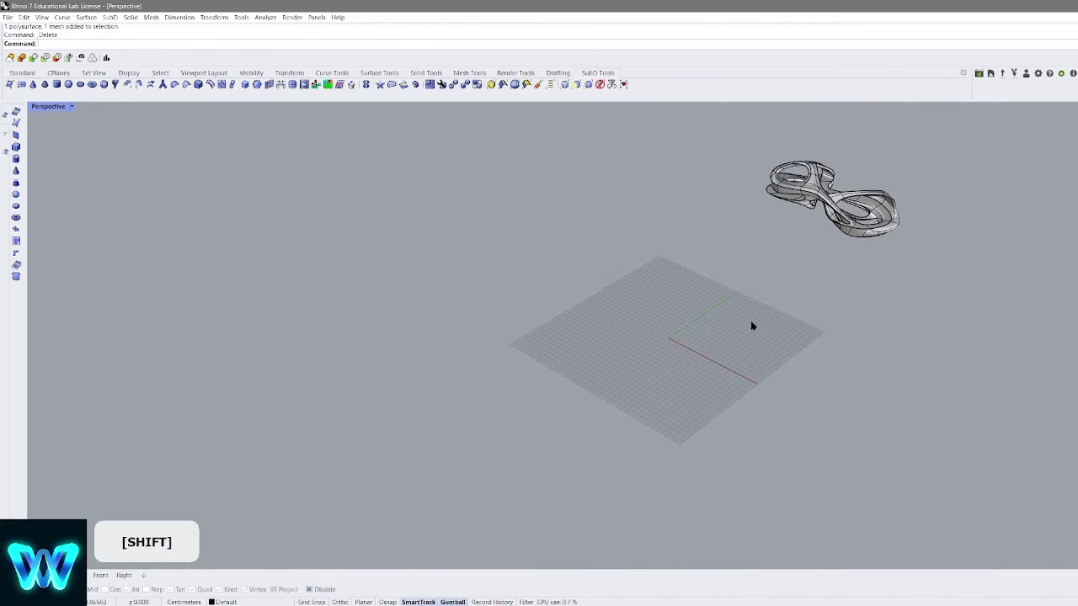
{"action": "scroll", "coordinate": [683, 367], "scroll_direction": "up", "scroll_amount": 2}
{"action": "right_click_drag", "start_coordinate": [703, 346], "coordinate": [716, 296]}
{"action": "scroll", "coordinate": [702, 361], "scroll_direction": "up", "scroll_amount": 2}
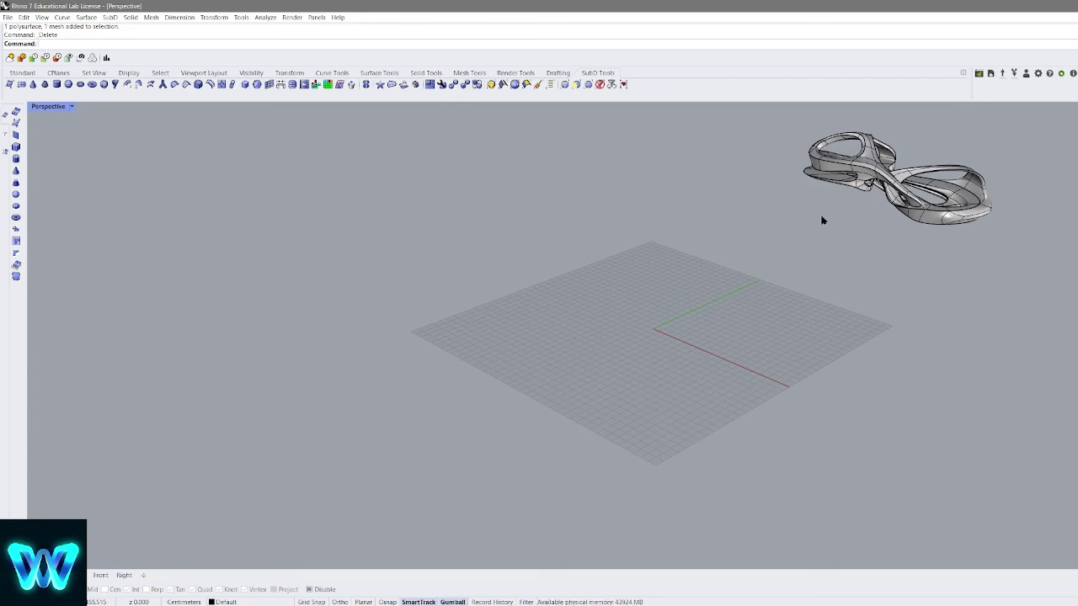
Draw a three-sided SubD face on the grid with 3D Face, undoing the fourth corner point before finishing
{"action": "right_click_drag", "start_coordinate": [694, 276], "coordinate": [640, 321]}
{"action": "scroll", "coordinate": [716, 308], "scroll_direction": "up", "scroll_amount": 2}
{"action": "right_click_drag", "start_coordinate": [640, 321], "coordinate": [471, 208]}
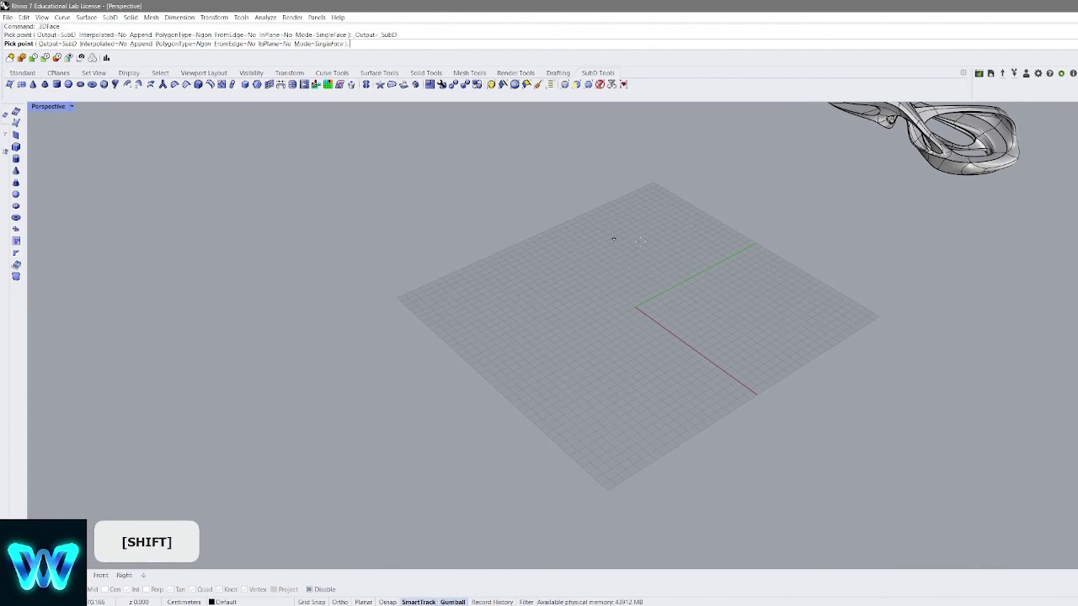
{"action": "right_click_drag", "start_coordinate": [614, 239], "coordinate": [590, 315]}
{"action": "left_click", "coordinate": [597, 370]}
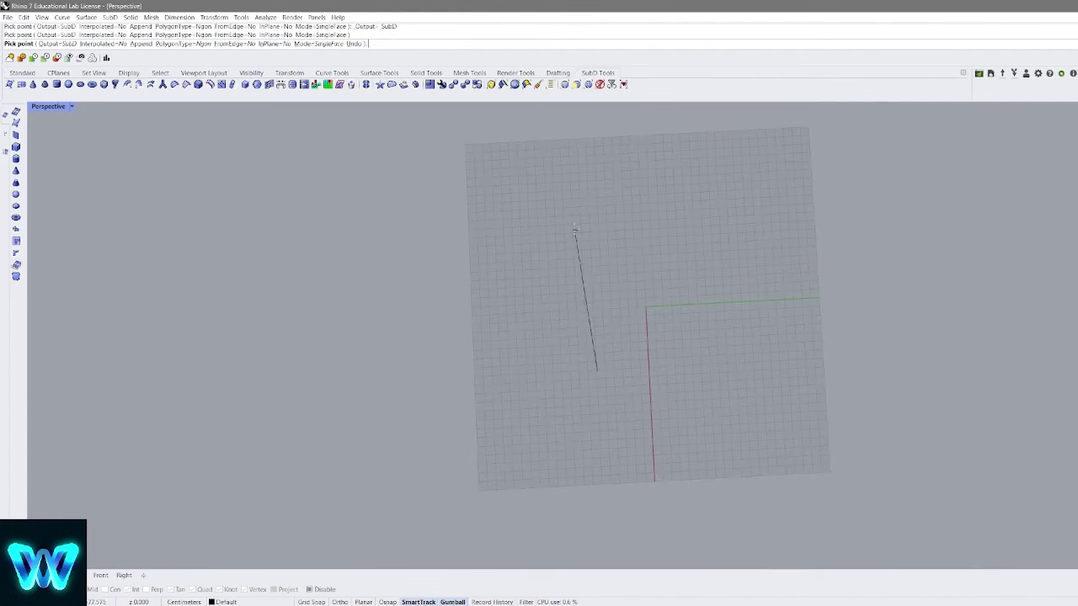
{"action": "left_click", "coordinate": [770, 228]}
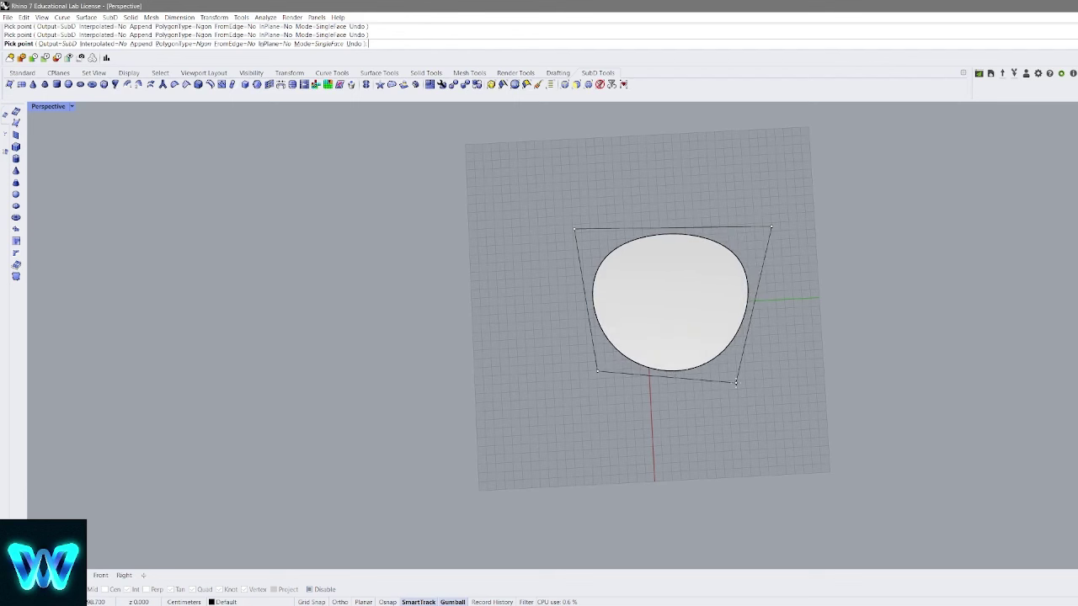
{"action": "left_click", "coordinate": [735, 383]}
{"action": "key", "text": "ctrl+z"}
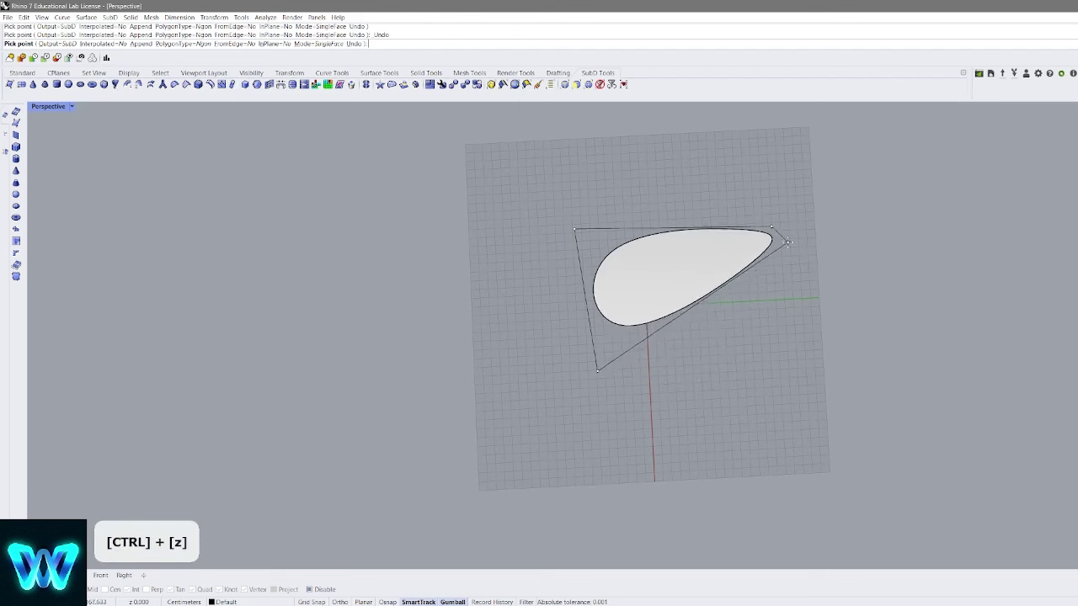
{"action": "right_click", "coordinate": [770, 337]}
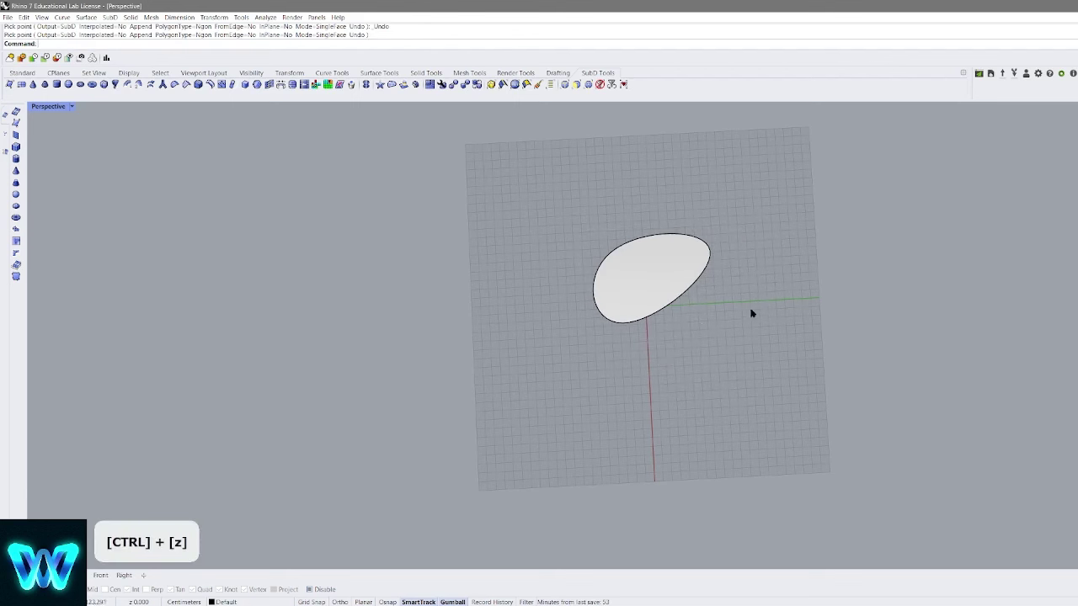
Set the SubDs to flat display and move the triangular face toward the far corner of the grid, away from the axes
{"action": "left_click", "coordinate": [666, 286]}
{"action": "key", "text": "Tab"}
{"action": "left_click_drag", "start_coordinate": [673, 298], "coordinate": [579, 244]}
{"action": "left_click", "coordinate": [687, 319]}
Draw a four-sided SubD face over the grid origin, beside the triangular face
{"action": "right_click", "coordinate": [687, 318]}
{"action": "left_click", "coordinate": [591, 398]}
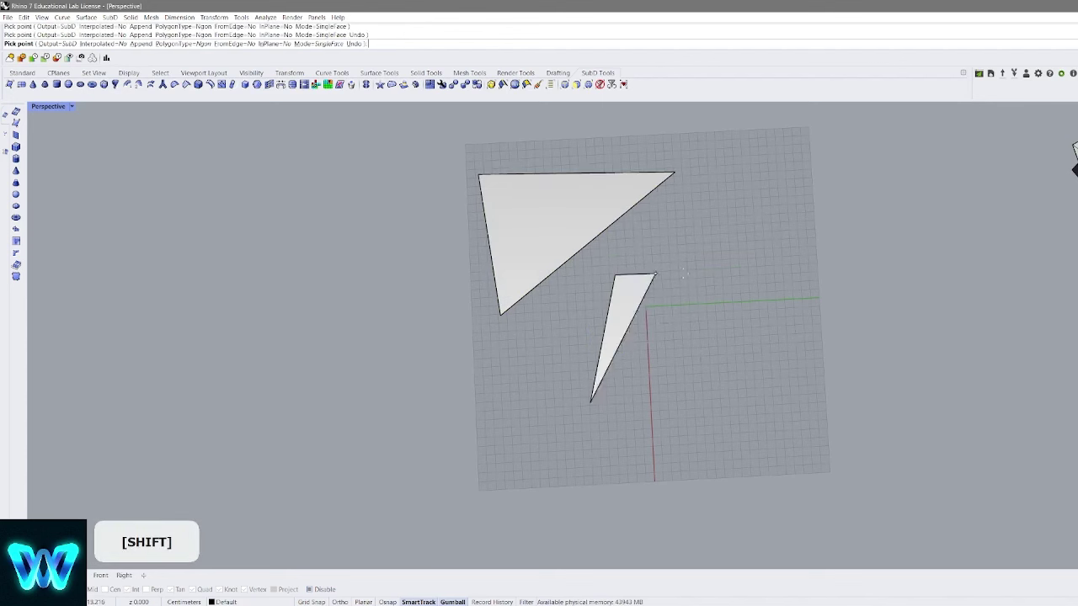
{"action": "left_click", "coordinate": [814, 286]}
{"action": "left_click", "coordinate": [777, 445]}
{"action": "right_click", "coordinate": [776, 445]}
Compare the three-sided and four-sided SubD faces in flat and smooth display from several angles
{"action": "right_click_drag", "start_coordinate": [768, 340], "coordinate": [746, 346], "text": "shift"}
{"action": "scroll", "coordinate": [748, 311], "scroll_direction": "down", "scroll_amount": 4}
{"action": "right_click_drag", "start_coordinate": [747, 346], "coordinate": [763, 264]}
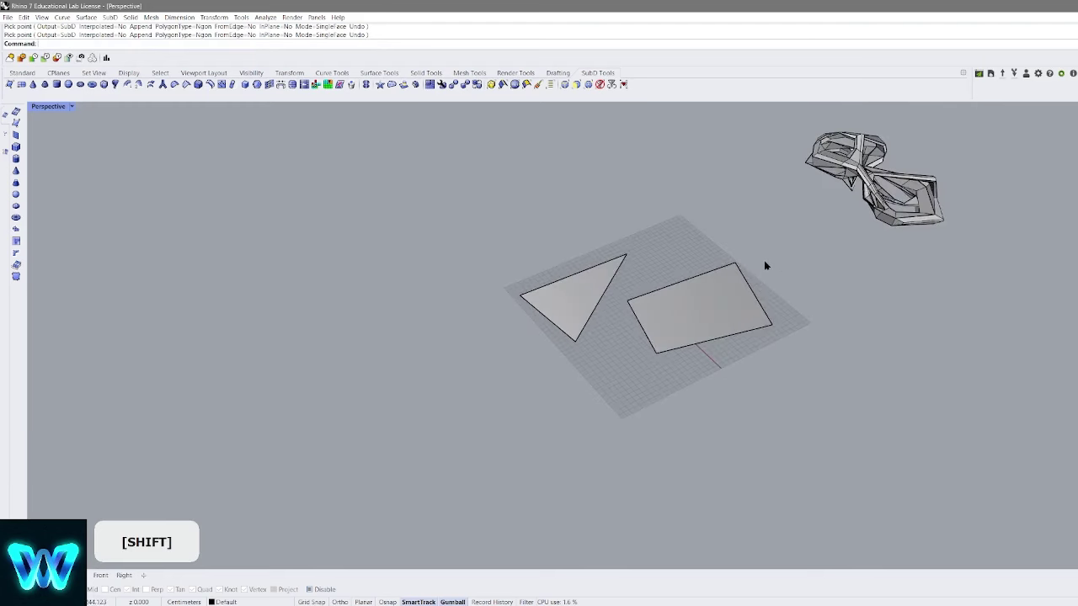
{"action": "key", "text": "Tab"}
{"action": "key", "text": "Tab"}
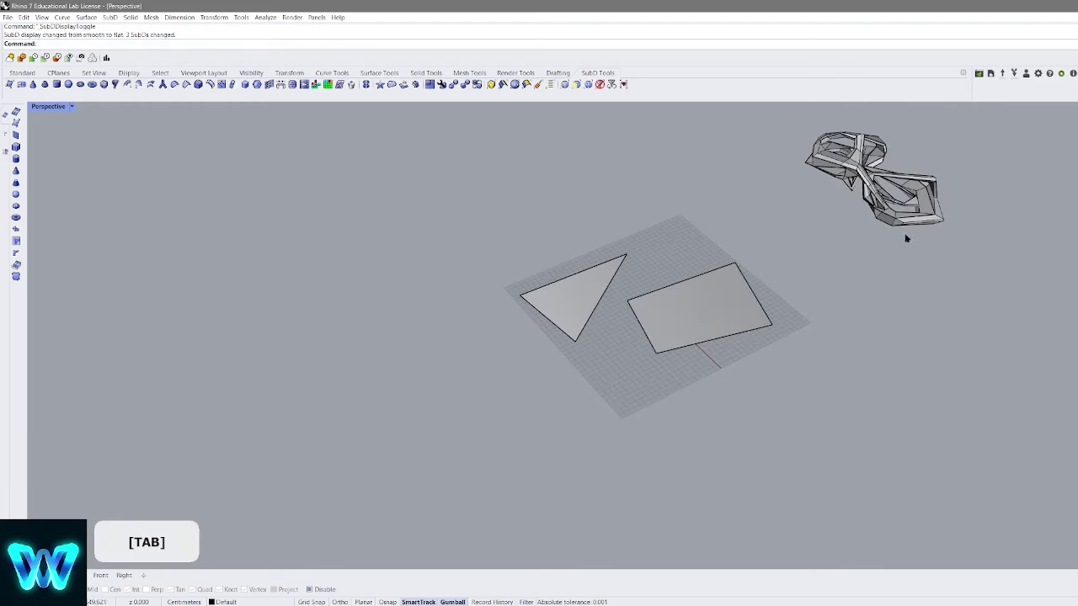
{"action": "right_click_drag", "start_coordinate": [741, 280], "coordinate": [683, 296]}
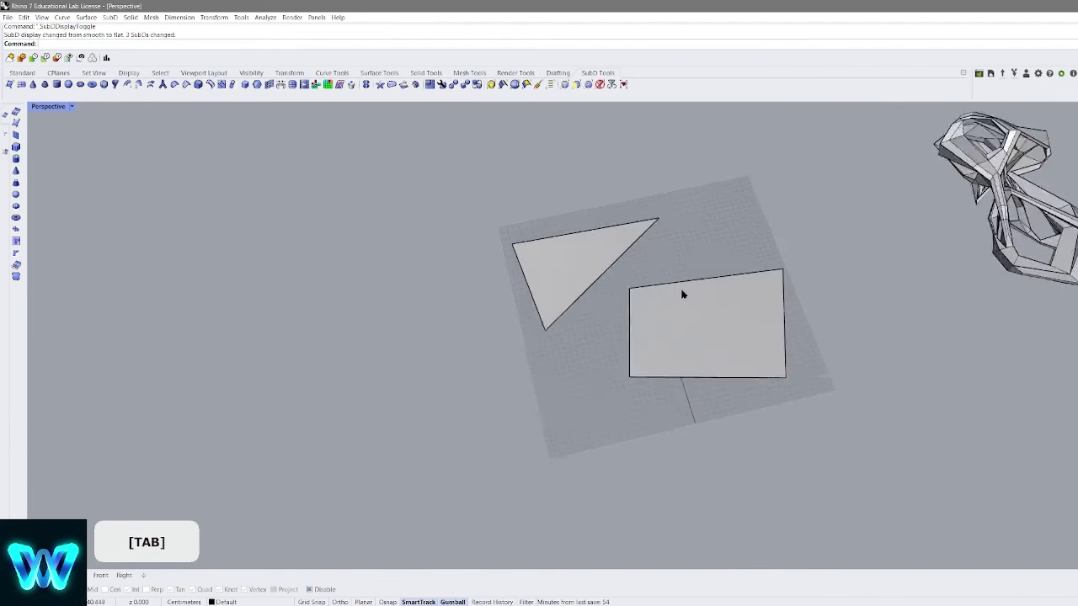
{"action": "scroll", "coordinate": [683, 295], "scroll_direction": "up", "scroll_amount": 2}
{"action": "key", "text": "Tab"}
{"action": "right_click_drag", "start_coordinate": [763, 269], "coordinate": [755, 288], "text": "shift"}
{"action": "right_click_drag", "start_coordinate": [684, 277], "coordinate": [660, 296]}
{"action": "key", "text": "Tab"}
{"action": "key", "text": "Tab"}
{"action": "scroll", "coordinate": [580, 240], "scroll_direction": "up", "scroll_amount": 4}
{"action": "right_click_drag", "start_coordinate": [636, 260], "coordinate": [671, 267]}
{"action": "key", "text": "Tab"}
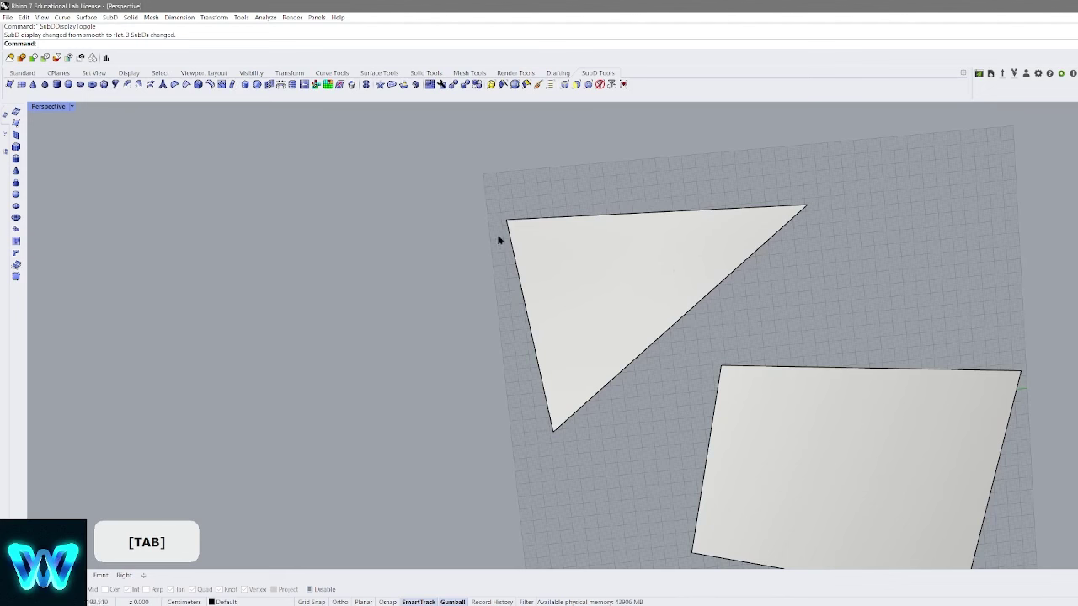
{"action": "key", "text": "Tab"}
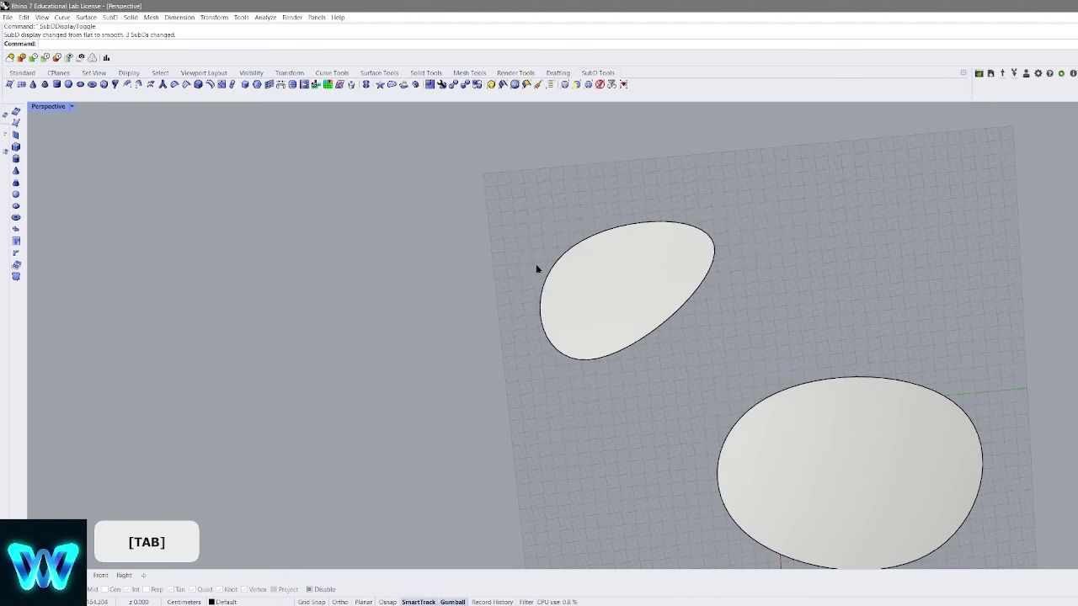
{"action": "key", "text": "Tab"}
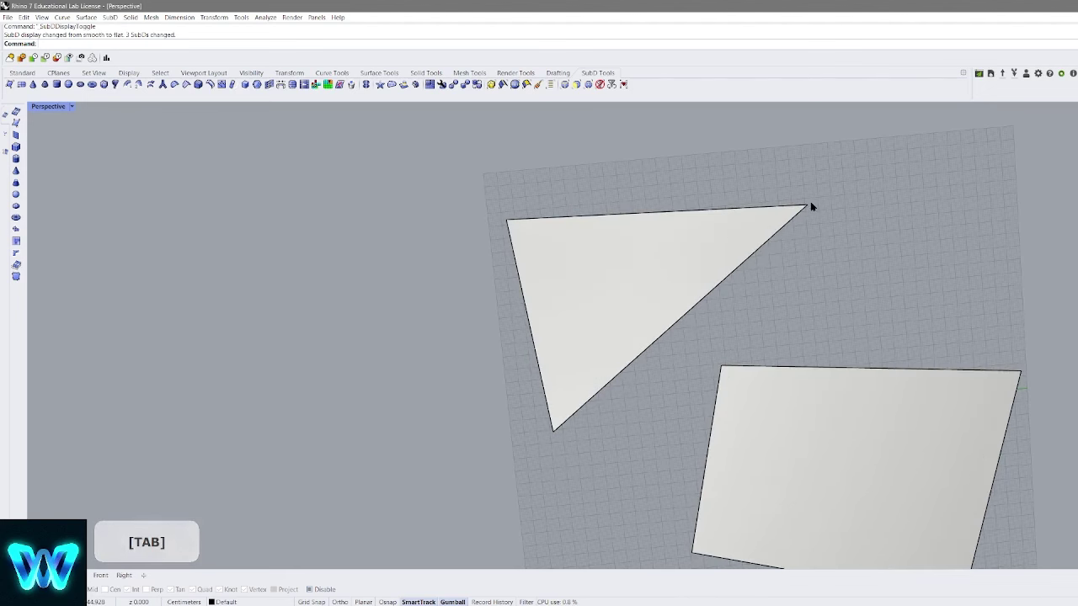
Extrude the outer edge of the four-sided SubD face straight up into a vertical face
{"action": "right_click_drag", "start_coordinate": [811, 205], "coordinate": [734, 233]}
{"action": "right_click_drag", "start_coordinate": [858, 344], "coordinate": [800, 244], "text": "shift"}
{"action": "scroll", "coordinate": [776, 295], "scroll_direction": "down", "scroll_amount": 4}
{"action": "left_click", "coordinate": [806, 309]}
{"action": "scroll", "coordinate": [811, 309], "scroll_direction": "up", "scroll_amount": 5}
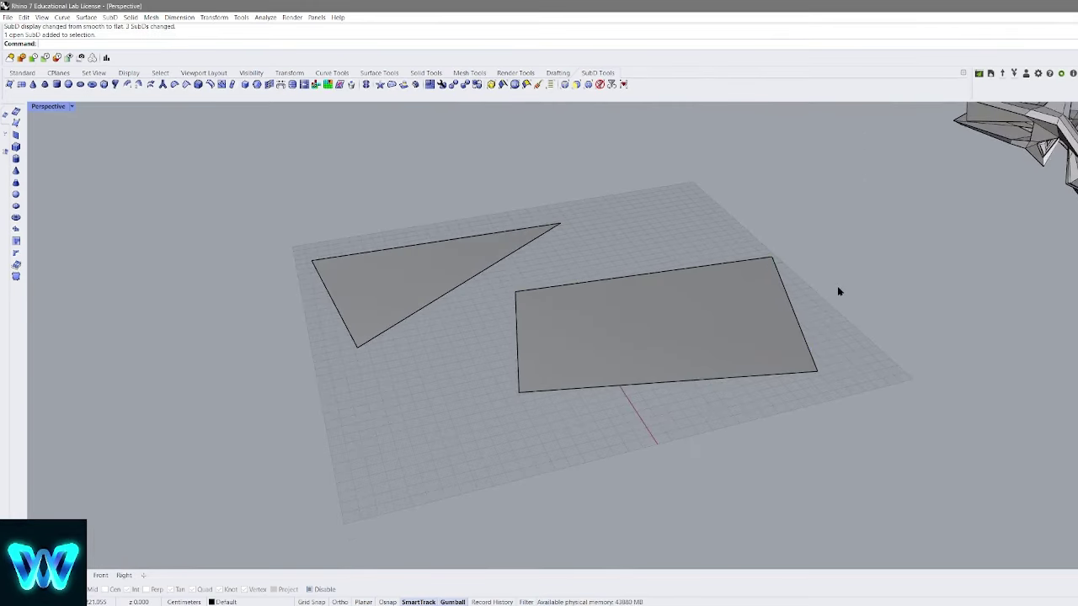
{"action": "right_click_drag", "start_coordinate": [837, 292], "coordinate": [798, 307], "text": "ctrl"}
{"action": "left_click_drag", "start_coordinate": [798, 307], "coordinate": [800, 203]}
Extrude the raised edge horizontally away from the base face, and set the SubDs to smooth display
{"action": "right_click_drag", "start_coordinate": [824, 219], "coordinate": [713, 220]}
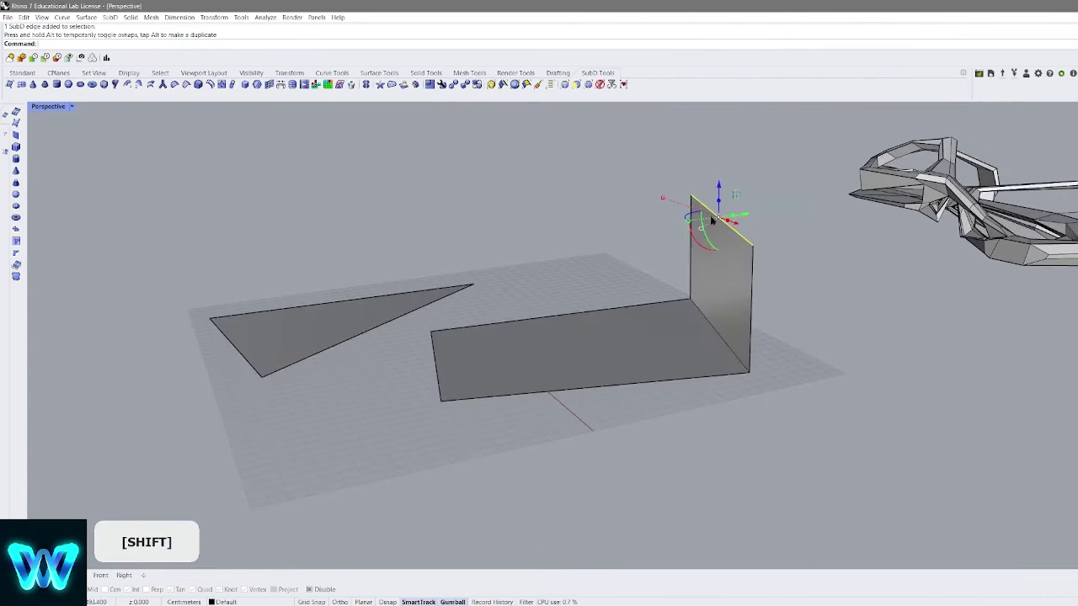
{"action": "left_click_drag", "start_coordinate": [735, 219], "coordinate": [868, 215], "text": "shift"}
{"action": "right_click_drag", "start_coordinate": [867, 215], "coordinate": [821, 211]}
{"action": "key", "text": "Tab"}
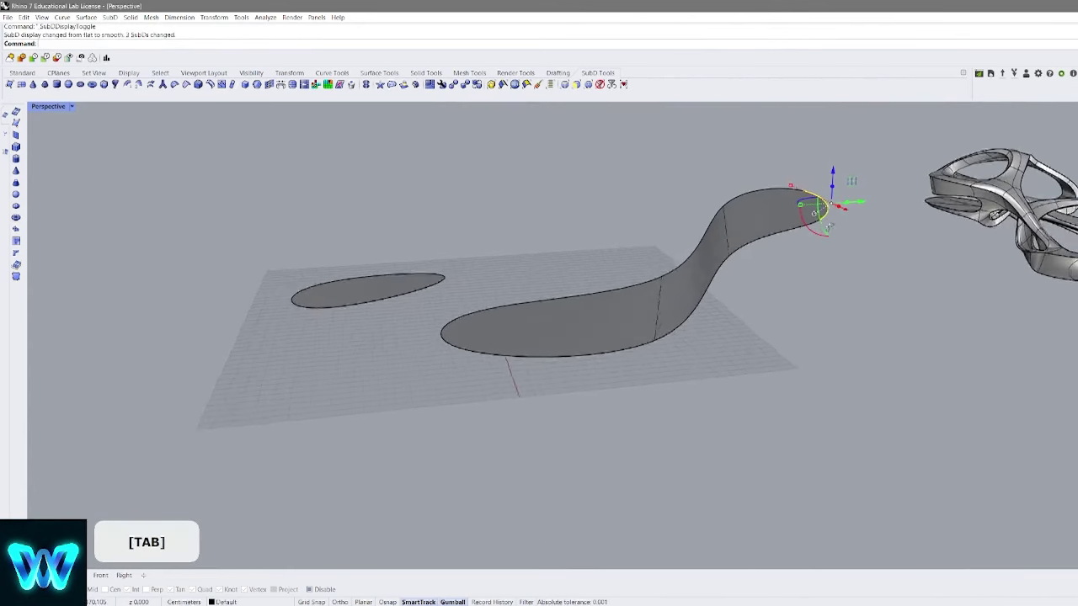
Pull the free end edge of the smooth SubD strip down and back toward the base, and check the flat display
{"action": "left_click_drag", "start_coordinate": [833, 213], "coordinate": [732, 295]}
{"action": "right_click_drag", "start_coordinate": [779, 324], "coordinate": [796, 311]}
{"action": "key", "text": "Tab"}
{"action": "key", "text": "Tab"}
Pull two individual vertices of the SubD strip sideways to twist its end
{"action": "left_click", "coordinate": [730, 268]}
{"action": "left_click", "coordinate": [746, 279]}
{"action": "left_click", "coordinate": [722, 263], "text": "ctrl+shift"}
{"action": "right_click_drag", "start_coordinate": [725, 266], "coordinate": [743, 313]}
{"action": "left_click_drag", "start_coordinate": [744, 284], "coordinate": [543, 204]}
{"action": "right_click_drag", "start_coordinate": [552, 206], "coordinate": [677, 272]}
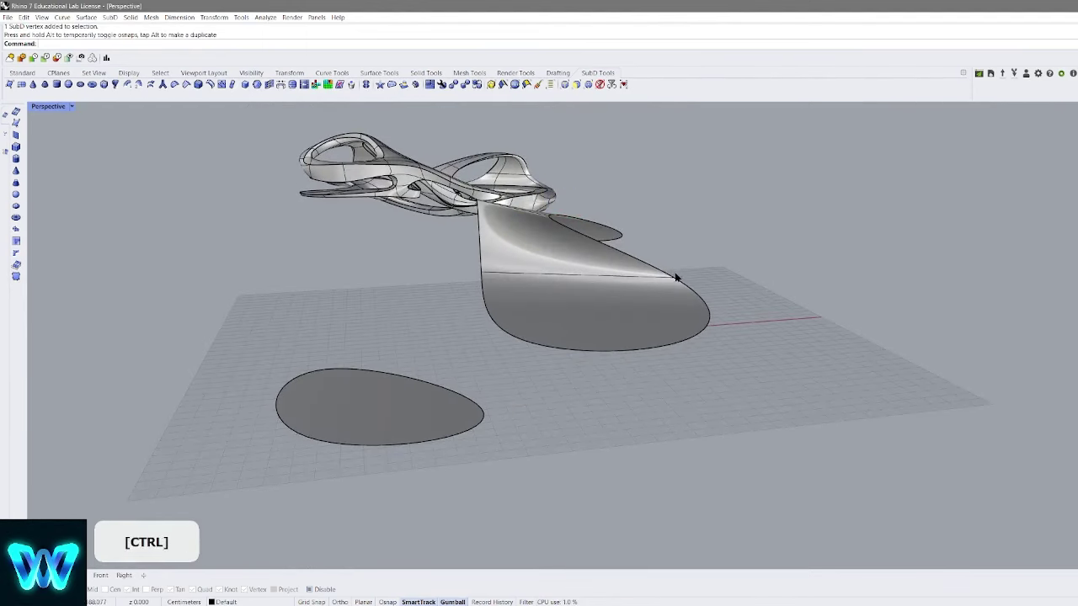
{"action": "left_click_drag", "start_coordinate": [689, 276], "coordinate": [482, 264]}
Examine the twisted SubD strip from different sides and distances in both flat and smooth display
{"action": "right_click_drag", "start_coordinate": [484, 265], "coordinate": [573, 261]}
{"action": "right_click_drag", "start_coordinate": [572, 261], "coordinate": [664, 282], "text": "shift"}
{"action": "right_click_drag", "start_coordinate": [575, 288], "coordinate": [743, 265]}
{"action": "key", "text": "Tab"}
{"action": "scroll", "coordinate": [546, 244], "scroll_direction": "up", "scroll_amount": 6}
{"action": "key", "text": "Tab"}
{"action": "key", "text": "Tab"}
{"action": "scroll", "coordinate": [714, 298], "scroll_direction": "down", "scroll_amount": 4}
{"action": "key", "text": "Tab"}
{"action": "right_click_drag", "start_coordinate": [638, 241], "coordinate": [729, 308], "text": "shift"}
{"action": "key", "text": "Tab"}
{"action": "right_click_drag", "start_coordinate": [708, 248], "coordinate": [761, 203]}
{"action": "right_click_drag", "start_coordinate": [761, 202], "coordinate": [518, 241]}
Compare the straight flat edges of the triangular face with its curved smooth outline, beside the twisted strip
{"action": "key", "text": "Tab"}
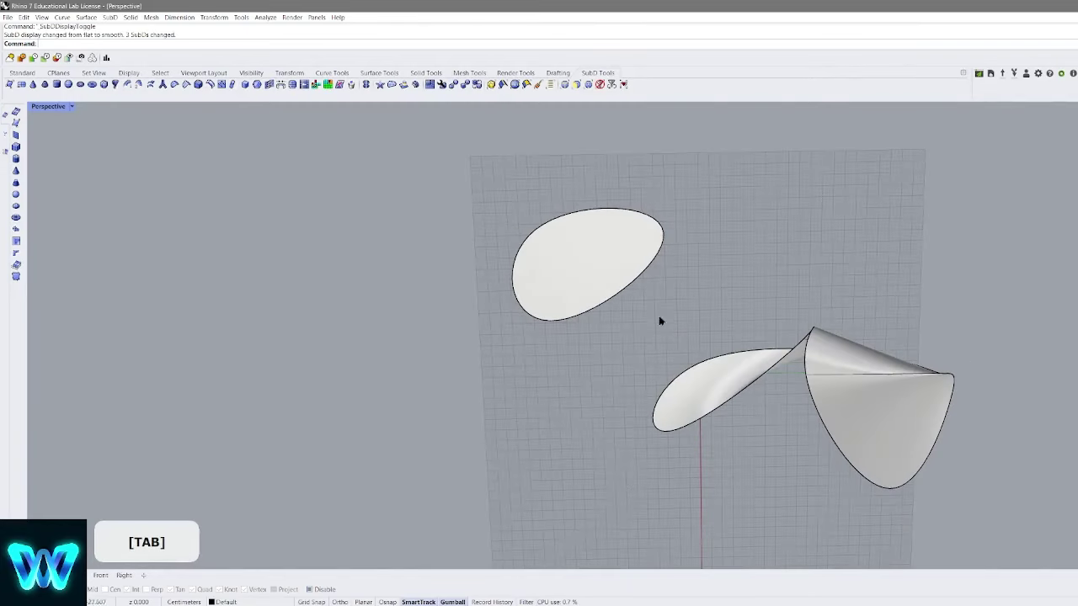
{"action": "key", "text": "Tab"}
{"action": "key", "text": "Tab"}
{"action": "key", "text": "Tab"}
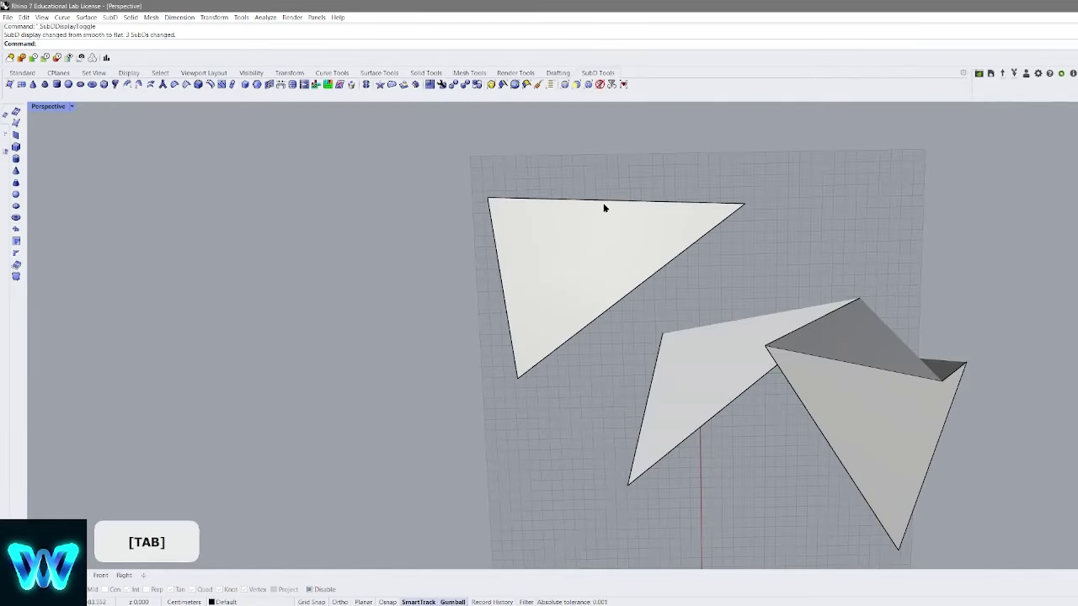
{"action": "key", "text": "Tab"}
{"action": "key", "text": "Tab"}
{"action": "key", "text": "Tab"}
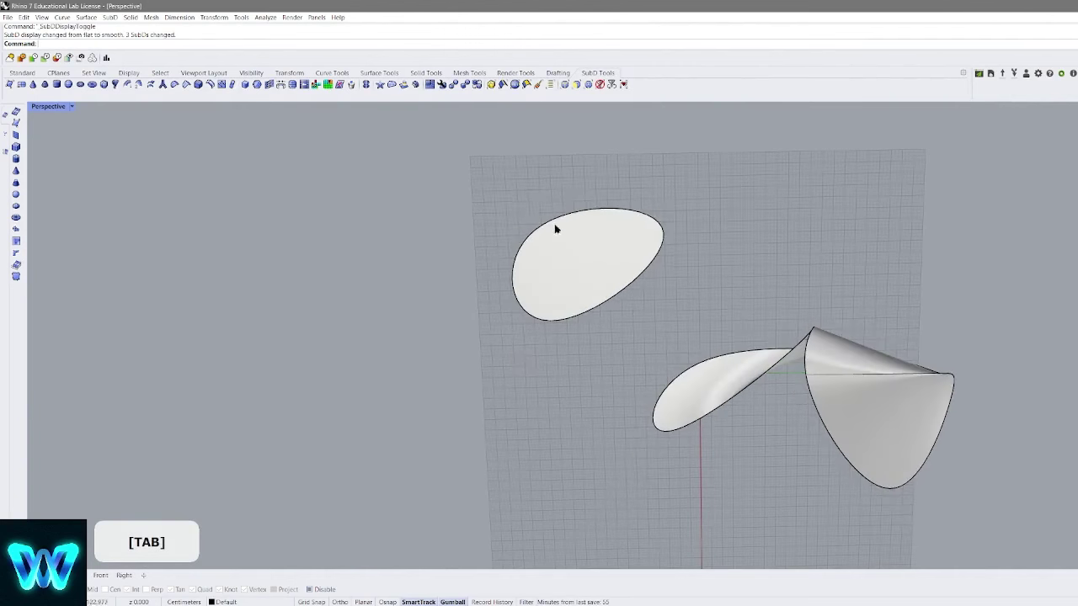
{"action": "key", "text": "Tab"}
{"action": "key", "text": "Tab"}
{"action": "key", "text": "Tab"}
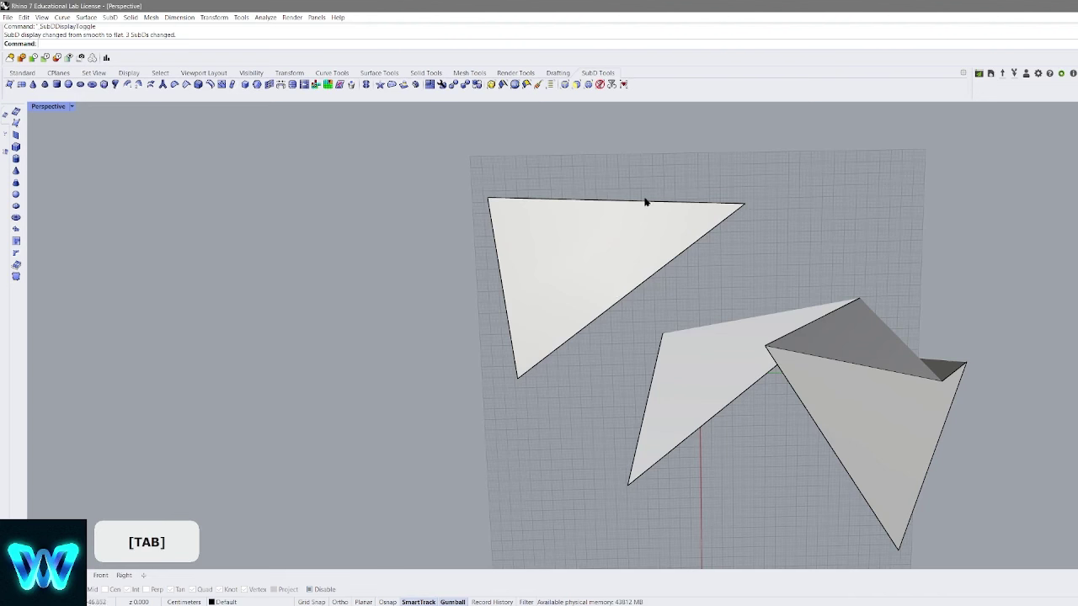
{"action": "key", "text": "Tab"}
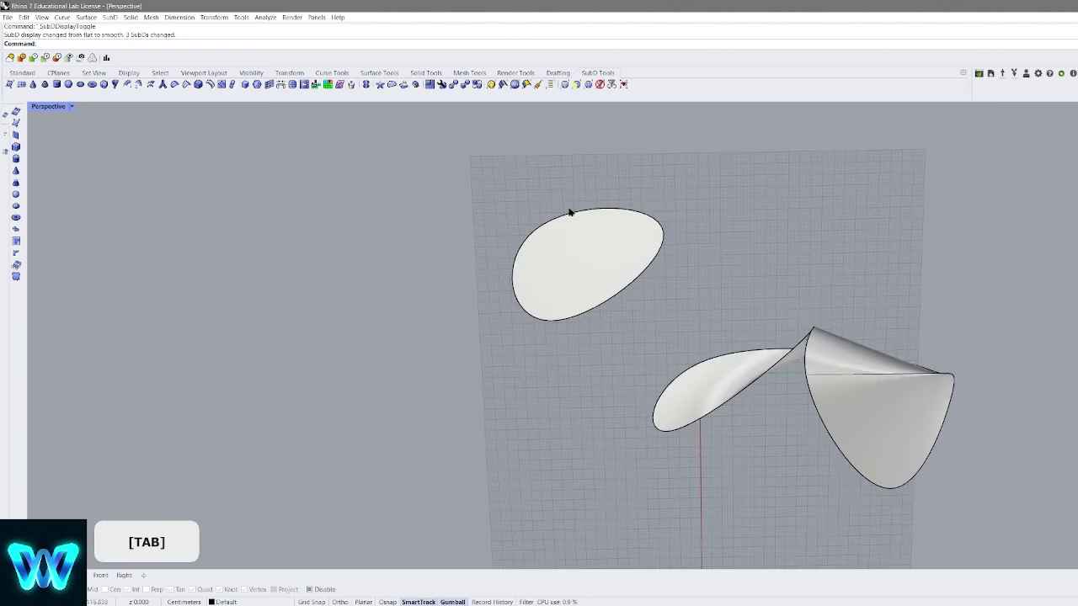
{"action": "right_click_drag", "start_coordinate": [708, 319], "coordinate": [590, 370]}
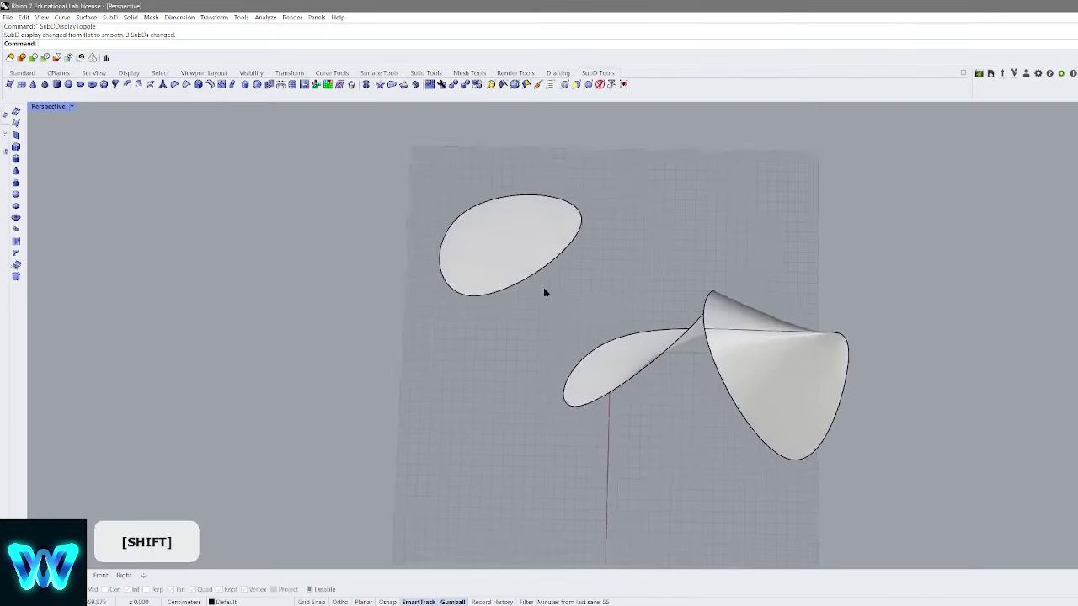
{"action": "right_click_drag", "start_coordinate": [544, 288], "coordinate": [640, 330], "text": "shift"}
{"action": "key", "text": "Tab"}
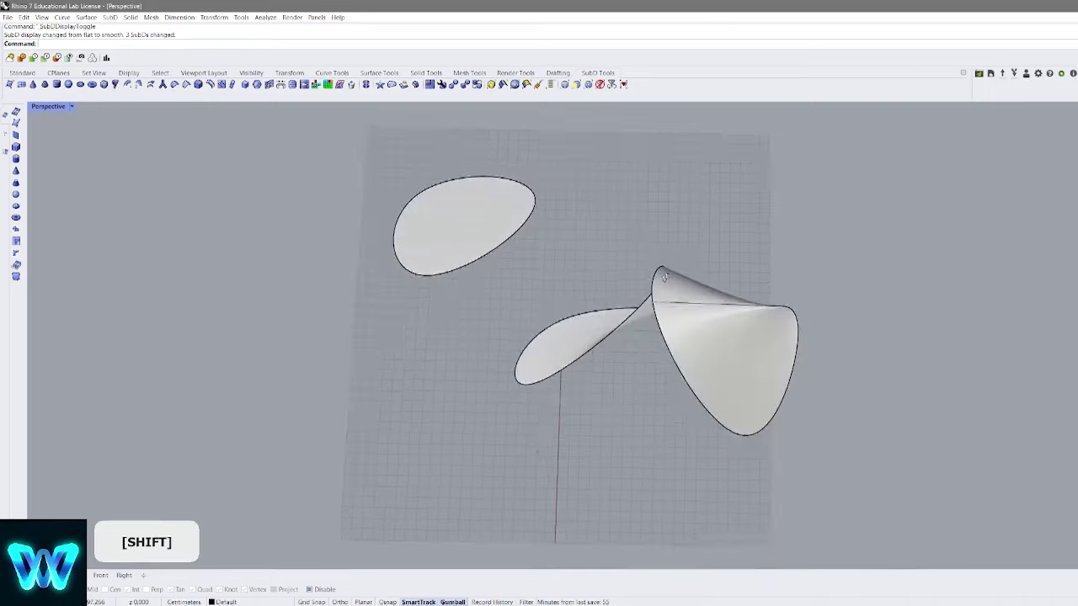
{"action": "right_click_drag", "start_coordinate": [716, 278], "coordinate": [821, 324]}
{"action": "key", "text": "Tab"}
{"action": "key", "text": "Tab"}
{"action": "key", "text": "Tab"}
Delete the twisted SubD strip and the triangular SubD face to clear the grid
{"action": "left_click", "coordinate": [661, 249]}
{"action": "key", "text": "Delete"}
{"action": "left_click", "coordinate": [506, 201]}
{"action": "key", "text": "Delete"}
{"action": "right_click_drag", "start_coordinate": [704, 270], "coordinate": [724, 299], "text": "shift"}
{"action": "scroll", "coordinate": [729, 241], "scroll_direction": "down", "scroll_amount": 4}
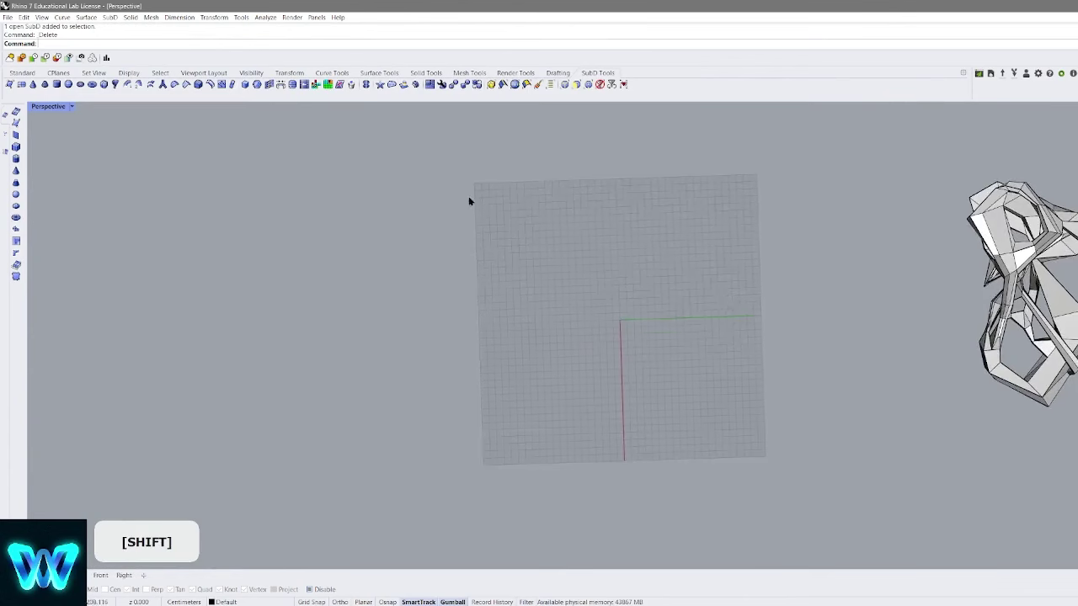
Draw a three-sided face on the empty grid using 3D Face with the output set to Mesh
{"action": "left_click", "coordinate": [10, 84]}
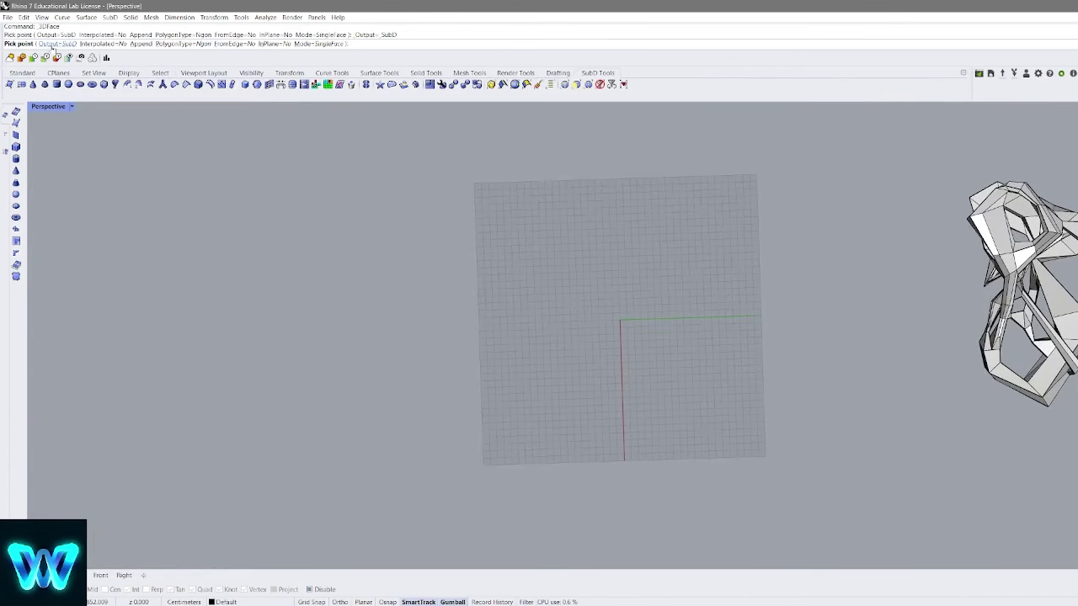
{"action": "right_click_drag", "start_coordinate": [612, 278], "coordinate": [646, 294]}
{"action": "scroll", "coordinate": [613, 285], "scroll_direction": "up", "scroll_amount": 2}
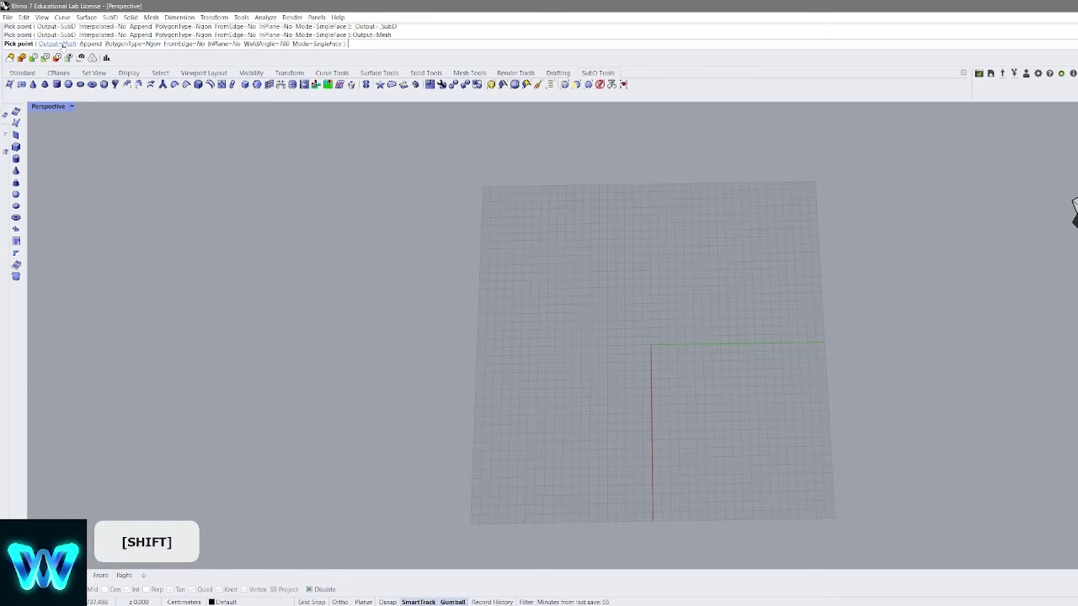
{"action": "left_click", "coordinate": [60, 44]}
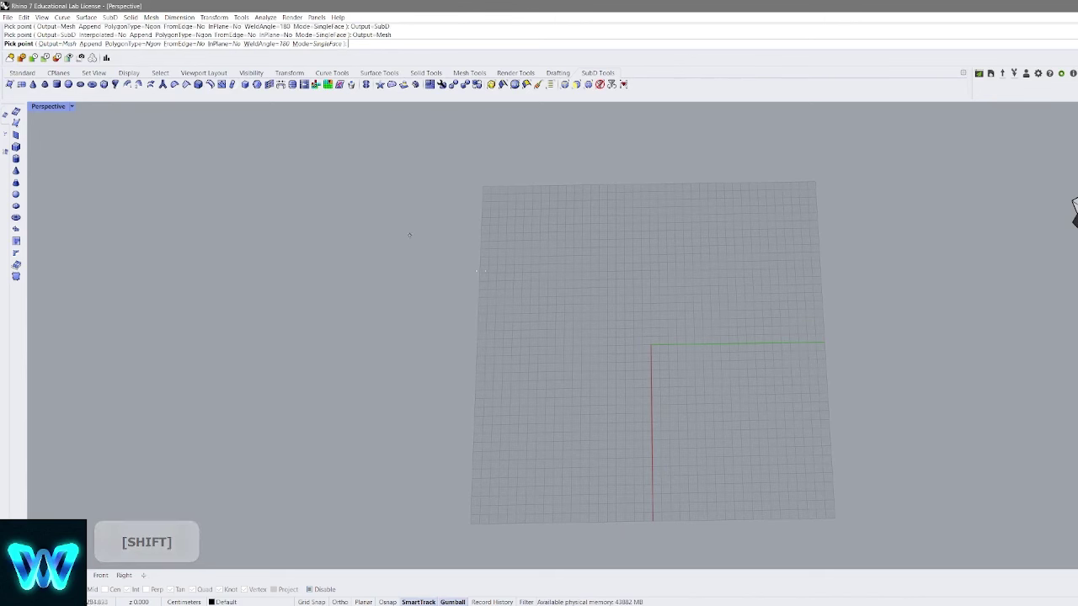
{"action": "left_click", "coordinate": [539, 241]}
{"action": "right_click", "coordinate": [706, 285]}
Check the triangular mesh face against the flat and smooth SubD display, and delete it
{"action": "key", "text": "Tab"}
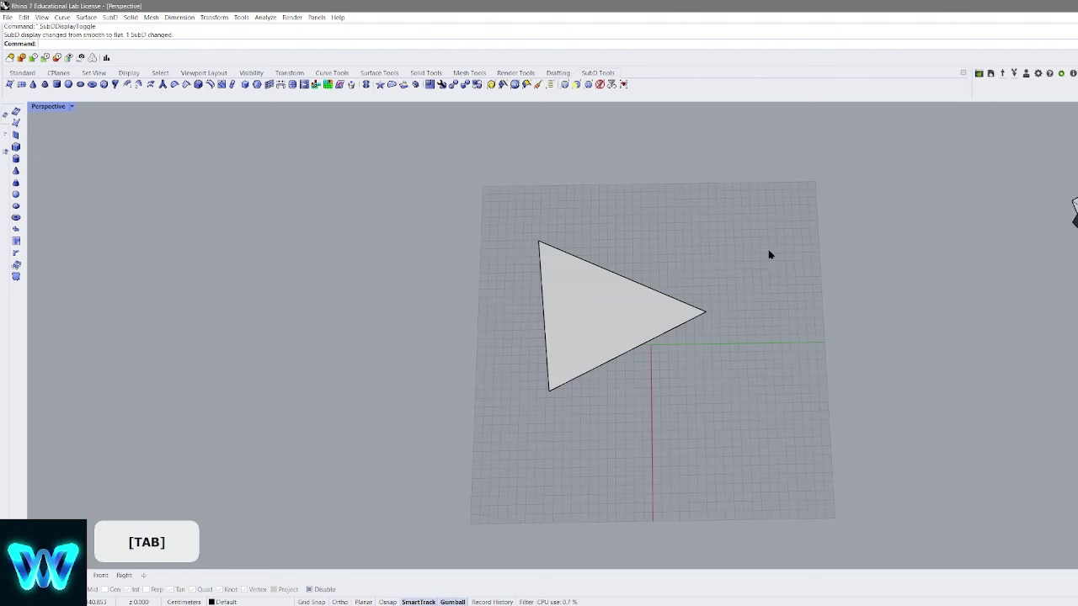
{"action": "key", "text": "Tab"}
{"action": "left_click", "coordinate": [650, 296]}
{"action": "key", "text": "Delete"}
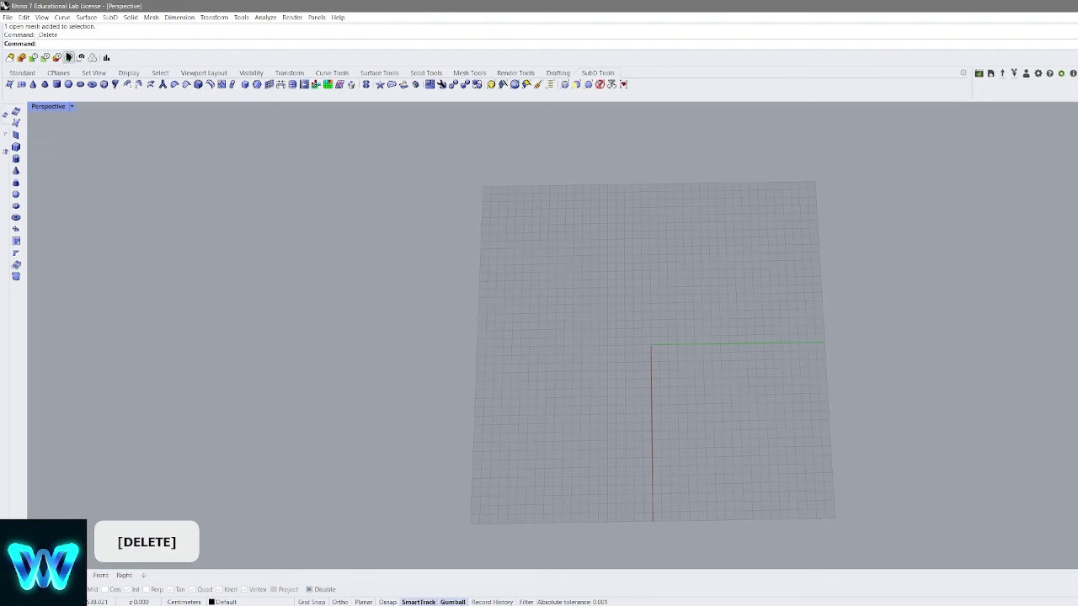
Draw a four-sided SubD face using 3D Face with Interpolated set to Yes, and delete it
{"action": "left_click", "coordinate": [9, 85]}
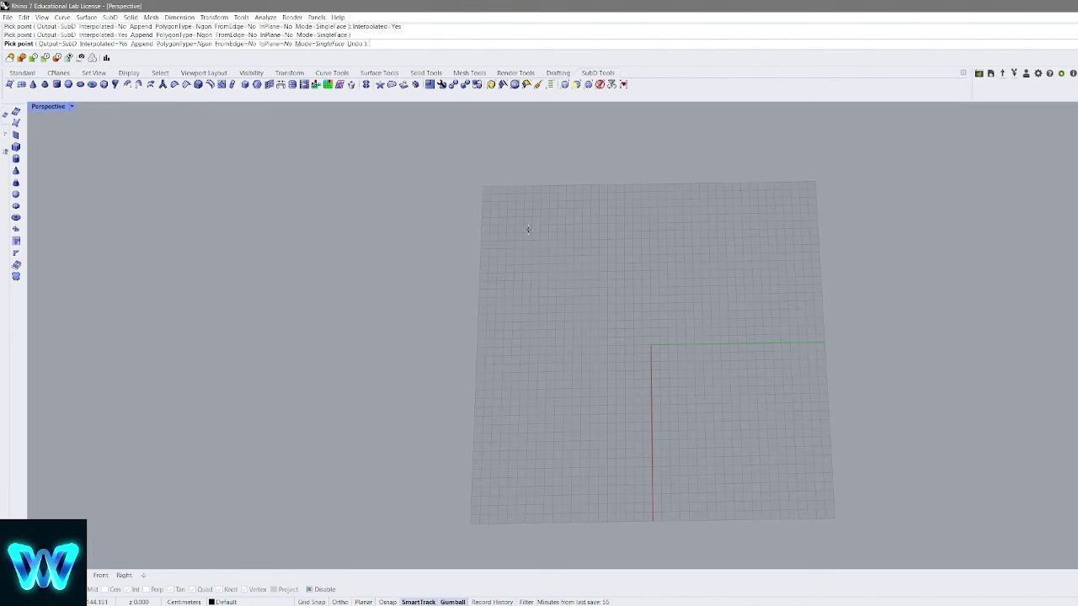
{"action": "left_click", "coordinate": [481, 188]}
{"action": "left_click", "coordinate": [741, 268]}
{"action": "left_click", "coordinate": [508, 366]}
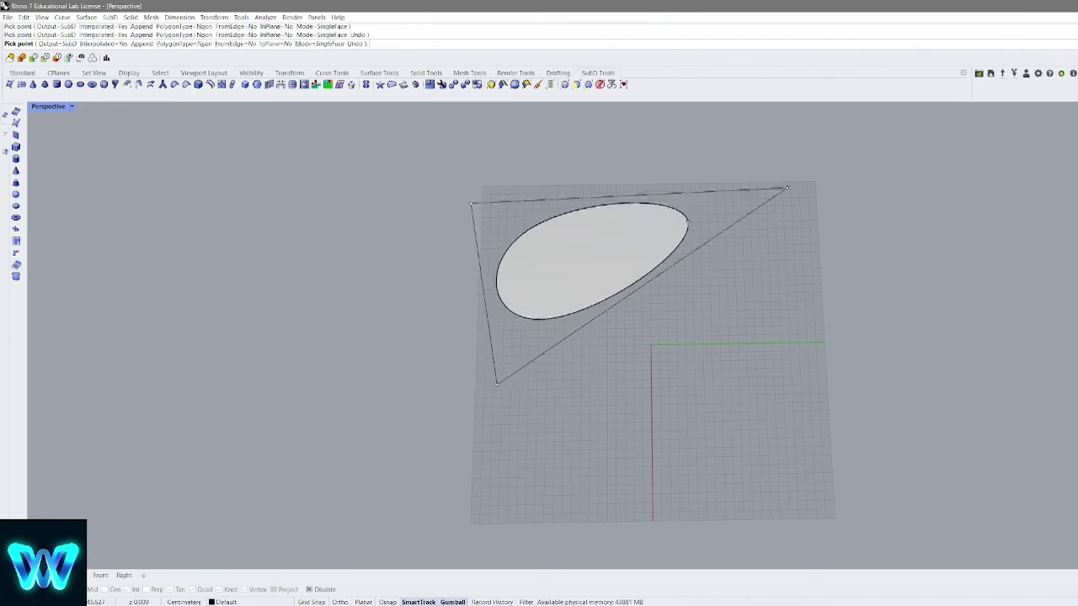
{"action": "right_click_drag", "start_coordinate": [604, 317], "coordinate": [648, 268]}
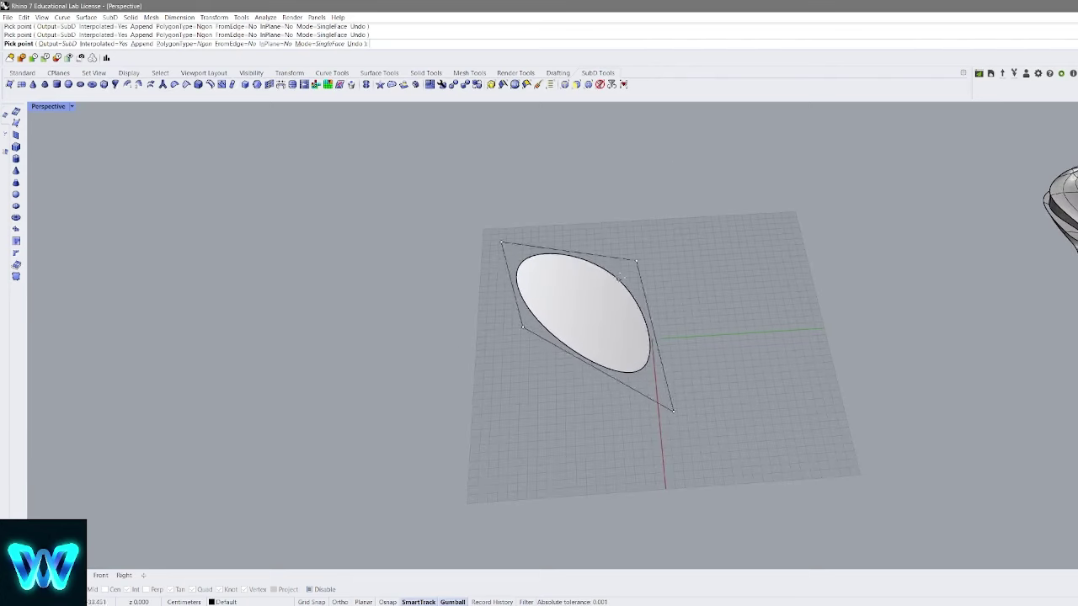
{"action": "key", "text": "Return"}
{"action": "key", "text": "Delete"}
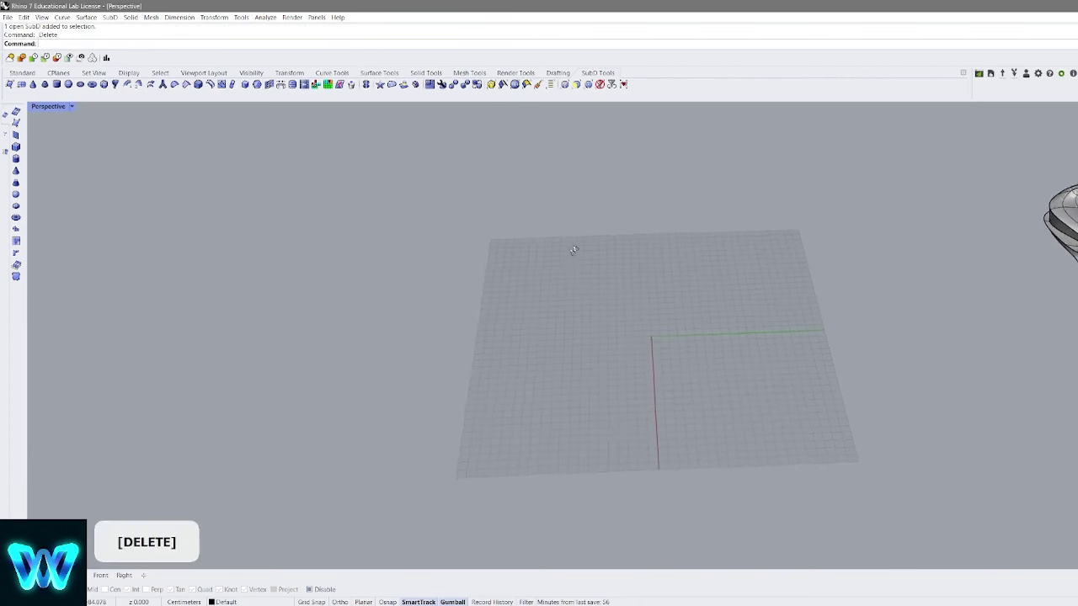
{"action": "right_click_drag", "start_coordinate": [570, 246], "coordinate": [594, 287], "text": "shift"}
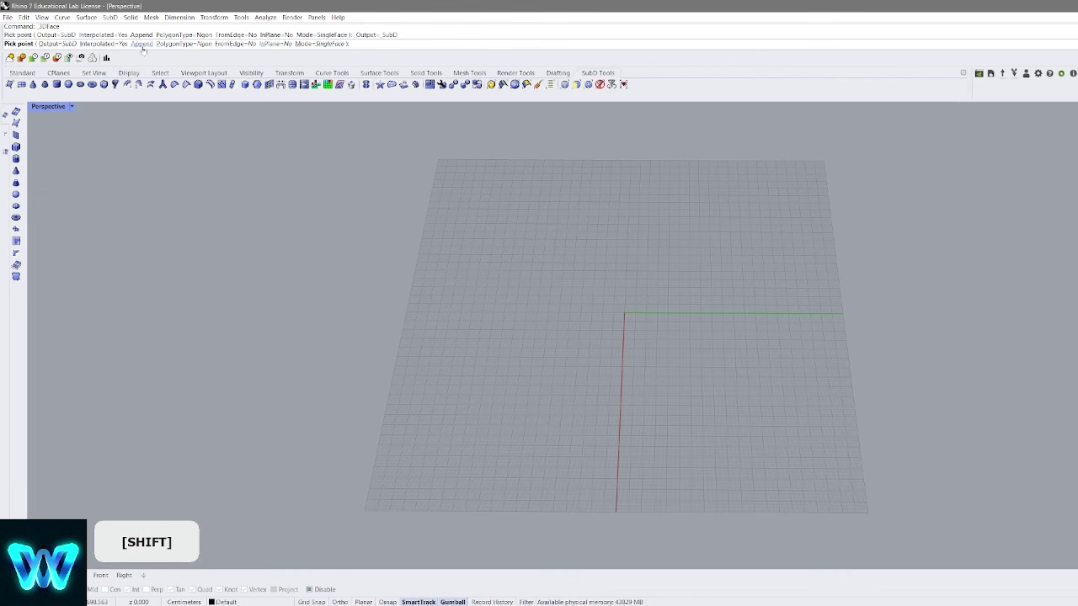
{"action": "left_click", "coordinate": [140, 43]}
{"action": "scroll", "coordinate": [693, 234], "scroll_direction": "down", "scroll_amount": 3}
{"action": "key", "text": "Escape"}
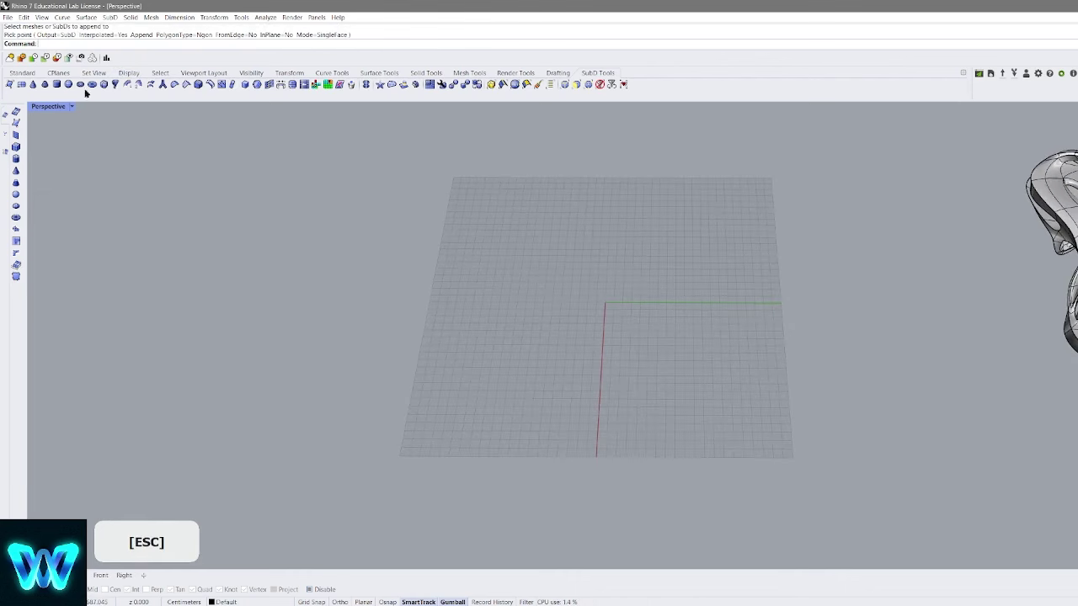
Draw a four-sided SubD face on the grid using 3D Face with Interpolated set to Yes
{"action": "left_click", "coordinate": [437, 293]}
{"action": "left_click", "coordinate": [554, 290]}
{"action": "left_click", "coordinate": [559, 206]}
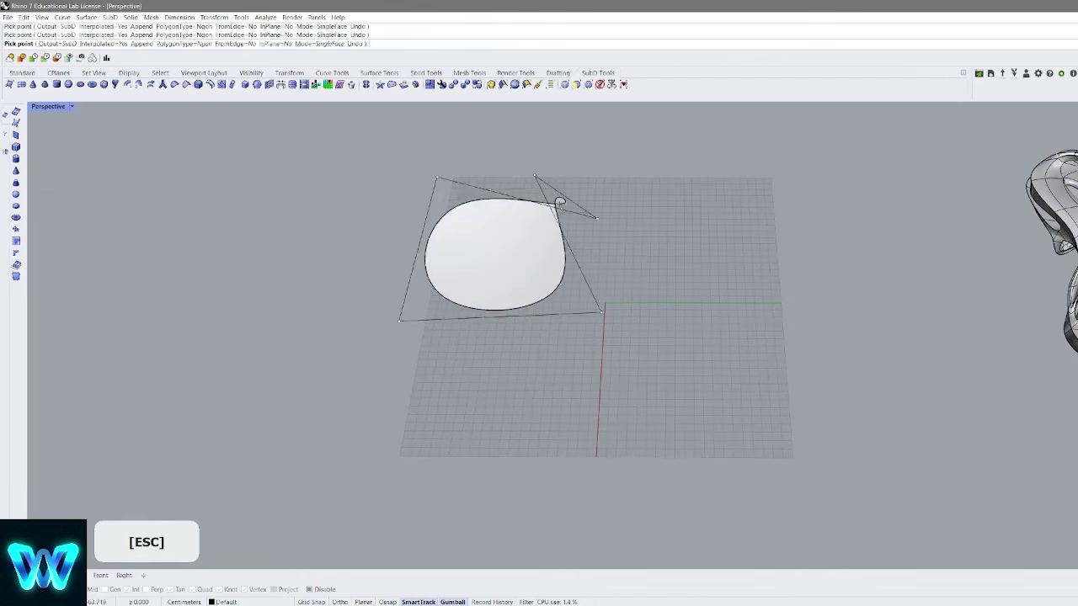
{"action": "right_click", "coordinate": [559, 203]}
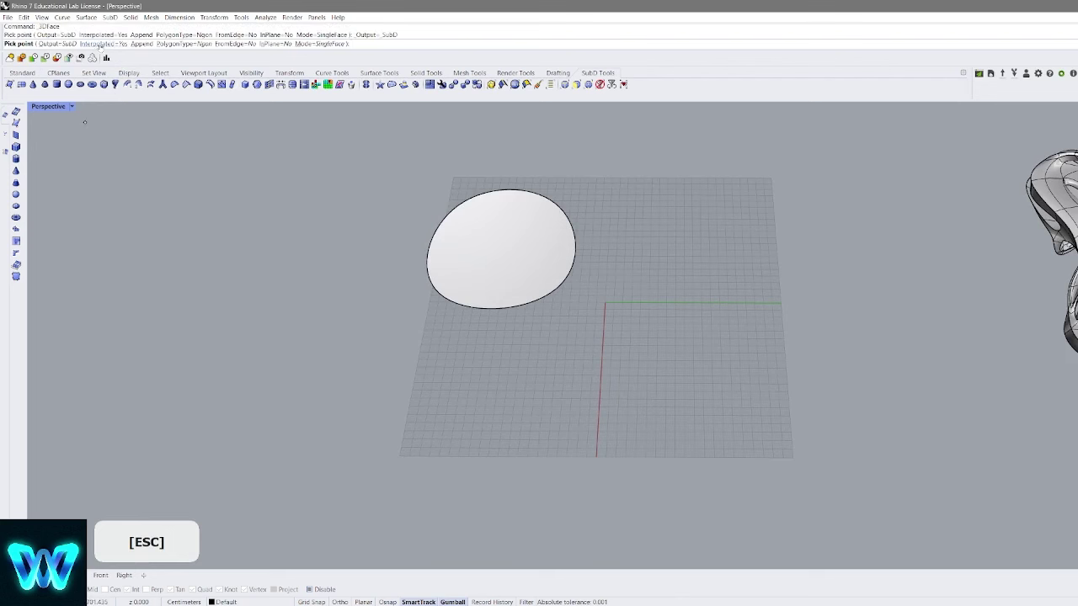
Append a second SubD face beside the first with Interpolated set to No, and switch to the flat SubD display
{"action": "left_click", "coordinate": [140, 44]}
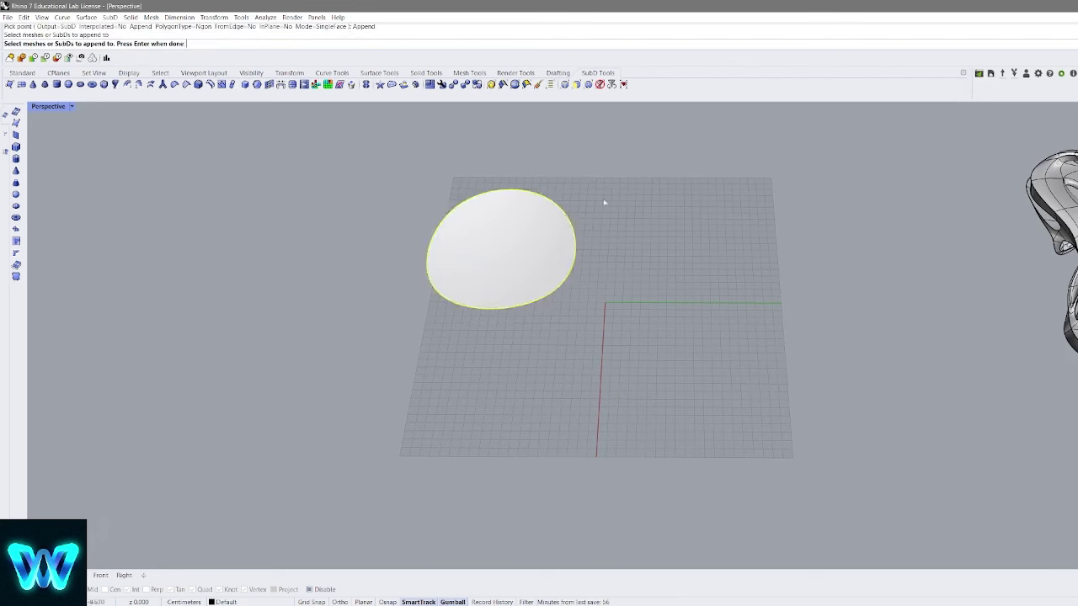
{"action": "right_click_drag", "start_coordinate": [604, 202], "coordinate": [605, 283], "text": "shift"}
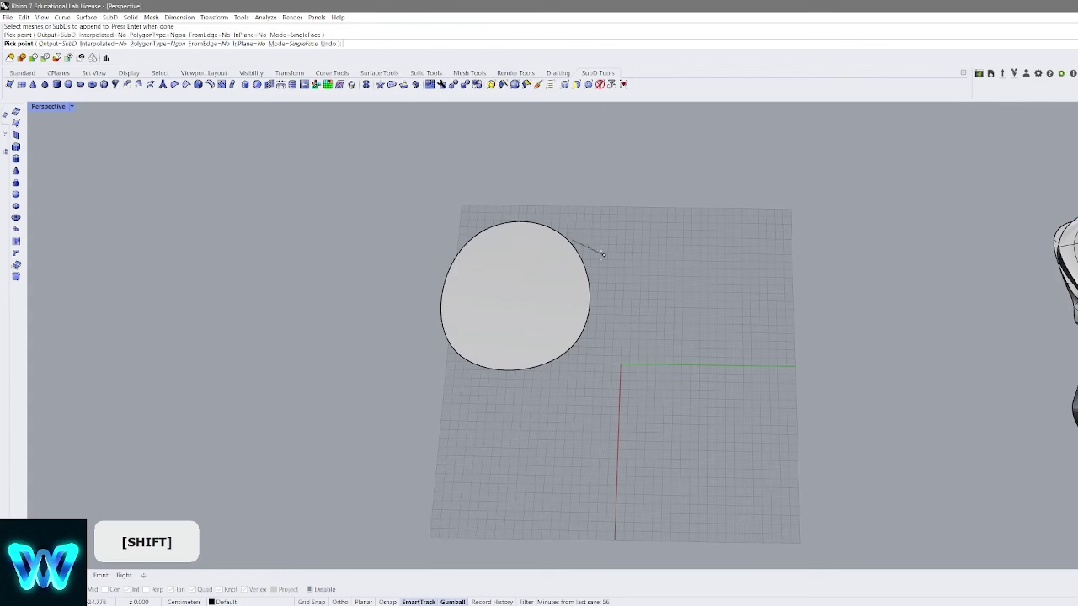
{"action": "left_click", "coordinate": [682, 330]}
{"action": "right_click_drag", "start_coordinate": [608, 282], "coordinate": [635, 245]}
{"action": "key", "text": "Tab"}
Delete the smaller overlapping SubD face and return to the smooth SubD display
{"action": "left_click", "coordinate": [635, 247]}
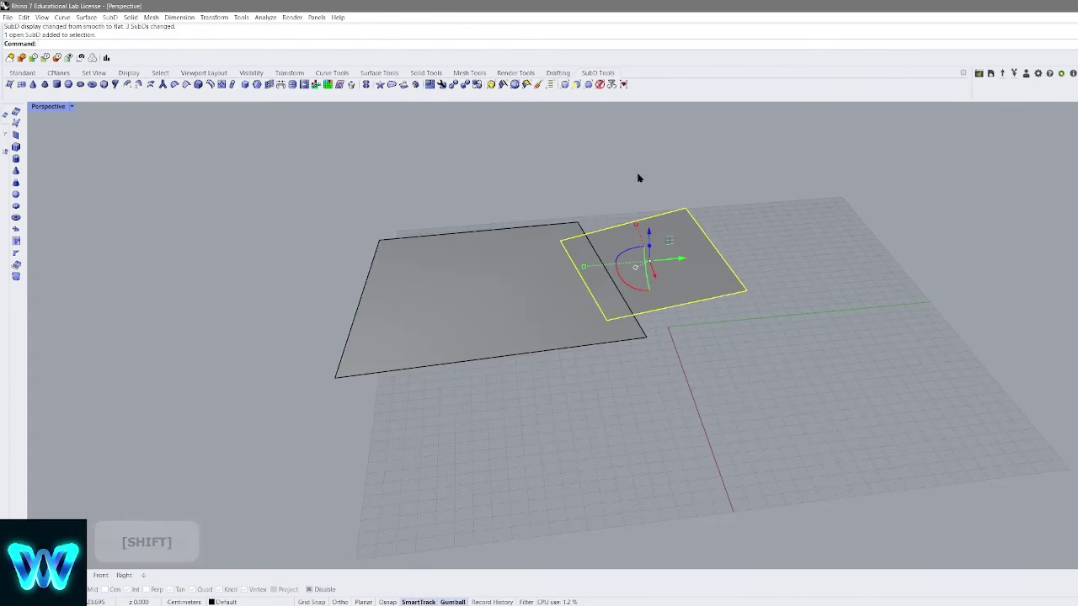
{"action": "right_click_drag", "start_coordinate": [639, 178], "coordinate": [599, 262]}
{"action": "left_click", "coordinate": [657, 223]}
{"action": "key", "text": "Delete"}
{"action": "key", "text": "Tab"}
Draw a separate four-sided SubD face beside the first one, snapping its shared side to two vertices of the first face
{"action": "scroll", "coordinate": [629, 230], "scroll_direction": "down", "scroll_amount": 4}
{"action": "right_click", "coordinate": [628, 231]}
{"action": "left_click", "coordinate": [568, 234]}
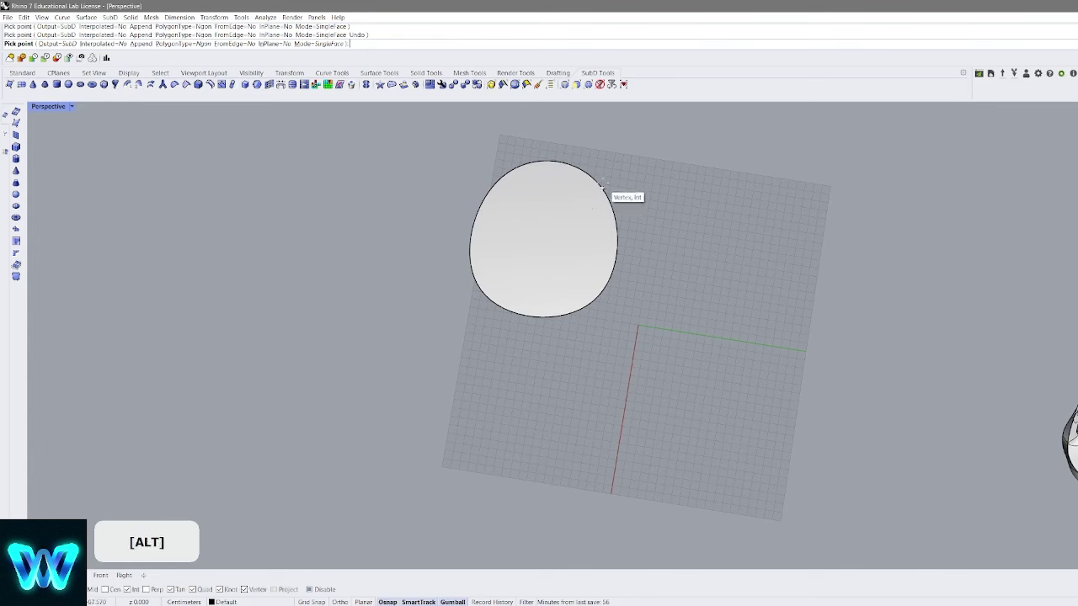
{"action": "left_click", "coordinate": [725, 172]}
{"action": "left_click", "coordinate": [714, 337]}
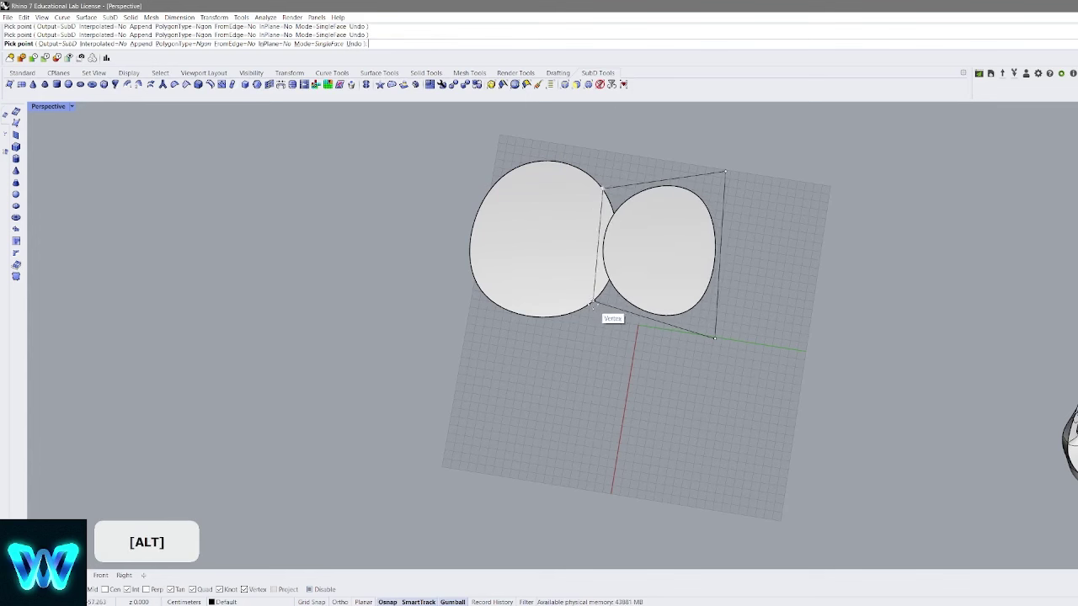
{"action": "left_click", "coordinate": [594, 304]}
Check the two adjacent faces in flat SubD display, and delete both
{"action": "key", "text": "Tab"}
{"action": "right_click_drag", "start_coordinate": [642, 276], "coordinate": [694, 222]}
{"action": "left_click_drag", "start_coordinate": [694, 222], "coordinate": [544, 322], "text": "shift"}
{"action": "key", "text": "Delete"}
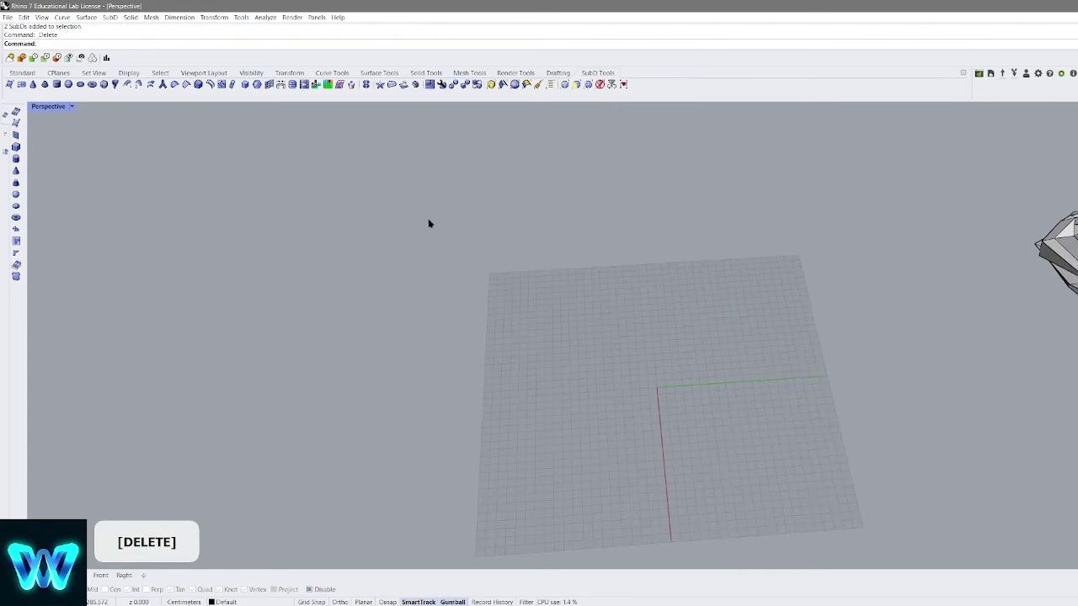
{"action": "left_click", "coordinate": [10, 84]}
{"action": "left_click", "coordinate": [144, 44]}
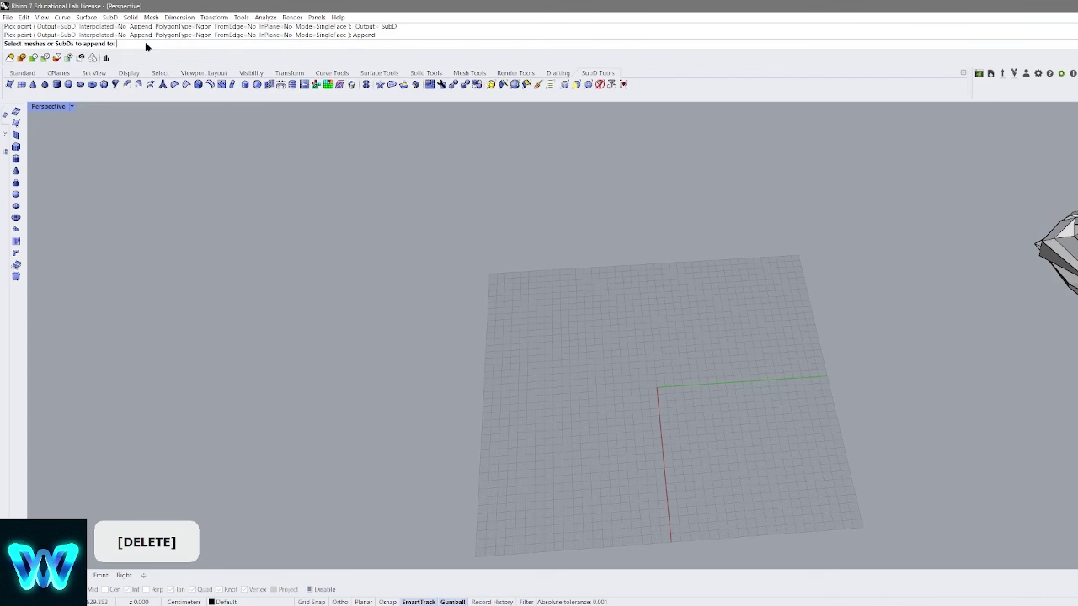
{"action": "key", "text": "Escape"}
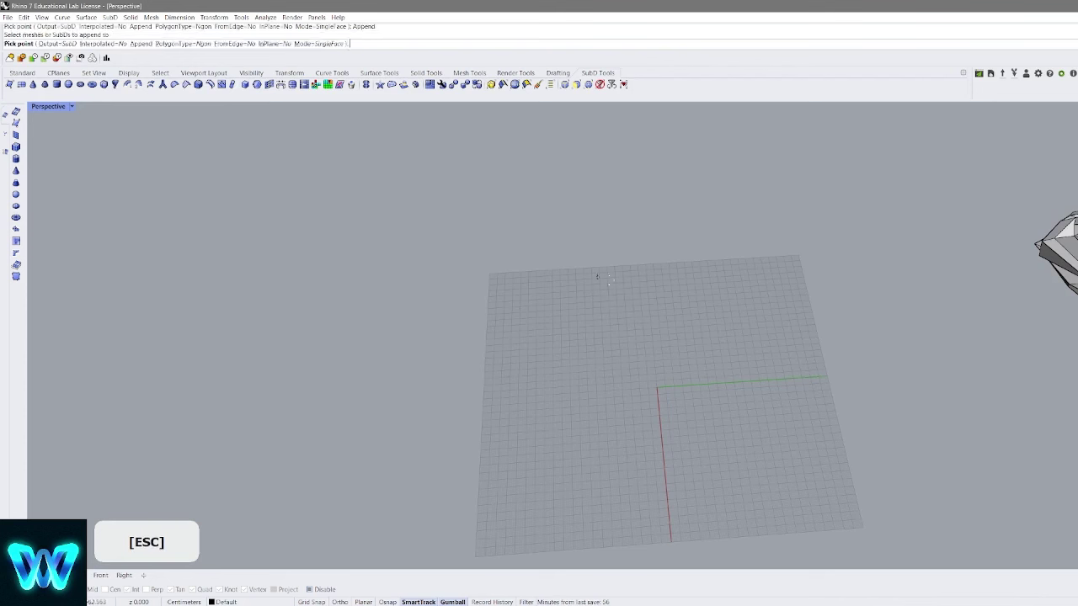
Draw a four-sided SubD face on the empty grid in flat display using 3D Face with Interpolated set to No
{"action": "left_click", "coordinate": [10, 85]}
{"action": "left_click", "coordinate": [539, 294]}
{"action": "left_click", "coordinate": [497, 350]}
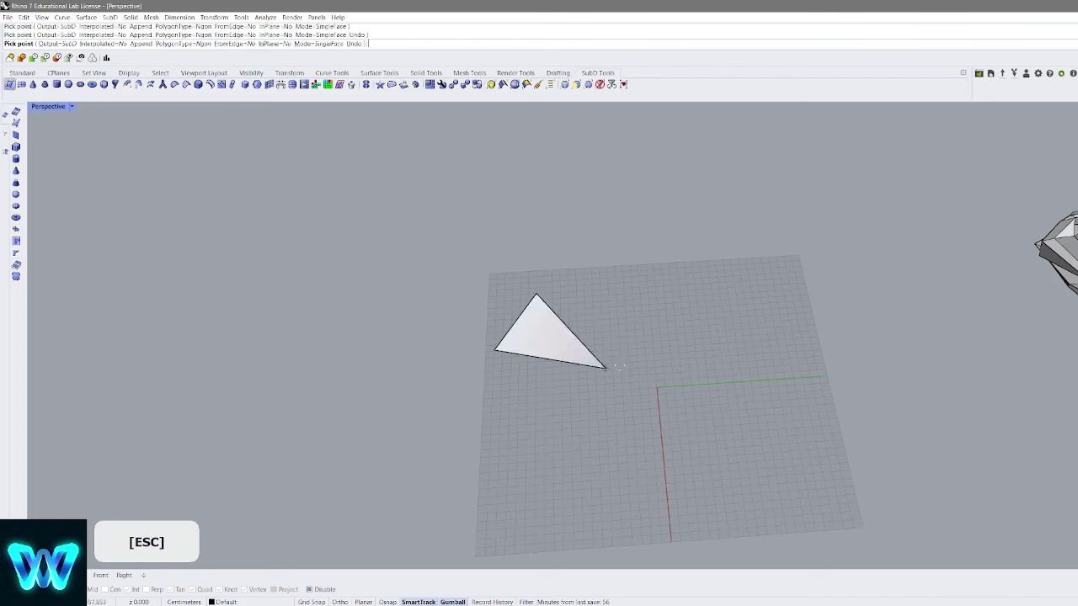
{"action": "left_click", "coordinate": [606, 368]}
{"action": "left_click", "coordinate": [639, 295]}
{"action": "right_click", "coordinate": [641, 301]}
{"action": "right_click_drag", "start_coordinate": [606, 300], "coordinate": [586, 271], "text": "shift"}
{"action": "scroll", "coordinate": [585, 272], "scroll_direction": "up", "scroll_amount": 5}
{"action": "left_click", "coordinate": [584, 275]}
{"action": "left_click", "coordinate": [703, 296]}
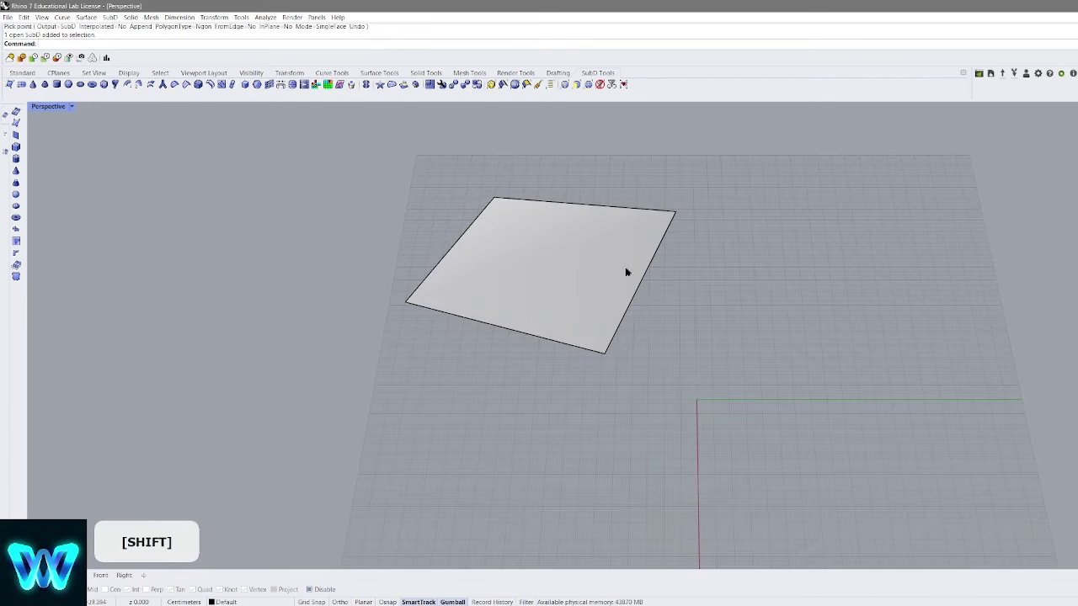
Append a second four-sided face to the SubD face with 3D Face, snapping to both end points of the shared edge
{"action": "left_click", "coordinate": [93, 59]}
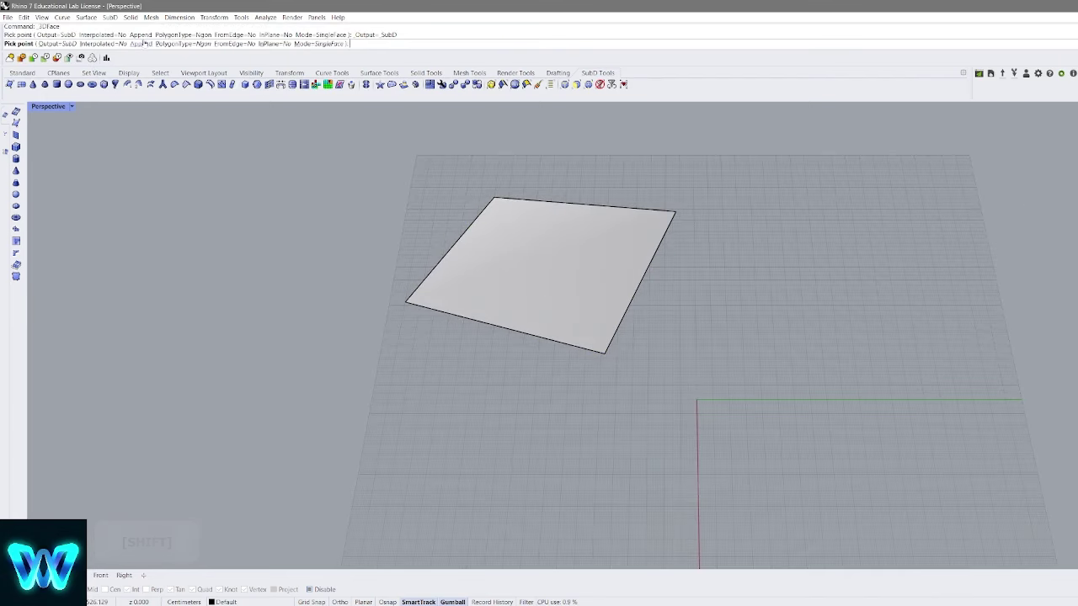
{"action": "left_click", "coordinate": [515, 224]}
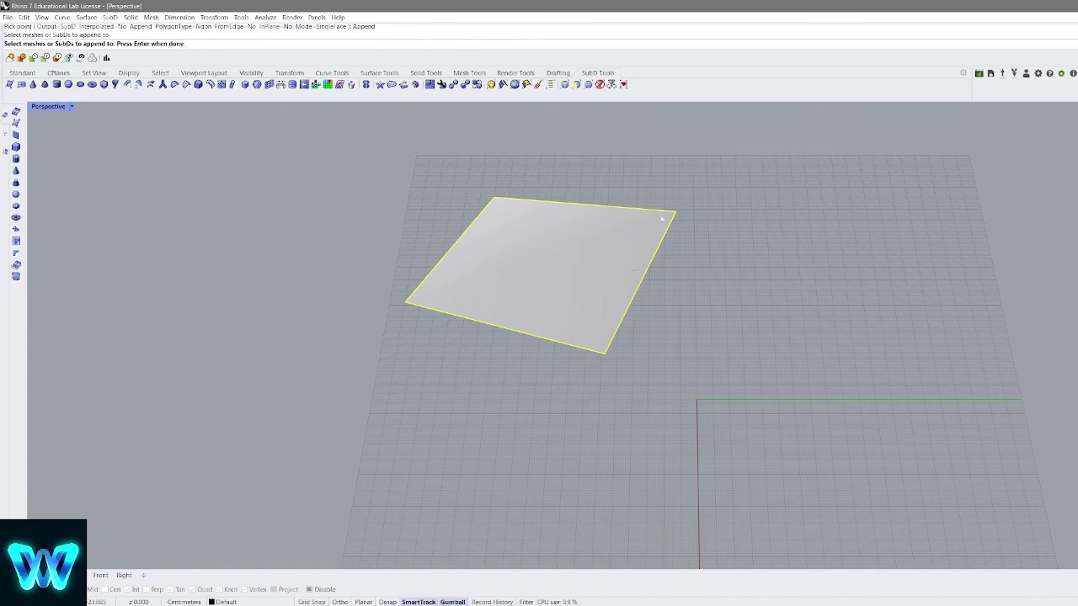
{"action": "key", "text": "Return"}
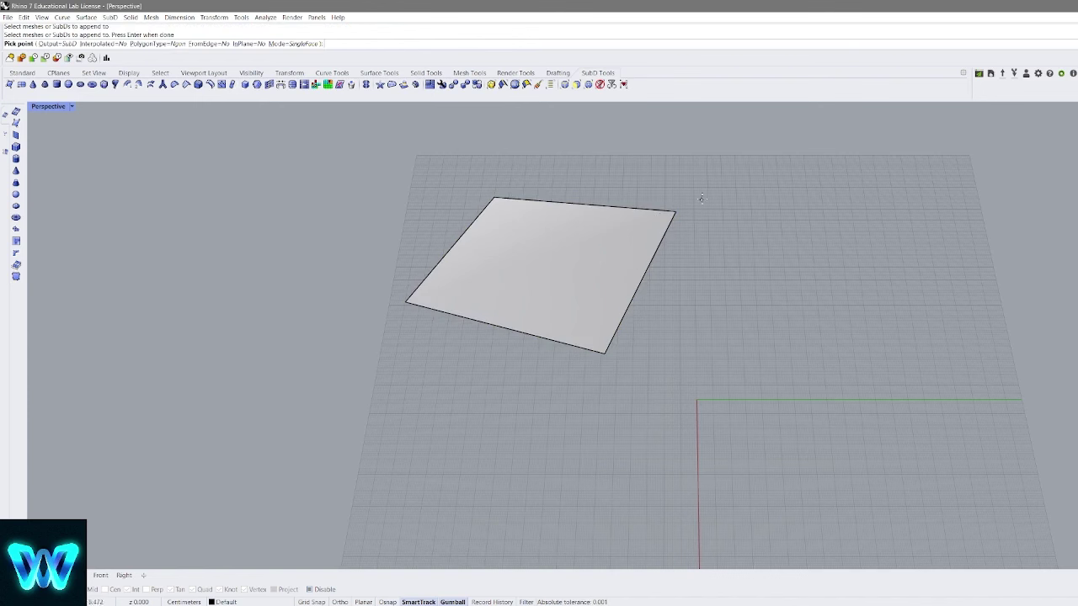
{"action": "key", "text": "alt"}
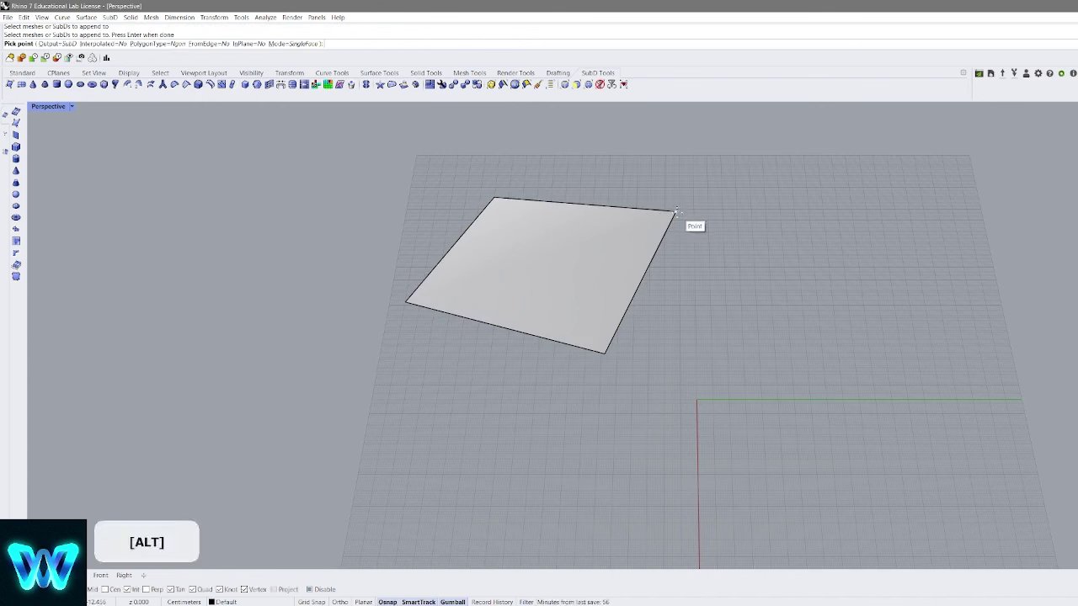
{"action": "left_click", "coordinate": [676, 210]}
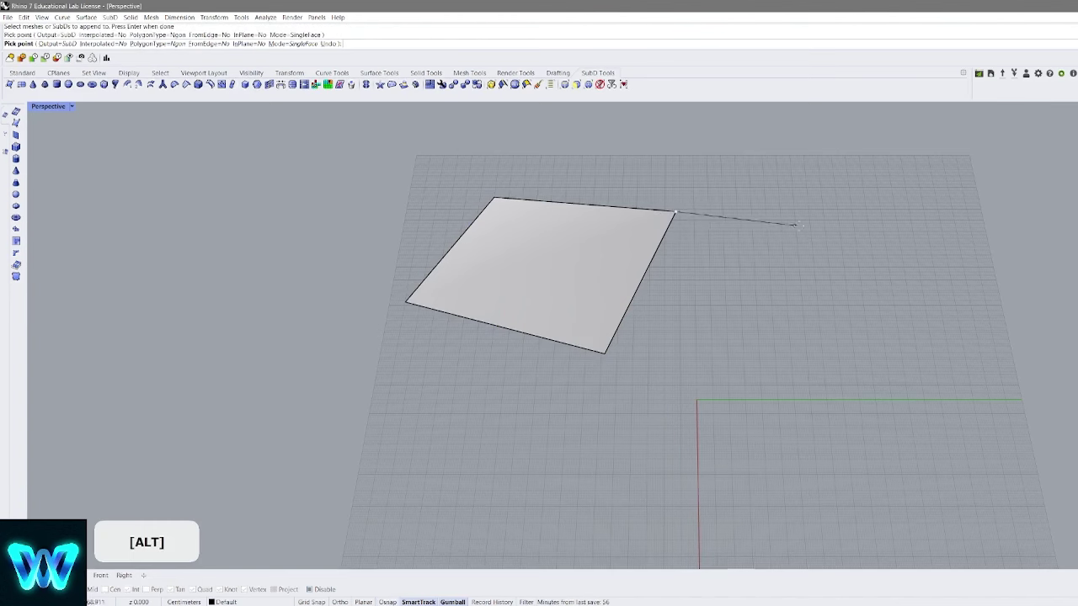
{"action": "left_click", "coordinate": [847, 238]}
{"action": "left_click", "coordinate": [682, 421]}
{"action": "key", "text": "alt"}
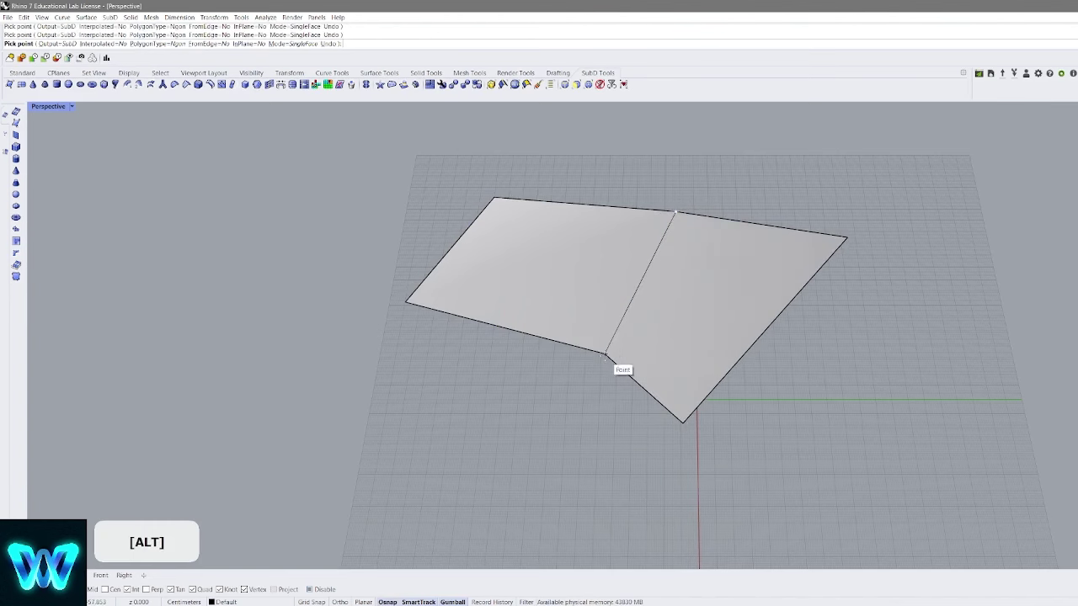
{"action": "right_click", "coordinate": [604, 356]}
{"action": "right_click", "coordinate": [604, 356]}
Compare the joined two-face SubD in flat and smooth display
{"action": "right_click_drag", "start_coordinate": [606, 355], "coordinate": [640, 337]}
{"action": "key", "text": "Tab"}
{"action": "scroll", "coordinate": [716, 278], "scroll_direction": "down", "scroll_amount": 5}
{"action": "key", "text": "Tab"}
{"action": "key", "text": "Tab"}
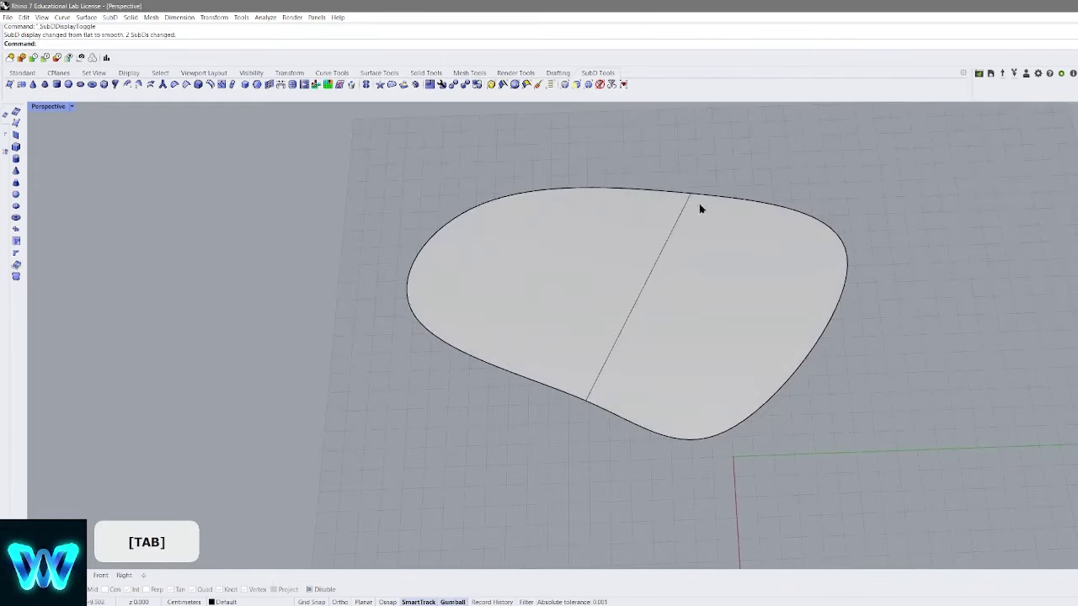
Move the vertex at the far end of the shared edge inward to reshape the joined SubD
{"action": "left_click", "coordinate": [696, 197]}
{"action": "left_click", "coordinate": [701, 172]}
{"action": "right_click_drag", "start_coordinate": [701, 172], "coordinate": [701, 180]}
{"action": "left_click", "coordinate": [695, 190], "text": "ctrl+shift"}
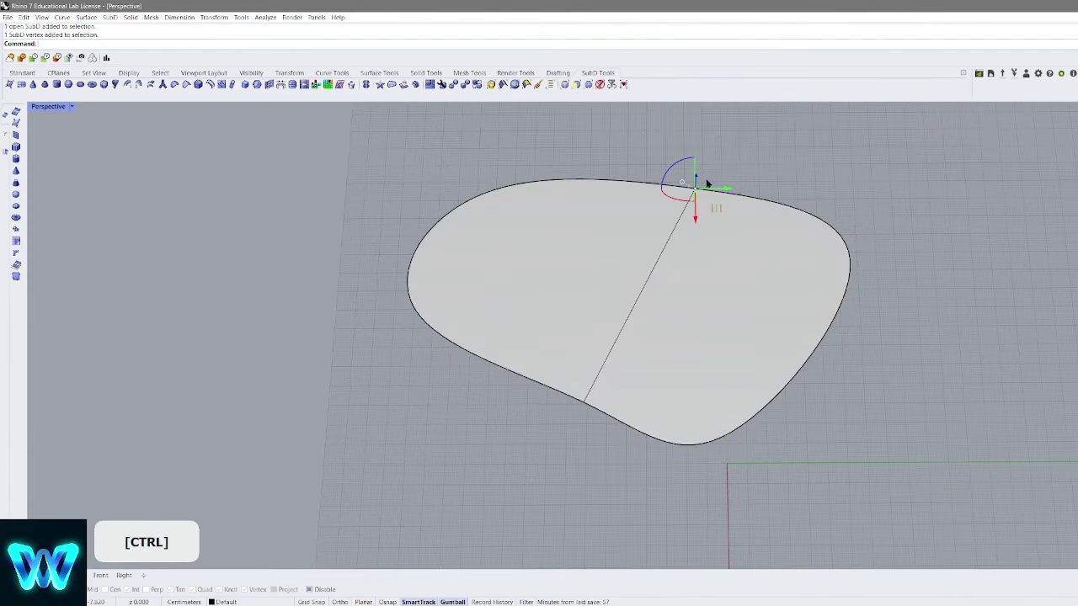
{"action": "left_click_drag", "start_coordinate": [696, 189], "coordinate": [648, 256]}
{"action": "left_click", "coordinate": [670, 242]}
Delete the joined two-face SubD to clear the grid
{"action": "scroll", "coordinate": [683, 276], "scroll_direction": "down", "scroll_amount": 4}
{"action": "left_click", "coordinate": [683, 278]}
{"action": "key", "text": "Delete"}
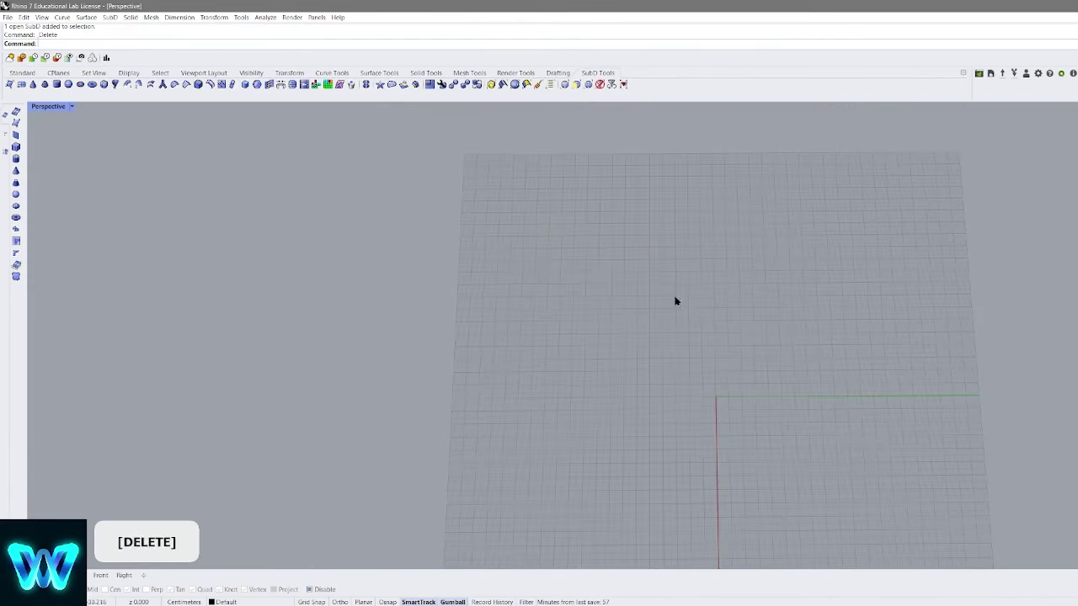
{"action": "right_click_drag", "start_coordinate": [674, 298], "coordinate": [453, 188]}
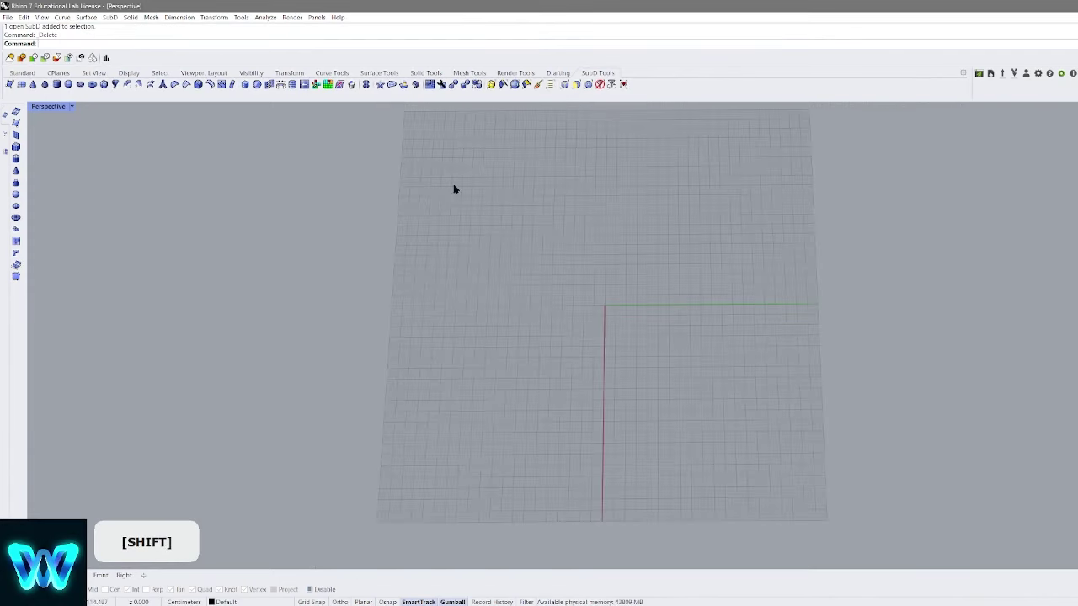
Examine the 3D Face PolygonType choices, and try setting FromEdge to Yes without drawing a face
{"action": "left_click", "coordinate": [11, 85]}
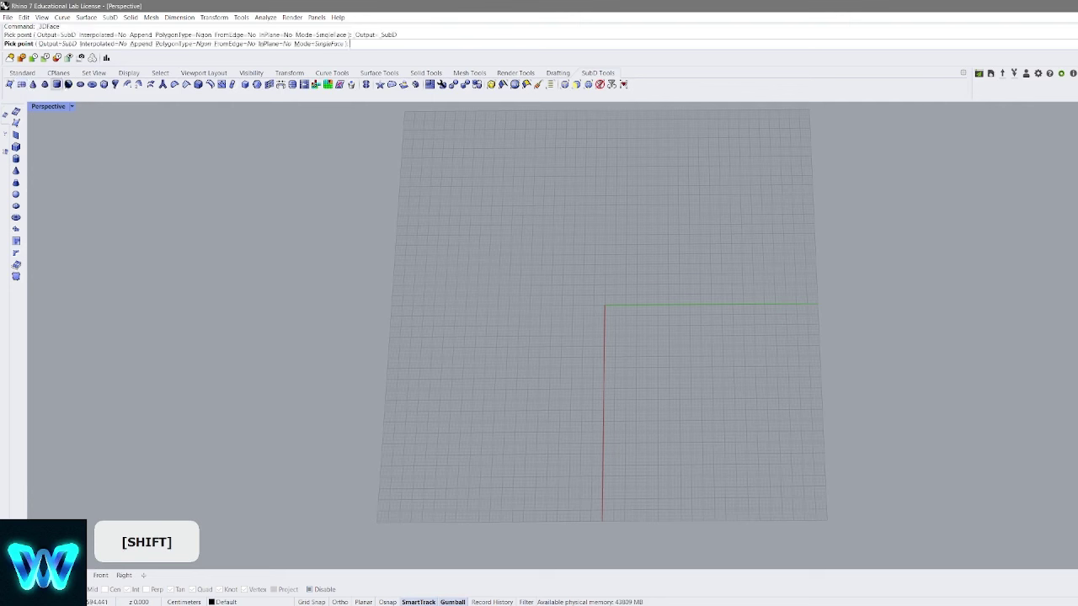
{"action": "left_click", "coordinate": [187, 45]}
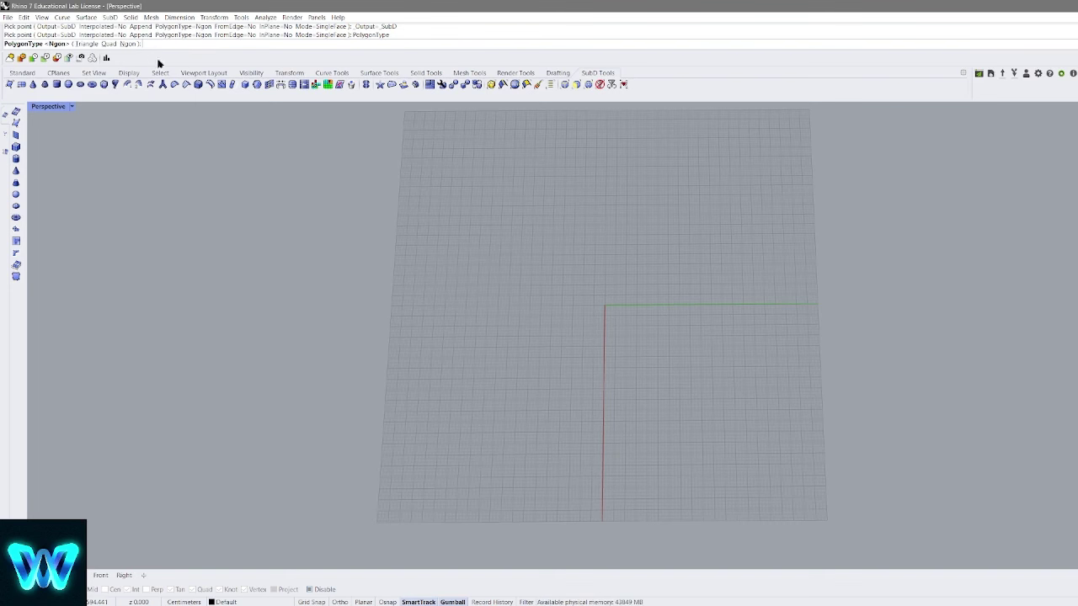
{"action": "key", "text": "Escape"}
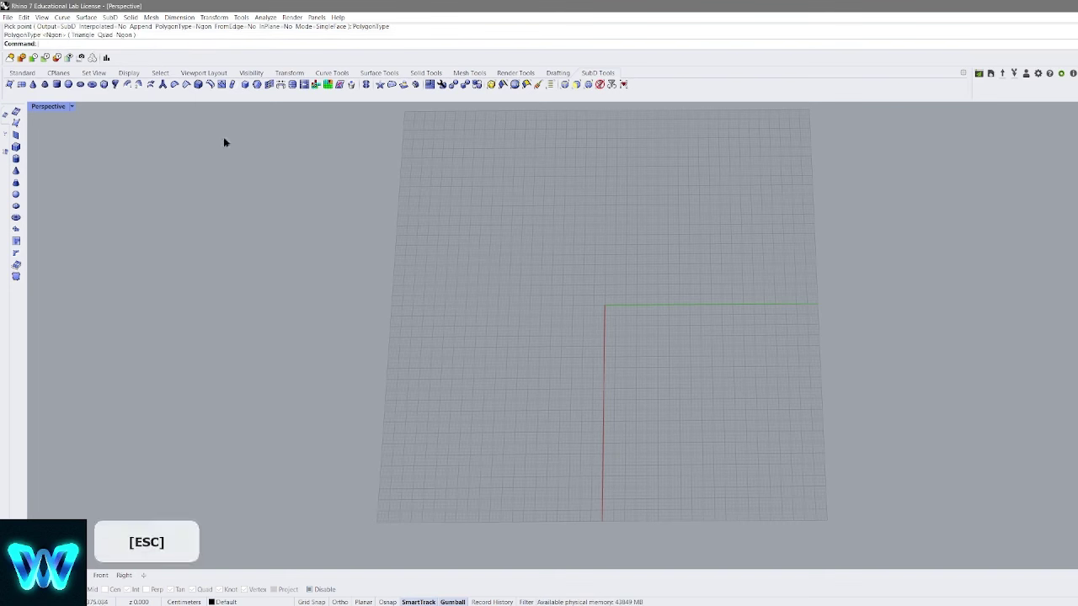
{"action": "left_click", "coordinate": [9, 85]}
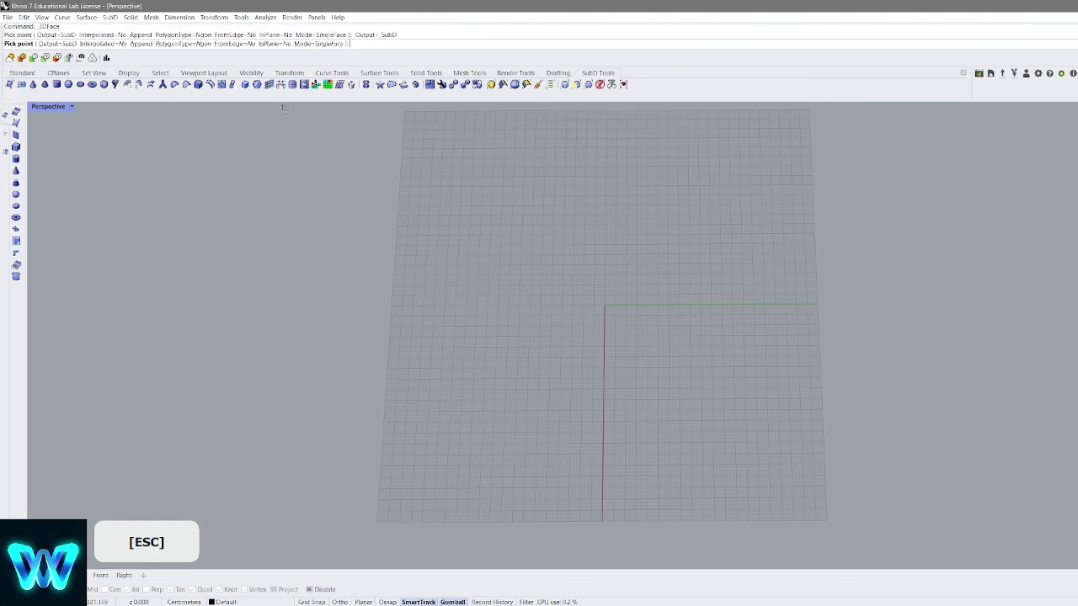
{"action": "left_click", "coordinate": [243, 46]}
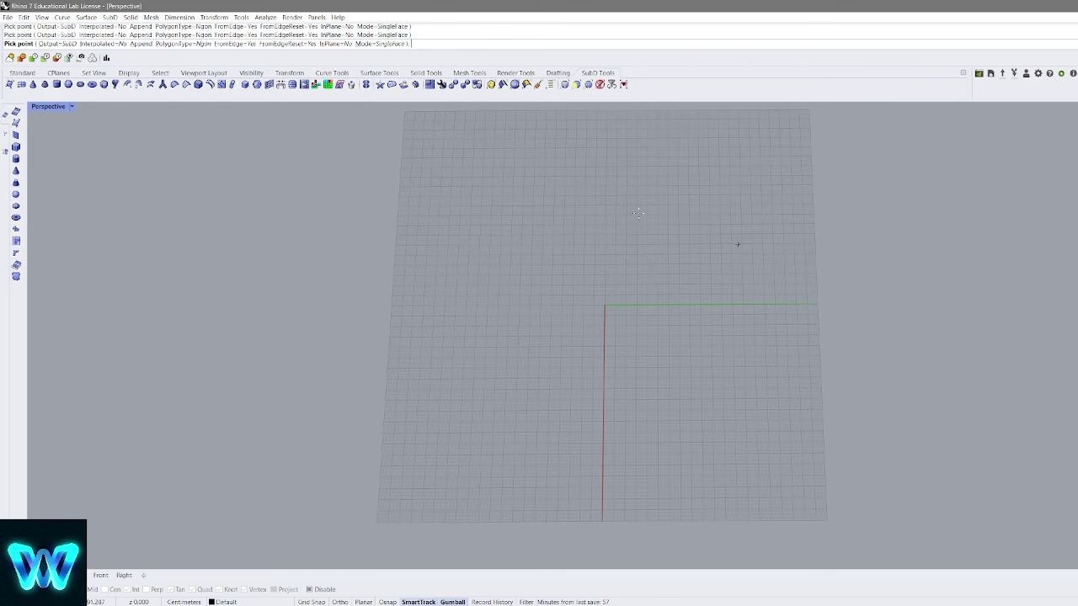
{"action": "key", "text": "Escape"}
Draw a four-sided SubD face using 3D Face with InPlane set to Yes, and delete it
{"action": "left_click", "coordinate": [10, 85]}
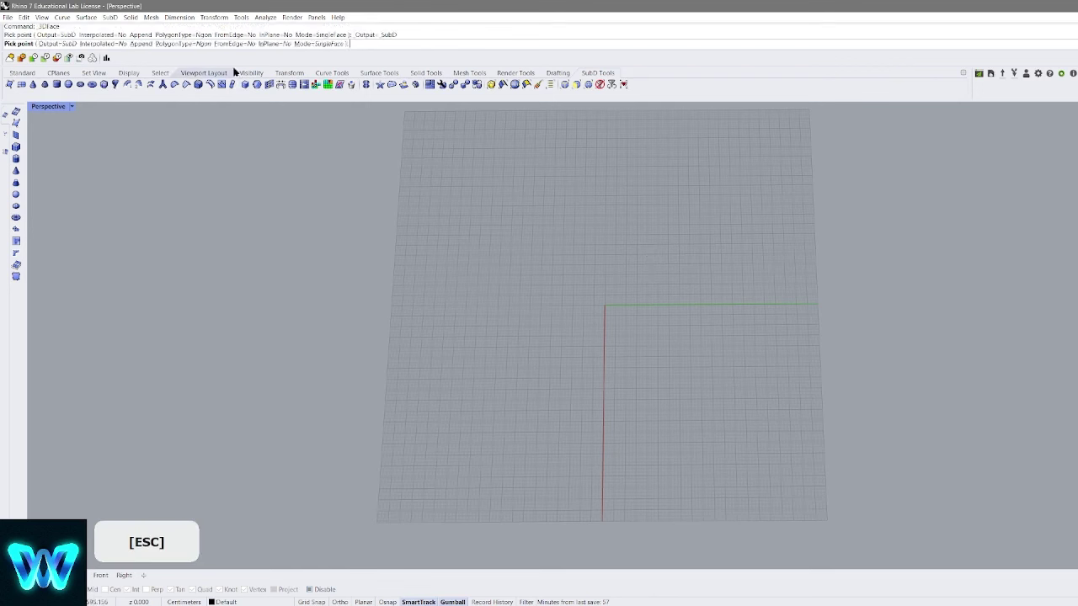
{"action": "left_click", "coordinate": [278, 44]}
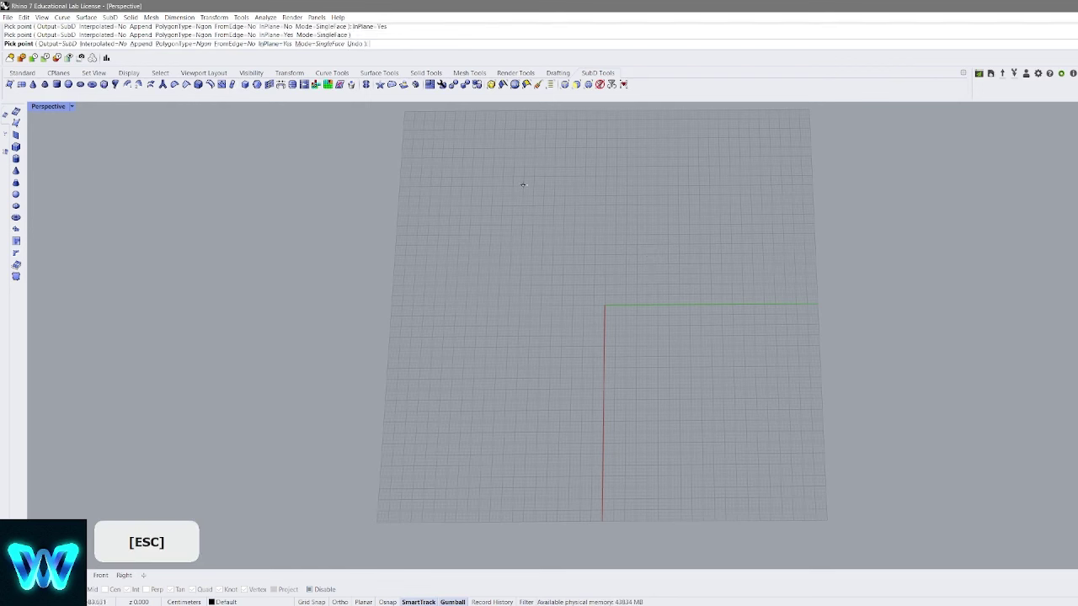
{"action": "left_click", "coordinate": [500, 283]}
{"action": "left_click", "coordinate": [659, 239]}
{"action": "left_click", "coordinate": [647, 174]}
{"action": "right_click", "coordinate": [646, 171]}
{"action": "left_click", "coordinate": [541, 224]}
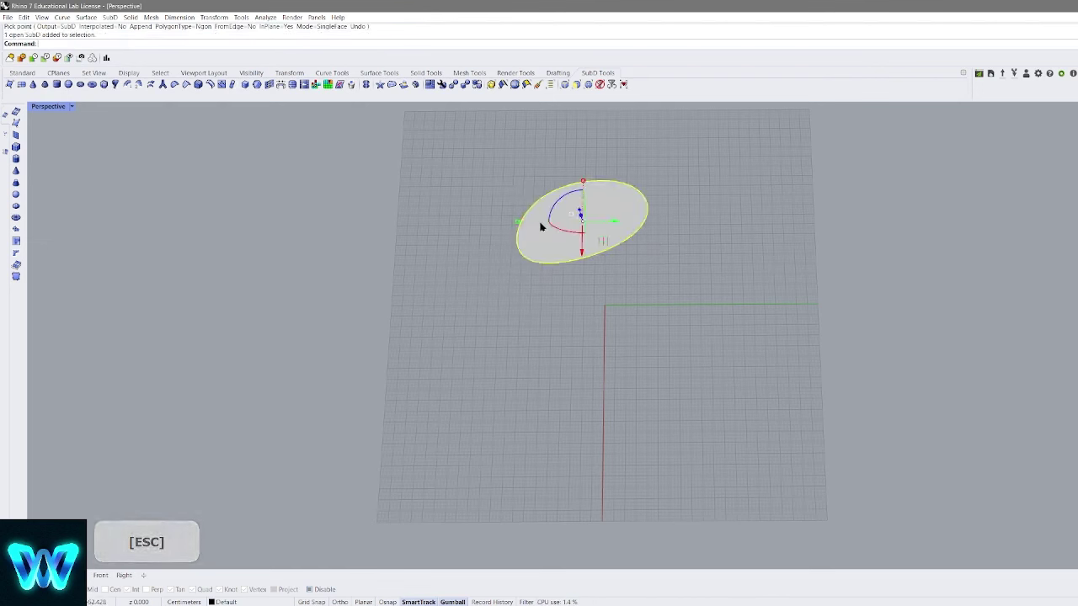
{"action": "key", "text": "Delete"}
Switch the 3D Face mode to MultipleFaces and back to SingleFace, and leave the command
{"action": "left_click", "coordinate": [117, 84]}
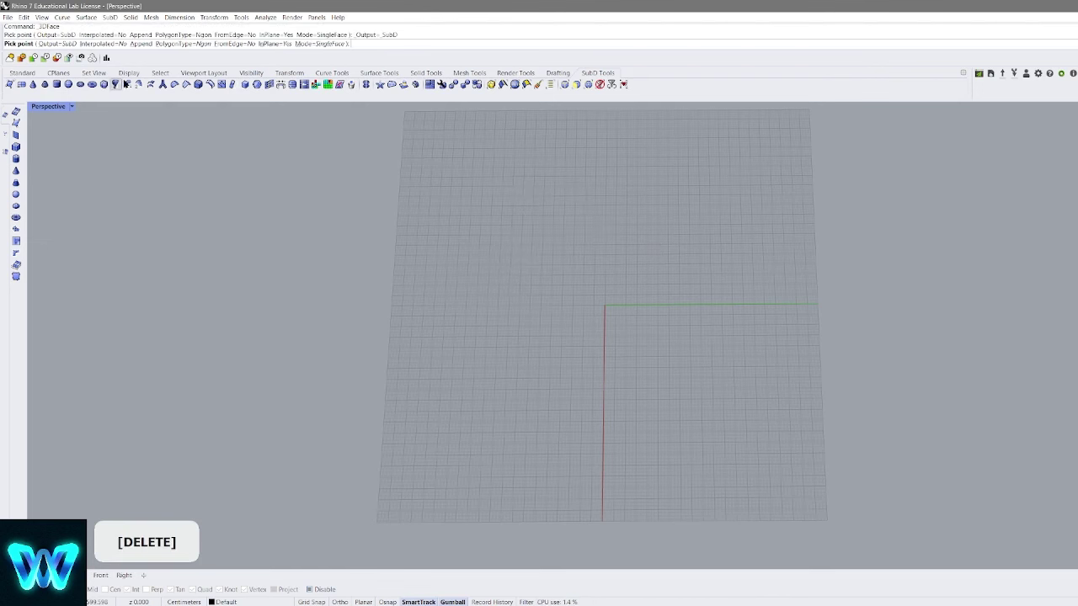
{"action": "left_click", "coordinate": [325, 44]}
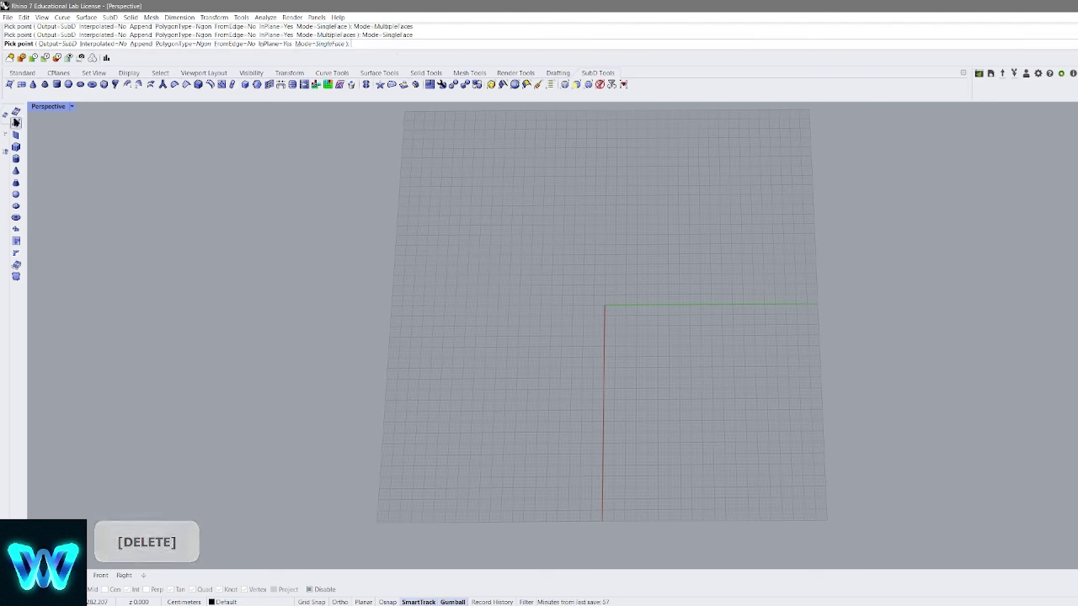
{"action": "key", "text": "Escape"}
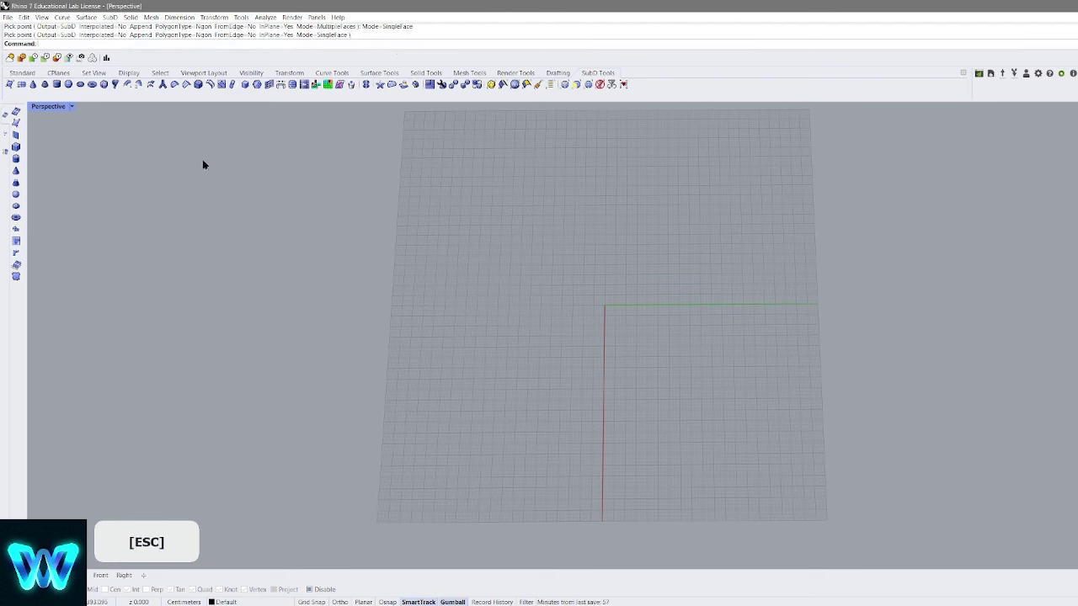
Draw a rectangular SubD plane on the grid with XCount and YCount of 20, and undo it
{"action": "left_click", "coordinate": [21, 85]}
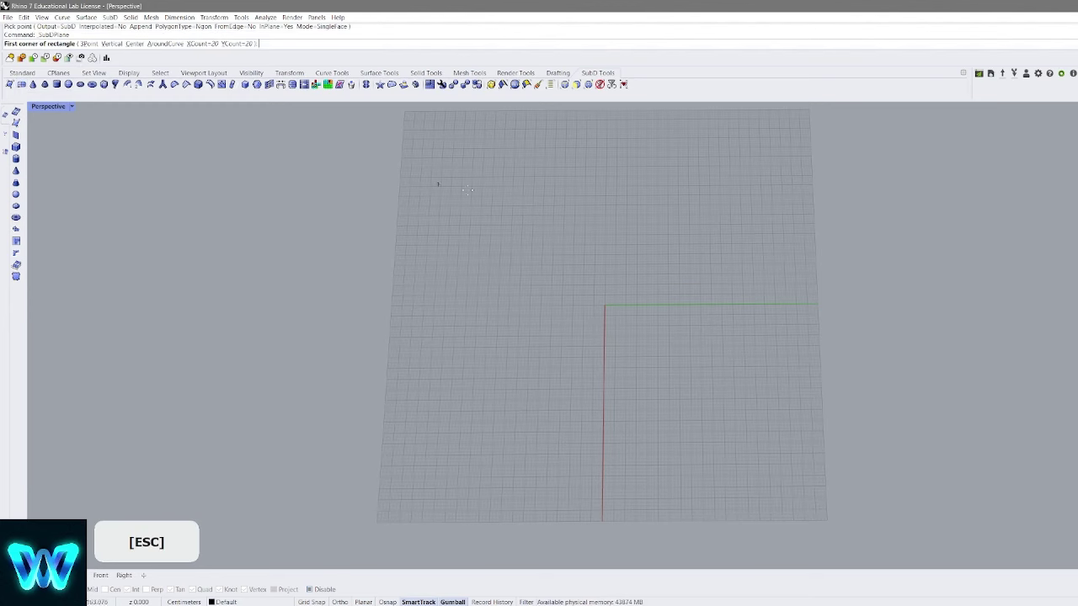
{"action": "left_click", "coordinate": [498, 182]}
{"action": "right_click_drag", "start_coordinate": [783, 354], "coordinate": [555, 116]}
{"action": "key", "text": "Delete"}
{"action": "scroll", "coordinate": [630, 228], "scroll_direction": "down", "scroll_amount": 6}
{"action": "key", "text": "ctrl+z"}
{"action": "right_click_drag", "start_coordinate": [596, 176], "coordinate": [489, 235]}
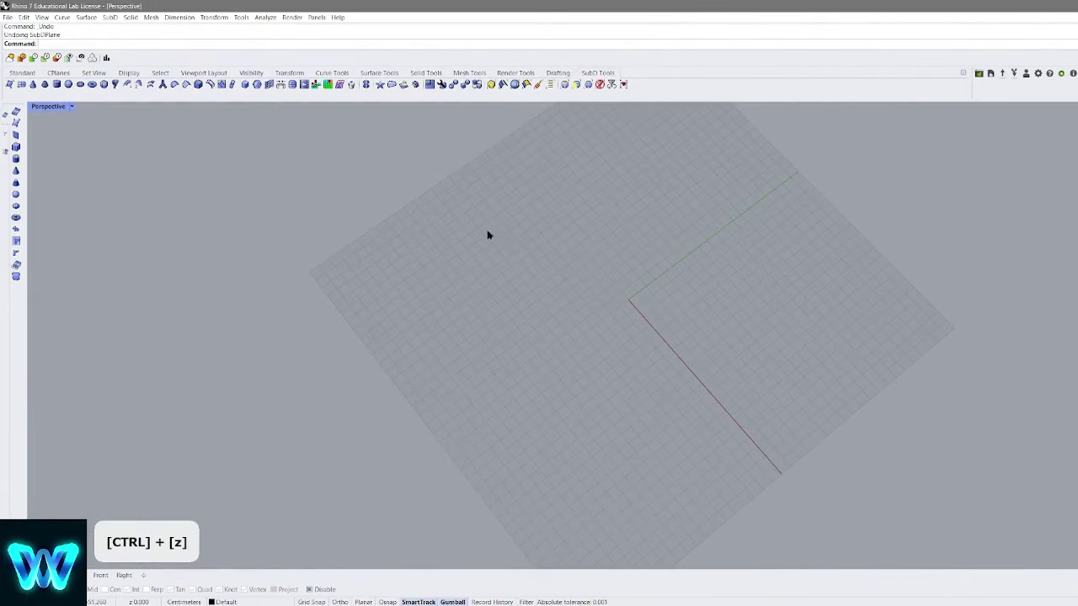
Draw a rectangular SubD plane with XCount and YCount of 3, and move it across the grid
{"action": "right_click", "coordinate": [487, 235]}
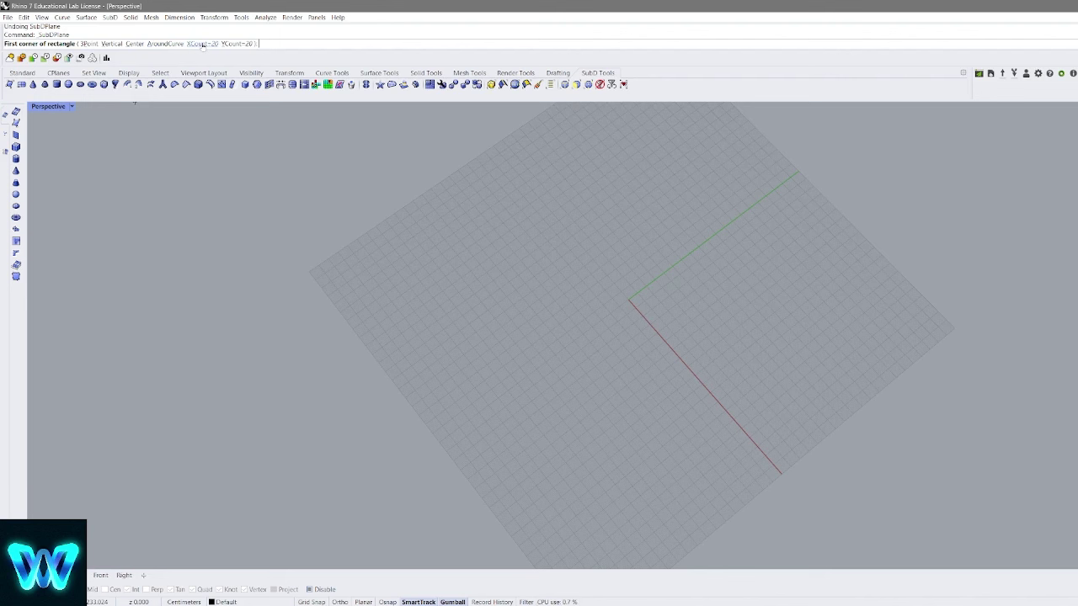
{"action": "left_click", "coordinate": [202, 43]}
{"action": "type", "text": "3"}
{"action": "key", "text": "Return"}
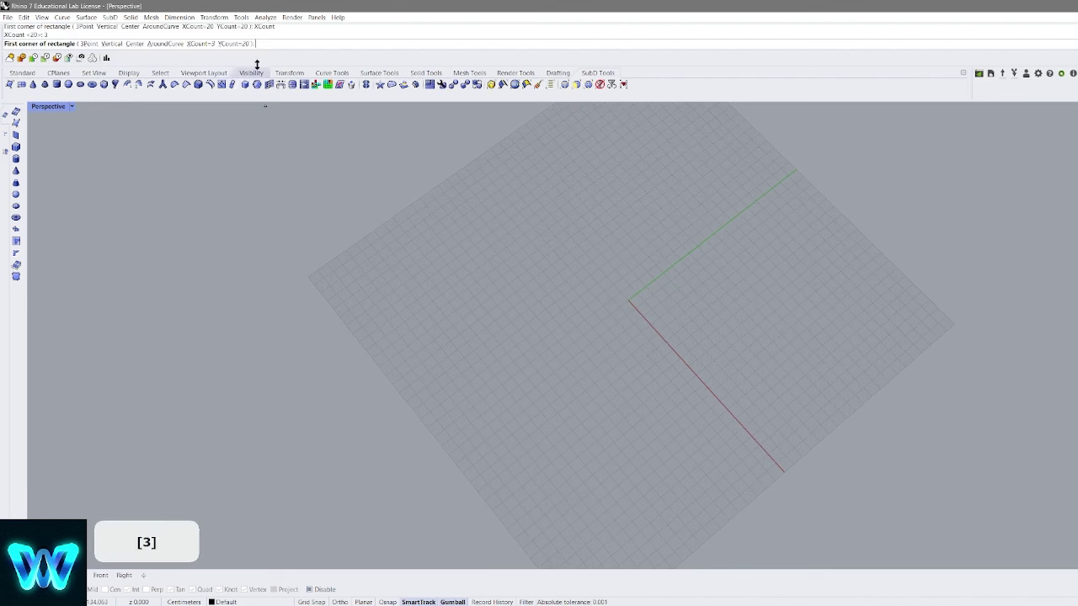
{"action": "left_click", "coordinate": [229, 35]}
{"action": "key", "text": "Return"}
{"action": "left_click", "coordinate": [545, 345]}
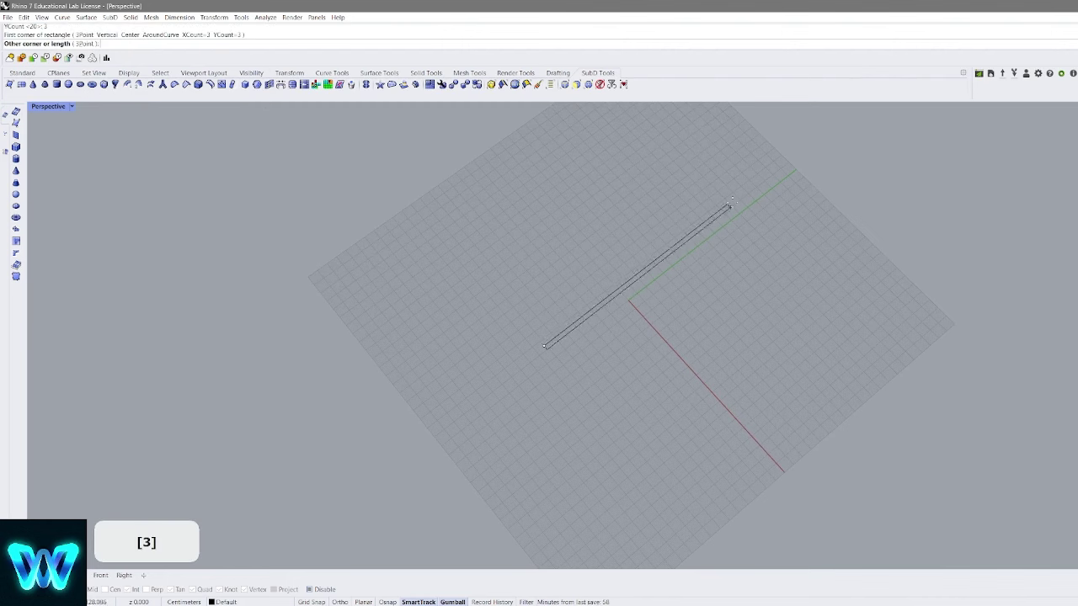
{"action": "left_click", "coordinate": [587, 125]}
{"action": "right_click_drag", "start_coordinate": [671, 204], "coordinate": [713, 315], "text": "shift"}
{"action": "left_click", "coordinate": [703, 276]}
{"action": "left_click_drag", "start_coordinate": [684, 285], "coordinate": [638, 390]}
{"action": "left_click", "coordinate": [788, 305]}
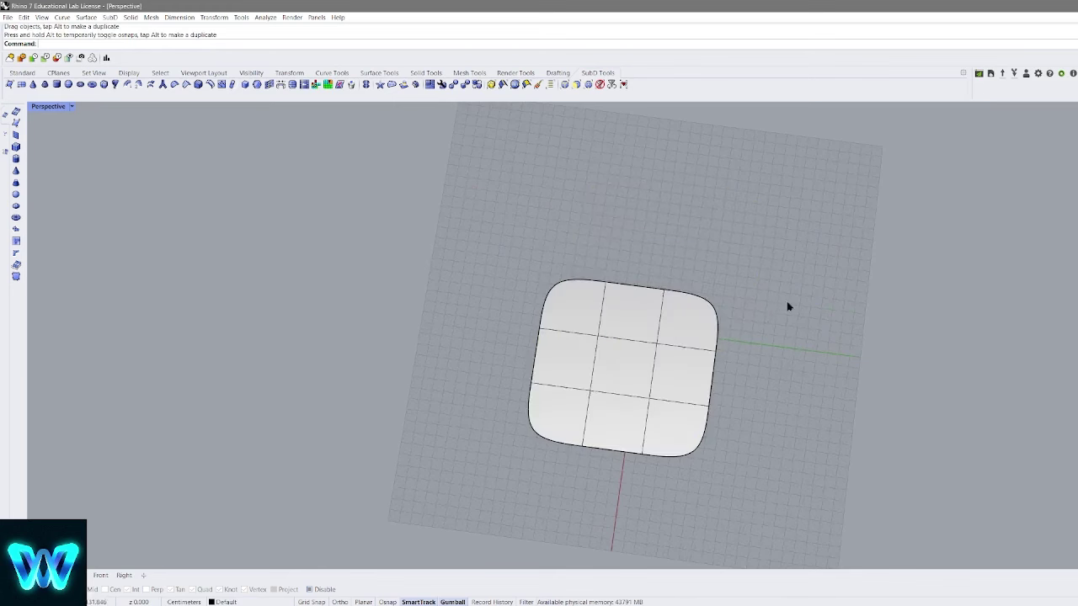
Delete the SubD plane's upper-right corner face and the two faces adjoining it
{"action": "right_click_drag", "start_coordinate": [787, 306], "coordinate": [706, 306]}
{"action": "right_click_drag", "start_coordinate": [706, 306], "coordinate": [655, 300], "text": "shift"}
{"action": "scroll", "coordinate": [660, 316], "scroll_direction": "down", "scroll_amount": 5}
{"action": "right_click_drag", "start_coordinate": [654, 300], "coordinate": [680, 312], "text": "shift"}
{"action": "scroll", "coordinate": [674, 313], "scroll_direction": "up", "scroll_amount": 2}
{"action": "scroll", "coordinate": [690, 310], "scroll_direction": "up", "scroll_amount": 2}
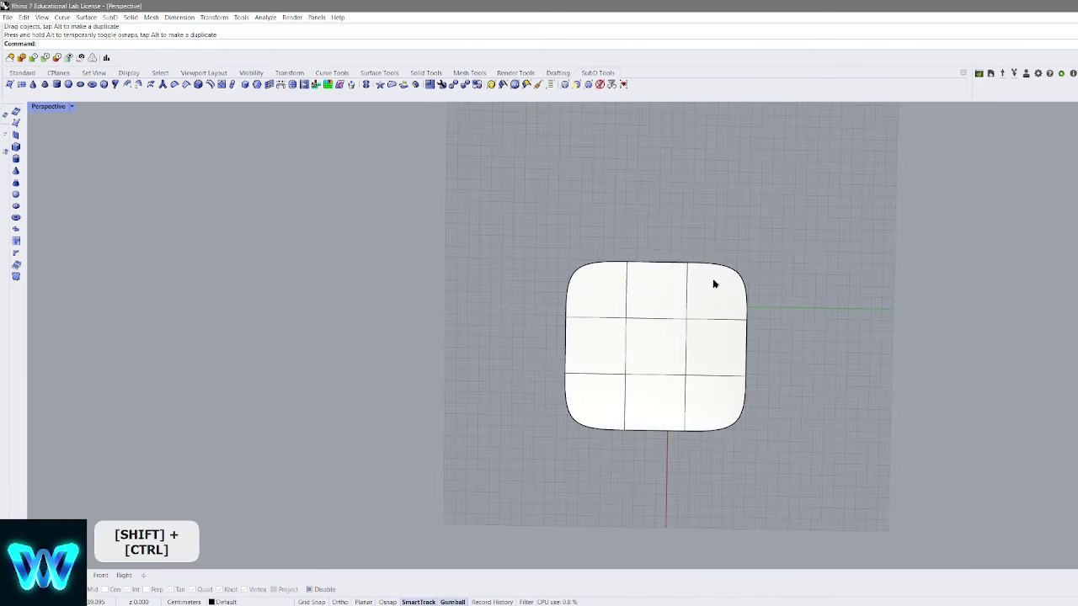
{"action": "left_click", "coordinate": [714, 284], "text": "ctrl+shift"}
{"action": "left_click", "coordinate": [708, 333], "text": "ctrl+shift"}
{"action": "key", "text": "Delete"}
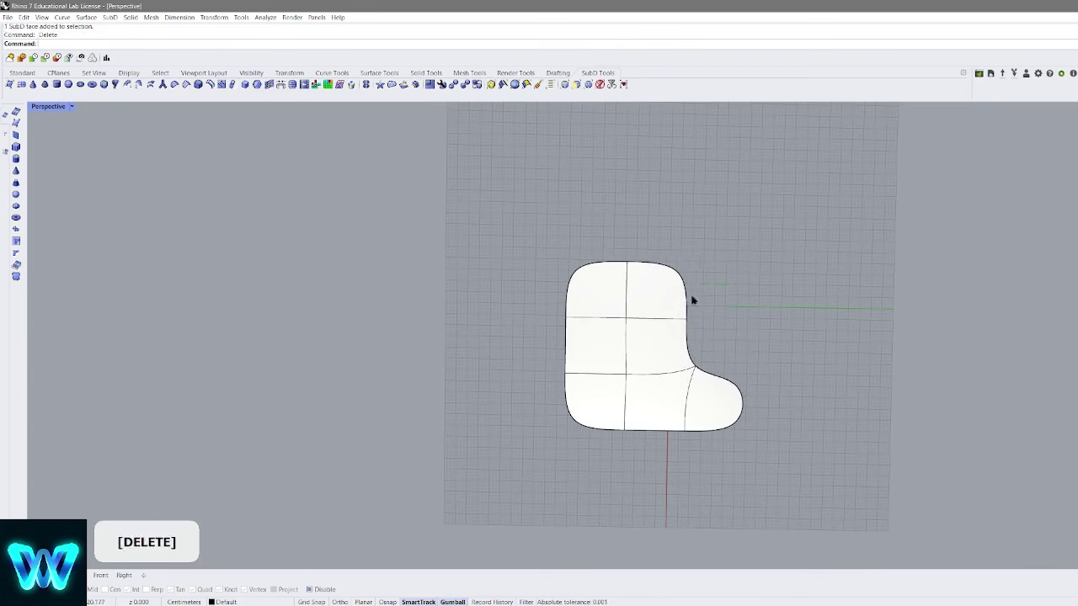
{"action": "left_click", "coordinate": [642, 285], "text": "ctrl+shift"}
{"action": "key", "text": "Delete"}
Pull the two inner-corner vertices of the plane's stepped edge outward, and delete the whole SubD
{"action": "left_click", "coordinate": [636, 311], "text": "ctrl+shift"}
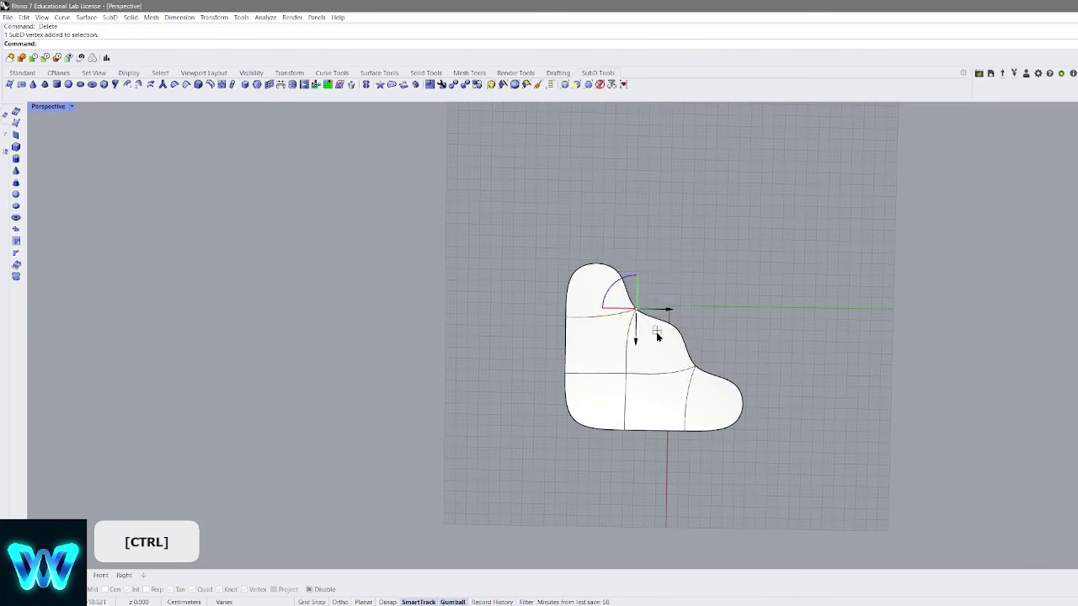
{"action": "left_click_drag", "start_coordinate": [658, 335], "coordinate": [699, 342]}
{"action": "left_click", "coordinate": [694, 369], "text": "ctrl+shift"}
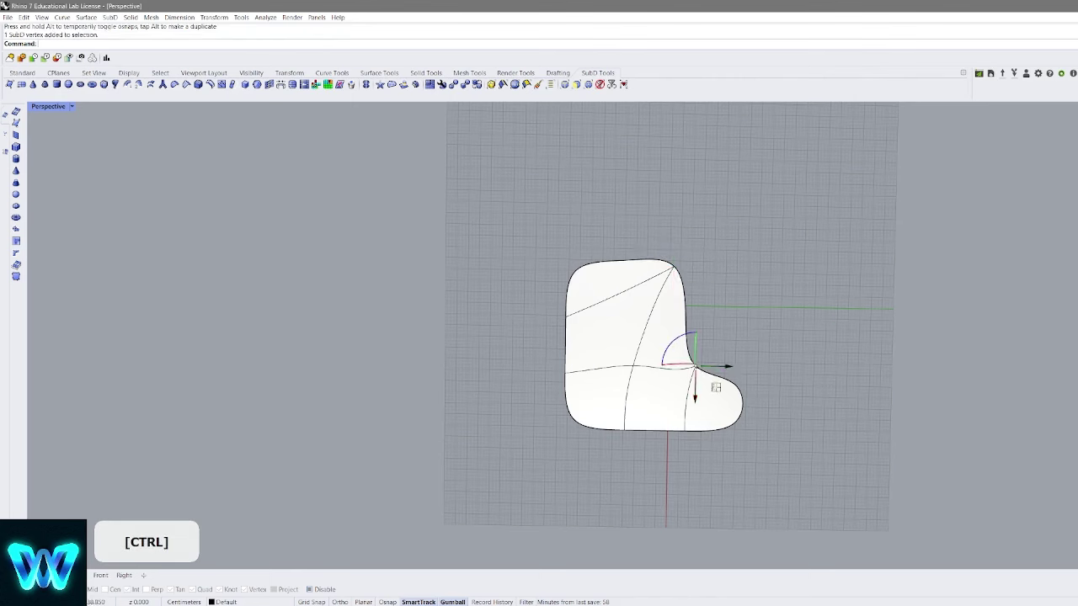
{"action": "left_click_drag", "start_coordinate": [716, 388], "coordinate": [752, 321]}
{"action": "left_click", "coordinate": [765, 305]}
{"action": "left_click", "coordinate": [681, 338]}
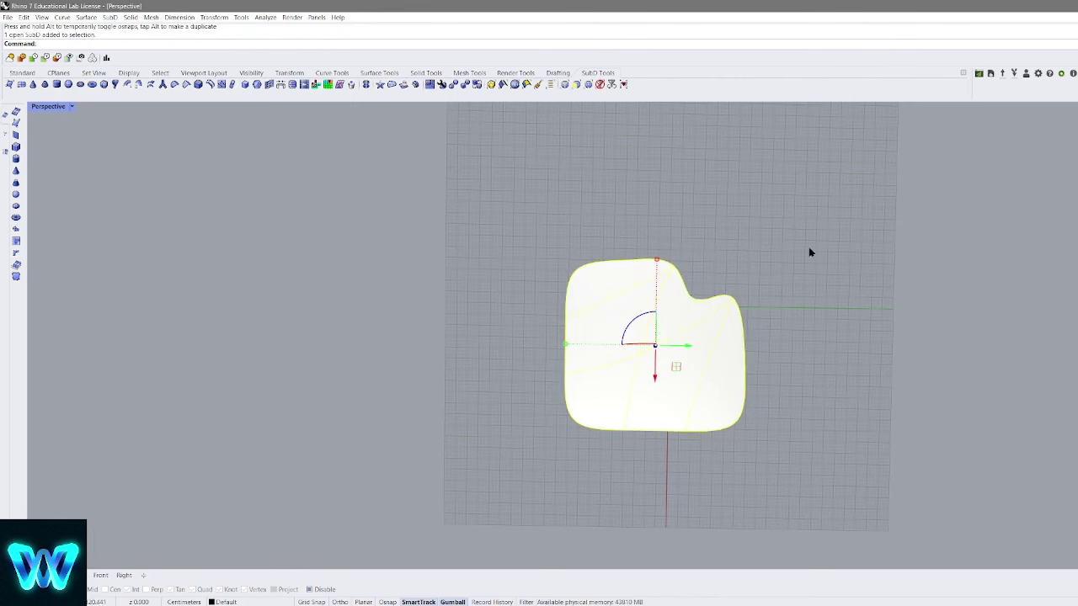
{"action": "key", "text": "Delete"}
Draw a four-sided SubD face near the grid's upper-left corner using 3D Face, and switch the SubD display to flat
{"action": "right_click_drag", "start_coordinate": [750, 269], "coordinate": [706, 276], "text": "shift"}
{"action": "scroll", "coordinate": [729, 325], "scroll_direction": "down", "scroll_amount": 3}
{"action": "right_click_drag", "start_coordinate": [706, 276], "coordinate": [722, 259]}
{"action": "right_click_drag", "start_coordinate": [722, 259], "coordinate": [686, 284], "text": "shift"}
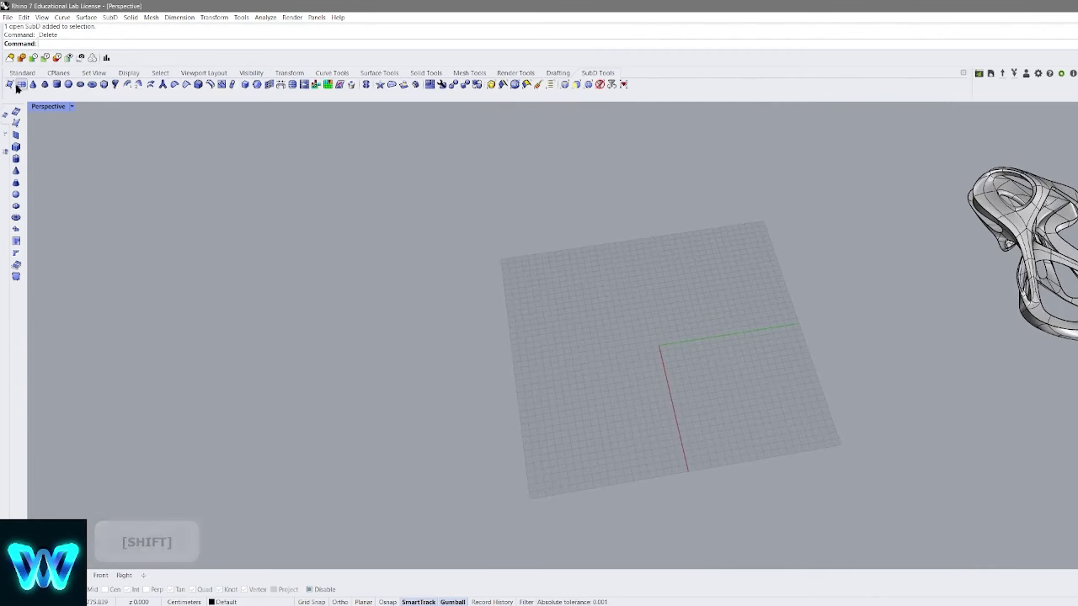
{"action": "right_click_drag", "start_coordinate": [641, 222], "coordinate": [662, 340]}
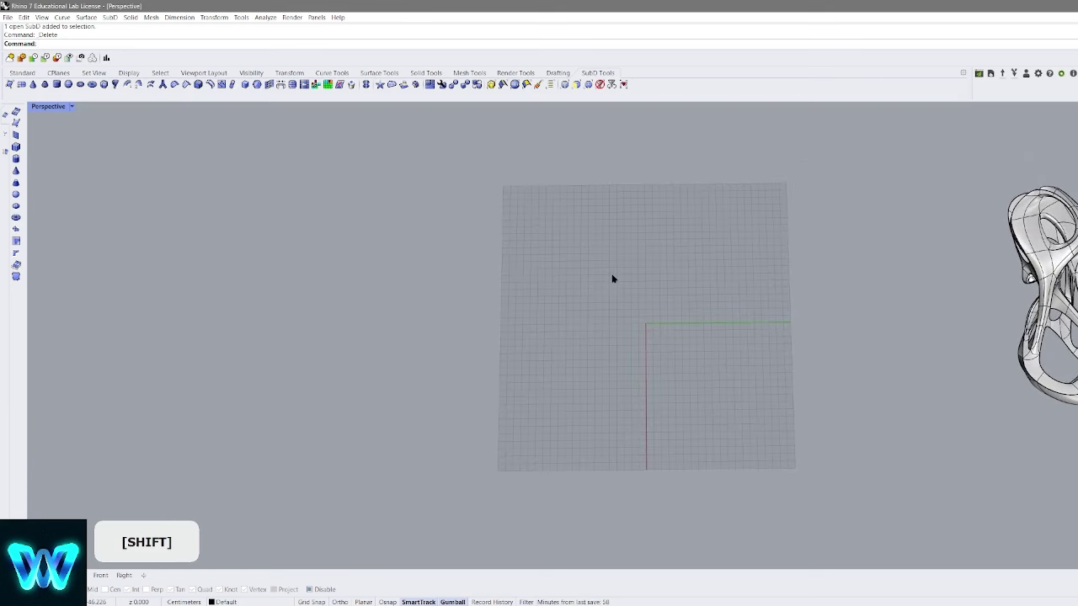
{"action": "mouse_move", "coordinate": [613, 279]}
{"action": "right_mouse_down", "text": "shift"}
{"action": "mouse_move", "coordinate": [693, 296]}
{"action": "mouse_move", "coordinate": [486, 368]}
{"action": "mouse_move", "coordinate": [616, 291]}
{"action": "right_mouse_up", "text": "shift"}
{"action": "left_click", "coordinate": [9, 85]}
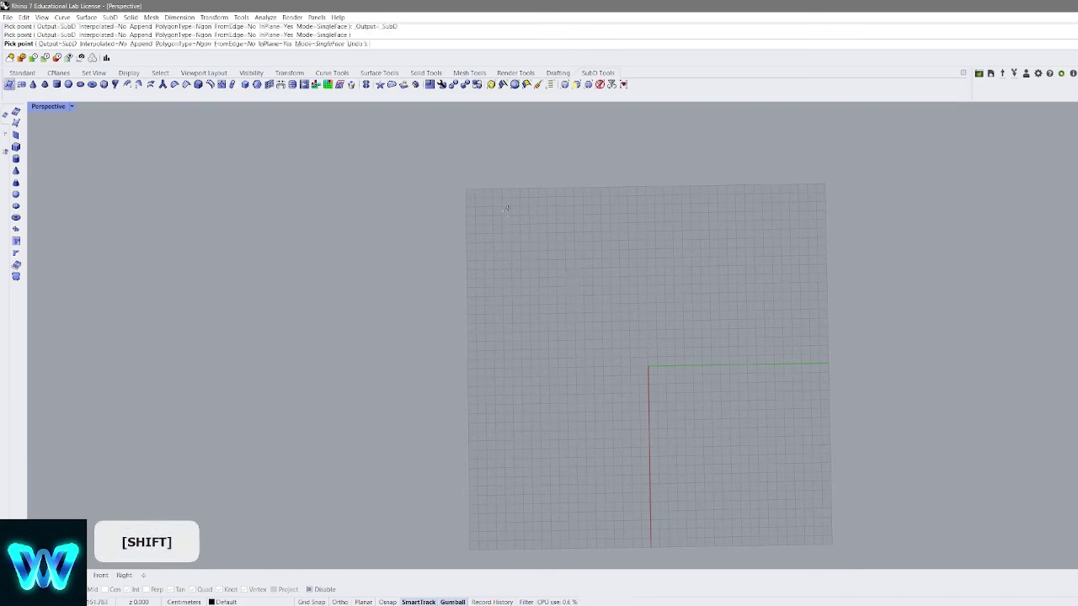
{"action": "left_click", "coordinate": [530, 296]}
{"action": "left_click", "coordinate": [590, 227]}
{"action": "right_click", "coordinate": [533, 173]}
{"action": "key", "text": "Tab"}
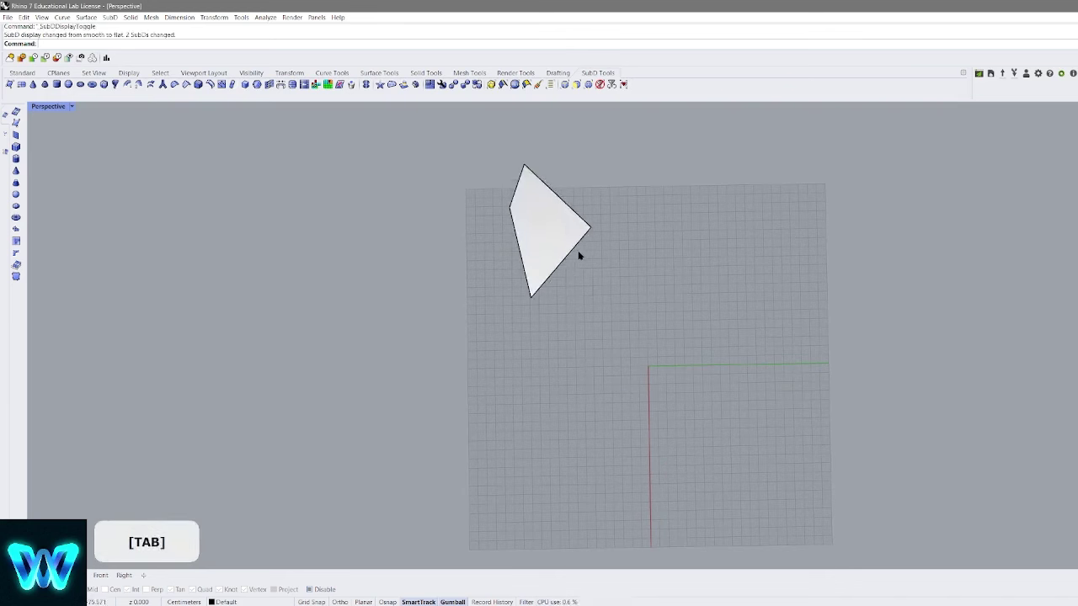
Extrude the face's lower-right edge three times diagonally across the grid into a four-face strip, and switch the display to smooth
{"action": "left_click", "coordinate": [565, 257]}
{"action": "left_click", "coordinate": [579, 252]}
{"action": "left_click", "coordinate": [564, 257], "text": "ctrl+shift"}
{"action": "right_click_drag", "start_coordinate": [630, 309], "coordinate": [629, 268], "text": "shift"}
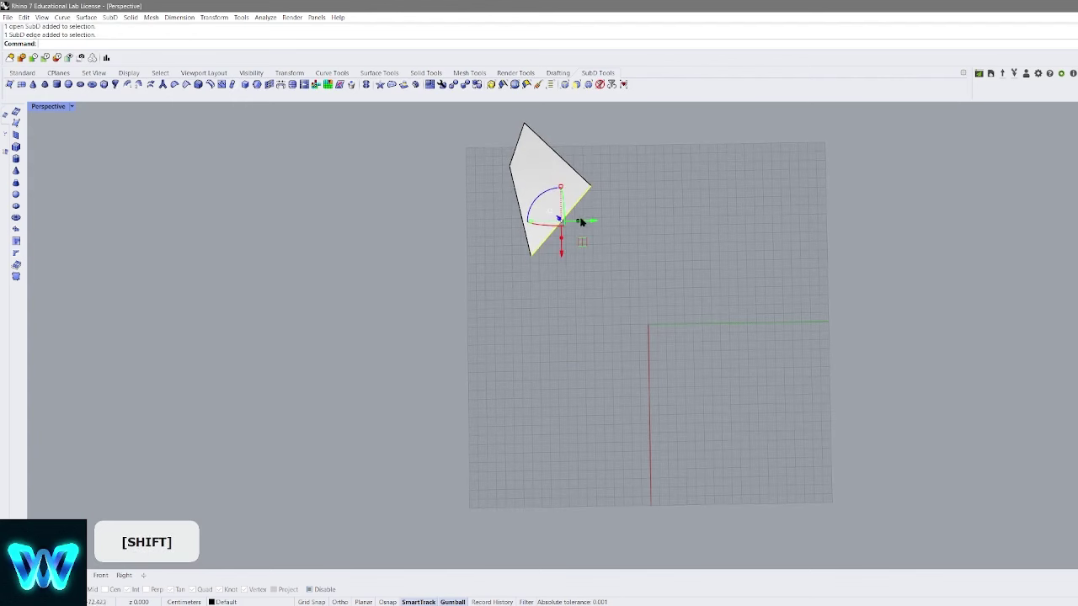
{"action": "left_click_drag", "start_coordinate": [579, 222], "coordinate": [822, 525]}
{"action": "left_click", "coordinate": [786, 366]}
{"action": "key", "text": "Tab"}
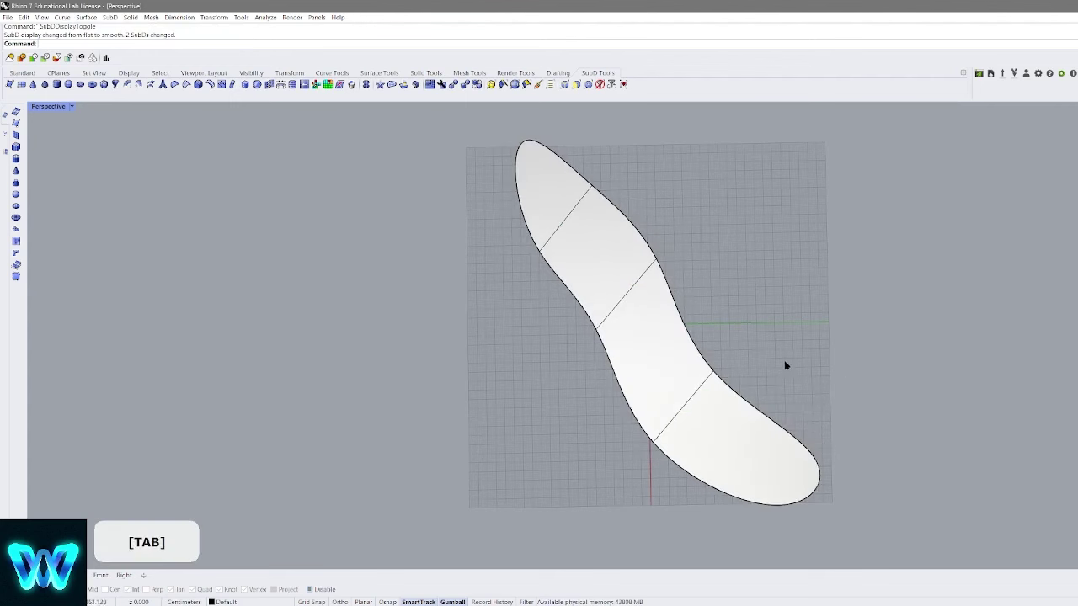
Switch the SubD display to flat and pull the outer vertex of the strip's upper end face outward
{"action": "scroll", "coordinate": [786, 366], "scroll_direction": "down", "scroll_amount": 4}
{"action": "right_click_drag", "start_coordinate": [772, 359], "coordinate": [737, 312], "text": "shift"}
{"action": "right_click_drag", "start_coordinate": [738, 312], "coordinate": [743, 402]}
{"action": "scroll", "coordinate": [664, 327], "scroll_direction": "up", "scroll_amount": 4}
{"action": "right_click_drag", "start_coordinate": [664, 327], "coordinate": [662, 316]}
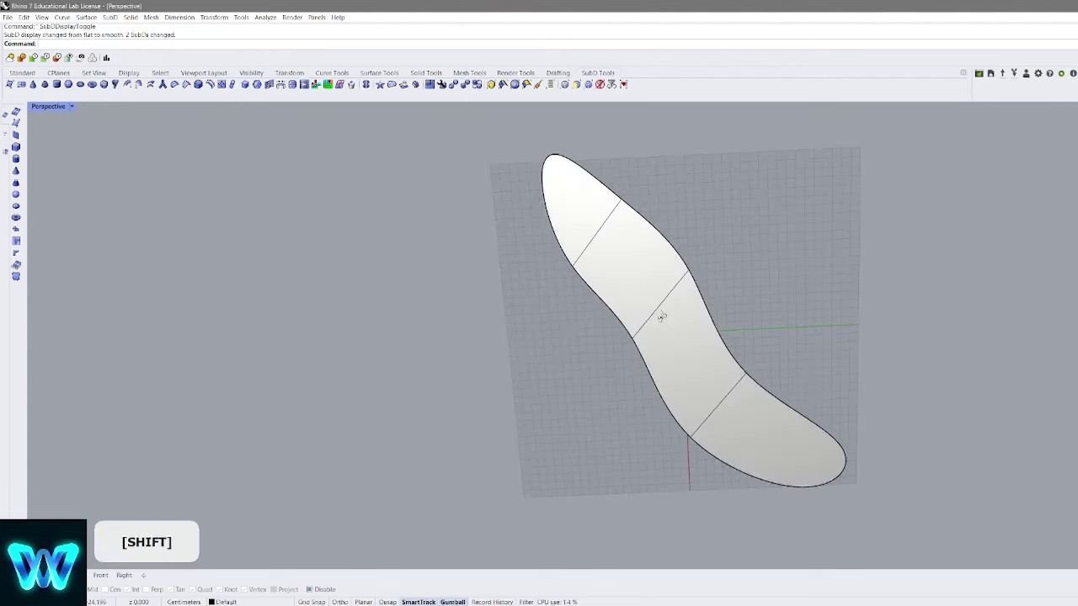
{"action": "key", "text": "Tab"}
{"action": "left_click", "coordinate": [681, 238], "text": "shift"}
{"action": "left_click", "coordinate": [788, 244]}
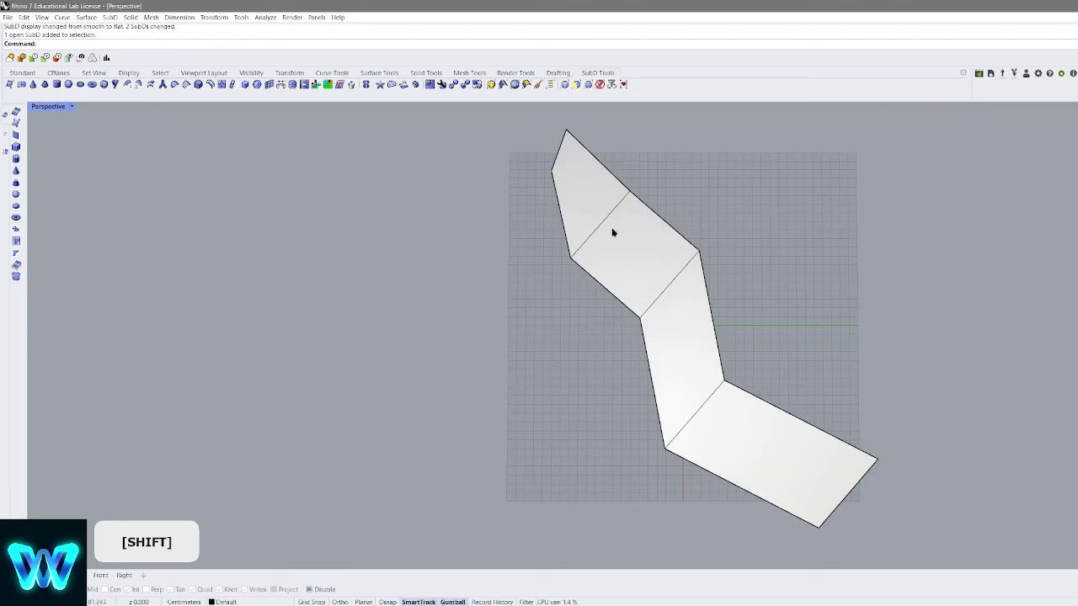
{"action": "left_click", "coordinate": [556, 172], "text": "ctrl+shift"}
{"action": "left_click_drag", "start_coordinate": [572, 192], "coordinate": [486, 176]}
{"action": "left_click", "coordinate": [718, 177]}
Raise the two adjoining faces at the strip's upper end vertically above the grid
{"action": "right_click_drag", "start_coordinate": [729, 278], "coordinate": [708, 181]}
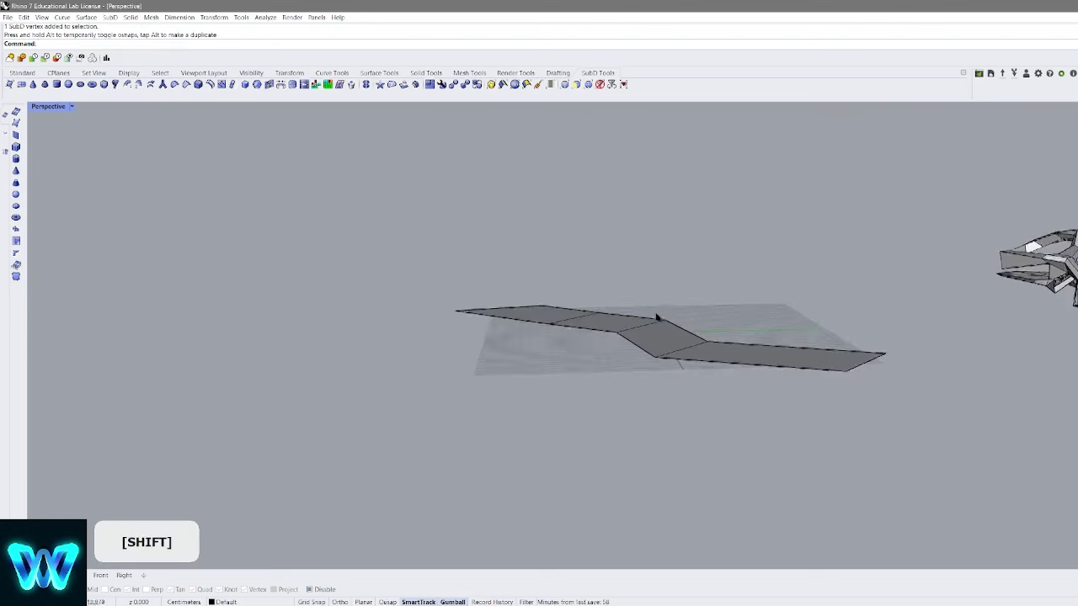
{"action": "scroll", "coordinate": [657, 315], "scroll_direction": "up", "scroll_amount": 2}
{"action": "left_click", "coordinate": [648, 327], "text": "ctrl+shift"}
{"action": "mouse_move", "coordinate": [648, 328]}
{"action": "right_mouse_down"}
{"action": "mouse_move", "coordinate": [645, 305]}
{"action": "mouse_move", "coordinate": [639, 338]}
{"action": "right_mouse_up"}
{"action": "left_click", "coordinate": [551, 315], "text": "shift"}
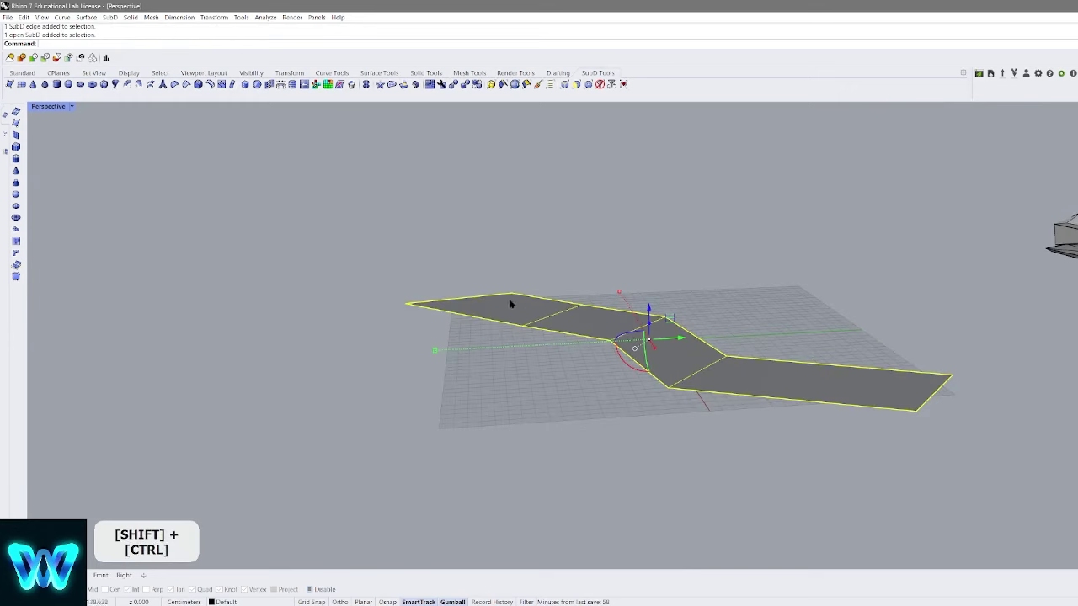
{"action": "key", "text": "Escape"}
{"action": "left_click", "coordinate": [572, 308], "text": "ctrl+shift"}
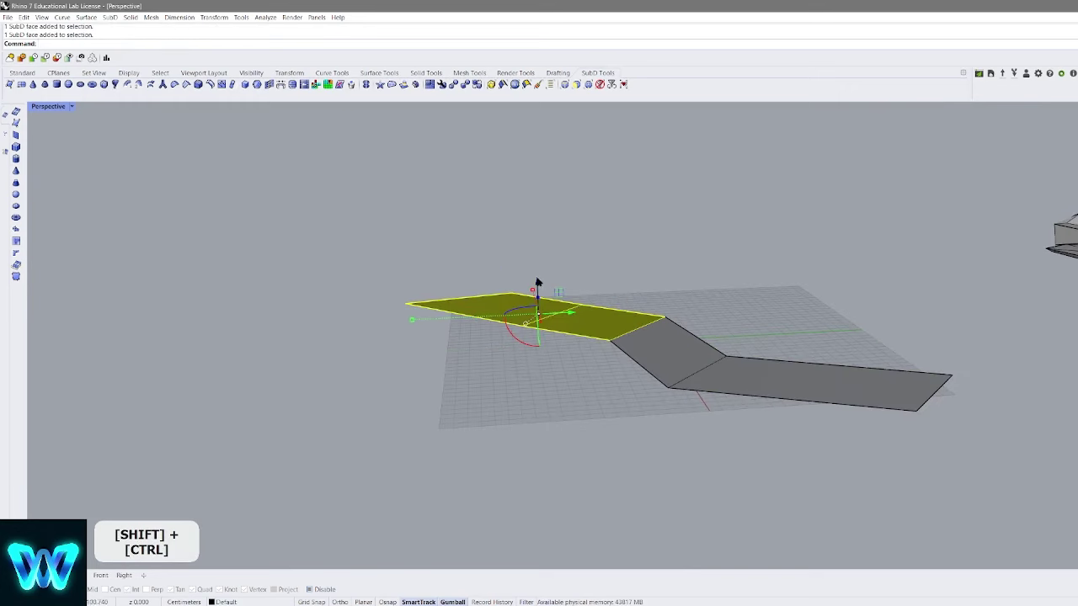
{"action": "left_click_drag", "start_coordinate": [538, 283], "coordinate": [544, 241]}
{"action": "key", "text": "Escape"}
Switch the SubD display back to smooth and delete the strip
{"action": "right_click_drag", "start_coordinate": [544, 241], "coordinate": [622, 320]}
{"action": "key", "text": "Tab"}
{"action": "left_click", "coordinate": [624, 328]}
{"action": "key", "text": "Delete"}
{"action": "scroll", "coordinate": [622, 321], "scroll_direction": "down", "scroll_amount": 2}
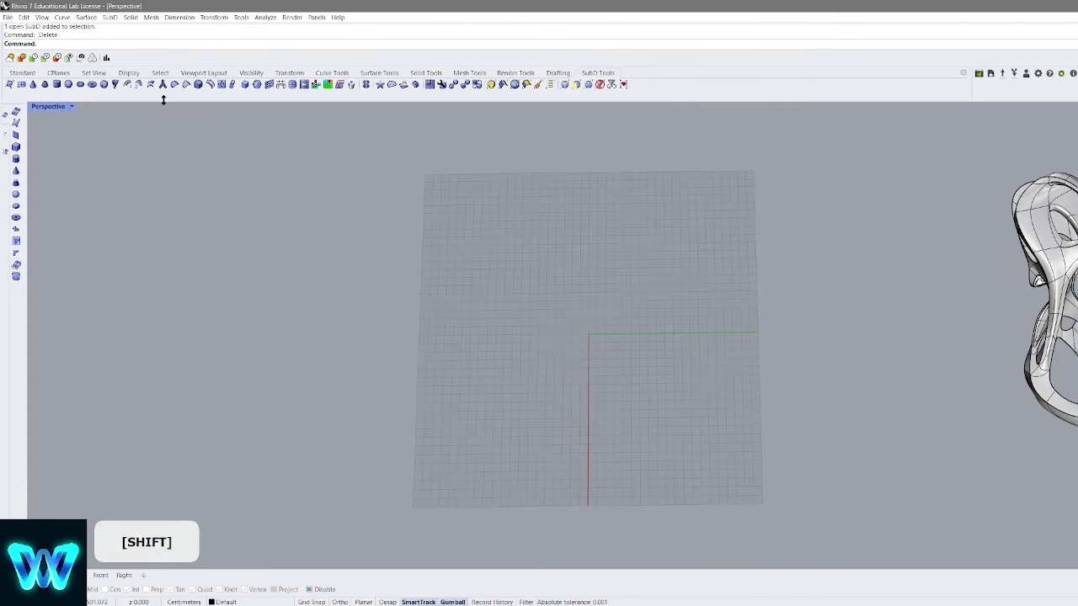
Draw a solid vertical SubD cone on the grid, and clear it along with the strip restored by the extra undo
{"action": "left_click", "coordinate": [32, 87]}
{"action": "left_click", "coordinate": [570, 281]}
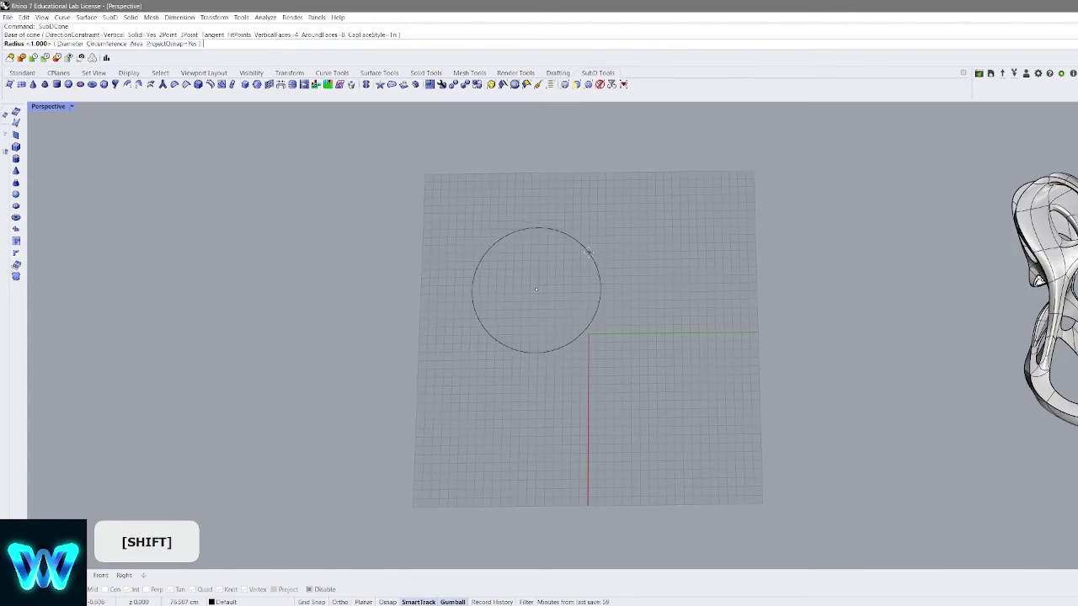
{"action": "left_click", "coordinate": [669, 281]}
{"action": "left_click", "coordinate": [495, 217]}
{"action": "right_click_drag", "start_coordinate": [554, 202], "coordinate": [665, 212]}
{"action": "key", "text": "ctrl+z"}
{"action": "key", "text": "ctrl+z"}
{"action": "key", "text": "Delete"}
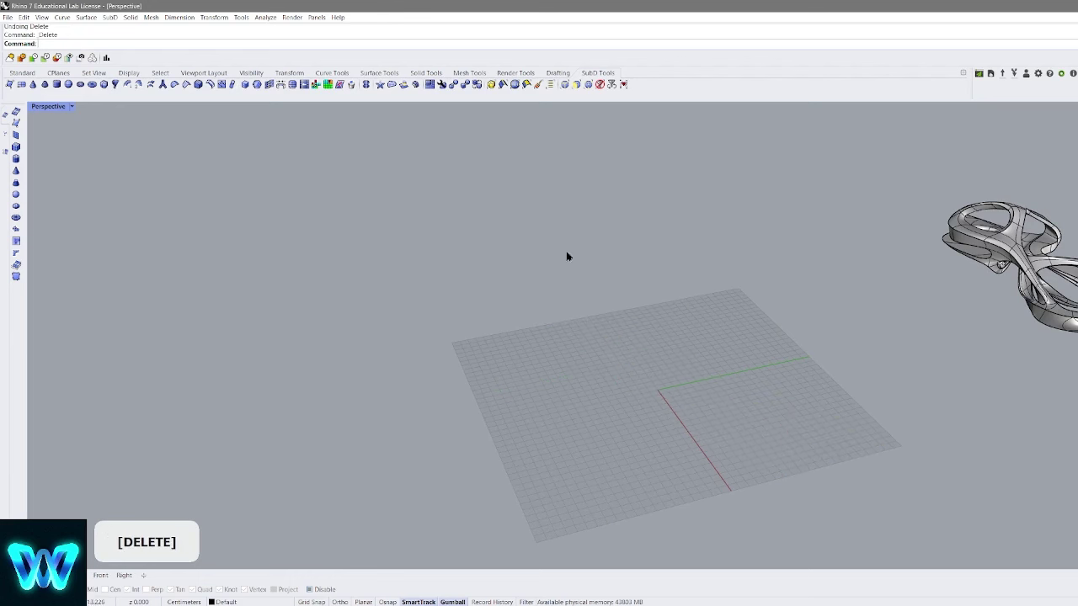
Examine the SubD cone options for vertical faces, around faces and cap face style, and leave the command
{"action": "left_click", "coordinate": [33, 85]}
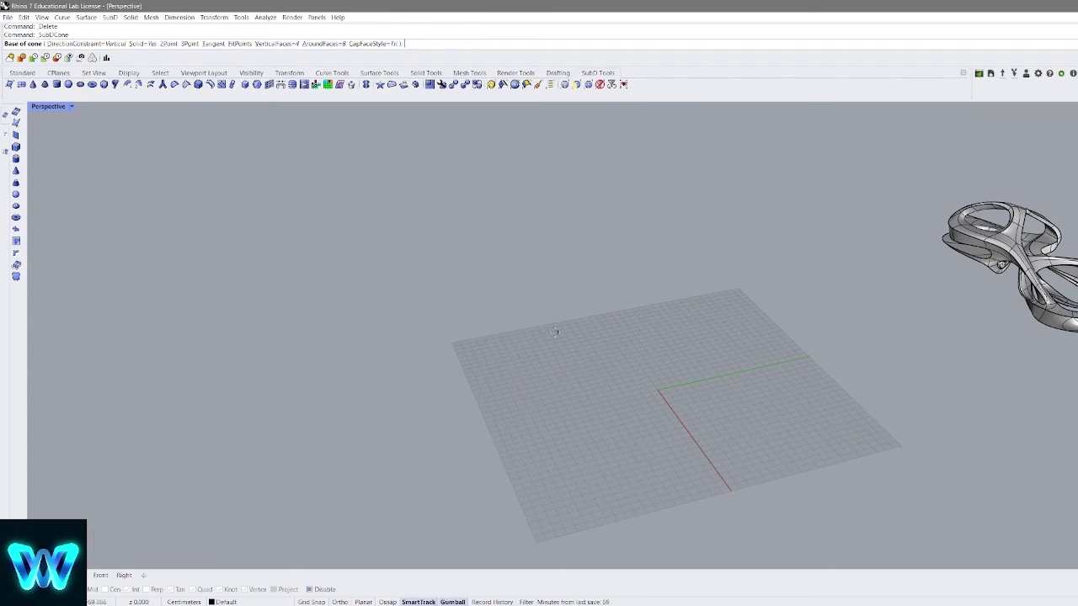
{"action": "right_click_drag", "start_coordinate": [555, 332], "coordinate": [522, 298]}
{"action": "key", "text": "Escape"}
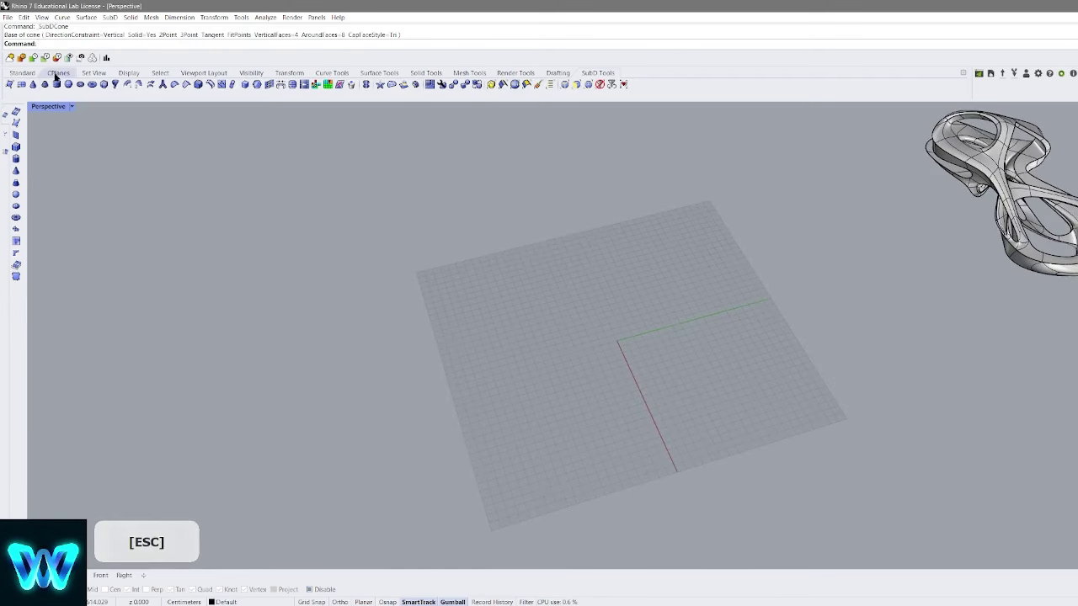
Draw a SubD truncated cone with base radius about 78 cm, height about 145 cm and top radius about 118 cm, and delete it
{"action": "left_click", "coordinate": [45, 85]}
{"action": "left_click", "coordinate": [578, 335]}
{"action": "left_click", "coordinate": [643, 334]}
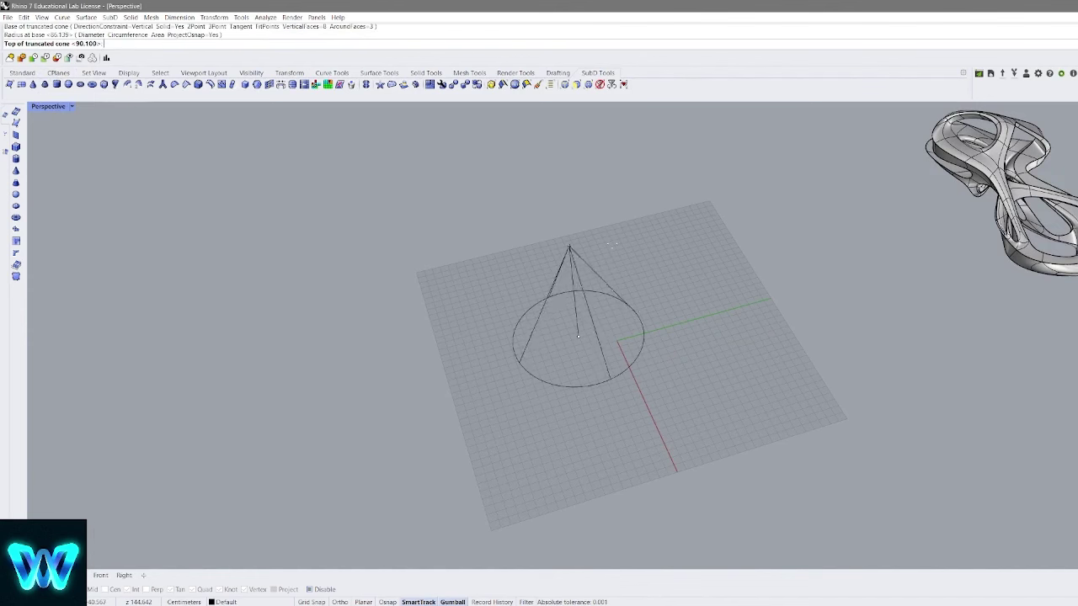
{"action": "left_click", "coordinate": [613, 245]}
{"action": "right_click_drag", "start_coordinate": [619, 308], "coordinate": [633, 232]}
{"action": "left_click", "coordinate": [644, 254]}
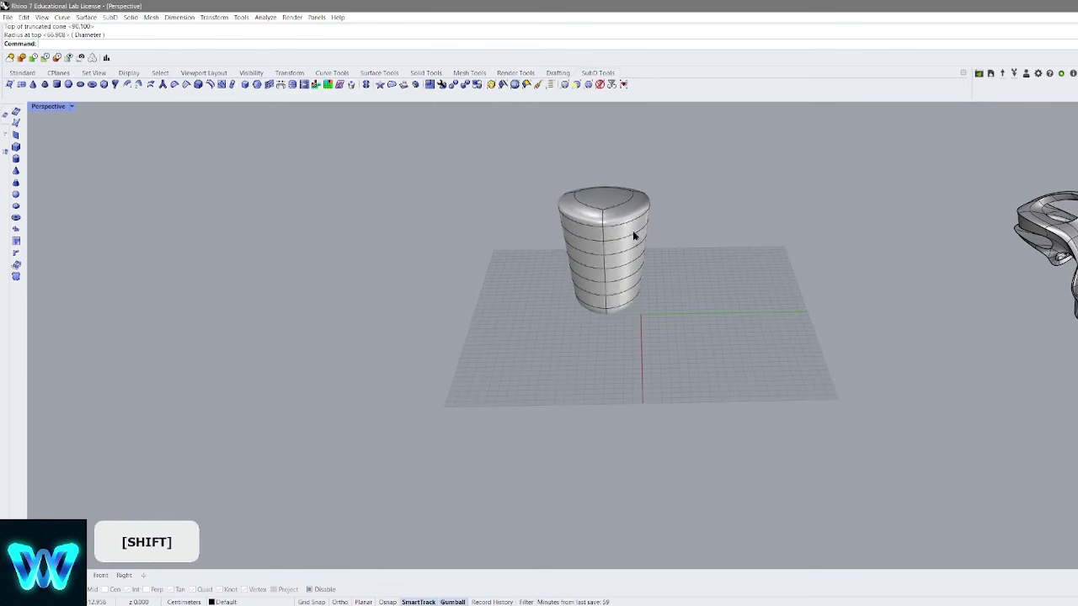
{"action": "left_click", "coordinate": [624, 233]}
{"action": "key", "text": "Delete"}
Draw a taller, wider-topped SubD truncated cone about 486 cm high on the grid
{"action": "right_click", "coordinate": [628, 297]}
{"action": "left_click", "coordinate": [599, 323]}
{"action": "left_click", "coordinate": [675, 286]}
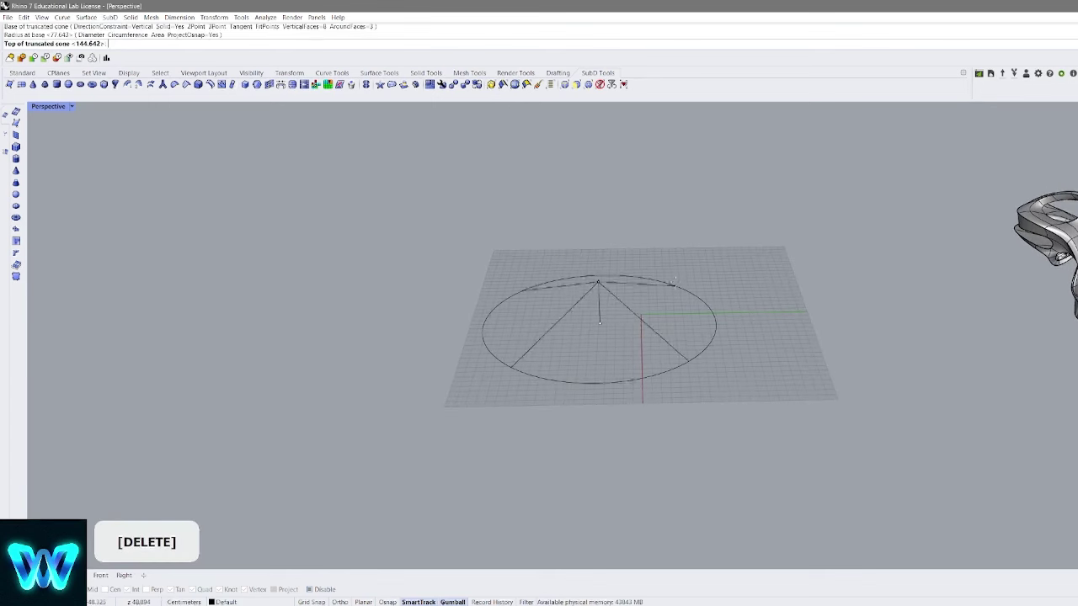
{"action": "right_click_drag", "start_coordinate": [631, 116], "coordinate": [631, 208], "text": "shift"}
{"action": "scroll", "coordinate": [630, 208], "scroll_direction": "down", "scroll_amount": 7}
{"action": "left_click", "coordinate": [620, 117]}
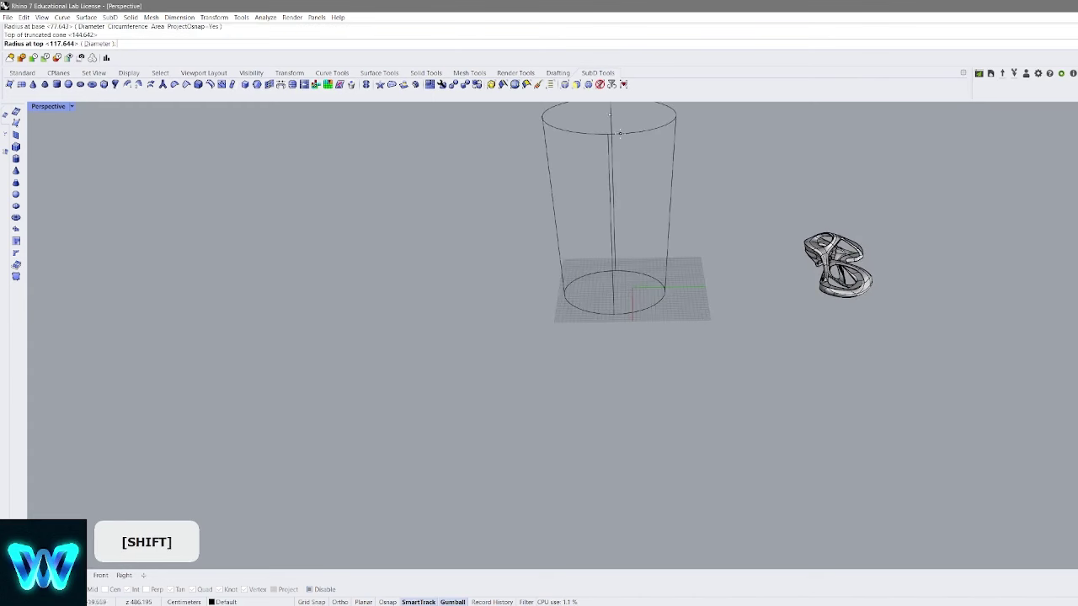
{"action": "left_click", "coordinate": [630, 135]}
{"action": "right_click_drag", "start_coordinate": [631, 139], "coordinate": [625, 172], "text": "shift"}
{"action": "right_click_drag", "start_coordinate": [624, 172], "coordinate": [677, 214]}
{"action": "scroll", "coordinate": [615, 222], "scroll_direction": "up", "scroll_amount": 4}
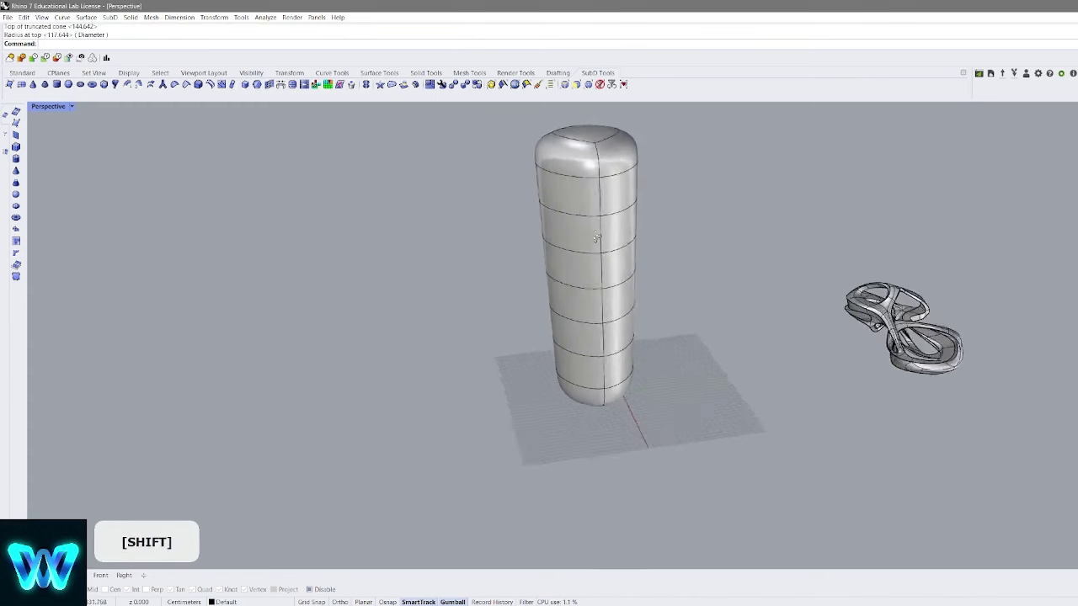
Shift a ring of side faces near the top of the truncated cone, and delete the whole SubD
{"action": "right_click_drag", "start_coordinate": [596, 239], "coordinate": [634, 235], "text": "ctrl+shift"}
{"action": "left_click", "coordinate": [605, 224], "text": "ctrl+shift"}
{"action": "double_click", "coordinate": [563, 231], "text": "ctrl+shift"}
{"action": "right_click_drag", "start_coordinate": [568, 228], "coordinate": [595, 261]}
{"action": "left_click_drag", "start_coordinate": [553, 209], "coordinate": [551, 236]}
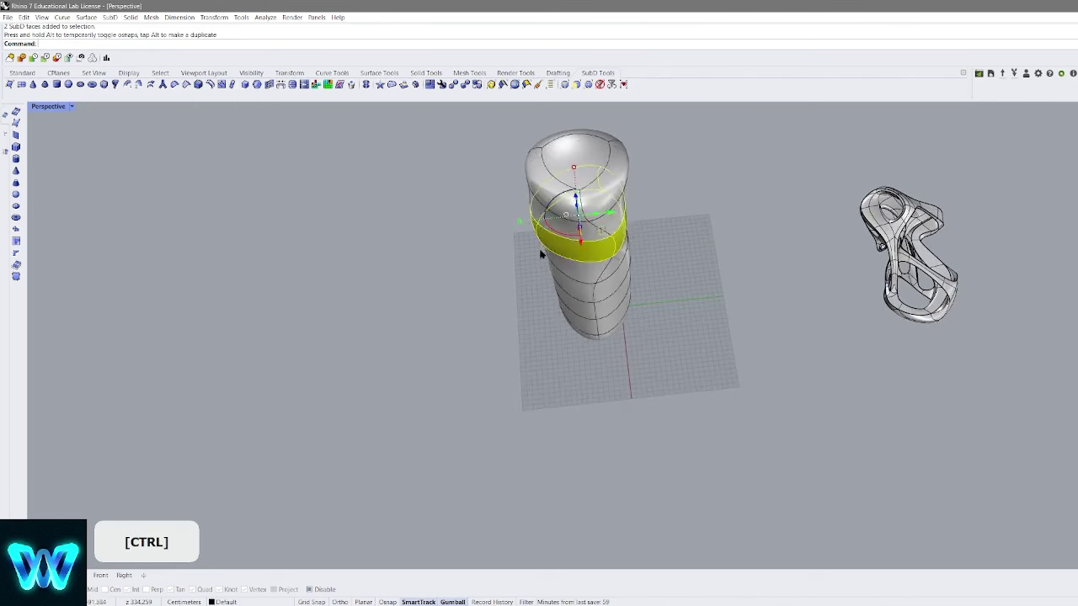
{"action": "left_click", "coordinate": [538, 253]}
{"action": "right_click_drag", "start_coordinate": [541, 253], "coordinate": [595, 210]}
{"action": "right_click_drag", "start_coordinate": [594, 210], "coordinate": [586, 254], "text": "shift"}
{"action": "left_click", "coordinate": [601, 281]}
{"action": "key", "text": "Delete"}
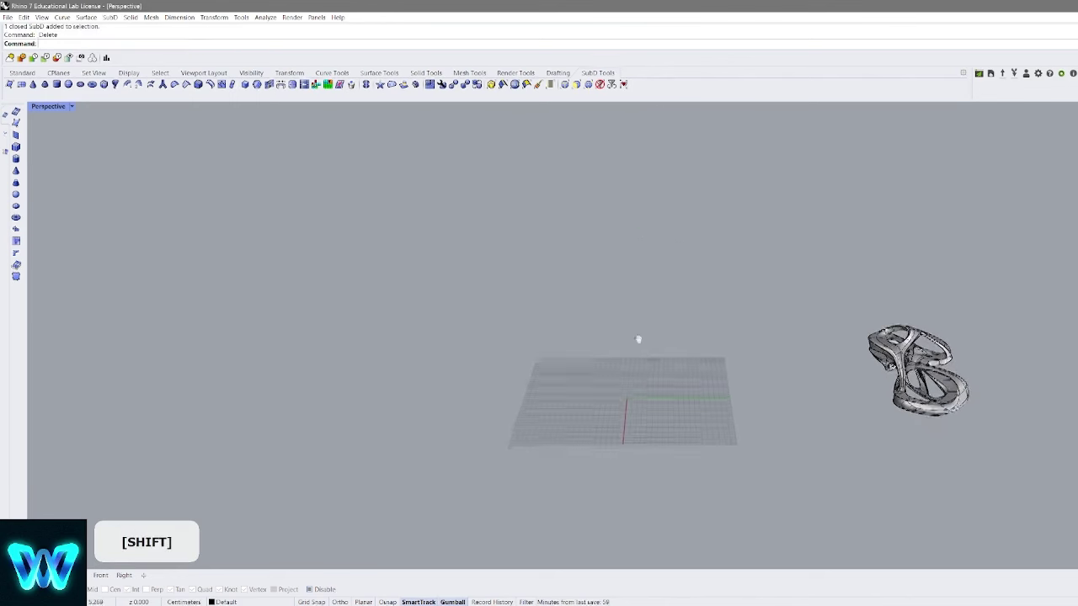
Draw a solid vertical SubD cylinder on the grid, and undo it
{"action": "scroll", "coordinate": [595, 296], "scroll_direction": "up", "scroll_amount": 5}
{"action": "right_click_drag", "start_coordinate": [584, 302], "coordinate": [581, 314]}
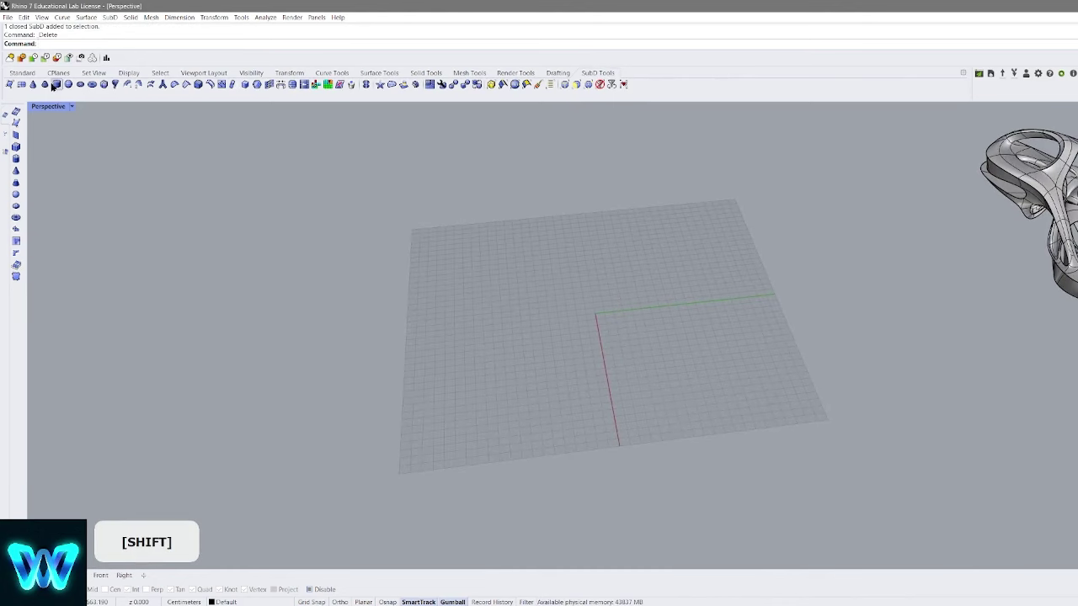
{"action": "left_click", "coordinate": [57, 85]}
{"action": "right_click_drag", "start_coordinate": [474, 238], "coordinate": [504, 272], "text": "shift"}
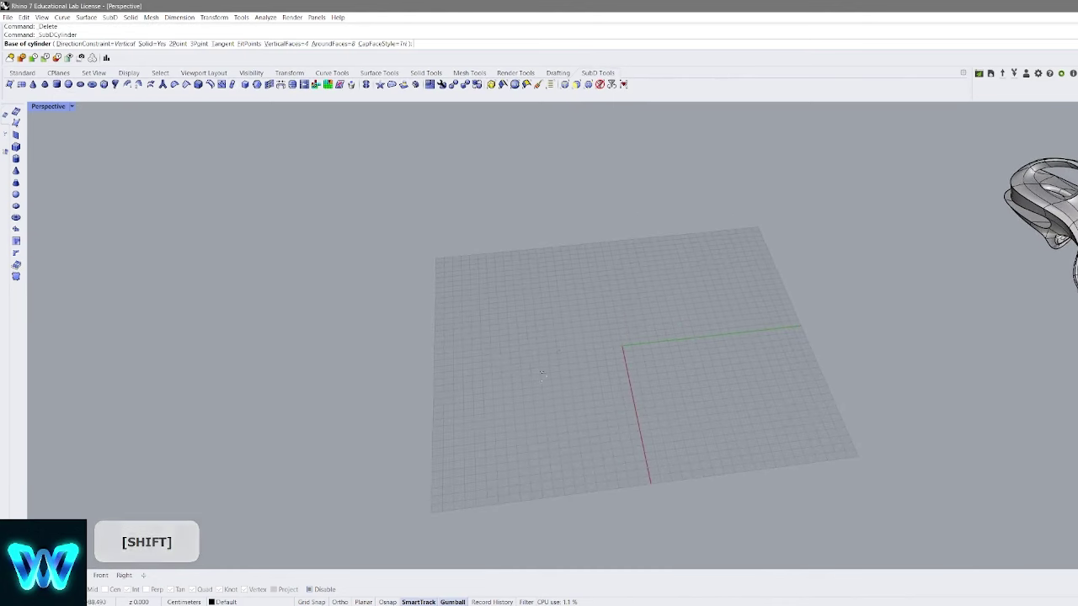
{"action": "left_click", "coordinate": [558, 343]}
{"action": "left_click", "coordinate": [592, 153]}
{"action": "mouse_move", "coordinate": [622, 231]}
{"action": "right_mouse_down"}
{"action": "mouse_move", "coordinate": [637, 195]}
{"action": "mouse_move", "coordinate": [609, 236]}
{"action": "mouse_move", "coordinate": [619, 226]}
{"action": "right_mouse_up"}
{"action": "key", "text": "ctrl+z"}
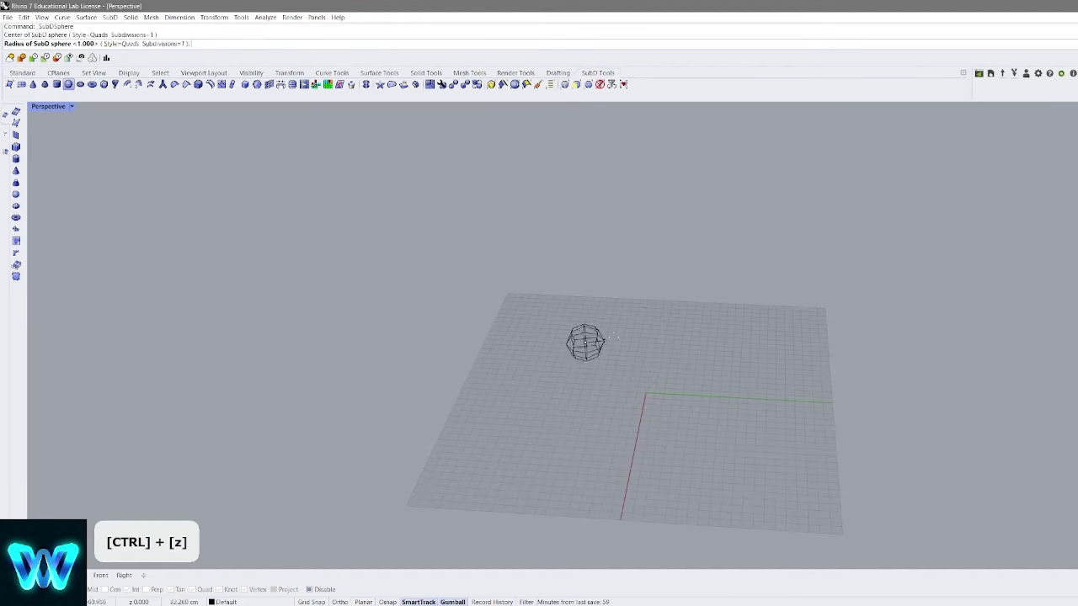
Draw a large SubD sphere in Quads style on the grid, and switch the SubD display to flat
{"action": "left_click", "coordinate": [648, 287]}
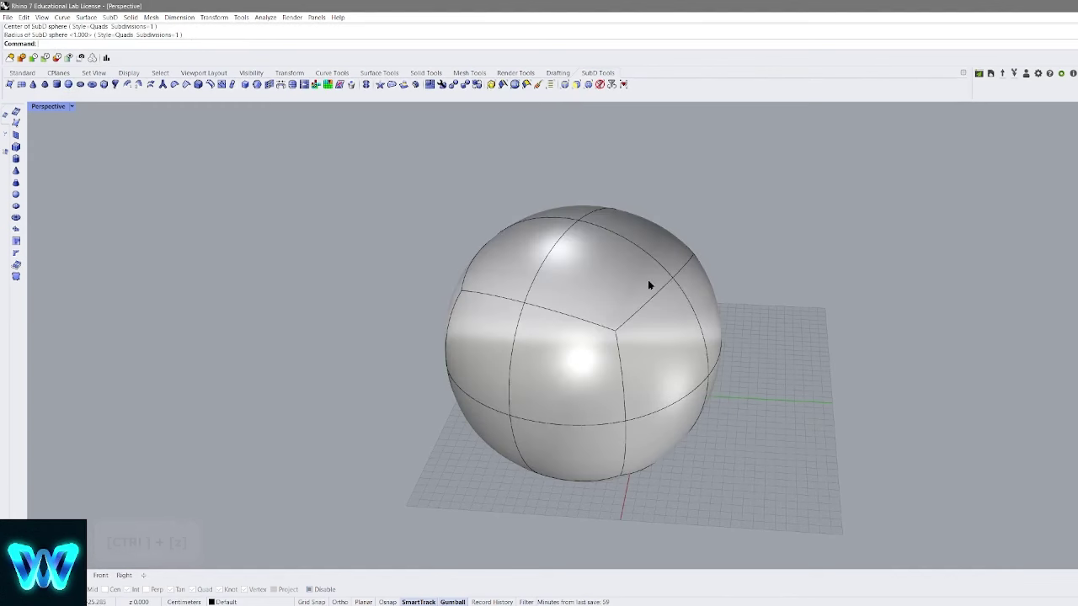
{"action": "mouse_move", "coordinate": [637, 251]}
{"action": "right_mouse_down"}
{"action": "mouse_move", "coordinate": [746, 320]}
{"action": "mouse_move", "coordinate": [789, 212]}
{"action": "right_mouse_up"}
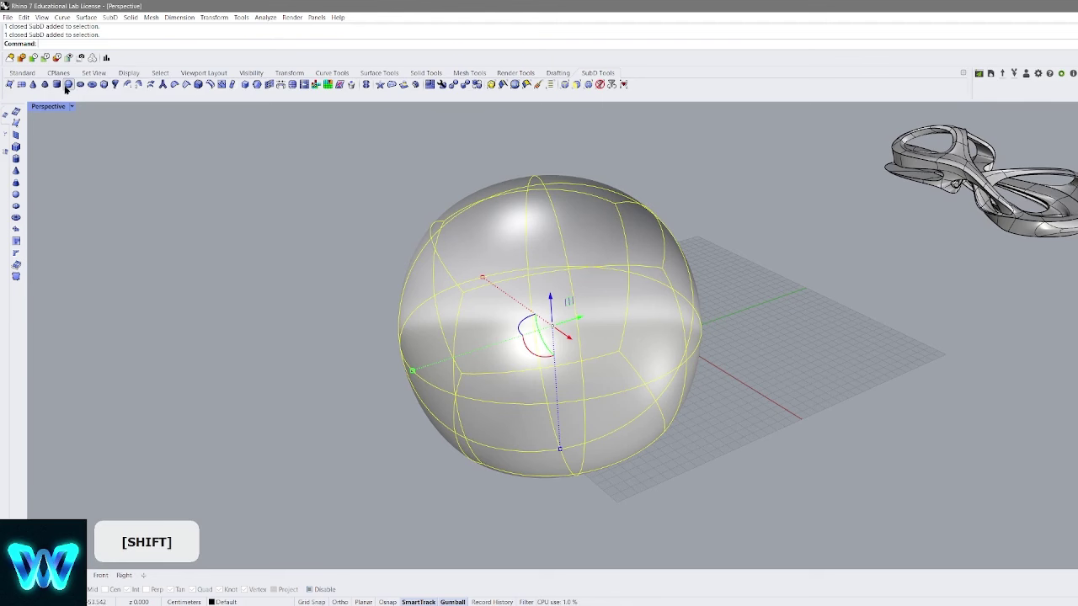
{"action": "right_click_drag", "start_coordinate": [471, 194], "coordinate": [756, 190]}
{"action": "left_click", "coordinate": [755, 191]}
{"action": "key", "text": "Tab"}
Examine the flat SubD sphere's control polygon and face layout from several sides
{"action": "scroll", "coordinate": [597, 236], "scroll_direction": "up", "scroll_amount": 4}
{"action": "right_click_drag", "start_coordinate": [597, 236], "coordinate": [695, 285]}
{"action": "scroll", "coordinate": [614, 210], "scroll_direction": "down", "scroll_amount": 4}
{"action": "scroll", "coordinate": [616, 258], "scroll_direction": "down", "scroll_amount": 5}
{"action": "scroll", "coordinate": [635, 204], "scroll_direction": "up", "scroll_amount": 5}
{"action": "scroll", "coordinate": [705, 274], "scroll_direction": "up", "scroll_amount": 3}
{"action": "scroll", "coordinate": [705, 273], "scroll_direction": "down", "scroll_amount": 5}
{"action": "scroll", "coordinate": [695, 285], "scroll_direction": "up", "scroll_amount": 2}
{"action": "left_click", "coordinate": [702, 296], "text": "shift"}
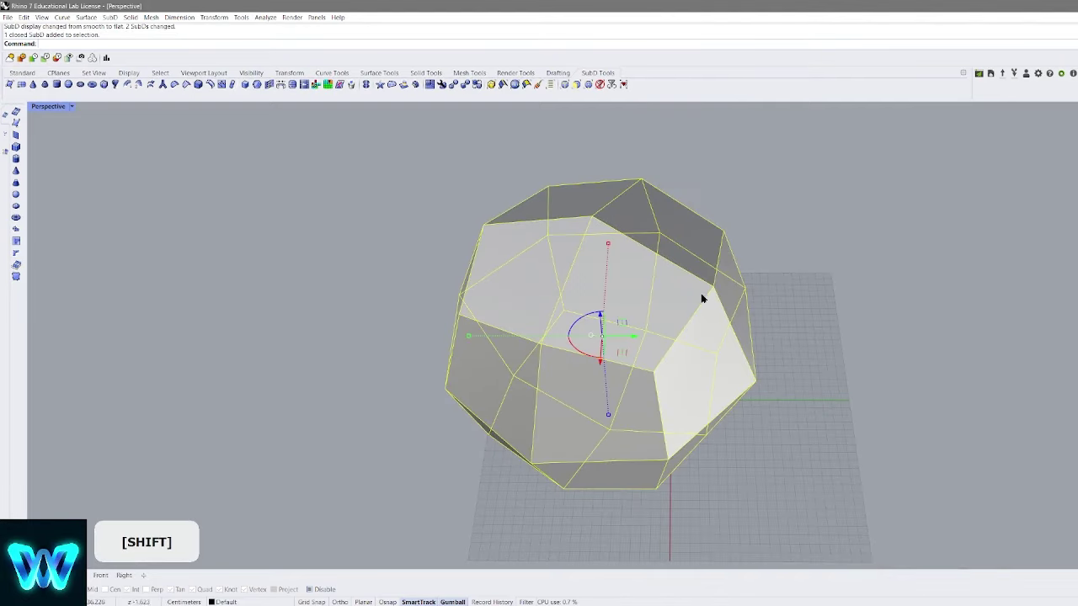
{"action": "right_click_drag", "start_coordinate": [783, 296], "coordinate": [626, 267]}
{"action": "scroll", "coordinate": [626, 267], "scroll_direction": "up", "scroll_amount": 4}
{"action": "left_click", "coordinate": [832, 259]}
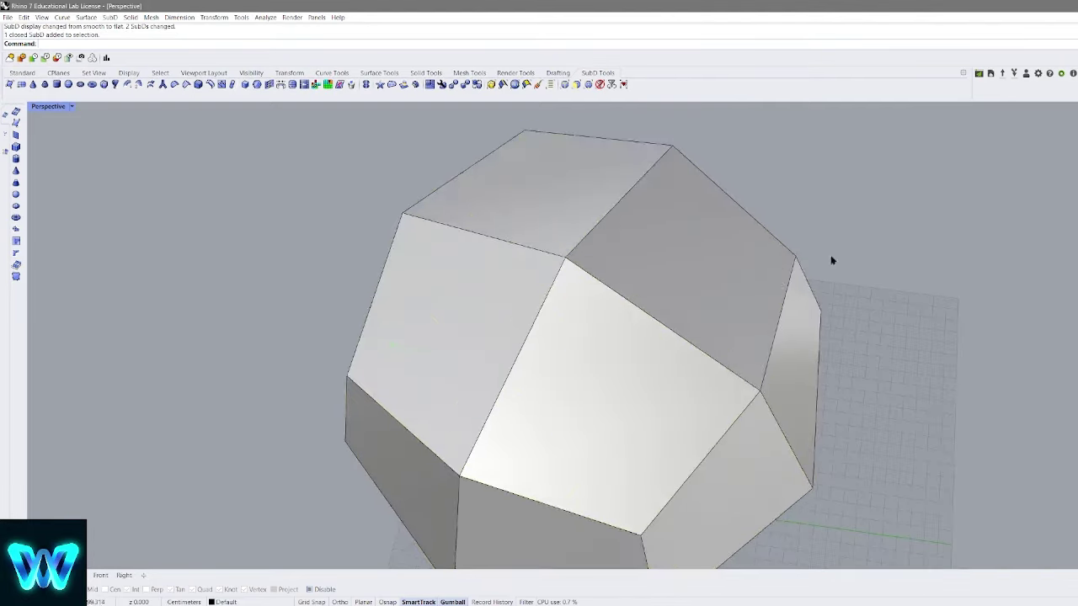
Select the faces meeting around one vertex of the flat SubD sphere one by one, and clear the selection
{"action": "right_click_drag", "start_coordinate": [832, 259], "coordinate": [747, 269]}
{"action": "scroll", "coordinate": [696, 218], "scroll_direction": "down", "scroll_amount": 2}
{"action": "left_click", "coordinate": [616, 390]}
{"action": "key", "text": "Escape"}
{"action": "left_click", "coordinate": [633, 388], "text": "ctrl+shift"}
{"action": "left_click", "coordinate": [582, 327], "text": "ctrl+shift"}
{"action": "left_click", "coordinate": [657, 234], "text": "ctrl+shift"}
{"action": "left_click", "coordinate": [726, 322], "text": "ctrl+shift"}
{"action": "key", "text": "Escape"}
Select the four faces surrounding another vertex of the SubD sphere, and deselect them
{"action": "left_click", "coordinate": [651, 290], "text": "ctrl+shift"}
{"action": "left_click", "coordinate": [644, 379], "text": "ctrl+shift"}
{"action": "left_click", "coordinate": [748, 368], "text": "ctrl+shift"}
{"action": "left_click", "coordinate": [741, 280], "text": "ctrl+shift"}
{"action": "scroll", "coordinate": [747, 269], "scroll_direction": "down", "scroll_amount": 3}
{"action": "left_click", "coordinate": [837, 236]}
{"action": "right_click_drag", "start_coordinate": [837, 237], "coordinate": [679, 190]}
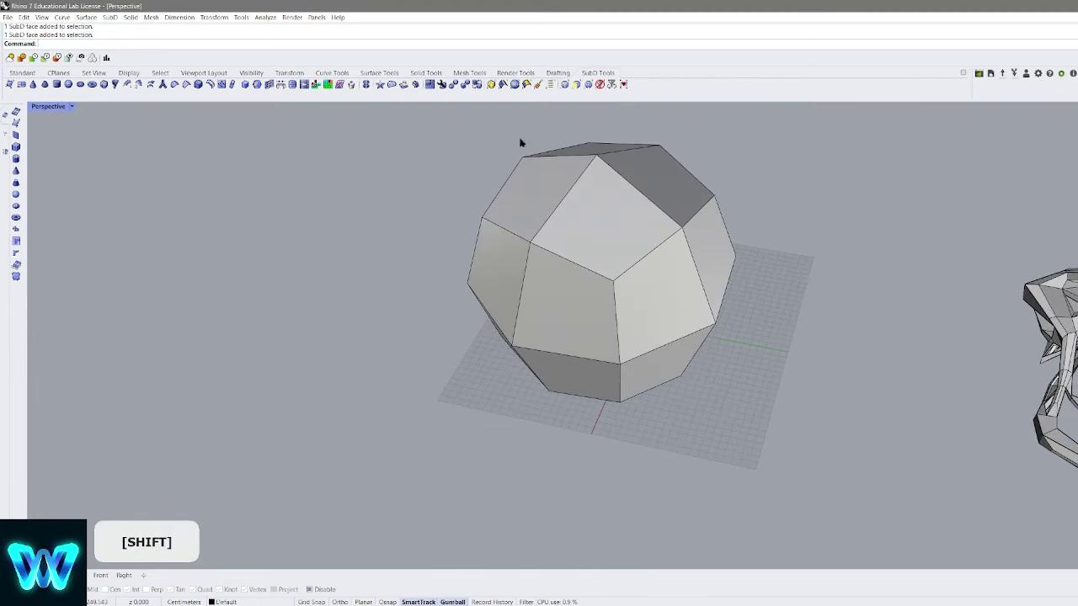
{"action": "left_click", "coordinate": [468, 75]}
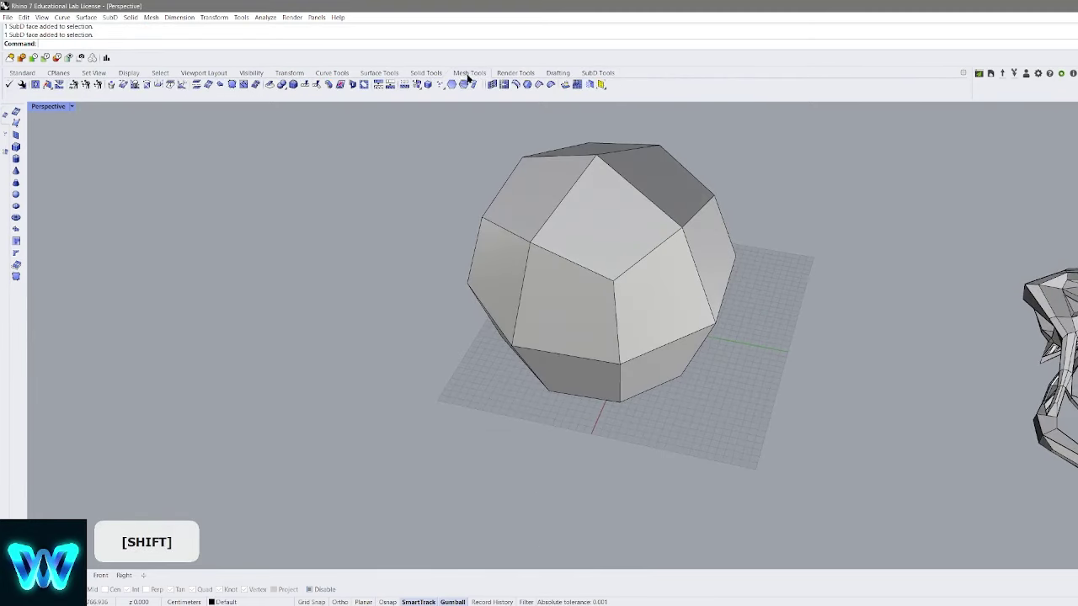
{"action": "right_click_drag", "start_coordinate": [155, 136], "coordinate": [197, 126], "text": "shift"}
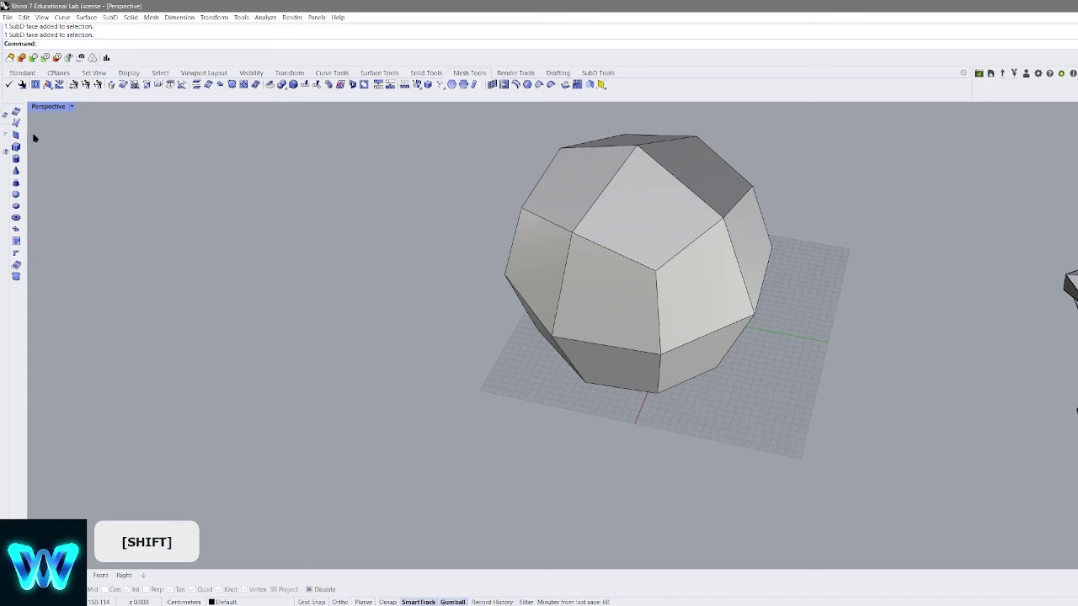
{"action": "left_click", "coordinate": [587, 74]}
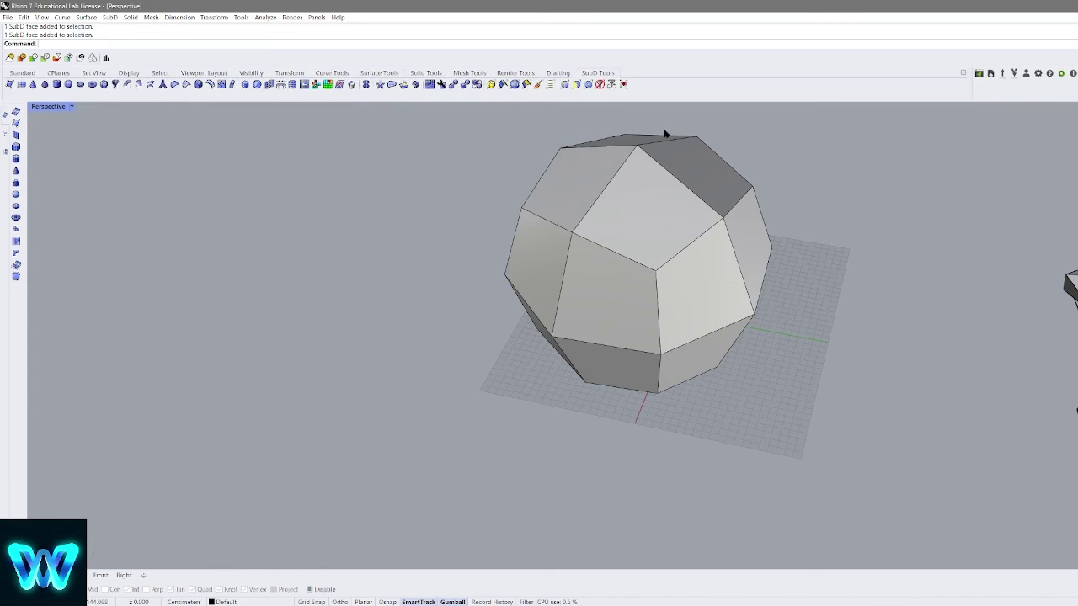
Draw a smaller NURBS sphere beside the SubD sphere with the Sphere command
{"action": "type", "text": "phere"}
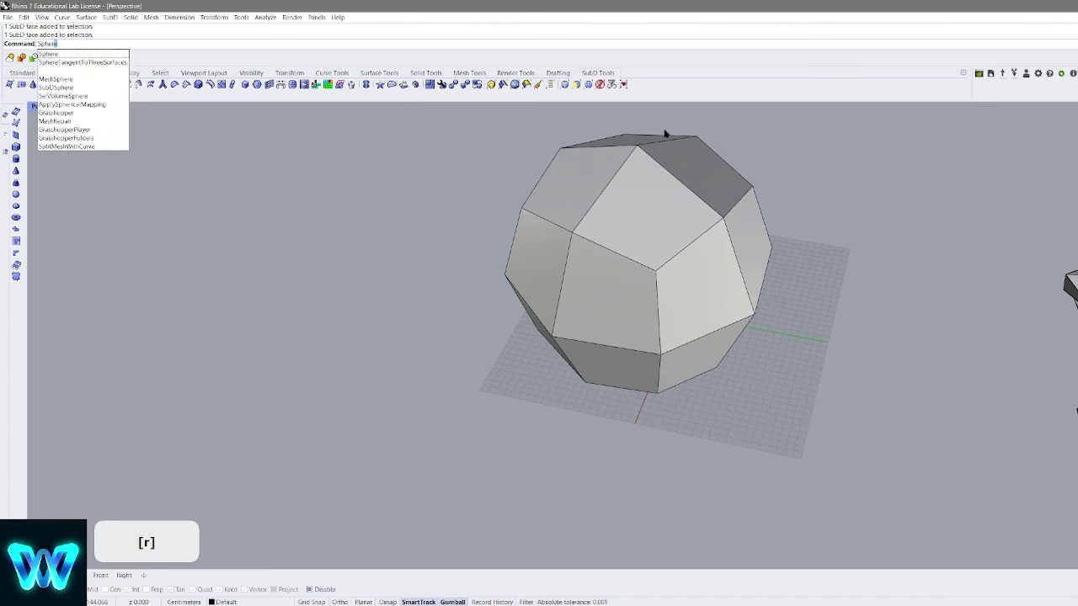
{"action": "left_click", "coordinate": [99, 54]}
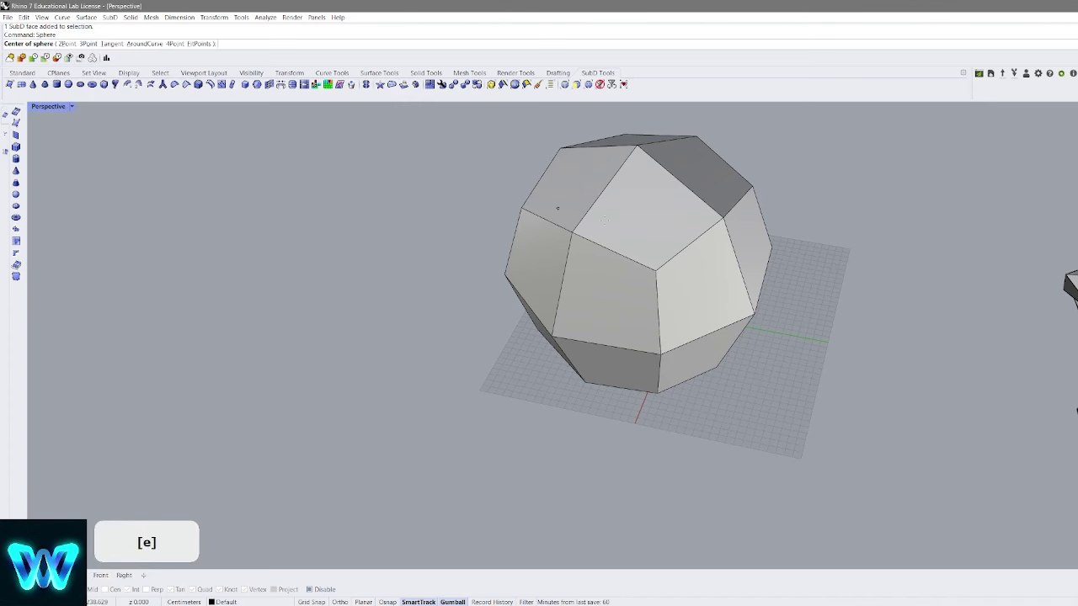
{"action": "left_click", "coordinate": [859, 360]}
{"action": "left_click", "coordinate": [938, 351]}
{"action": "right_click_drag", "start_coordinate": [938, 351], "coordinate": [832, 309], "text": "shift"}
{"action": "key", "text": "Tab"}
{"action": "key", "text": "Tab"}
Create a polygon mesh from the NURBS sphere, accepting density 1.0 and maximum aspect ratio 6.0
{"action": "left_click", "coordinate": [834, 303]}
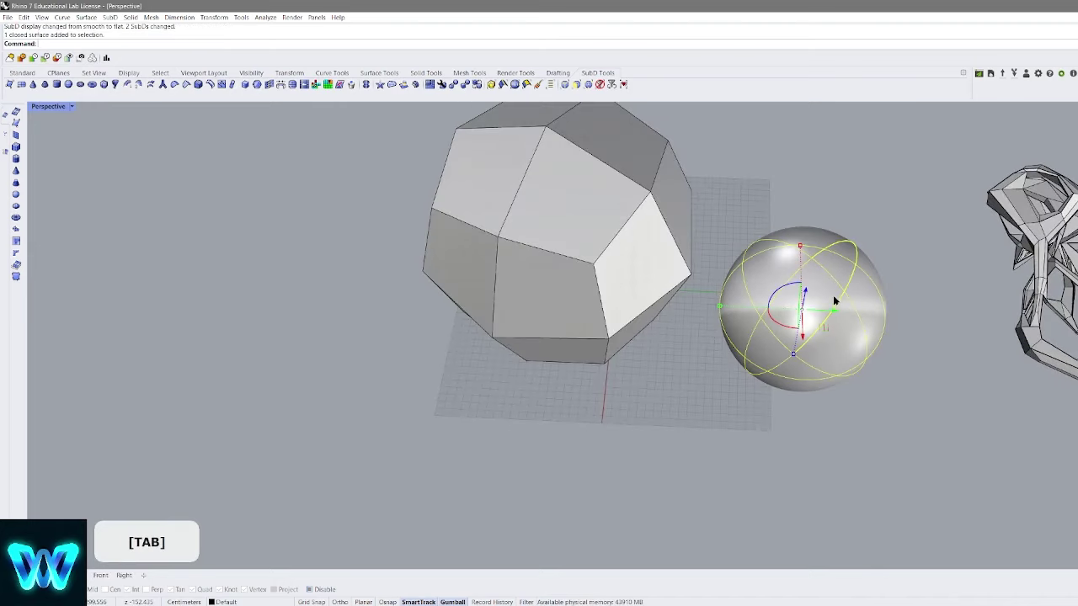
{"action": "type", "text": "Mesh"}
{"action": "key", "text": "Return"}
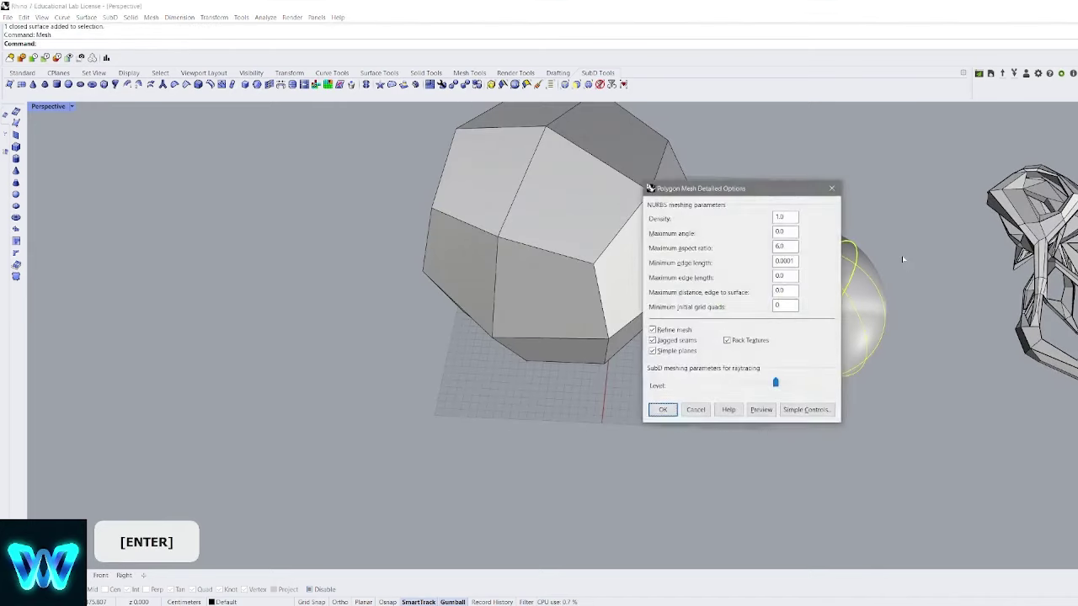
{"action": "key", "text": "Return"}
Delete the original NURBS sphere surface overlapping the mesh sphere, keeping only the mesh
{"action": "scroll", "coordinate": [782, 299], "scroll_direction": "up", "scroll_amount": 2}
{"action": "scroll", "coordinate": [781, 299], "scroll_direction": "up", "scroll_amount": 3}
{"action": "right_click_drag", "start_coordinate": [782, 299], "coordinate": [710, 289]}
{"action": "scroll", "coordinate": [647, 383], "scroll_direction": "up", "scroll_amount": 5}
{"action": "scroll", "coordinate": [649, 401], "scroll_direction": "up", "scroll_amount": 4}
{"action": "scroll", "coordinate": [705, 283], "scroll_direction": "down", "scroll_amount": 4}
{"action": "left_click", "coordinate": [709, 288]}
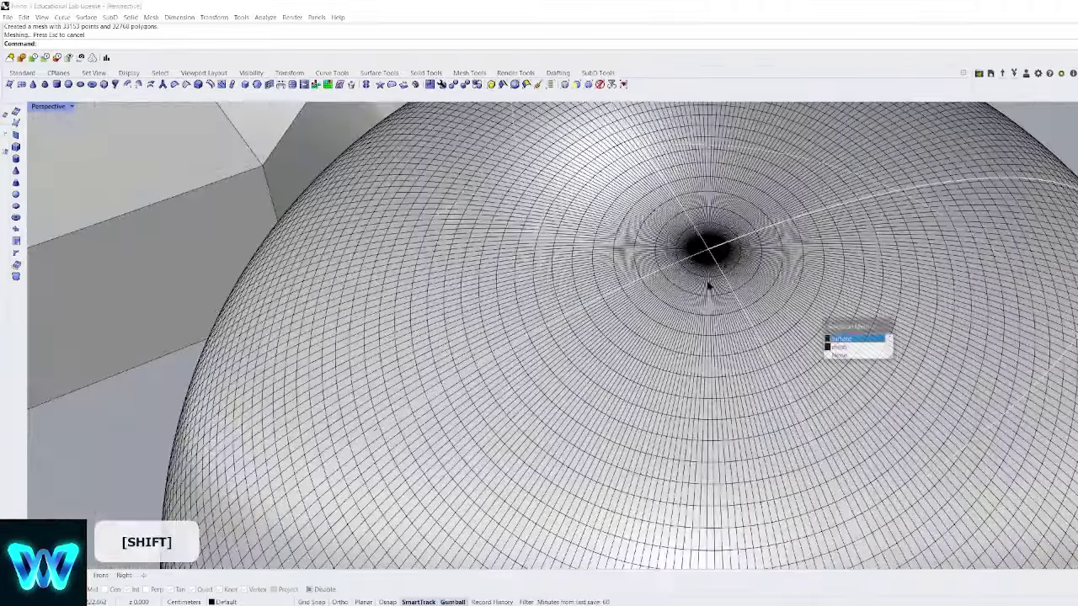
{"action": "left_click", "coordinate": [854, 338]}
{"action": "middle_click", "coordinate": [742, 290]}
{"action": "right_click_drag", "start_coordinate": [775, 340], "coordinate": [884, 278]}
{"action": "key", "text": "Delete"}
Inspect the mesh sphere's pole and face layout up close, and delete the mesh sphere
{"action": "scroll", "coordinate": [876, 321], "scroll_direction": "up", "scroll_amount": 5}
{"action": "right_click_drag", "start_coordinate": [876, 320], "coordinate": [699, 459]}
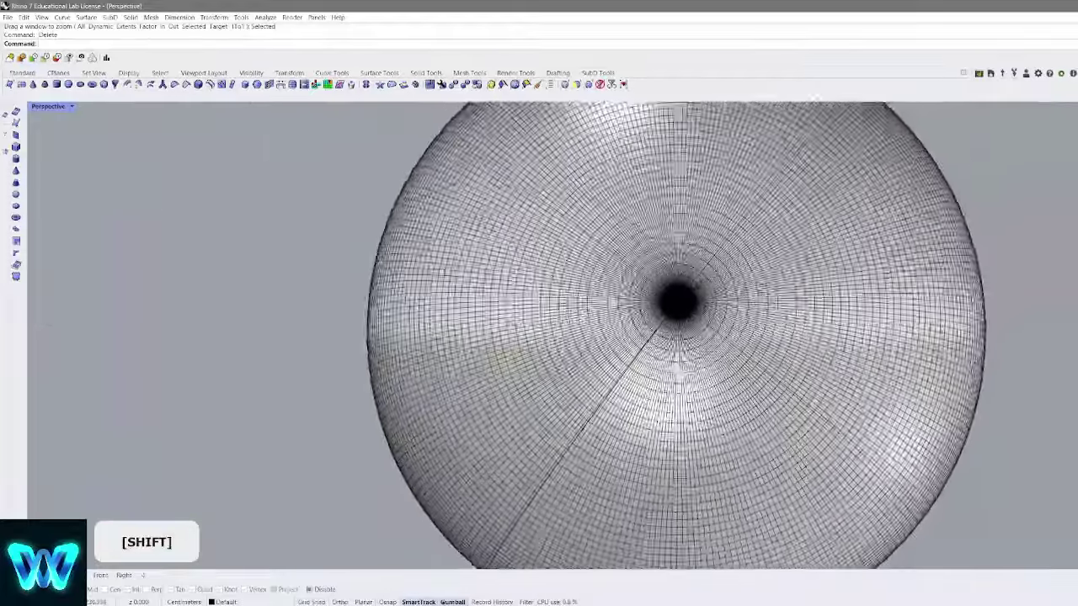
{"action": "scroll", "coordinate": [694, 340], "scroll_direction": "up", "scroll_amount": 5}
{"action": "scroll", "coordinate": [705, 288], "scroll_direction": "up", "scroll_amount": 8}
{"action": "scroll", "coordinate": [713, 284], "scroll_direction": "down", "scroll_amount": 5}
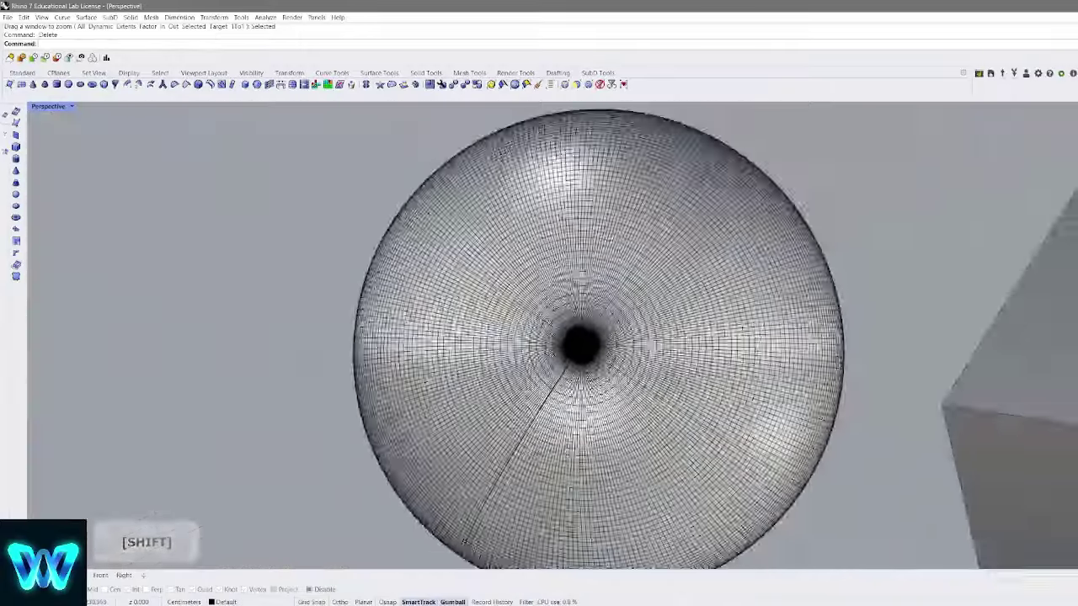
{"action": "right_click_drag", "start_coordinate": [713, 284], "coordinate": [765, 332]}
{"action": "scroll", "coordinate": [722, 320], "scroll_direction": "up", "scroll_amount": 6}
{"action": "scroll", "coordinate": [765, 332], "scroll_direction": "down", "scroll_amount": 6}
{"action": "left_click", "coordinate": [765, 332]}
{"action": "key", "text": "Delete"}
Switch the SubD sphere back to smooth display for a last look, and delete it
{"action": "mouse_move", "coordinate": [627, 287]}
{"action": "right_mouse_down", "text": "shift"}
{"action": "mouse_move", "coordinate": [637, 313]}
{"action": "mouse_move", "coordinate": [620, 281]}
{"action": "right_mouse_up", "text": "shift"}
{"action": "left_click", "coordinate": [621, 280]}
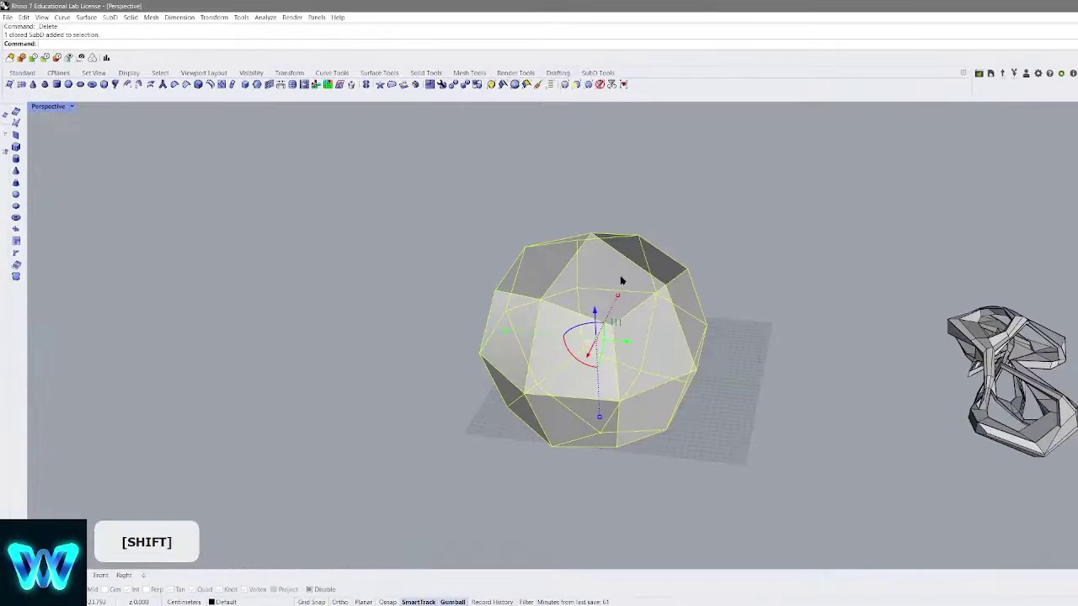
{"action": "right_click_drag", "start_coordinate": [637, 328], "coordinate": [640, 270], "text": "shift"}
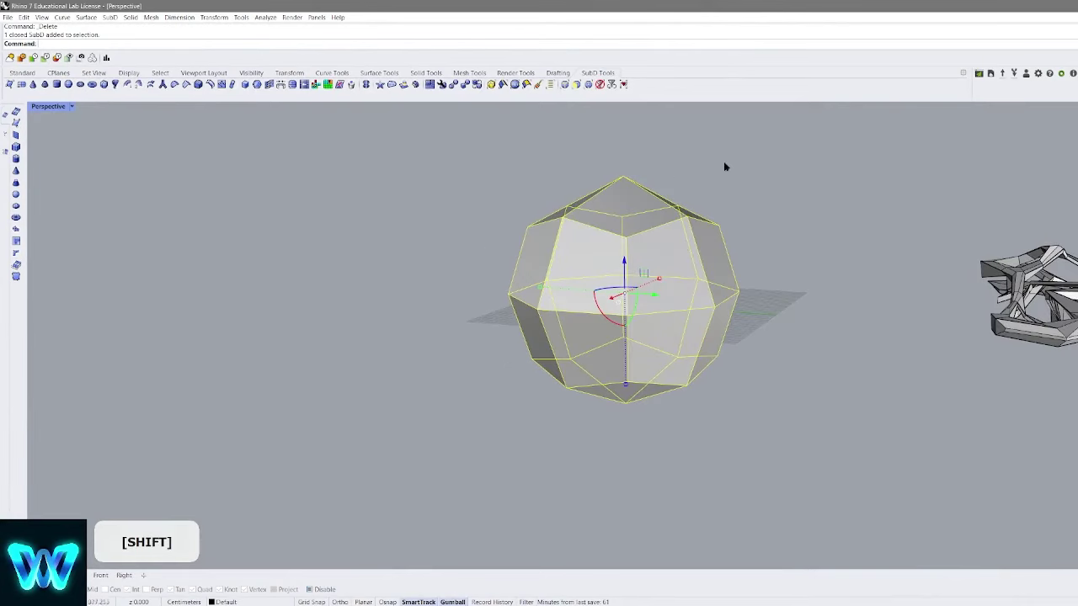
{"action": "key", "text": "Tab"}
{"action": "right_click_drag", "start_coordinate": [726, 169], "coordinate": [805, 244]}
{"action": "left_click", "coordinate": [805, 246]}
{"action": "right_click_drag", "start_coordinate": [793, 290], "coordinate": [698, 303]}
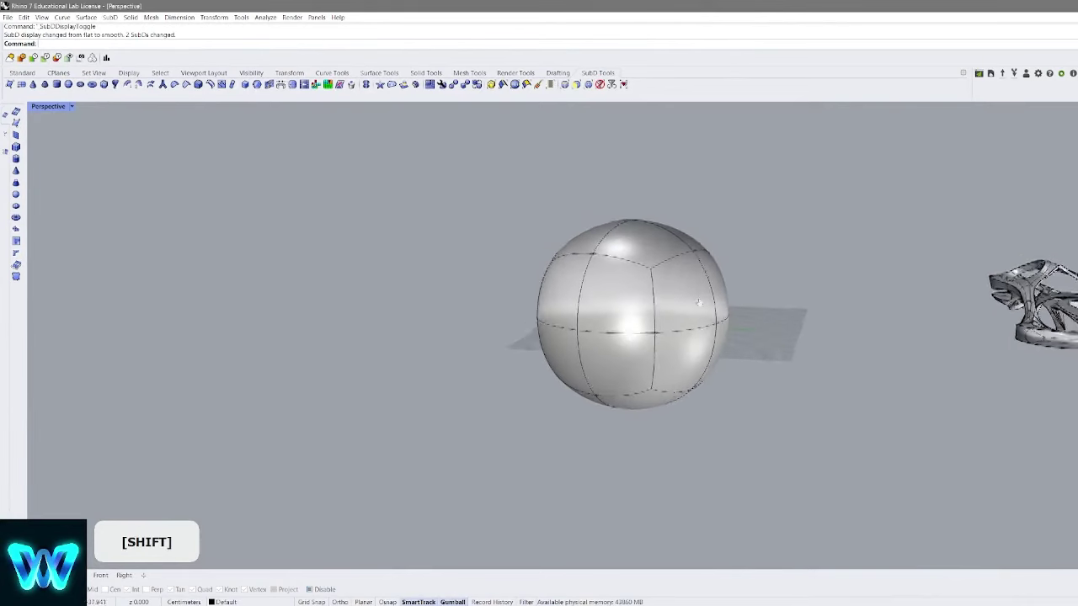
{"action": "left_click", "coordinate": [690, 301], "text": "shift"}
{"action": "key", "text": "Delete"}
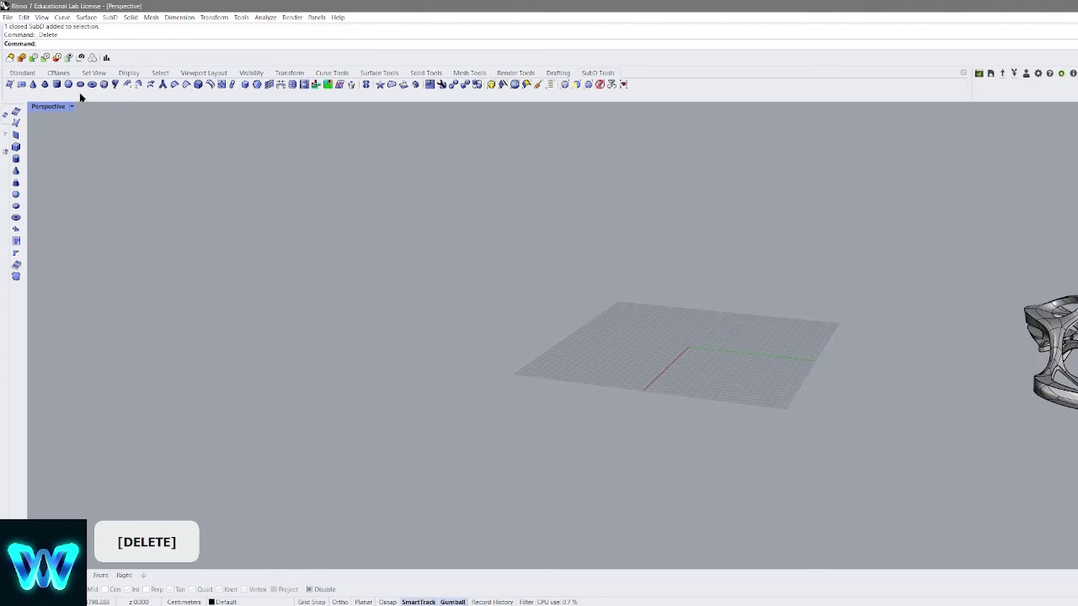
Draw a SubD ellipsoid on the grid with 10 vertical faces, 10 around faces and Quad cap style
{"action": "key", "text": "shift"}
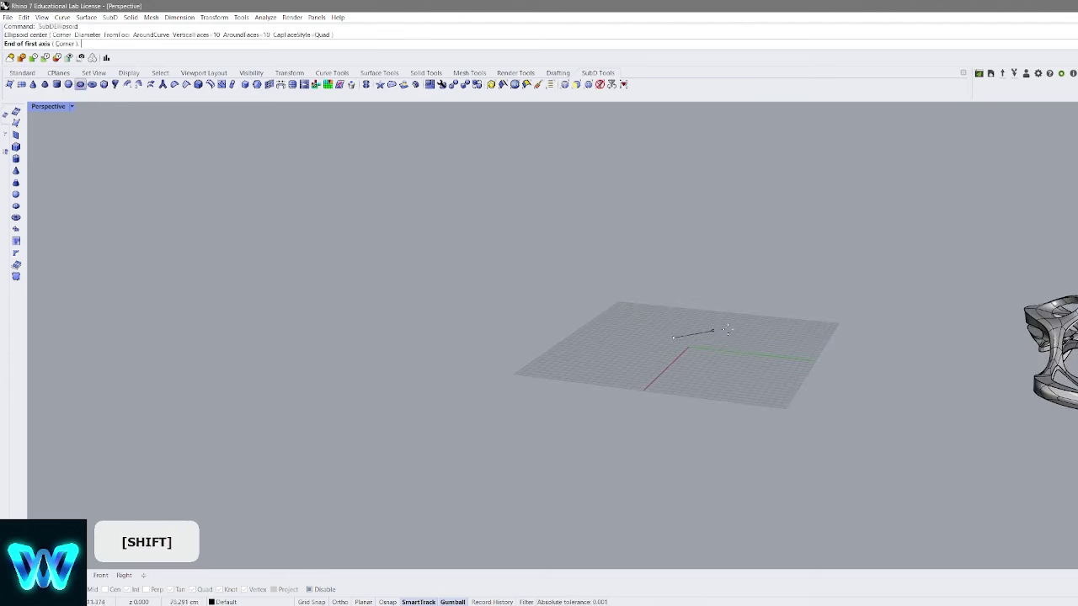
{"action": "left_click", "coordinate": [736, 286]}
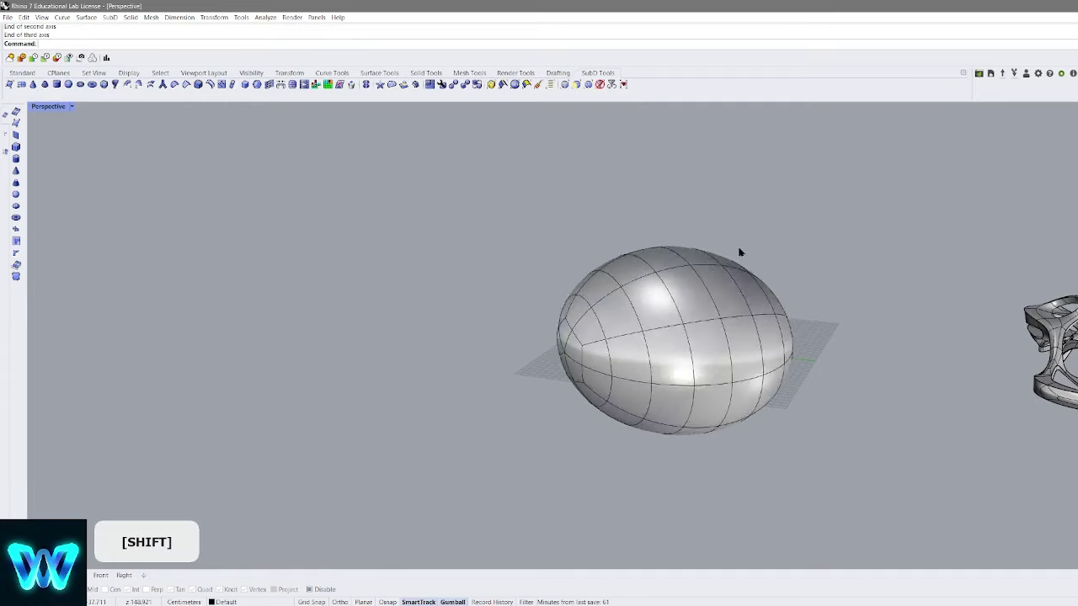
{"action": "right_click_drag", "start_coordinate": [739, 250], "coordinate": [770, 298]}
{"action": "scroll", "coordinate": [716, 348], "scroll_direction": "up", "scroll_amount": 4}
{"action": "right_click_drag", "start_coordinate": [714, 348], "coordinate": [742, 253]}
{"action": "right_click_drag", "start_coordinate": [604, 317], "coordinate": [625, 331]}
Switch the SubD display to flat, and delete the ellipsoid
{"action": "key", "text": "Tab"}
{"action": "left_click", "coordinate": [693, 301]}
{"action": "key", "text": "Delete"}
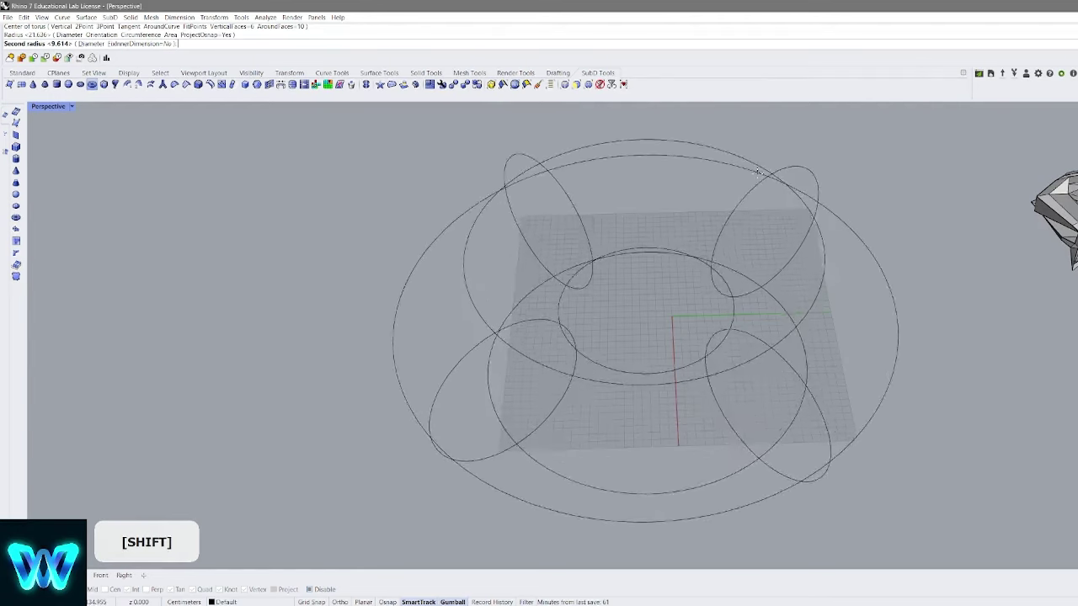
Draw a SubD torus with 6 vertical faces and 10 around faces, and pull one segment of its ring outward
{"action": "left_click", "coordinate": [765, 210]}
{"action": "right_click_drag", "start_coordinate": [835, 241], "coordinate": [817, 270]}
{"action": "left_click", "coordinate": [818, 270], "text": "ctrl+shift"}
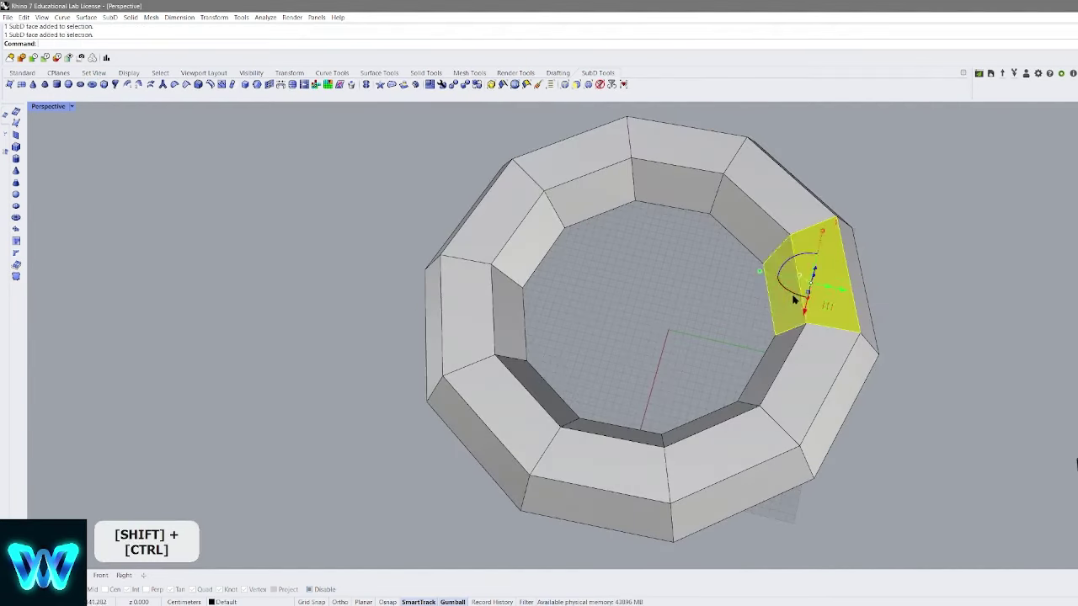
{"action": "left_click_drag", "start_coordinate": [856, 300], "coordinate": [886, 305]}
{"action": "right_click", "coordinate": [862, 250]}
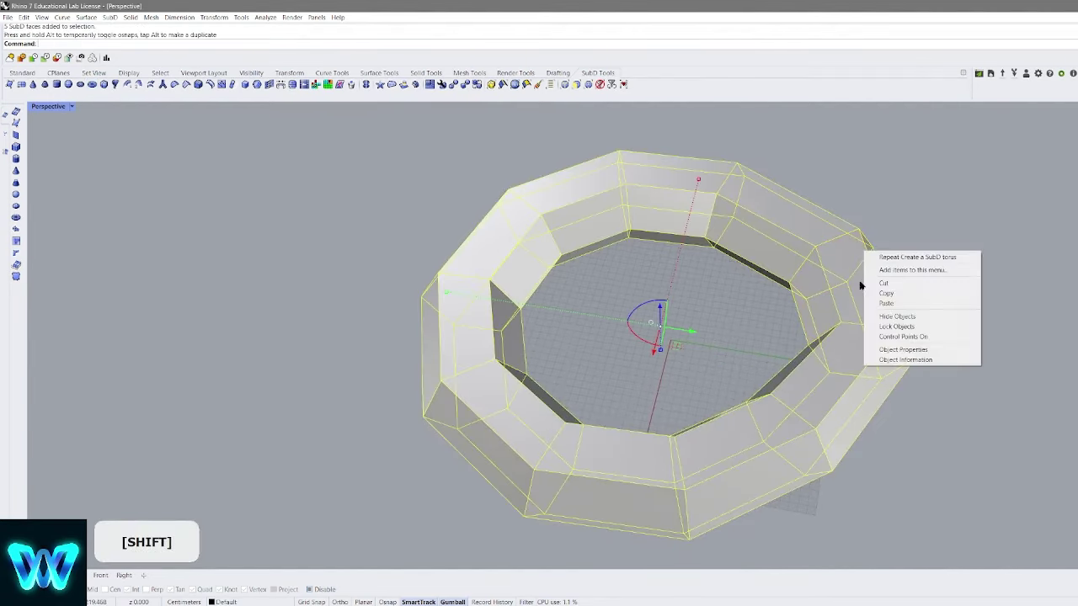
{"action": "key", "text": "Escape"}
{"action": "key", "text": "Escape"}
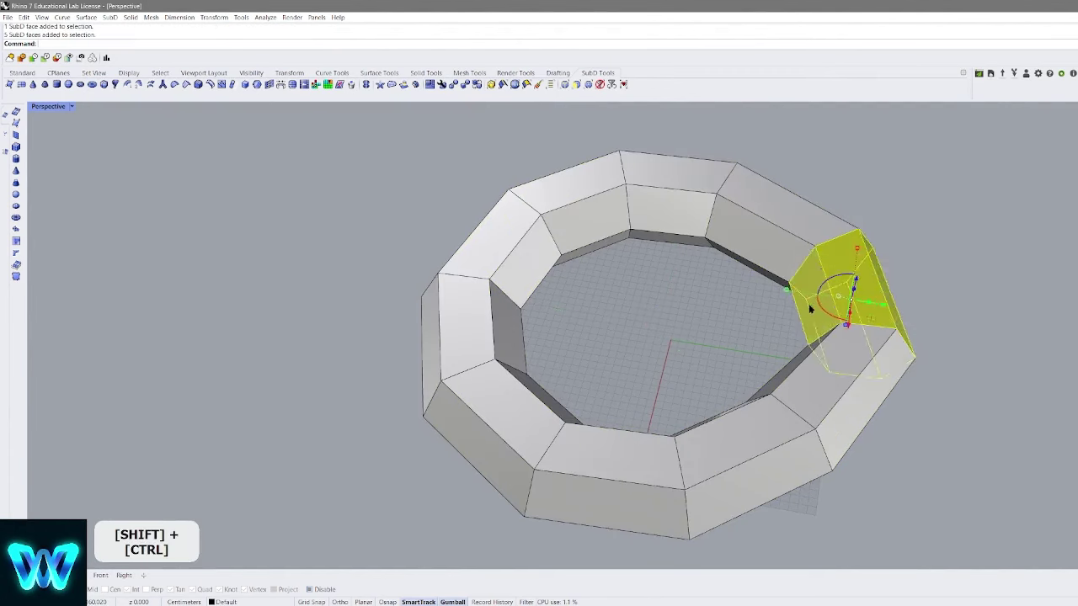
Shift the faces of the same torus segment once more, and switch the SubD display to smooth
{"action": "right_click_drag", "start_coordinate": [810, 309], "coordinate": [893, 241]}
{"action": "left_click_drag", "start_coordinate": [851, 267], "coordinate": [852, 170]}
{"action": "key", "text": "Escape"}
{"action": "key", "text": "Tab"}
Select faces on another segment of the smooth torus and shift them to deform the ring further
{"action": "right_click_drag", "start_coordinate": [918, 217], "coordinate": [817, 310]}
{"action": "left_click", "coordinate": [851, 355], "text": "shift"}
{"action": "left_click", "coordinate": [822, 364], "text": "ctrl+shift"}
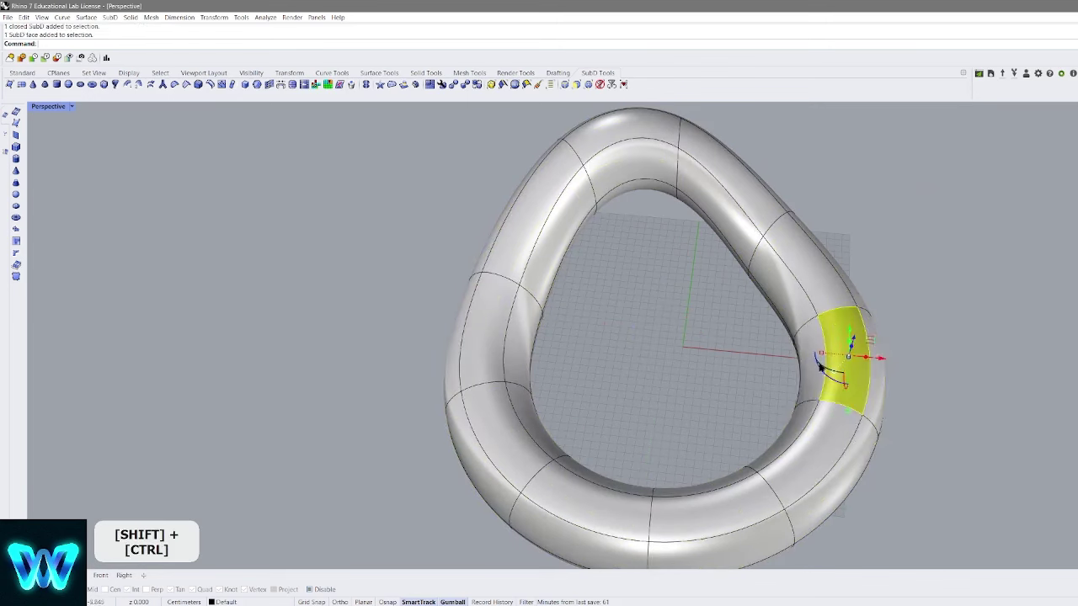
{"action": "right_click_drag", "start_coordinate": [822, 386], "coordinate": [876, 337]}
{"action": "left_click_drag", "start_coordinate": [847, 352], "coordinate": [851, 234]}
{"action": "left_click", "coordinate": [901, 229]}
Delete the deformed SubD torus
{"action": "right_click_drag", "start_coordinate": [901, 231], "coordinate": [691, 295]}
{"action": "scroll", "coordinate": [837, 295], "scroll_direction": "down", "scroll_amount": 8}
{"action": "left_click", "coordinate": [718, 370]}
{"action": "key", "text": "Delete"}
Examine the smooth organic SubD model beside the grid as a whole, from several sides
{"action": "scroll", "coordinate": [714, 296], "scroll_direction": "up", "scroll_amount": 4}
{"action": "scroll", "coordinate": [691, 294], "scroll_direction": "up", "scroll_amount": 4}
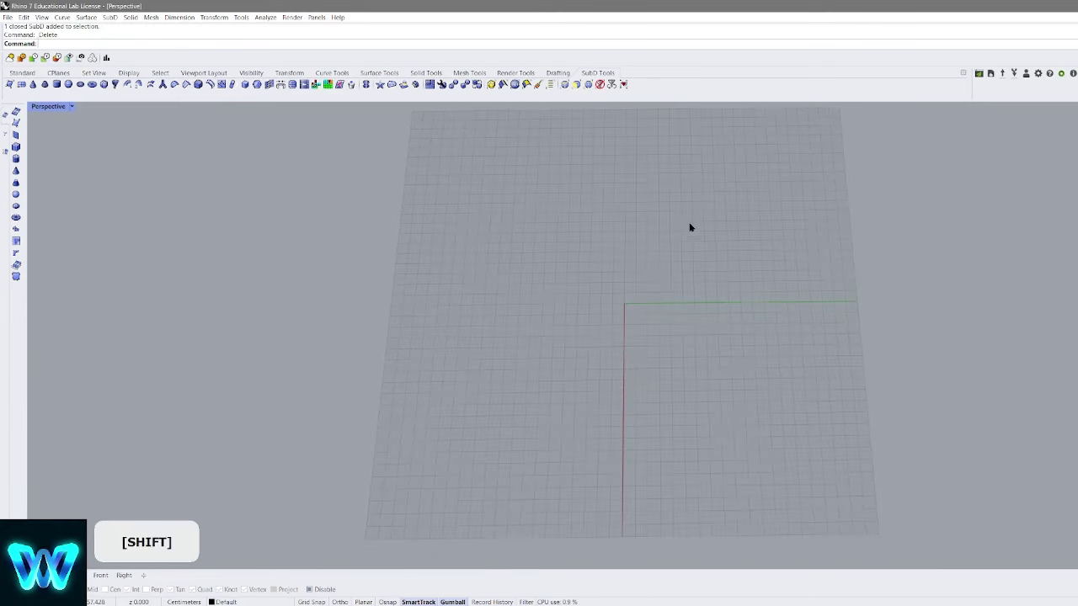
{"action": "scroll", "coordinate": [691, 225], "scroll_direction": "down", "scroll_amount": 2}
{"action": "right_click_drag", "start_coordinate": [755, 227], "coordinate": [524, 262], "text": "shift"}
{"action": "scroll", "coordinate": [524, 263], "scroll_direction": "down", "scroll_amount": 4}
{"action": "left_click", "coordinate": [853, 267]}
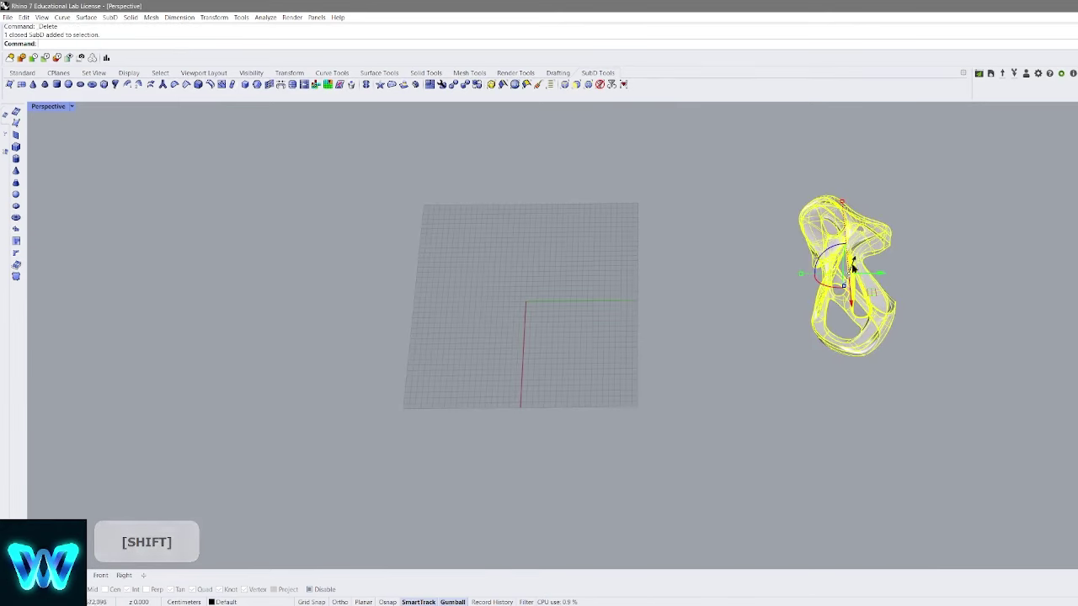
{"action": "right_click_drag", "start_coordinate": [852, 268], "coordinate": [862, 164]}
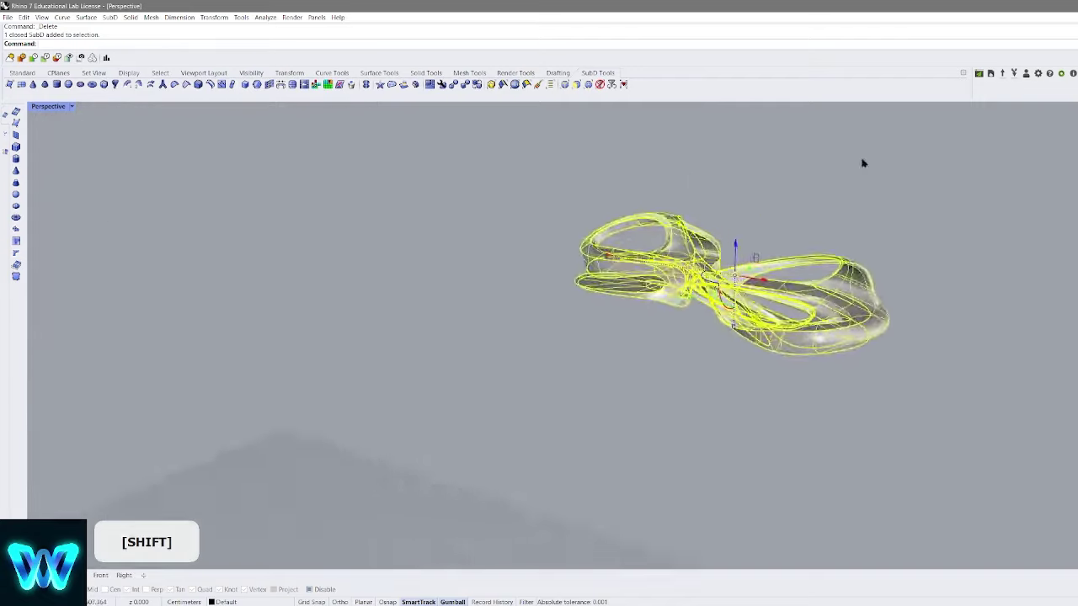
{"action": "scroll", "coordinate": [809, 240], "scroll_direction": "up", "scroll_amount": 6}
{"action": "left_click", "coordinate": [951, 240]}
{"action": "left_click", "coordinate": [806, 282]}
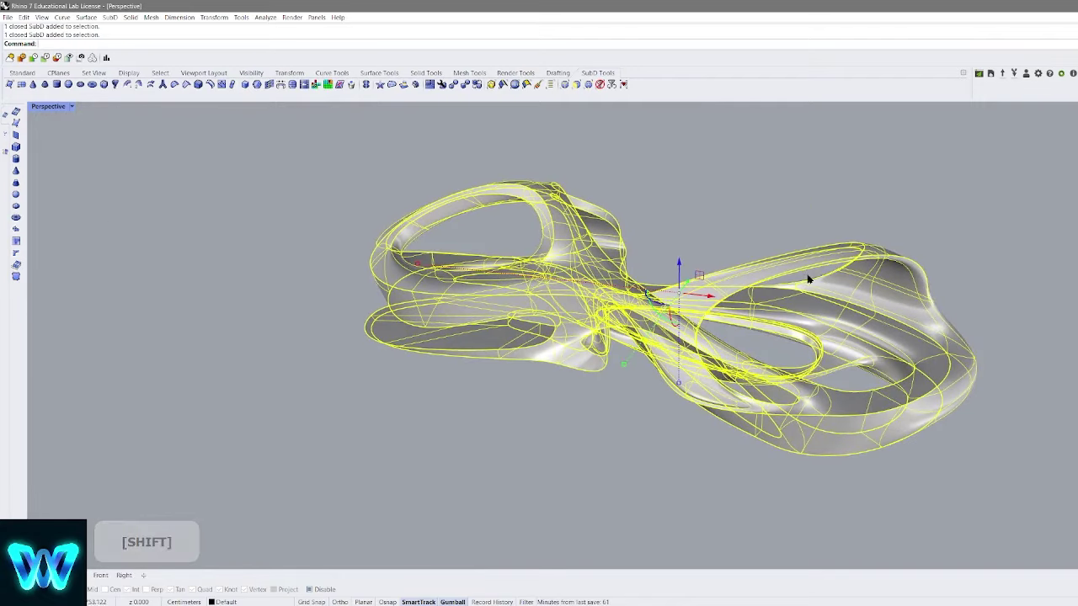
{"action": "left_click", "coordinate": [868, 379]}
{"action": "right_click_drag", "start_coordinate": [946, 349], "coordinate": [720, 323]}
{"action": "right_click_drag", "start_coordinate": [404, 160], "coordinate": [531, 232], "text": "shift"}
{"action": "left_click", "coordinate": [534, 233]}
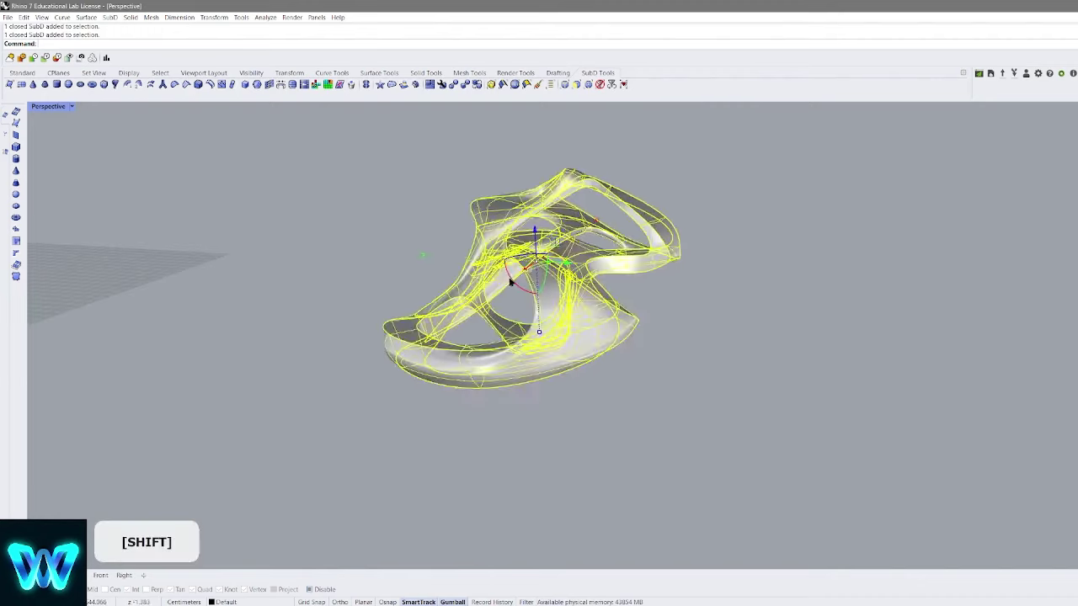
{"action": "middle_click", "coordinate": [638, 304]}
{"action": "right_click_drag", "start_coordinate": [637, 305], "coordinate": [839, 243]}
{"action": "left_click", "coordinate": [751, 238]}
{"action": "right_click_drag", "start_coordinate": [750, 239], "coordinate": [716, 287]}
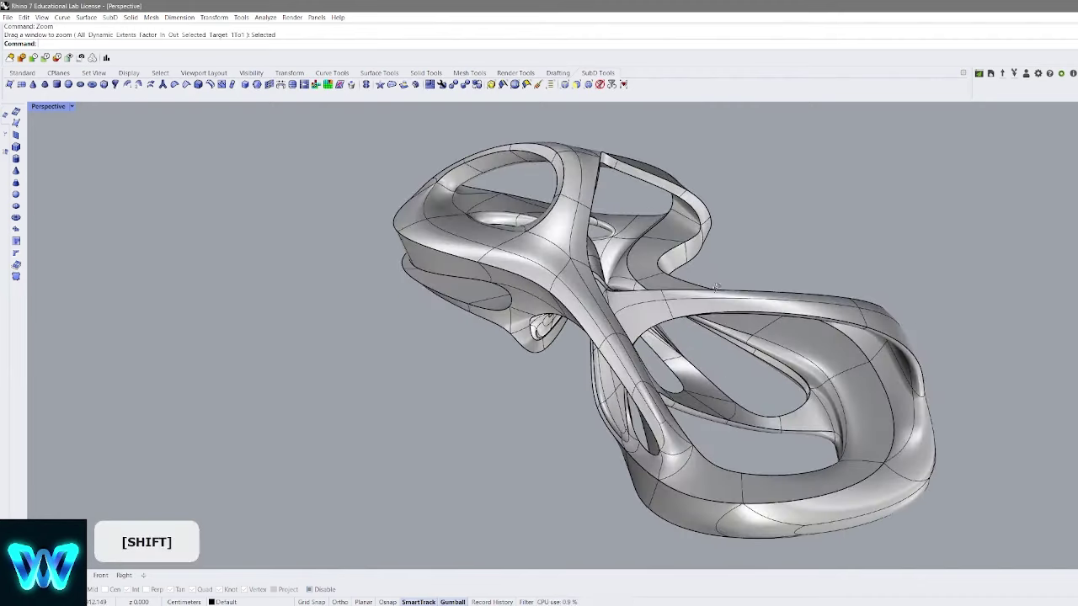
Pick a face, an edge and a vertex one after another on the organic SubD model as sub-objects
{"action": "scroll", "coordinate": [512, 277], "scroll_direction": "up", "scroll_amount": 3}
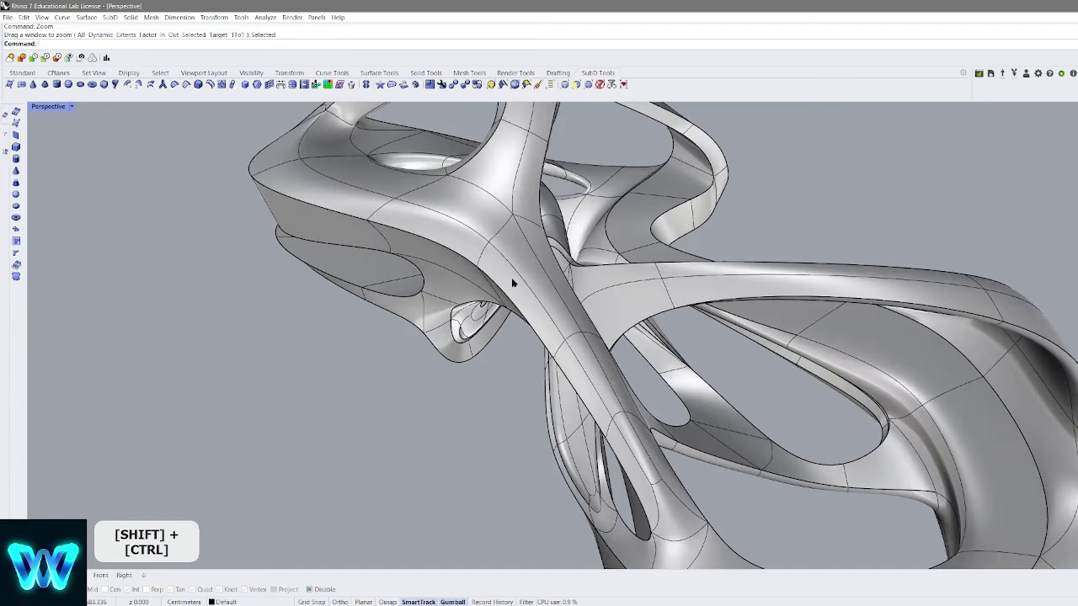
{"action": "left_click", "coordinate": [466, 208], "text": "ctrl+shift"}
{"action": "right_click_drag", "start_coordinate": [545, 238], "coordinate": [752, 319], "text": "shift"}
{"action": "left_click", "coordinate": [863, 289]}
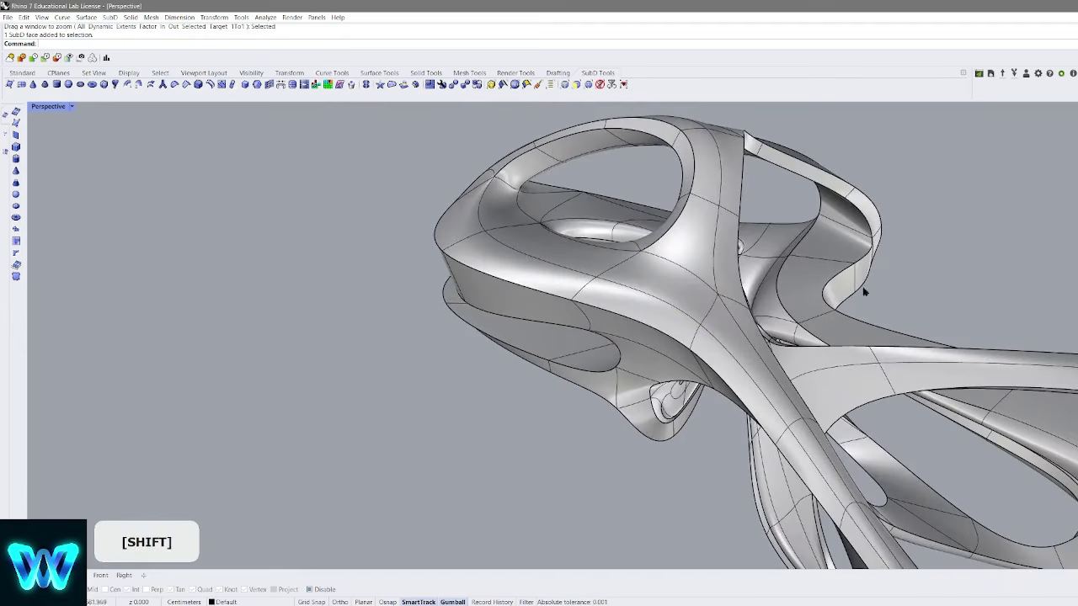
{"action": "scroll", "coordinate": [694, 300], "scroll_direction": "up", "scroll_amount": 2}
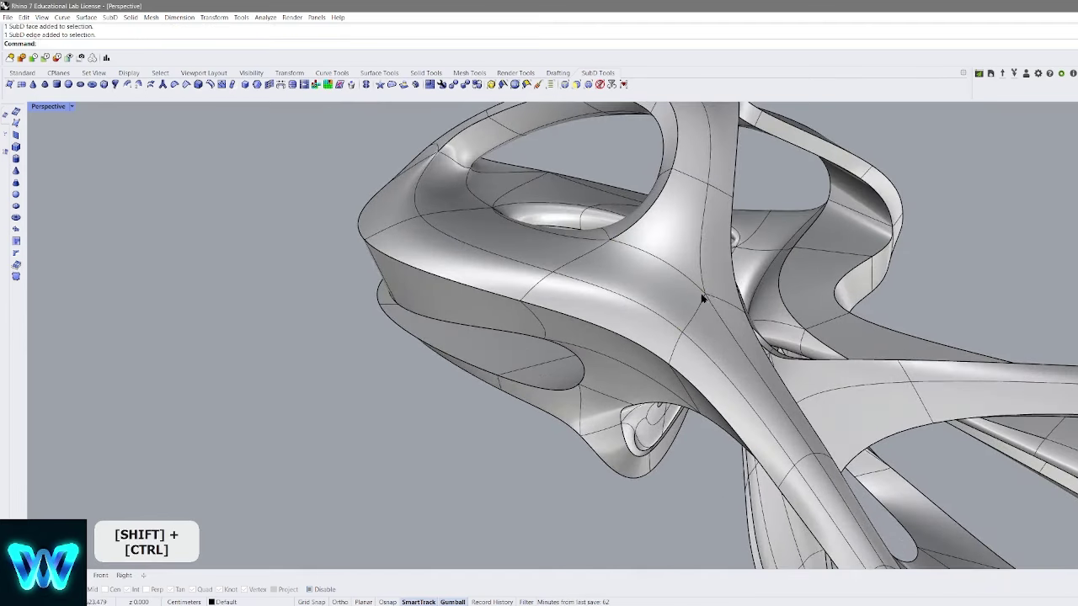
{"action": "scroll", "coordinate": [761, 281], "scroll_direction": "down", "scroll_amount": 4}
{"action": "right_click_drag", "start_coordinate": [762, 281], "coordinate": [739, 299], "text": "shift"}
{"action": "right_click_drag", "start_coordinate": [738, 300], "coordinate": [736, 258]}
{"action": "scroll", "coordinate": [696, 273], "scroll_direction": "up", "scroll_amount": 4}
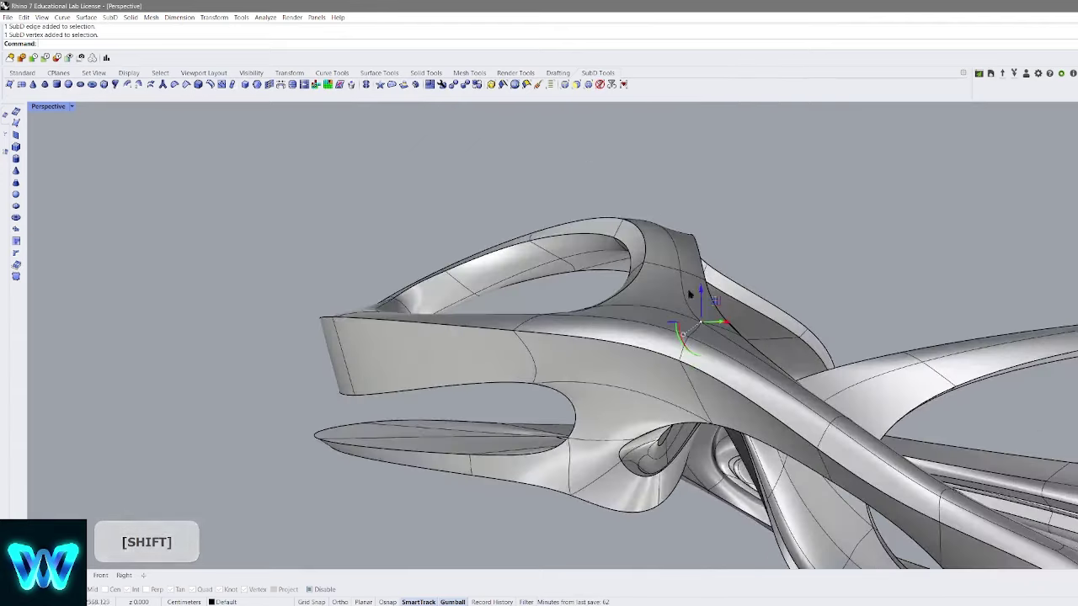
Try raising the picked vertex of the organic model vertically, and undo the move
{"action": "left_click_drag", "start_coordinate": [701, 295], "coordinate": [701, 193]}
{"action": "left_click", "coordinate": [794, 249]}
{"action": "key", "text": "ctrl+z"}
{"action": "scroll", "coordinate": [794, 253], "scroll_direction": "down", "scroll_amount": 5}
{"action": "right_click_drag", "start_coordinate": [794, 252], "coordinate": [773, 310], "text": "shift"}
{"action": "right_click_drag", "start_coordinate": [773, 278], "coordinate": [634, 419], "text": "shift"}
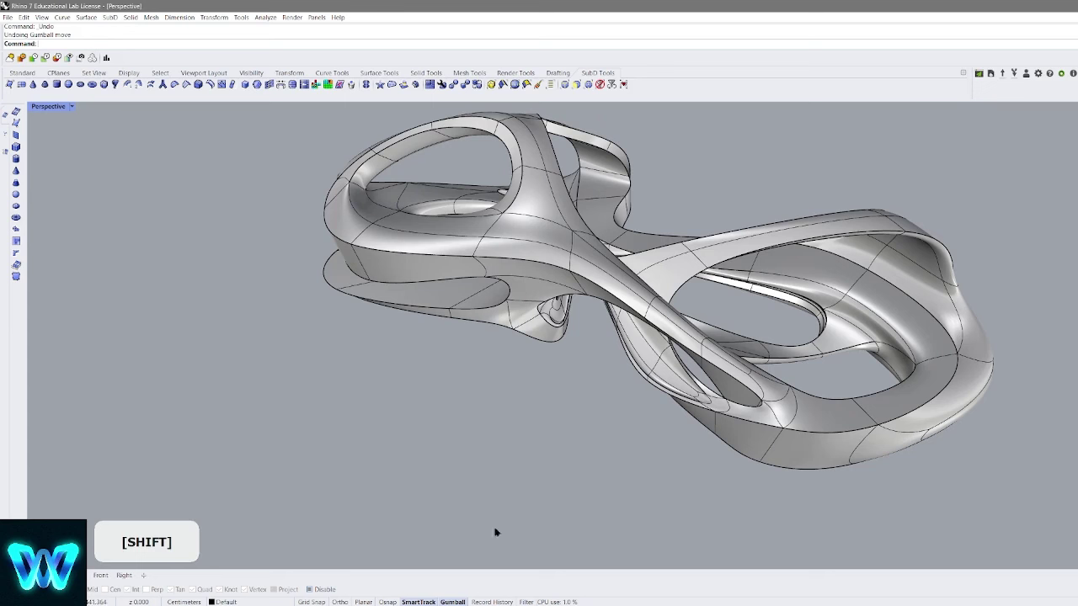
Show the selection filter and restrict selection to sub-objects
{"action": "left_click", "coordinate": [525, 602]}
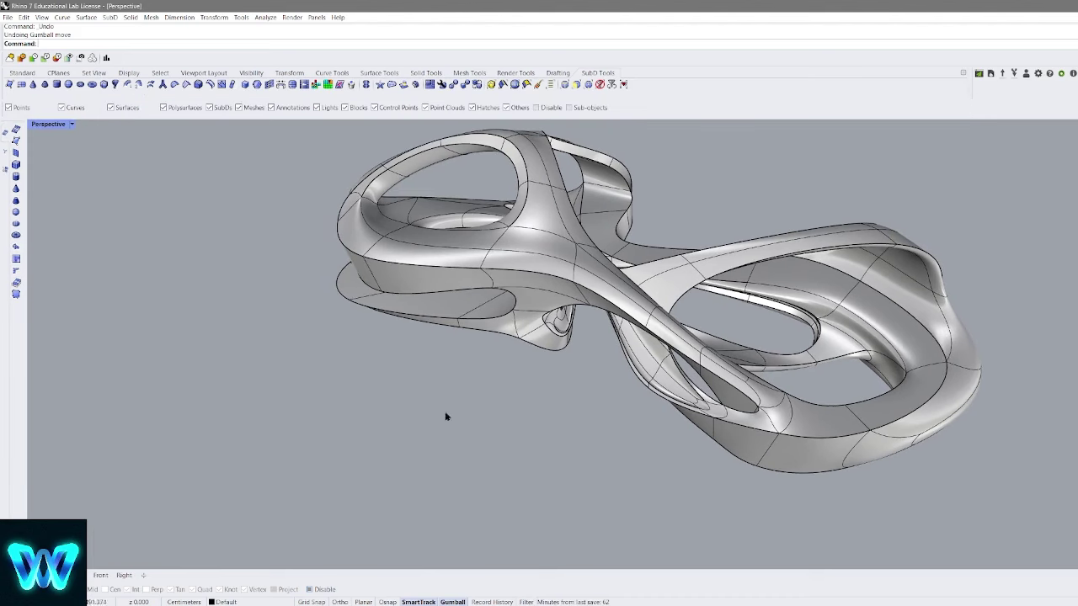
{"action": "mouse_move", "coordinate": [612, 321]}
{"action": "right_mouse_down"}
{"action": "mouse_move", "coordinate": [643, 341]}
{"action": "mouse_move", "coordinate": [610, 325]}
{"action": "right_mouse_up"}
{"action": "right_click_drag", "start_coordinate": [610, 324], "coordinate": [551, 245], "text": "shift"}
{"action": "right_click_drag", "start_coordinate": [552, 244], "coordinate": [560, 293], "text": "shift"}
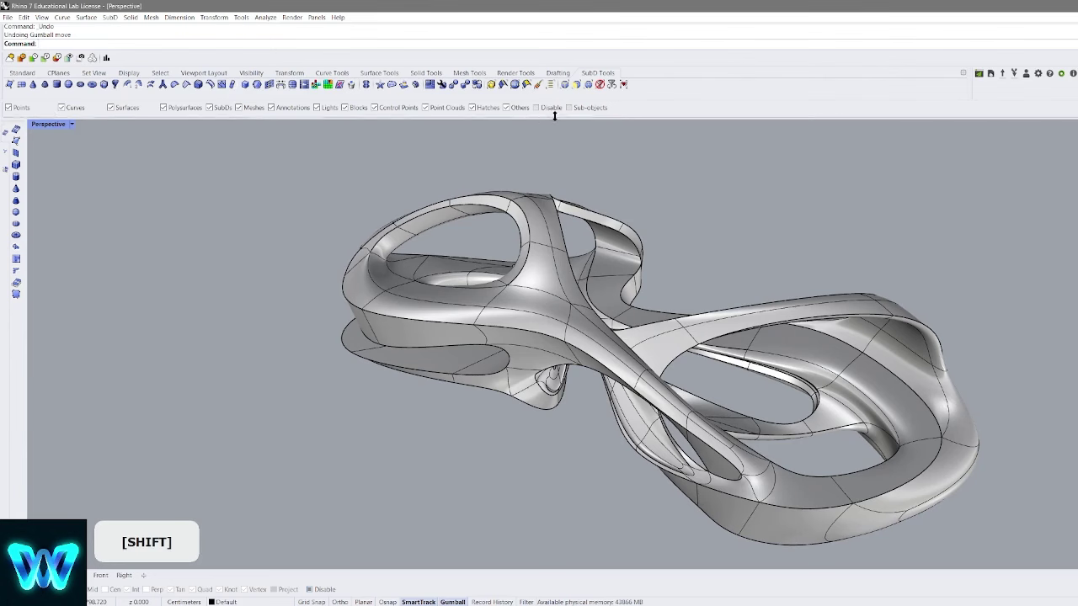
{"action": "right_click_drag", "start_coordinate": [618, 301], "coordinate": [617, 242]}
{"action": "scroll", "coordinate": [592, 241], "scroll_direction": "down", "scroll_amount": 4}
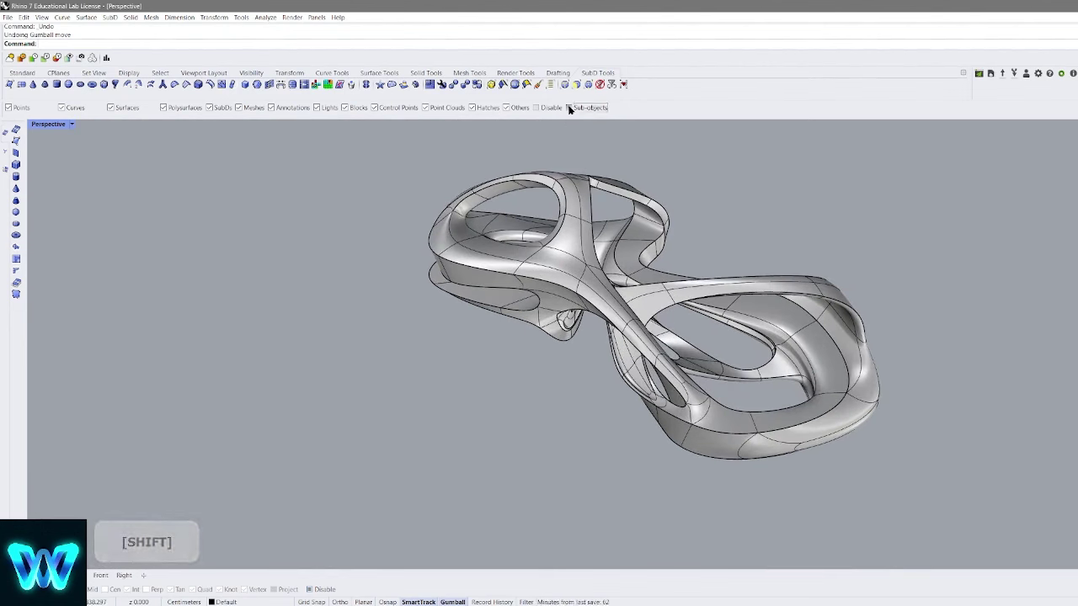
{"action": "scroll", "coordinate": [571, 238], "scroll_direction": "up", "scroll_amount": 2}
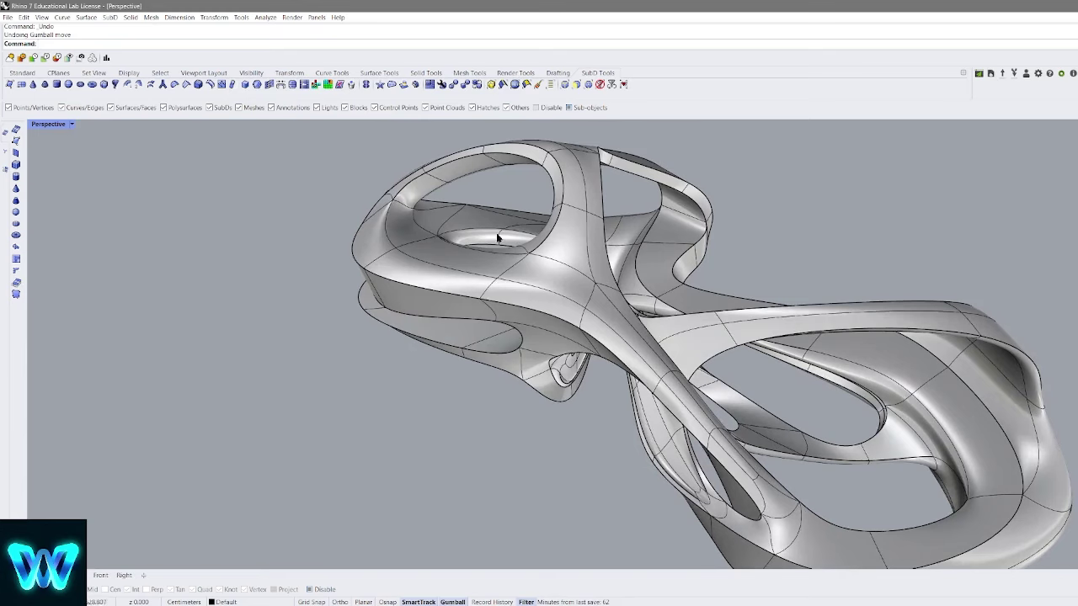
{"action": "scroll", "coordinate": [605, 300], "scroll_direction": "down", "scroll_amount": 3}
{"action": "right_click_drag", "start_coordinate": [644, 293], "coordinate": [678, 246], "text": "shift"}
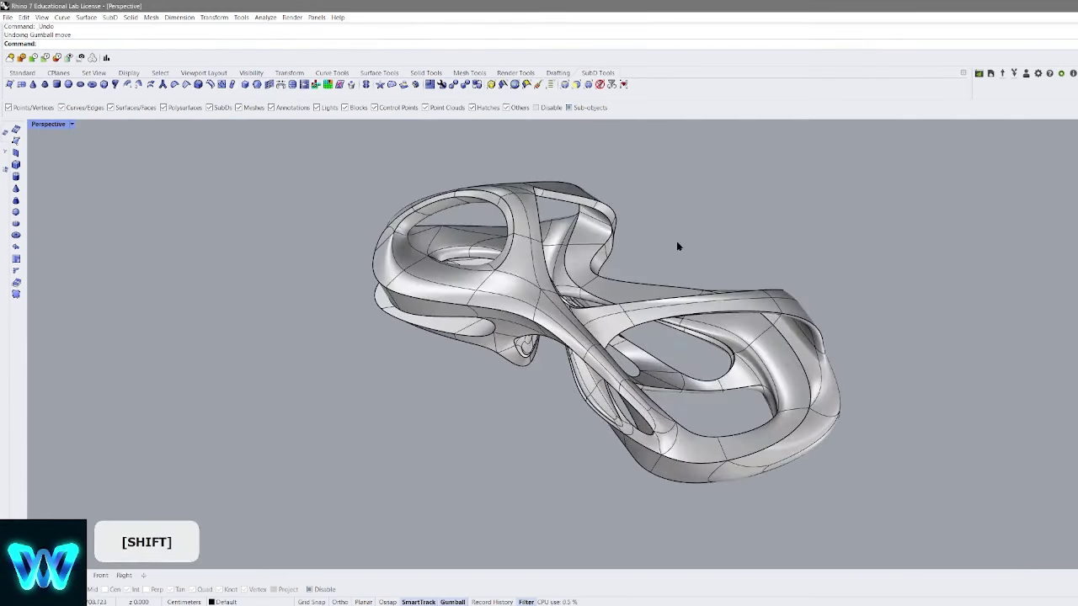
Test the sub-object filter by picking individual faces and an edge around the organic model's junction, clearing each selection
{"action": "left_click", "coordinate": [532, 285]}
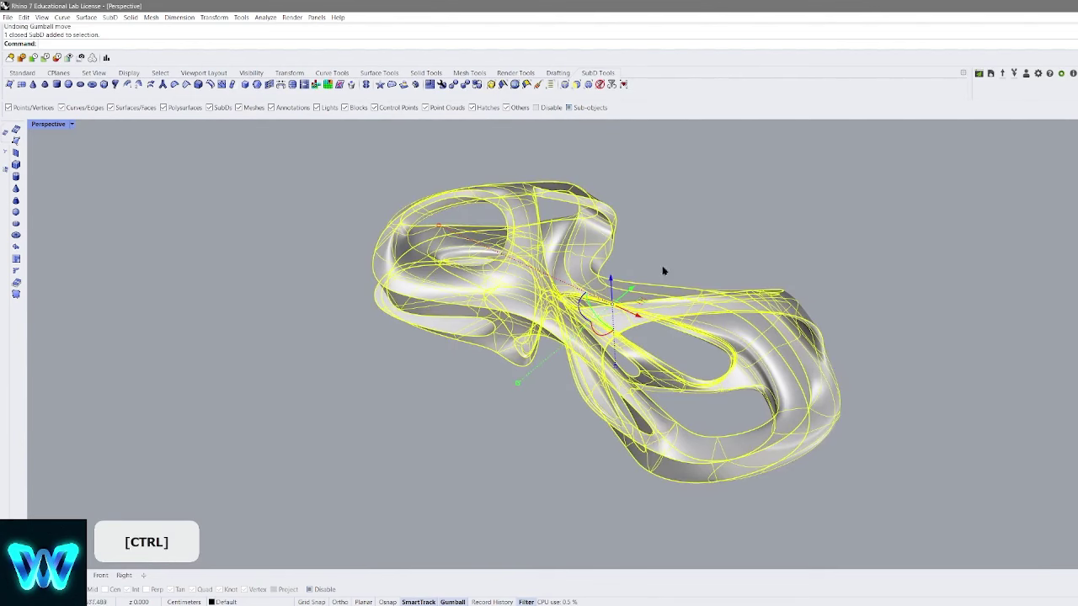
{"action": "left_click", "coordinate": [692, 249]}
{"action": "scroll", "coordinate": [521, 273], "scroll_direction": "up", "scroll_amount": 6}
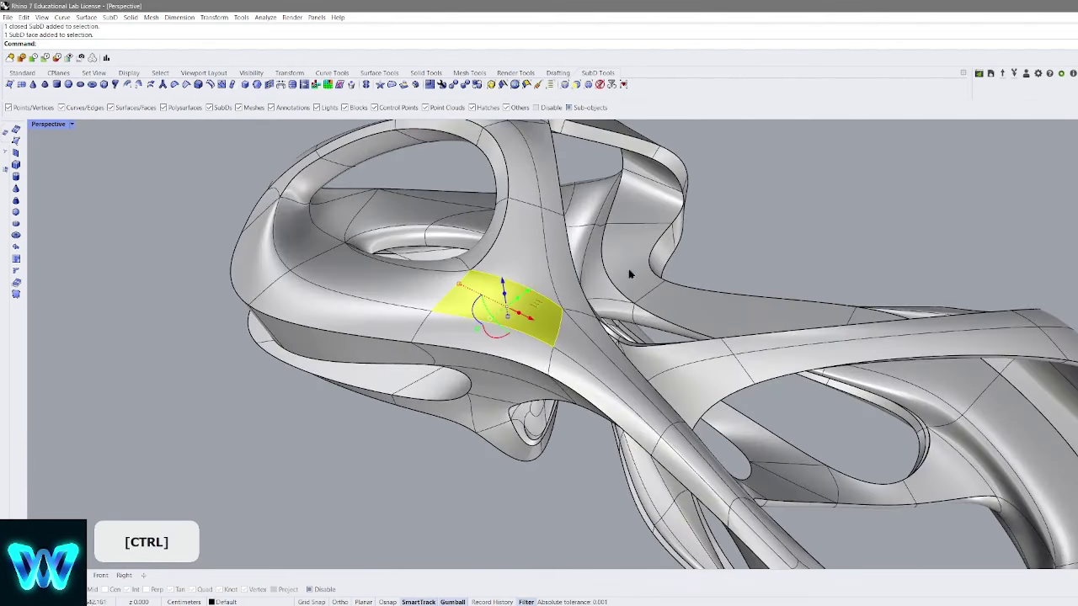
{"action": "left_click", "coordinate": [733, 197]}
{"action": "left_click", "coordinate": [520, 288], "text": "ctrl+shift"}
{"action": "left_click", "coordinate": [674, 260]}
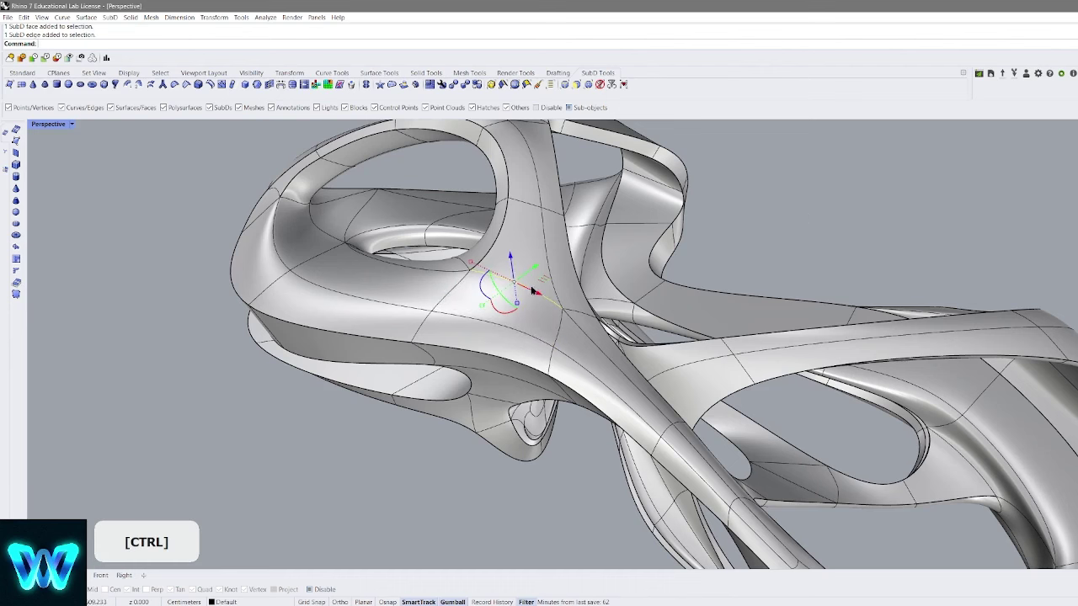
{"action": "left_click", "coordinate": [531, 209], "text": "ctrl+shift"}
{"action": "left_click", "coordinate": [691, 259]}
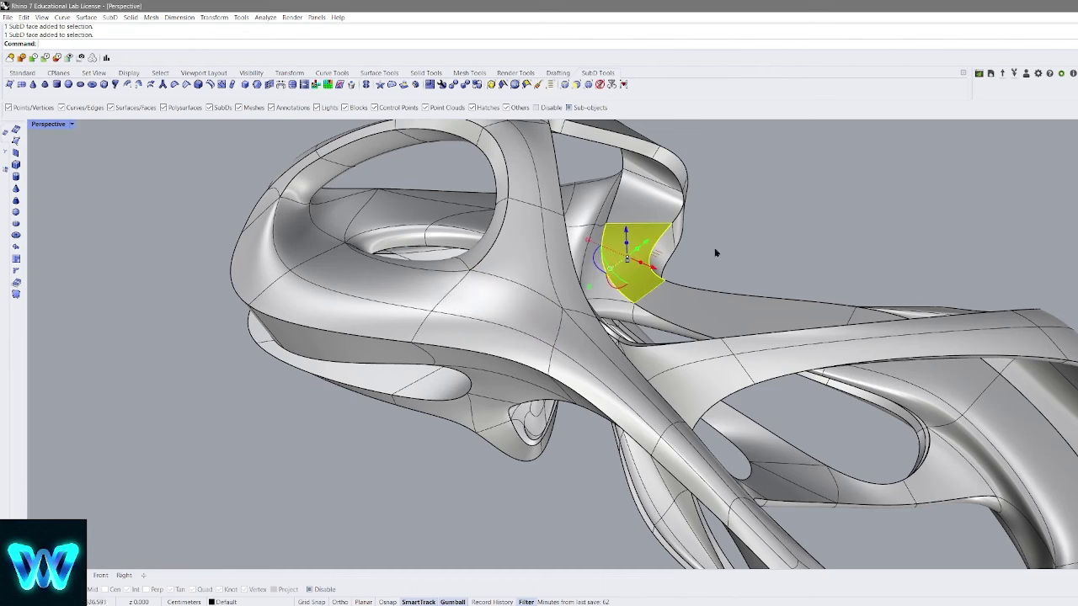
{"action": "scroll", "coordinate": [587, 302], "scroll_direction": "down", "scroll_amount": 4}
{"action": "left_click", "coordinate": [759, 231]}
{"action": "scroll", "coordinate": [658, 291], "scroll_direction": "down", "scroll_amount": 4}
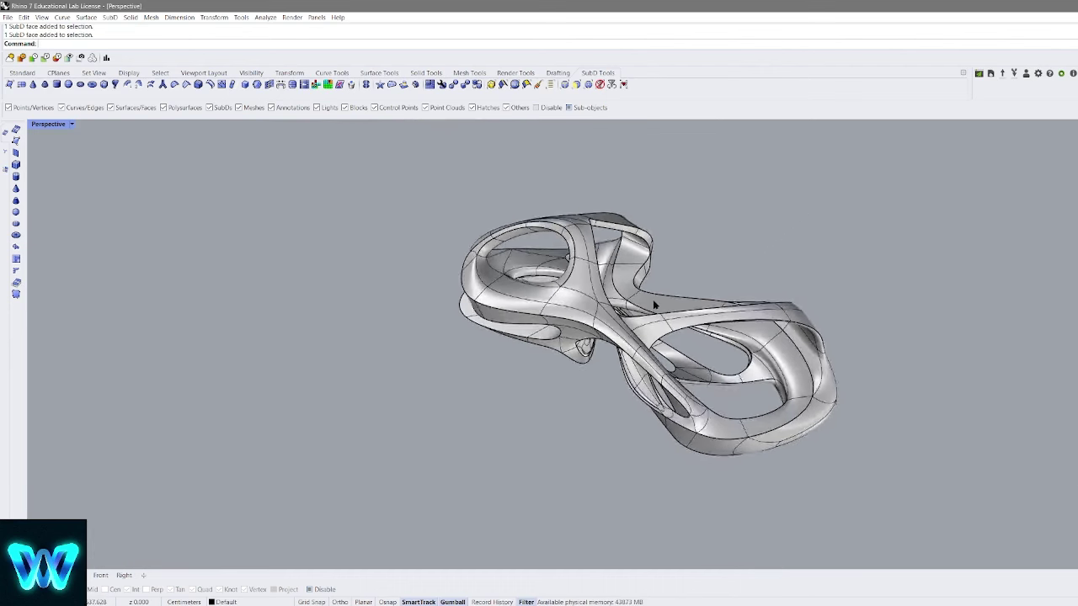
{"action": "right_click_drag", "start_coordinate": [655, 306], "coordinate": [583, 156]}
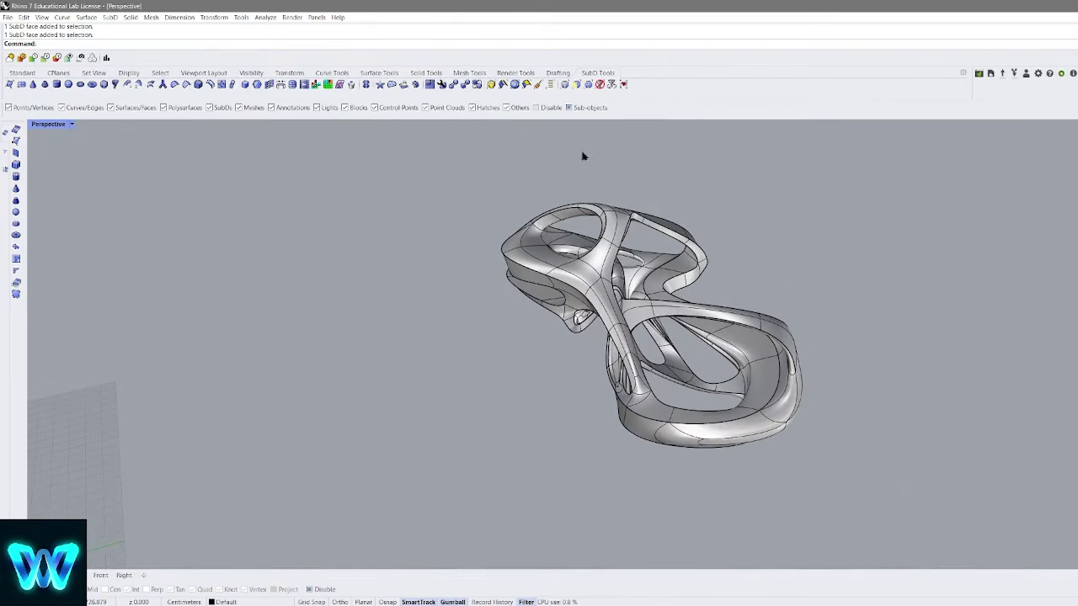
Turn off the sub-objects option in the selection filter and return to the empty grid
{"action": "left_click", "coordinate": [569, 108]}
{"action": "right_click_drag", "start_coordinate": [560, 312], "coordinate": [615, 233], "text": "shift"}
{"action": "scroll", "coordinate": [733, 240], "scroll_direction": "down", "scroll_amount": 4}
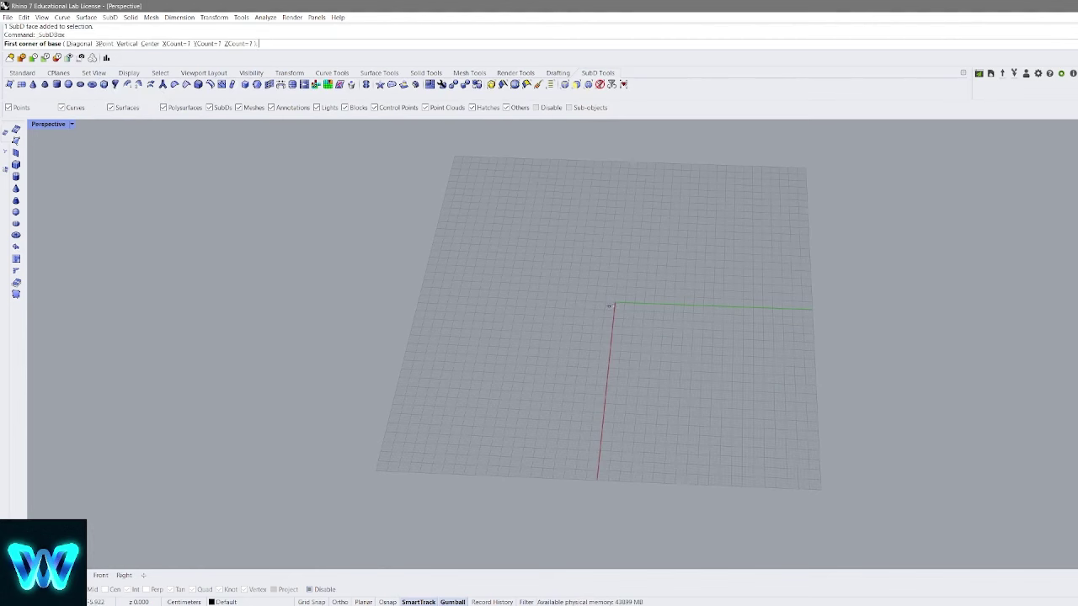
Create a SubD box on the grid, switch the SubD display to flat, and delete the box
{"action": "left_click", "coordinate": [718, 180]}
{"action": "right_click_drag", "start_coordinate": [705, 236], "coordinate": [593, 347], "text": "shift"}
{"action": "scroll", "coordinate": [654, 286], "scroll_direction": "up", "scroll_amount": 5}
{"action": "key", "text": "Tab"}
{"action": "left_click", "coordinate": [731, 268]}
{"action": "key", "text": "Delete"}
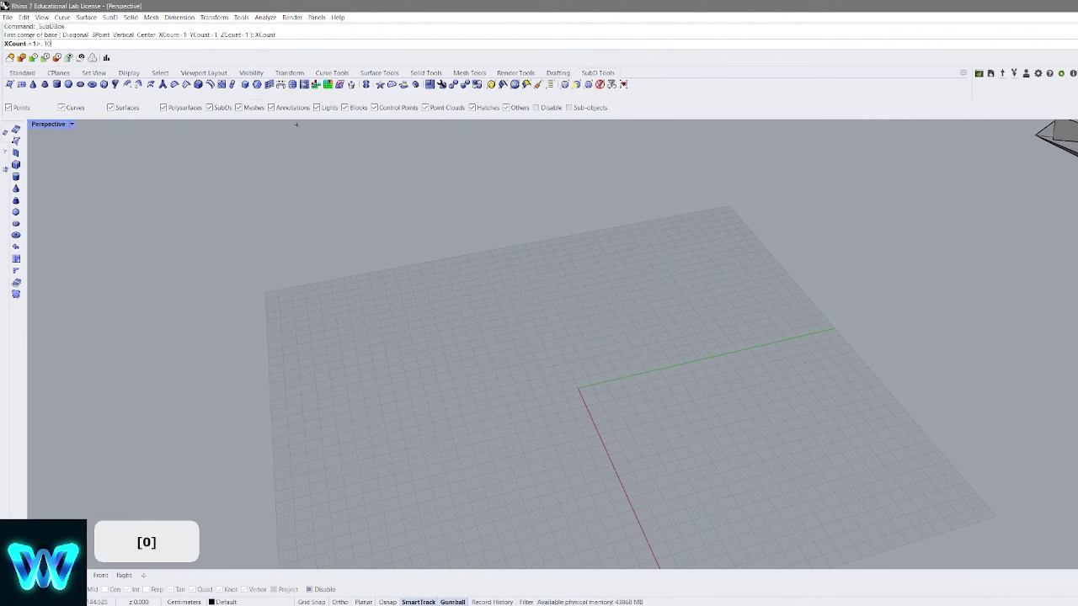
Create a SubD box on the grid with X, Y and Z counts of 10
{"action": "key", "text": "Return"}
{"action": "type", "text": "10"}
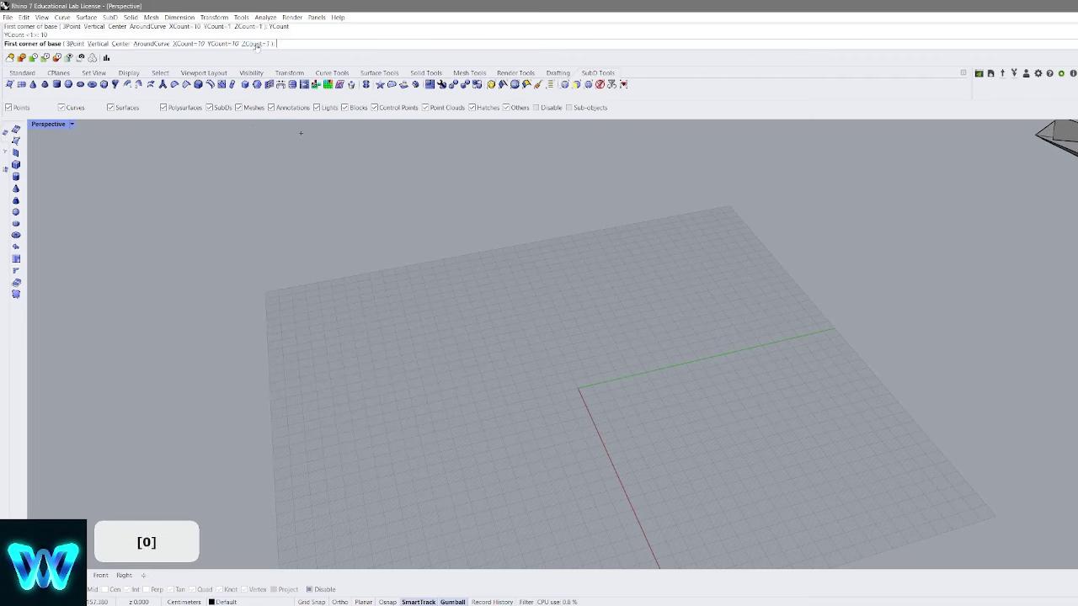
{"action": "left_click", "coordinate": [256, 44]}
{"action": "type", "text": "10"}
{"action": "left_click", "coordinate": [479, 301]}
{"action": "left_click", "coordinate": [731, 387], "text": "shift"}
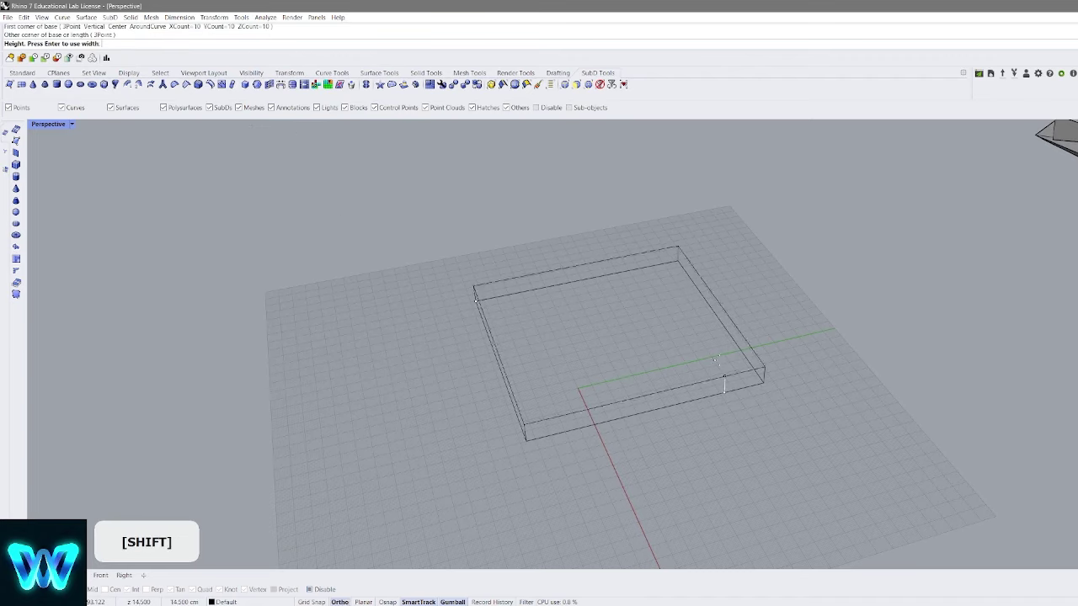
{"action": "left_click", "coordinate": [727, 233]}
Switch the dense SubD box to smooth display, examine its faces from several sides, and delete it
{"action": "key", "text": "Tab"}
{"action": "right_click_drag", "start_coordinate": [727, 234], "coordinate": [611, 295]}
{"action": "scroll", "coordinate": [604, 197], "scroll_direction": "up", "scroll_amount": 4}
{"action": "right_click_drag", "start_coordinate": [604, 197], "coordinate": [512, 243]}
{"action": "scroll", "coordinate": [768, 183], "scroll_direction": "up", "scroll_amount": 3}
{"action": "scroll", "coordinate": [686, 240], "scroll_direction": "down", "scroll_amount": 8}
{"action": "scroll", "coordinate": [654, 272], "scroll_direction": "down", "scroll_amount": 4}
{"action": "scroll", "coordinate": [627, 264], "scroll_direction": "up", "scroll_amount": 5}
{"action": "left_click", "coordinate": [615, 261]}
{"action": "key", "text": "Delete"}
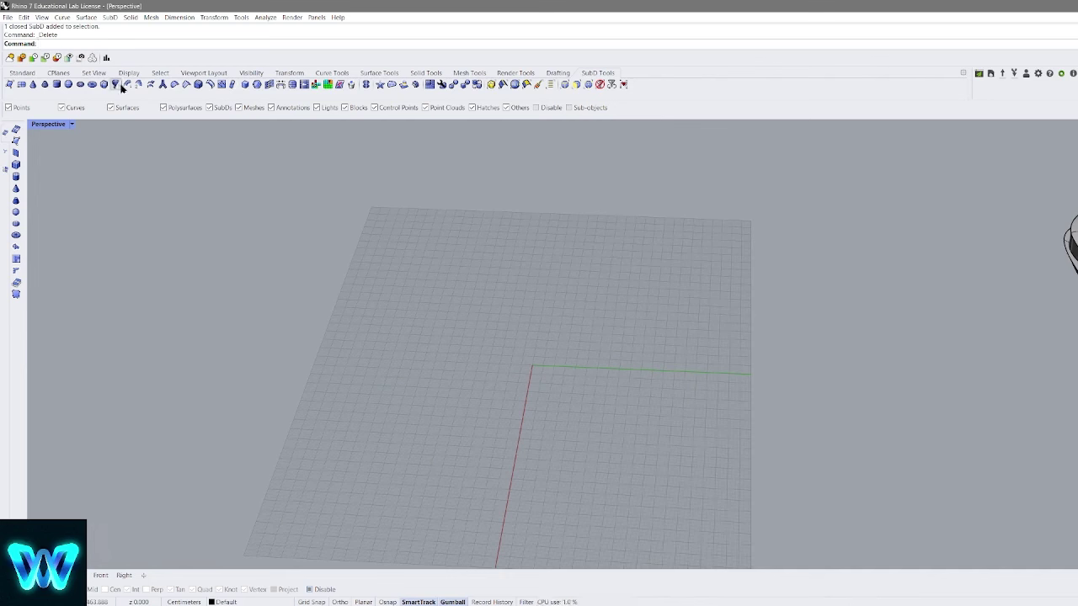
{"action": "right_click_drag", "start_coordinate": [574, 250], "coordinate": [579, 219], "text": "shift"}
{"action": "scroll", "coordinate": [579, 226], "scroll_direction": "down", "scroll_amount": 4}
{"action": "right_click_drag", "start_coordinate": [624, 265], "coordinate": [663, 310]}
{"action": "mouse_move", "coordinate": [663, 311]}
{"action": "right_mouse_down", "text": "shift"}
{"action": "mouse_move", "coordinate": [694, 338]}
{"action": "mouse_move", "coordinate": [683, 255]}
{"action": "mouse_move", "coordinate": [789, 207]}
{"action": "mouse_move", "coordinate": [753, 281]}
{"action": "mouse_move", "coordinate": [645, 317]}
{"action": "mouse_move", "coordinate": [632, 336]}
{"action": "right_mouse_up", "text": "shift"}
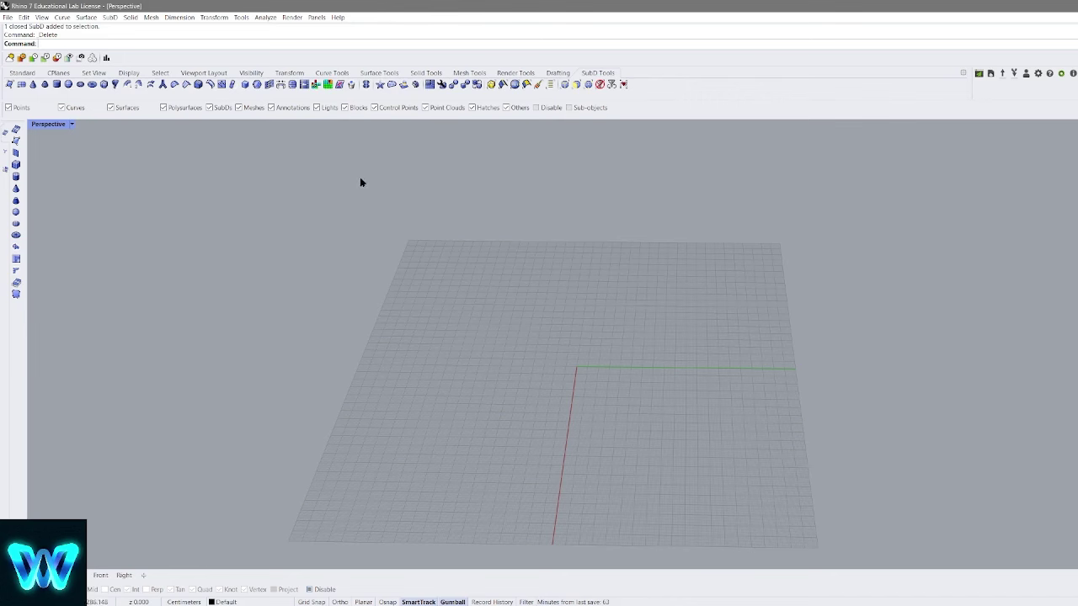
{"action": "right_click_drag", "start_coordinate": [712, 294], "coordinate": [663, 276]}
{"action": "scroll", "coordinate": [705, 267], "scroll_direction": "down", "scroll_amount": 4}
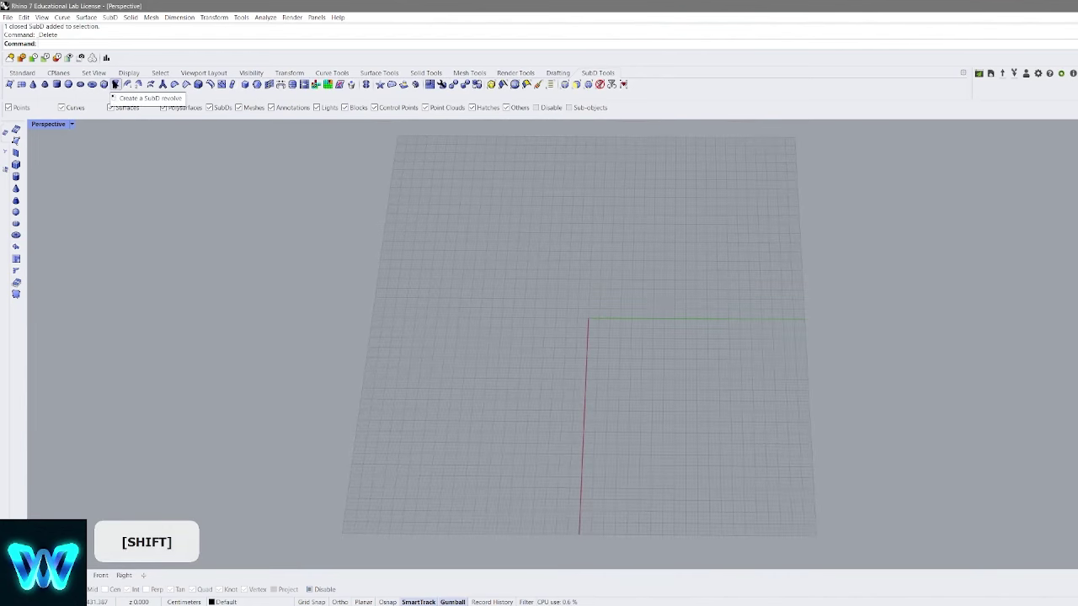
{"action": "right_click_drag", "start_coordinate": [659, 311], "coordinate": [549, 221]}
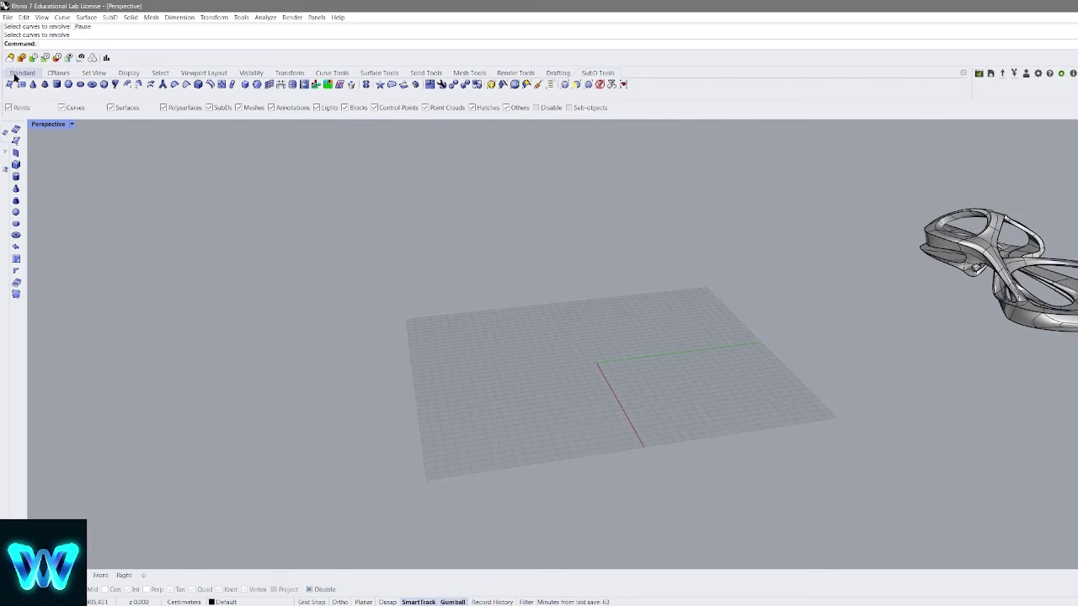
Draw an open S-shaped degree 3 control point curve on the grid, beside the origin
{"action": "left_click", "coordinate": [14, 74]}
{"action": "left_click", "coordinate": [17, 142]}
{"action": "right_click_drag", "start_coordinate": [361, 233], "coordinate": [470, 293]}
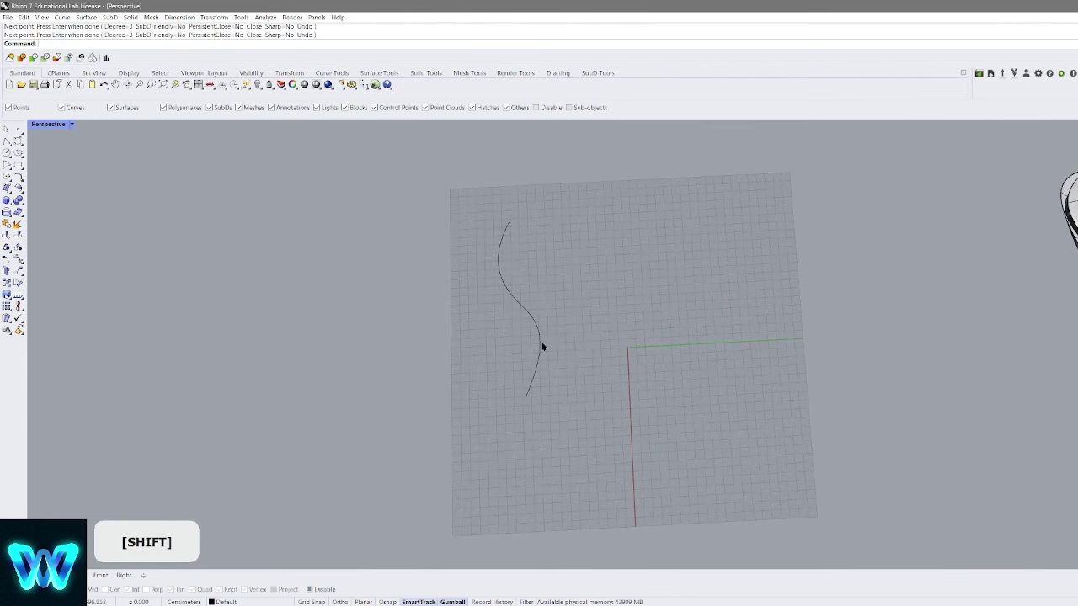
{"action": "right_click_drag", "start_coordinate": [570, 260], "coordinate": [586, 316]}
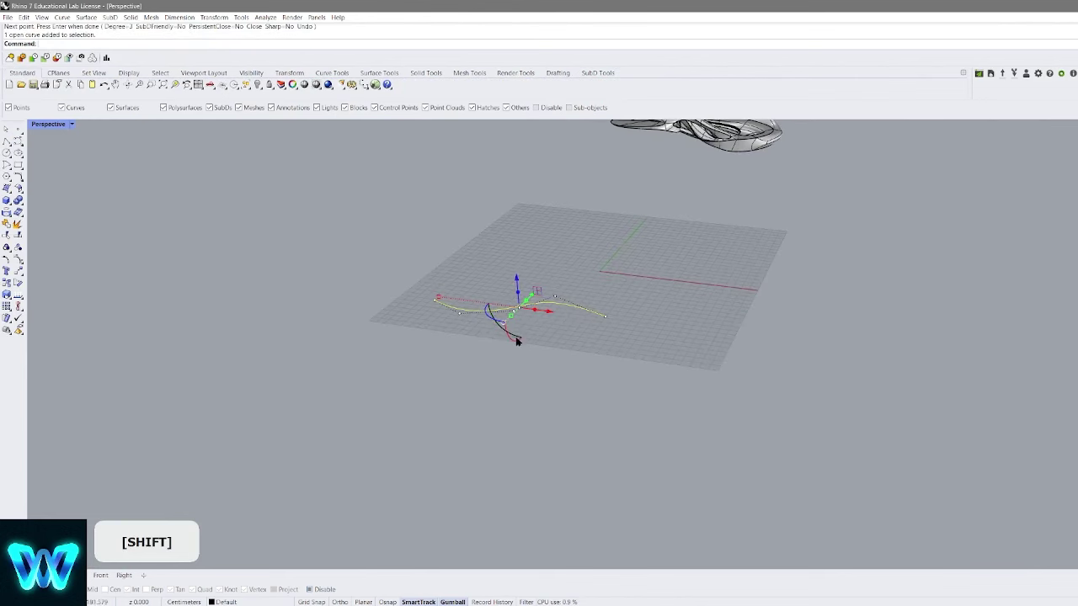
Rotate the S-shaped curve upright and raise it above the grid
{"action": "left_click_drag", "start_coordinate": [408, 314], "coordinate": [409, 313], "text": "shift"}
{"action": "right_click_drag", "start_coordinate": [608, 264], "coordinate": [541, 276]}
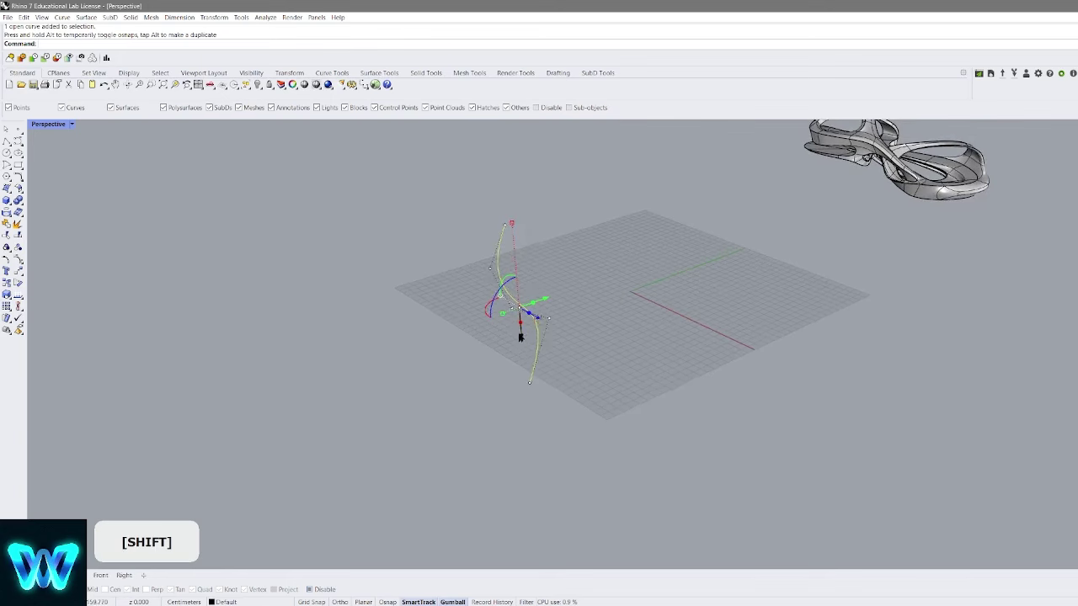
{"action": "left_click_drag", "start_coordinate": [516, 268], "coordinate": [515, 267]}
{"action": "middle_click", "coordinate": [575, 219]}
{"action": "right_click_drag", "start_coordinate": [759, 261], "coordinate": [482, 294]}
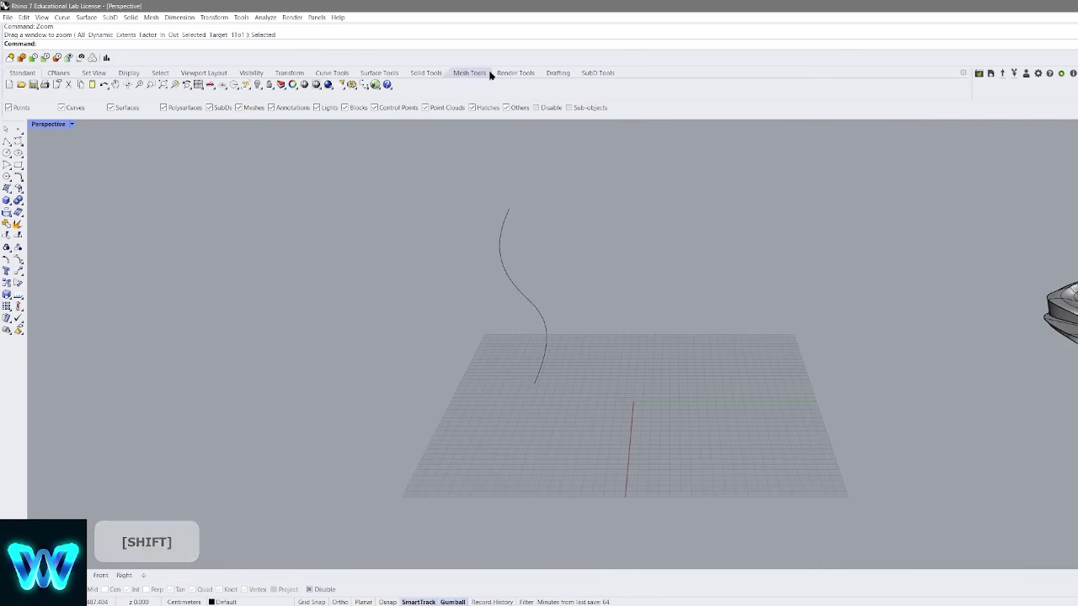
Revolve the upright S-shaped curve as a 10-segment SubD, with a horizontal axis ending near the curve's lower end
{"action": "left_click", "coordinate": [604, 73]}
{"action": "mouse_move", "coordinate": [566, 240]}
{"action": "right_mouse_down", "text": "shift"}
{"action": "mouse_move", "coordinate": [515, 231]}
{"action": "mouse_move", "coordinate": [551, 254]}
{"action": "right_mouse_up", "text": "shift"}
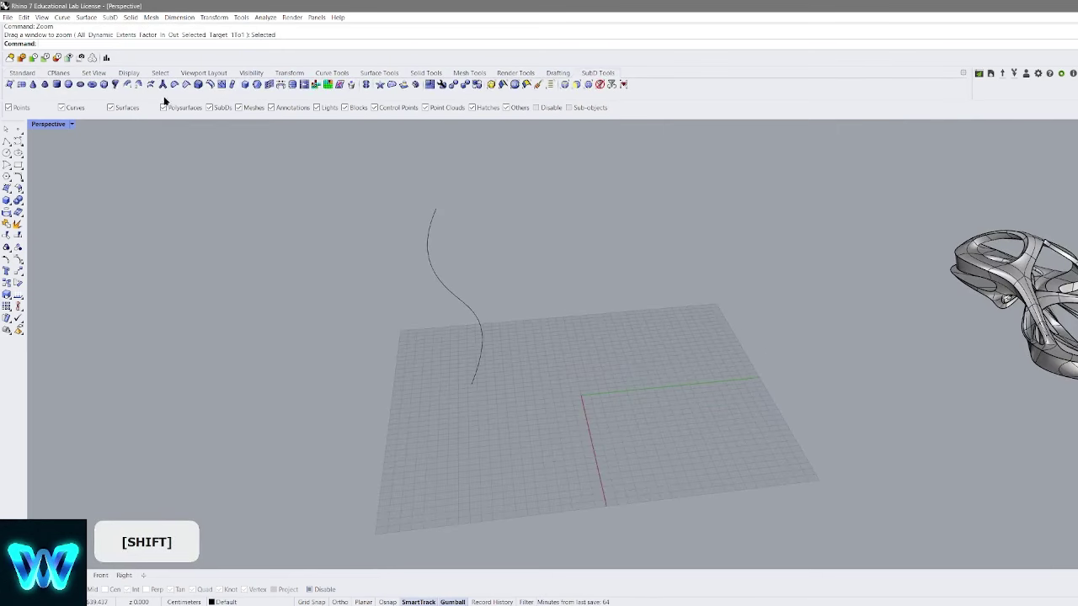
{"action": "left_click", "coordinate": [118, 86]}
{"action": "right_click_drag", "start_coordinate": [408, 243], "coordinate": [433, 264]}
{"action": "left_click", "coordinate": [433, 327]}
{"action": "right_click_drag", "start_coordinate": [487, 310], "coordinate": [513, 303]}
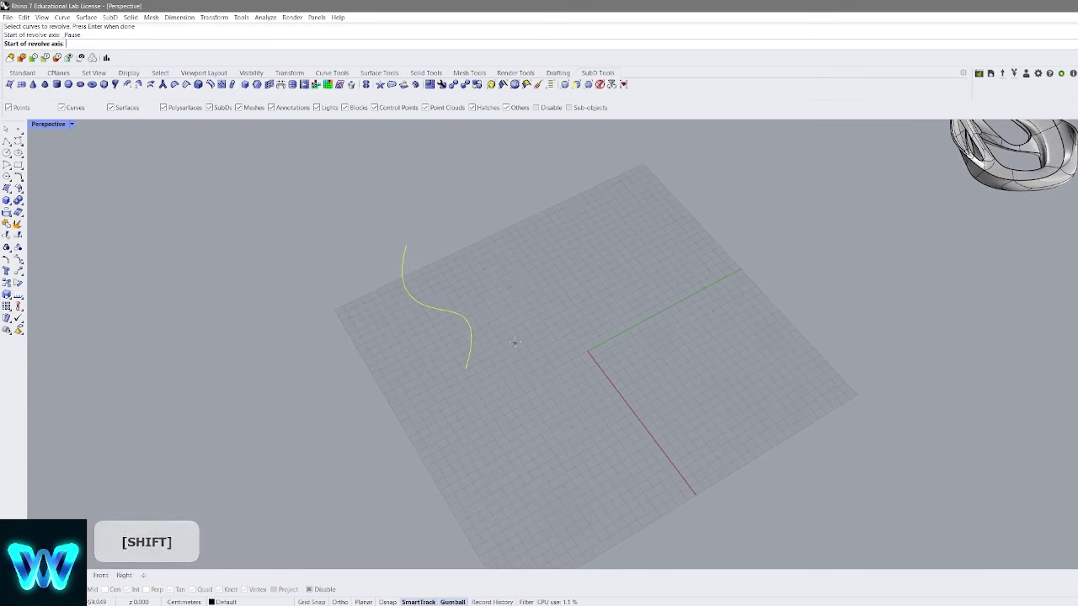
{"action": "left_click", "coordinate": [517, 337]}
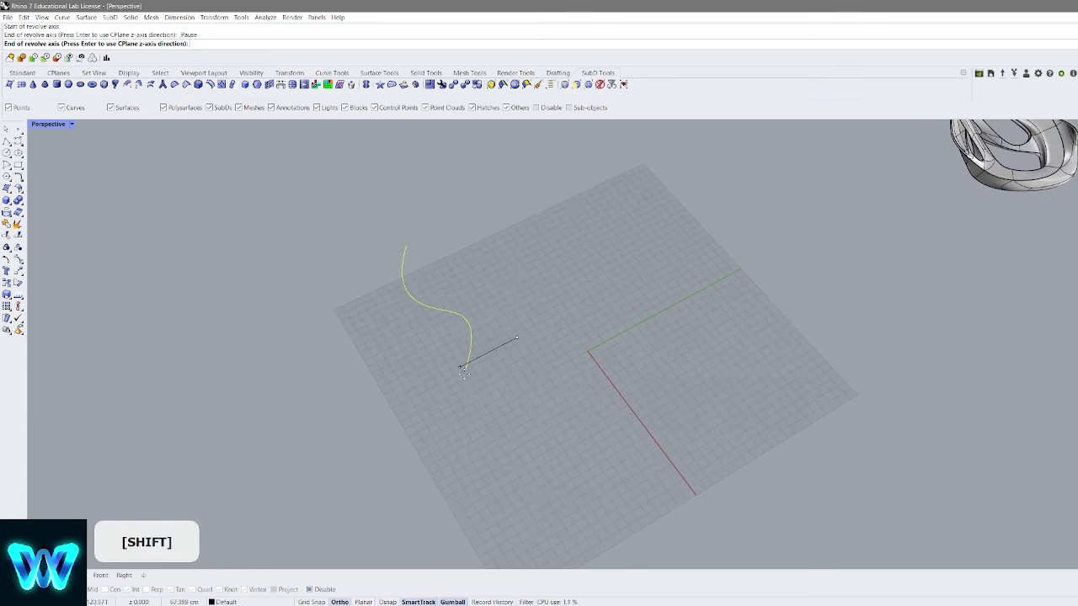
{"action": "left_click", "coordinate": [463, 368], "text": "shift"}
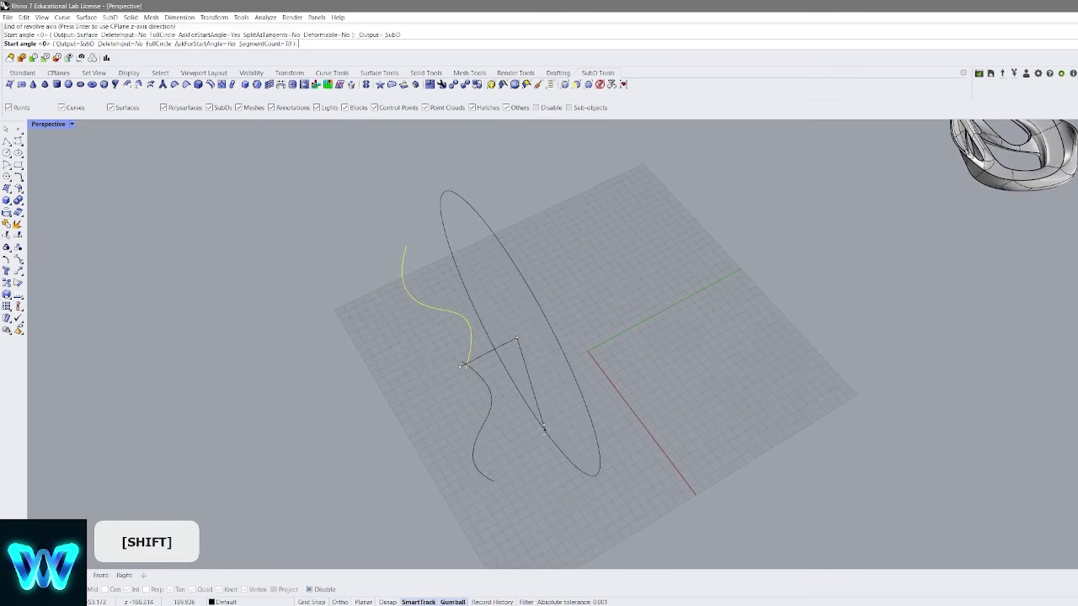
{"action": "left_click", "coordinate": [544, 430]}
{"action": "right_click_drag", "start_coordinate": [529, 404], "coordinate": [598, 348]}
{"action": "right_click", "coordinate": [558, 332]}
{"action": "scroll", "coordinate": [643, 262], "scroll_direction": "down", "scroll_amount": 5}
Delete the revolved SubD while keeping the S-shaped curve
{"action": "left_click", "coordinate": [587, 278]}
{"action": "left_click", "coordinate": [720, 268]}
{"action": "left_click", "coordinate": [598, 347]}
{"action": "key", "text": "Delete"}
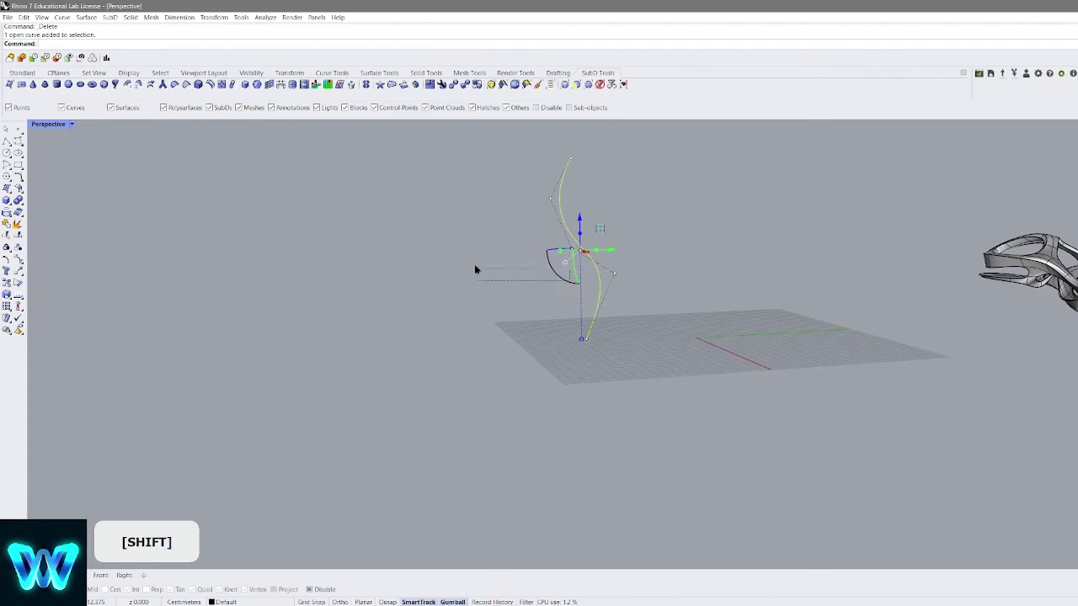
Rotate the S-shaped curve so it runs horizontally above the grid
{"action": "left_click_drag", "start_coordinate": [455, 206], "coordinate": [455, 206], "text": "shift"}
{"action": "right_click_drag", "start_coordinate": [704, 233], "coordinate": [622, 267]}
{"action": "left_click", "coordinate": [629, 255]}
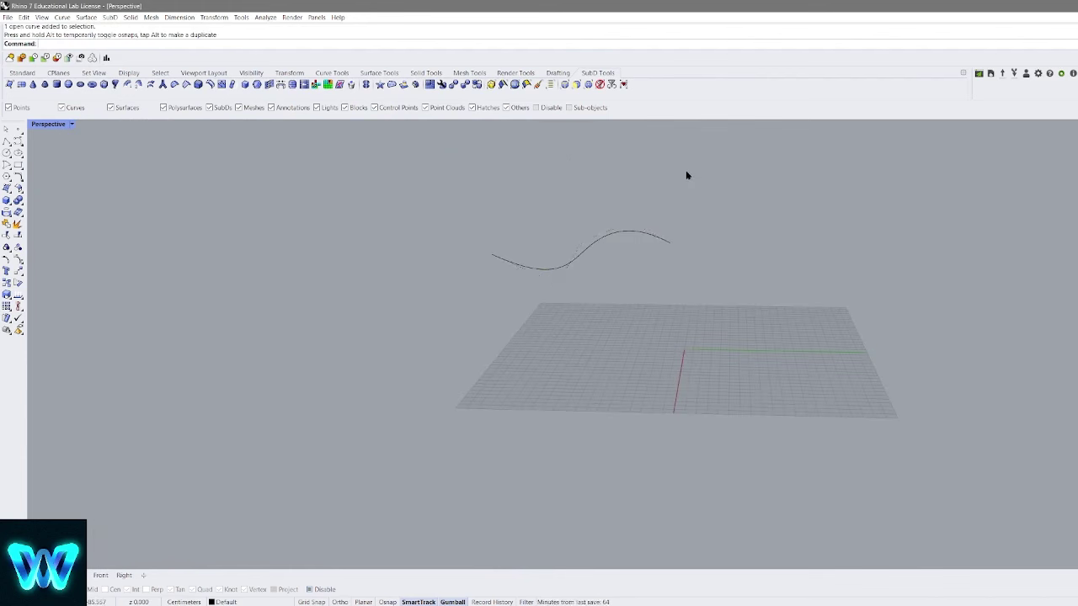
Revolve the horizontal S-shaped curve partway as a 10-segment SubD, with a horizontal axis starting at the curve's left end
{"action": "key", "text": "alt"}
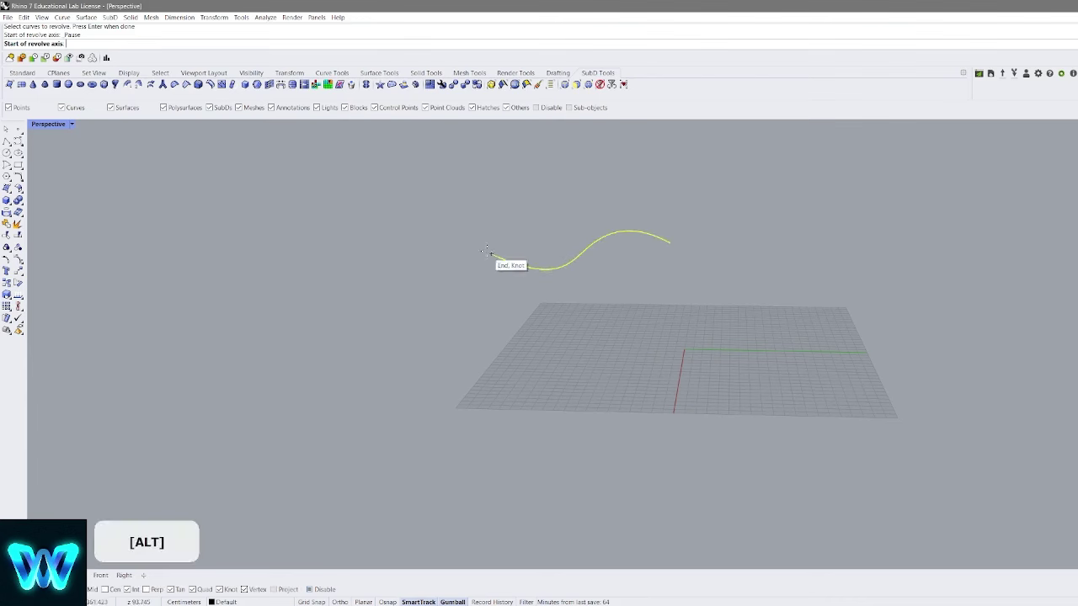
{"action": "right_click", "coordinate": [517, 285]}
{"action": "left_click", "coordinate": [452, 303]}
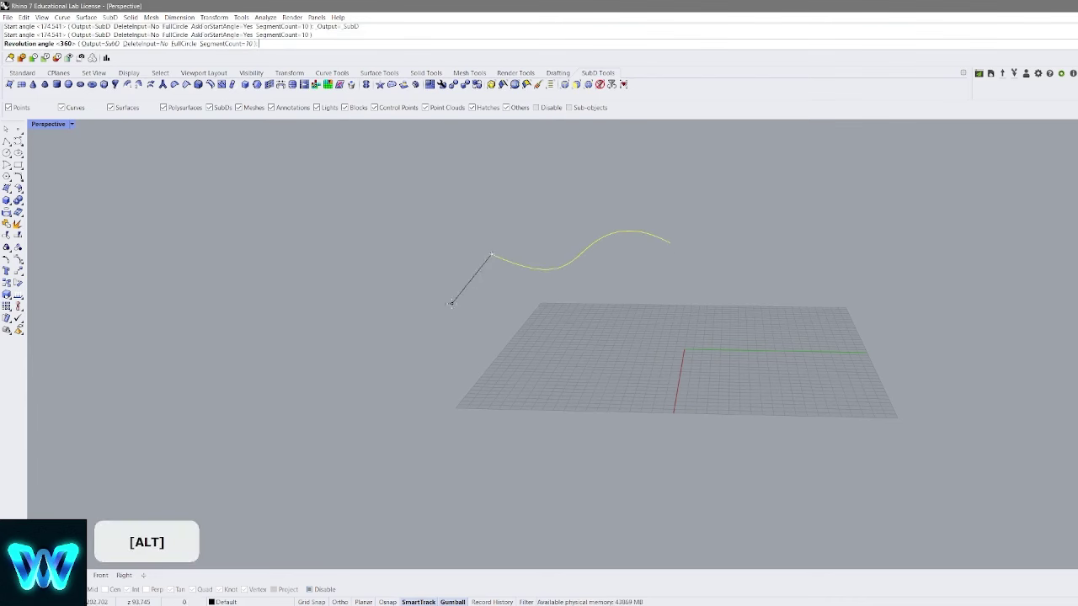
{"action": "right_click_drag", "start_coordinate": [534, 284], "coordinate": [507, 389]}
{"action": "right_click_drag", "start_coordinate": [691, 212], "coordinate": [669, 258], "text": "shift"}
{"action": "scroll", "coordinate": [668, 263], "scroll_direction": "down", "scroll_amount": 3}
{"action": "right_click_drag", "start_coordinate": [670, 313], "coordinate": [748, 283]}
{"action": "key", "text": "alt"}
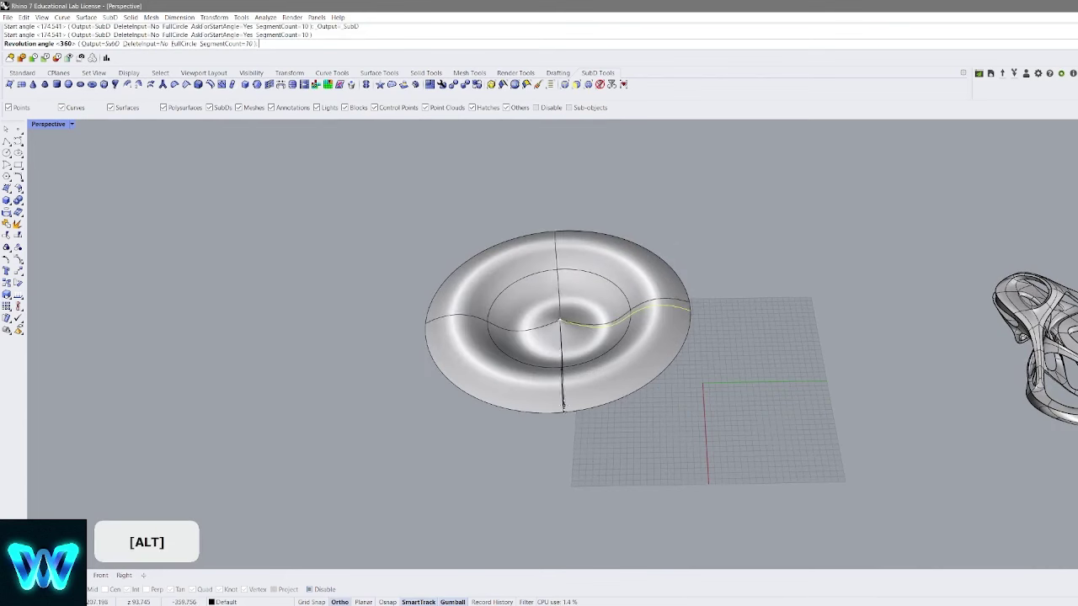
{"action": "left_click", "coordinate": [631, 315]}
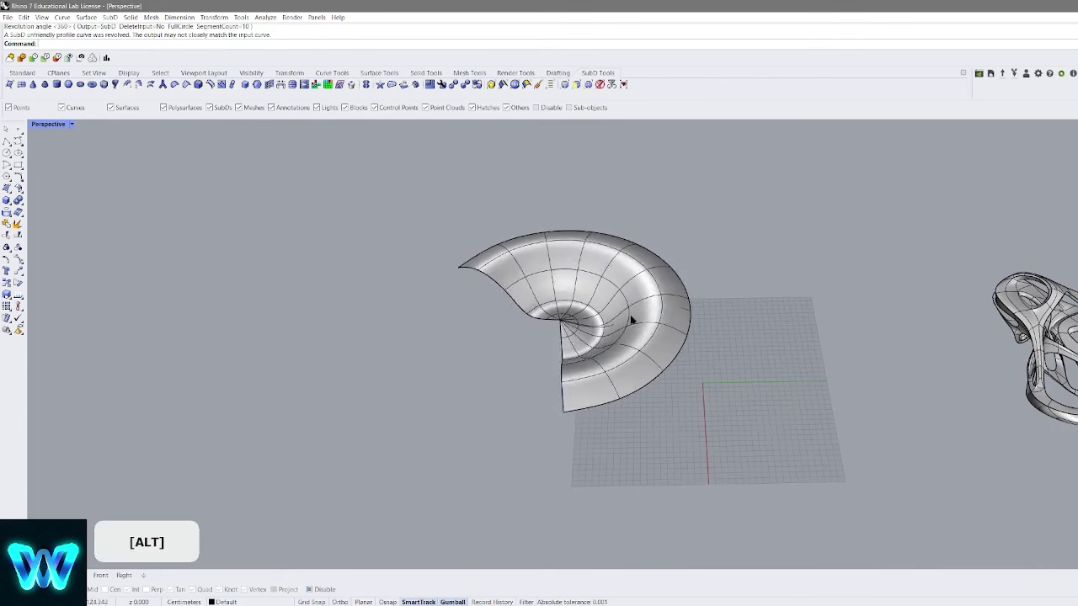
Delete the partially revolved SubD and the S-shaped profile curve
{"action": "right_click_drag", "start_coordinate": [630, 315], "coordinate": [544, 319]}
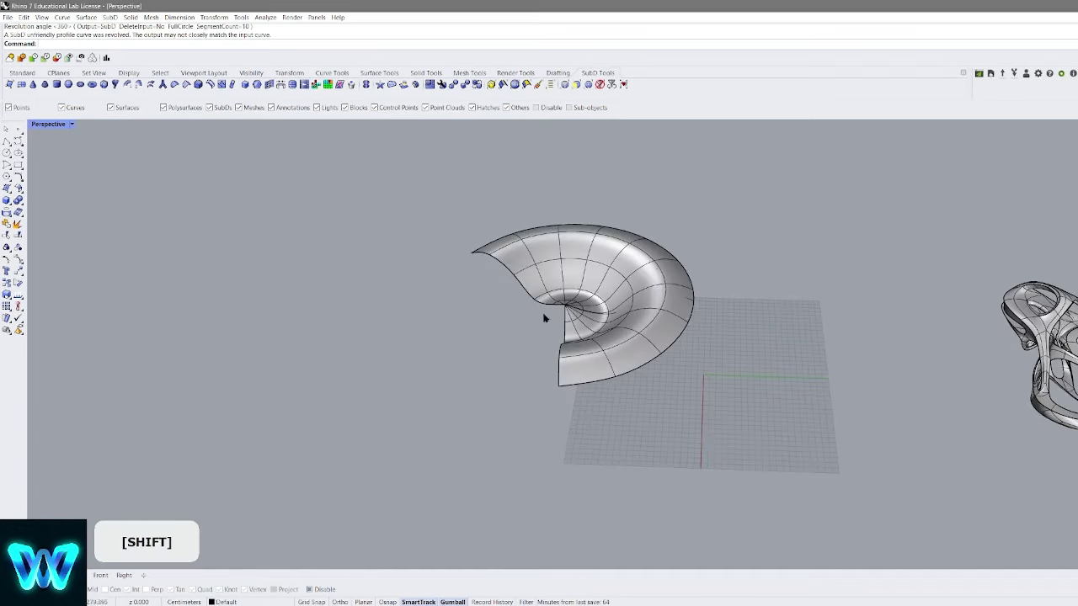
{"action": "scroll", "coordinate": [597, 268], "scroll_direction": "up", "scroll_amount": 5}
{"action": "mouse_move", "coordinate": [597, 270]}
{"action": "right_mouse_down"}
{"action": "mouse_move", "coordinate": [592, 316]}
{"action": "mouse_move", "coordinate": [604, 262]}
{"action": "right_mouse_up"}
{"action": "scroll", "coordinate": [572, 295], "scroll_direction": "down", "scroll_amount": 4}
{"action": "left_click", "coordinate": [606, 260]}
{"action": "key", "text": "Delete"}
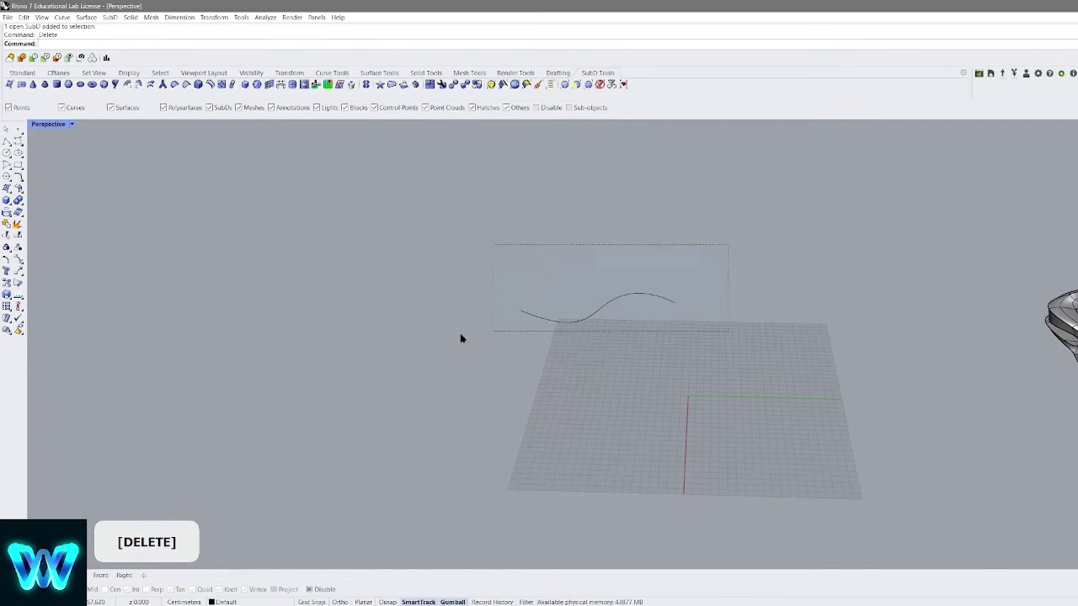
{"action": "key", "text": "Delete"}
Draw a short straight curve with two control points near the grid's far left corner
{"action": "right_click_drag", "start_coordinate": [741, 331], "coordinate": [556, 275], "text": "shift"}
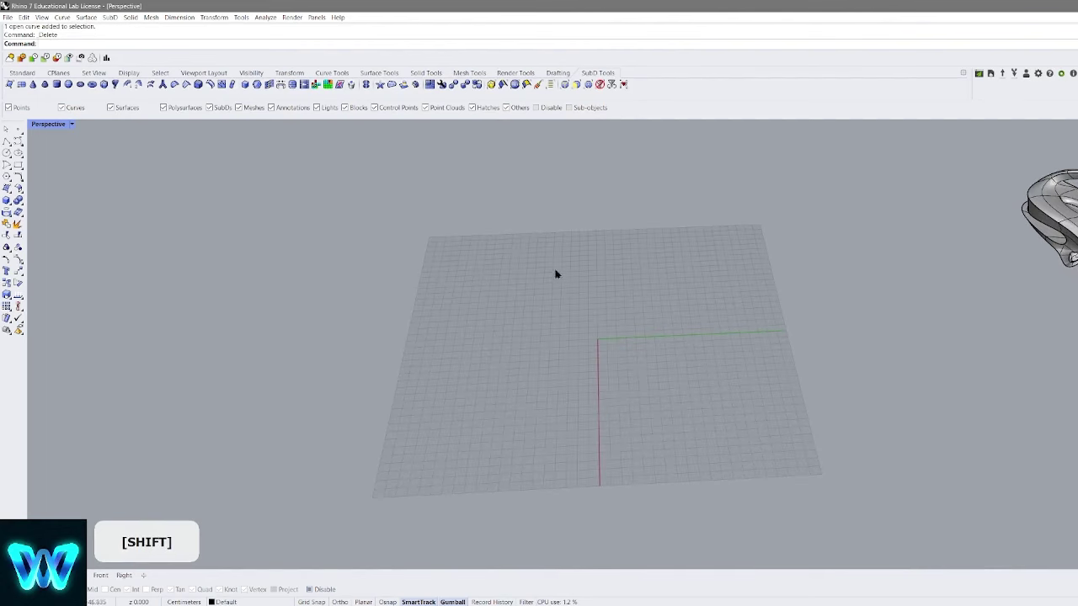
{"action": "right_click_drag", "start_coordinate": [553, 226], "coordinate": [502, 207], "text": "shift"}
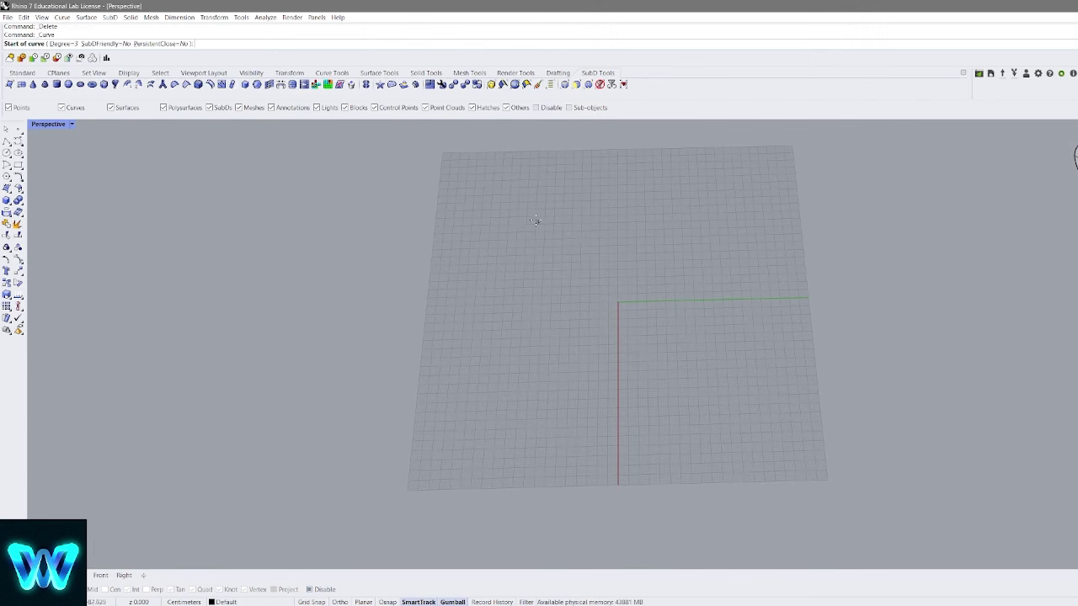
{"action": "mouse_move", "coordinate": [535, 221]}
{"action": "right_mouse_down", "text": "shift"}
{"action": "mouse_move", "coordinate": [526, 236]}
{"action": "mouse_move", "coordinate": [523, 222]}
{"action": "right_mouse_up", "text": "shift"}
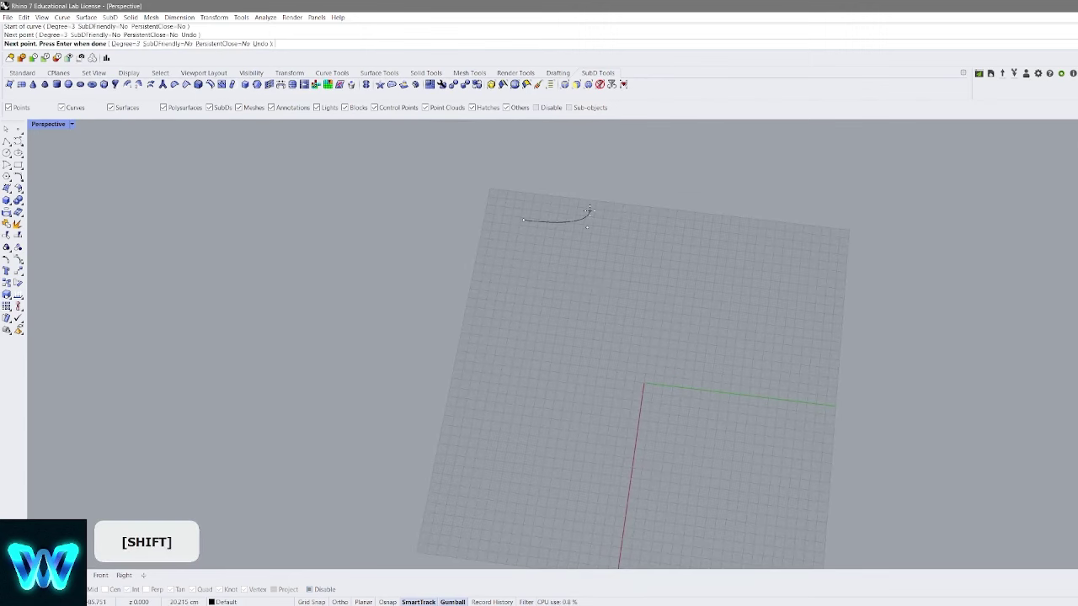
{"action": "right_click", "coordinate": [593, 219]}
{"action": "right_click_drag", "start_coordinate": [591, 254], "coordinate": [674, 212], "text": "shift"}
Draw a long S-shaped curve from the left end of the short straight curve across the grid toward its near edge
{"action": "right_click", "coordinate": [558, 206]}
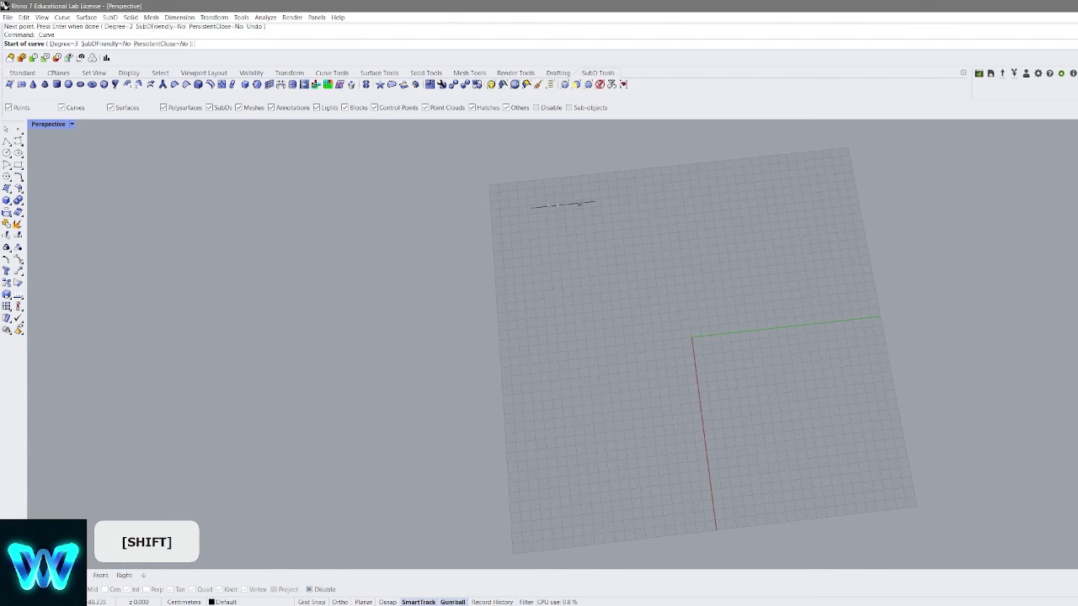
{"action": "left_click", "coordinate": [531, 206]}
{"action": "left_click", "coordinate": [542, 349]}
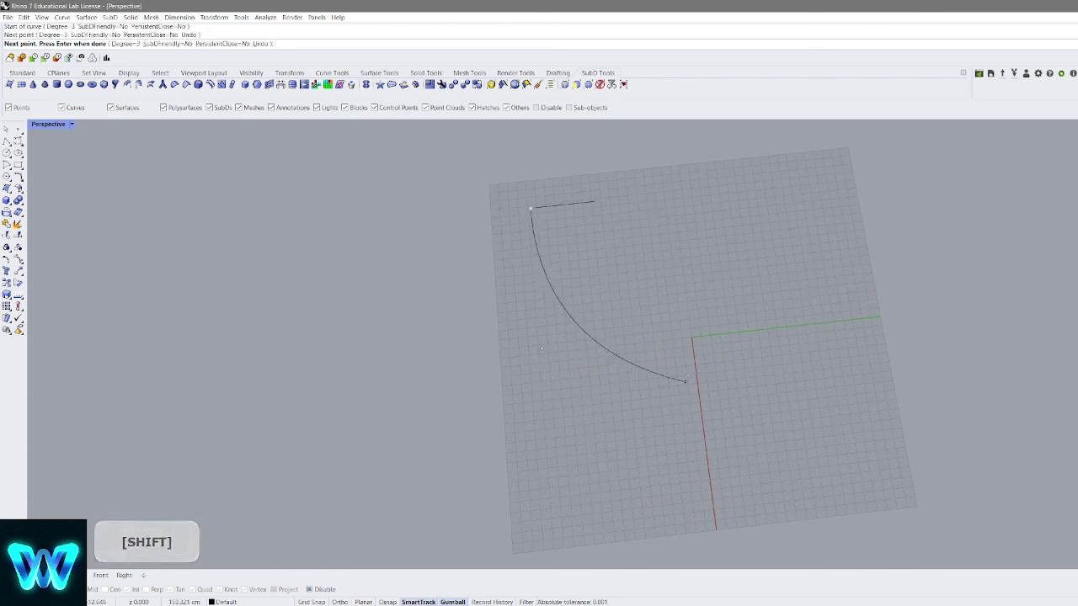
{"action": "left_click", "coordinate": [687, 378]}
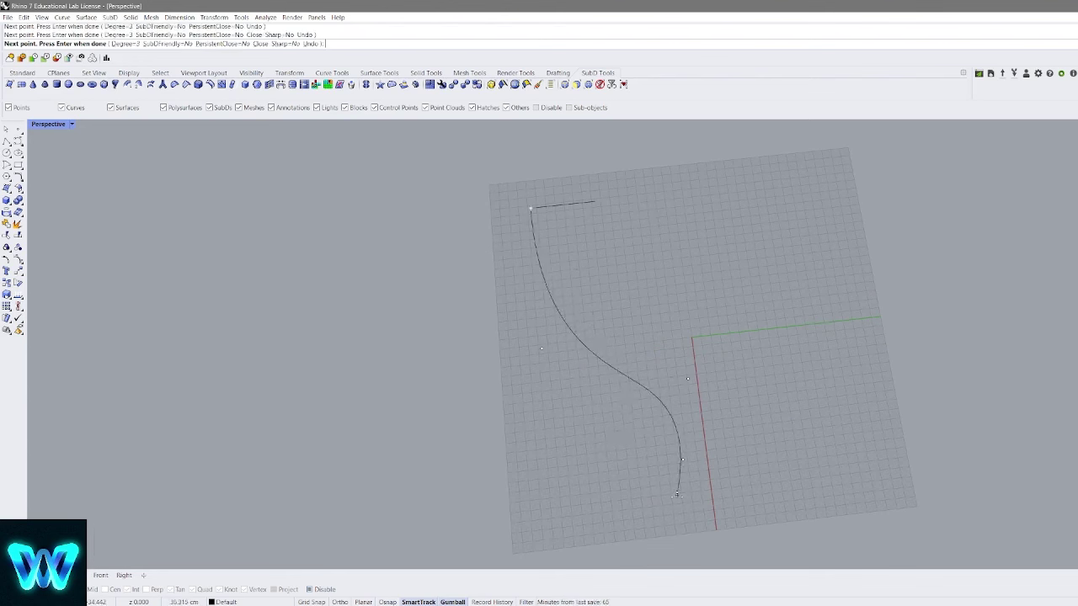
{"action": "right_click", "coordinate": [650, 528]}
{"action": "right_click_drag", "start_coordinate": [667, 472], "coordinate": [679, 394], "text": "shift"}
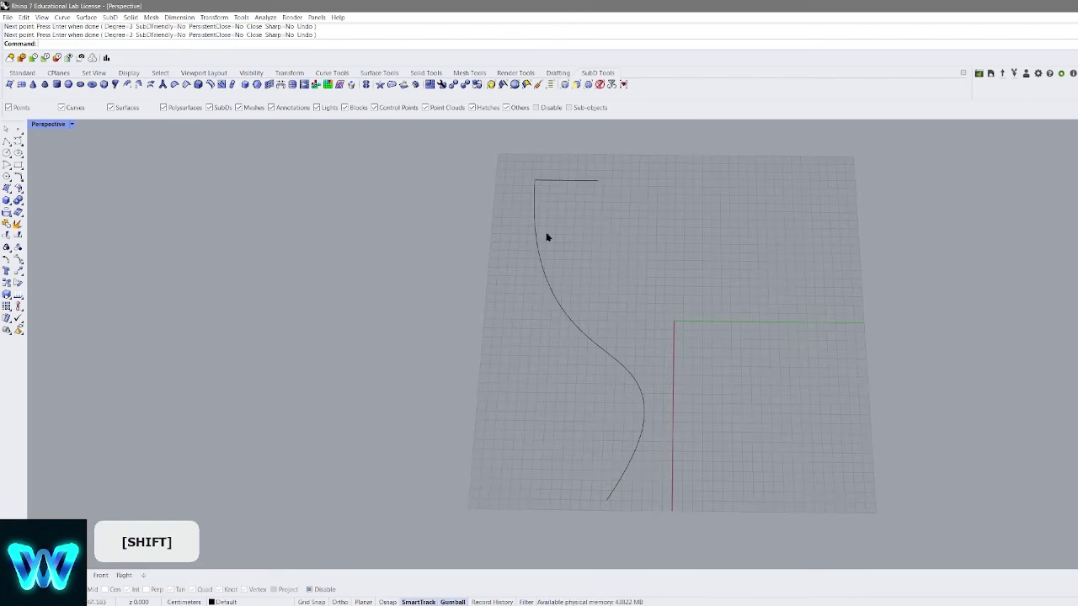
Preview a one-rail SubD sweep of the short line along the S-shaped curve, trying Roadlike before returning to Freeform
{"action": "left_click", "coordinate": [130, 84]}
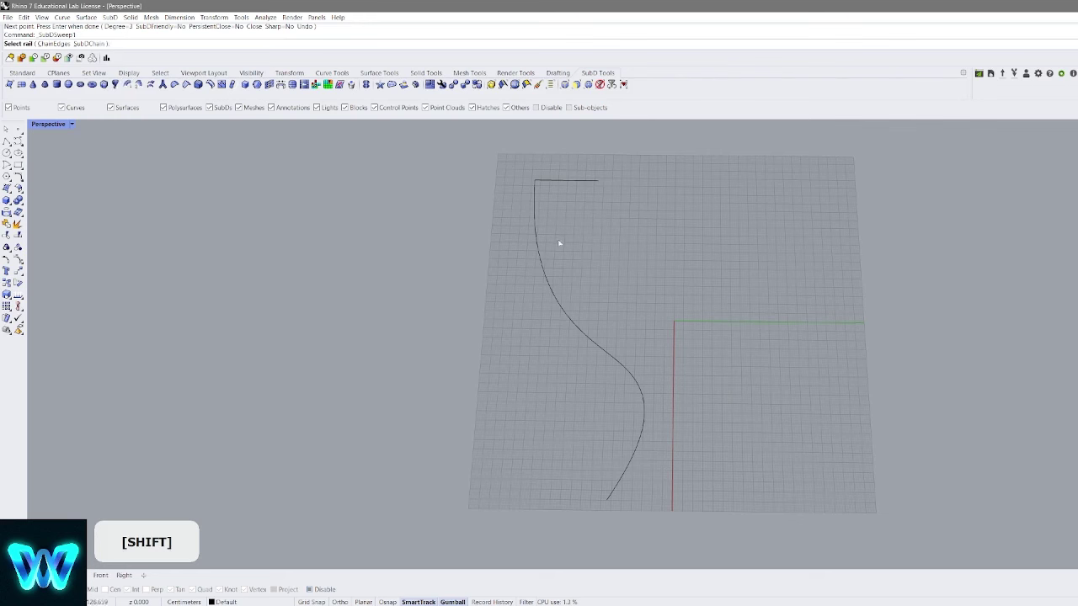
{"action": "left_click", "coordinate": [543, 271]}
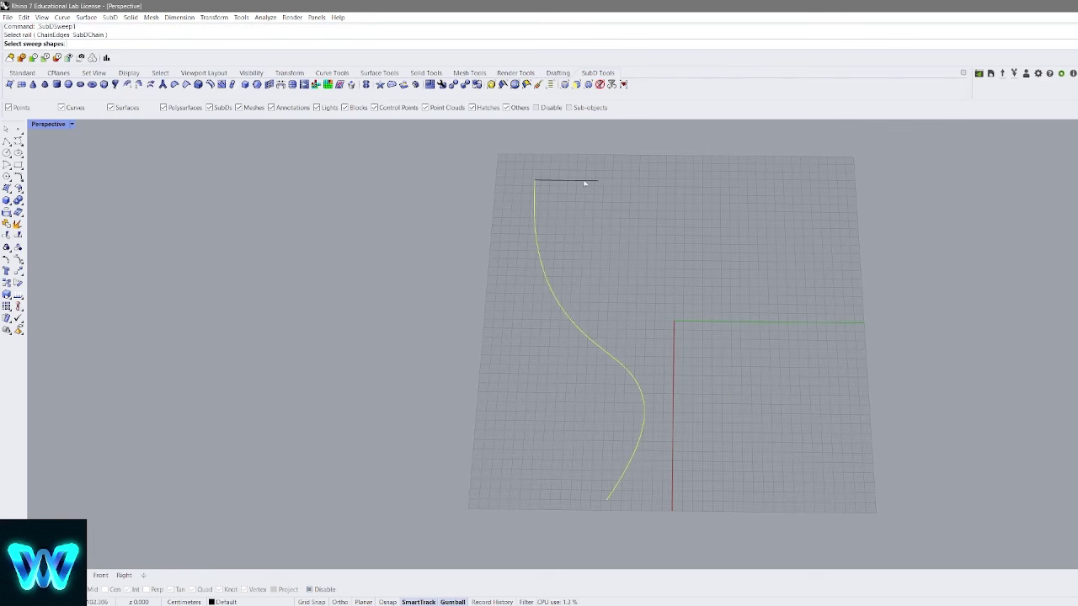
{"action": "scroll", "coordinate": [639, 279], "scroll_direction": "down", "scroll_amount": 3}
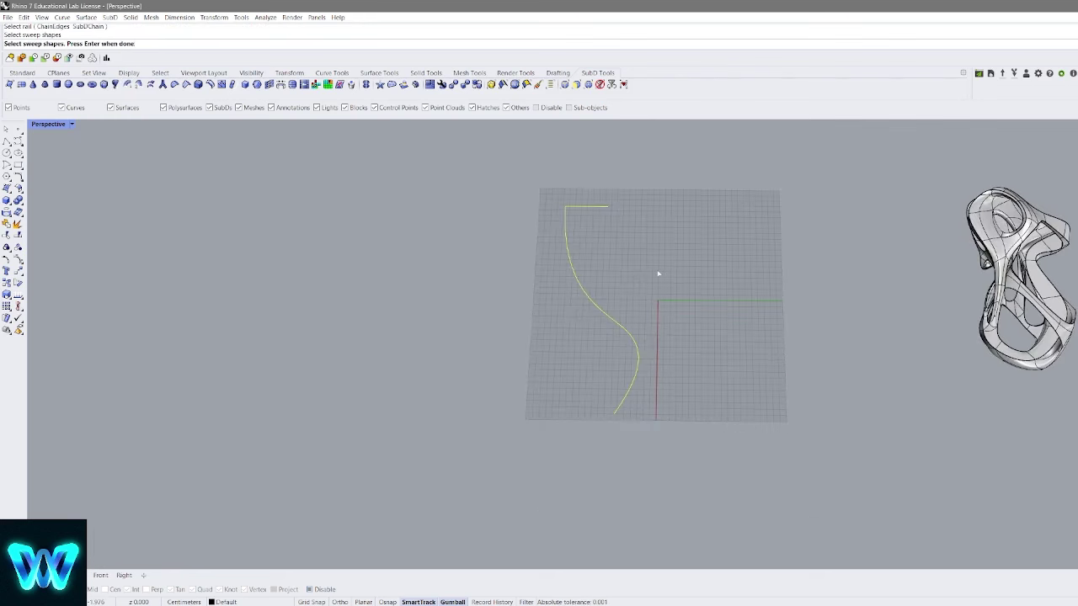
{"action": "right_click", "coordinate": [659, 274]}
{"action": "right_click_drag", "start_coordinate": [657, 272], "coordinate": [736, 253], "text": "shift"}
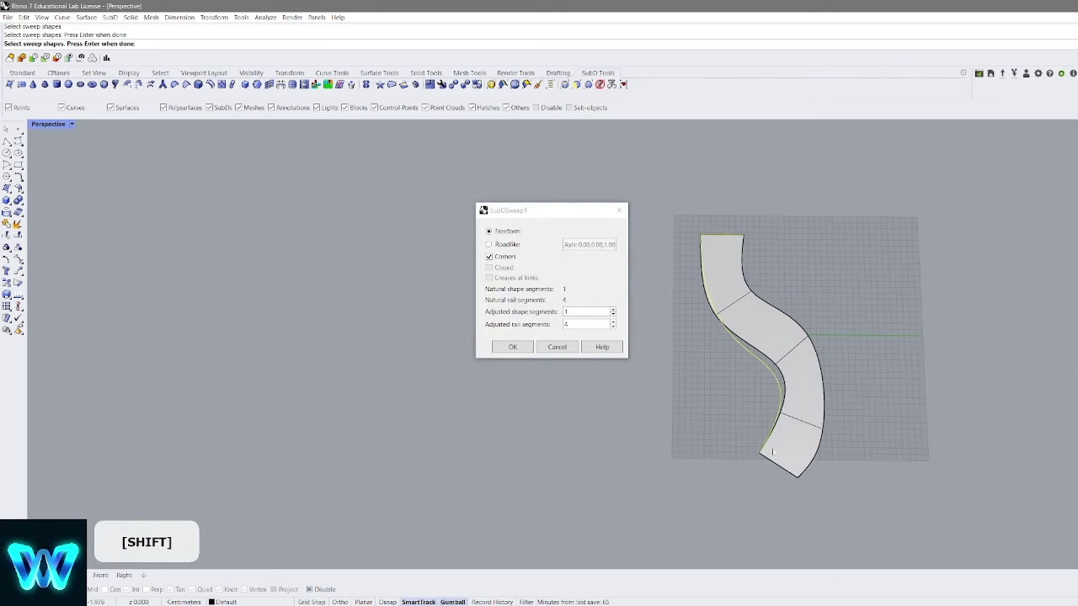
{"action": "scroll", "coordinate": [758, 313], "scroll_direction": "up", "scroll_amount": 4}
{"action": "right_click_drag", "start_coordinate": [763, 318], "coordinate": [782, 357]}
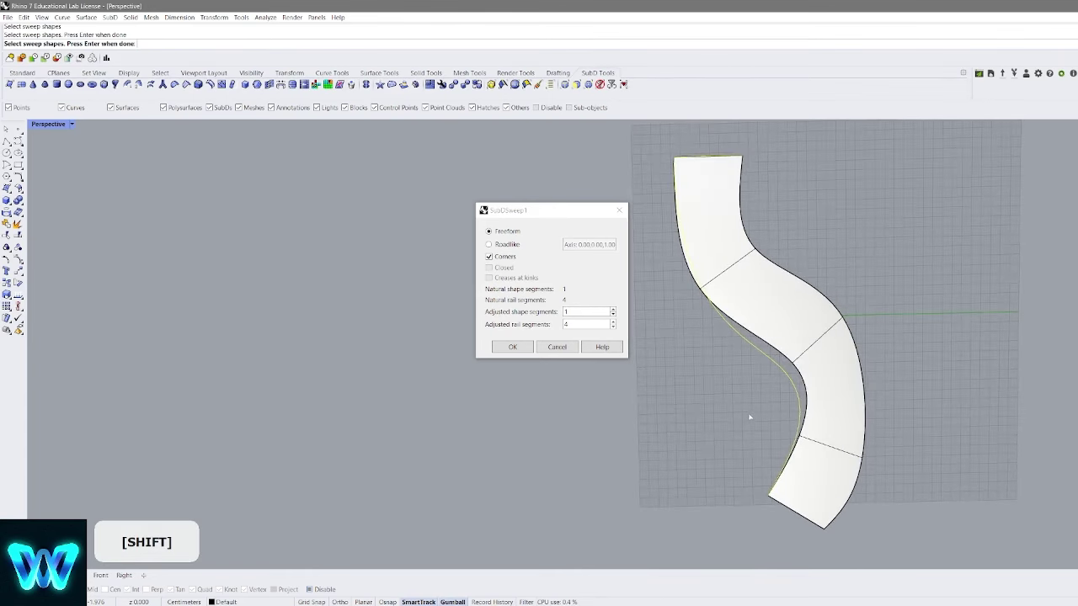
{"action": "left_click", "coordinate": [498, 246]}
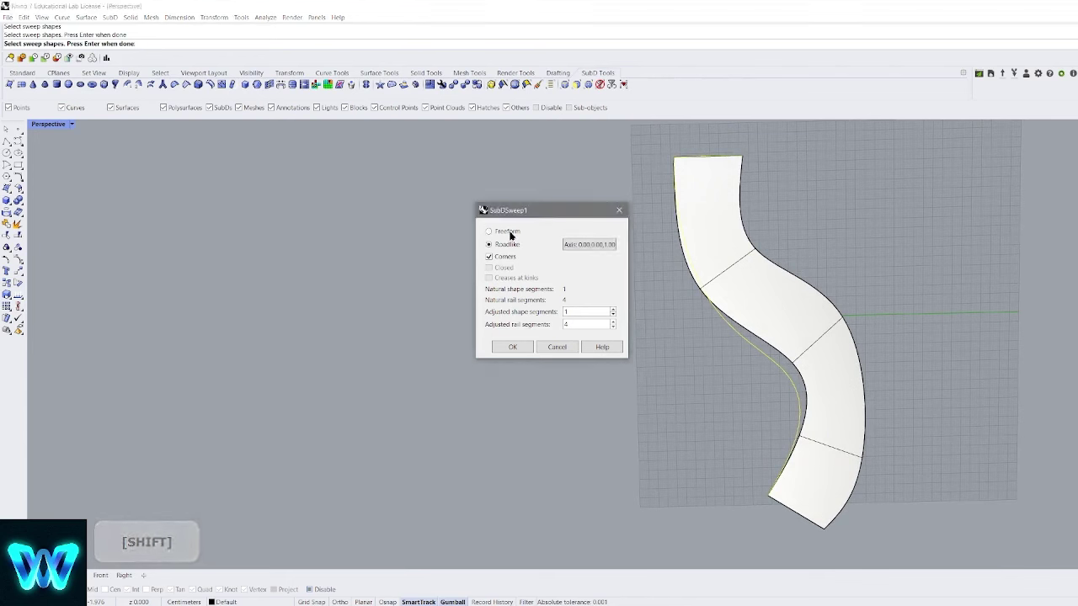
{"action": "left_click", "coordinate": [512, 234]}
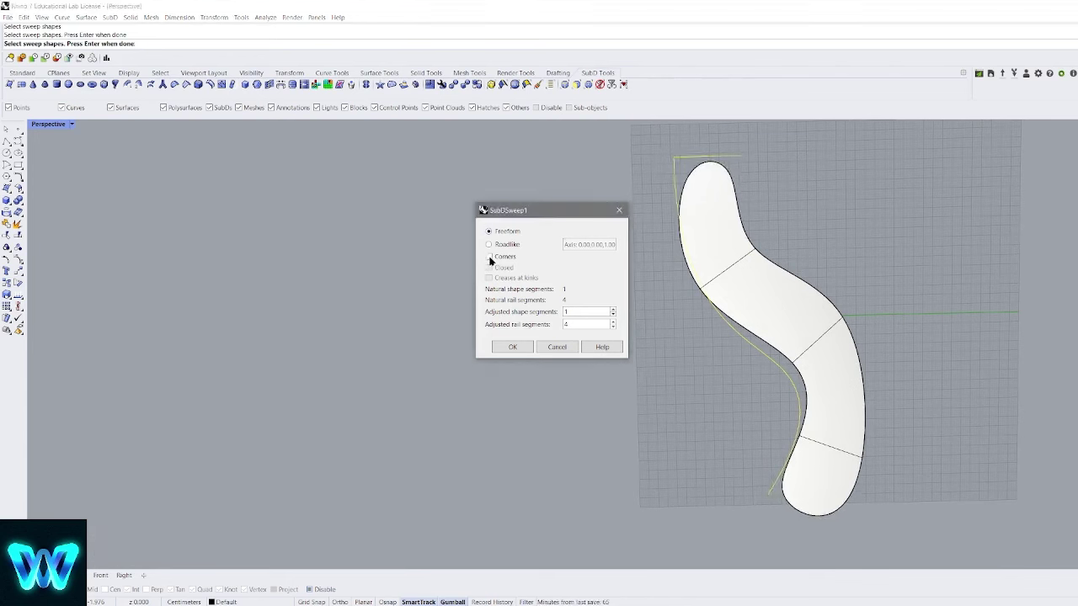
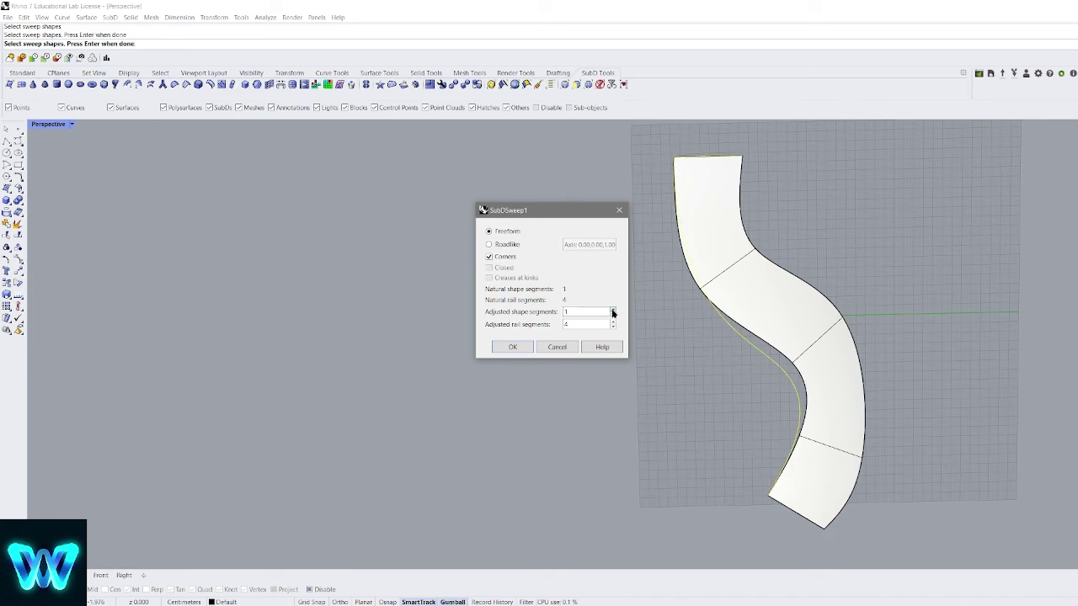
Raise the sweep's adjusted shape segments to 10
{"action": "left_click", "coordinate": [613, 311]}
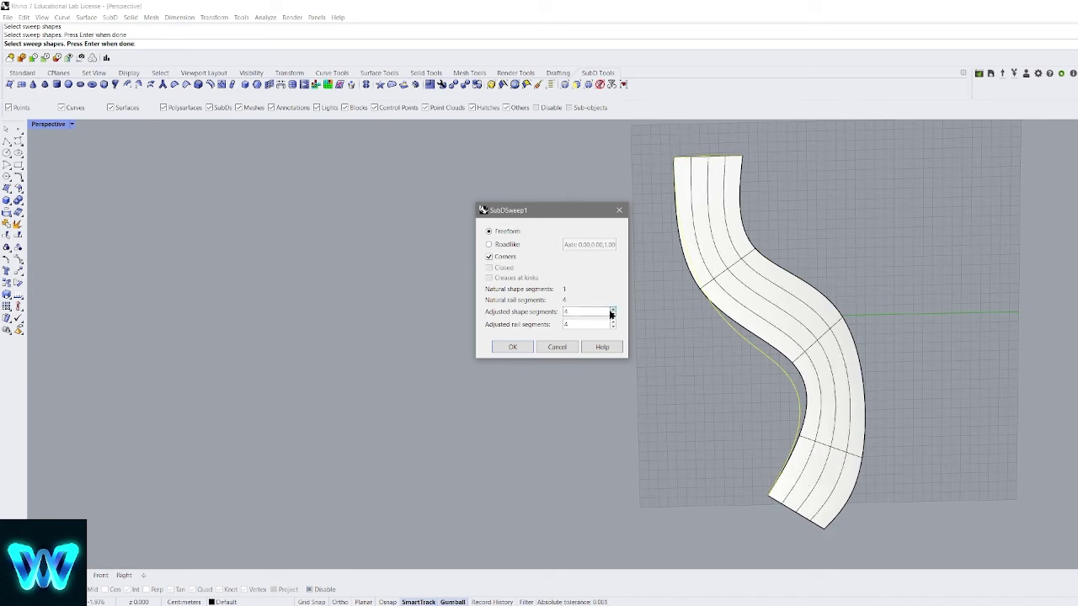
{"action": "left_click", "coordinate": [612, 311]}
{"action": "left_click", "coordinate": [613, 311]}
{"action": "left_click", "coordinate": [612, 311]}
{"action": "left_click", "coordinate": [613, 310]}
{"action": "left_click", "coordinate": [612, 311]}
{"action": "left_click", "coordinate": [612, 311]}
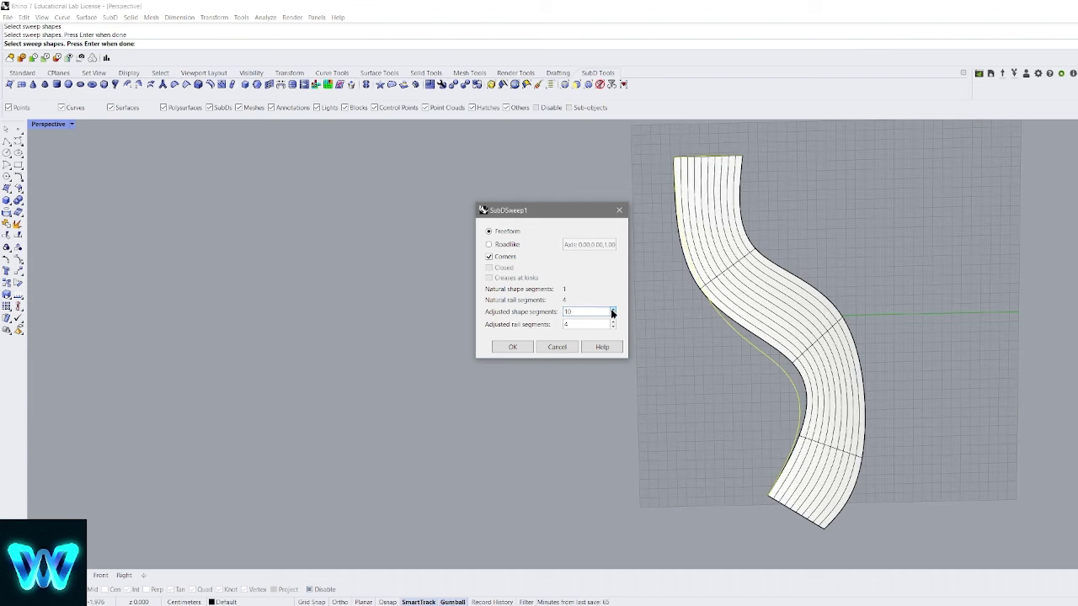
Reduce the sweep's adjusted shape segments to 3
{"action": "left_click", "coordinate": [613, 316]}
{"action": "left_click", "coordinate": [613, 316]}
{"action": "left_click", "coordinate": [613, 316]}
{"action": "left_click", "coordinate": [613, 316]}
{"action": "left_click", "coordinate": [614, 316]}
{"action": "left_click", "coordinate": [613, 316]}
{"action": "left_click", "coordinate": [613, 316]}
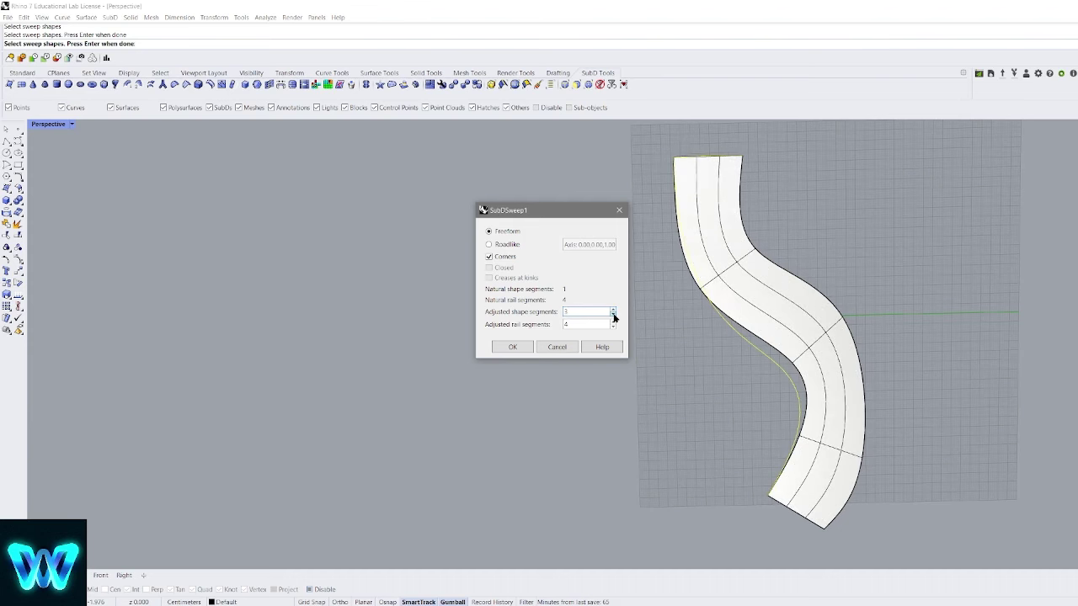
Raise the sweep's adjusted rail segments to 17, and cancel the sweep
{"action": "left_click", "coordinate": [613, 322]}
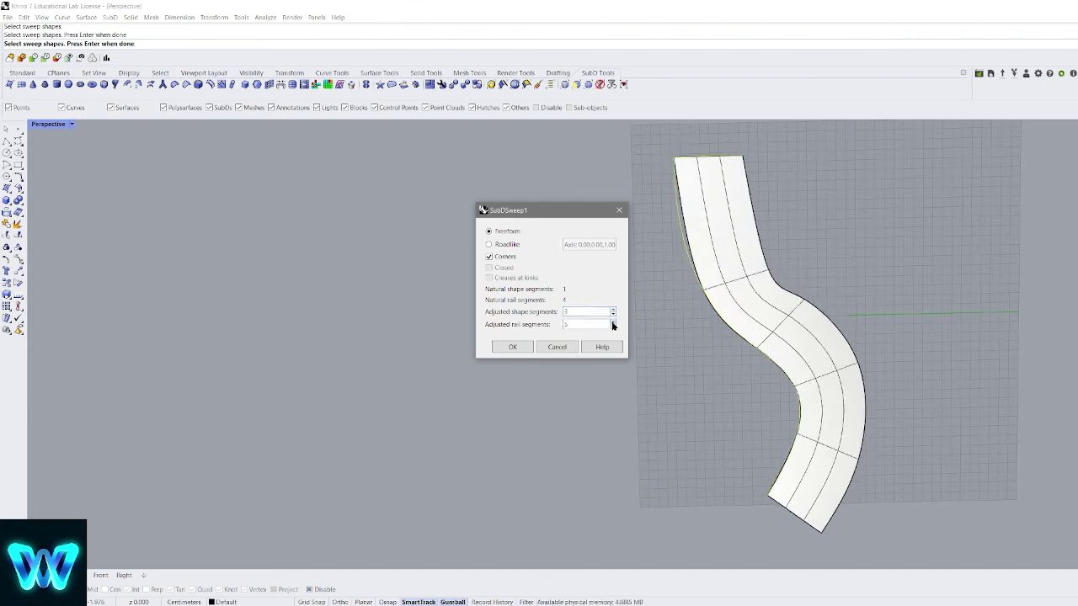
{"action": "left_click", "coordinate": [614, 321]}
{"action": "left_click", "coordinate": [613, 321]}
{"action": "left_click", "coordinate": [613, 321]}
{"action": "left_click", "coordinate": [613, 322]}
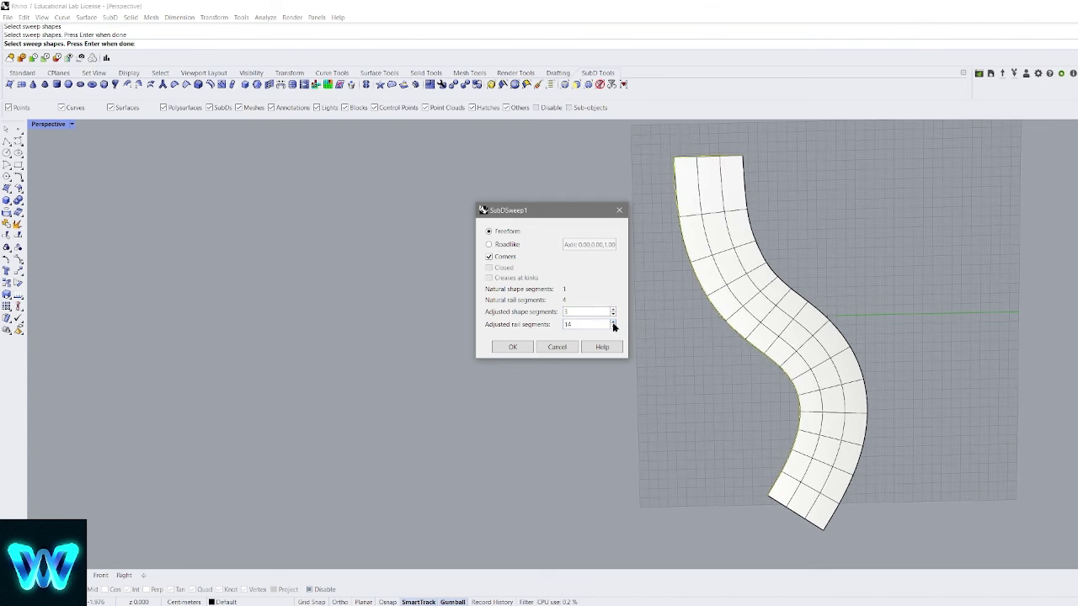
{"action": "left_click", "coordinate": [613, 322]}
{"action": "left_click", "coordinate": [613, 321]}
{"action": "left_click", "coordinate": [612, 322]}
{"action": "left_click", "coordinate": [612, 322]}
{"action": "left_click", "coordinate": [612, 321]}
{"action": "left_click", "coordinate": [612, 322]}
{"action": "left_click", "coordinate": [612, 322]}
{"action": "left_click", "coordinate": [612, 322]}
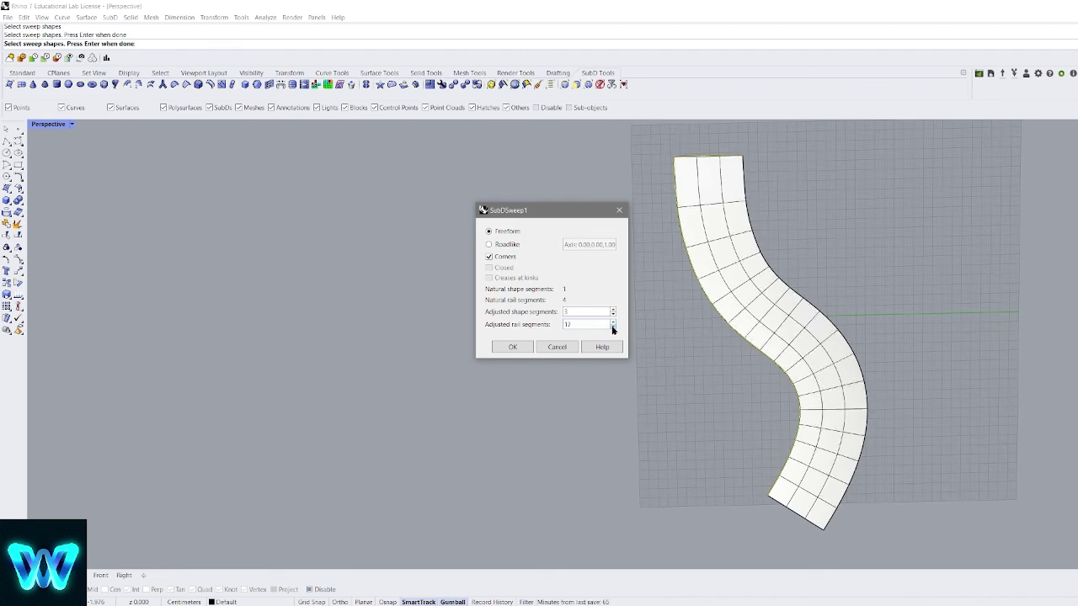
{"action": "left_click", "coordinate": [553, 347]}
Switch the finished organic model to flat SubD display and examine its faceted control cage
{"action": "right_click_drag", "start_coordinate": [715, 327], "coordinate": [625, 337], "text": "shift"}
{"action": "left_click", "coordinate": [705, 264]}
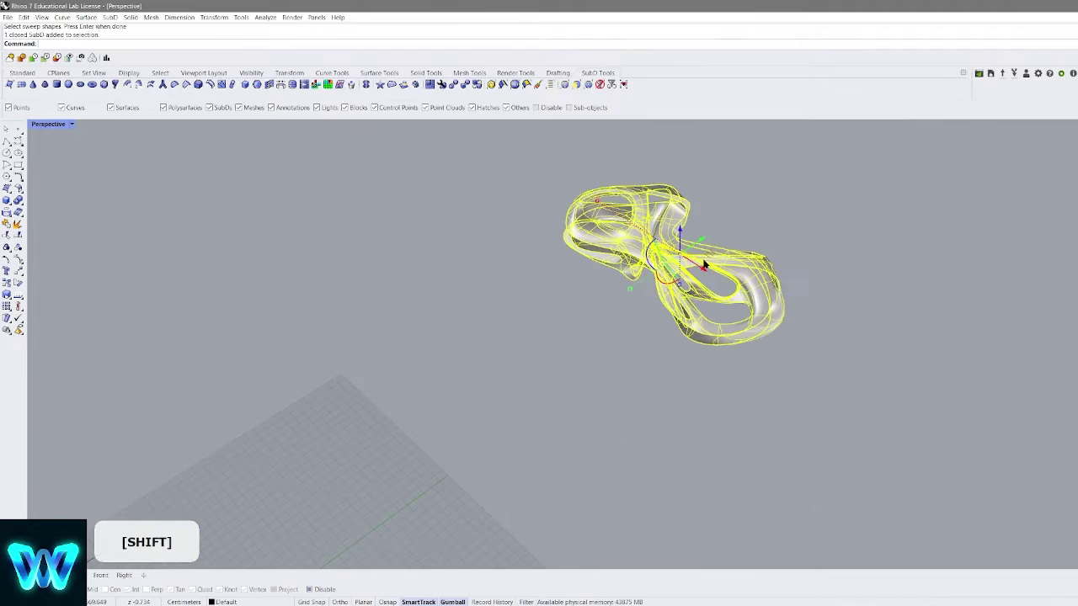
{"action": "middle_click", "coordinate": [705, 265]}
{"action": "left_click", "coordinate": [820, 239]}
{"action": "right_click_drag", "start_coordinate": [820, 239], "coordinate": [769, 224]}
{"action": "key", "text": "Tab"}
{"action": "scroll", "coordinate": [620, 292], "scroll_direction": "up", "scroll_amount": 4}
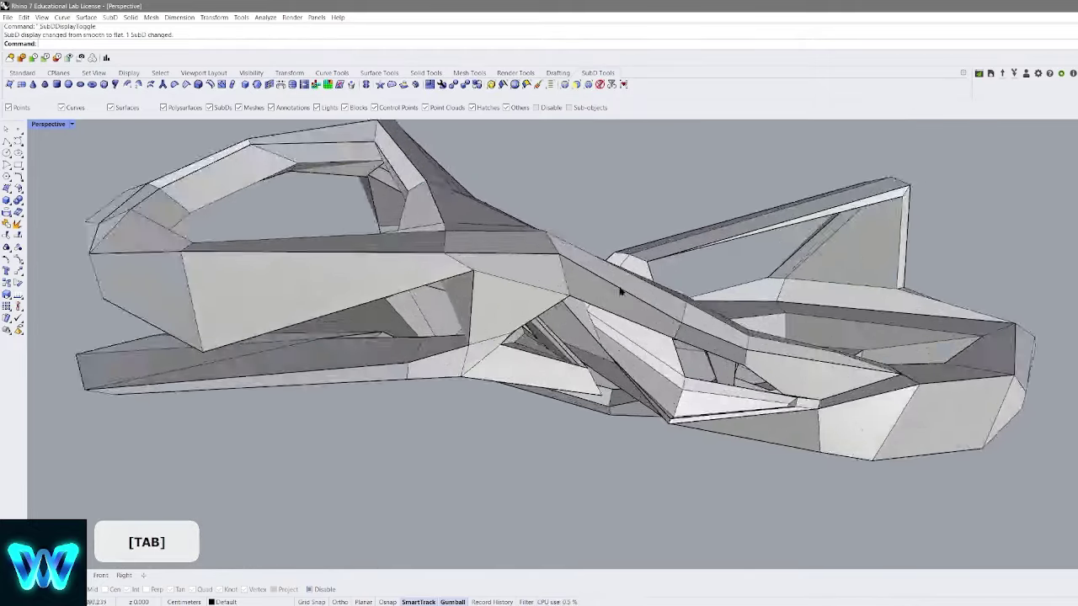
{"action": "right_click_drag", "start_coordinate": [621, 292], "coordinate": [606, 320], "text": "shift"}
{"action": "scroll", "coordinate": [565, 305], "scroll_direction": "down", "scroll_amount": 4}
Compare the organic model up close in smooth display, and switch it back to flat
{"action": "key", "text": "Tab"}
{"action": "scroll", "coordinate": [566, 305], "scroll_direction": "up", "scroll_amount": 5}
{"action": "scroll", "coordinate": [608, 268], "scroll_direction": "up", "scroll_amount": 4}
{"action": "scroll", "coordinate": [646, 304], "scroll_direction": "up", "scroll_amount": 4}
{"action": "scroll", "coordinate": [650, 235], "scroll_direction": "down", "scroll_amount": 5}
{"action": "scroll", "coordinate": [623, 228], "scroll_direction": "down", "scroll_amount": 6}
{"action": "scroll", "coordinate": [618, 315], "scroll_direction": "down", "scroll_amount": 3}
{"action": "key", "text": "Tab"}
Examine the flat-displayed organic model's coarse faces from several angles and distances
{"action": "right_click_drag", "start_coordinate": [606, 319], "coordinate": [790, 290]}
{"action": "scroll", "coordinate": [790, 289], "scroll_direction": "down", "scroll_amount": 5}
{"action": "right_click_drag", "start_coordinate": [635, 214], "coordinate": [721, 305]}
{"action": "scroll", "coordinate": [702, 300], "scroll_direction": "up", "scroll_amount": 4}
{"action": "scroll", "coordinate": [607, 314], "scroll_direction": "down", "scroll_amount": 3}
{"action": "scroll", "coordinate": [767, 282], "scroll_direction": "down", "scroll_amount": 5}
{"action": "scroll", "coordinate": [785, 354], "scroll_direction": "up", "scroll_amount": 5}
{"action": "scroll", "coordinate": [804, 278], "scroll_direction": "down", "scroll_amount": 4}
{"action": "scroll", "coordinate": [812, 331], "scroll_direction": "up", "scroll_amount": 4}
{"action": "scroll", "coordinate": [722, 361], "scroll_direction": "down", "scroll_amount": 5}
{"action": "scroll", "coordinate": [842, 277], "scroll_direction": "down", "scroll_amount": 2}
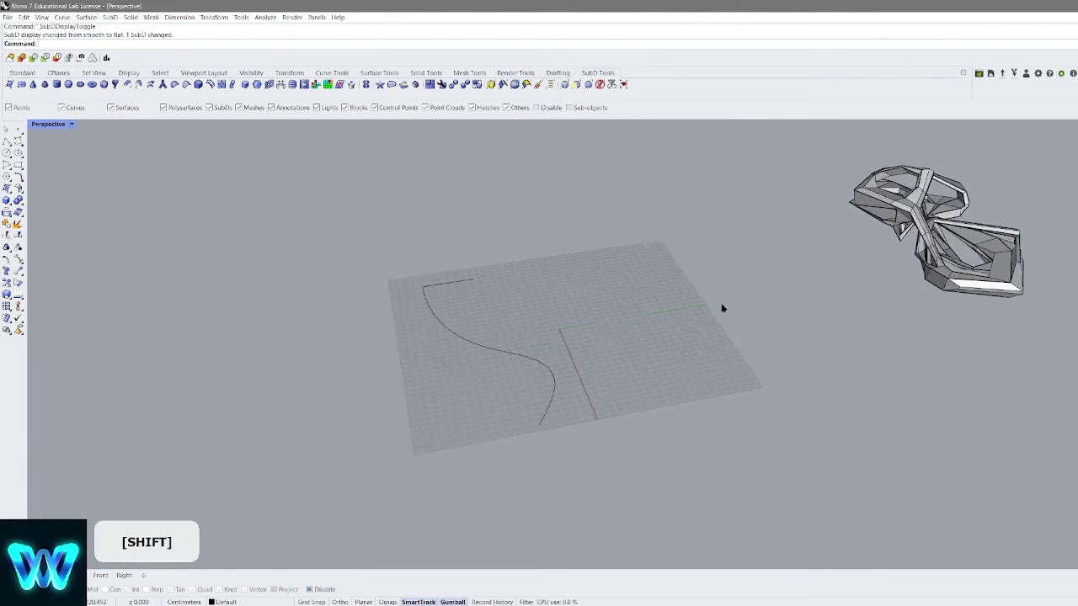
Return the organic model to smooth SubD display
{"action": "key", "text": "Tab"}
{"action": "scroll", "coordinate": [884, 289], "scroll_direction": "up", "scroll_amount": 2}
{"action": "right_click_drag", "start_coordinate": [885, 289], "coordinate": [863, 292]}
{"action": "right_click_drag", "start_coordinate": [755, 299], "coordinate": [839, 256], "text": "shift"}
{"action": "mouse_move", "coordinate": [839, 256]}
{"action": "right_mouse_down"}
{"action": "mouse_move", "coordinate": [799, 252]}
{"action": "mouse_move", "coordinate": [819, 261]}
{"action": "right_mouse_up"}
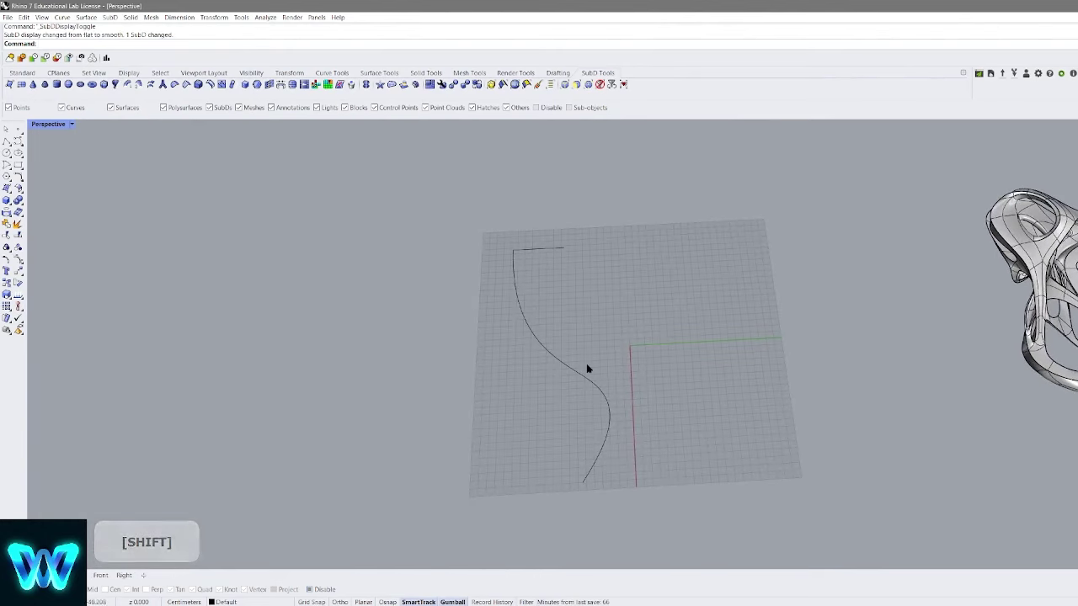
Preview a one-rail SubD sweep using the S-shaped curve as the rail and the short straight line as the shape
{"action": "right_click_drag", "start_coordinate": [644, 315], "coordinate": [644, 262], "text": "shift"}
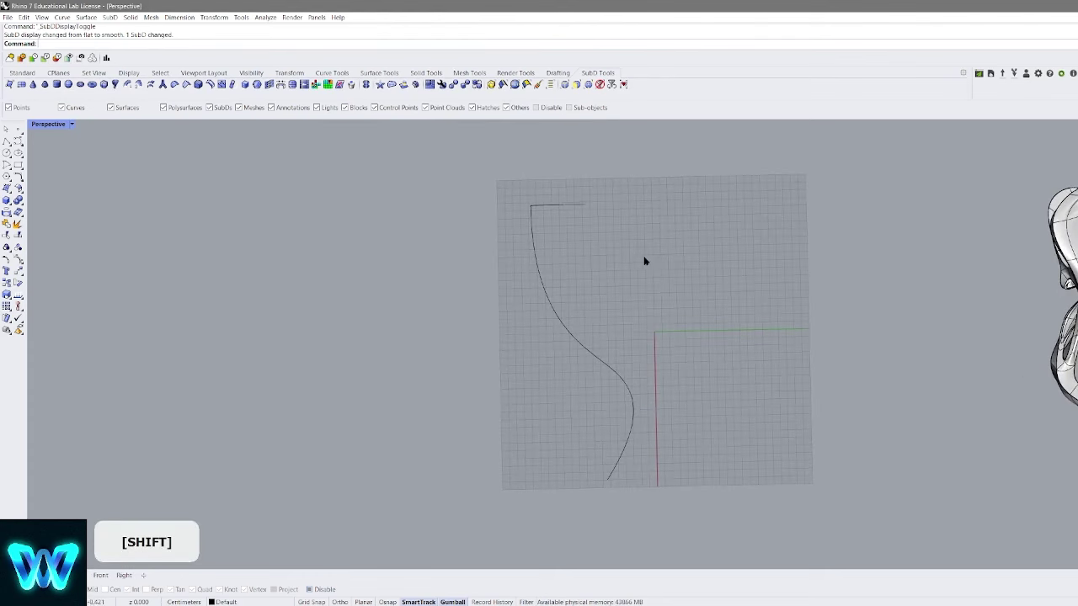
{"action": "left_click", "coordinate": [127, 85]}
{"action": "left_click", "coordinate": [533, 217]}
{"action": "left_click", "coordinate": [553, 205]}
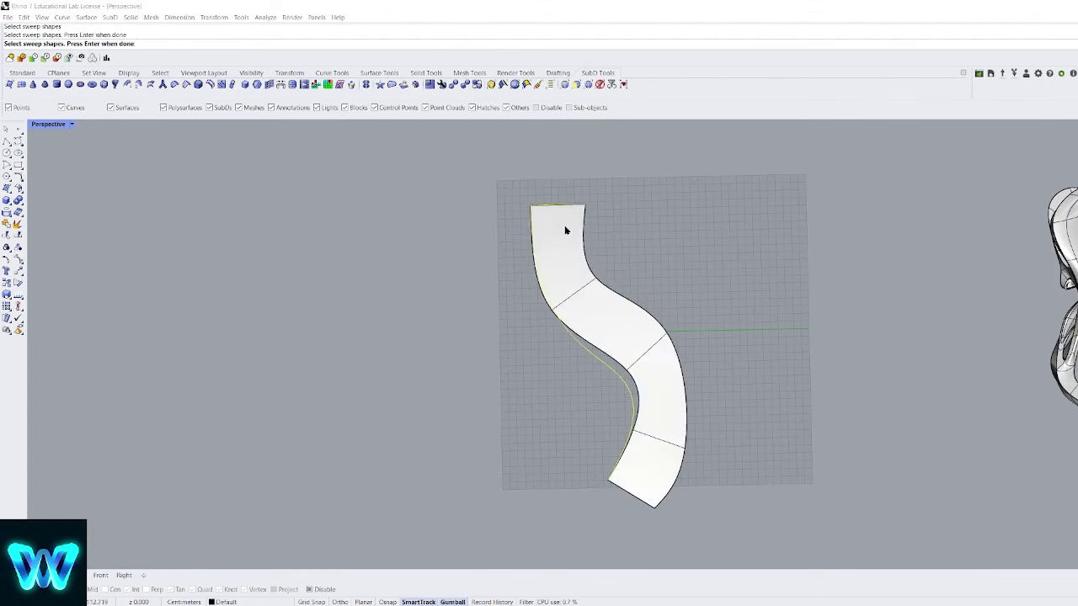
{"action": "right_click_drag", "start_coordinate": [614, 308], "coordinate": [835, 289], "text": "shift"}
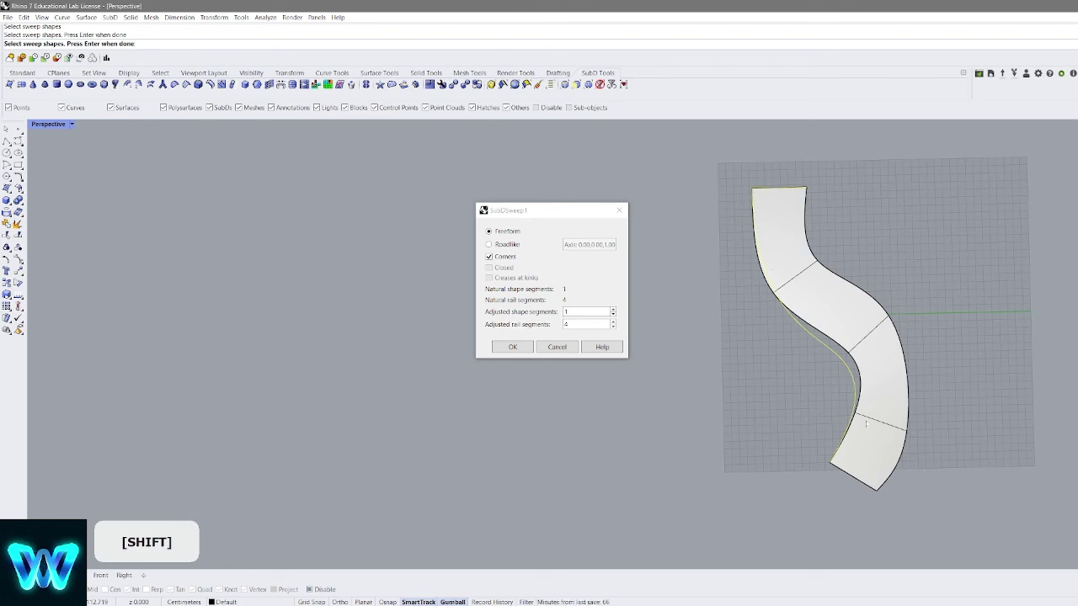
Set the sweep's adjusted rail segments to 12
{"action": "left_click", "coordinate": [613, 323]}
{"action": "left_click", "coordinate": [613, 323]}
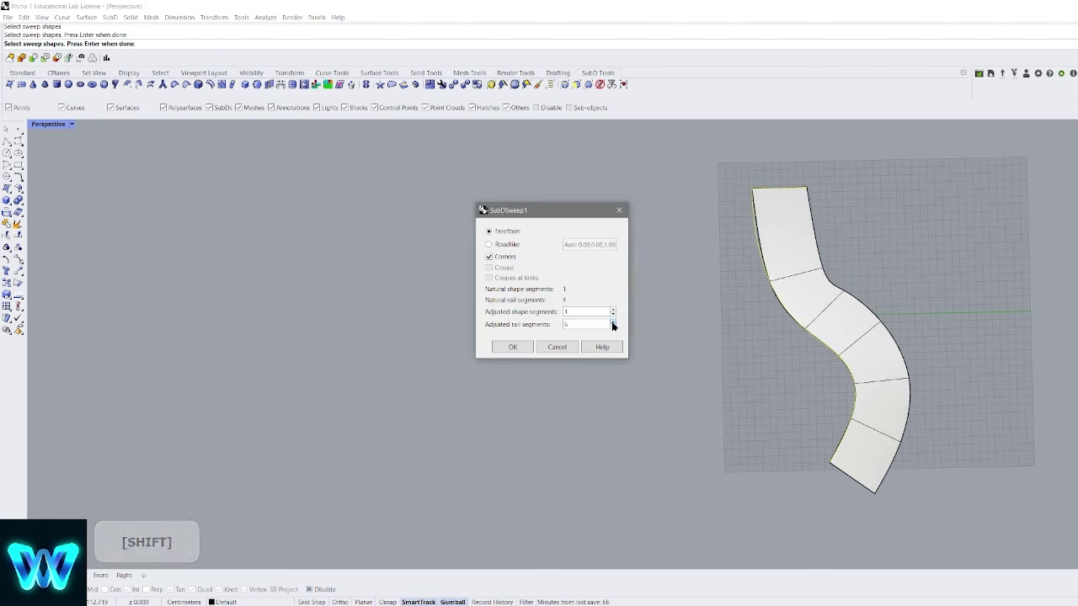
{"action": "left_click", "coordinate": [613, 323]}
{"action": "left_click", "coordinate": [613, 323]}
{"action": "left_click", "coordinate": [613, 323]}
{"action": "left_click", "coordinate": [614, 323]}
{"action": "left_click", "coordinate": [613, 324]}
{"action": "left_click", "coordinate": [614, 324]}
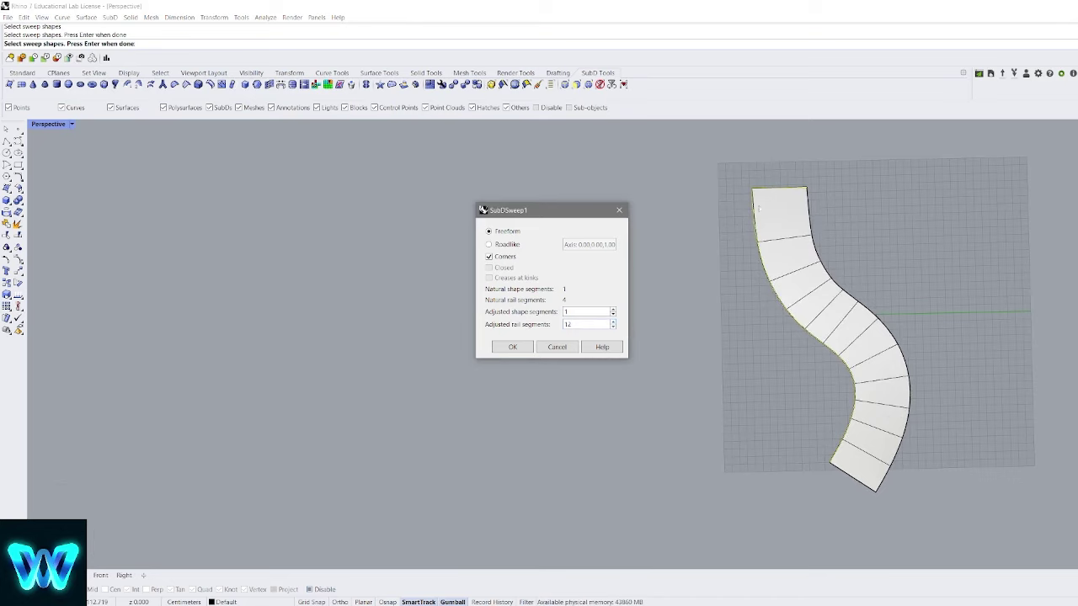
Raise the sweep's adjusted rail segments to 16, inspect the edge against the rail, and cancel the sweep
{"action": "scroll", "coordinate": [716, 197], "scroll_direction": "up", "scroll_amount": 5}
{"action": "scroll", "coordinate": [695, 251], "scroll_direction": "down", "scroll_amount": 5}
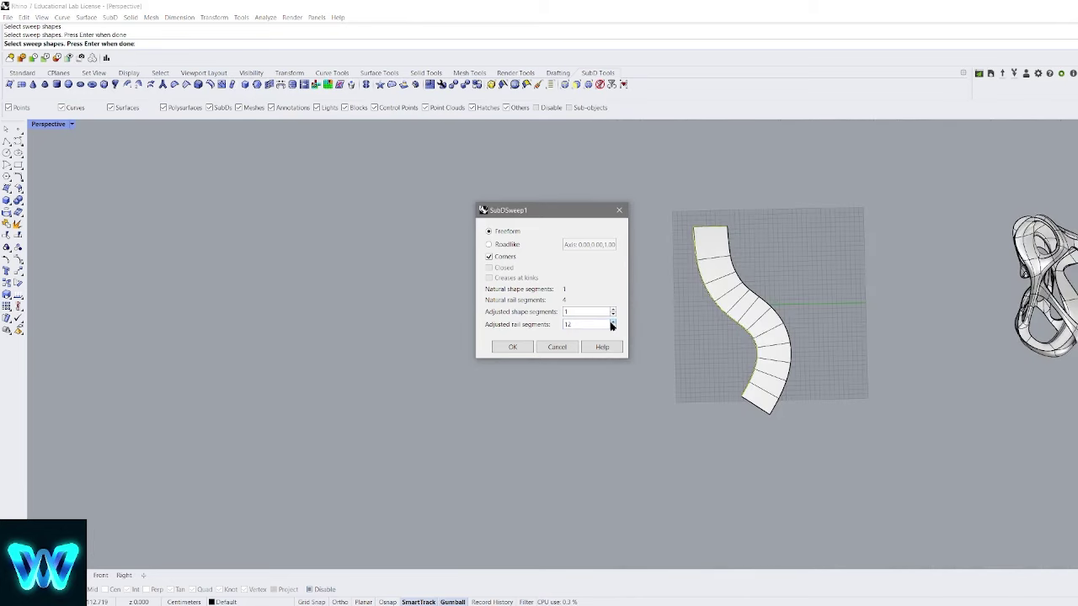
{"action": "left_click", "coordinate": [613, 322]}
{"action": "left_click", "coordinate": [614, 322]}
{"action": "left_click", "coordinate": [613, 323]}
{"action": "left_click", "coordinate": [613, 322]}
{"action": "scroll", "coordinate": [820, 316], "scroll_direction": "up", "scroll_amount": 5, "text": "shift"}
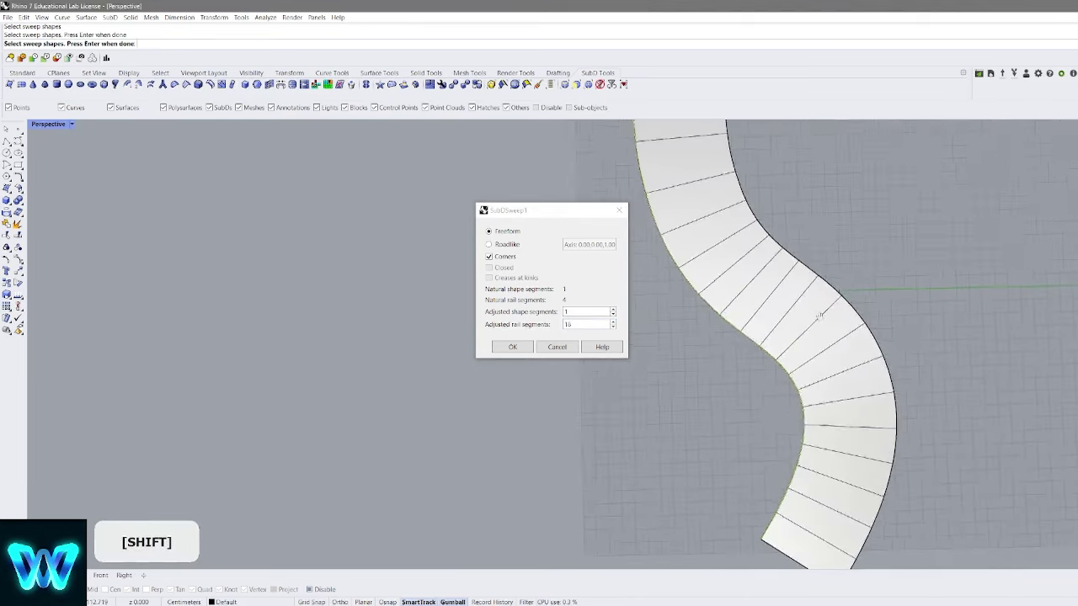
{"action": "scroll", "coordinate": [821, 328], "scroll_direction": "down", "scroll_amount": 5, "text": "shift"}
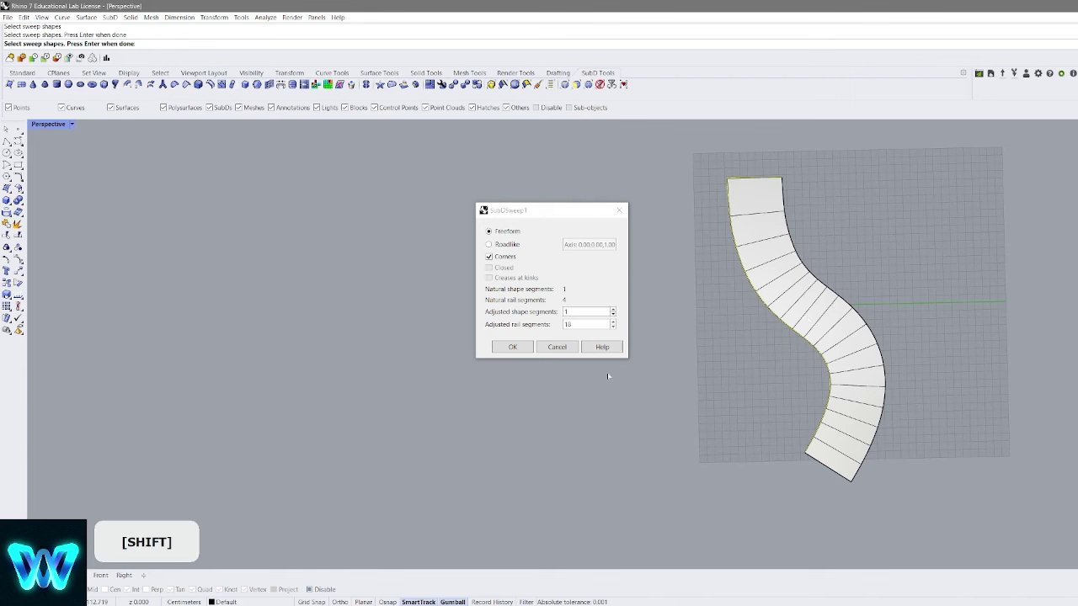
{"action": "left_click", "coordinate": [557, 347]}
Make the S-shaped rail curve SubD friendly
{"action": "right_click_drag", "start_coordinate": [832, 298], "coordinate": [687, 297], "text": "shift"}
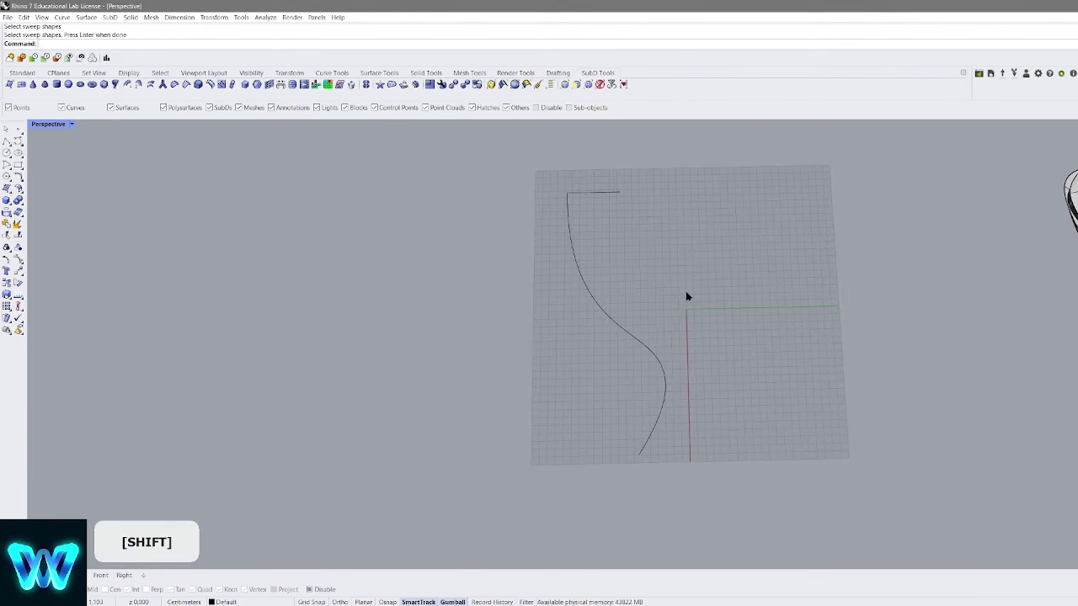
{"action": "left_click", "coordinate": [632, 337]}
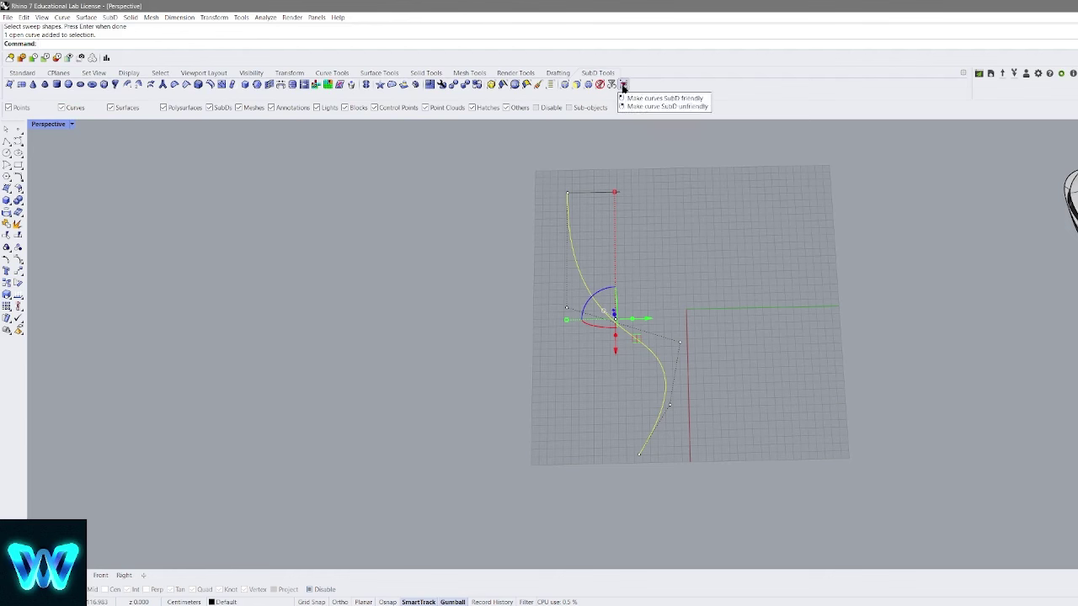
{"action": "left_click", "coordinate": [711, 280]}
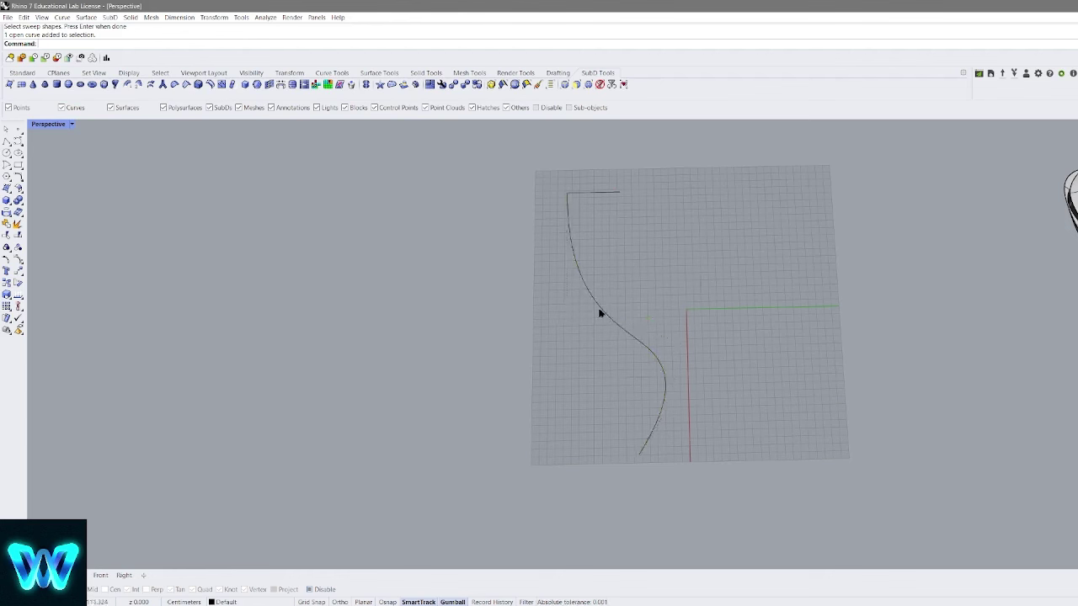
{"action": "left_click", "coordinate": [600, 311]}
{"action": "right_click_drag", "start_coordinate": [706, 271], "coordinate": [617, 96]}
{"action": "scroll", "coordinate": [637, 217], "scroll_direction": "up", "scroll_amount": 2}
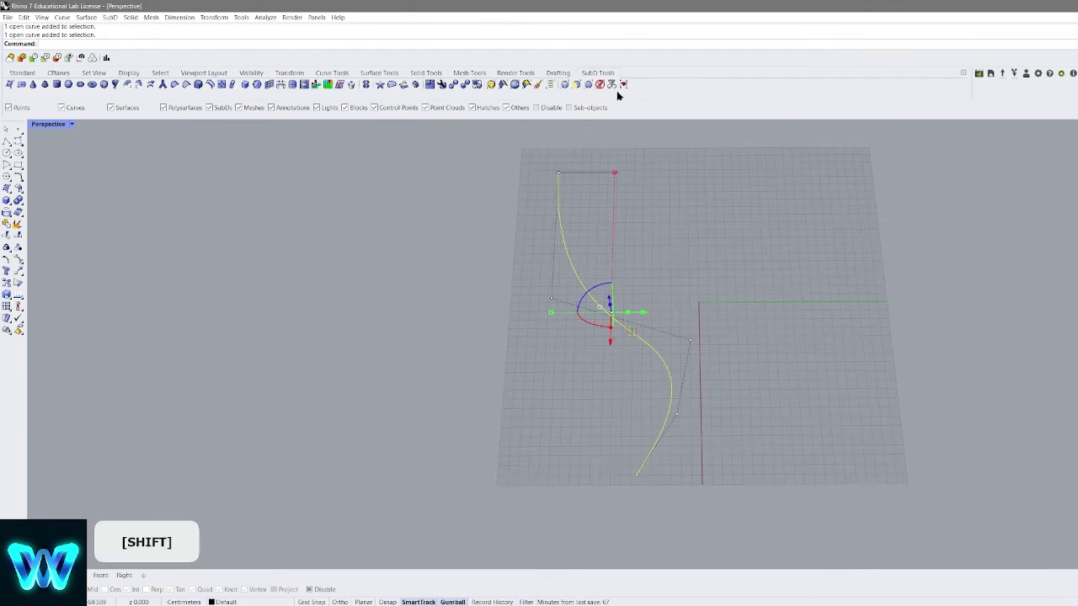
{"action": "left_click", "coordinate": [660, 205]}
{"action": "left_click", "coordinate": [562, 230]}
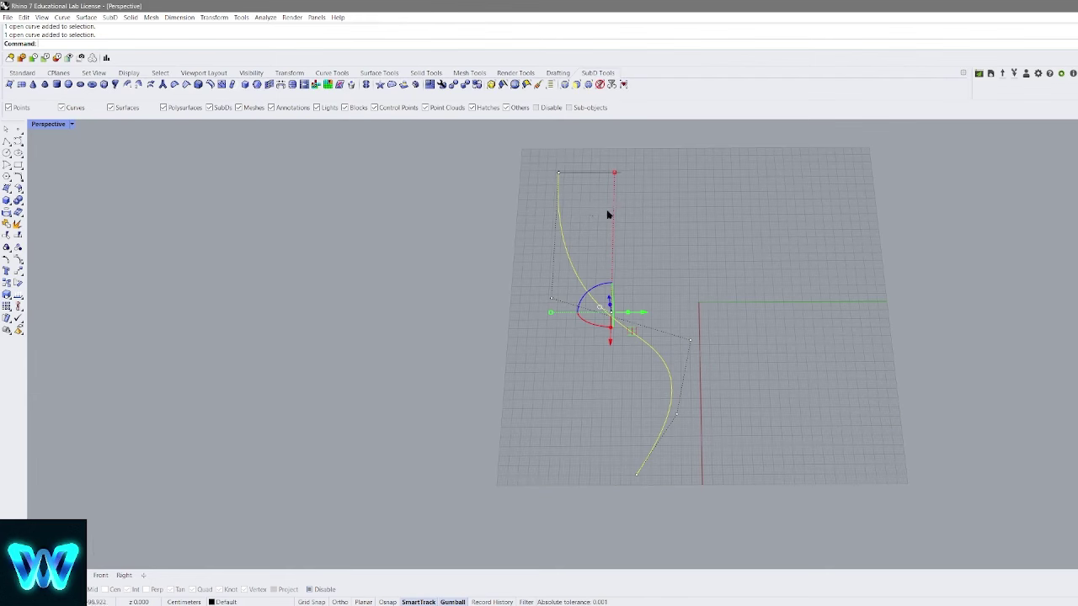
{"action": "right_click_drag", "start_coordinate": [679, 333], "coordinate": [709, 331]}
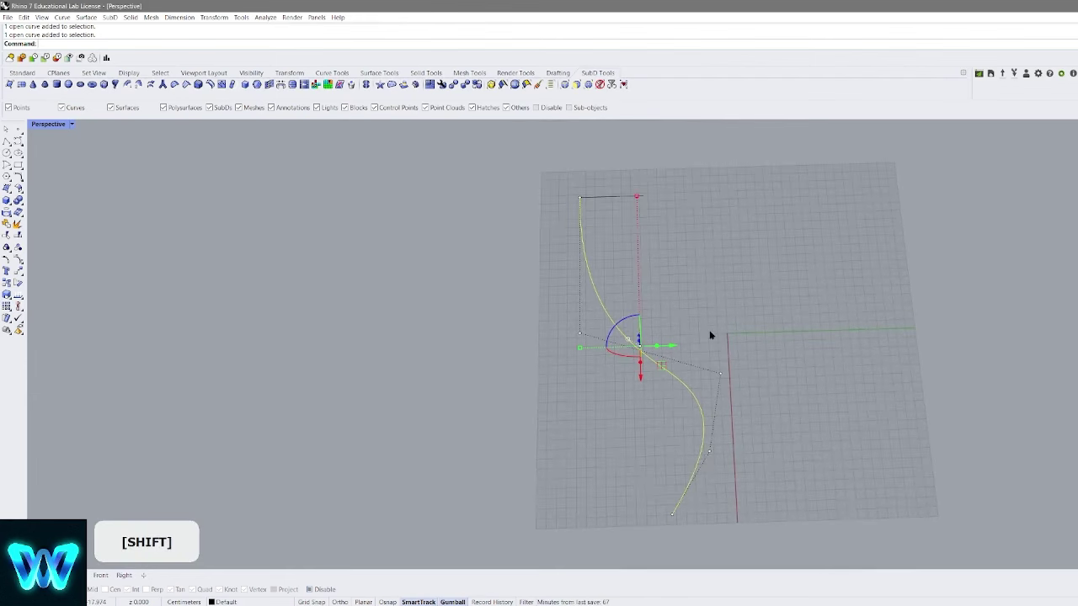
{"action": "left_click", "coordinate": [625, 86]}
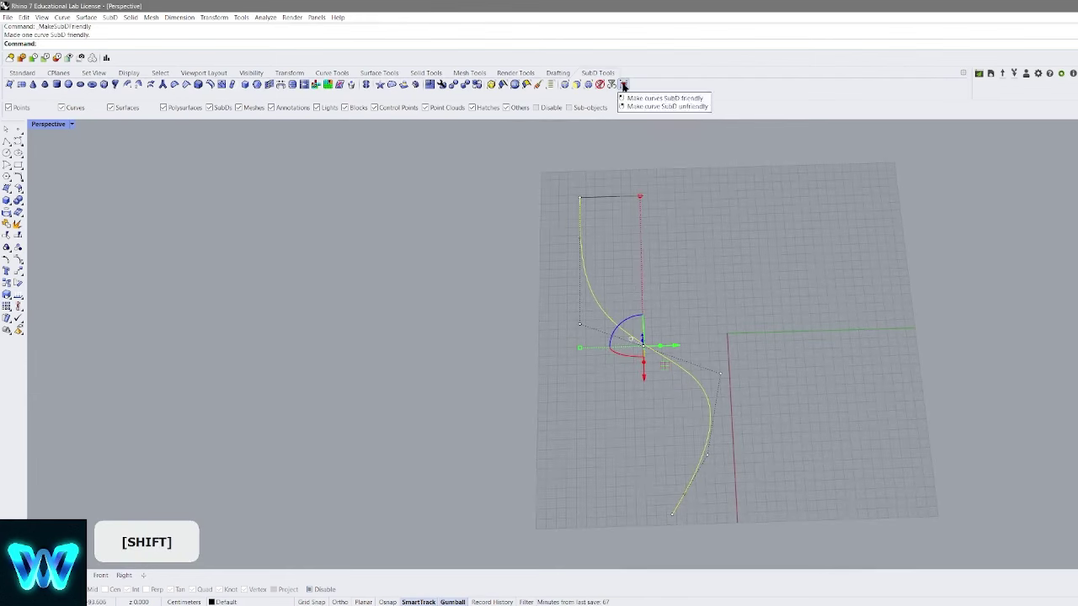
Reshape the S-curve by moving the lower-bend control point inward and the upper-bend point slightly toward the straight line
{"action": "right_click_drag", "start_coordinate": [720, 227], "coordinate": [723, 237]}
{"action": "left_click", "coordinate": [732, 346]}
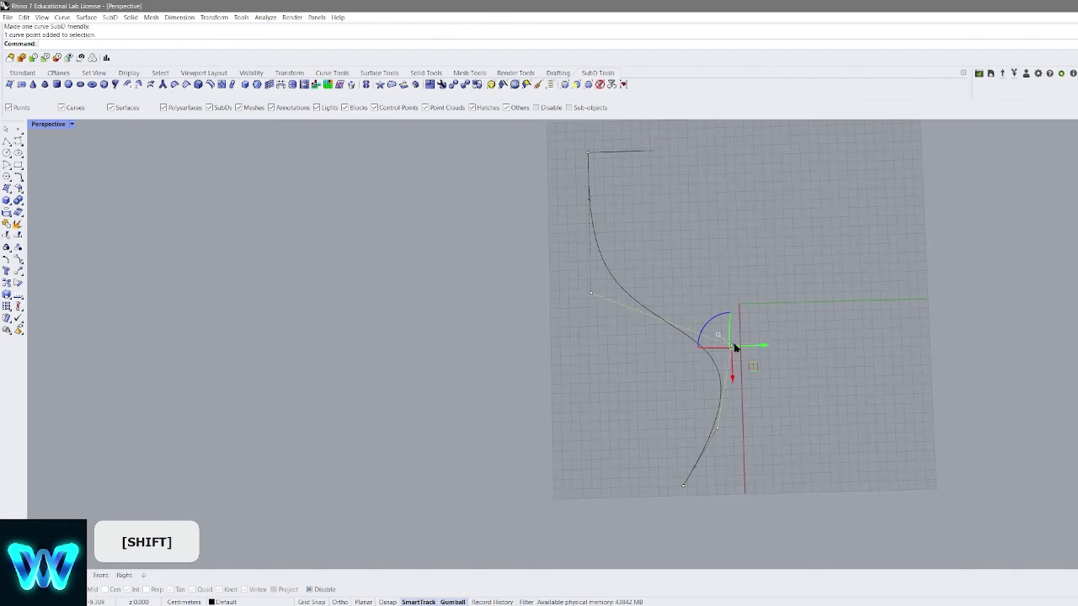
{"action": "left_click_drag", "start_coordinate": [732, 345], "coordinate": [710, 360]}
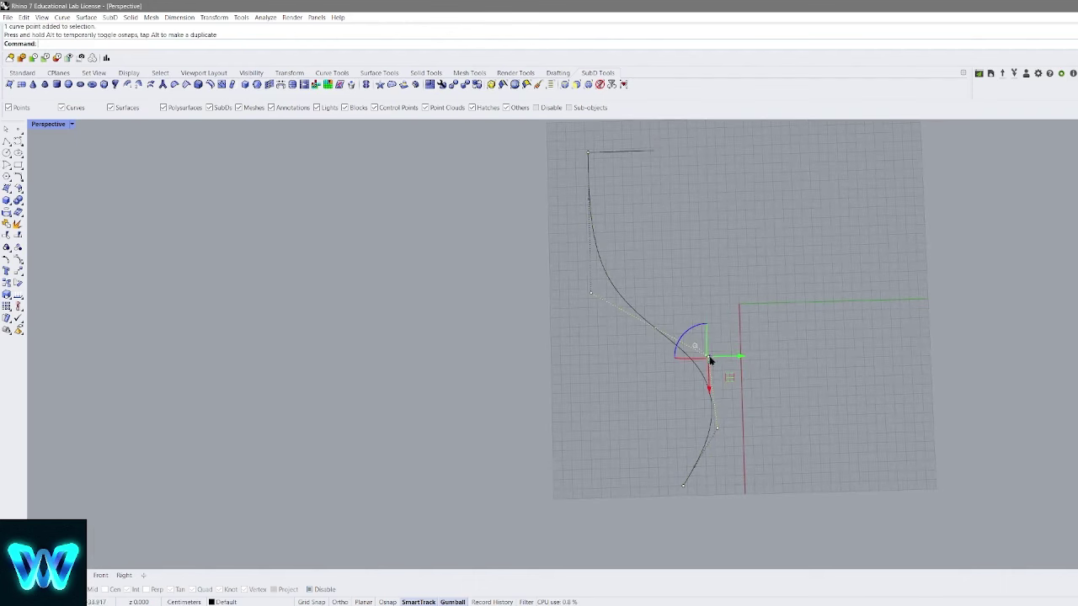
{"action": "left_click", "coordinate": [592, 293]}
{"action": "mouse_move", "coordinate": [614, 314]}
{"action": "left_mouse_down"}
{"action": "mouse_move", "coordinate": [624, 314]}
{"action": "mouse_move", "coordinate": [610, 299]}
{"action": "left_mouse_up"}
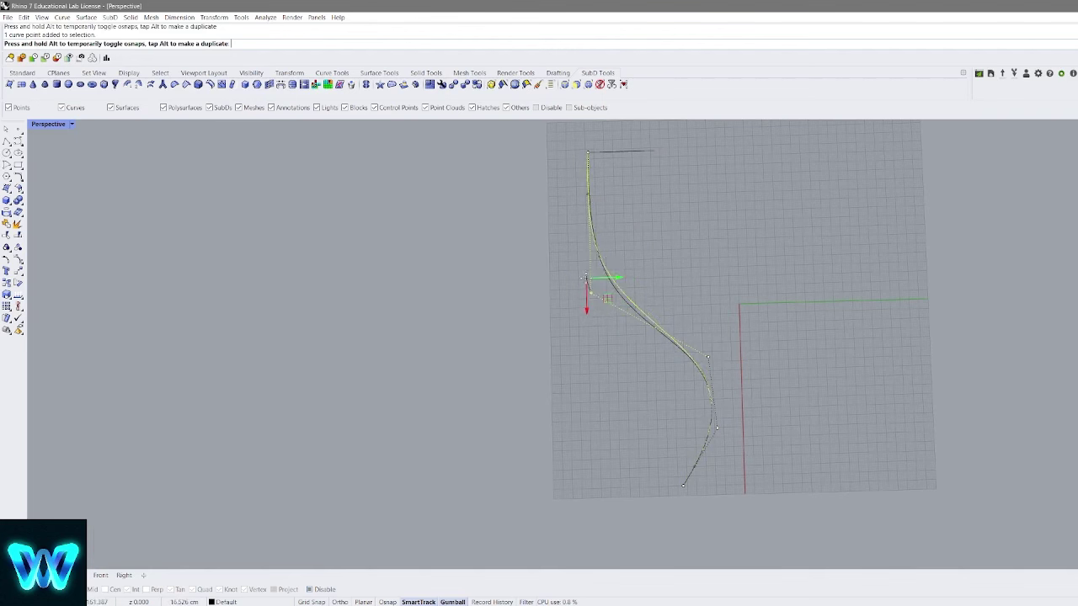
{"action": "left_click", "coordinate": [707, 247]}
{"action": "key", "text": "Escape"}
{"action": "right_click_drag", "start_coordinate": [674, 253], "coordinate": [691, 272], "text": "shift"}
{"action": "scroll", "coordinate": [691, 272], "scroll_direction": "down", "scroll_amount": 2}
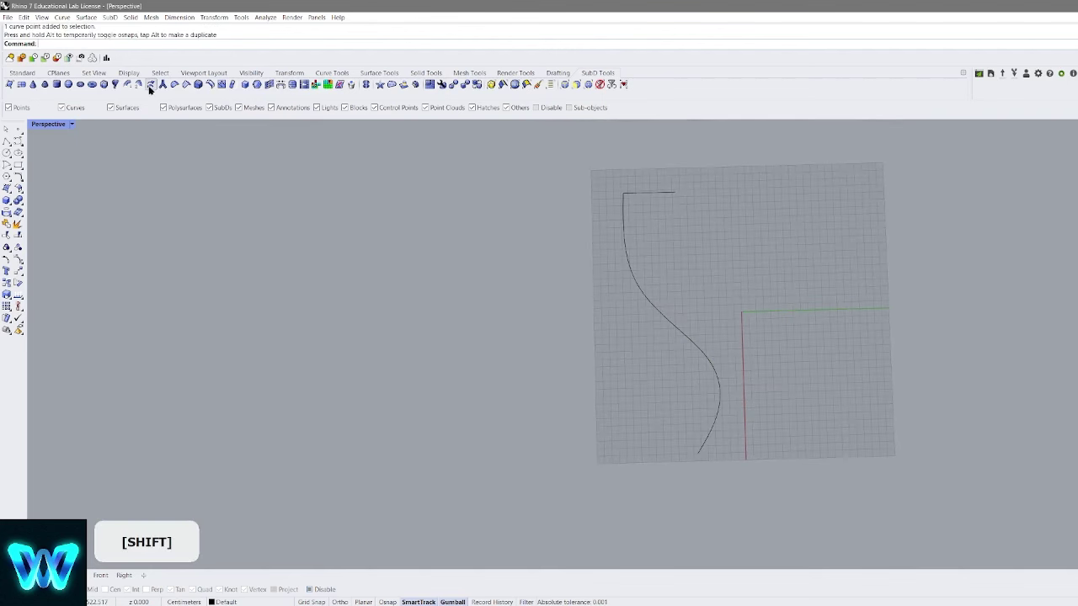
Preview the one-rail SubD sweep along the SubD-friendly curve with 4 rail segments, inspect its fit to the rail, and cancel it
{"action": "left_click", "coordinate": [126, 85]}
{"action": "left_click", "coordinate": [628, 267]}
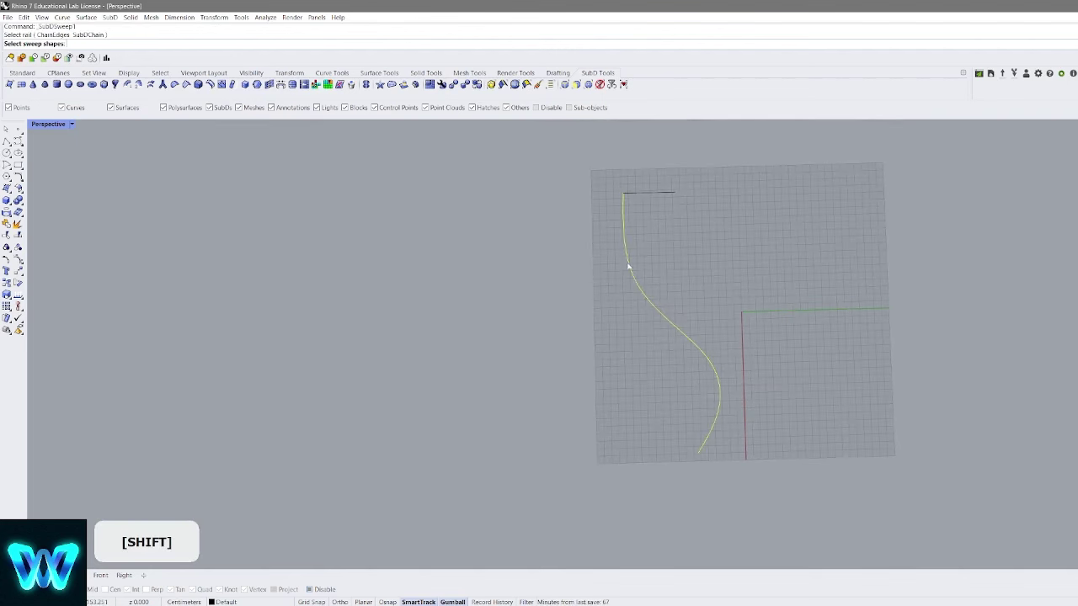
{"action": "left_click", "coordinate": [646, 191]}
{"action": "key", "text": "Return"}
{"action": "scroll", "coordinate": [679, 264], "scroll_direction": "up", "scroll_amount": 4}
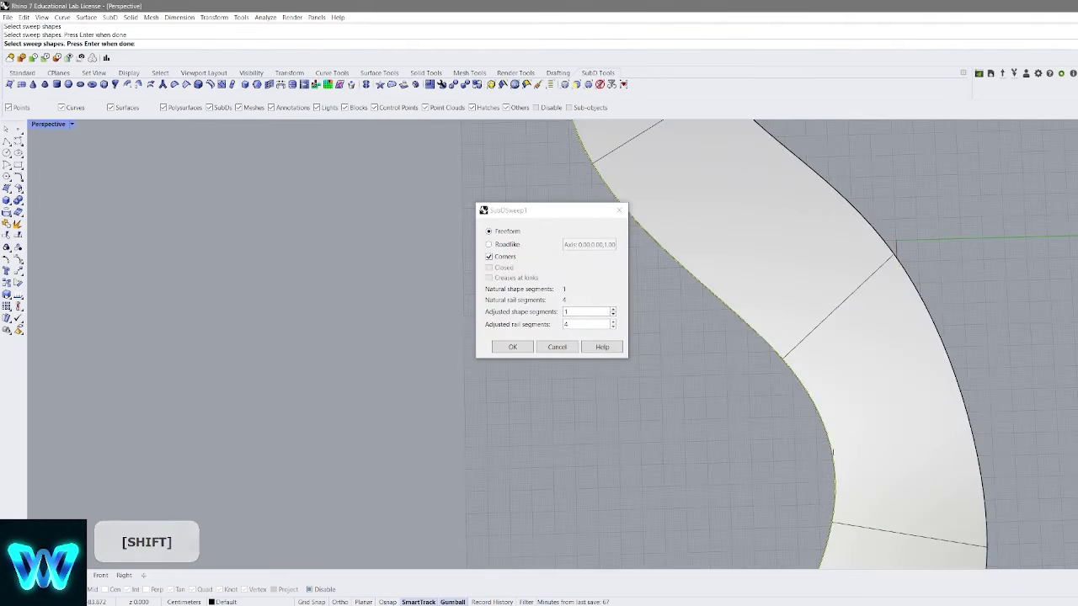
{"action": "scroll", "coordinate": [833, 453], "scroll_direction": "down", "scroll_amount": 4}
{"action": "scroll", "coordinate": [833, 327], "scroll_direction": "up", "scroll_amount": 5}
{"action": "right_click_drag", "start_coordinate": [805, 403], "coordinate": [782, 348], "text": "shift"}
{"action": "scroll", "coordinate": [848, 325], "scroll_direction": "down", "scroll_amount": 5}
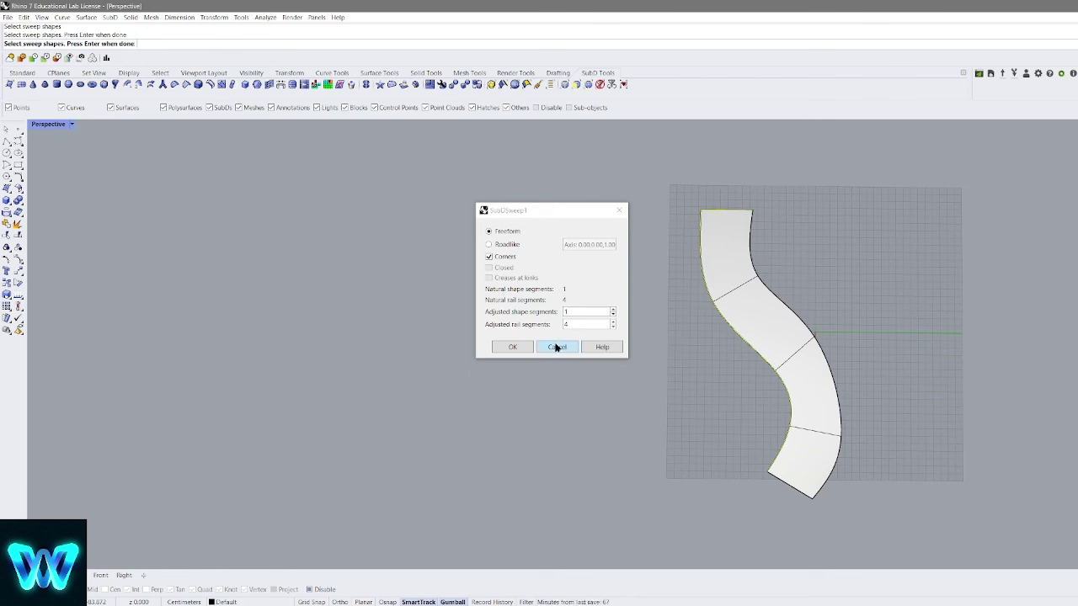
{"action": "left_click", "coordinate": [556, 347]}
Examine the control points of the SubD-friendly curve near the end where it meets the straight line
{"action": "right_click_drag", "start_coordinate": [803, 334], "coordinate": [790, 285], "text": "shift"}
{"action": "right_click_drag", "start_coordinate": [790, 284], "coordinate": [734, 301]}
{"action": "left_click", "coordinate": [764, 268]}
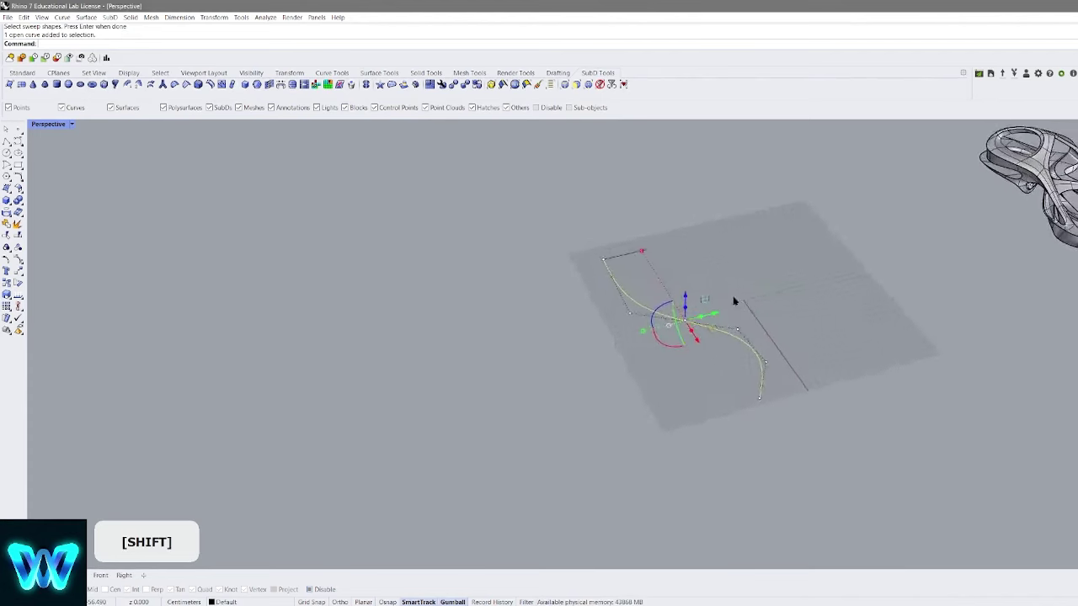
{"action": "scroll", "coordinate": [708, 300], "scroll_direction": "up", "scroll_amount": 4}
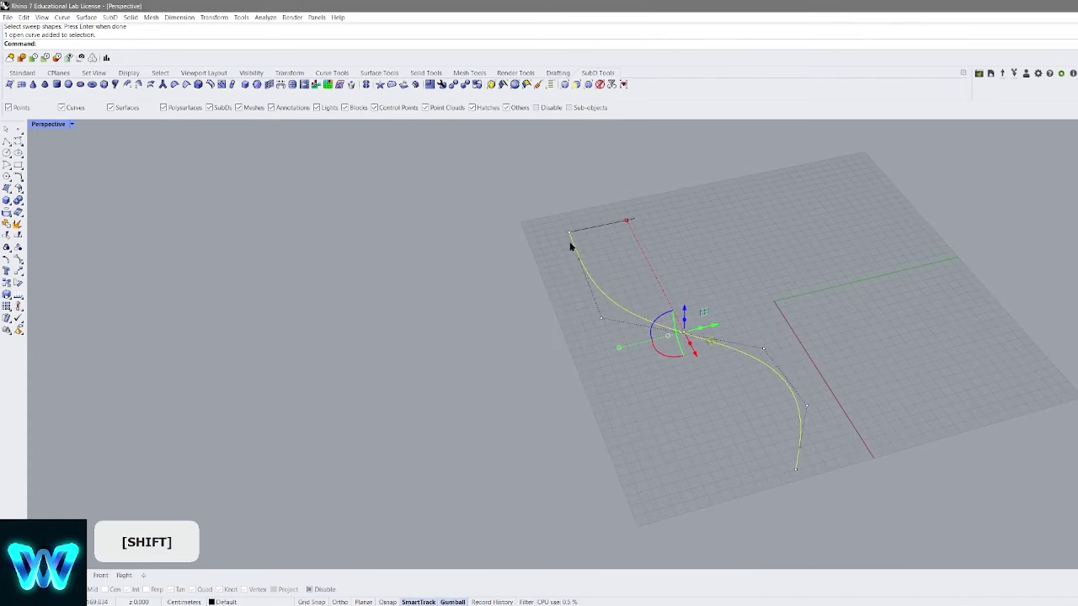
{"action": "right_click_drag", "start_coordinate": [637, 276], "coordinate": [601, 294]}
{"action": "scroll", "coordinate": [502, 267], "scroll_direction": "up", "scroll_amount": 6}
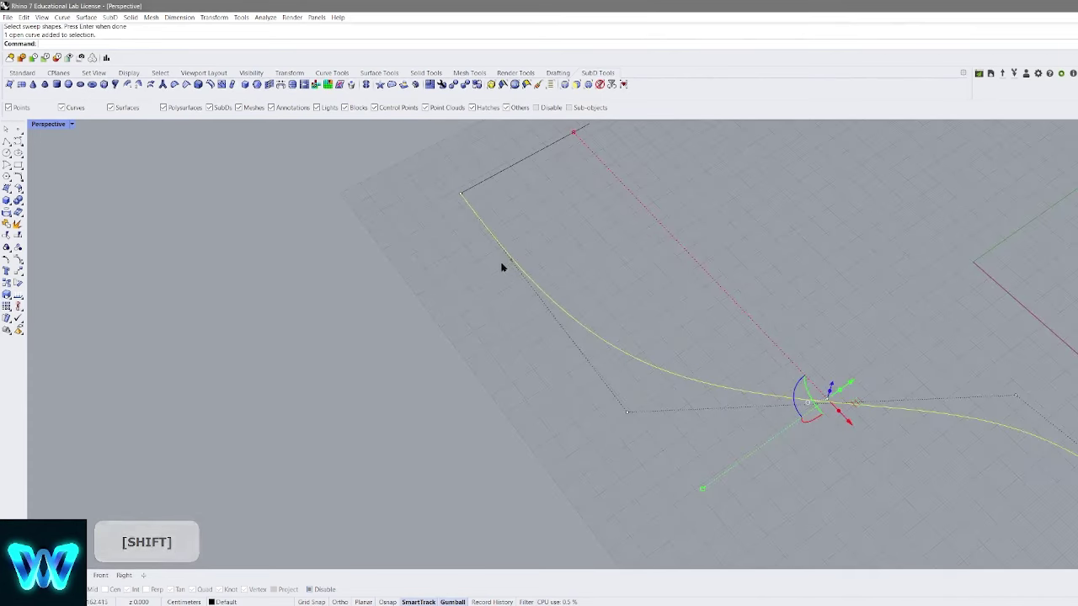
{"action": "scroll", "coordinate": [502, 263], "scroll_direction": "up", "scroll_amount": 6}
{"action": "left_click", "coordinate": [515, 257]}
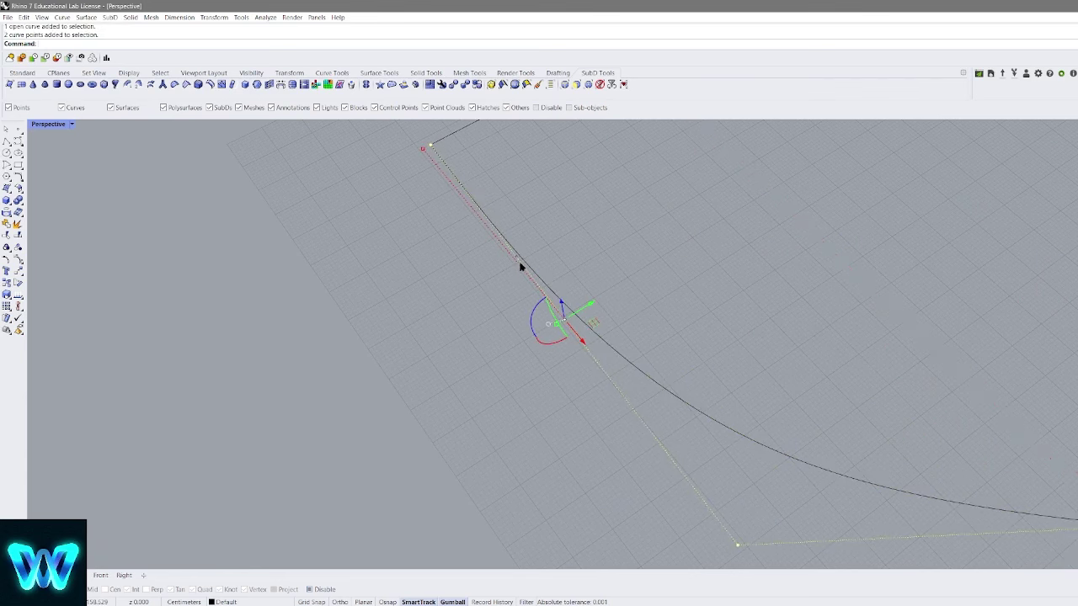
{"action": "scroll", "coordinate": [517, 263], "scroll_direction": "up", "scroll_amount": 5}
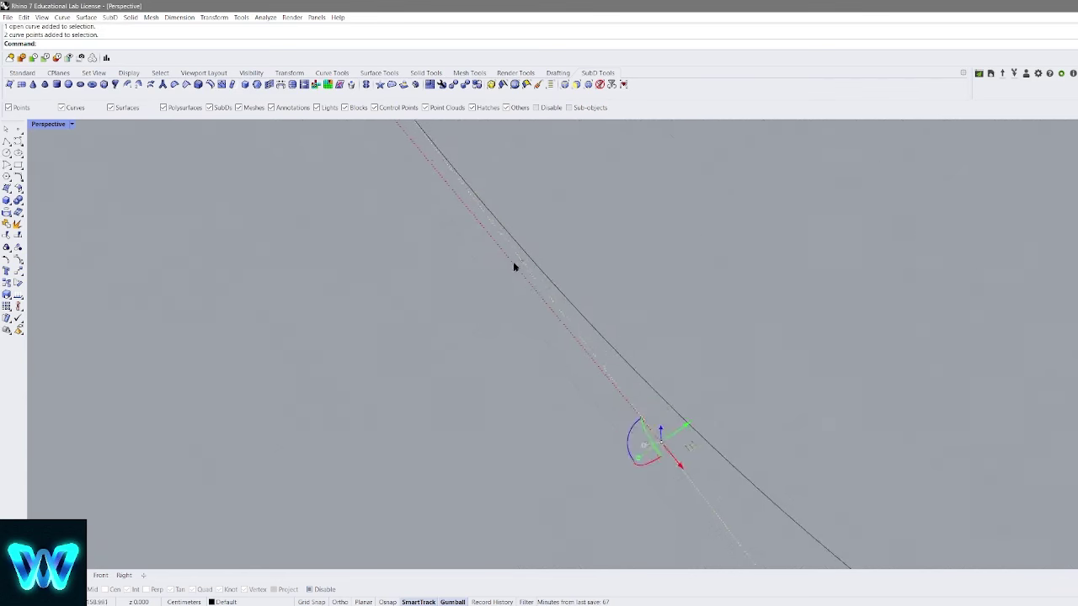
{"action": "scroll", "coordinate": [527, 255], "scroll_direction": "down", "scroll_amount": 10}
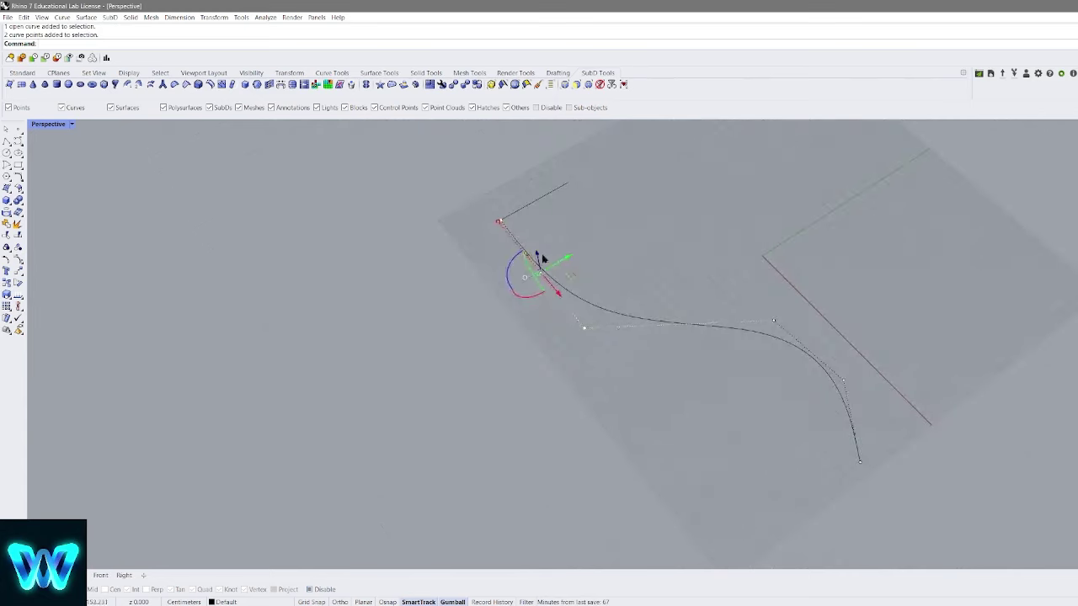
Make the S-shaped curve SubD unfriendly, and convert it back to SubD friendly
{"action": "left_click", "coordinate": [630, 275]}
{"action": "right_click_drag", "start_coordinate": [636, 278], "coordinate": [587, 222]}
{"action": "left_click", "coordinate": [648, 363]}
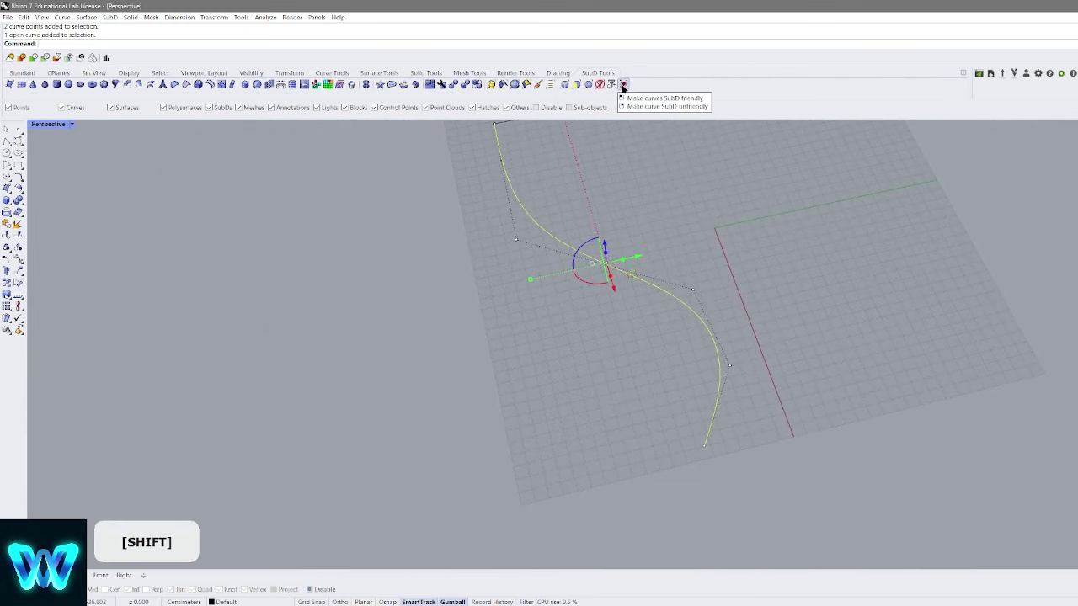
{"action": "left_click", "coordinate": [624, 84]}
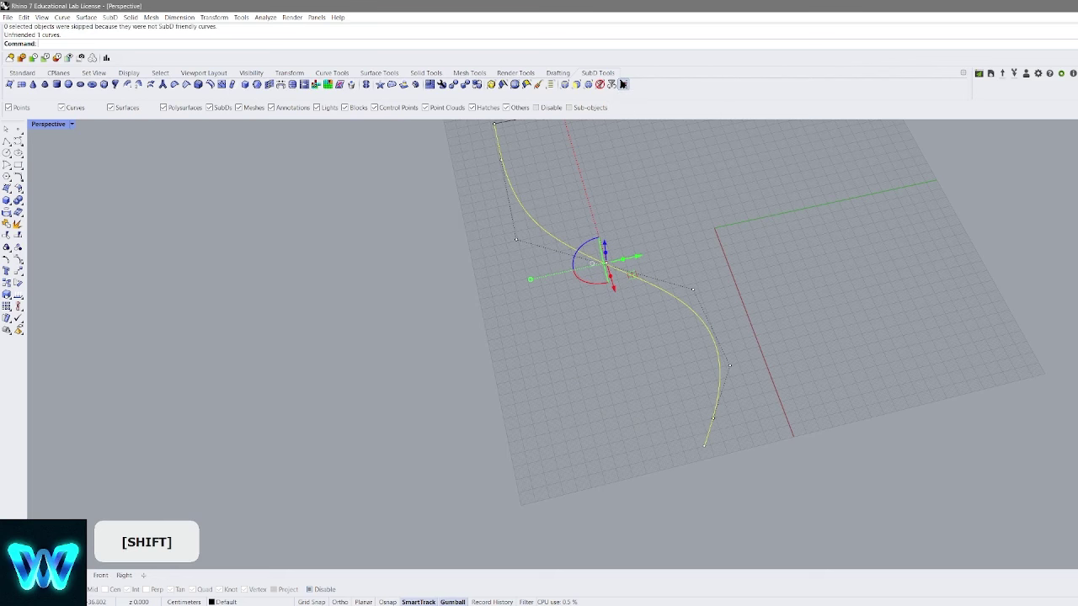
{"action": "right_click_drag", "start_coordinate": [659, 167], "coordinate": [671, 213], "text": "shift"}
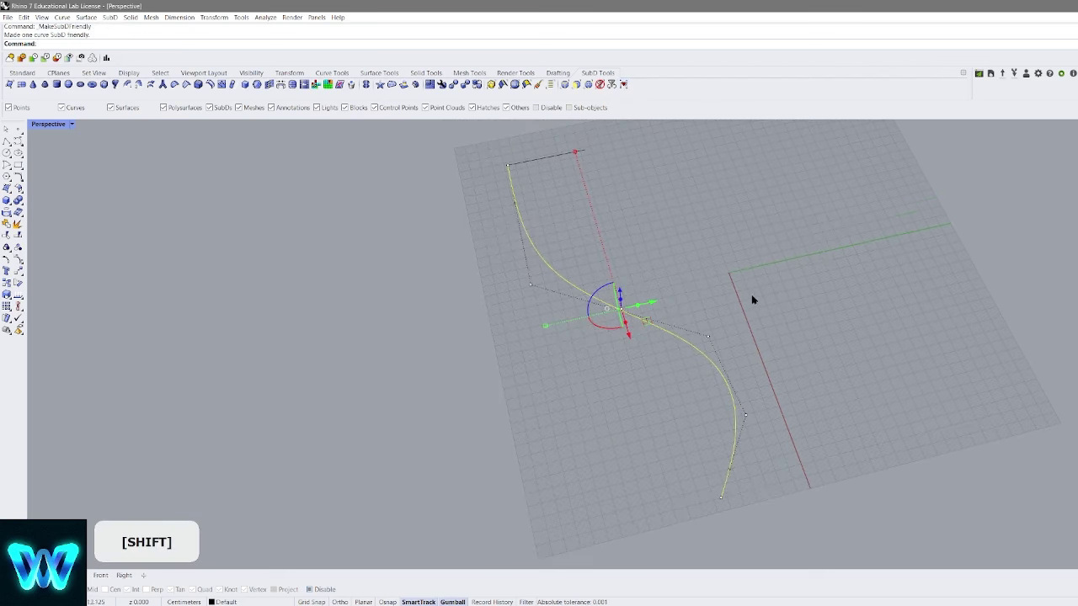
Examine the SubD-friendly curve's end point and control polygon up close and as a whole
{"action": "scroll", "coordinate": [501, 186], "scroll_direction": "up", "scroll_amount": 6}
{"action": "right_click_drag", "start_coordinate": [556, 219], "coordinate": [622, 334], "text": "shift"}
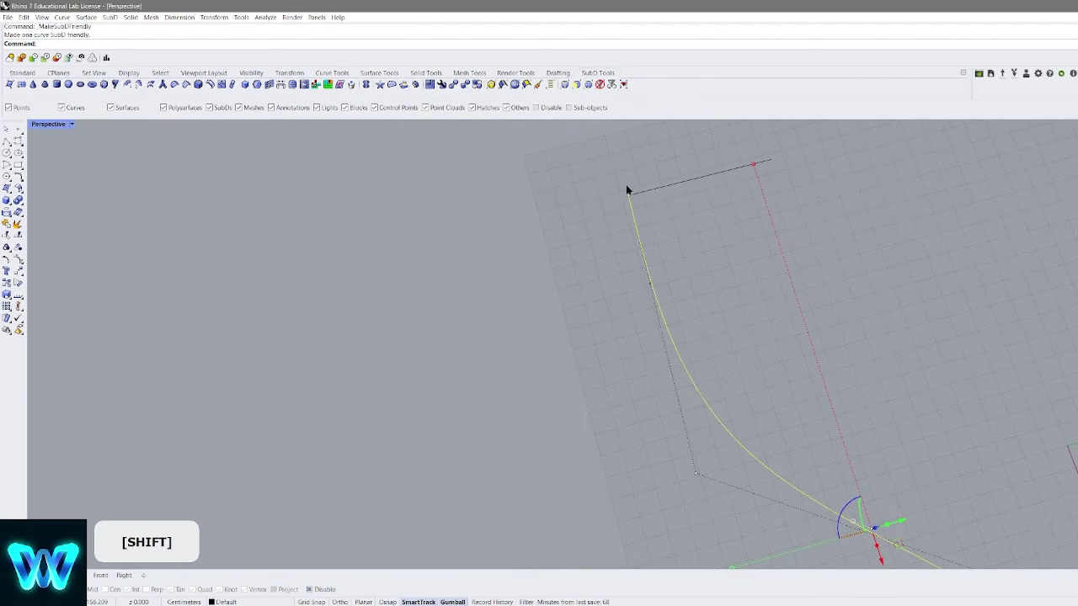
{"action": "scroll", "coordinate": [630, 195], "scroll_direction": "down", "scroll_amount": 4}
{"action": "right_click_drag", "start_coordinate": [796, 296], "coordinate": [748, 262], "text": "shift"}
{"action": "left_click", "coordinate": [747, 264]}
{"action": "left_click", "coordinate": [733, 358]}
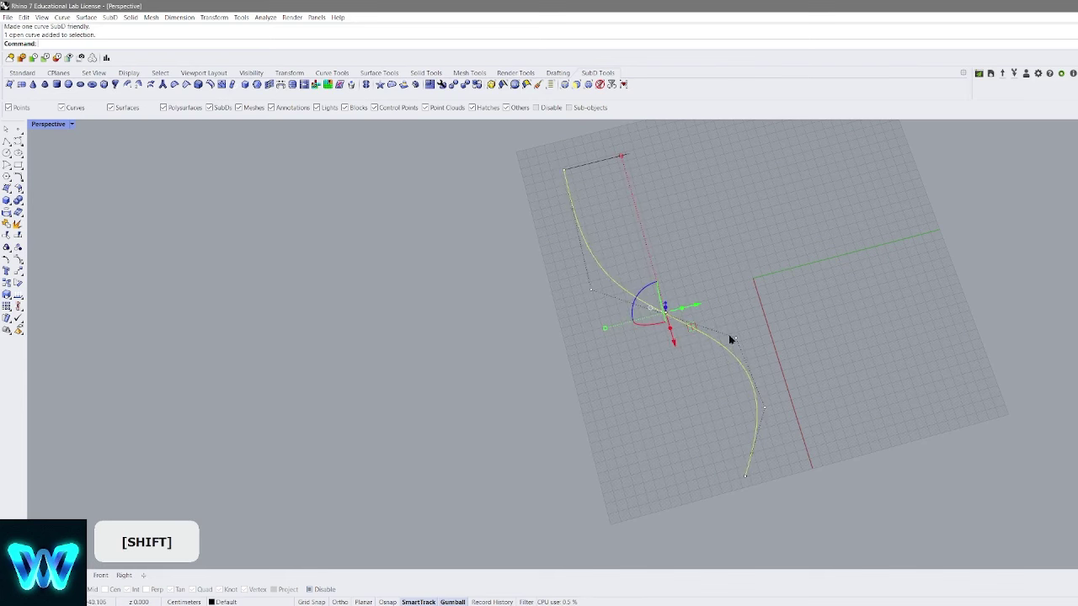
{"action": "right_click_drag", "start_coordinate": [729, 335], "coordinate": [671, 312]}
{"action": "scroll", "coordinate": [725, 305], "scroll_direction": "down", "scroll_amount": 3}
{"action": "left_click_drag", "start_coordinate": [665, 311], "coordinate": [676, 225]}
{"action": "right_click_drag", "start_coordinate": [691, 254], "coordinate": [666, 286]}
{"action": "left_click", "coordinate": [699, 185]}
{"action": "left_click", "coordinate": [691, 289]}
{"action": "left_click", "coordinate": [621, 301]}
{"action": "right_click_drag", "start_coordinate": [590, 299], "coordinate": [645, 244]}
{"action": "key", "text": "Delete"}
Draw a closed, irregular degree-3 control point curve with SubDFriendly off beside the S-shaped curve, and select it
{"action": "left_click", "coordinate": [18, 142]}
{"action": "left_click", "coordinate": [578, 221]}
{"action": "left_click", "coordinate": [549, 271]}
{"action": "left_click", "coordinate": [504, 309]}
{"action": "left_click", "coordinate": [562, 379]}
{"action": "left_click", "coordinate": [613, 458]}
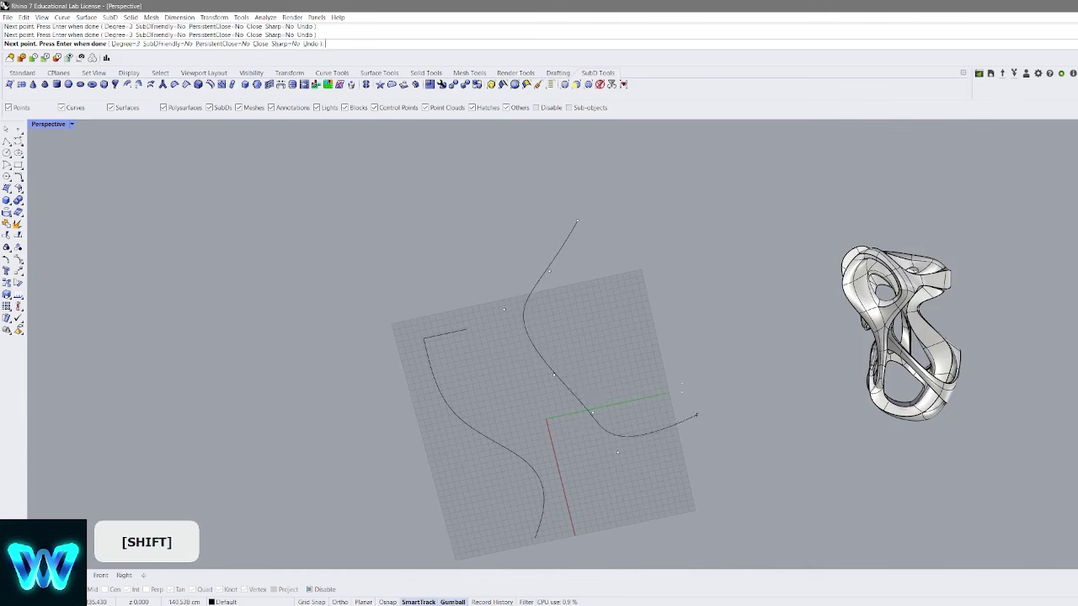
{"action": "left_click", "coordinate": [679, 385]}
{"action": "left_click", "coordinate": [605, 298]}
{"action": "left_click", "coordinate": [708, 266]}
{"action": "left_click", "coordinate": [696, 228]}
{"action": "left_click", "coordinate": [578, 222]}
{"action": "left_click", "coordinate": [661, 283]}
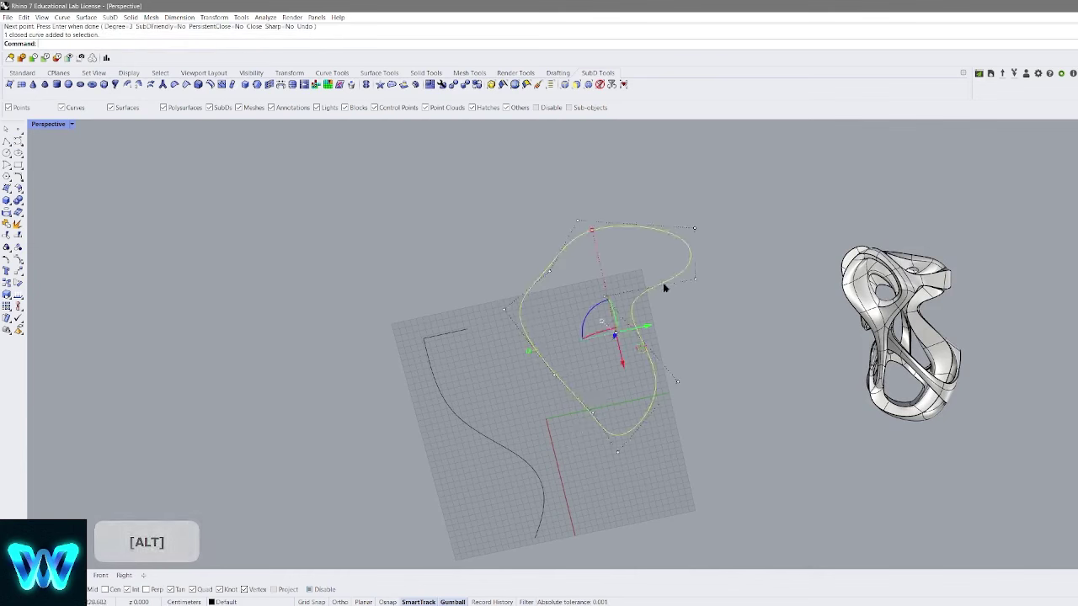
Make the closed irregular curve SubD friendly and extrude it straight up into an open SubD wall
{"action": "right_click_drag", "start_coordinate": [662, 282], "coordinate": [615, 272]}
{"action": "left_click", "coordinate": [625, 84]}
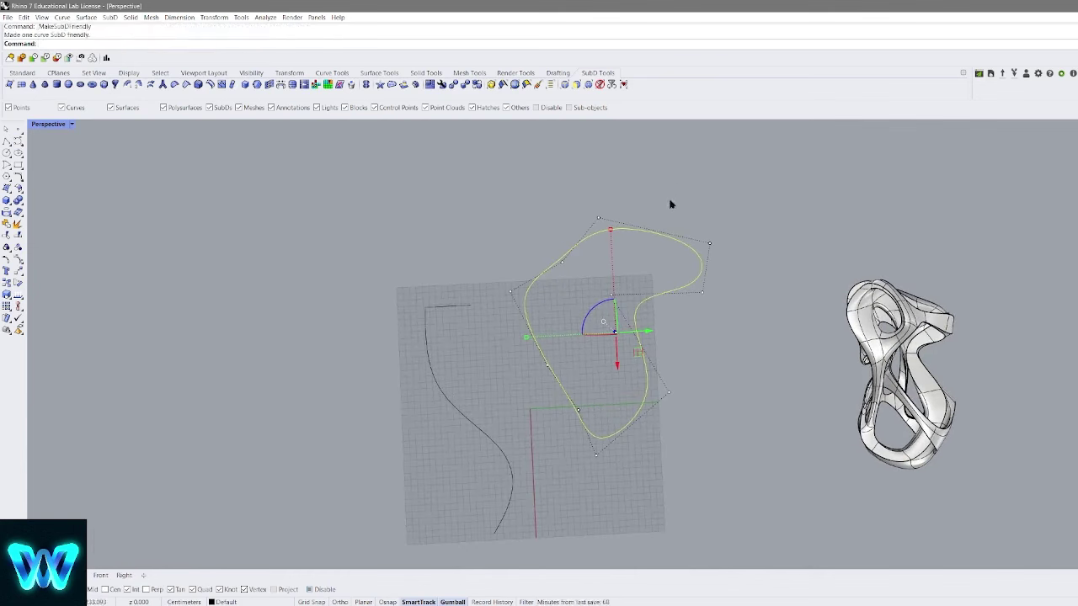
{"action": "left_click", "coordinate": [675, 222]}
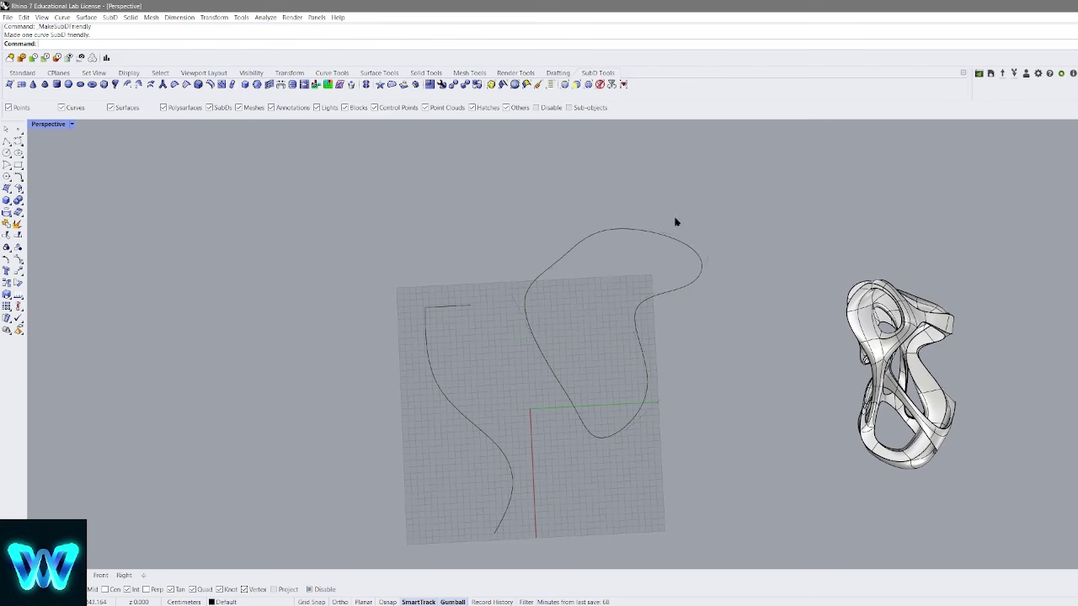
{"action": "left_click", "coordinate": [687, 250]}
{"action": "right_click_drag", "start_coordinate": [690, 240], "coordinate": [614, 324]}
{"action": "left_click_drag", "start_coordinate": [616, 324], "coordinate": [615, 278]}
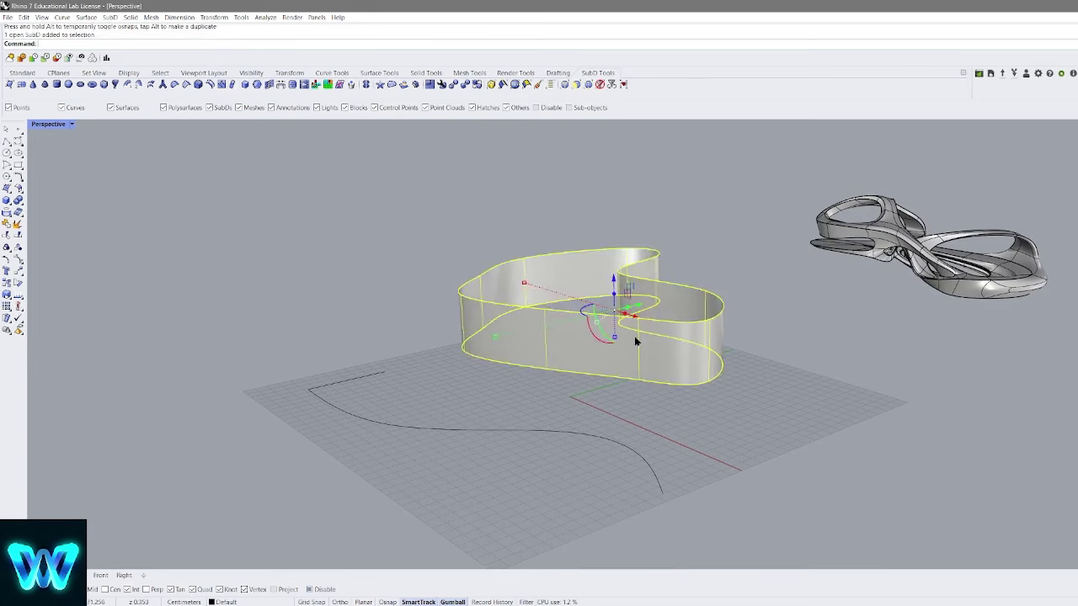
Compare the extruded SubD wall in flat and smooth display
{"action": "right_click_drag", "start_coordinate": [697, 304], "coordinate": [643, 421]}
{"action": "right_click_drag", "start_coordinate": [644, 421], "coordinate": [792, 194], "text": "shift"}
{"action": "key", "text": "Tab"}
{"action": "left_click", "coordinate": [795, 204]}
{"action": "key", "text": "Tab"}
{"action": "key", "text": "Tab"}
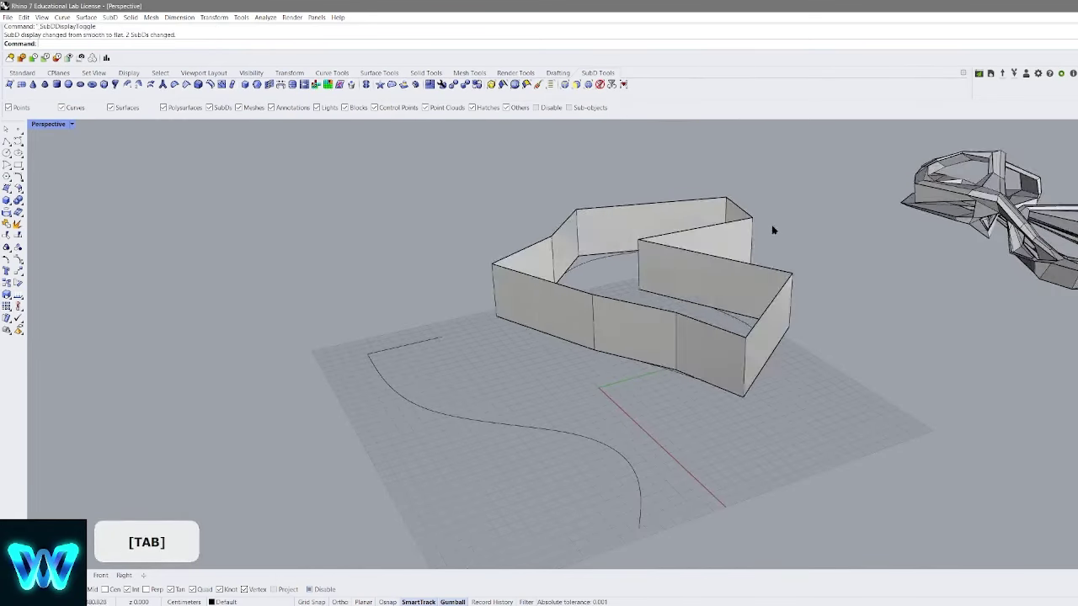
{"action": "key", "text": "Tab"}
Delete the extruded SubD wall and the closed curve beneath it
{"action": "left_click", "coordinate": [711, 273]}
{"action": "key", "text": "Delete"}
{"action": "right_click_drag", "start_coordinate": [719, 273], "coordinate": [734, 249], "text": "shift"}
{"action": "scroll", "coordinate": [761, 262], "scroll_direction": "down", "scroll_amount": 5}
{"action": "left_click", "coordinate": [700, 303]}
{"action": "key", "text": "Delete"}
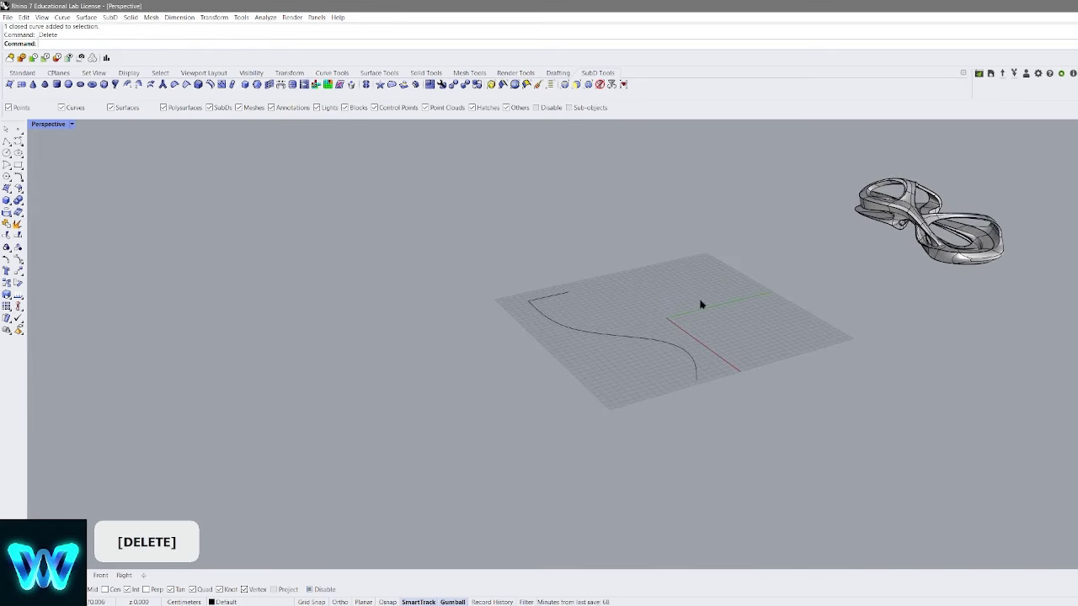
{"action": "right_click_drag", "start_coordinate": [700, 303], "coordinate": [595, 255]}
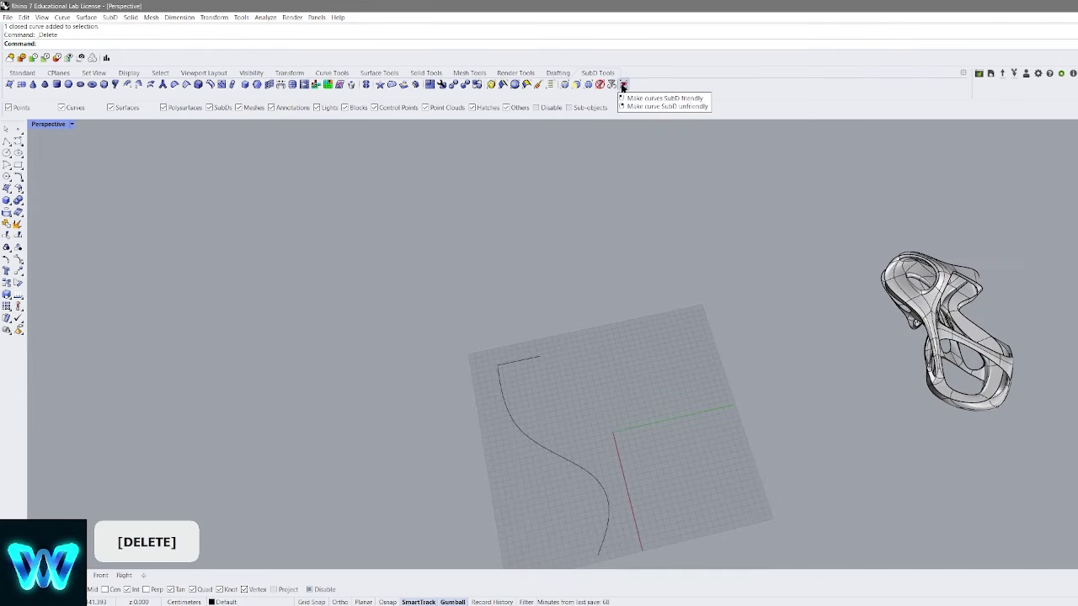
{"action": "right_click_drag", "start_coordinate": [677, 248], "coordinate": [709, 160], "text": "shift"}
{"action": "scroll", "coordinate": [705, 169], "scroll_direction": "down", "scroll_amount": 5}
{"action": "right_click_drag", "start_coordinate": [669, 206], "coordinate": [637, 248]}
{"action": "left_click_drag", "start_coordinate": [634, 245], "coordinate": [579, 287]}
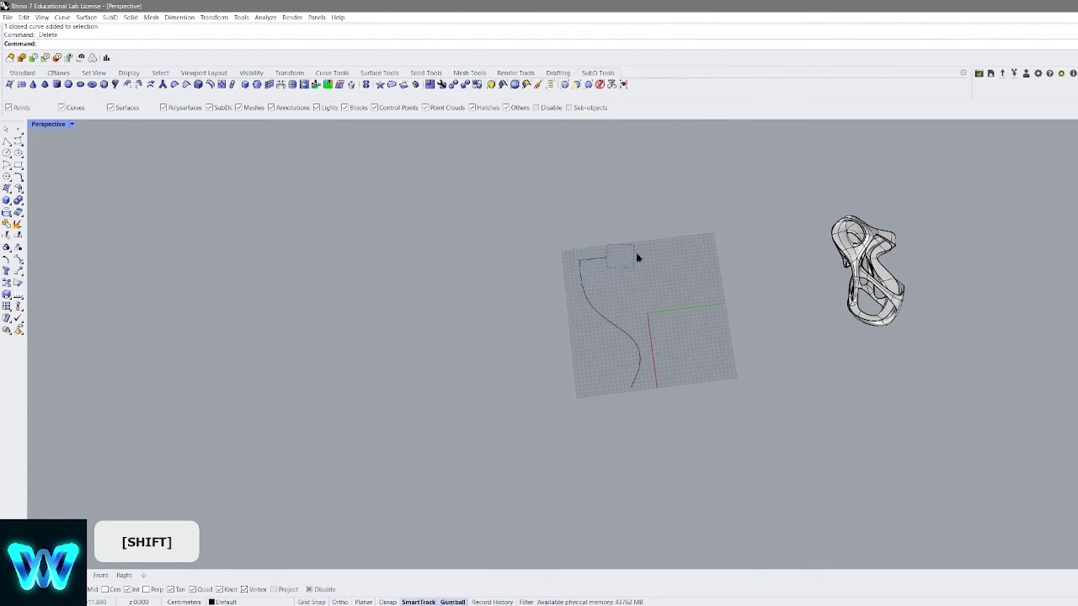
{"action": "scroll", "coordinate": [665, 308], "scroll_direction": "up", "scroll_amount": 5}
{"action": "right_click_drag", "start_coordinate": [693, 258], "coordinate": [631, 316]}
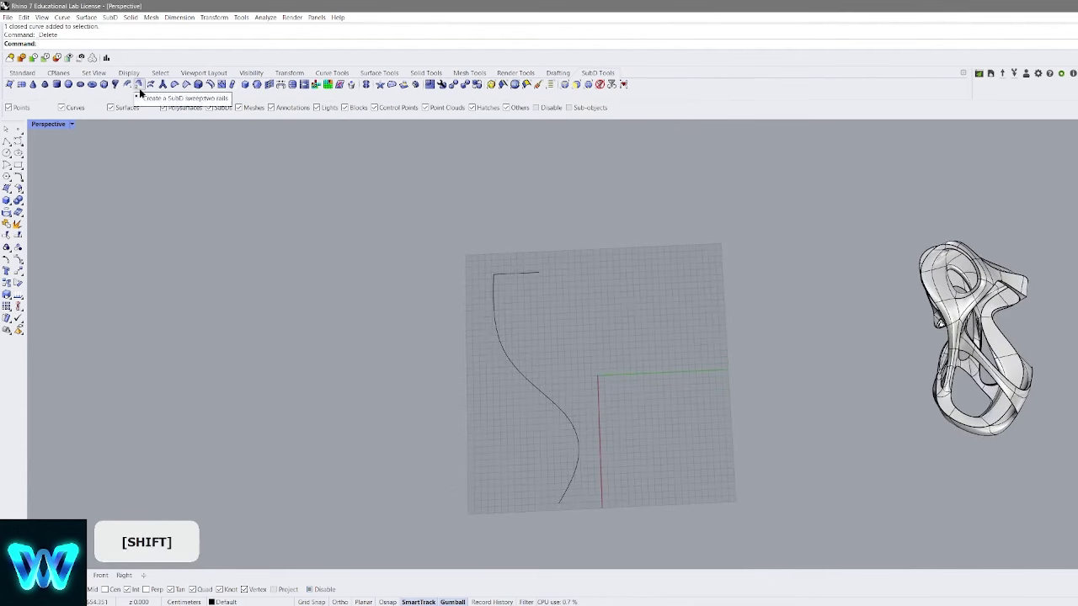
{"action": "right_click_drag", "start_coordinate": [488, 265], "coordinate": [497, 218], "text": "shift"}
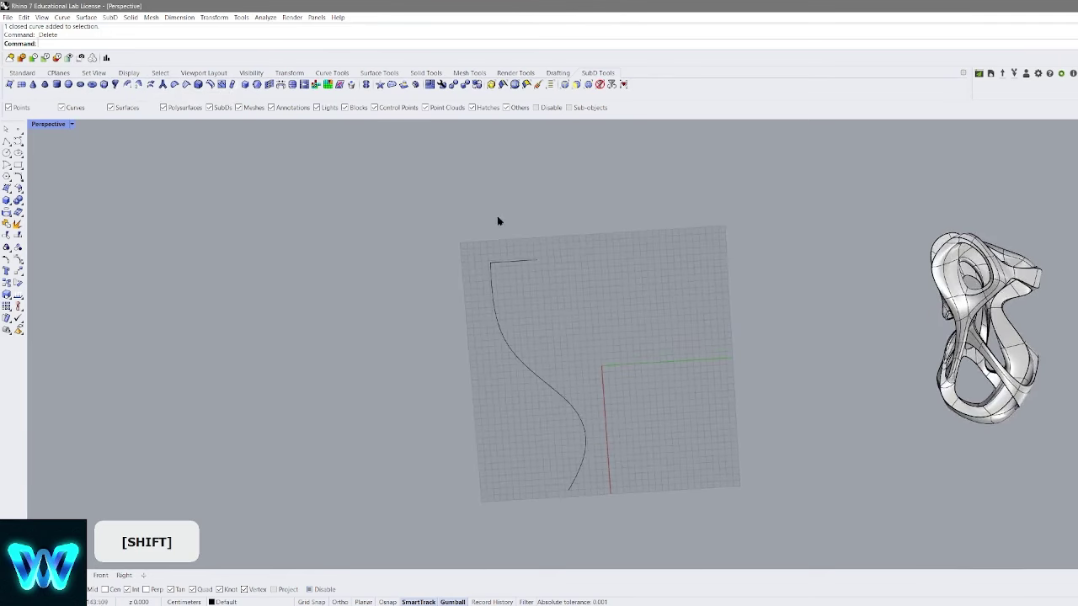
Copy the S-shaped curve and its straight line to the empty area outside the grid, next to the originals
{"action": "right_click_drag", "start_coordinate": [540, 259], "coordinate": [585, 194], "text": "shift"}
{"action": "left_click_drag", "start_coordinate": [616, 163], "coordinate": [509, 280]}
{"action": "scroll", "coordinate": [683, 275], "scroll_direction": "down", "scroll_amount": 4}
{"action": "mouse_move", "coordinate": [634, 289]}
{"action": "left_mouse_down"}
{"action": "mouse_move", "coordinate": [498, 280]}
{"action": "mouse_move", "coordinate": [616, 286]}
{"action": "left_mouse_up"}
{"action": "left_click", "coordinate": [717, 245]}
{"action": "right_click_drag", "start_coordinate": [593, 259], "coordinate": [594, 299]}
{"action": "scroll", "coordinate": [635, 264], "scroll_direction": "up", "scroll_amount": 5}
{"action": "right_click_drag", "start_coordinate": [596, 303], "coordinate": [602, 271], "text": "shift"}
{"action": "right_click_drag", "start_coordinate": [476, 207], "coordinate": [482, 230], "text": "shift"}
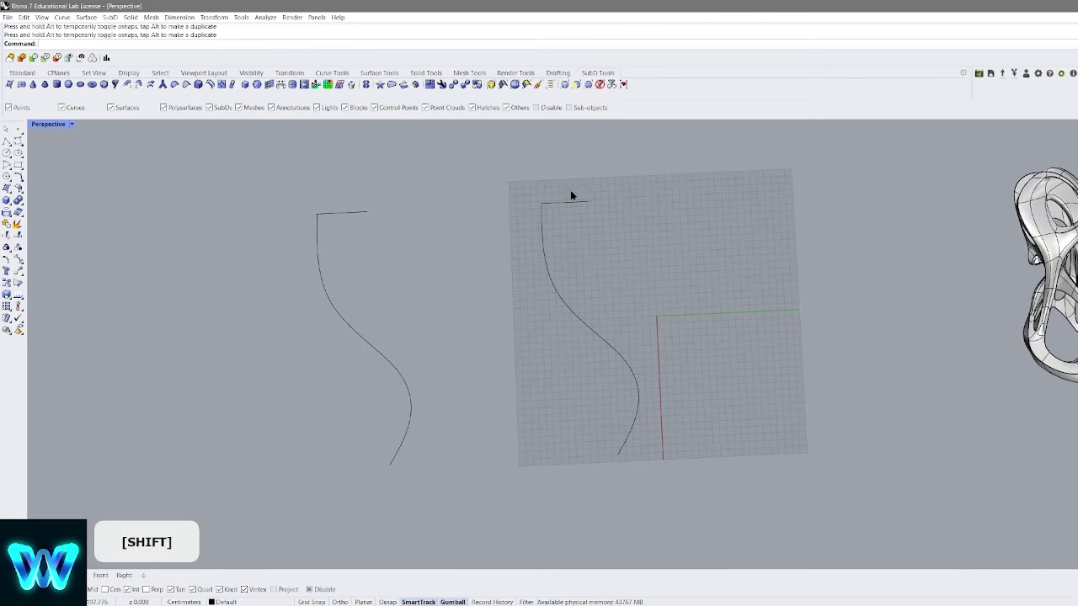
Draw an open degree-3 control point curve with SubDFriendly off from the original line's free end, curving out and back toward the S-curve's lower end
{"action": "left_click", "coordinate": [569, 203]}
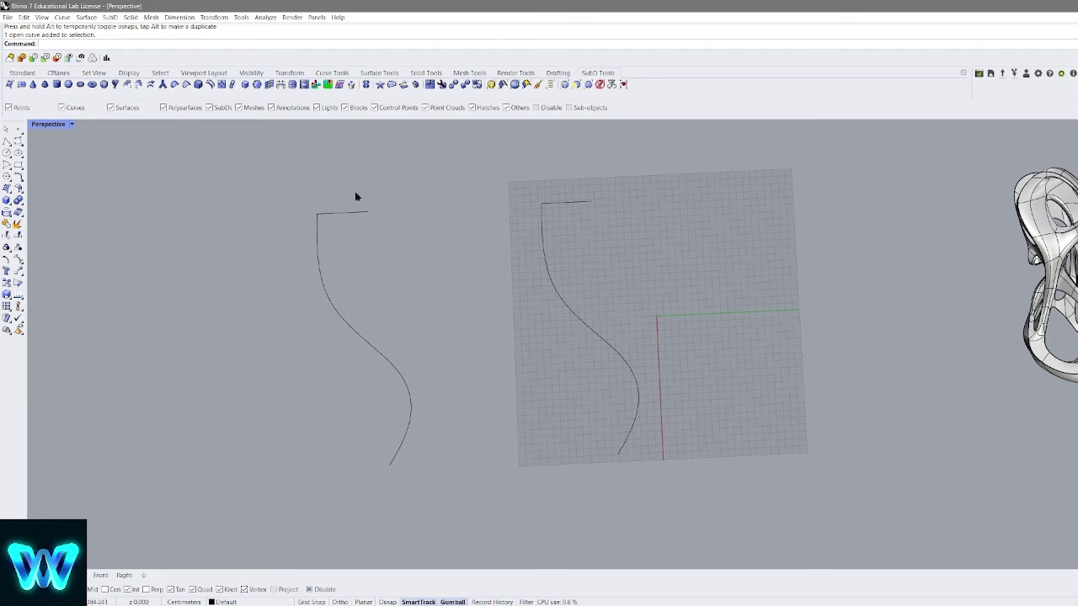
{"action": "left_click", "coordinate": [17, 141]}
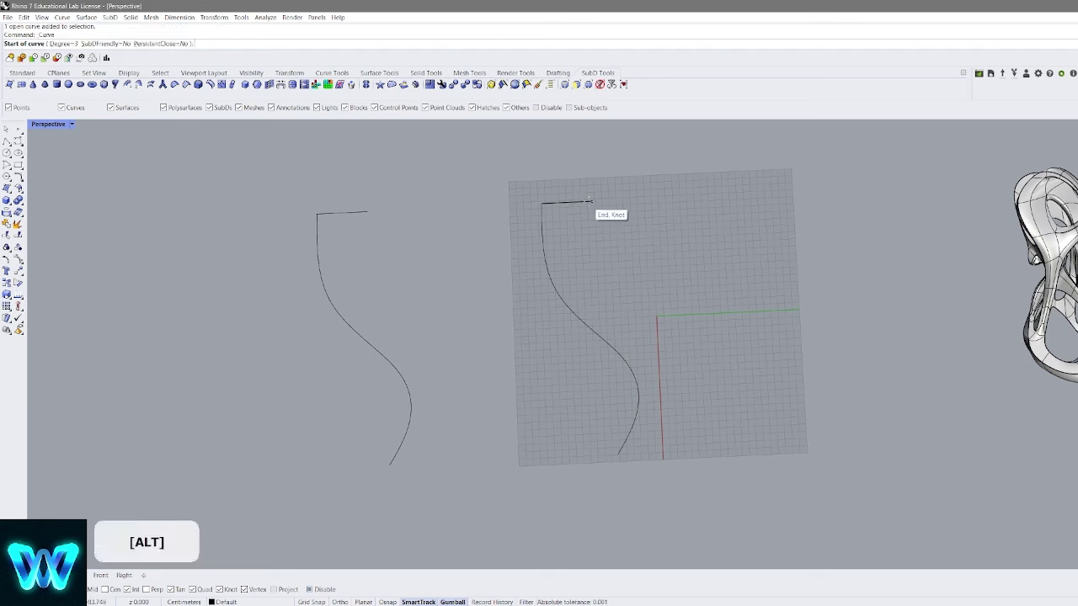
{"action": "left_click", "coordinate": [591, 202]}
{"action": "left_click", "coordinate": [578, 268], "text": "alt"}
{"action": "left_click", "coordinate": [607, 287]}
{"action": "left_click", "coordinate": [735, 160]}
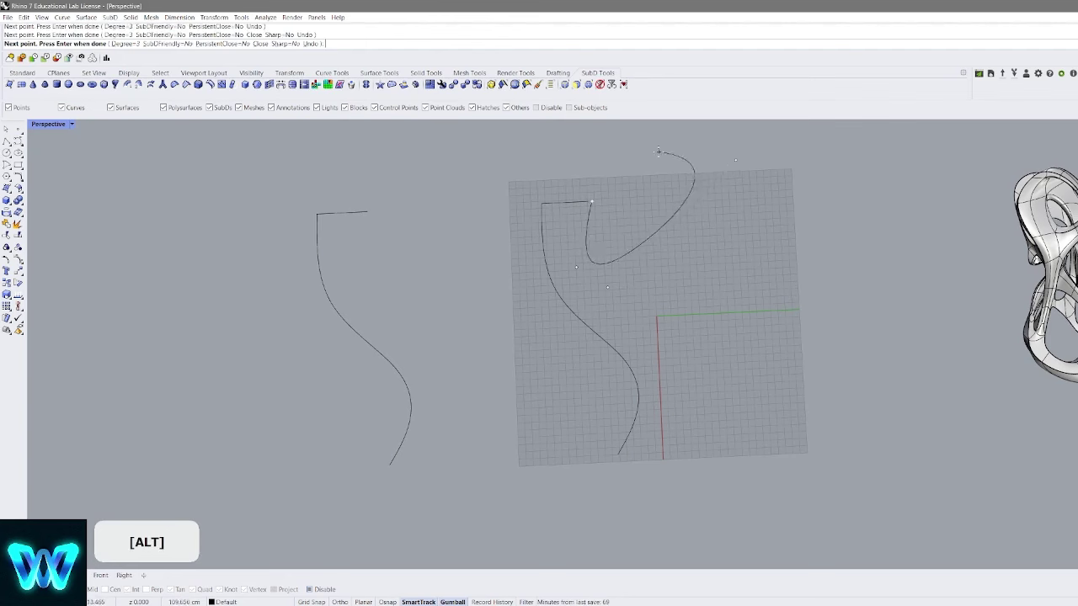
{"action": "left_click", "coordinate": [828, 255]}
{"action": "left_click", "coordinate": [674, 460]}
{"action": "right_click", "coordinate": [674, 460]}
{"action": "scroll", "coordinate": [693, 352], "scroll_direction": "down", "scroll_amount": 4}
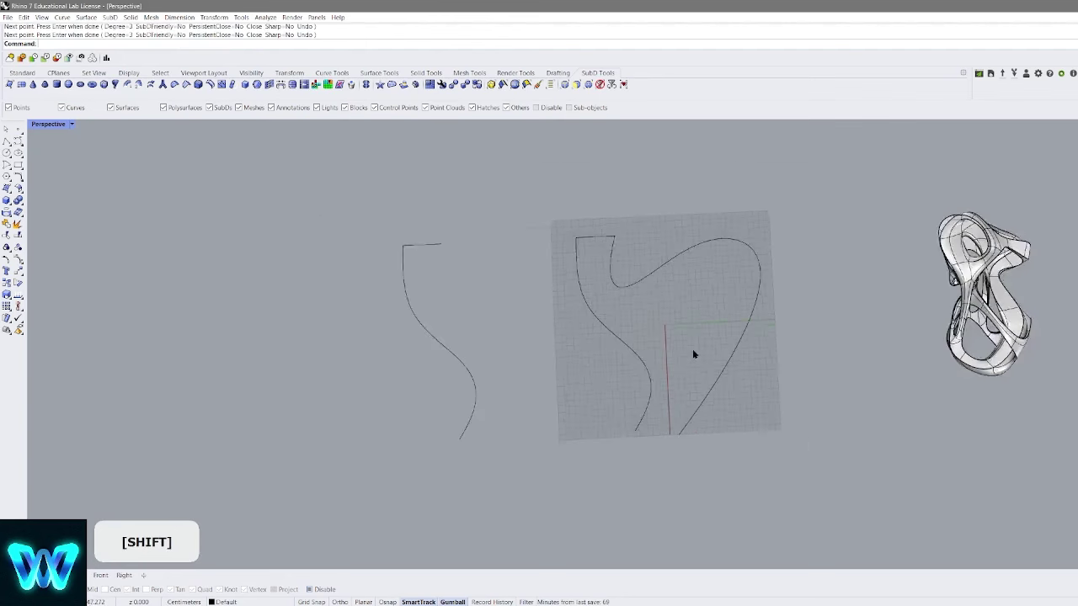
{"action": "right_click_drag", "start_coordinate": [693, 352], "coordinate": [761, 360], "text": "shift"}
{"action": "scroll", "coordinate": [775, 345], "scroll_direction": "up", "scroll_amount": 2}
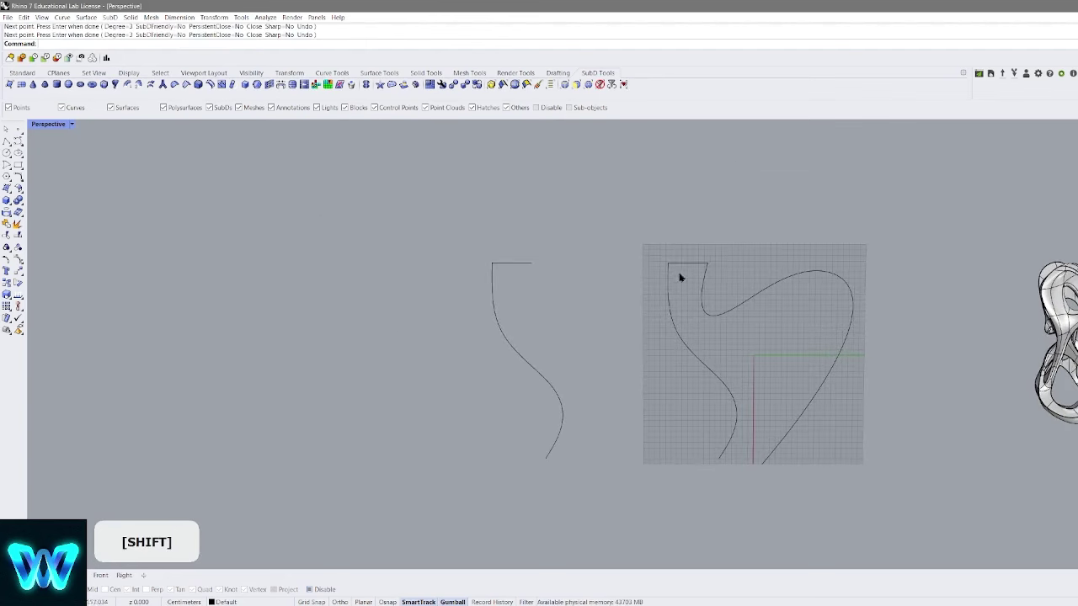
Create a one-rail freeform SubD sweep of the copied straight line along the copied S-shaped curve, with Corners on
{"action": "left_click", "coordinate": [128, 85]}
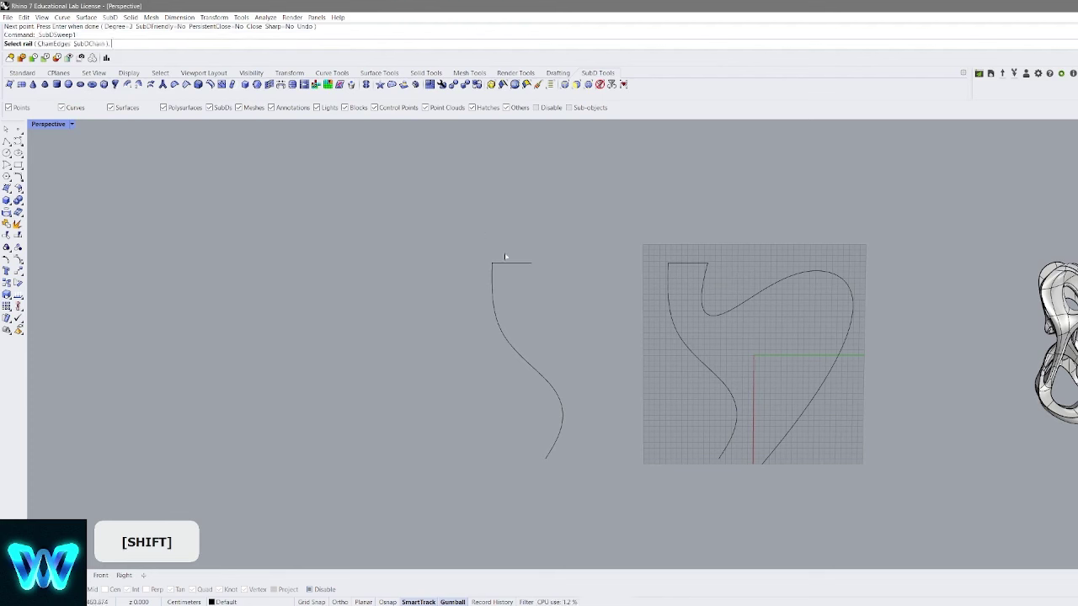
{"action": "left_click", "coordinate": [496, 315]}
{"action": "left_click", "coordinate": [507, 263]}
{"action": "right_click", "coordinate": [607, 293]}
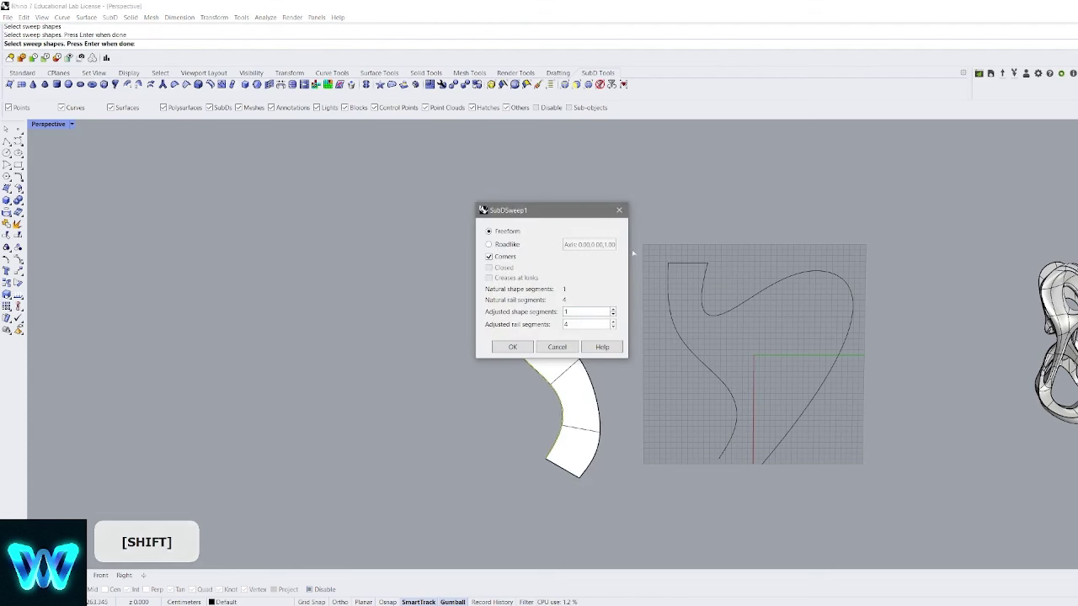
{"action": "right_click_drag", "start_coordinate": [583, 395], "coordinate": [543, 390], "text": "shift"}
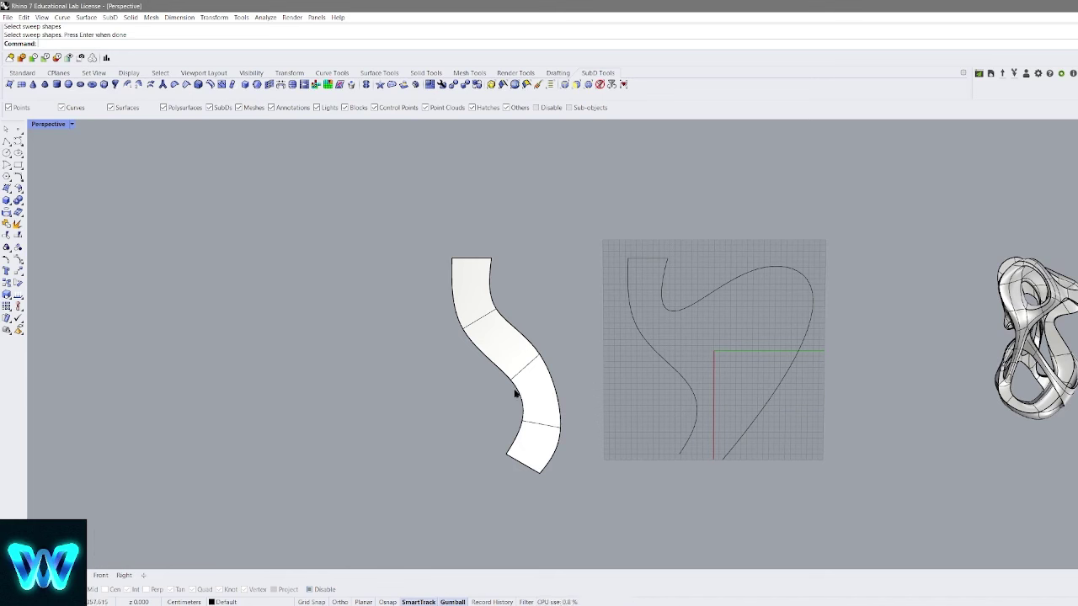
Try moving one side edge of the swept strip, and undo the move
{"action": "left_click", "coordinate": [515, 330], "text": "ctrl+shift"}
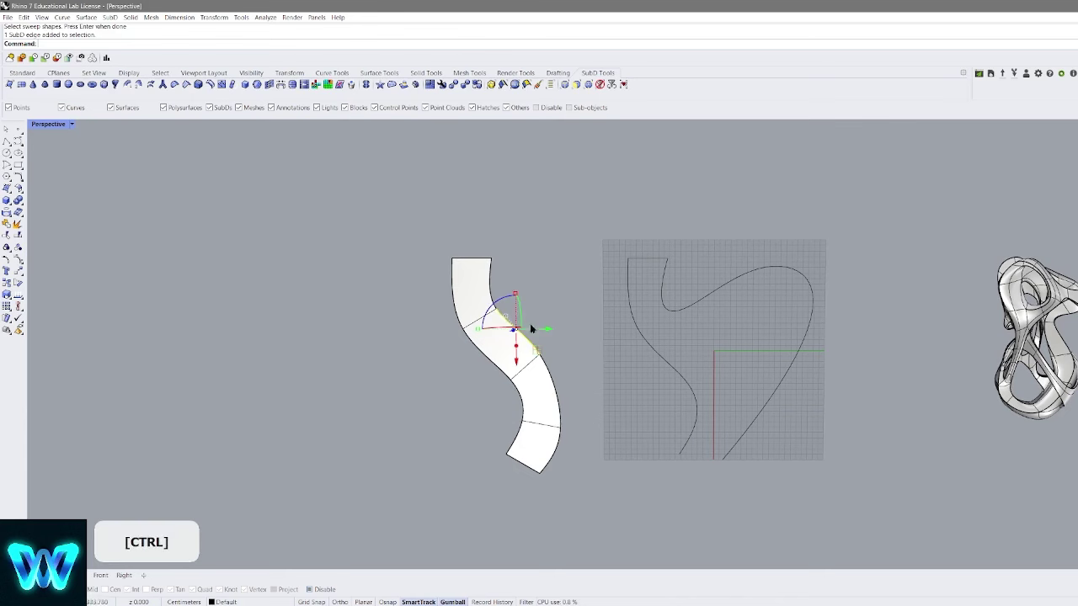
{"action": "key", "text": "ctrl+z"}
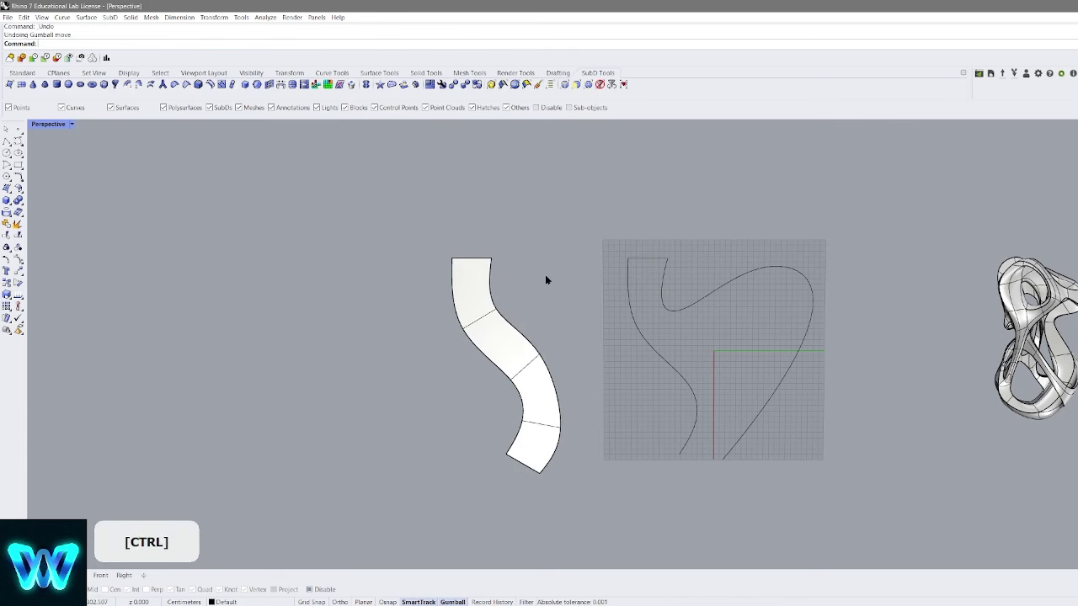
Preview a two-rail SubD sweep of the original line along the S-shaped curve and the newly drawn curve, and cancel it
{"action": "right_click_drag", "start_coordinate": [705, 296], "coordinate": [656, 281], "text": "shift"}
{"action": "right_click_drag", "start_coordinate": [531, 213], "coordinate": [479, 222], "text": "shift"}
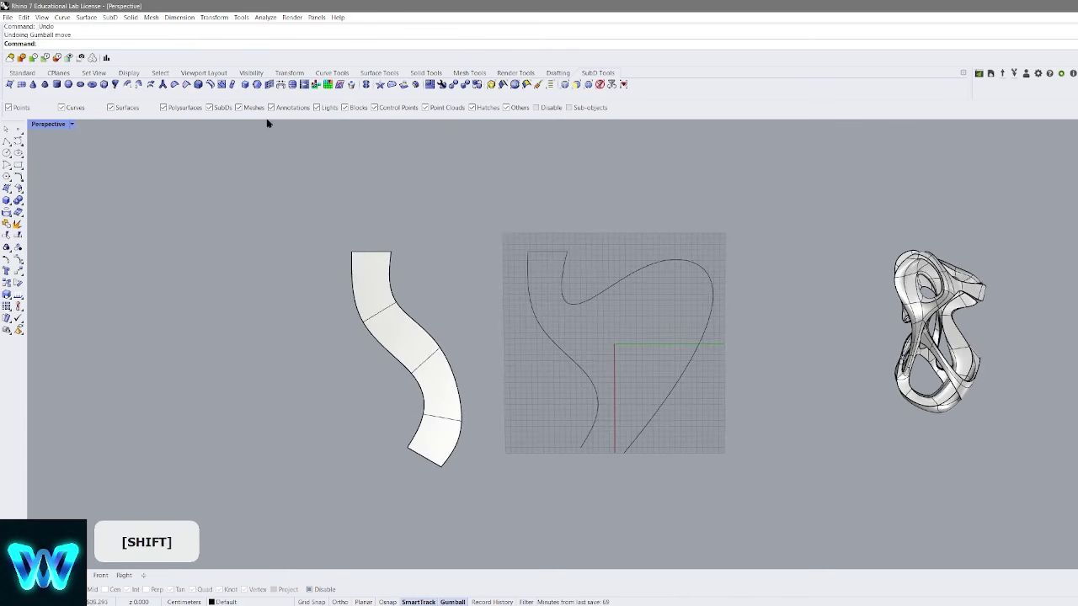
{"action": "left_click", "coordinate": [137, 85]}
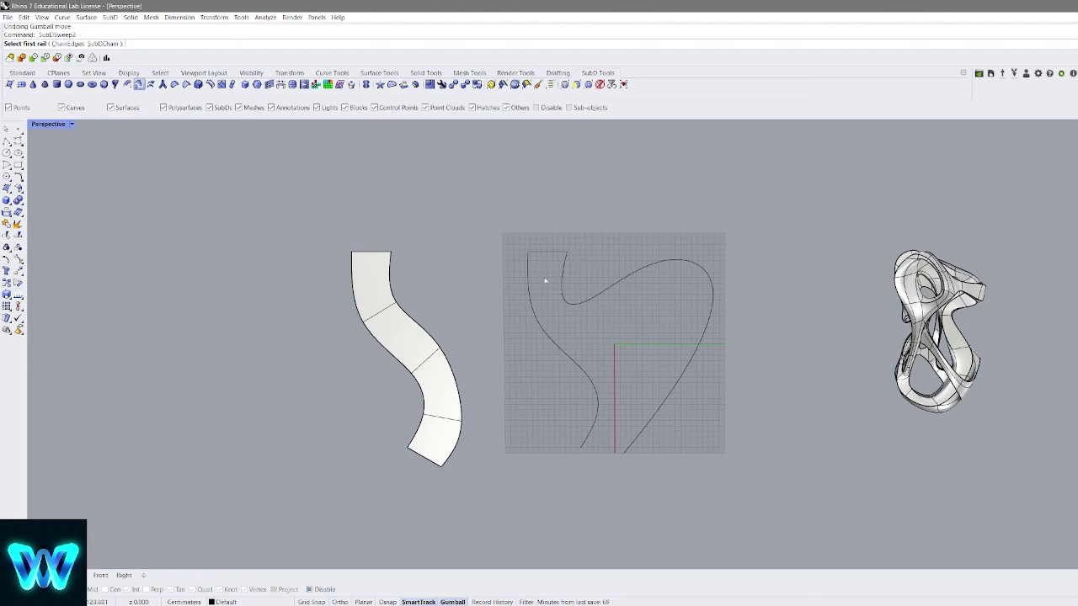
{"action": "left_click", "coordinate": [531, 301]}
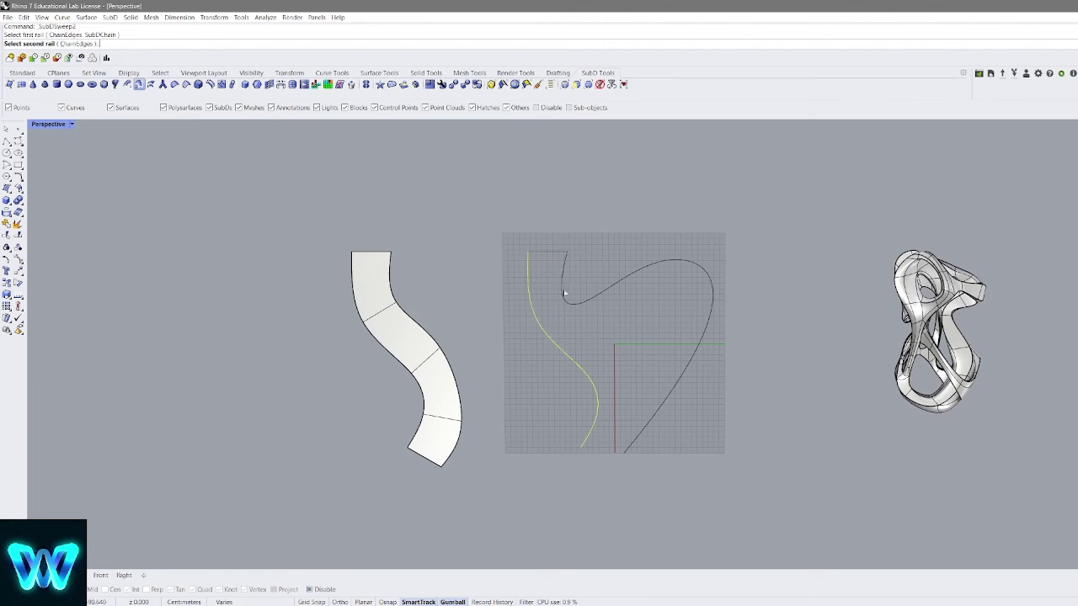
{"action": "left_click", "coordinate": [565, 293]}
{"action": "left_click", "coordinate": [547, 254]}
{"action": "right_click", "coordinate": [689, 243]}
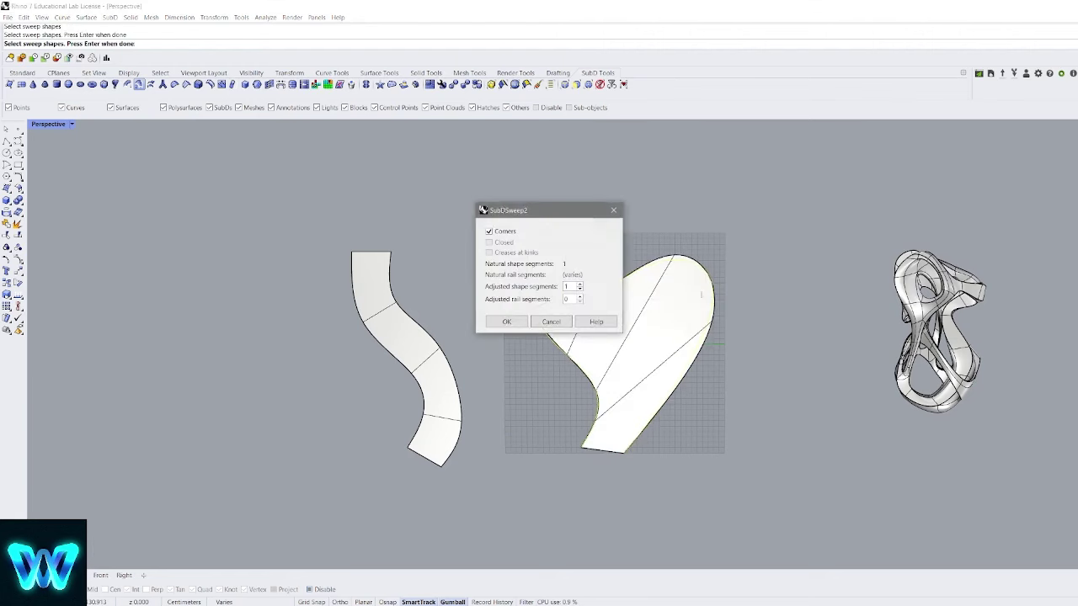
{"action": "right_click_drag", "start_coordinate": [686, 287], "coordinate": [770, 302], "text": "shift"}
{"action": "scroll", "coordinate": [829, 313], "scroll_direction": "down", "scroll_amount": 5}
{"action": "scroll", "coordinate": [796, 303], "scroll_direction": "up", "scroll_amount": 9}
{"action": "scroll", "coordinate": [766, 296], "scroll_direction": "down", "scroll_amount": 5}
{"action": "left_click", "coordinate": [555, 321]}
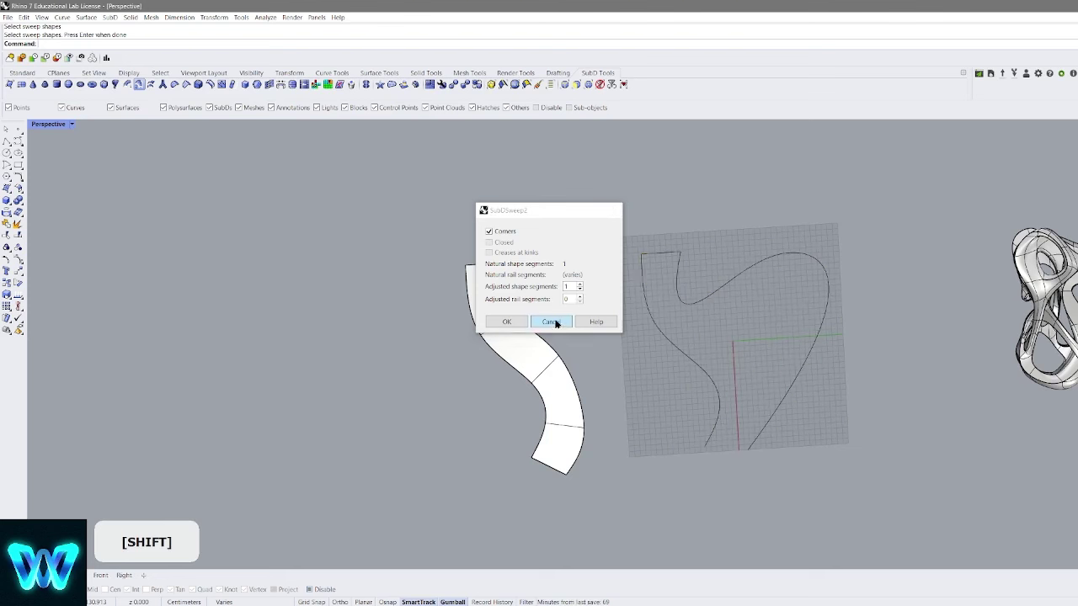
Make both rail curves SubD friendly, and reshape the second rail by moving its outer and inner control points
{"action": "left_click_drag", "start_coordinate": [888, 320], "coordinate": [665, 392]}
{"action": "left_click", "coordinate": [610, 84]}
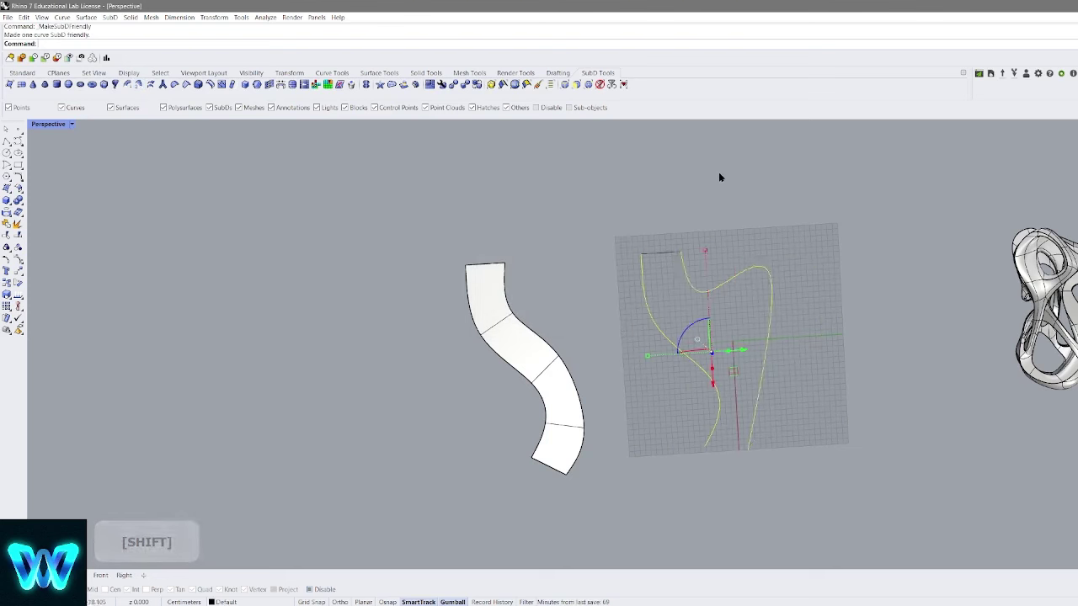
{"action": "left_click", "coordinate": [760, 264]}
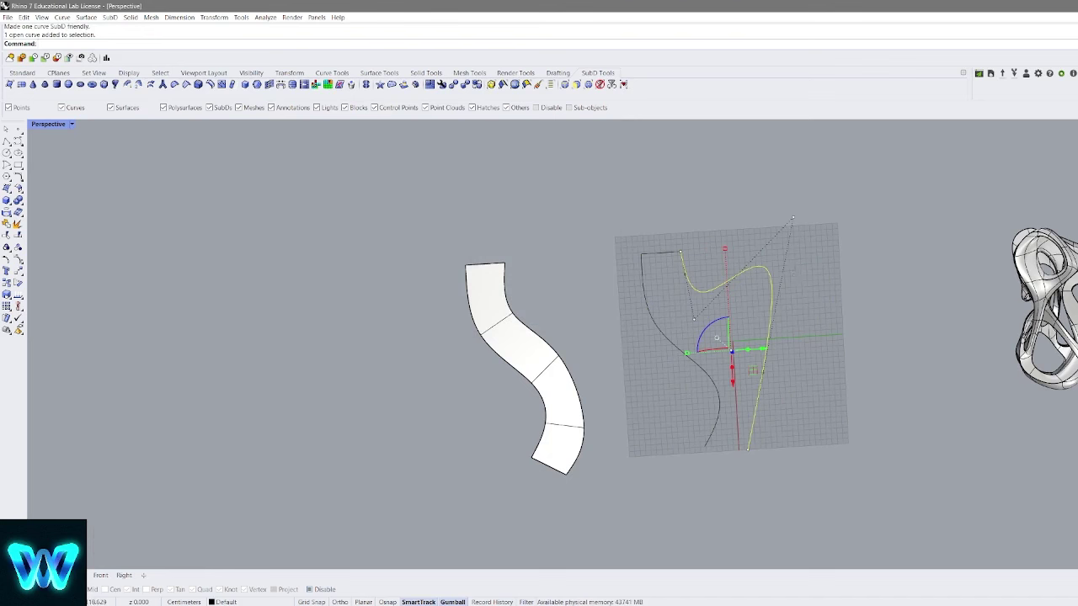
{"action": "left_click_drag", "start_coordinate": [792, 218], "coordinate": [894, 201]}
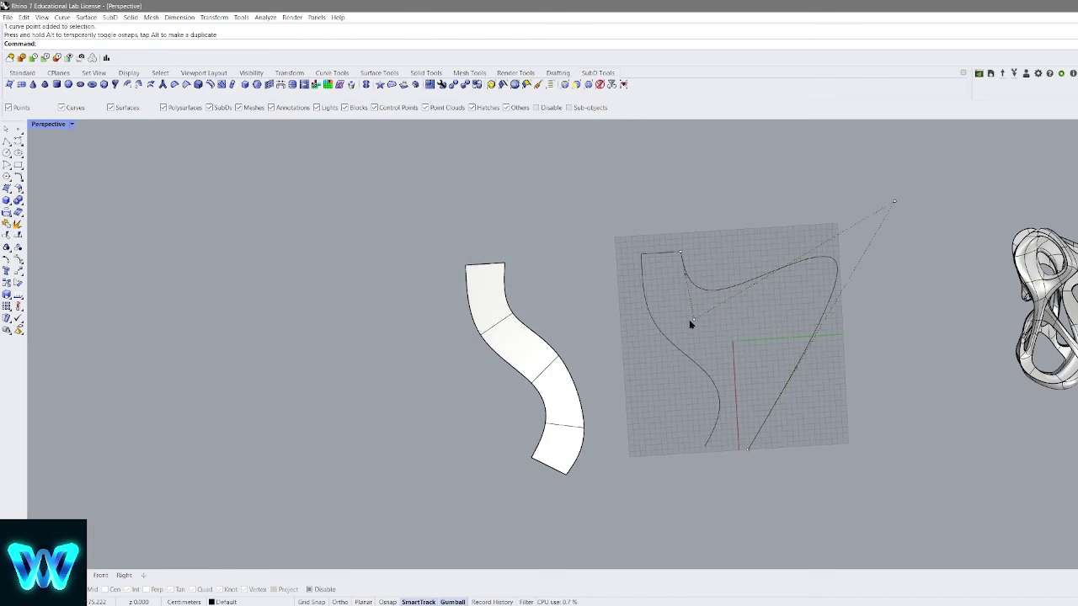
{"action": "left_click", "coordinate": [706, 304]}
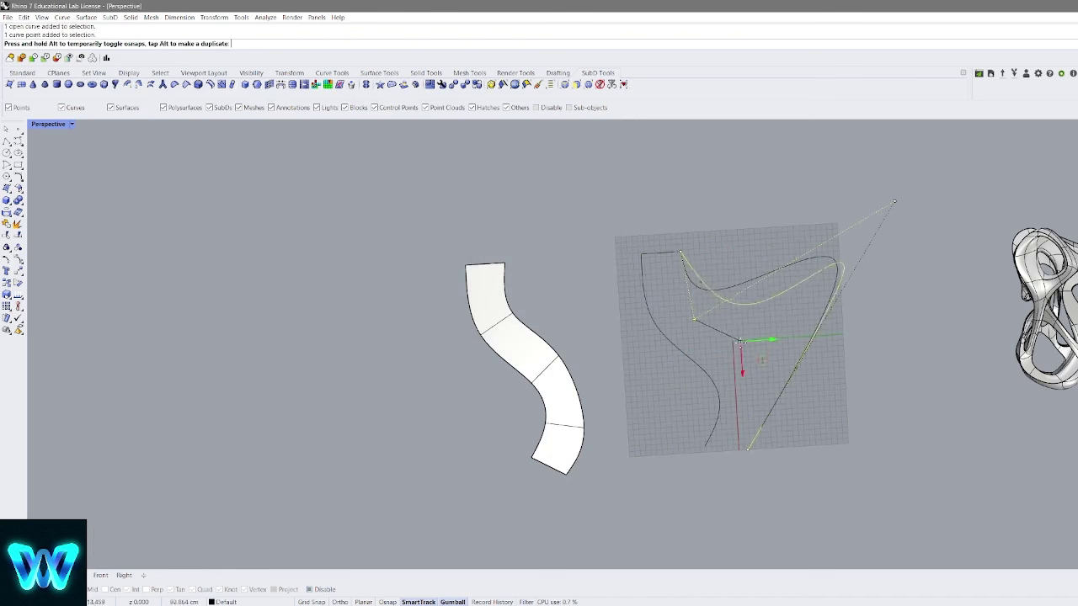
{"action": "left_click_drag", "start_coordinate": [719, 292], "coordinate": [708, 308]}
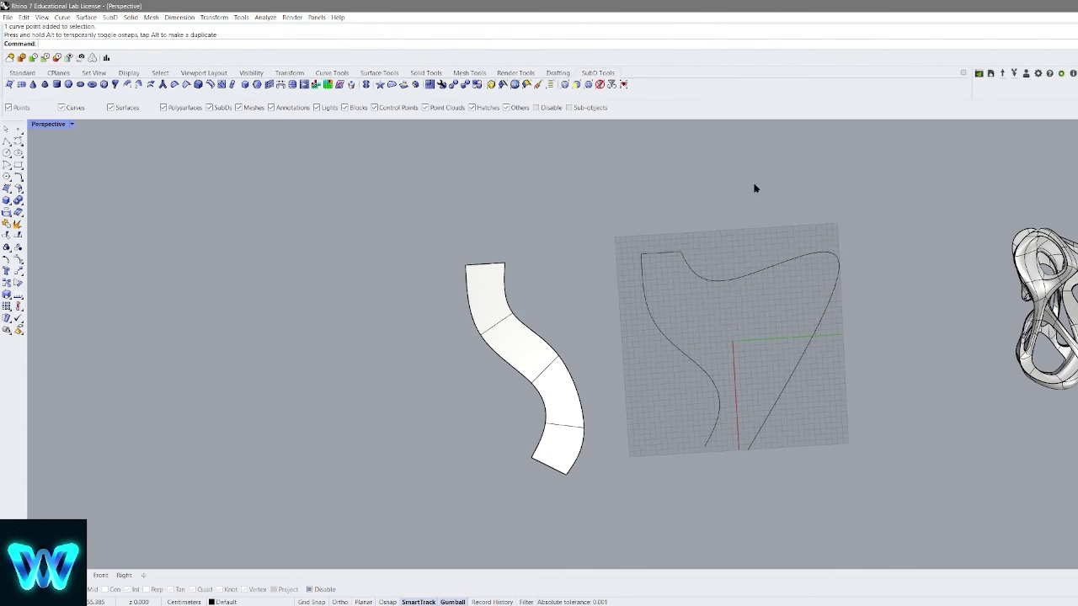
Sweep the straight line along the two SubD-friendly rails as a two-rail SubD sweep with Corners on
{"action": "right_click", "coordinate": [666, 254]}
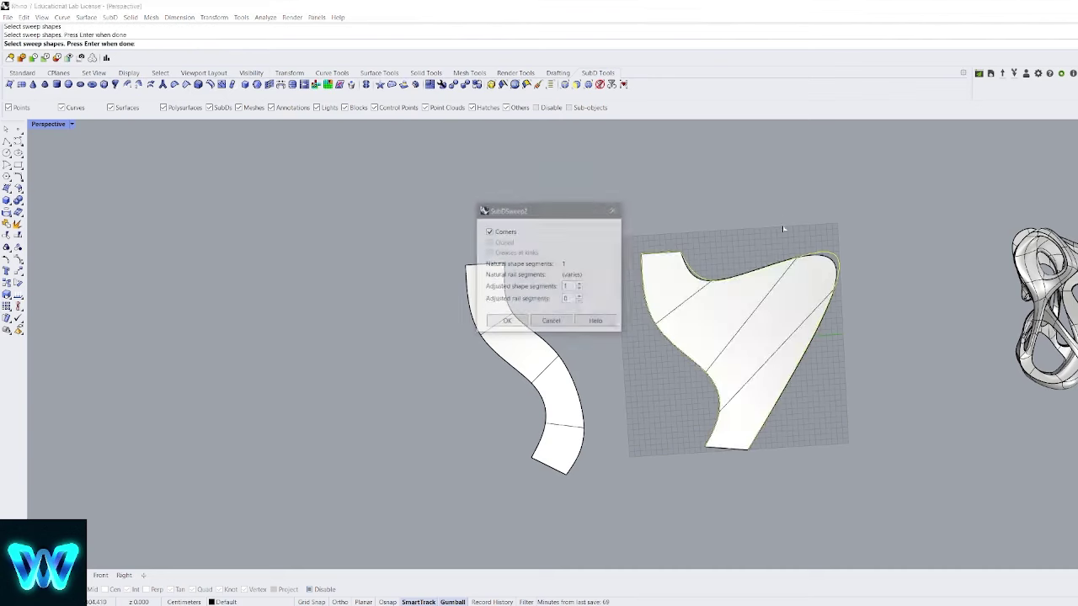
Try raising the adjusted rail segments of the two-rail SubD sweep to 7, with Corners enabled
{"action": "right_click_drag", "start_coordinate": [815, 242], "coordinate": [889, 256], "text": "shift"}
{"action": "scroll", "coordinate": [889, 269], "scroll_direction": "up", "scroll_amount": 10}
{"action": "scroll", "coordinate": [890, 292], "scroll_direction": "down", "scroll_amount": 10}
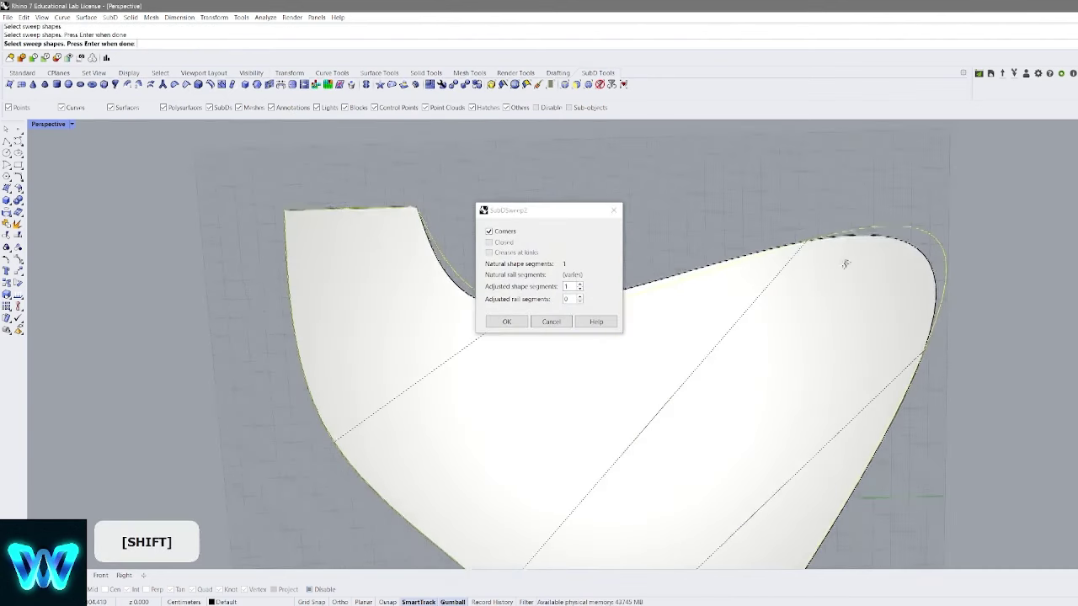
{"action": "right_click_drag", "start_coordinate": [843, 287], "coordinate": [832, 285]}
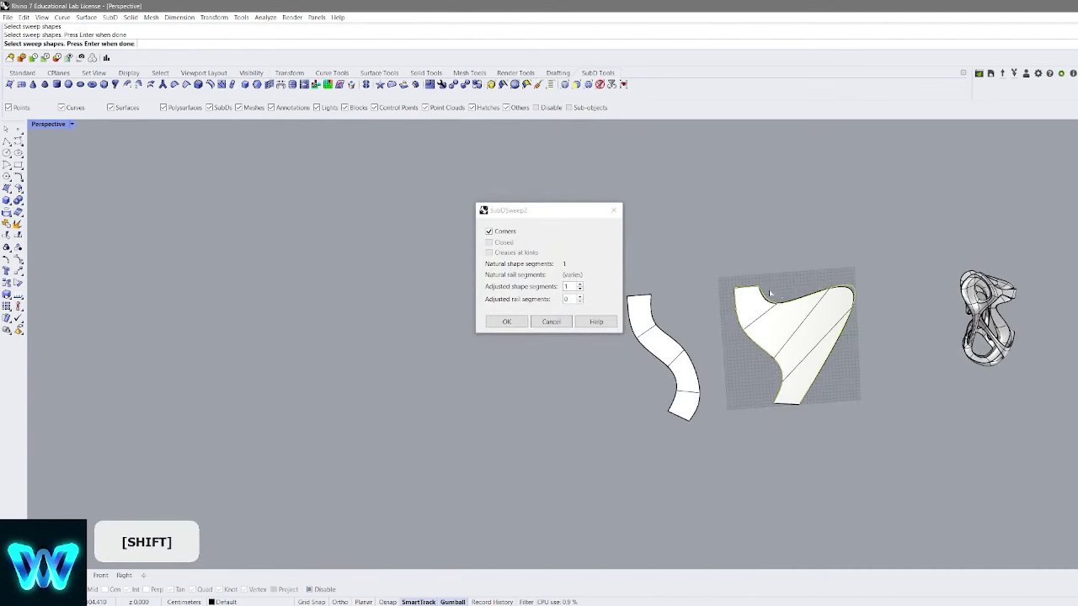
{"action": "scroll", "coordinate": [864, 302], "scroll_direction": "up", "scroll_amount": 5}
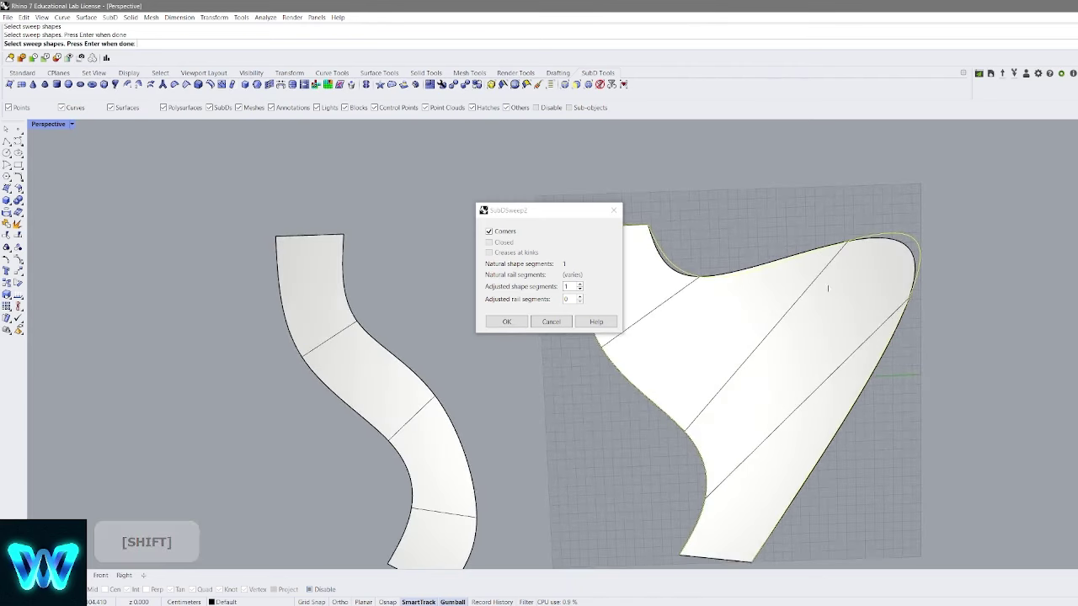
{"action": "scroll", "coordinate": [825, 275], "scroll_direction": "down", "scroll_amount": 2}
{"action": "scroll", "coordinate": [721, 293], "scroll_direction": "up", "scroll_amount": 3}
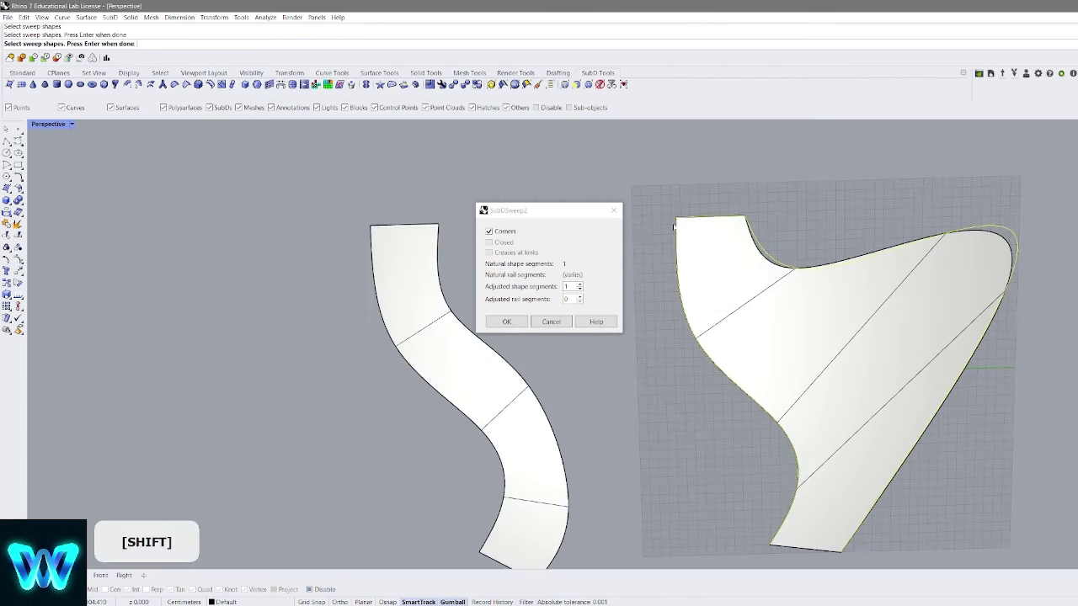
{"action": "right_click_drag", "start_coordinate": [806, 478], "coordinate": [796, 453], "text": "shift"}
{"action": "left_click", "coordinate": [580, 297]}
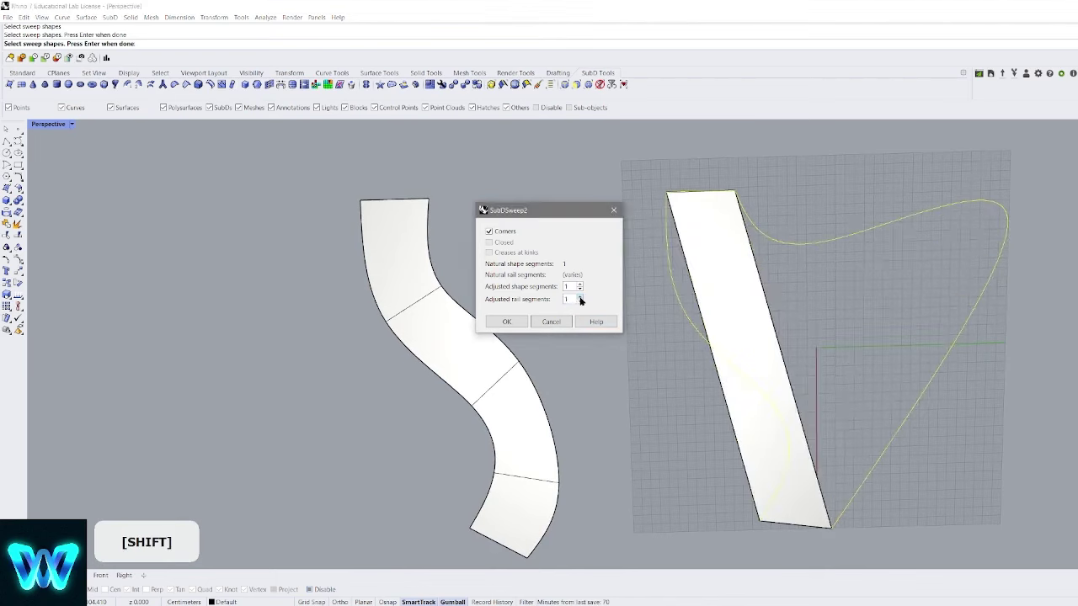
{"action": "left_click", "coordinate": [579, 298]}
{"action": "left_click", "coordinate": [579, 297]}
{"action": "left_click", "coordinate": [580, 297]}
{"action": "left_click", "coordinate": [580, 298]}
{"action": "left_click", "coordinate": [579, 297]}
{"action": "left_click", "coordinate": [580, 298]}
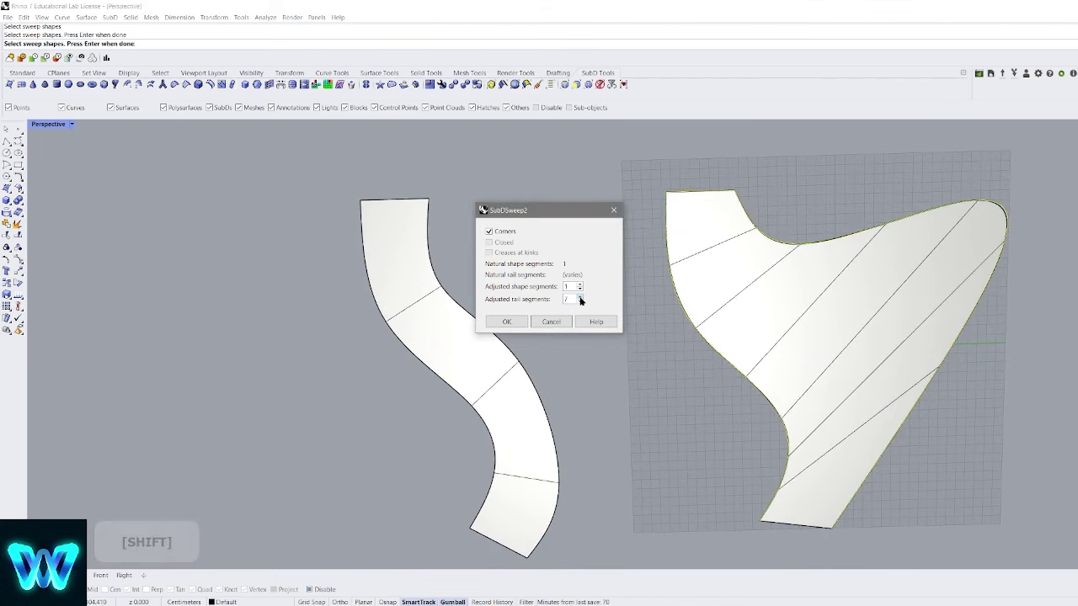
Set the sweep's adjusted rail segments to 4 and create the two-rail SubD sweep
{"action": "left_click", "coordinate": [581, 302]}
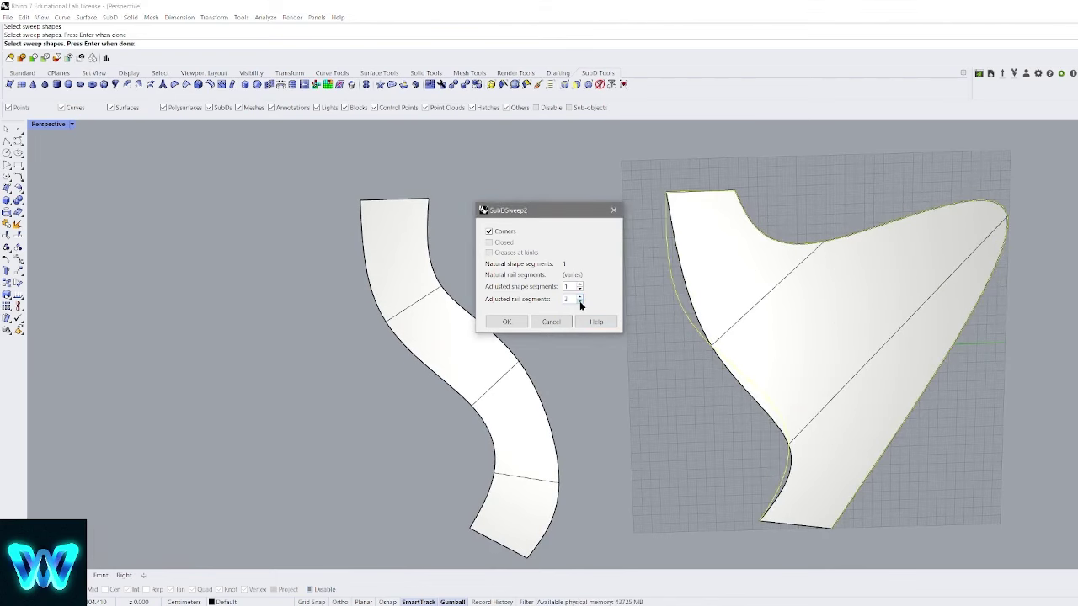
{"action": "left_click", "coordinate": [580, 297]}
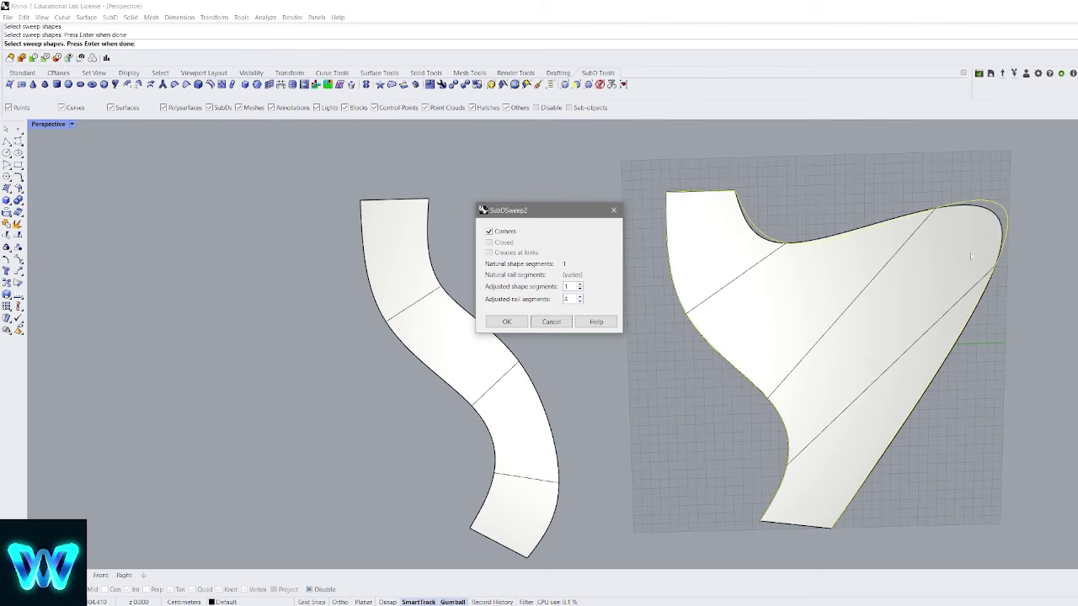
{"action": "left_click", "coordinate": [507, 322]}
Delete both swept SubD strips together with their curves, keeping the large sculptural model
{"action": "scroll", "coordinate": [704, 216], "scroll_direction": "down", "scroll_amount": 5}
{"action": "right_click_drag", "start_coordinate": [705, 217], "coordinate": [844, 250], "text": "shift"}
{"action": "left_click_drag", "start_coordinate": [868, 243], "coordinate": [458, 484]}
{"action": "key", "text": "Delete"}
{"action": "right_click_drag", "start_coordinate": [693, 334], "coordinate": [631, 303], "text": "shift"}
{"action": "scroll", "coordinate": [649, 305], "scroll_direction": "up", "scroll_amount": 3}
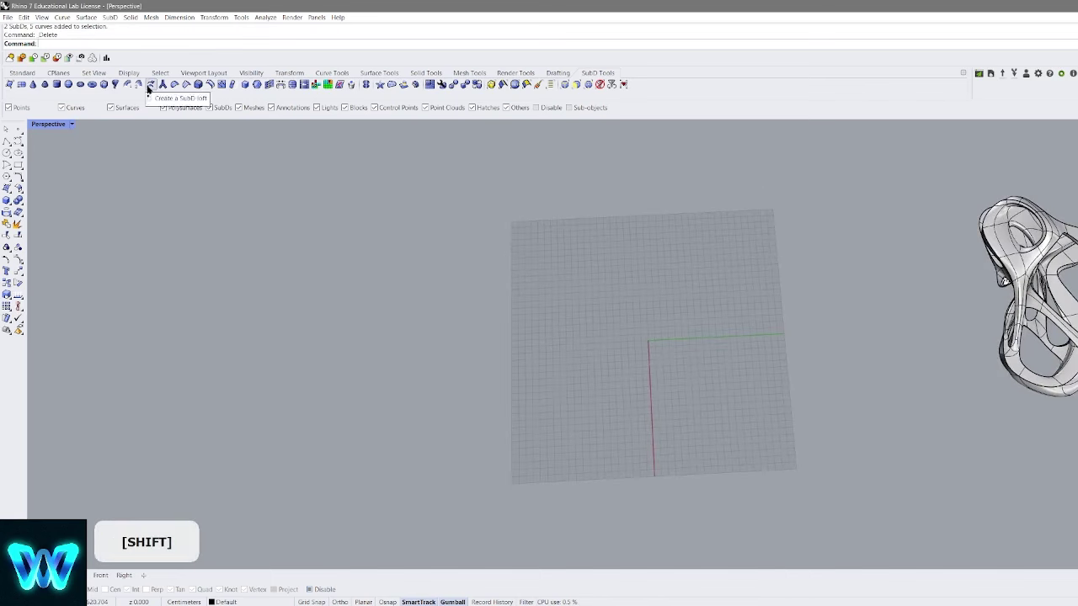
Draw an open, arched degree-3 curve across the far part of the construction grid
{"action": "right_click_drag", "start_coordinate": [274, 169], "coordinate": [573, 260], "text": "shift"}
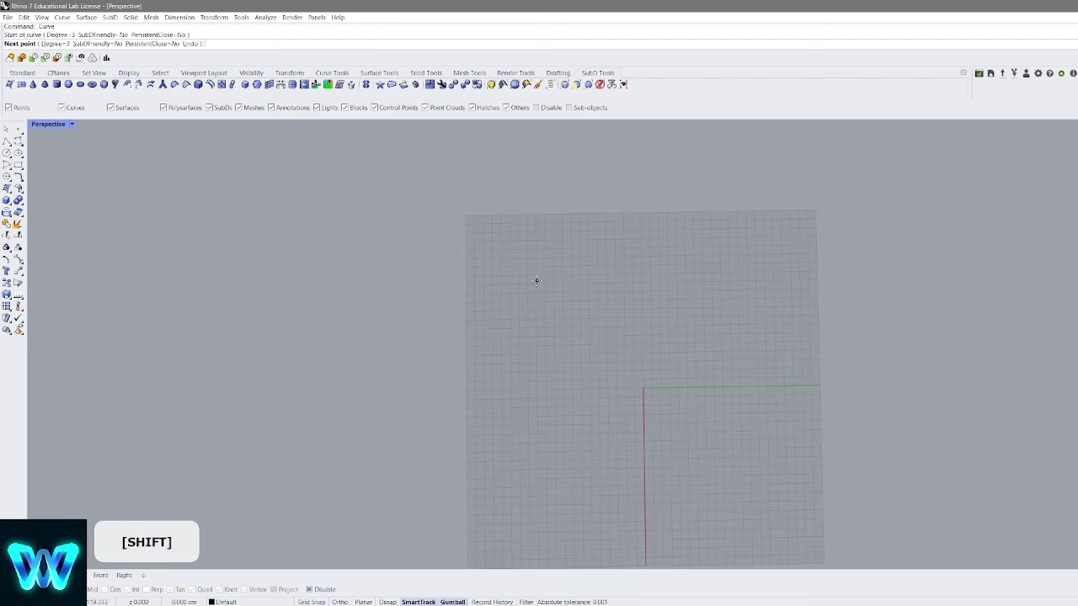
{"action": "left_click", "coordinate": [600, 229]}
{"action": "right_click", "coordinate": [742, 269]}
{"action": "right_click_drag", "start_coordinate": [739, 349], "coordinate": [729, 238], "text": "shift"}
{"action": "scroll", "coordinate": [729, 239], "scroll_direction": "down", "scroll_amount": 5}
Draw a second arched curve through three control points near the opposite edge of the grid
{"action": "right_click", "coordinate": [632, 325]}
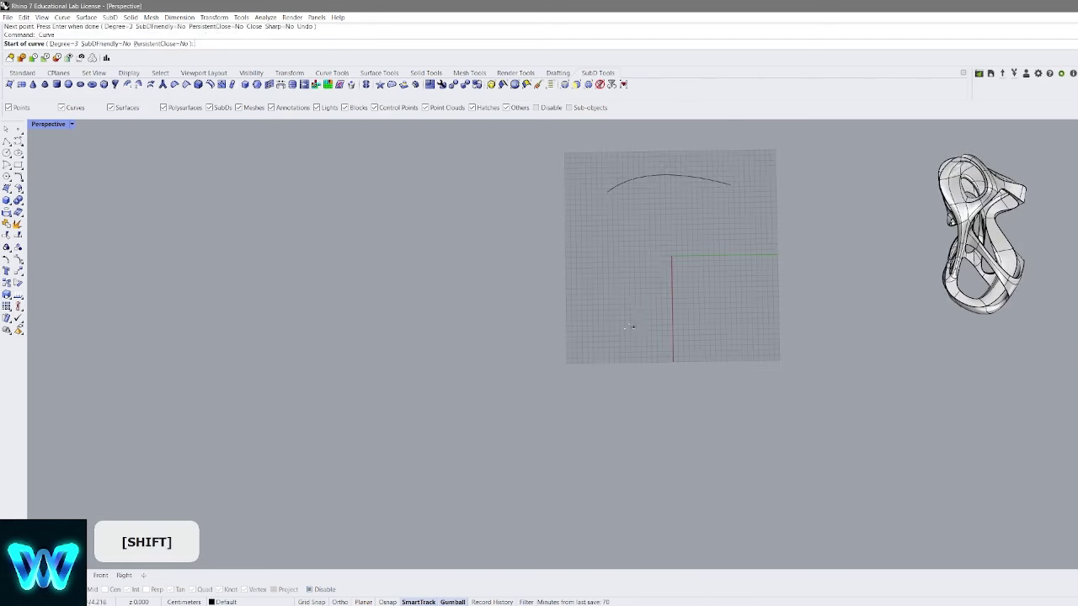
{"action": "left_click", "coordinate": [629, 329]}
{"action": "left_click", "coordinate": [698, 295]}
{"action": "left_click", "coordinate": [752, 339]}
{"action": "key", "text": "Return"}
Preview a SubD loft between the two arched curves with Corners enabled, testing the Creases and Closed options
{"action": "scroll", "coordinate": [702, 248], "scroll_direction": "up", "scroll_amount": 3}
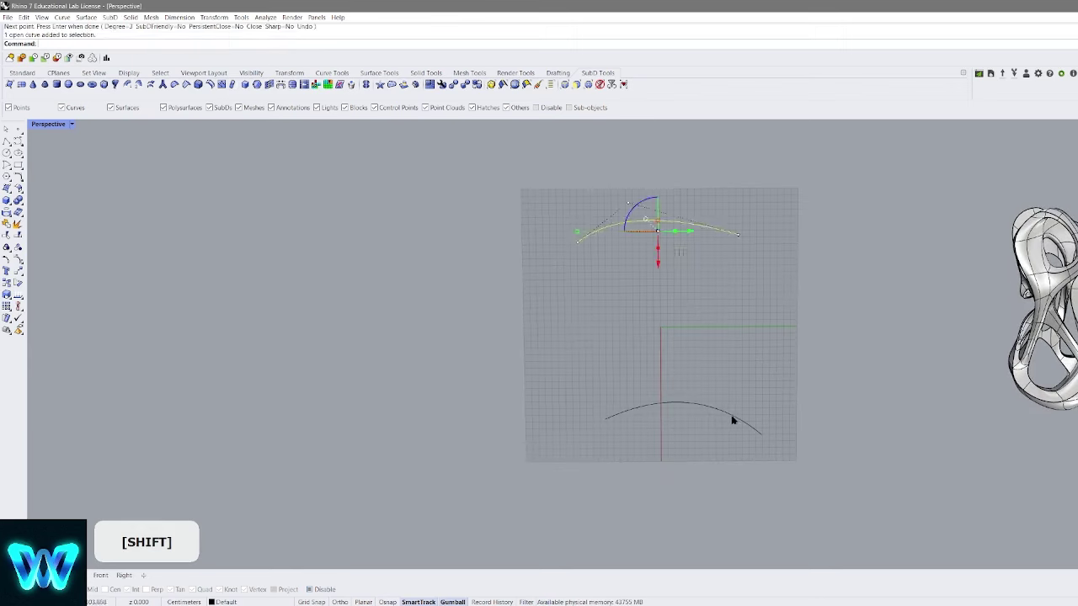
{"action": "left_click", "coordinate": [152, 87]}
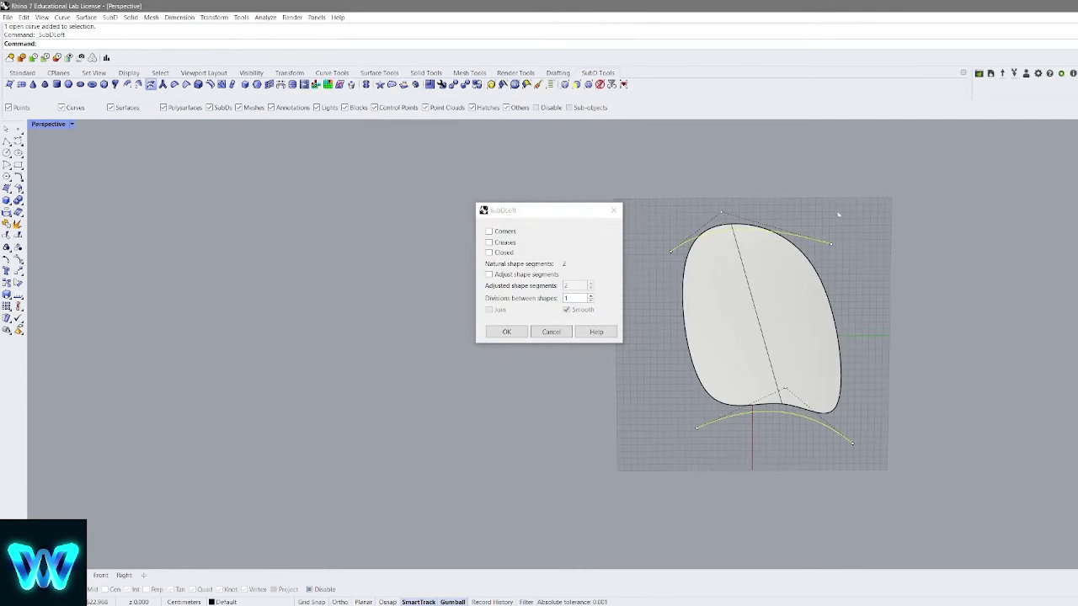
{"action": "left_click", "coordinate": [490, 232]}
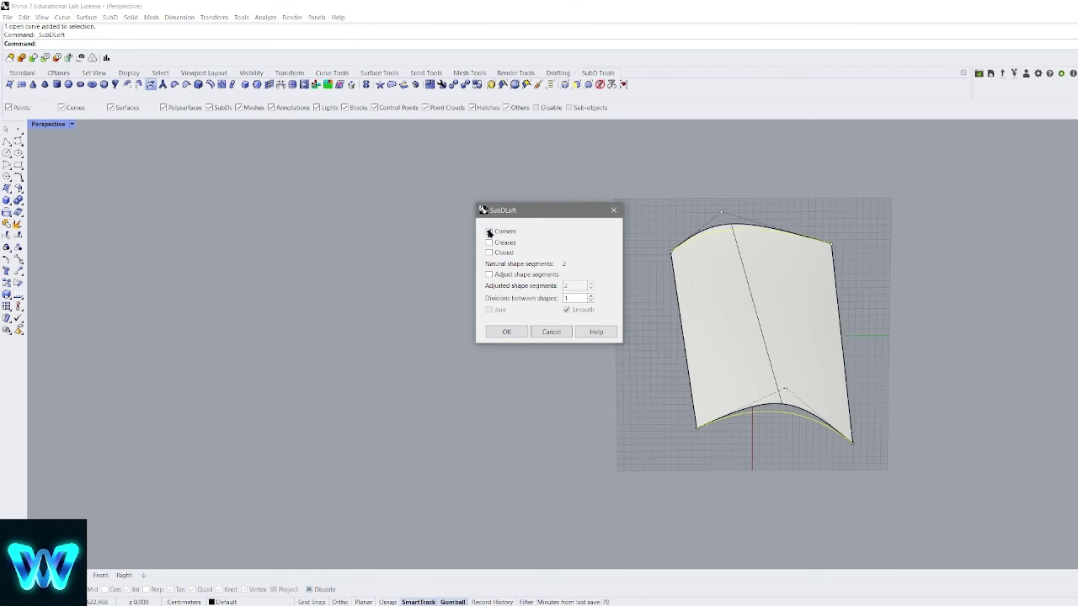
{"action": "left_click", "coordinate": [490, 244]}
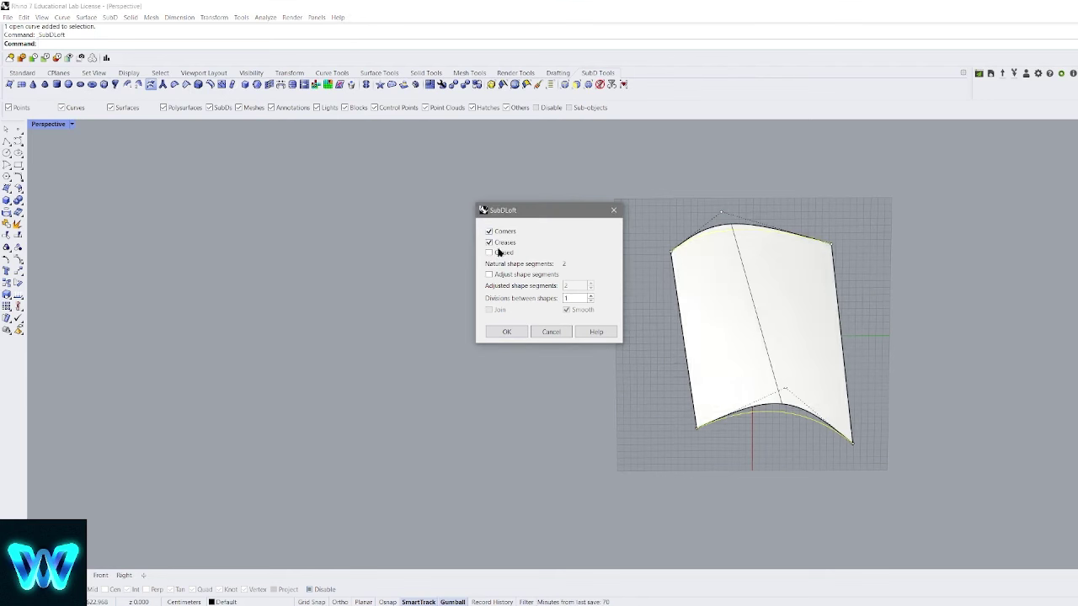
{"action": "left_click", "coordinate": [489, 244]}
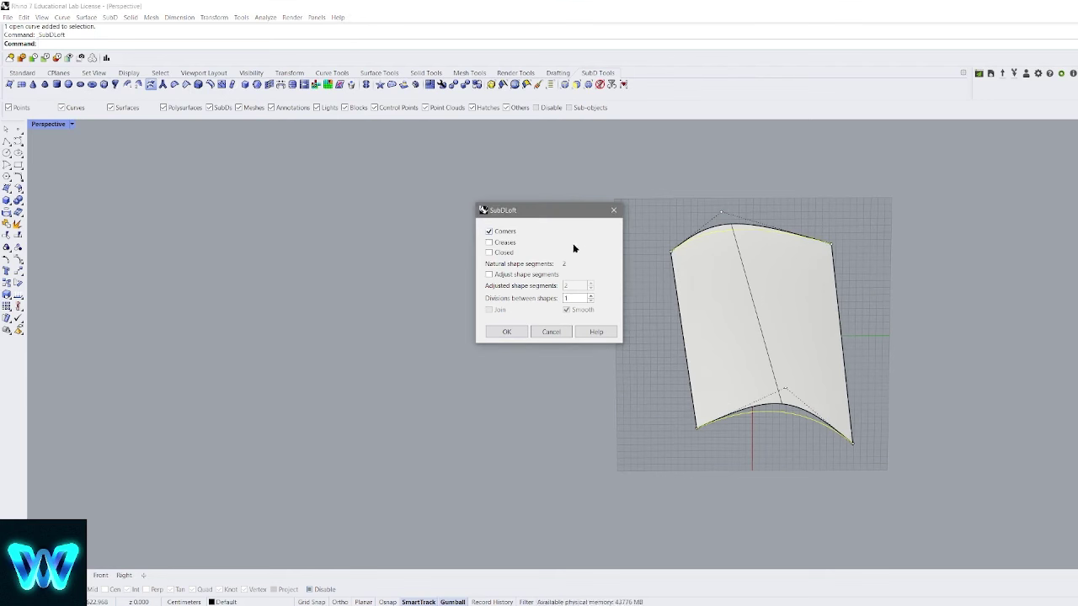
{"action": "left_click", "coordinate": [489, 253]}
{"action": "left_click", "coordinate": [490, 254]}
Try the loft with 7 adjusted shape segments and extra divisions between shapes, and cancel it
{"action": "left_click", "coordinate": [489, 275]}
{"action": "left_click", "coordinate": [591, 284]}
{"action": "left_click", "coordinate": [590, 283]}
{"action": "left_click", "coordinate": [591, 284]}
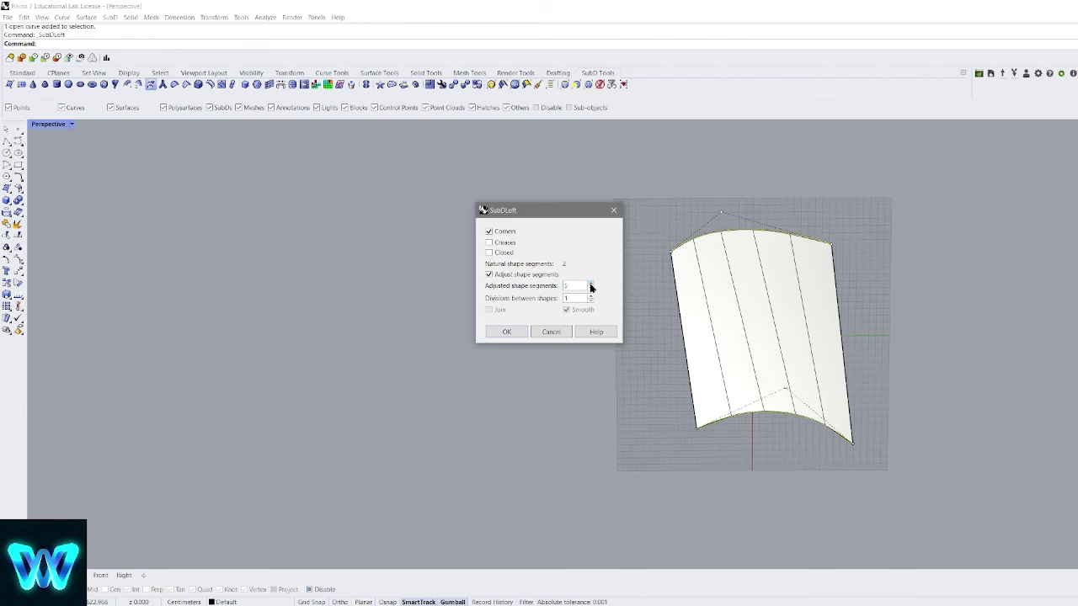
{"action": "left_click", "coordinate": [591, 284]}
{"action": "left_click", "coordinate": [590, 283]}
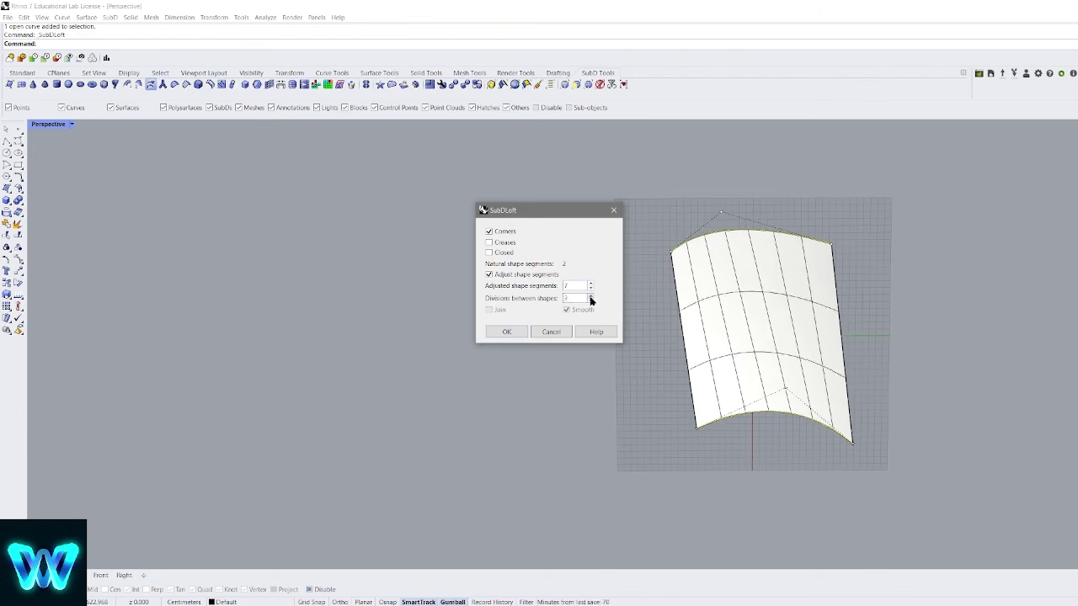
{"action": "left_click", "coordinate": [591, 299]}
{"action": "left_click", "coordinate": [591, 299]}
{"action": "left_click", "coordinate": [560, 331]}
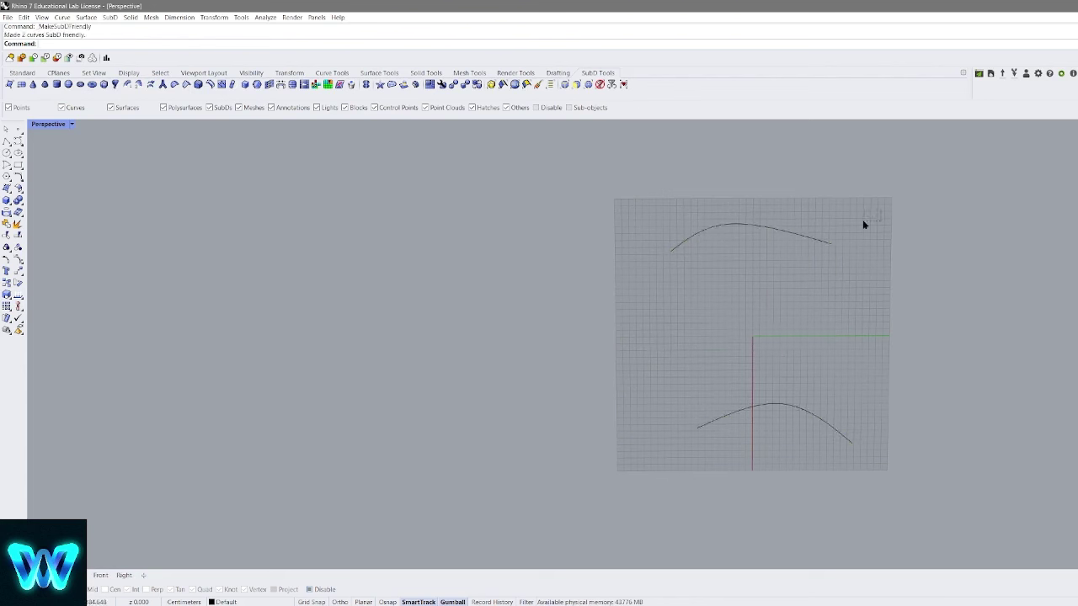
Create a SubD loft between the two SubD-friendly curves with Corners enabled
{"action": "left_click", "coordinate": [153, 84]}
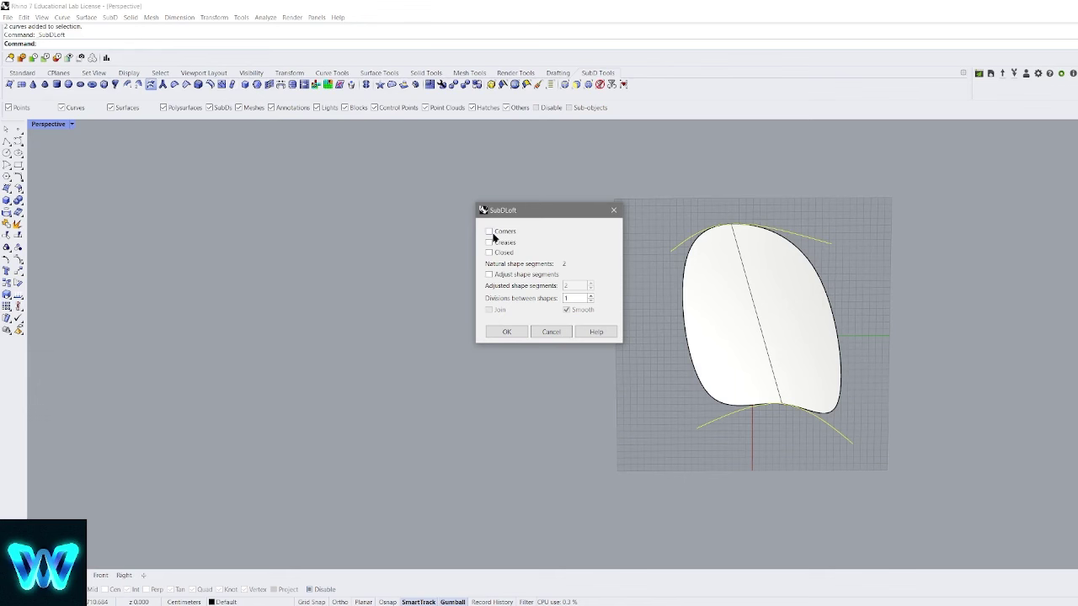
{"action": "left_click", "coordinate": [490, 231]}
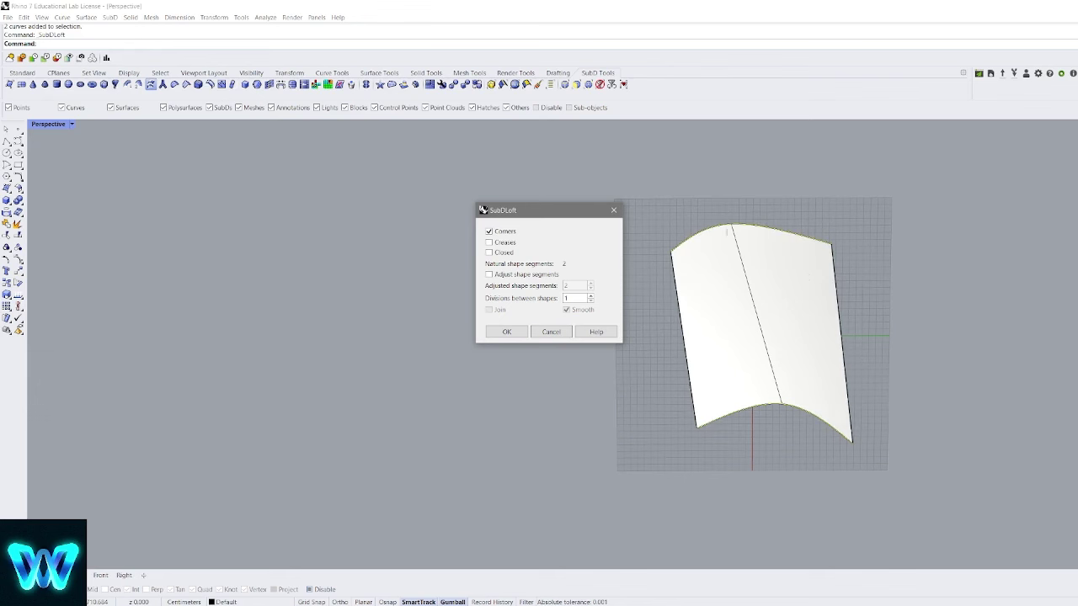
{"action": "left_click", "coordinate": [520, 336]}
Delete the lofted SubD and its two source curves
{"action": "right_click_drag", "start_coordinate": [885, 243], "coordinate": [764, 255], "text": "shift"}
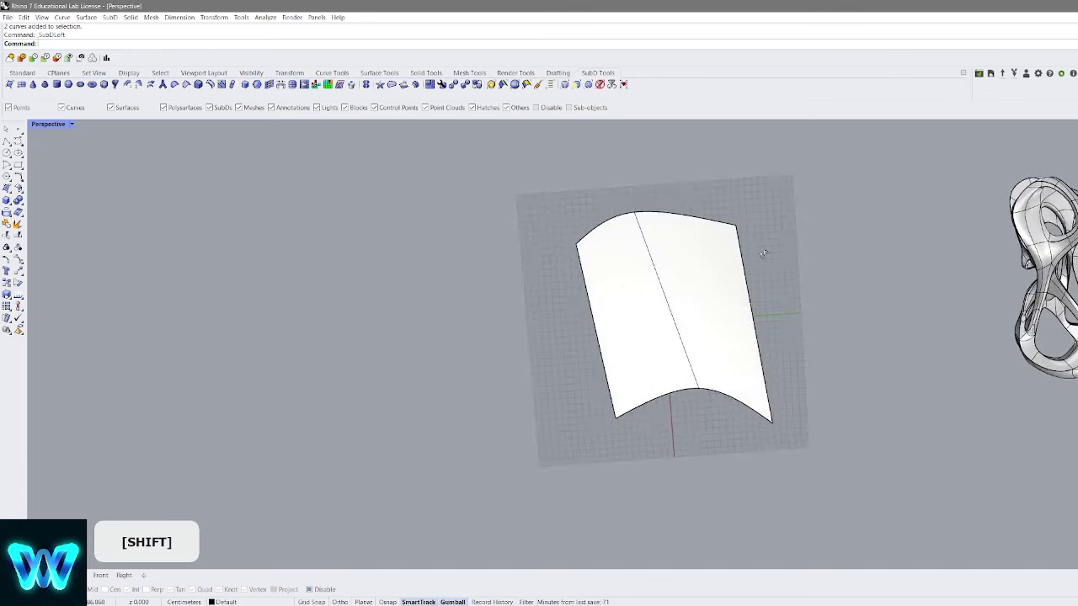
{"action": "left_click_drag", "start_coordinate": [789, 188], "coordinate": [537, 429]}
{"action": "key", "text": "Delete"}
{"action": "mouse_move", "coordinate": [652, 248]}
{"action": "right_mouse_down"}
{"action": "mouse_move", "coordinate": [637, 215]}
{"action": "mouse_move", "coordinate": [661, 237]}
{"action": "right_mouse_up"}
{"action": "right_click_drag", "start_coordinate": [661, 238], "coordinate": [568, 239], "text": "shift"}
{"action": "scroll", "coordinate": [670, 267], "scroll_direction": "up", "scroll_amount": 2}
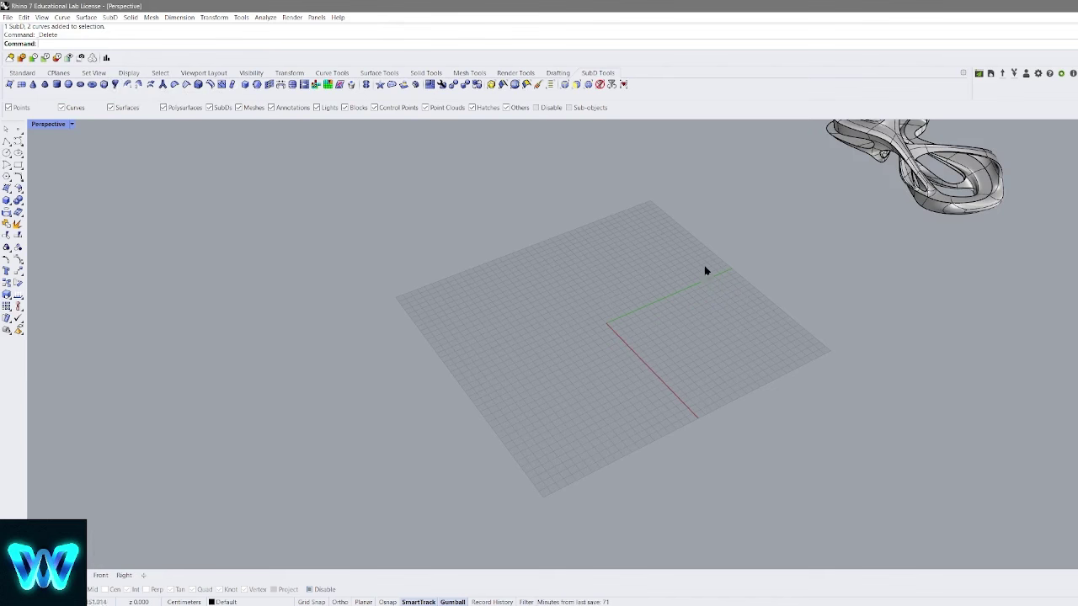
Draw an open S-shaped degree-3 curve through several control points across the grid
{"action": "right_click_drag", "start_coordinate": [680, 250], "coordinate": [692, 289], "text": "shift"}
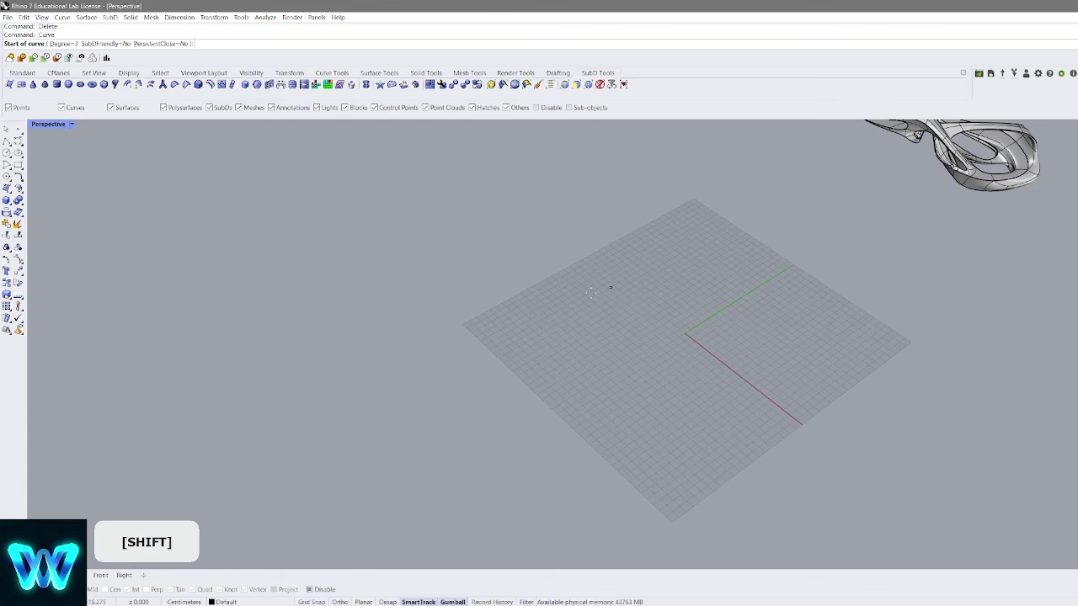
{"action": "left_click", "coordinate": [554, 244], "text": "shift"}
{"action": "left_click", "coordinate": [792, 293]}
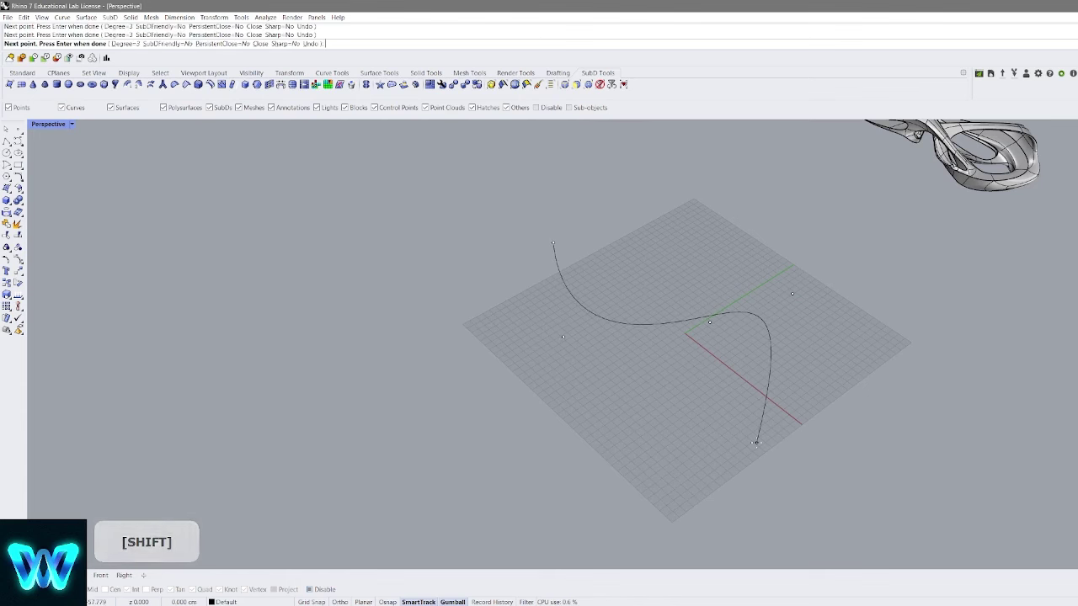
{"action": "left_click", "coordinate": [756, 443]}
{"action": "right_click", "coordinate": [755, 443]}
Raise control points of the S-shaped curve vertically to make it three-dimensional
{"action": "right_click_drag", "start_coordinate": [755, 368], "coordinate": [798, 307]}
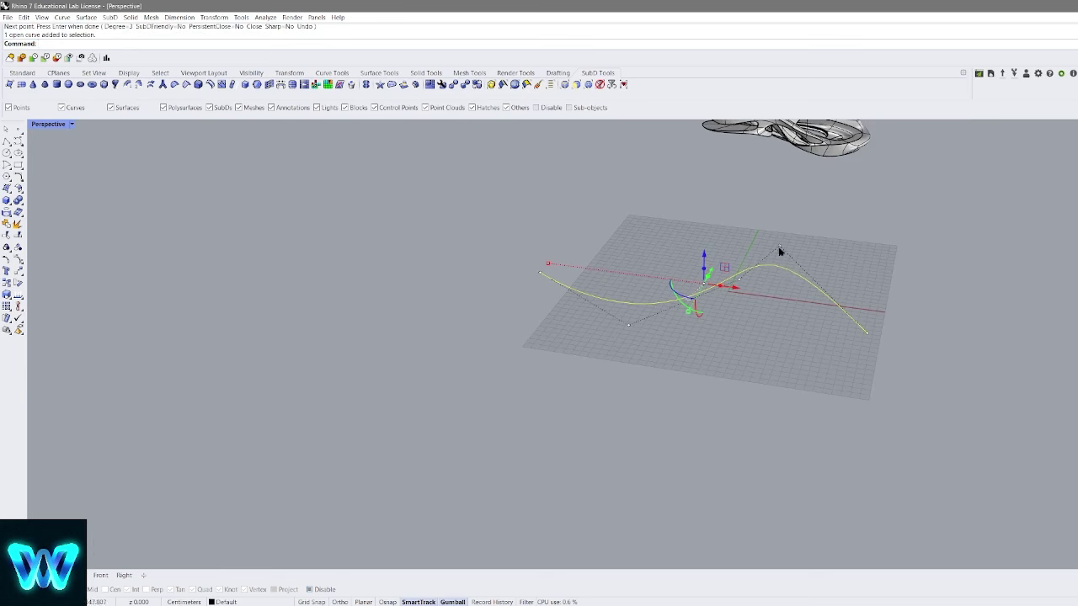
{"action": "right_click_drag", "start_coordinate": [745, 283], "coordinate": [721, 250]}
{"action": "scroll", "coordinate": [721, 251], "scroll_direction": "up", "scroll_amount": 4}
{"action": "left_click_drag", "start_coordinate": [734, 250], "coordinate": [736, 139]}
{"action": "scroll", "coordinate": [735, 147], "scroll_direction": "down", "scroll_amount": 4}
{"action": "right_click_drag", "start_coordinate": [735, 150], "coordinate": [721, 229], "text": "shift"}
{"action": "left_click_drag", "start_coordinate": [720, 214], "coordinate": [719, 137]}
Convert the three-dimensional curve into a SubD-friendly curve
{"action": "right_click_drag", "start_coordinate": [701, 245], "coordinate": [640, 156]}
{"action": "left_click", "coordinate": [774, 284]}
{"action": "left_click", "coordinate": [623, 85]}
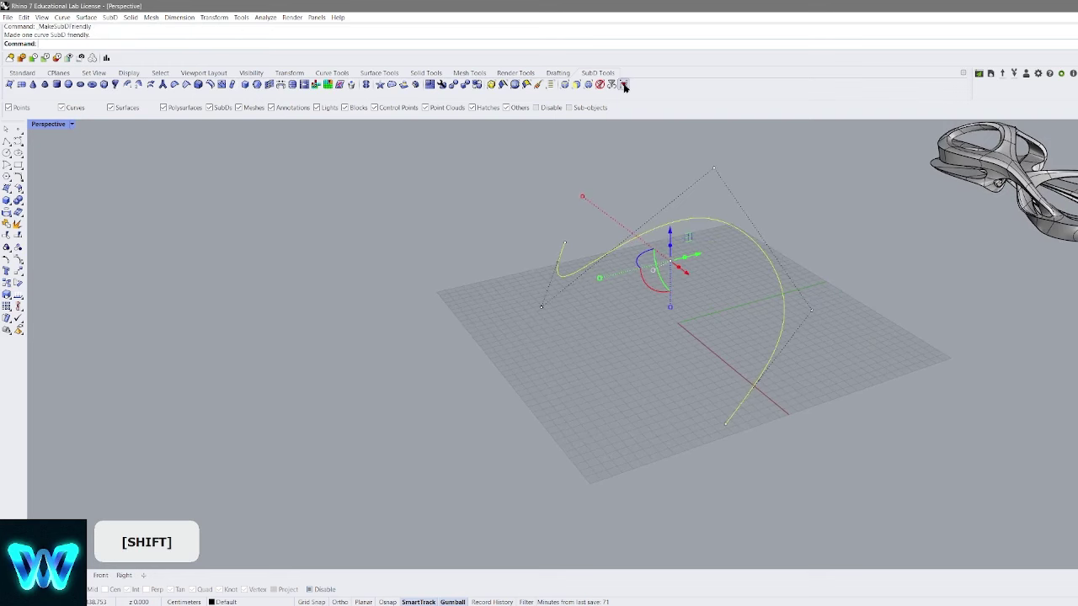
Draw a small rectangle with its first corner at the curve's end beyond the grid
{"action": "right_click_drag", "start_coordinate": [696, 215], "coordinate": [480, 202]}
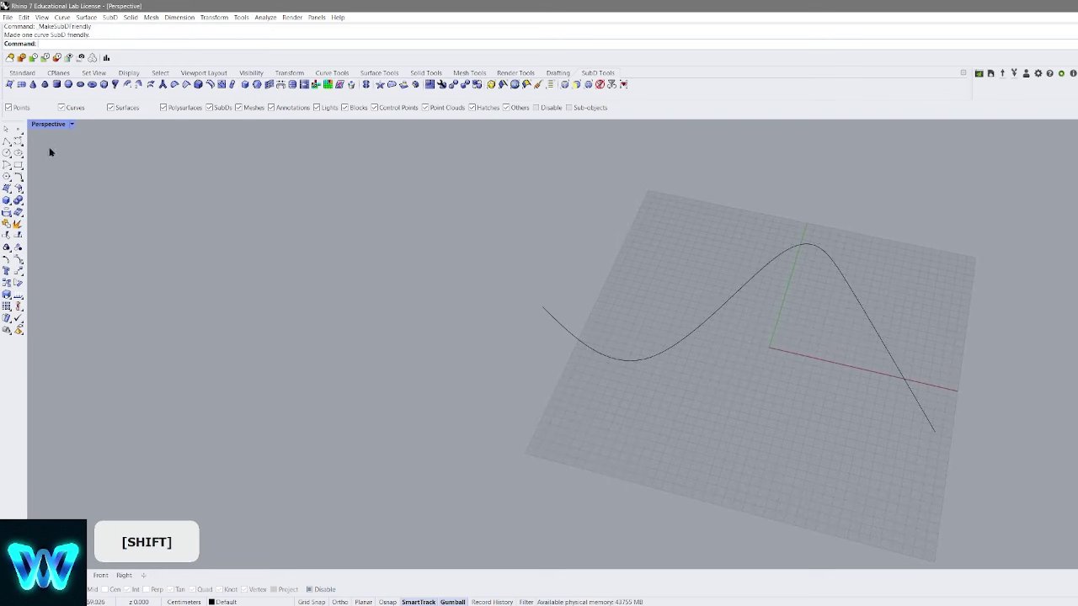
{"action": "left_click", "coordinate": [540, 307], "text": "alt"}
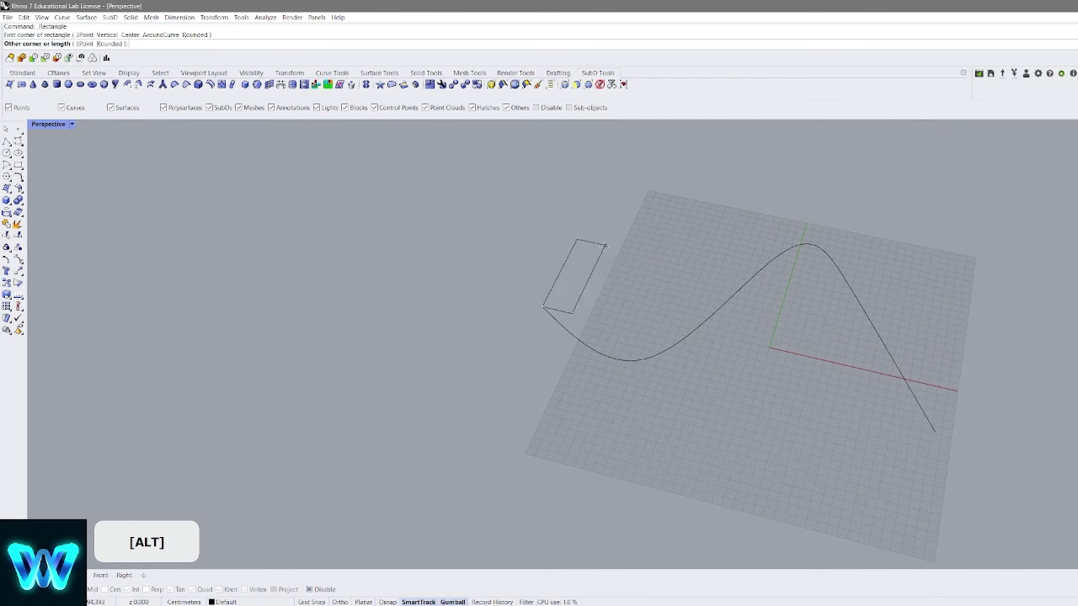
{"action": "right_click_drag", "start_coordinate": [602, 292], "coordinate": [585, 318]}
{"action": "scroll", "coordinate": [596, 292], "scroll_direction": "up", "scroll_amount": 4}
Rotate the rectangle upright and turn it across the curve as a sweep profile
{"action": "left_click_drag", "start_coordinate": [557, 313], "coordinate": [623, 292], "text": "shift"}
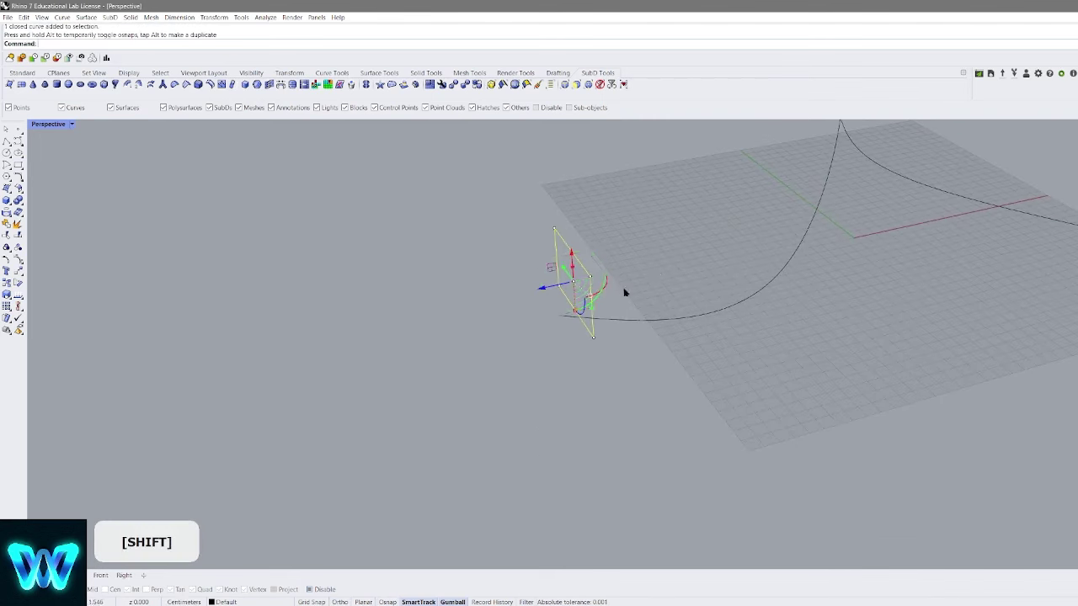
{"action": "right_click_drag", "start_coordinate": [626, 292], "coordinate": [609, 310]}
{"action": "left_click_drag", "start_coordinate": [606, 282], "coordinate": [597, 316]}
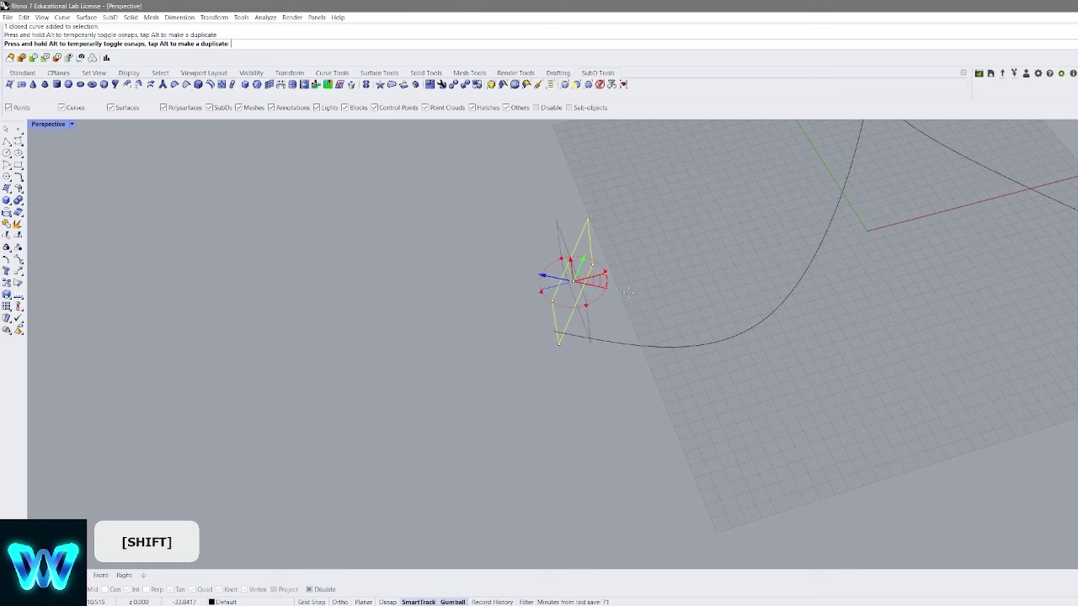
Move the rectangle so that its lower corner snaps onto the curve's endpoint
{"action": "type", "text": "m"}
{"action": "key", "text": "Return"}
{"action": "left_click", "coordinate": [559, 345]}
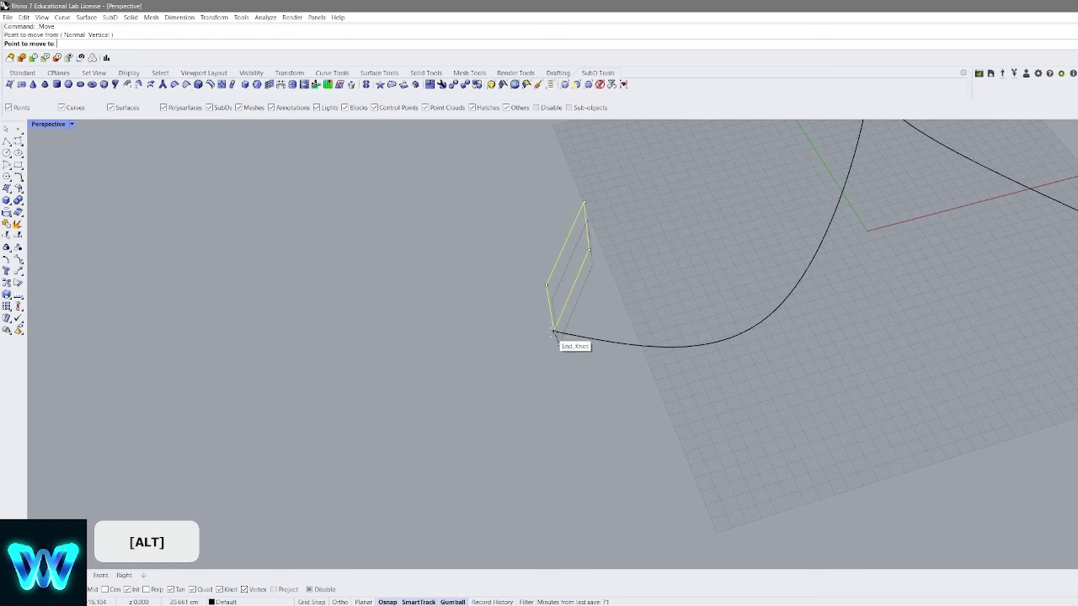
{"action": "left_click", "coordinate": [554, 331]}
Start a one-rail SubD sweep with the long curve as the rail and the upright rectangle as its shape
{"action": "scroll", "coordinate": [539, 295], "scroll_direction": "down", "scroll_amount": 5}
{"action": "right_click_drag", "start_coordinate": [625, 271], "coordinate": [694, 329]}
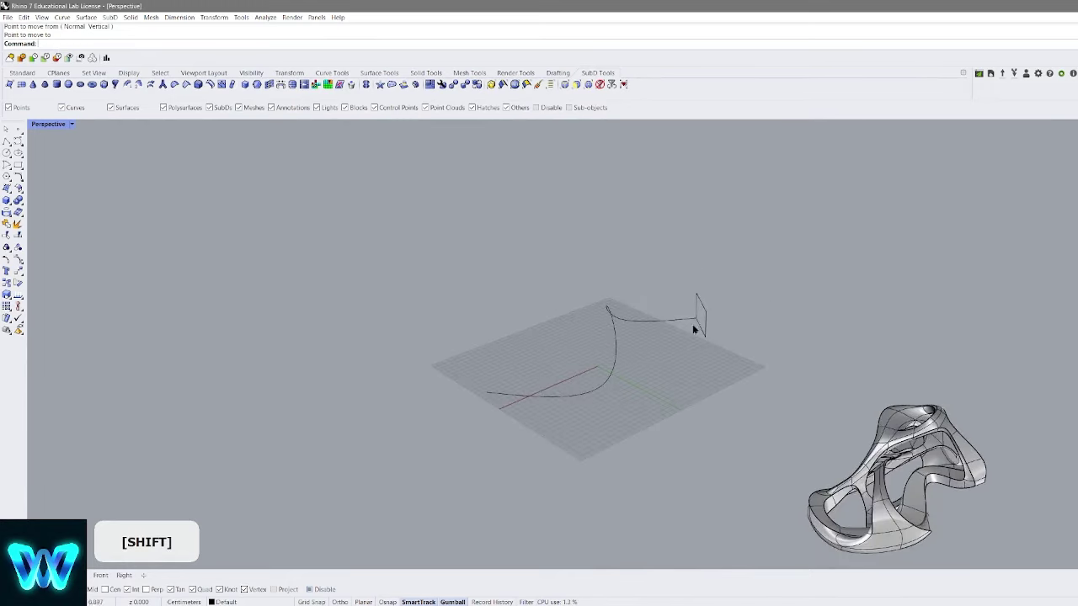
{"action": "right_click_drag", "start_coordinate": [604, 416], "coordinate": [571, 277]}
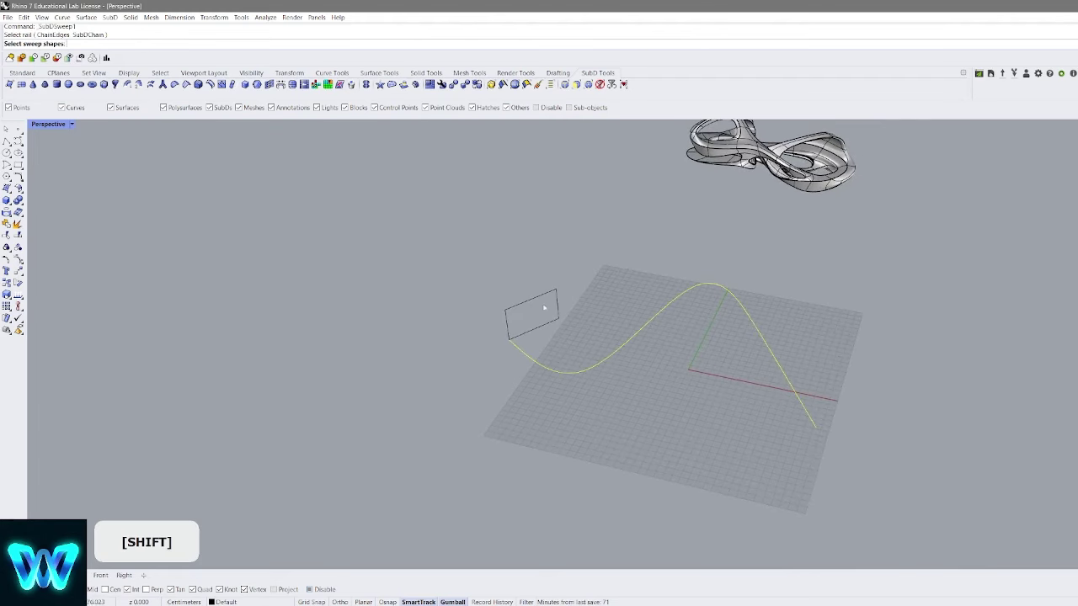
{"action": "right_click", "coordinate": [558, 308]}
{"action": "right_click_drag", "start_coordinate": [648, 290], "coordinate": [716, 284]}
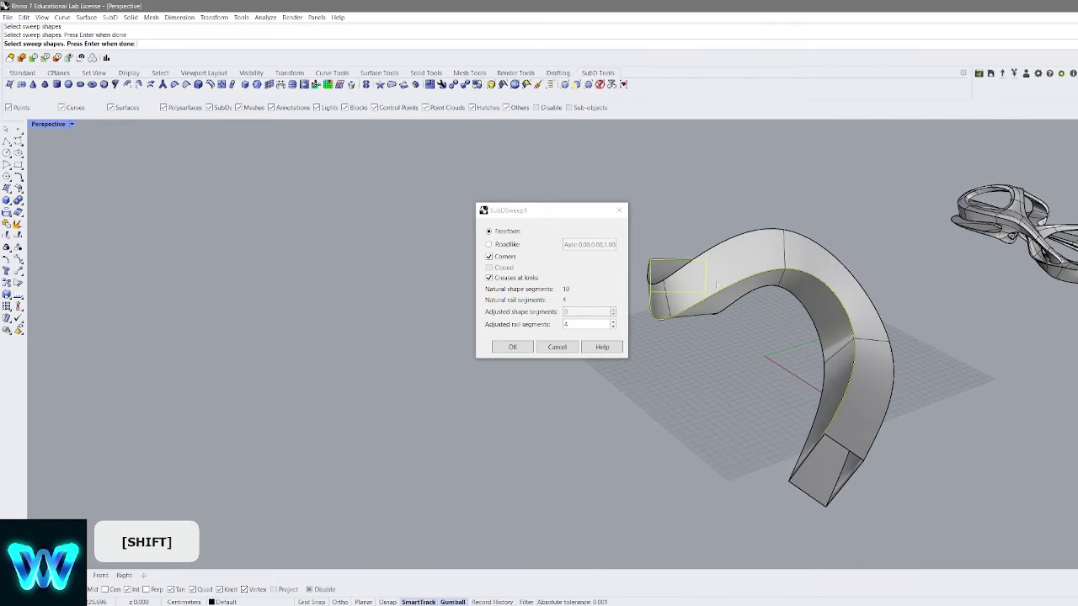
Test 3 and 6 adjusted rail segments and create the freeform one-rail sweep with 3
{"action": "left_click", "coordinate": [612, 328]}
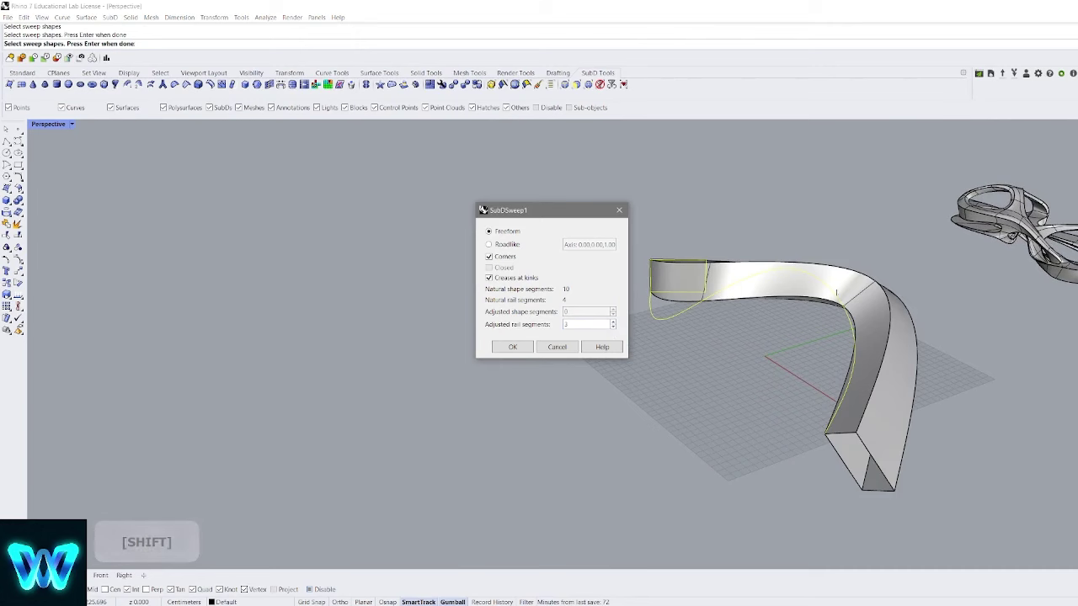
{"action": "right_click_drag", "start_coordinate": [724, 354], "coordinate": [620, 320]}
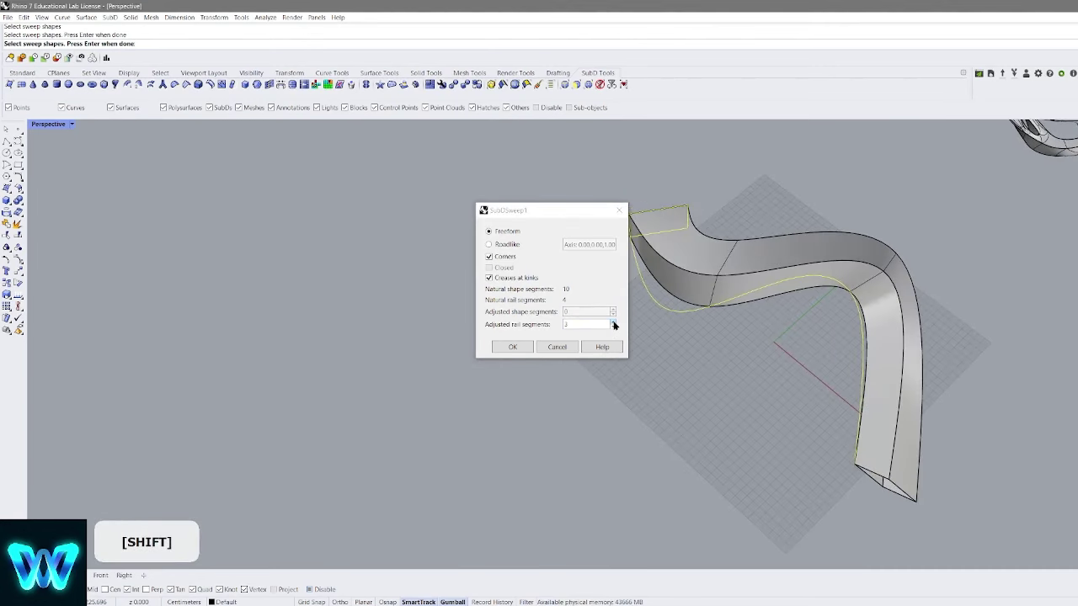
{"action": "left_click", "coordinate": [612, 322]}
{"action": "left_click", "coordinate": [613, 321]}
{"action": "left_click", "coordinate": [612, 322]}
{"action": "left_click", "coordinate": [613, 326]}
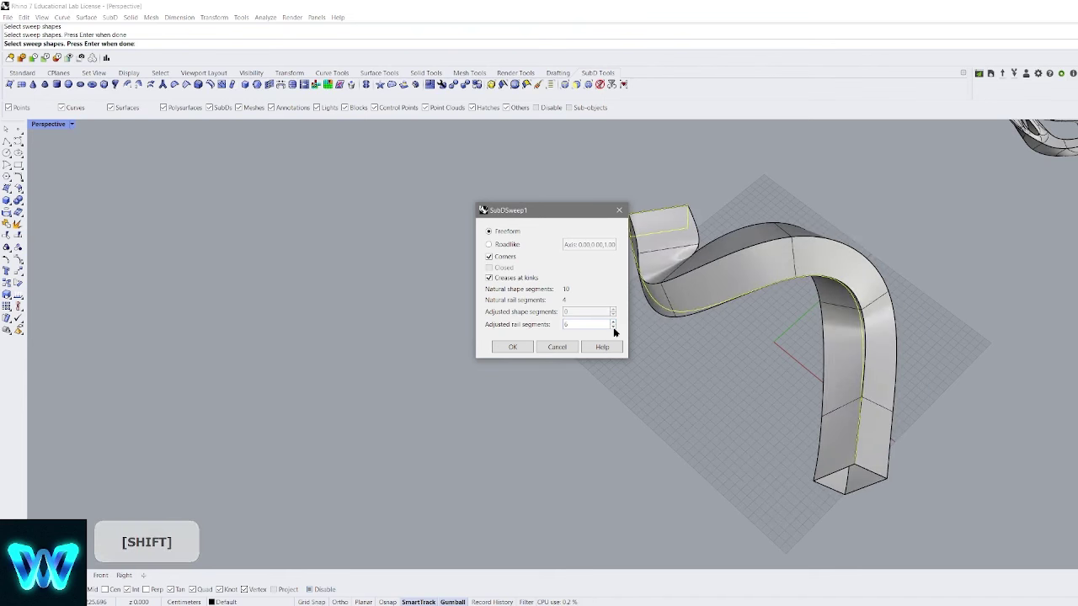
{"action": "left_click", "coordinate": [613, 327]}
{"action": "left_click", "coordinate": [613, 327]}
{"action": "right_click_drag", "start_coordinate": [758, 329], "coordinate": [732, 259]}
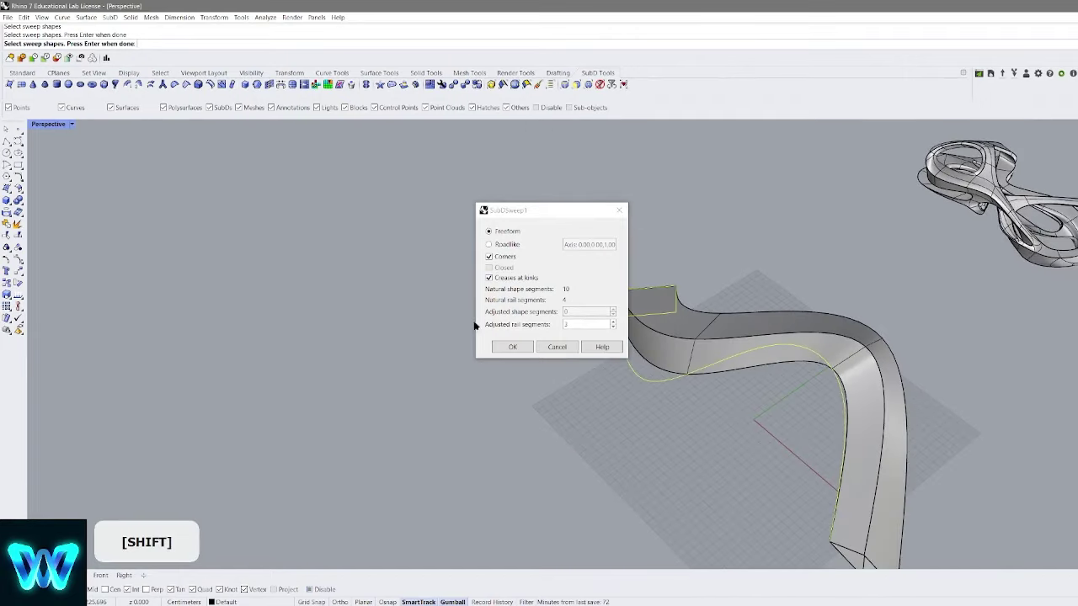
{"action": "right_click_drag", "start_coordinate": [743, 353], "coordinate": [725, 337], "text": "shift"}
{"action": "left_click", "coordinate": [512, 347]}
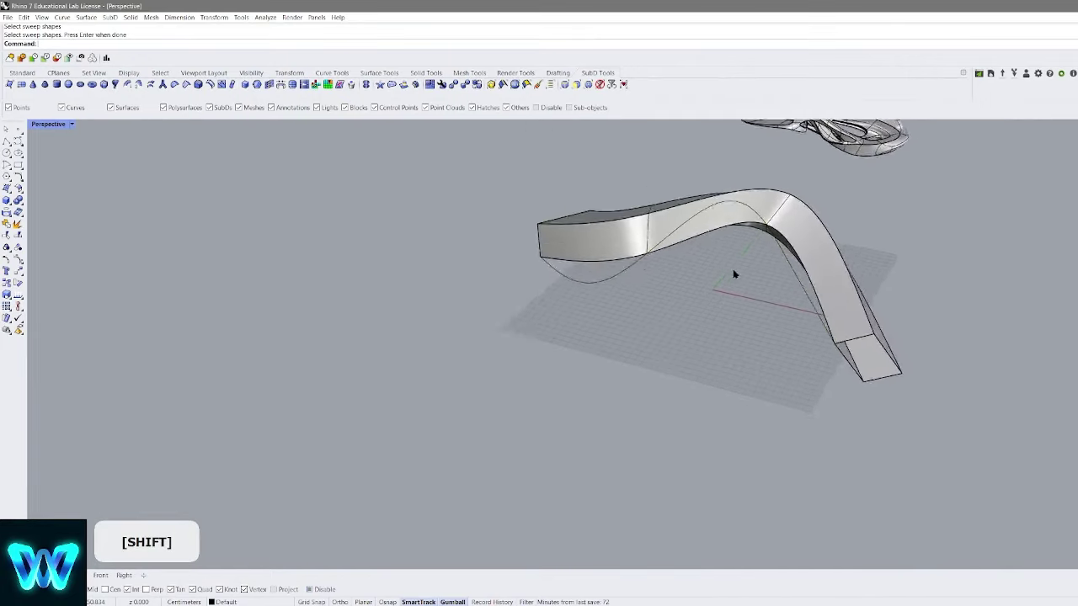
Delete the swept SubD, keeping the rail curve and the rectangle
{"action": "right_click_drag", "start_coordinate": [734, 273], "coordinate": [787, 250], "text": "shift"}
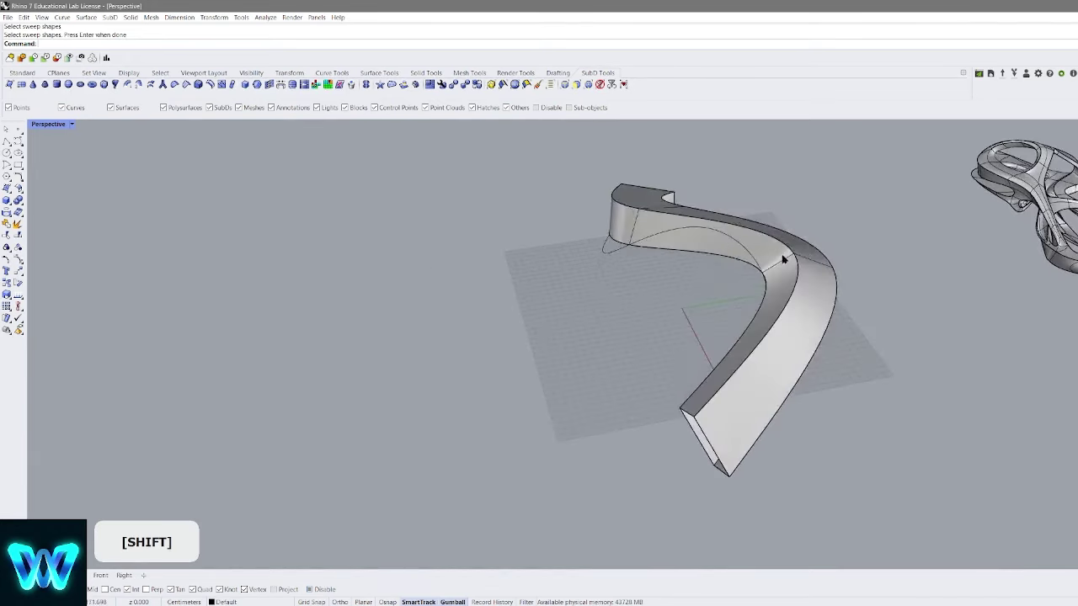
{"action": "left_click", "coordinate": [698, 244]}
{"action": "key", "text": "Delete"}
Draw a second S-shaped curve from the rectangle's other lower corner alongside the first curve and make it SubD-friendly
{"action": "right_click_drag", "start_coordinate": [698, 244], "coordinate": [627, 177]}
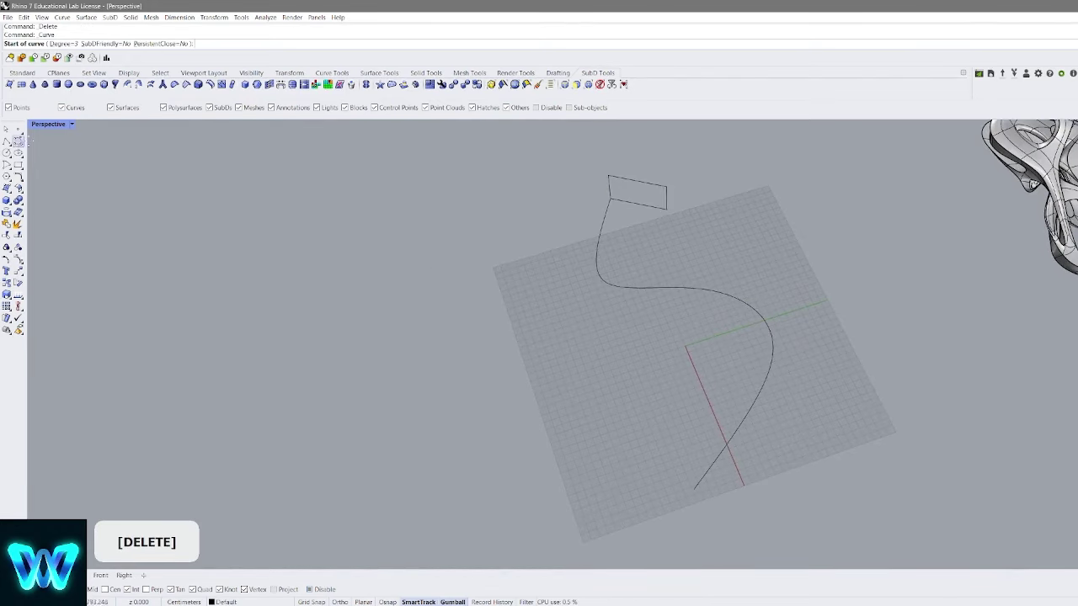
{"action": "right_click_drag", "start_coordinate": [779, 206], "coordinate": [711, 240]}
{"action": "left_click", "coordinate": [679, 273]}
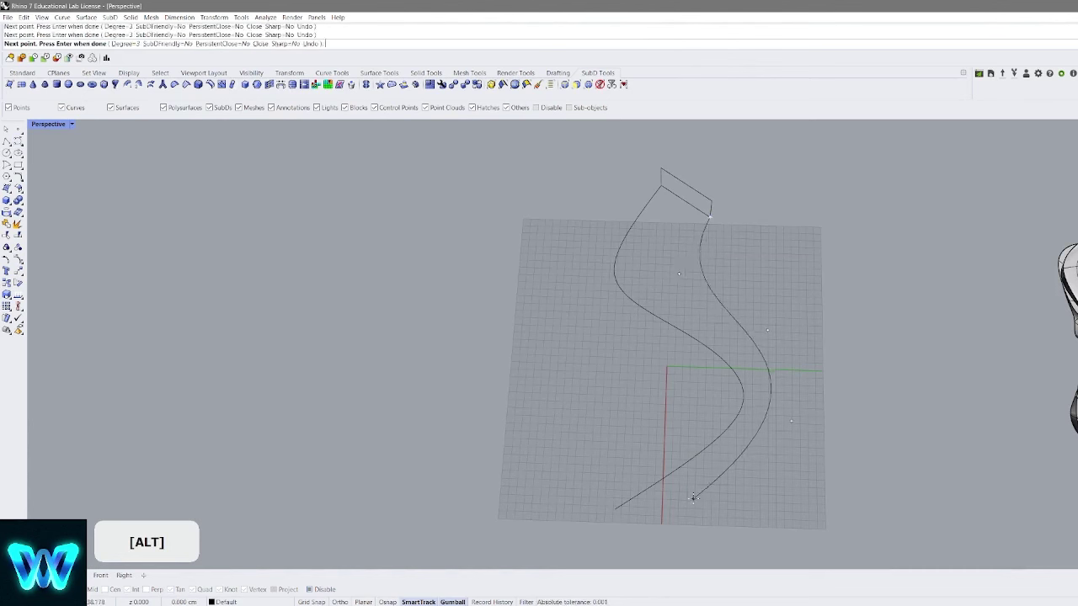
{"action": "left_click", "coordinate": [624, 84]}
Sweep the rectangle along both curves as a two-rail SubD with Corners and Creases at kinks on, and display it in Rendered mode
{"action": "right_click_drag", "start_coordinate": [769, 254], "coordinate": [722, 268]}
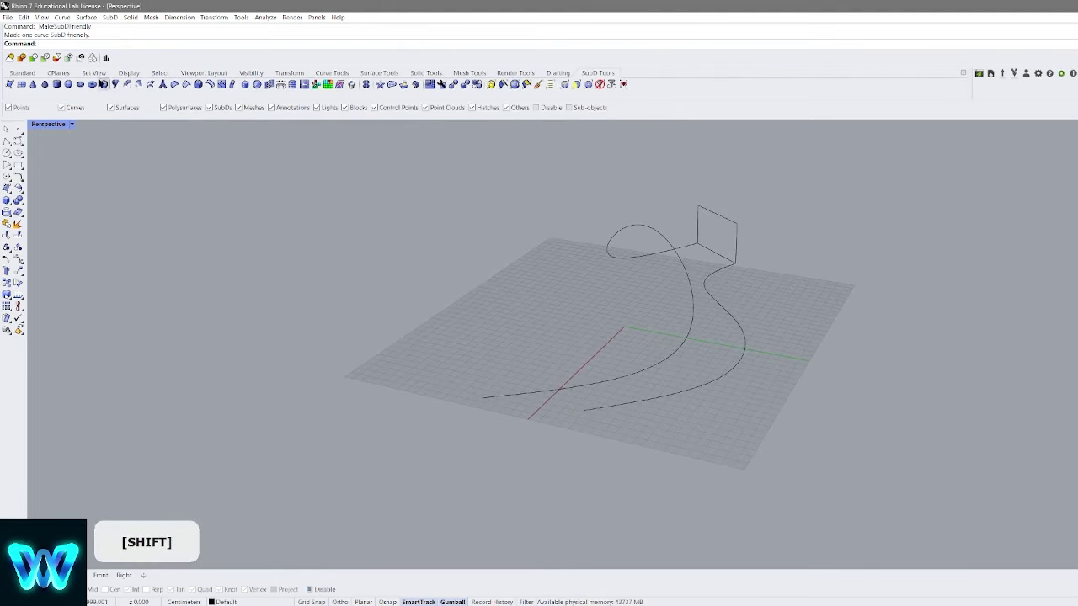
{"action": "left_click", "coordinate": [722, 228]}
{"action": "key", "text": "Return"}
{"action": "right_click_drag", "start_coordinate": [780, 356], "coordinate": [893, 341]}
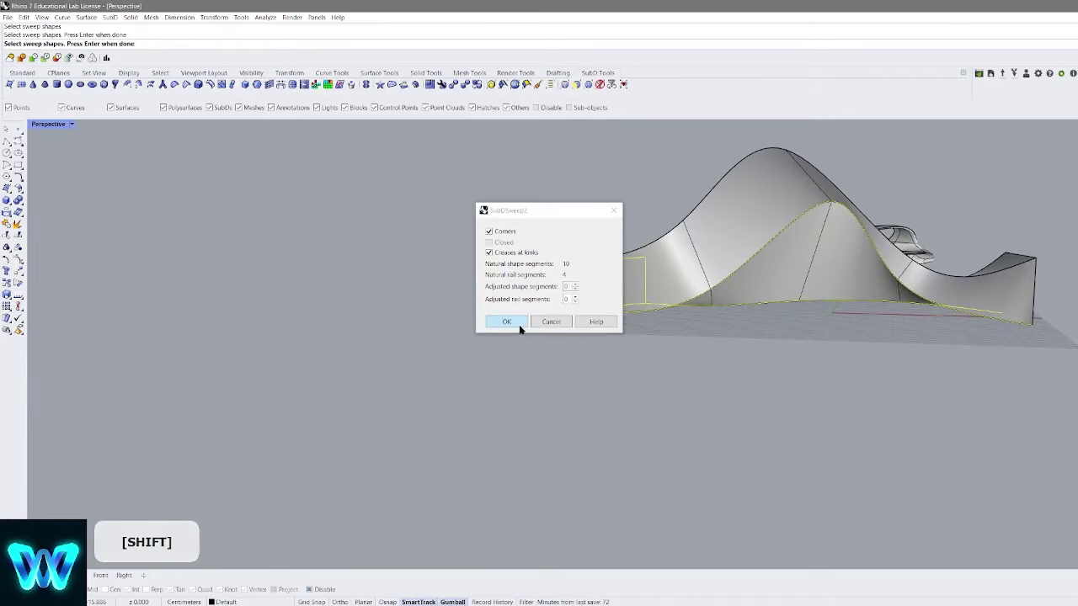
{"action": "left_click", "coordinate": [506, 322]}
{"action": "key", "text": "ctrl+alt+r"}
{"action": "right_click_drag", "start_coordinate": [795, 312], "coordinate": [862, 219]}
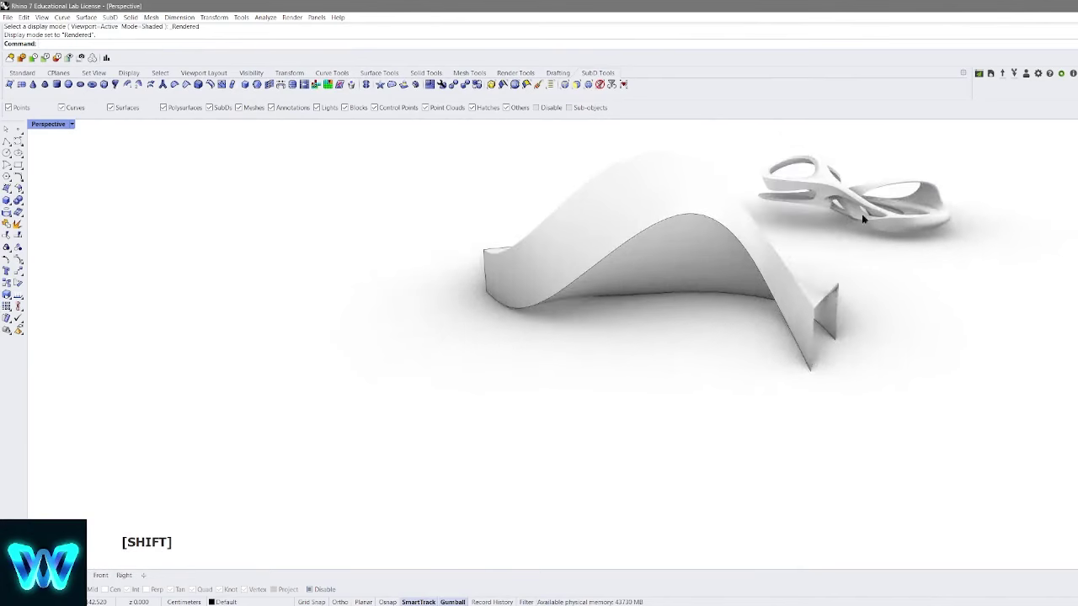
Return to shaded display and remove the two-rail sweep and both rail curves, keeping only the rectangle
{"action": "key", "text": "ctrl+z"}
{"action": "mouse_move", "coordinate": [744, 262]}
{"action": "right_mouse_down"}
{"action": "mouse_move", "coordinate": [745, 297]}
{"action": "mouse_move", "coordinate": [794, 241]}
{"action": "mouse_move", "coordinate": [761, 281]}
{"action": "mouse_move", "coordinate": [721, 286]}
{"action": "mouse_move", "coordinate": [717, 308]}
{"action": "mouse_move", "coordinate": [681, 289]}
{"action": "mouse_move", "coordinate": [732, 311]}
{"action": "mouse_move", "coordinate": [745, 270]}
{"action": "mouse_move", "coordinate": [703, 322]}
{"action": "mouse_move", "coordinate": [760, 283]}
{"action": "mouse_move", "coordinate": [730, 239]}
{"action": "right_mouse_up"}
{"action": "key", "text": "ctrl+alt+s"}
{"action": "key", "text": "Delete"}
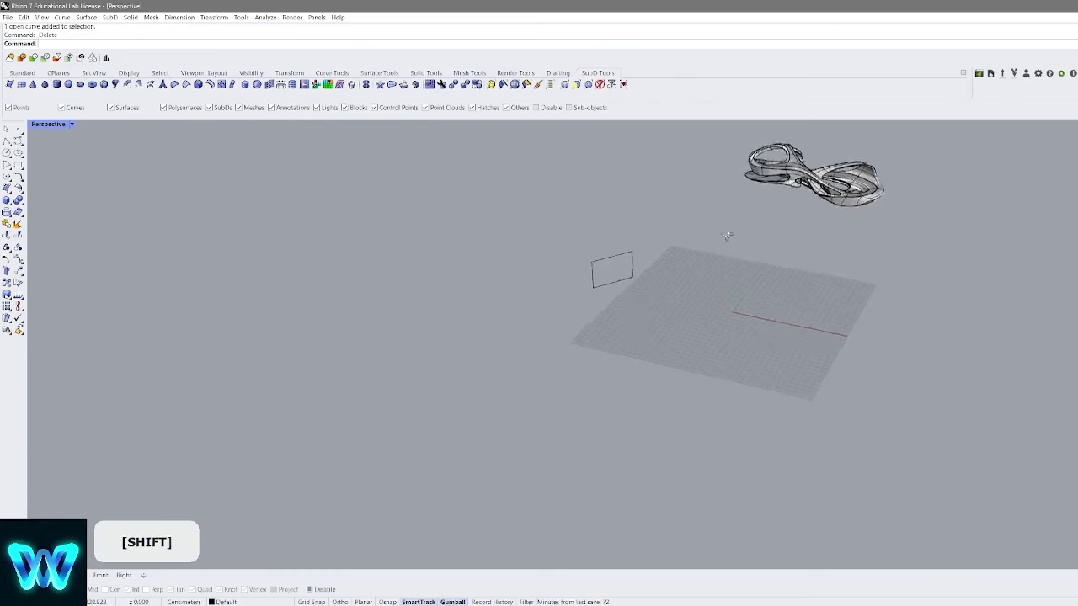
Copy the upright rectangle onto the grid as a second loft profile
{"action": "scroll", "coordinate": [683, 291], "scroll_direction": "up", "scroll_amount": 3}
{"action": "right_click_drag", "start_coordinate": [683, 292], "coordinate": [562, 327]}
{"action": "left_click", "coordinate": [555, 261]}
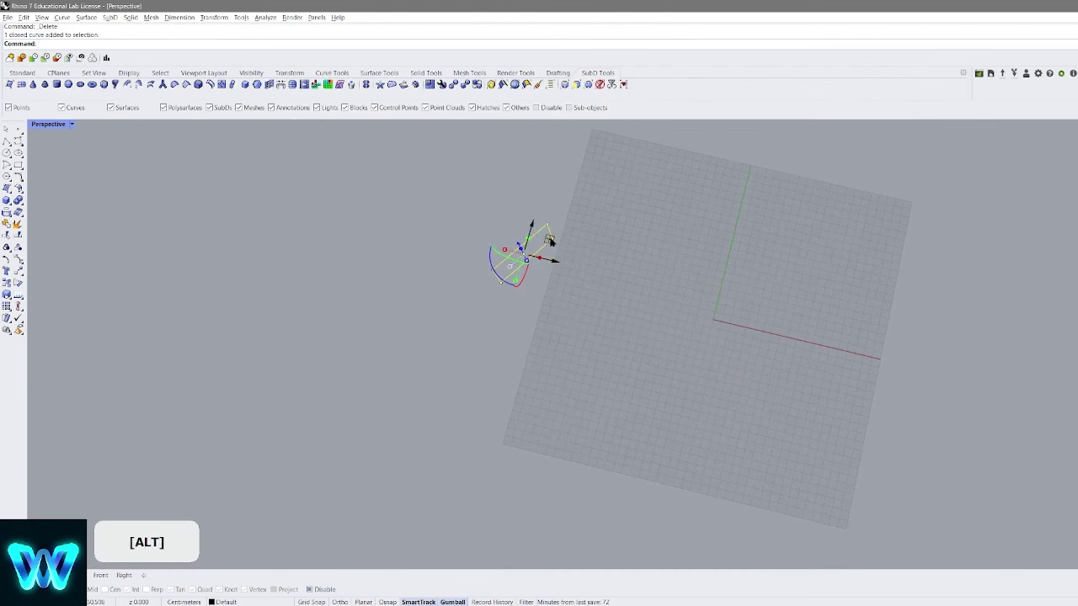
{"action": "left_click_drag", "start_coordinate": [544, 260], "coordinate": [687, 305], "text": "alt"}
{"action": "right_click_drag", "start_coordinate": [687, 305], "coordinate": [763, 249]}
{"action": "left_click", "coordinate": [763, 250]}
Reshape the copied rectangle by raising one upper corner point and pulling the other upper corner far outward
{"action": "left_click", "coordinate": [709, 281]}
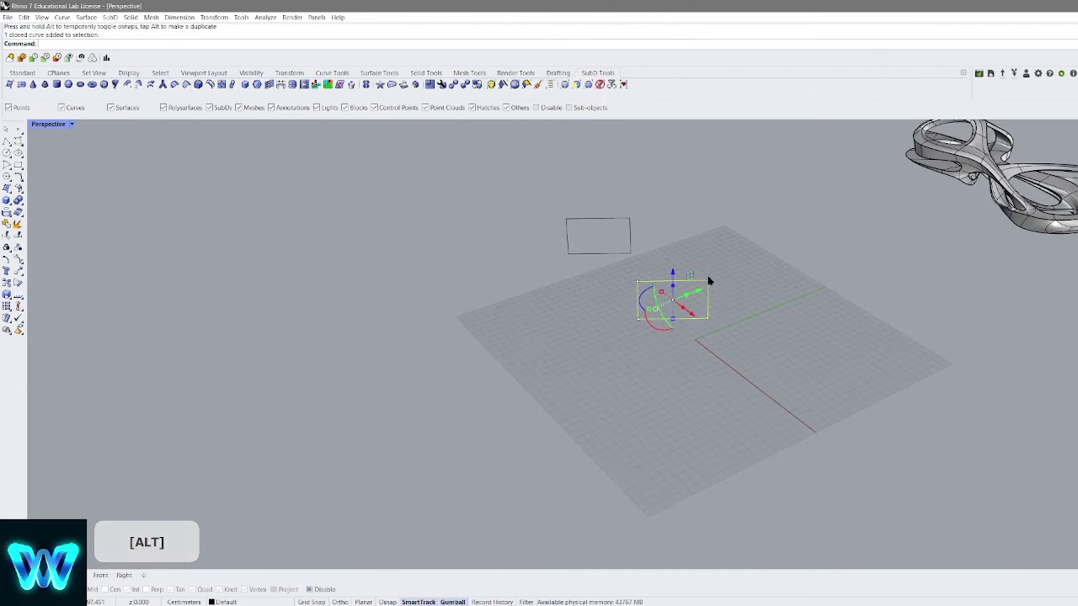
{"action": "left_click", "coordinate": [708, 281]}
{"action": "left_click", "coordinate": [708, 283]}
{"action": "scroll", "coordinate": [709, 283], "scroll_direction": "up", "scroll_amount": 6}
{"action": "left_click", "coordinate": [709, 284]}
{"action": "right_click_drag", "start_coordinate": [710, 284], "coordinate": [722, 260]}
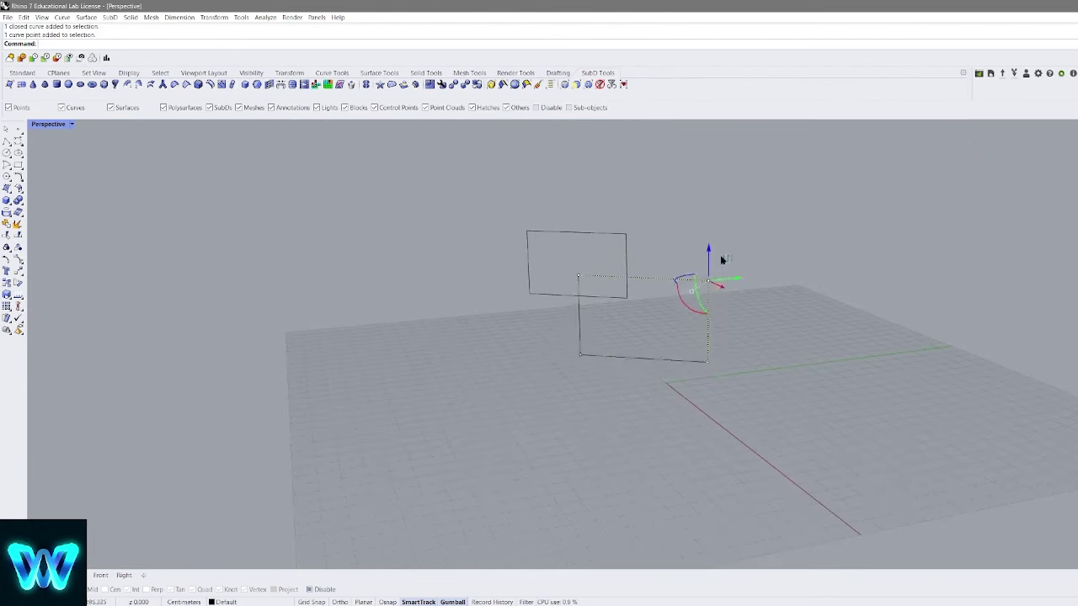
{"action": "left_click_drag", "start_coordinate": [709, 284], "coordinate": [726, 162]}
{"action": "left_click_drag", "start_coordinate": [604, 257], "coordinate": [354, 269]}
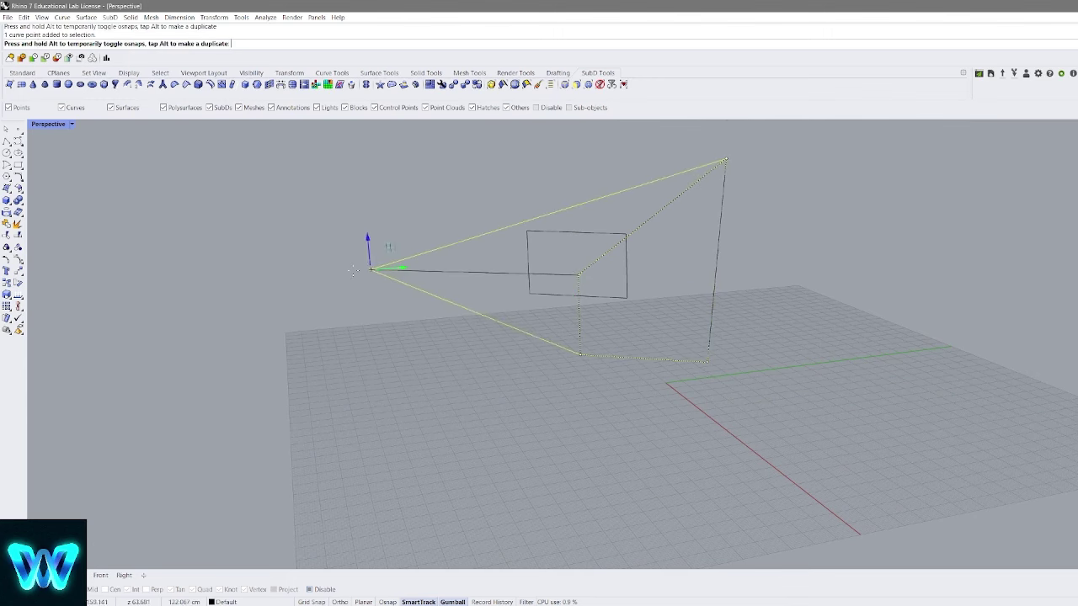
Rotate the original rectangle so that it leans relative to the reshaped copy
{"action": "left_click", "coordinate": [765, 267]}
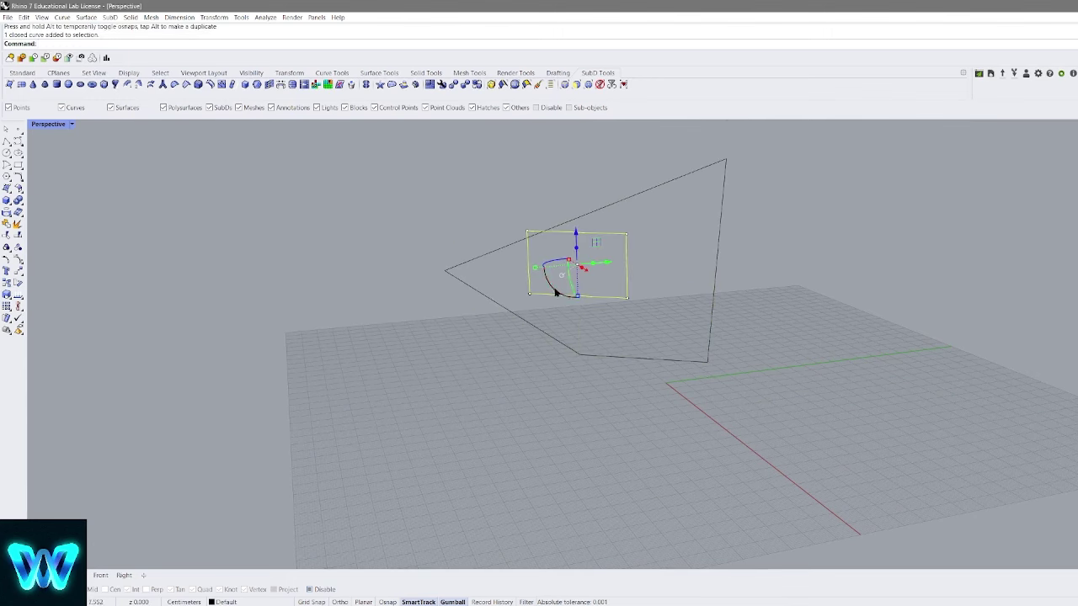
{"action": "left_click_drag", "start_coordinate": [556, 293], "coordinate": [602, 288]}
{"action": "left_click", "coordinate": [638, 283]}
{"action": "right_click_drag", "start_coordinate": [638, 284], "coordinate": [653, 276]}
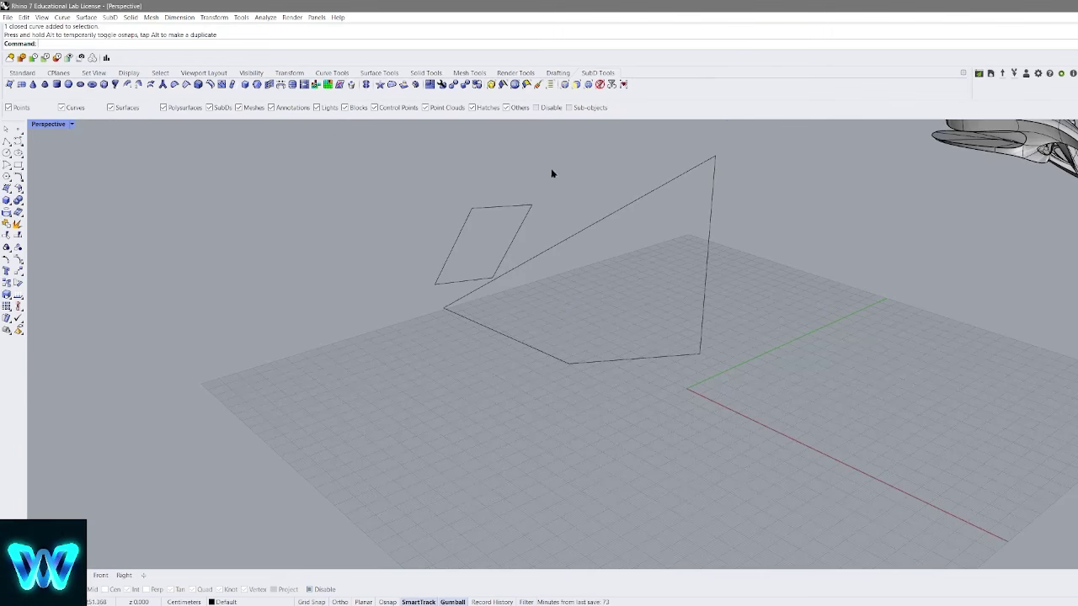
Try a SubD loft between the two closed curves, aligning the edge loop start points at their corners
{"action": "left_click_drag", "start_coordinate": [551, 169], "coordinate": [424, 334]}
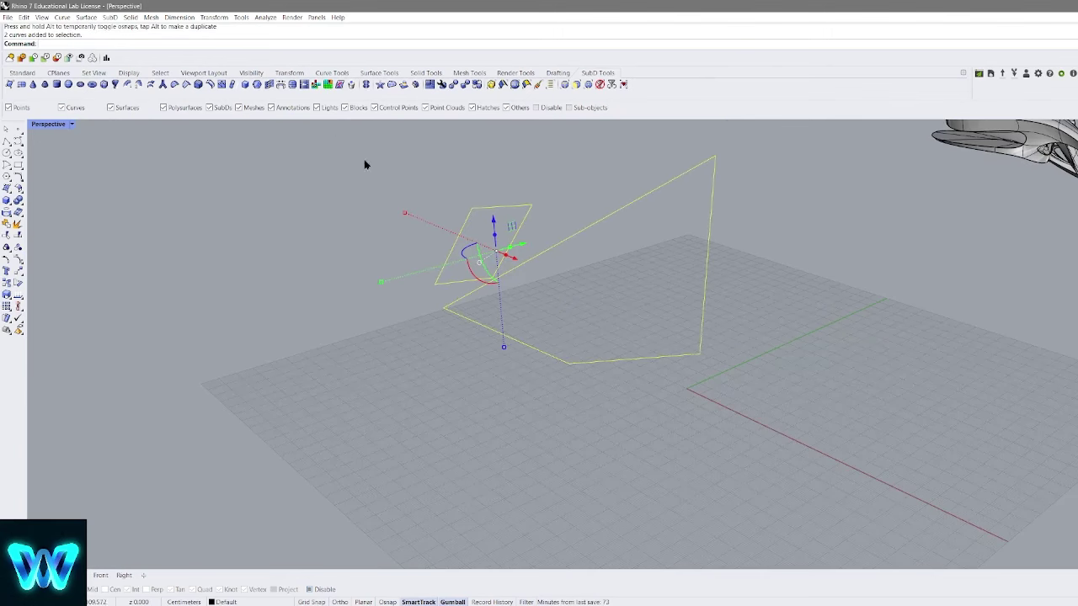
{"action": "left_click", "coordinate": [142, 87]}
{"action": "scroll", "coordinate": [566, 247], "scroll_direction": "down", "scroll_amount": 2}
{"action": "right_click_drag", "start_coordinate": [660, 280], "coordinate": [775, 213]}
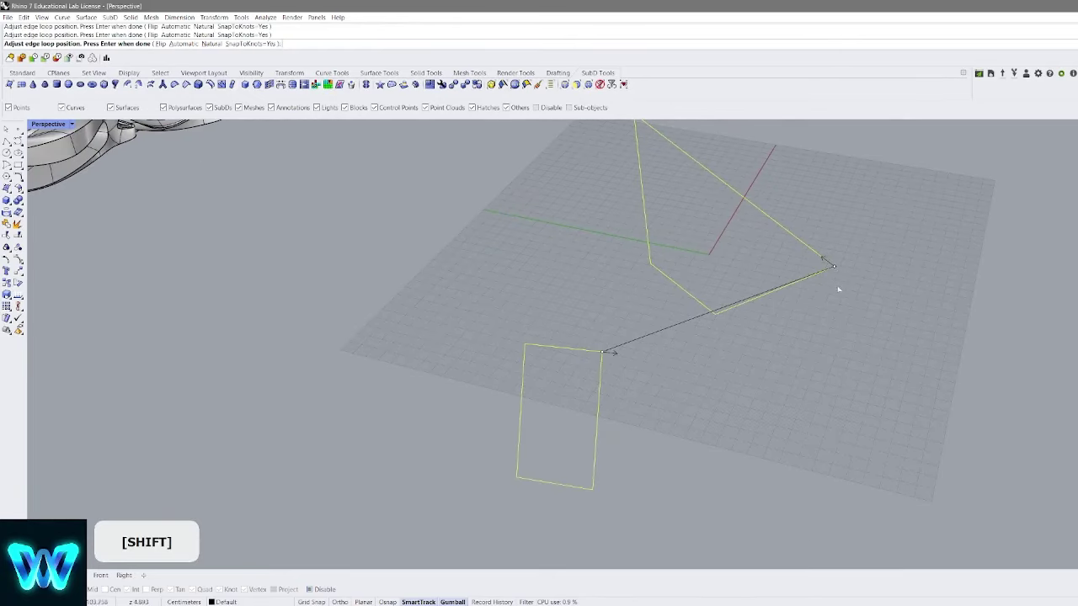
{"action": "right_click_drag", "start_coordinate": [838, 289], "coordinate": [818, 224]}
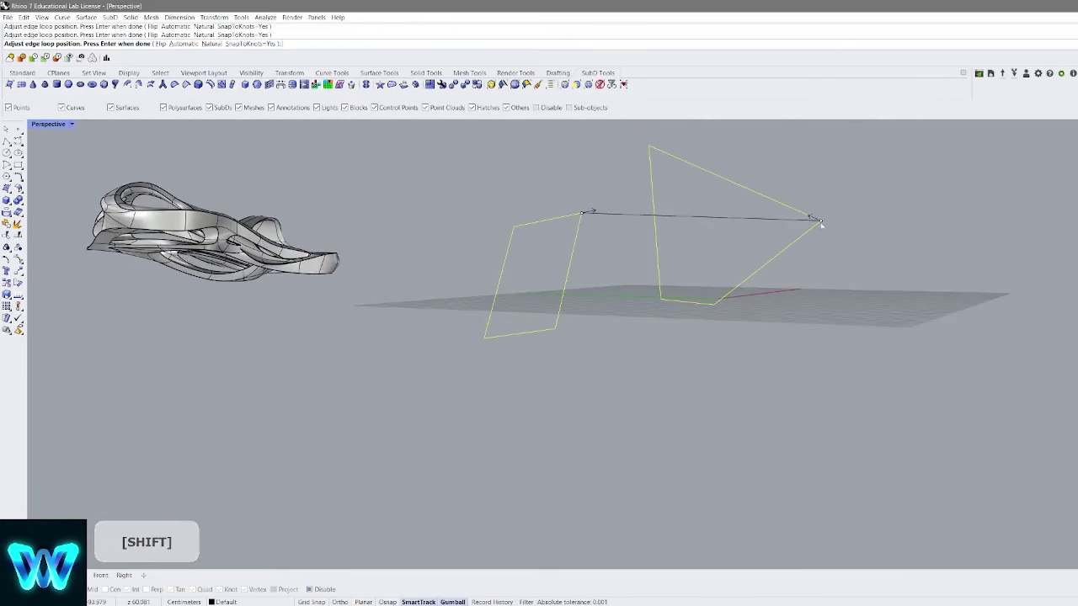
{"action": "right_click", "coordinate": [745, 307]}
{"action": "right_click_drag", "start_coordinate": [814, 289], "coordinate": [891, 326]}
{"action": "left_click", "coordinate": [565, 329]}
Repeat the SubD loft between the two closed curves and delete the resulting surface
{"action": "right_click_drag", "start_coordinate": [730, 327], "coordinate": [742, 327]}
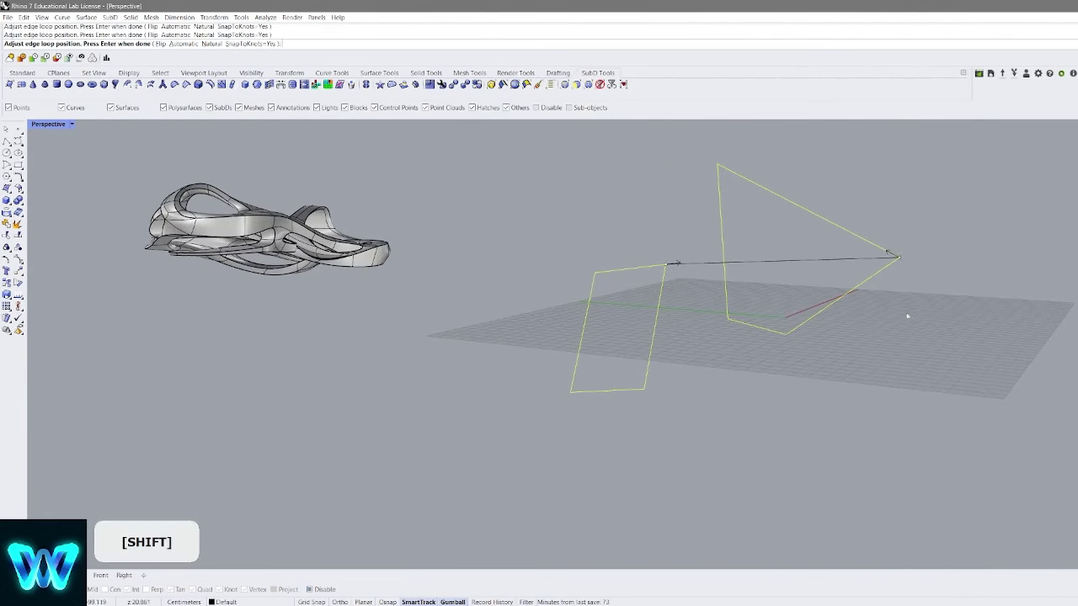
{"action": "right_click", "coordinate": [907, 316]}
{"action": "mouse_move", "coordinate": [796, 364]}
{"action": "right_mouse_down"}
{"action": "mouse_move", "coordinate": [750, 402]}
{"action": "mouse_move", "coordinate": [780, 354]}
{"action": "right_mouse_up"}
{"action": "left_click", "coordinate": [778, 334]}
{"action": "left_click", "coordinate": [763, 356]}
{"action": "right_click", "coordinate": [760, 390]}
{"action": "key", "text": "Escape"}
{"action": "left_click", "coordinate": [751, 315]}
{"action": "key", "text": "Delete"}
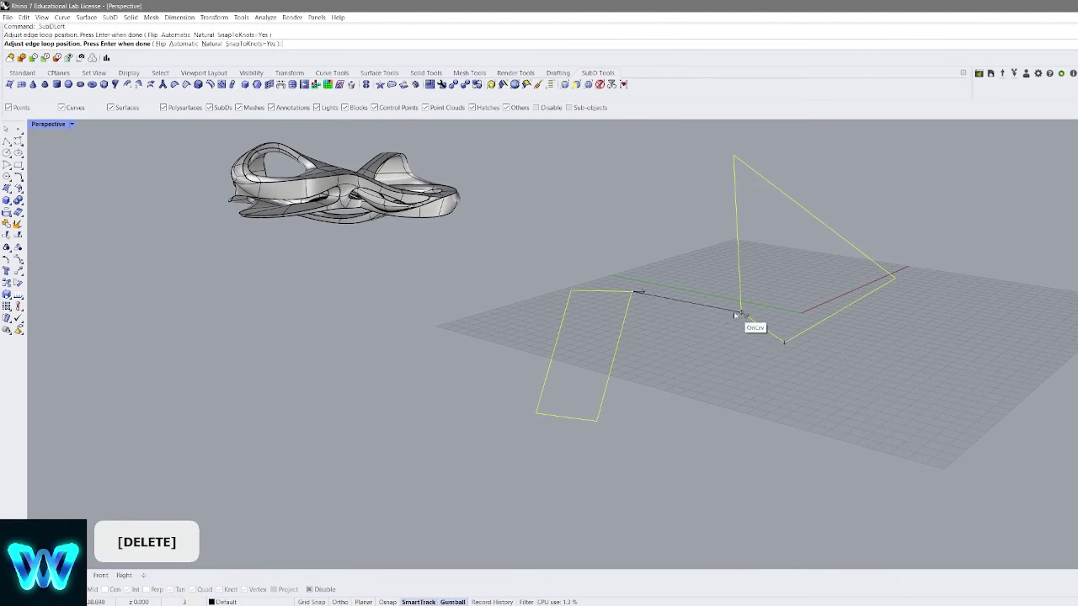
Try lofting with the seam on the larger profile's lowest corner, testing the Closed and Creases options
{"action": "right_click", "coordinate": [768, 393]}
{"action": "left_click", "coordinate": [839, 336]}
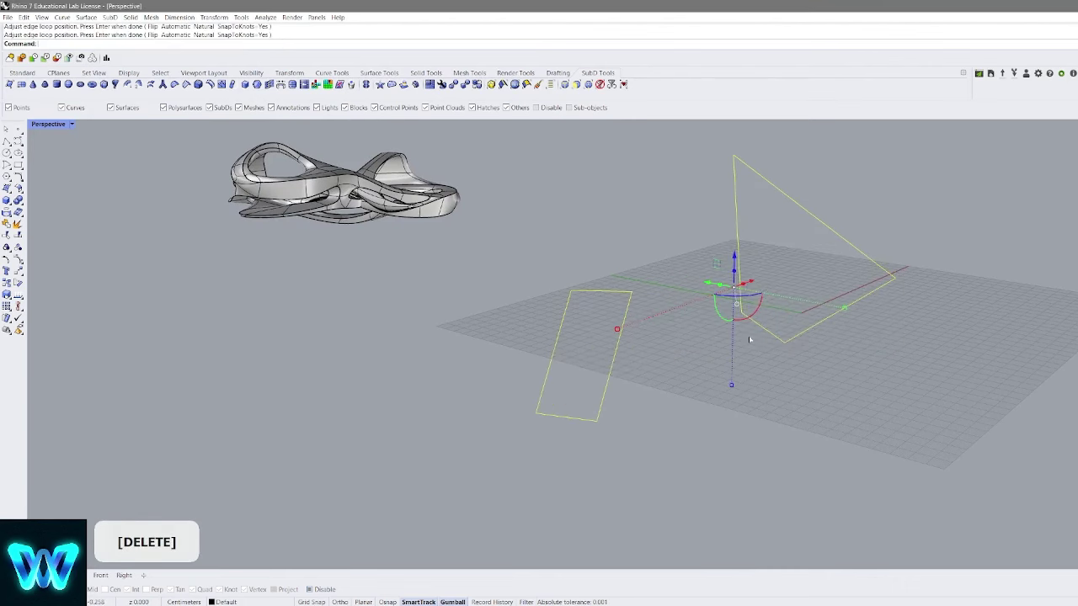
{"action": "right_click", "coordinate": [753, 339]}
{"action": "left_click", "coordinate": [786, 341]}
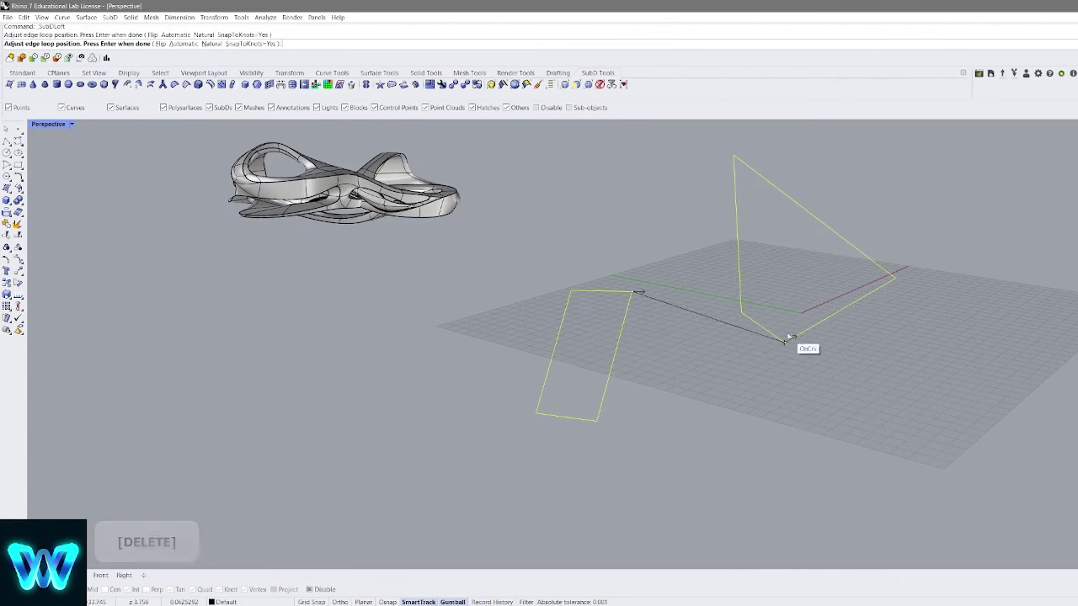
{"action": "right_click", "coordinate": [834, 299]}
{"action": "right_click_drag", "start_coordinate": [829, 312], "coordinate": [754, 415]}
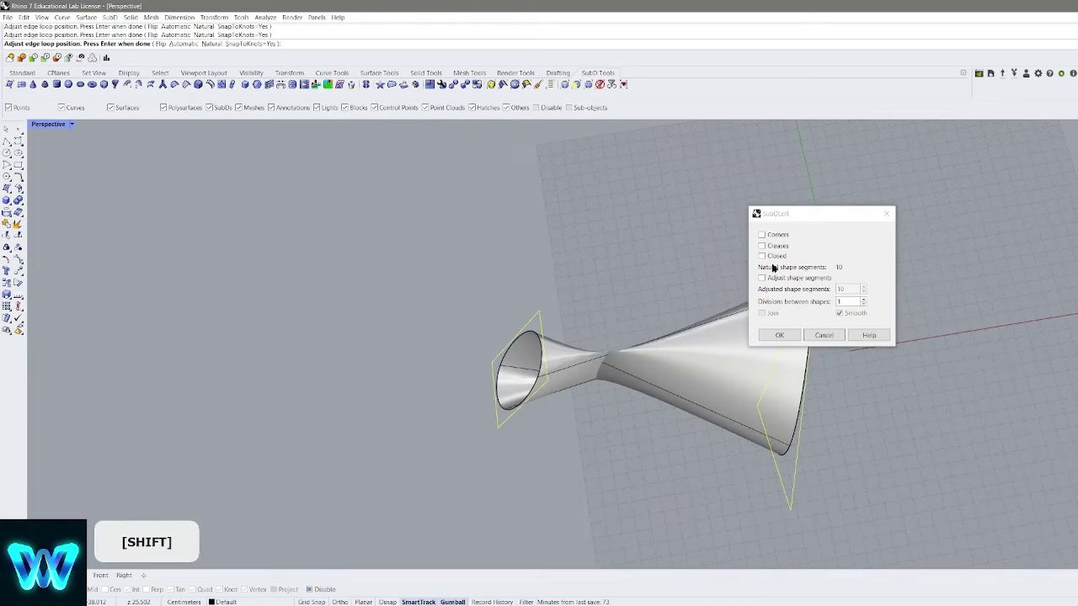
{"action": "left_click", "coordinate": [773, 256]}
{"action": "left_click", "coordinate": [772, 256]}
{"action": "left_click", "coordinate": [773, 247]}
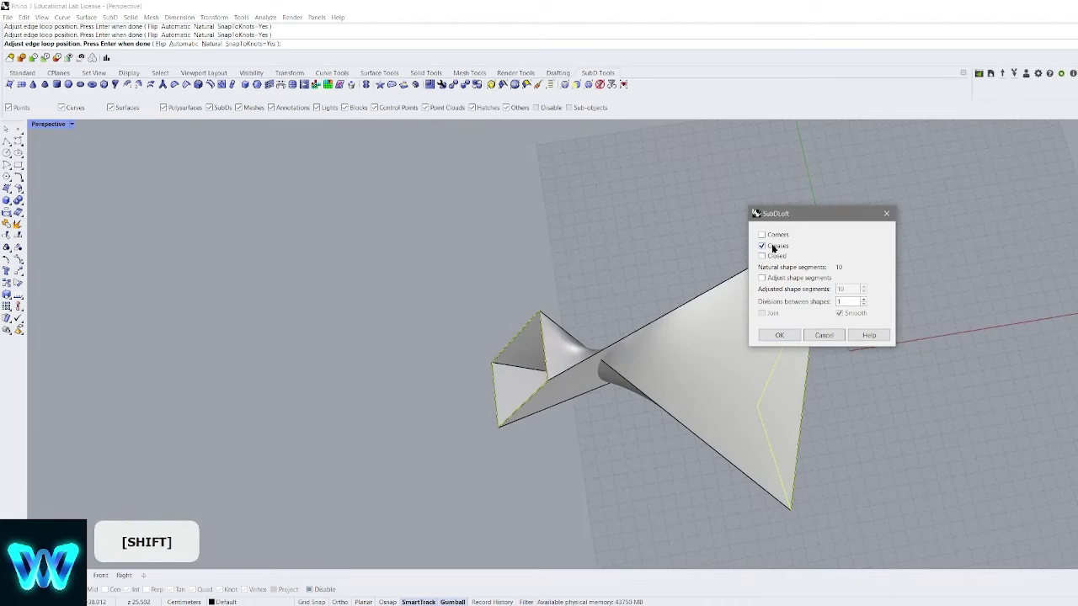
{"action": "right_click_drag", "start_coordinate": [641, 354], "coordinate": [731, 335]}
{"action": "left_click", "coordinate": [823, 336]}
Step back through the edit history to the unrotated rectangle and the copy with only one upper corner raised
{"action": "right_click_drag", "start_coordinate": [816, 335], "coordinate": [737, 316]}
{"action": "key", "text": "ctrl+z"}
{"action": "key", "text": "ctrl+z"}
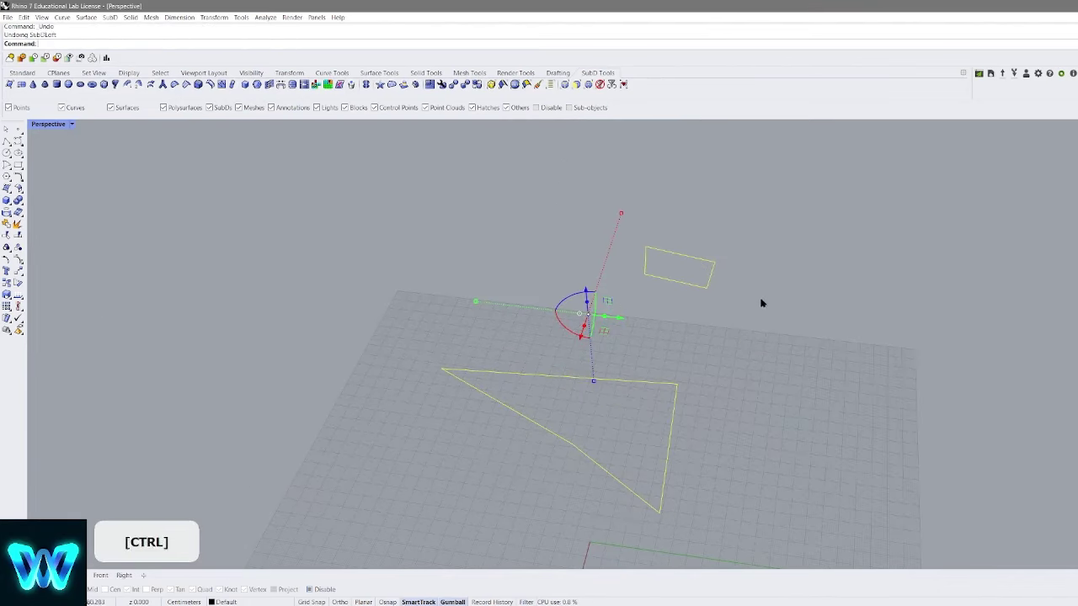
{"action": "key", "text": "ctrl+z"}
{"action": "key", "text": "ctrl+z"}
{"action": "key", "text": "ctrl+z"}
{"action": "key", "text": "ctrl+z"}
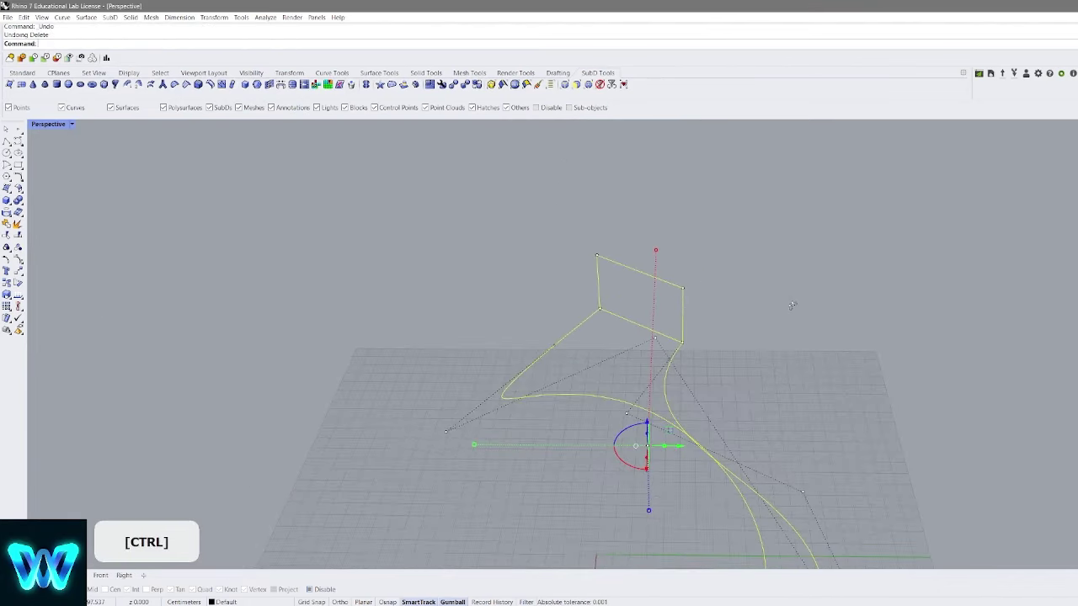
{"action": "key", "text": "ctrl+y"}
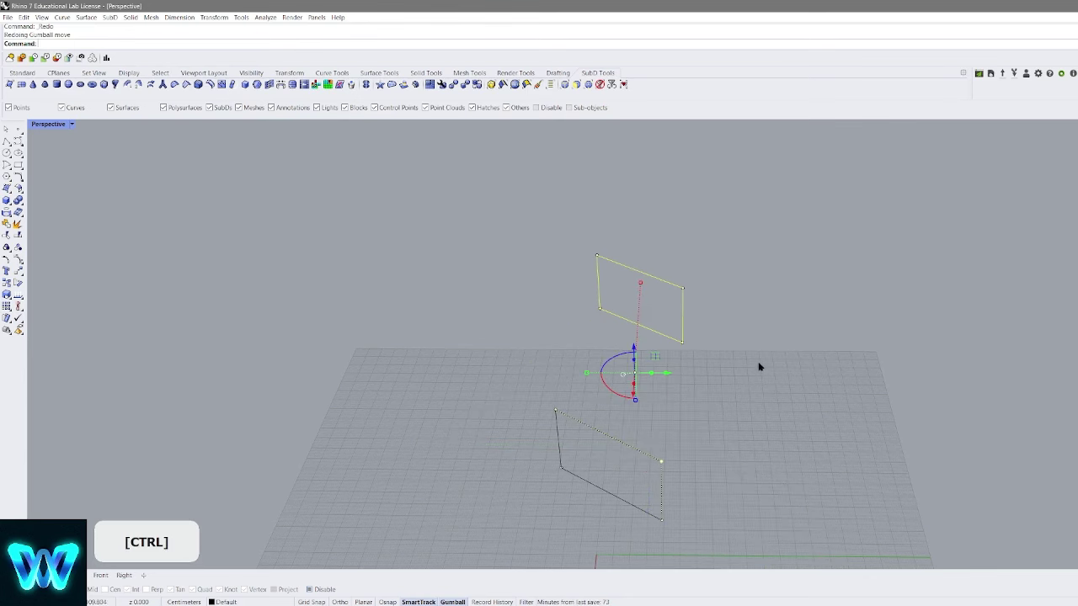
{"action": "right_click_drag", "start_coordinate": [759, 368], "coordinate": [363, 184]}
{"action": "key", "text": "ctrl+y"}
Try a SubD loft between the two rectangular profiles with shape segments adjusted to 10 and one division between shapes
{"action": "left_click", "coordinate": [775, 339]}
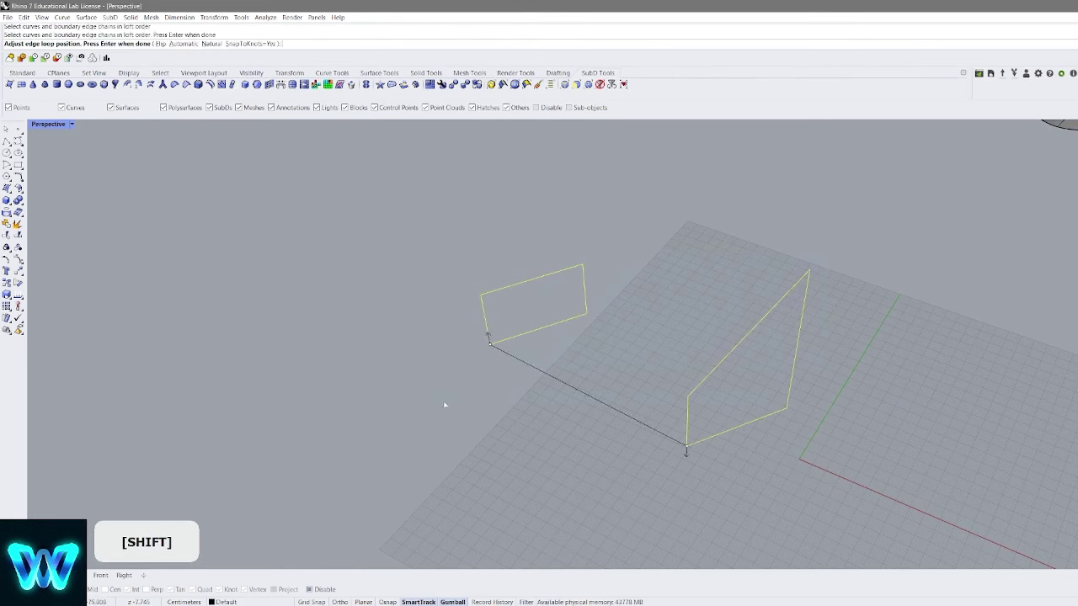
{"action": "right_click", "coordinate": [662, 347]}
{"action": "mouse_move", "coordinate": [666, 426]}
{"action": "right_mouse_down"}
{"action": "mouse_move", "coordinate": [712, 396]}
{"action": "mouse_move", "coordinate": [737, 358]}
{"action": "mouse_move", "coordinate": [752, 381]}
{"action": "mouse_move", "coordinate": [896, 343]}
{"action": "mouse_move", "coordinate": [563, 325]}
{"action": "right_mouse_up"}
{"action": "left_click", "coordinate": [488, 275]}
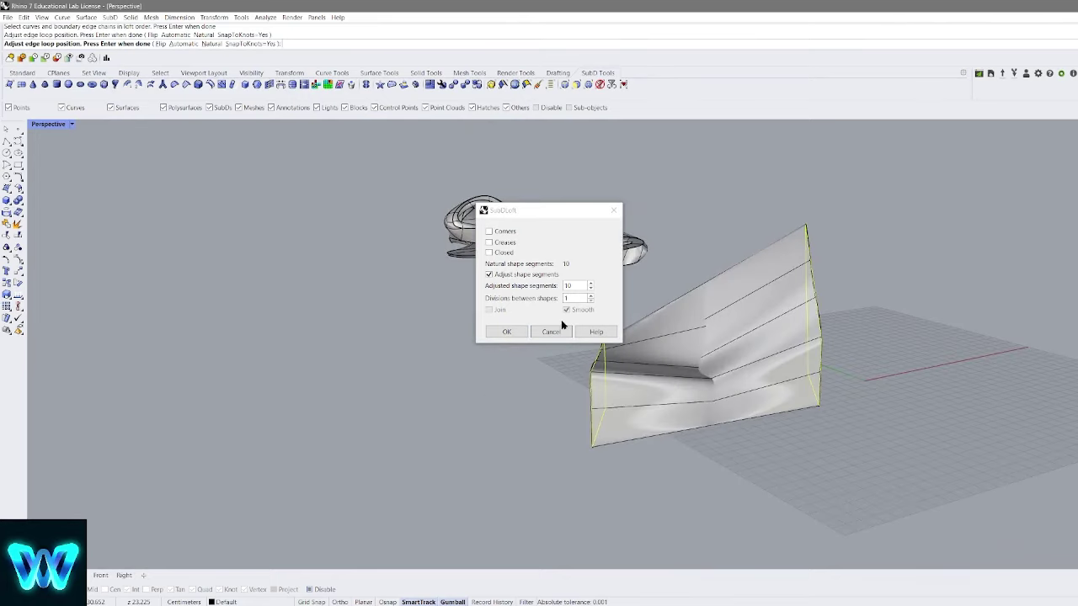
{"action": "left_click", "coordinate": [504, 332]}
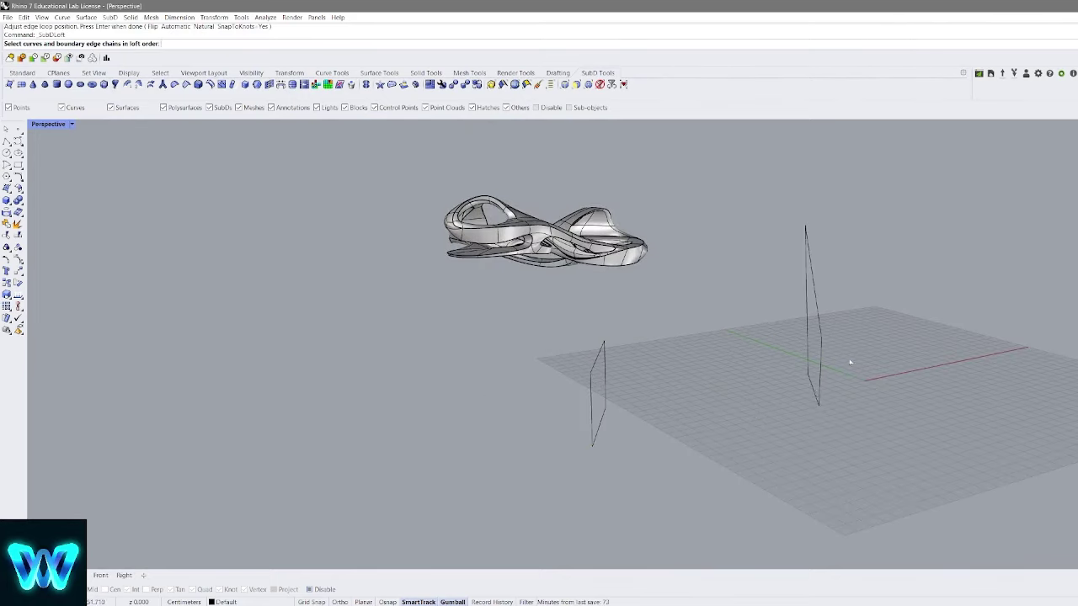
Start a SubD loft between the two profiles, flipping and moving the larger profile's edge loop start point up to its adjacent corner
{"action": "right_click", "coordinate": [590, 456]}
{"action": "right_click_drag", "start_coordinate": [590, 456], "coordinate": [726, 457]}
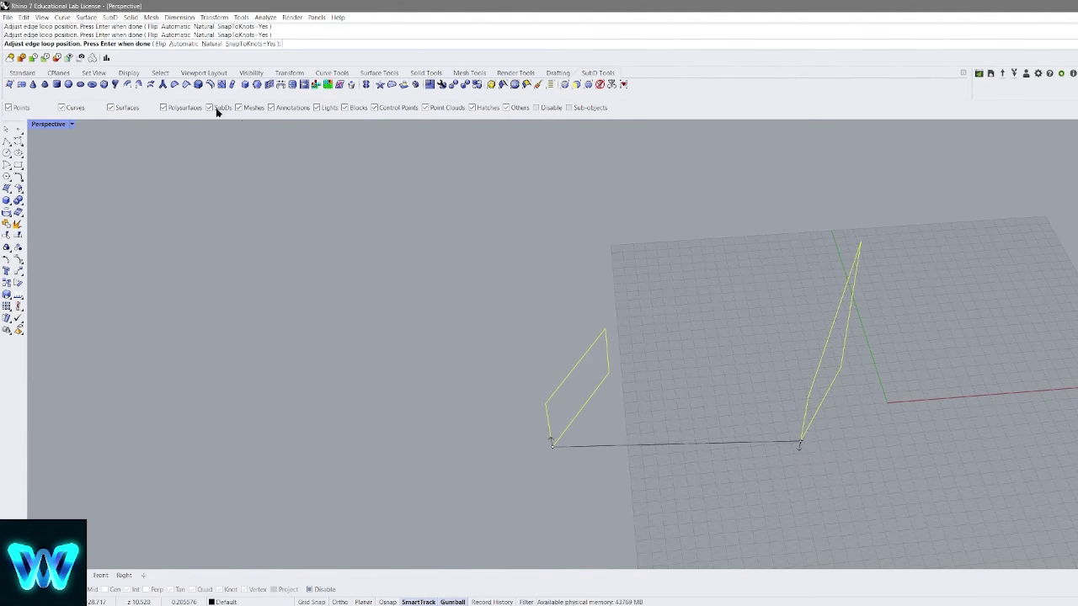
{"action": "right_click_drag", "start_coordinate": [851, 357], "coordinate": [740, 378]}
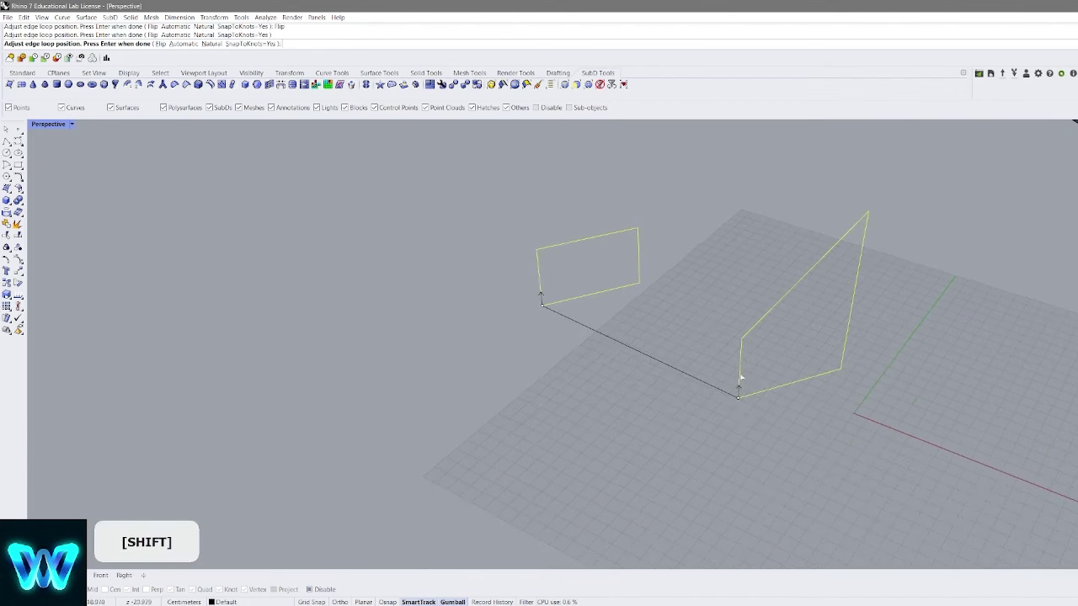
{"action": "scroll", "coordinate": [741, 346], "scroll_direction": "up", "scroll_amount": 3}
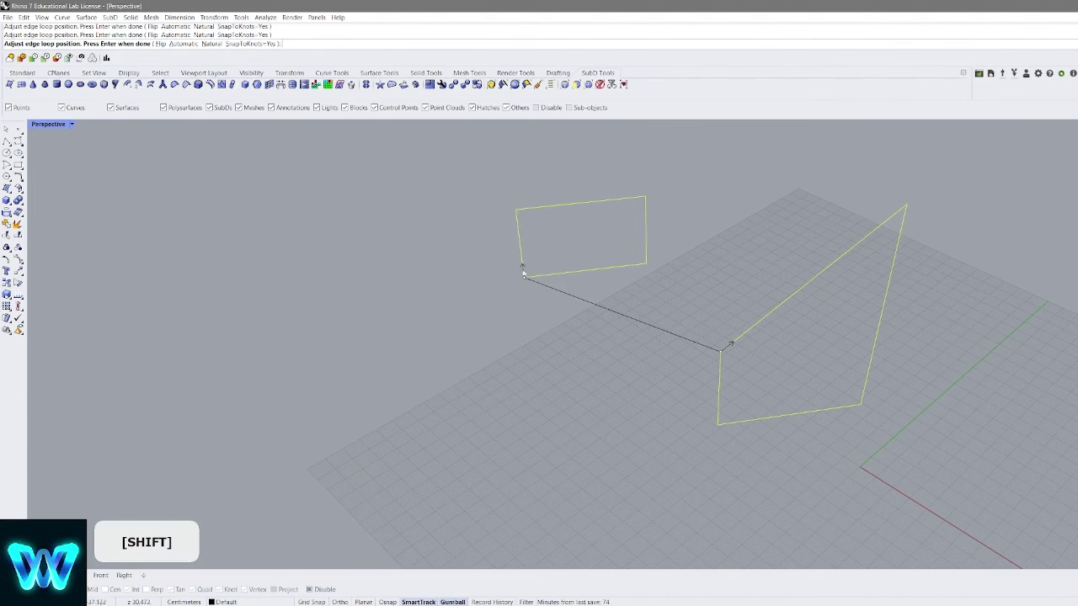
{"action": "right_click_drag", "start_coordinate": [790, 299], "coordinate": [765, 306]}
{"action": "right_click", "coordinate": [765, 306]}
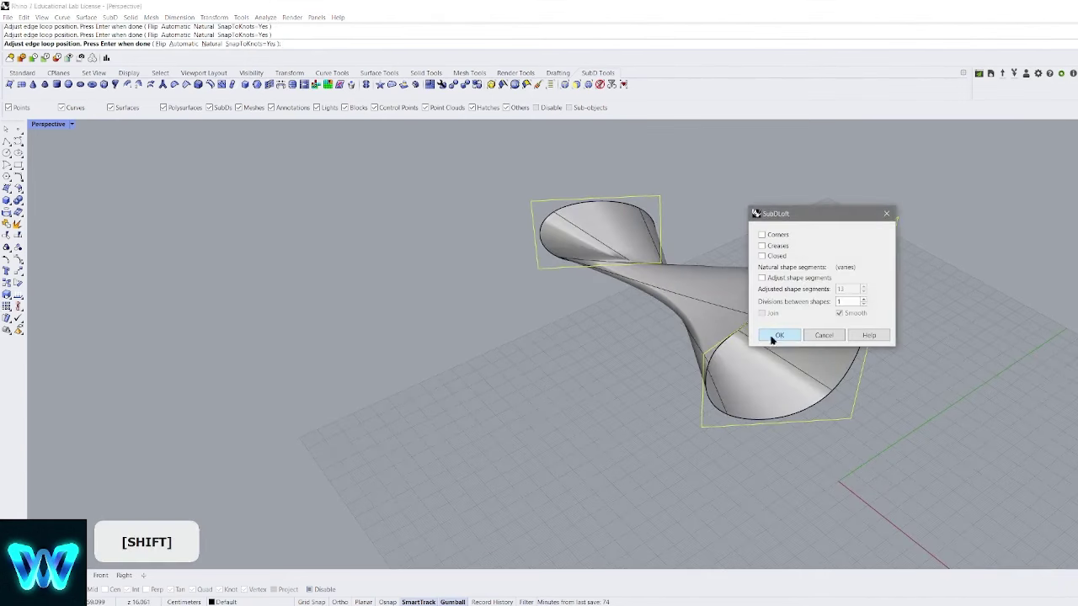
Enable adjusted shape segments for the twisted loft and lower them to 6 with 1 division between shapes
{"action": "right_click_drag", "start_coordinate": [720, 358], "coordinate": [746, 376], "text": "shift"}
{"action": "left_click", "coordinate": [763, 278]}
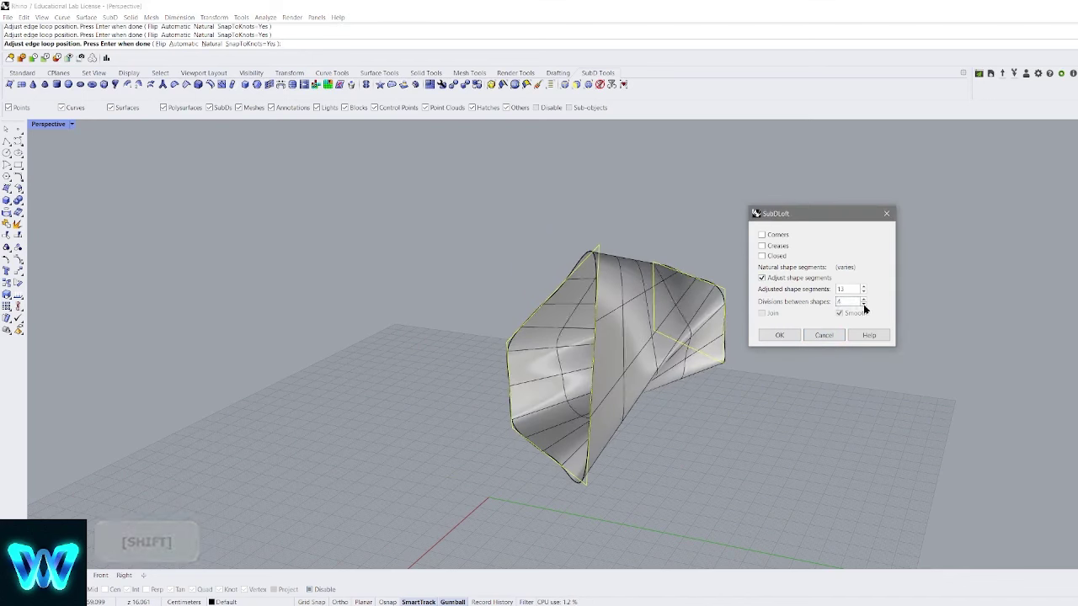
{"action": "left_click", "coordinate": [863, 293]}
{"action": "left_click", "coordinate": [863, 293]}
{"action": "left_click", "coordinate": [864, 292]}
{"action": "left_click", "coordinate": [864, 292]}
{"action": "left_click", "coordinate": [864, 292]}
{"action": "left_click", "coordinate": [863, 293]}
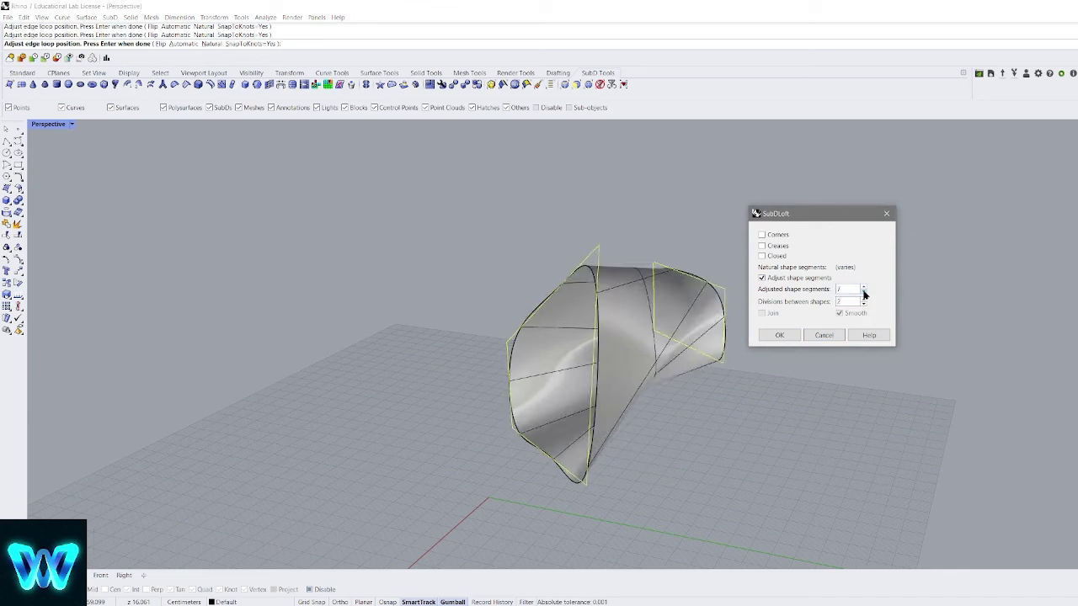
{"action": "left_click", "coordinate": [863, 292]}
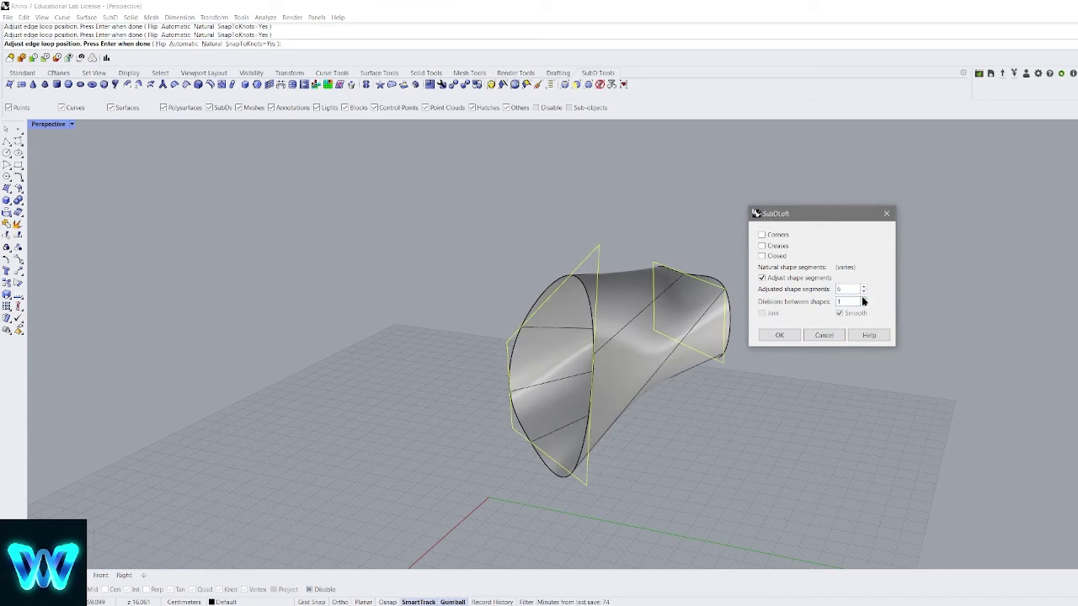
Raise the adjusted shape segments to 10 and create the twisted SubD loft
{"action": "left_click", "coordinate": [864, 287]}
{"action": "left_click", "coordinate": [863, 287]}
{"action": "left_click", "coordinate": [863, 287]}
{"action": "left_click", "coordinate": [863, 287]}
{"action": "right_click_drag", "start_coordinate": [657, 288], "coordinate": [746, 312]}
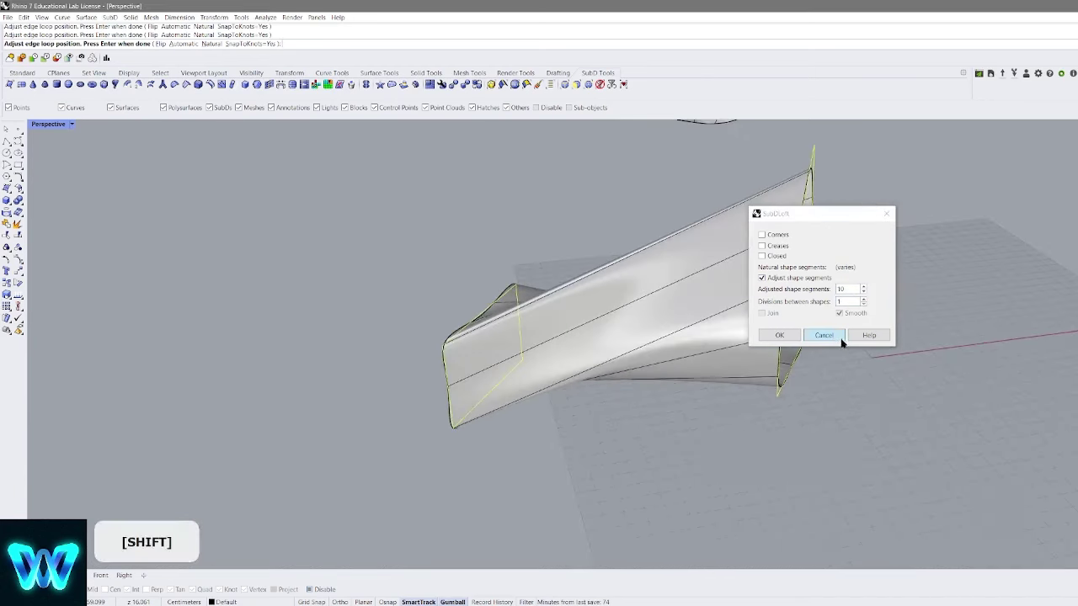
{"action": "left_click", "coordinate": [781, 335]}
Check the loft in Rendered and Shaded display modes, and delete the loft and both profile curves
{"action": "mouse_move", "coordinate": [667, 326]}
{"action": "right_mouse_down"}
{"action": "mouse_move", "coordinate": [774, 318]}
{"action": "mouse_move", "coordinate": [837, 291]}
{"action": "mouse_move", "coordinate": [515, 301]}
{"action": "mouse_move", "coordinate": [696, 322]}
{"action": "mouse_move", "coordinate": [710, 342]}
{"action": "mouse_move", "coordinate": [674, 396]}
{"action": "mouse_move", "coordinate": [696, 361]}
{"action": "mouse_move", "coordinate": [724, 369]}
{"action": "right_mouse_up"}
{"action": "key", "text": "ctrl+alt+r"}
{"action": "key", "text": "ctrl+alt+s"}
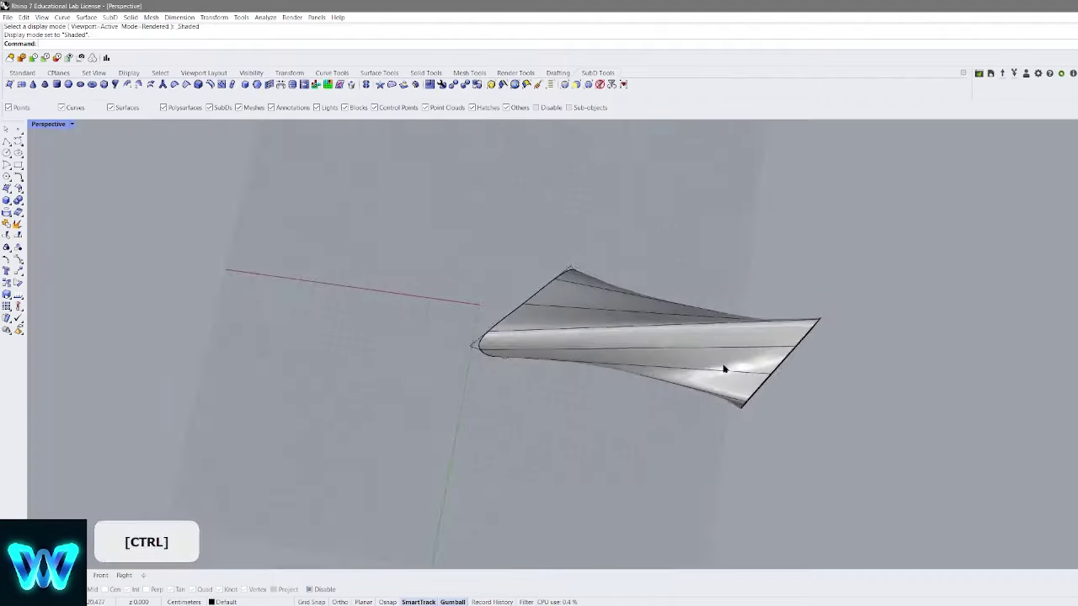
{"action": "left_click", "coordinate": [725, 369]}
{"action": "key", "text": "Delete"}
{"action": "right_click_drag", "start_coordinate": [693, 325], "coordinate": [794, 298]}
{"action": "key", "text": "Delete"}
Draw two degree-3 control point curves on the grid that start from one shared end point and spread apart
{"action": "right_click_drag", "start_coordinate": [621, 377], "coordinate": [634, 311]}
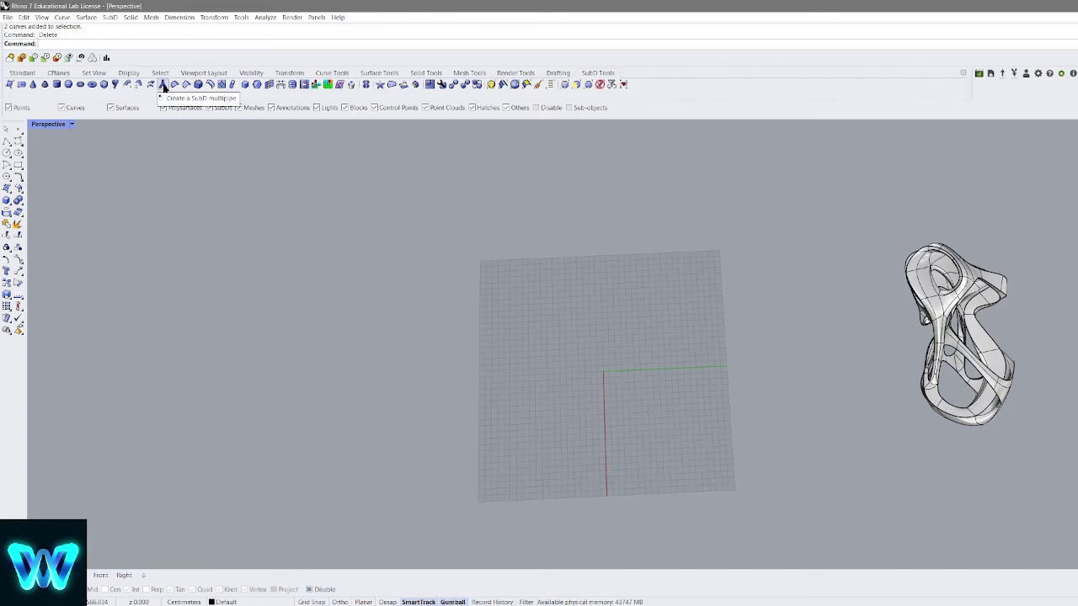
{"action": "right_click_drag", "start_coordinate": [596, 289], "coordinate": [575, 267]}
{"action": "scroll", "coordinate": [580, 312], "scroll_direction": "up", "scroll_amount": 2}
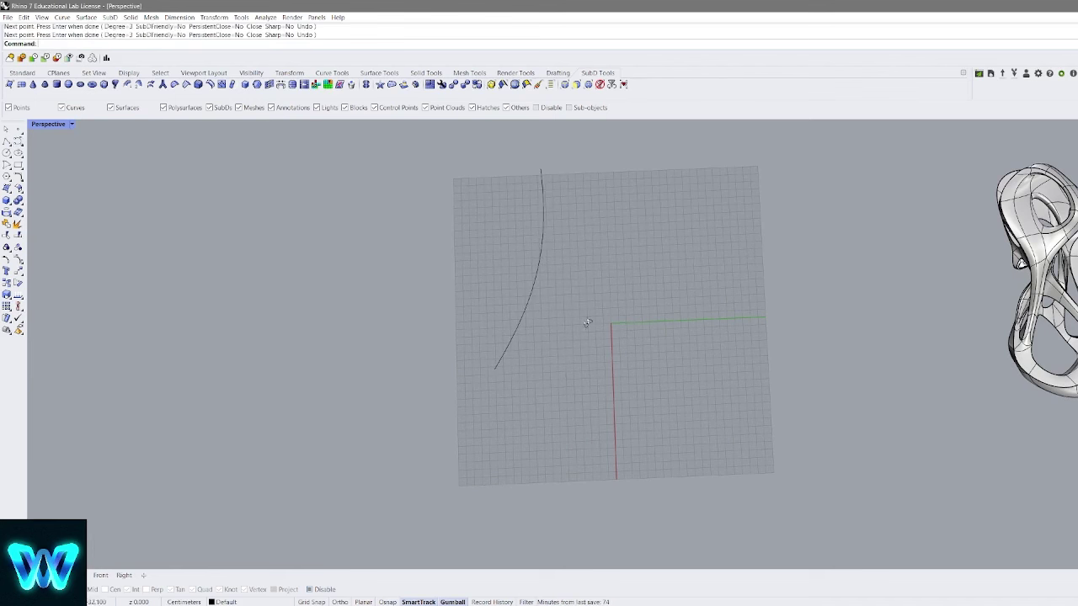
{"action": "right_click_drag", "start_coordinate": [588, 323], "coordinate": [586, 312]}
{"action": "right_click", "coordinate": [544, 181]}
{"action": "left_click", "coordinate": [544, 169], "text": "alt"}
{"action": "left_click", "coordinate": [577, 266]}
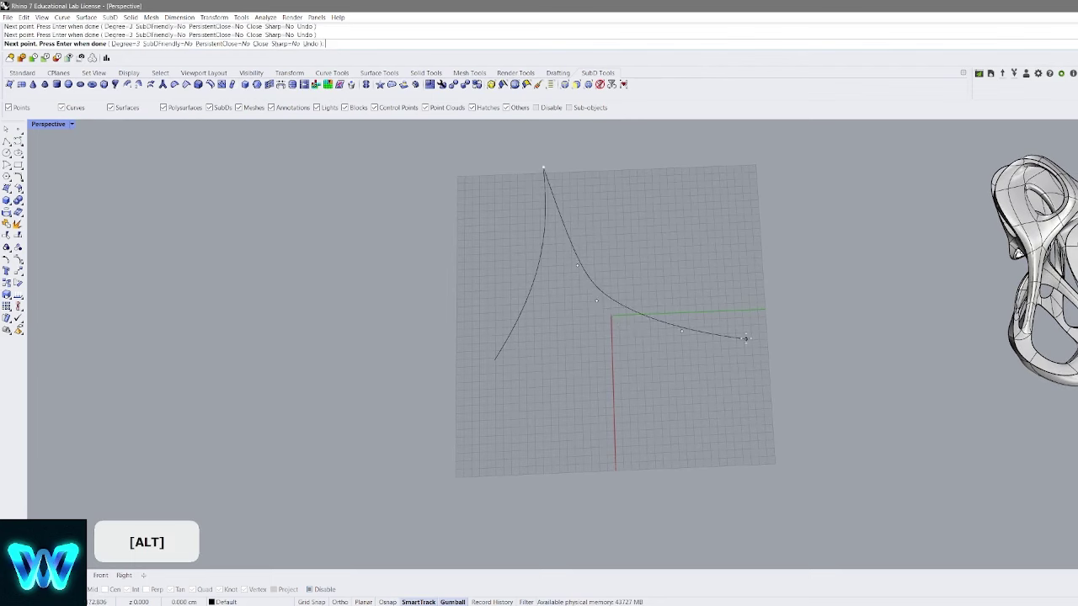
{"action": "key", "text": "Return"}
{"action": "right_click_drag", "start_coordinate": [659, 309], "coordinate": [714, 263], "text": "shift"}
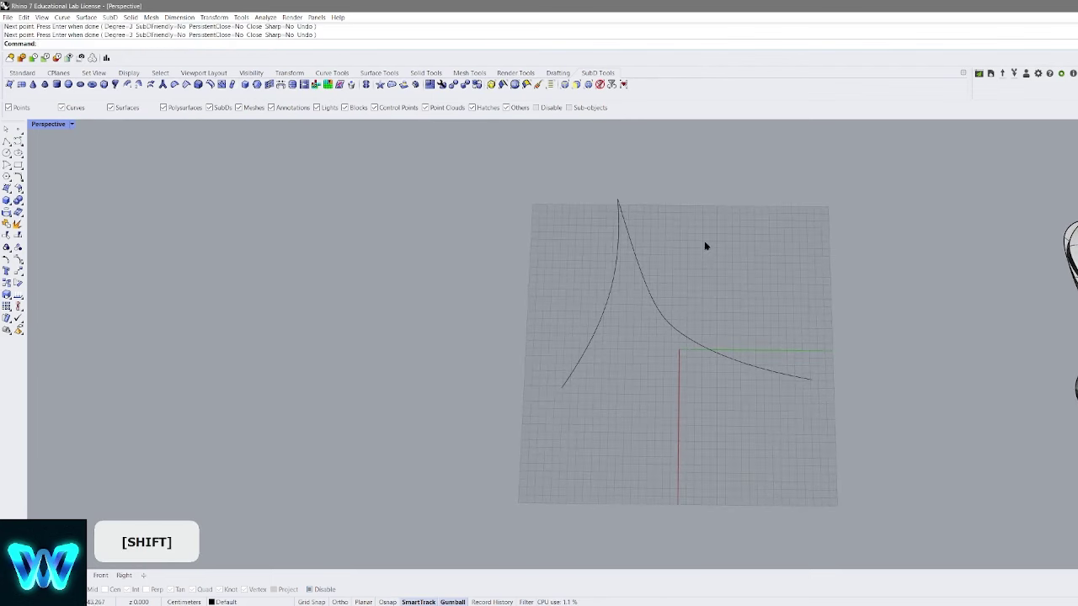
Try a MultiPipe along the two curves with radius 1 and one strut division, and undo it
{"action": "left_click_drag", "start_coordinate": [637, 310], "coordinate": [480, 323], "text": "shift"}
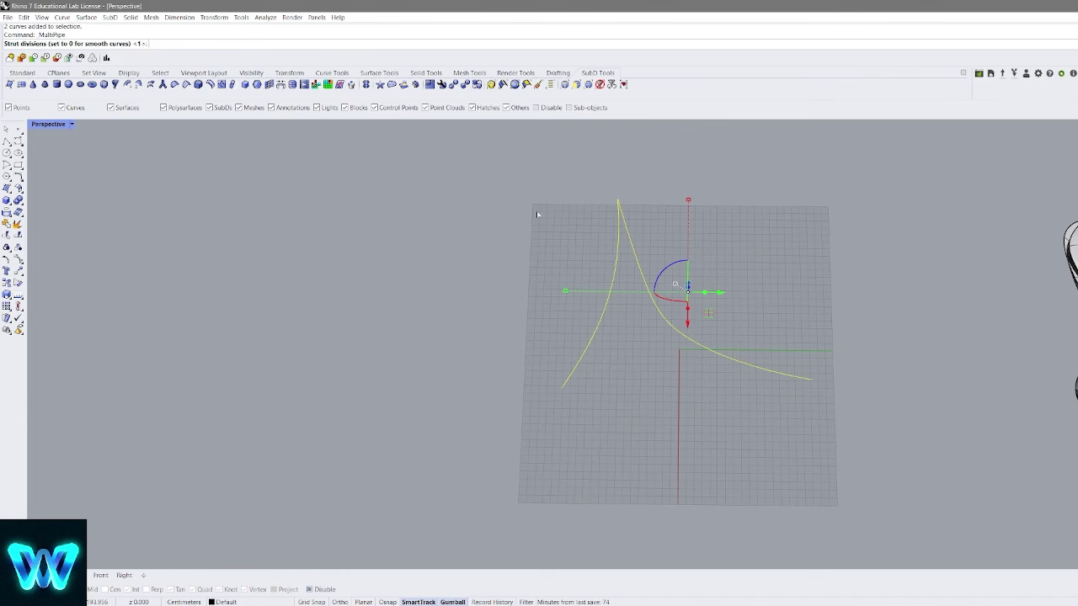
{"action": "right_click_drag", "start_coordinate": [590, 228], "coordinate": [679, 190]}
{"action": "scroll", "coordinate": [604, 250], "scroll_direction": "up", "scroll_amount": 10}
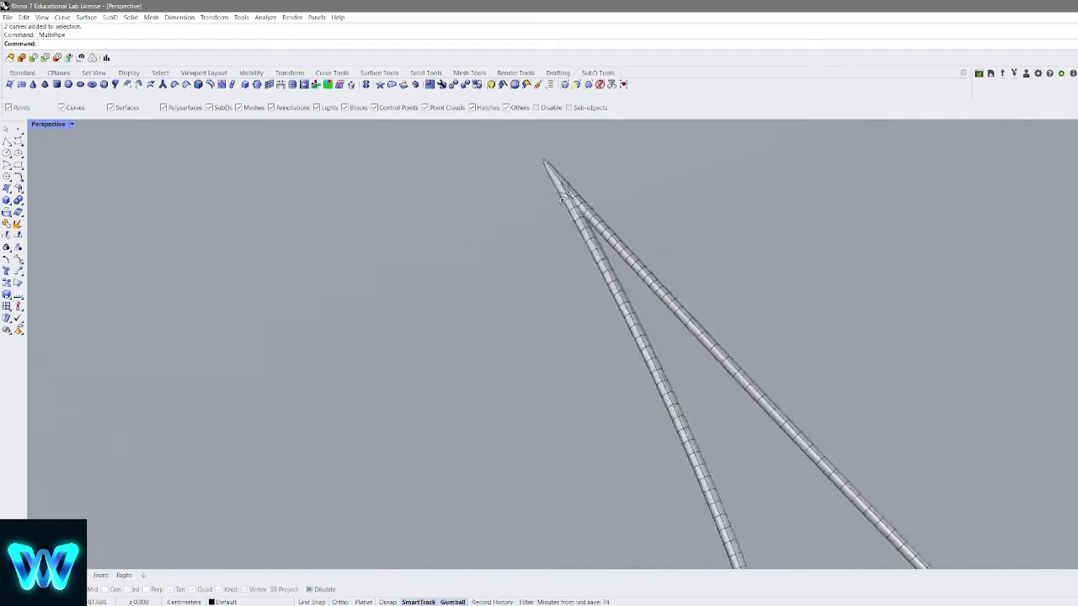
{"action": "scroll", "coordinate": [592, 225], "scroll_direction": "up", "scroll_amount": 6}
{"action": "right_click_drag", "start_coordinate": [592, 225], "coordinate": [519, 245]}
{"action": "scroll", "coordinate": [485, 237], "scroll_direction": "down", "scroll_amount": 12}
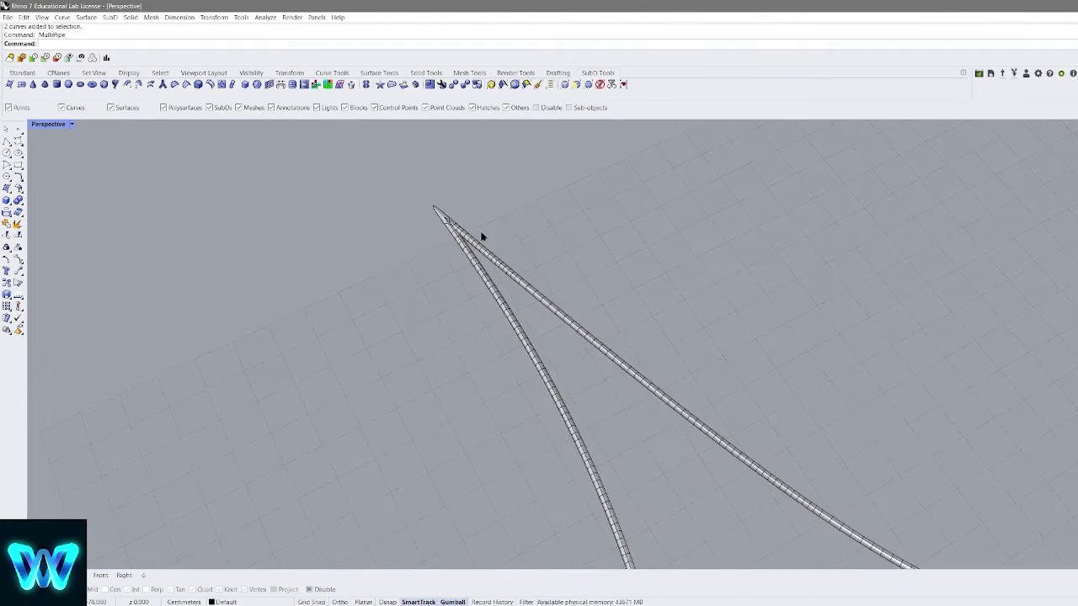
{"action": "key", "text": "ctrl+z"}
Create a MultiPipe along the two curves with a pipe radius of 10 and one strut division
{"action": "scroll", "coordinate": [481, 225], "scroll_direction": "down", "scroll_amount": 10}
{"action": "mouse_move", "coordinate": [581, 223]}
{"action": "right_mouse_down"}
{"action": "mouse_move", "coordinate": [570, 242]}
{"action": "mouse_move", "coordinate": [732, 224]}
{"action": "right_mouse_up"}
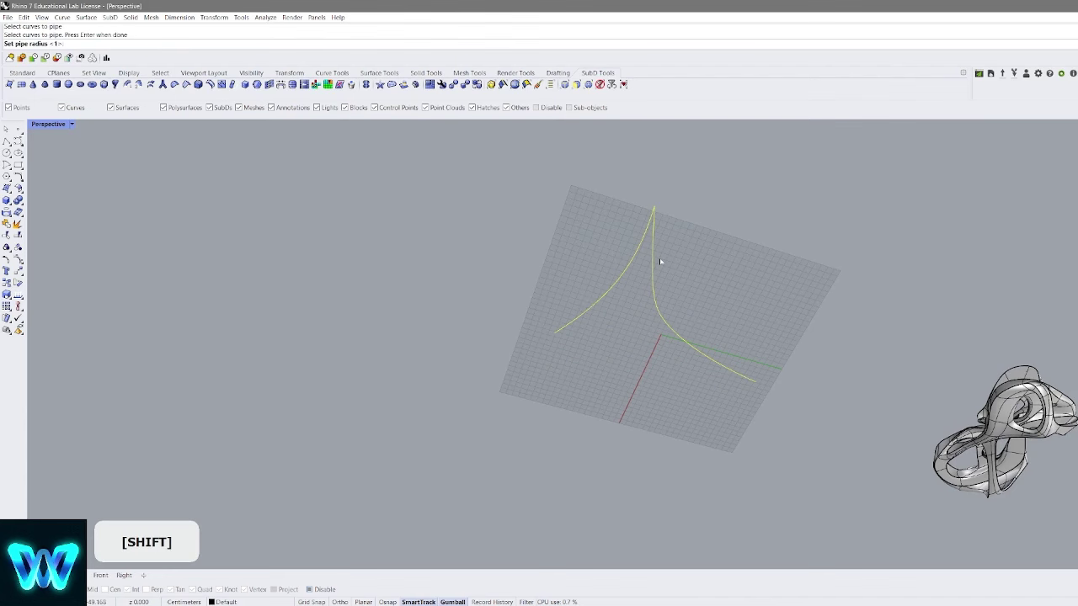
{"action": "mouse_move", "coordinate": [667, 238]}
{"action": "right_mouse_down"}
{"action": "mouse_move", "coordinate": [681, 197]}
{"action": "mouse_move", "coordinate": [652, 270]}
{"action": "mouse_move", "coordinate": [662, 248]}
{"action": "right_mouse_up"}
{"action": "key", "text": "Return"}
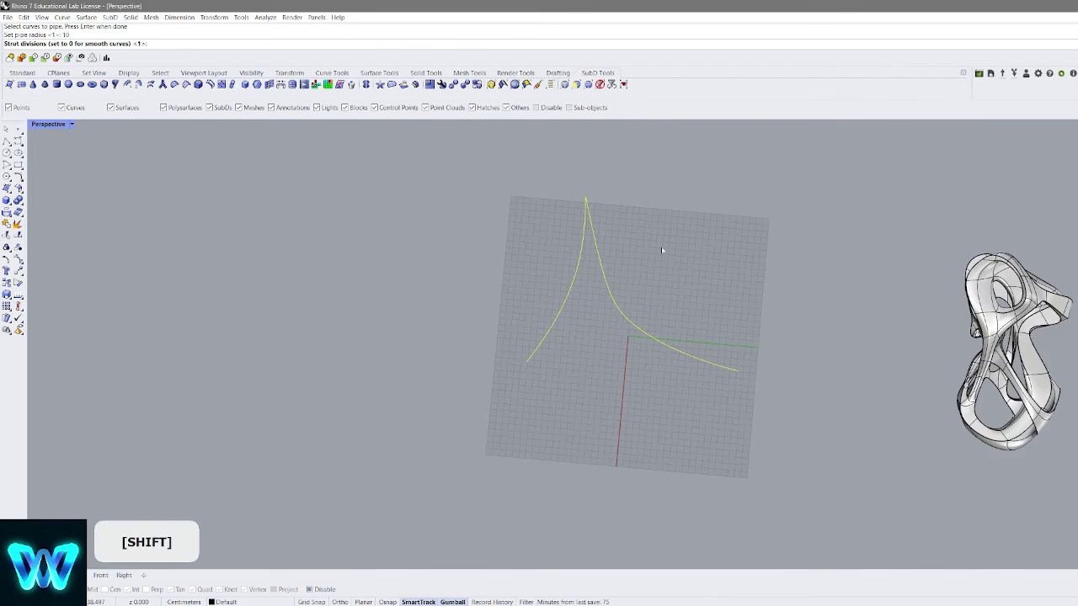
{"action": "key", "text": "Return"}
Inspect the pipe junction in flat and smooth SubD display, and delete the pipe with its two curves
{"action": "scroll", "coordinate": [583, 203], "scroll_direction": "up", "scroll_amount": 7}
{"action": "right_click_drag", "start_coordinate": [585, 202], "coordinate": [660, 258]}
{"action": "key", "text": "Tab"}
{"action": "key", "text": "Tab"}
{"action": "scroll", "coordinate": [578, 190], "scroll_direction": "up", "scroll_amount": 7}
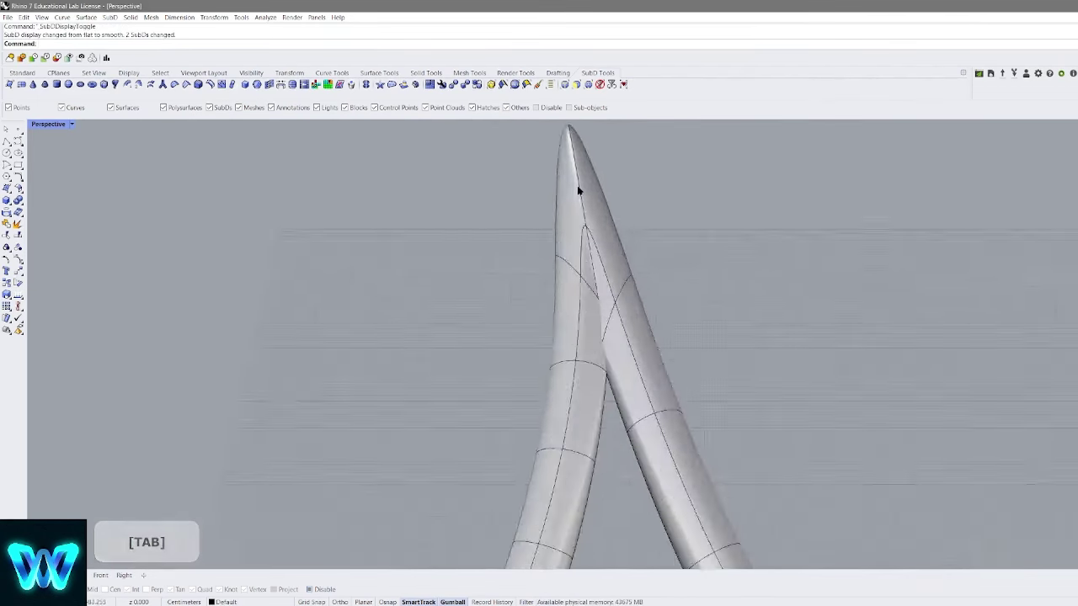
{"action": "right_click_drag", "start_coordinate": [577, 190], "coordinate": [570, 226]}
{"action": "scroll", "coordinate": [608, 313], "scroll_direction": "down", "scroll_amount": 5}
{"action": "left_click_drag", "start_coordinate": [665, 270], "coordinate": [536, 343], "text": "shift"}
{"action": "key", "text": "Delete"}
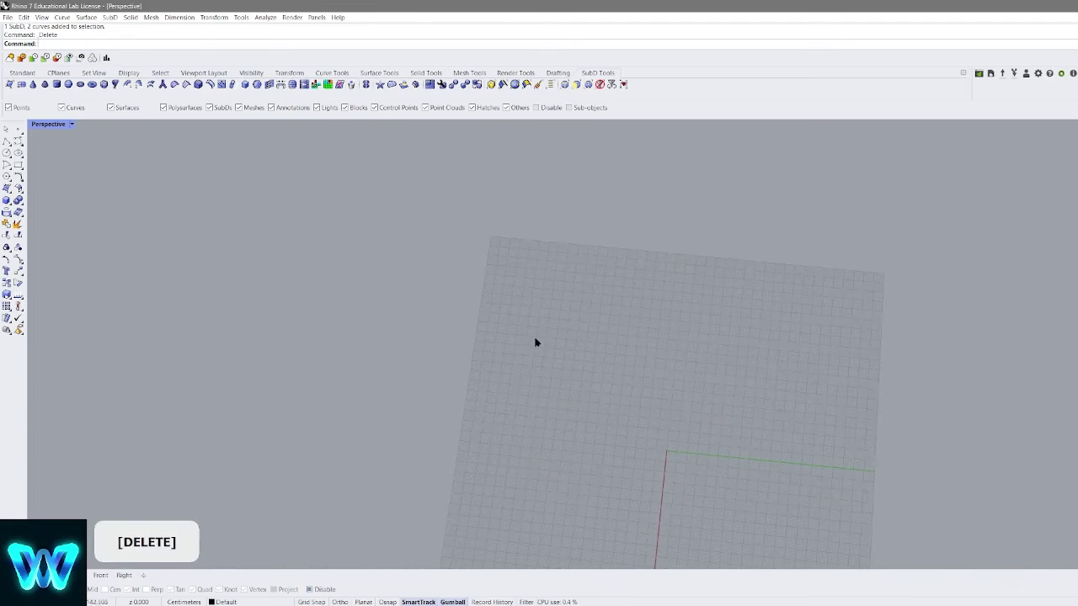
Draw two polylines on the grid that meet at one shared middle point, forming an X
{"action": "left_click", "coordinate": [590, 412]}
{"action": "left_click", "coordinate": [639, 339]}
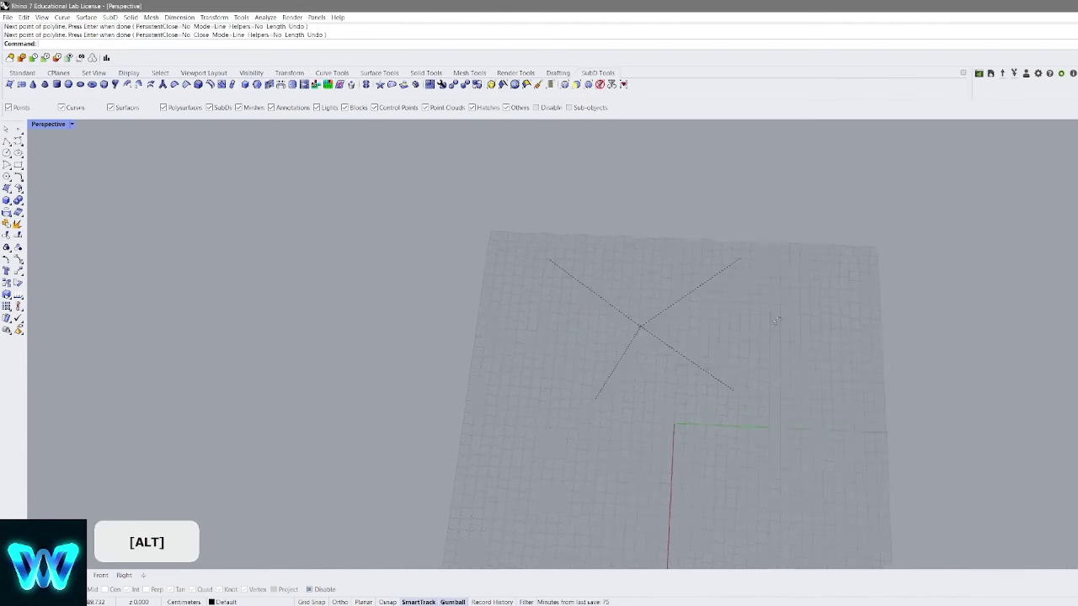
{"action": "right_click_drag", "start_coordinate": [777, 321], "coordinate": [790, 310]}
Create a SubD MultiPipe along the two crossing polylines with its ends left uncapped
{"action": "left_click_drag", "start_coordinate": [785, 308], "coordinate": [575, 412], "text": "shift"}
{"action": "right_click_drag", "start_coordinate": [683, 367], "coordinate": [642, 308], "text": "shift"}
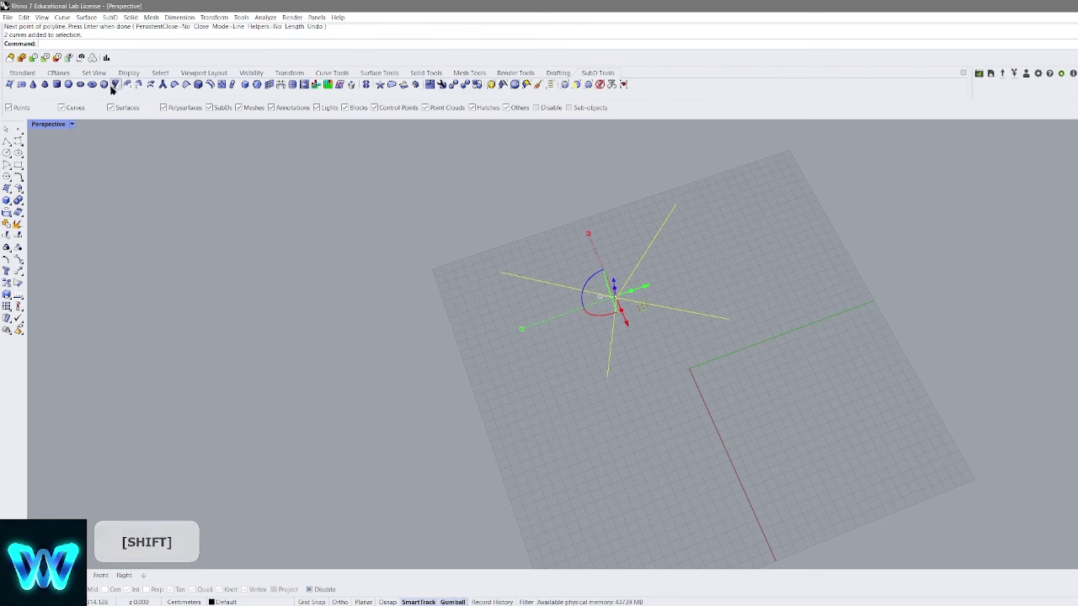
{"action": "left_click", "coordinate": [164, 85]}
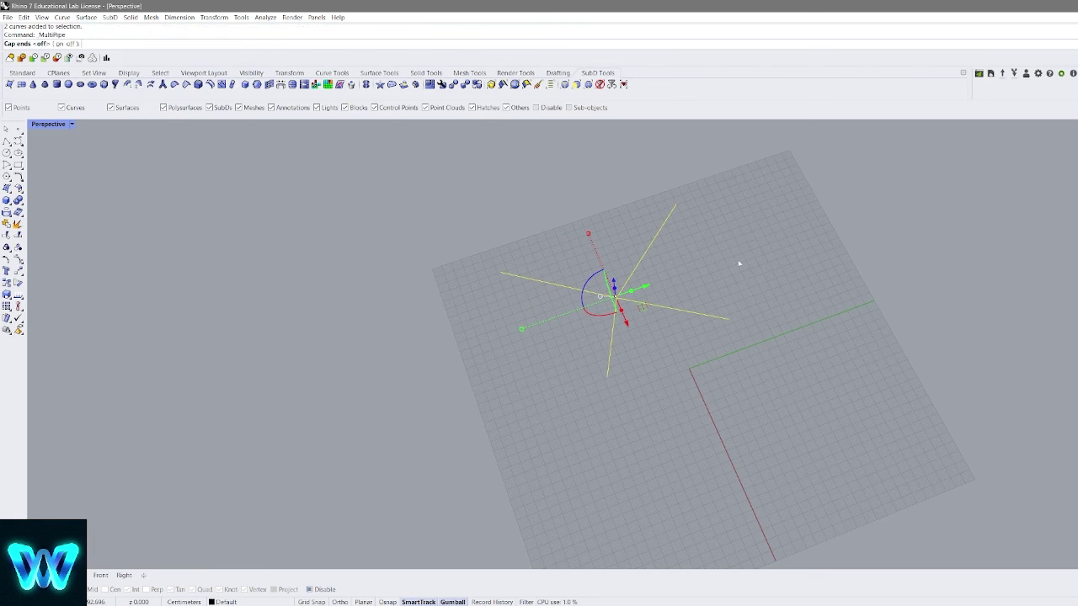
{"action": "key", "text": "Return"}
{"action": "scroll", "coordinate": [646, 291], "scroll_direction": "up", "scroll_amount": 8}
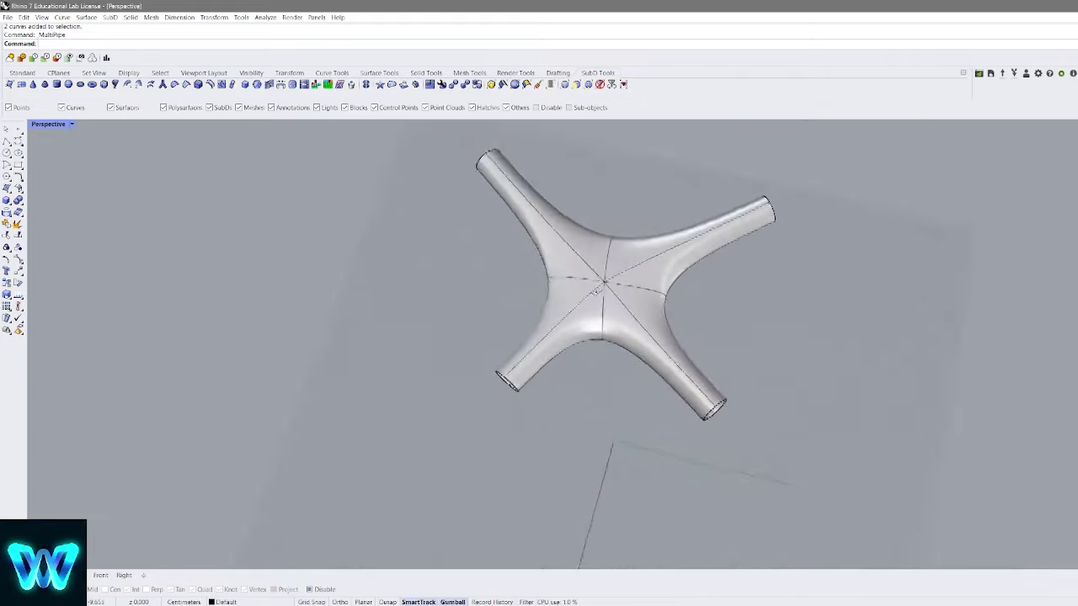
Switch the pipe to flat SubD display and rotate the edge loop at one arm's open end so its sides stand upright
{"action": "right_click_drag", "start_coordinate": [628, 258], "coordinate": [620, 198]}
{"action": "right_click_drag", "start_coordinate": [620, 198], "coordinate": [652, 303], "text": "shift"}
{"action": "scroll", "coordinate": [653, 297], "scroll_direction": "down", "scroll_amount": 4}
{"action": "scroll", "coordinate": [797, 379], "scroll_direction": "down", "scroll_amount": 6}
{"action": "right_click_drag", "start_coordinate": [834, 373], "coordinate": [683, 289]}
{"action": "key", "text": "Tab"}
{"action": "right_click_drag", "start_coordinate": [688, 363], "coordinate": [706, 315]}
{"action": "key", "text": "ctrl"}
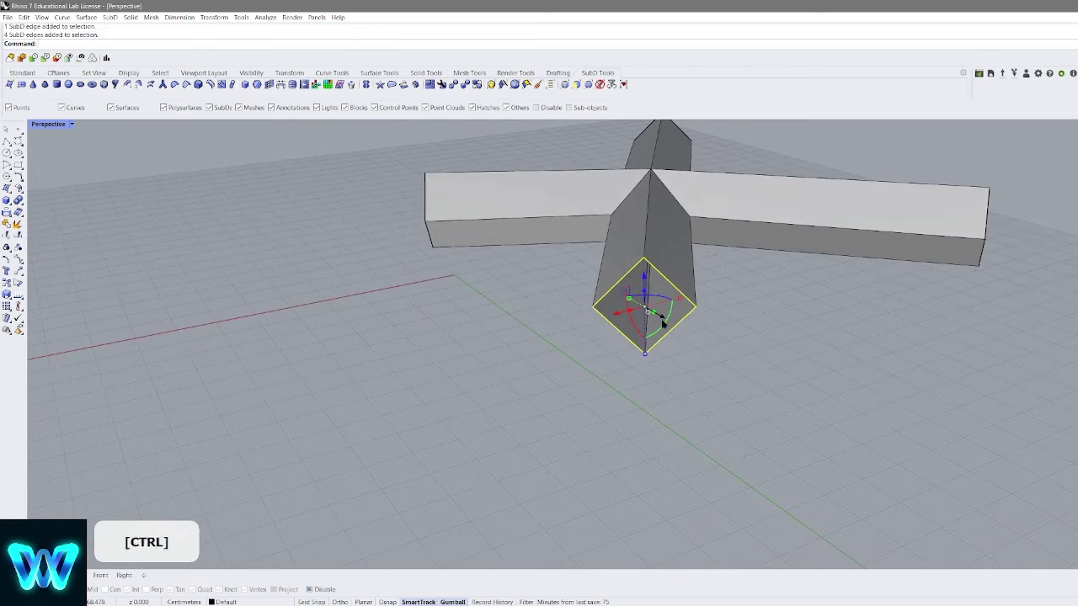
{"action": "left_click_drag", "start_coordinate": [673, 297], "coordinate": [704, 365], "text": "shift"}
{"action": "left_click", "coordinate": [727, 336]}
Insert an edge loop around the rotated arm, about midway between its open end and the junction
{"action": "right_click_drag", "start_coordinate": [741, 287], "coordinate": [836, 353]}
{"action": "left_click", "coordinate": [861, 349], "text": "shift"}
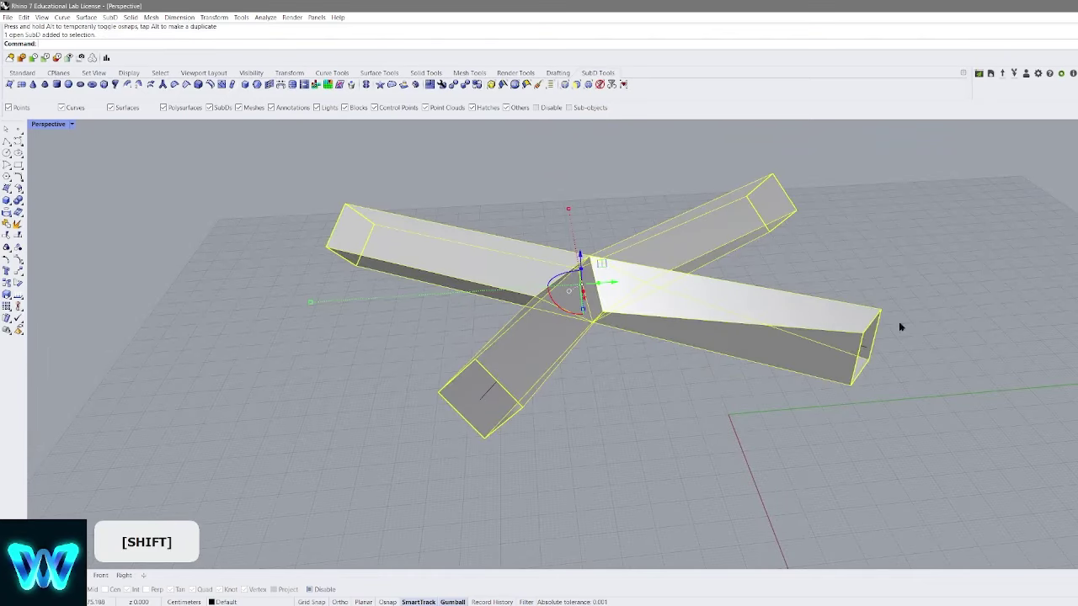
{"action": "left_click", "coordinate": [861, 348], "text": "ctrl+shift"}
{"action": "right_click", "coordinate": [861, 346]}
{"action": "left_click", "coordinate": [743, 322]}
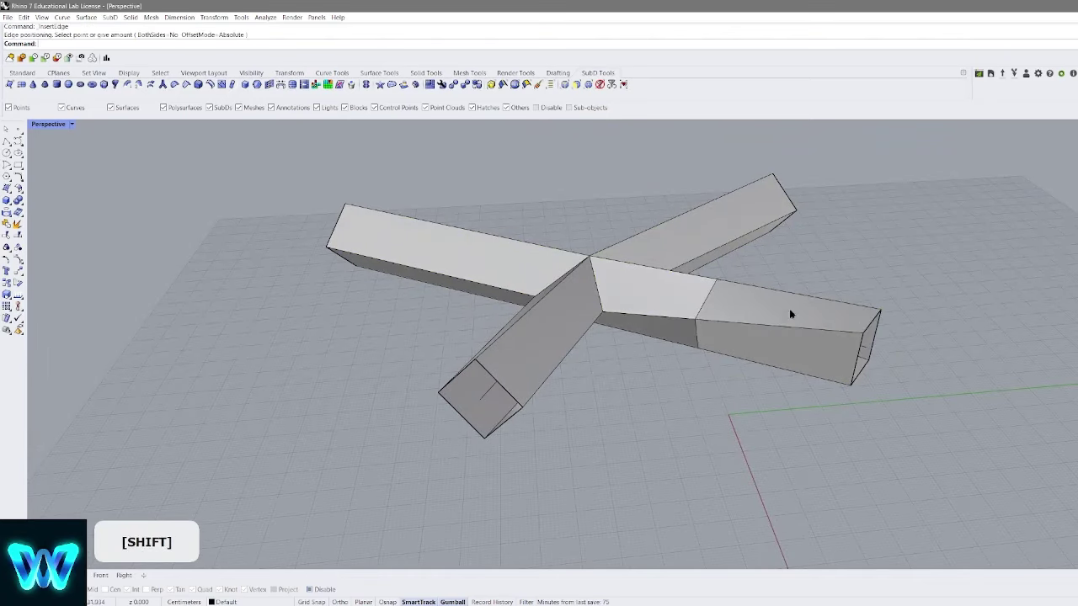
Move the top edge of the inserted loop vertically upward
{"action": "right_click_drag", "start_coordinate": [789, 309], "coordinate": [659, 262]}
{"action": "left_click", "coordinate": [628, 256]}
{"action": "left_click", "coordinate": [629, 258], "text": "ctrl+shift"}
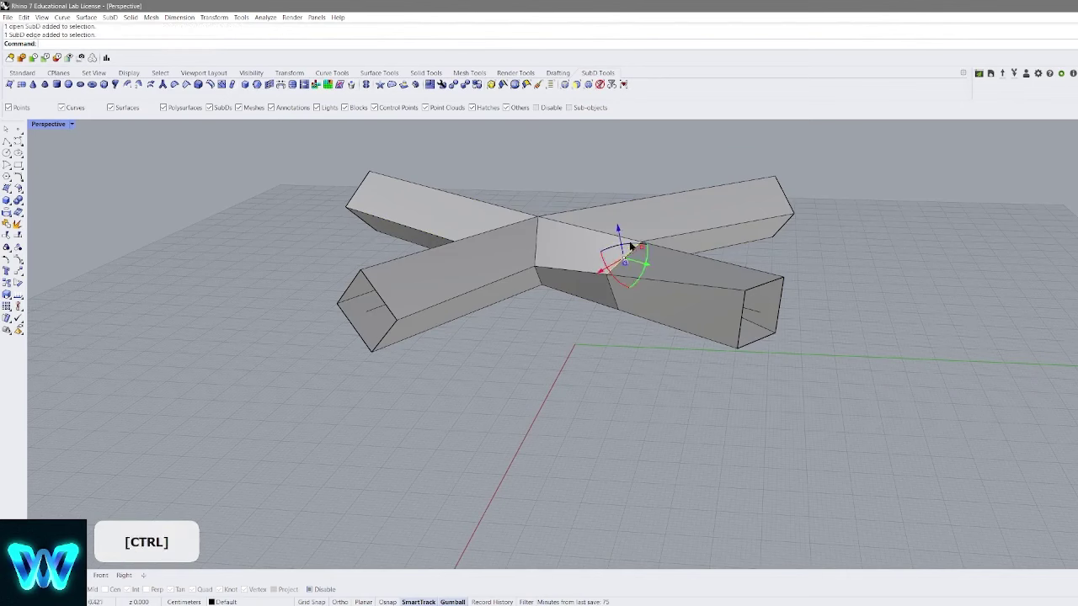
{"action": "left_click_drag", "start_coordinate": [619, 230], "coordinate": [608, 172]}
Delete the four-armed pipe together with its two crossing polylines
{"action": "left_click", "coordinate": [768, 261]}
{"action": "scroll", "coordinate": [767, 261], "scroll_direction": "down", "scroll_amount": 5}
{"action": "right_click_drag", "start_coordinate": [768, 261], "coordinate": [741, 240]}
{"action": "scroll", "coordinate": [727, 336], "scroll_direction": "down", "scroll_amount": 5}
{"action": "left_click_drag", "start_coordinate": [802, 221], "coordinate": [531, 363]}
{"action": "key", "text": "Delete"}
{"action": "right_click_drag", "start_coordinate": [708, 277], "coordinate": [595, 325], "text": "shift"}
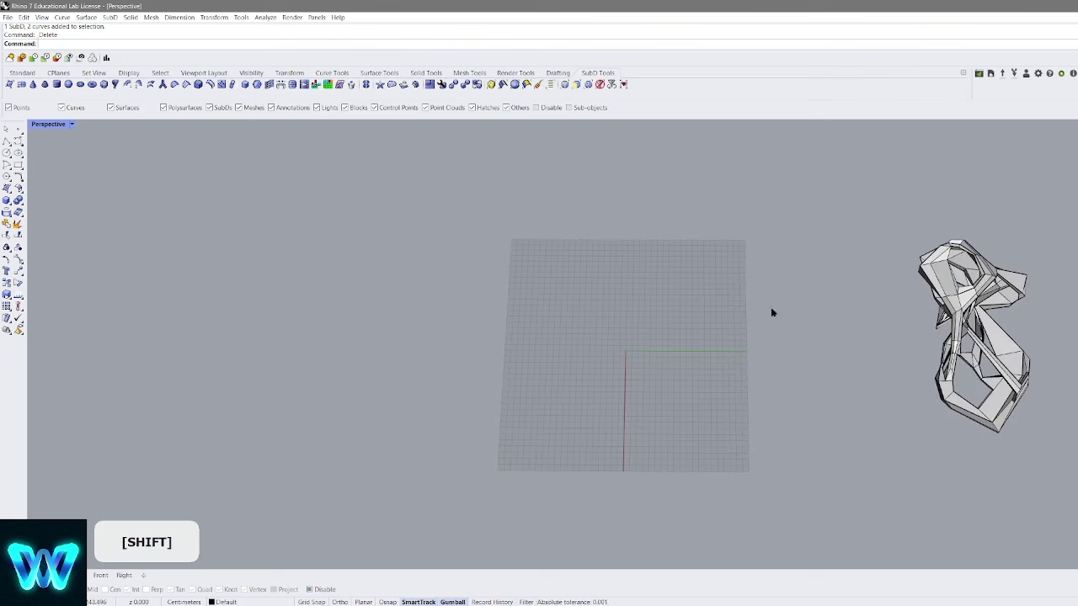
Return the SubD display to smooth and zoom to the large sculptural SubD model beside the grid
{"action": "key", "text": "Tab"}
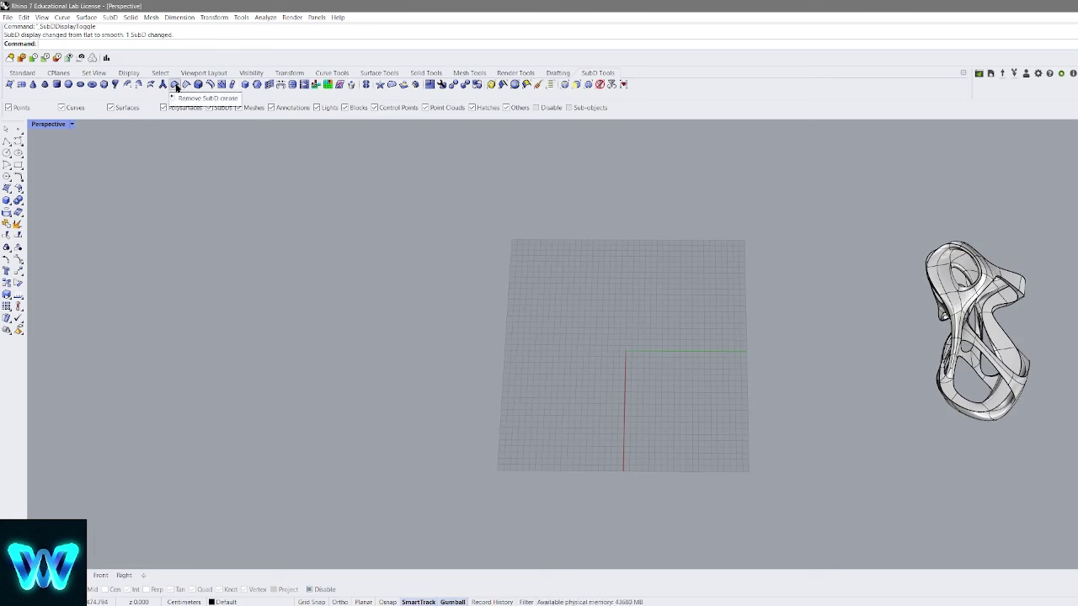
{"action": "right_click_drag", "start_coordinate": [687, 322], "coordinate": [398, 361], "text": "shift"}
{"action": "right_click_drag", "start_coordinate": [398, 360], "coordinate": [641, 211]}
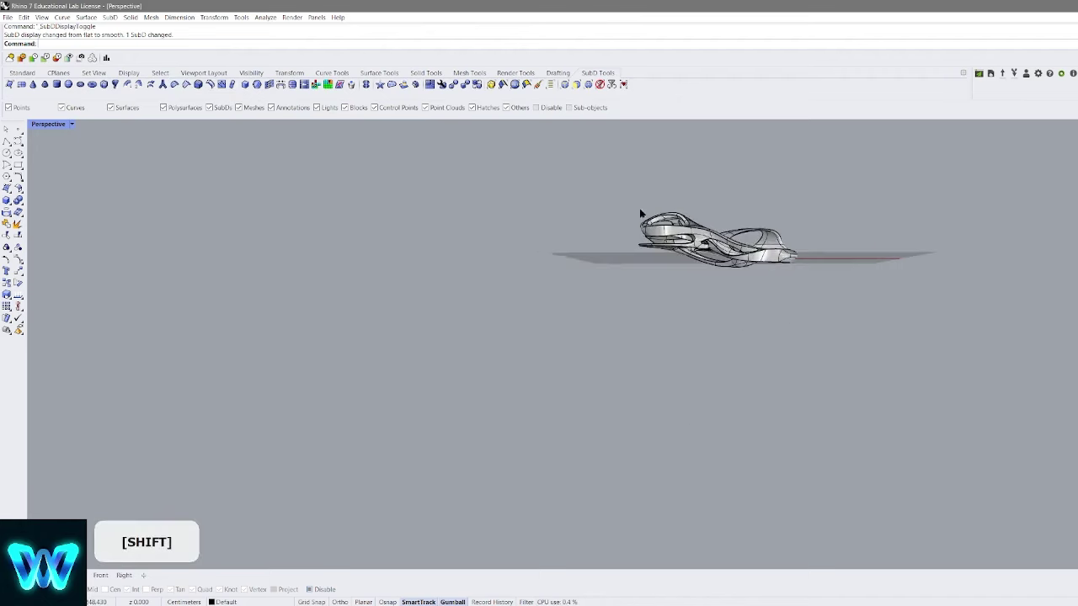
{"action": "left_click", "coordinate": [764, 251]}
{"action": "middle_click", "coordinate": [767, 249]}
{"action": "right_click_drag", "start_coordinate": [767, 250], "coordinate": [740, 259]}
{"action": "left_click", "coordinate": [793, 212]}
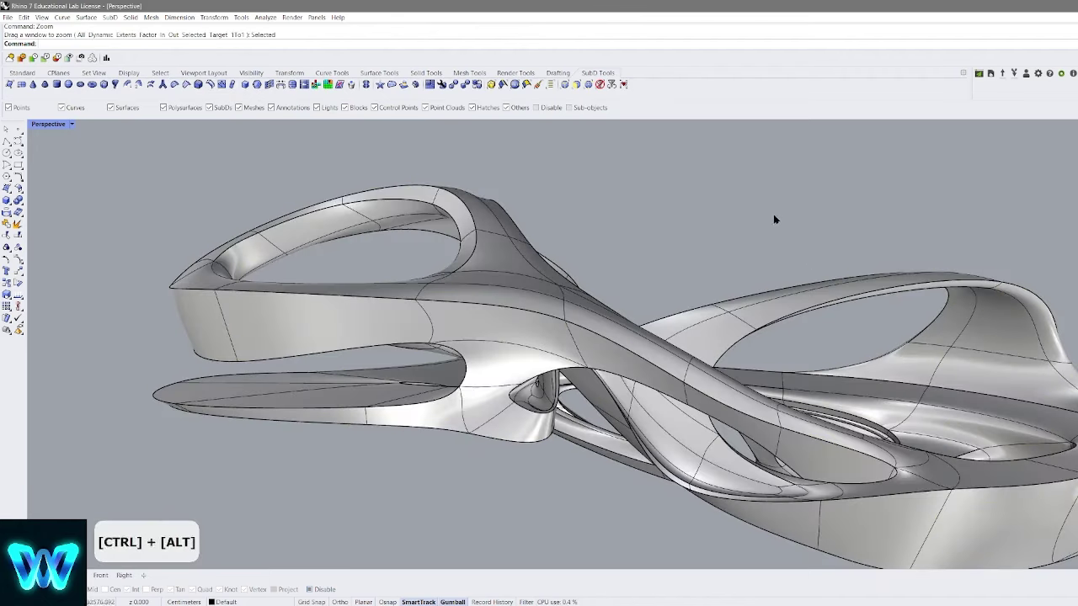
Examine the sculptural SubD model in Rendered display from several angles and close up, and return to Shaded display
{"action": "key", "text": "ctrl+alt+r"}
{"action": "mouse_move", "coordinate": [782, 271]}
{"action": "right_mouse_down", "text": "shift"}
{"action": "mouse_move", "coordinate": [710, 212]}
{"action": "mouse_move", "coordinate": [695, 227]}
{"action": "mouse_move", "coordinate": [735, 237]}
{"action": "mouse_move", "coordinate": [720, 235]}
{"action": "right_mouse_up", "text": "shift"}
{"action": "key", "text": "ctrl+alt+s"}
{"action": "key", "text": "ctrl+alt+r"}
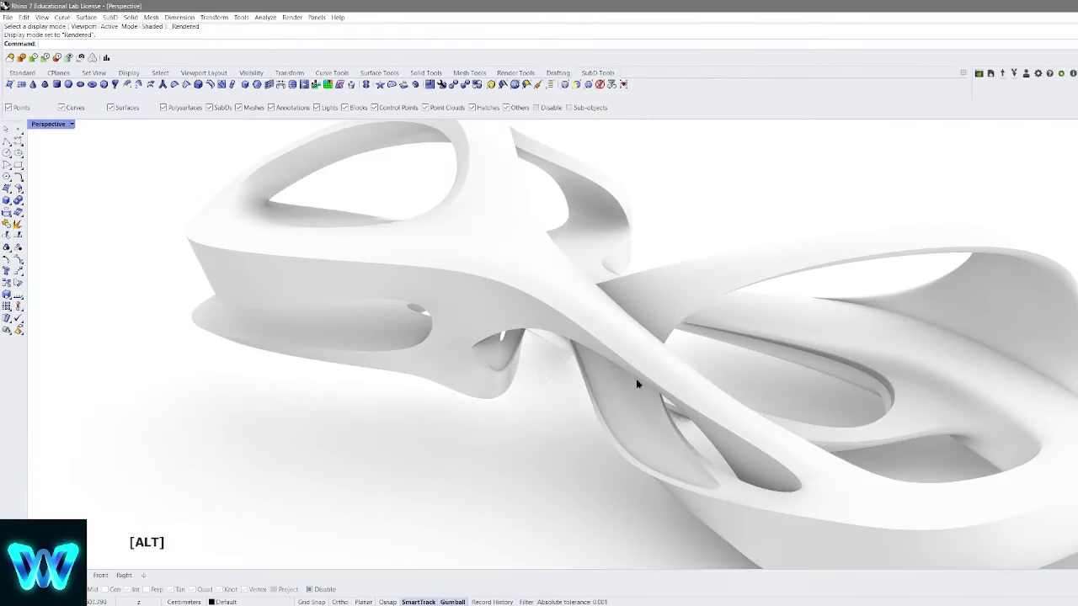
{"action": "right_click_drag", "start_coordinate": [638, 384], "coordinate": [635, 192], "text": "shift"}
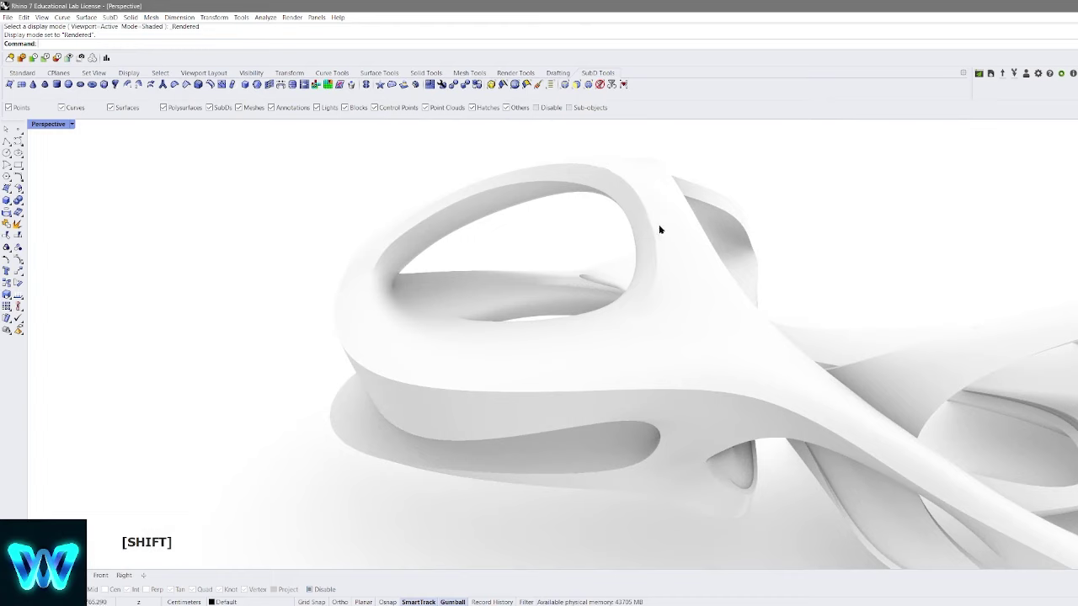
{"action": "right_click_drag", "start_coordinate": [660, 229], "coordinate": [691, 206]}
{"action": "right_click_drag", "start_coordinate": [581, 235], "coordinate": [915, 253], "text": "shift"}
{"action": "right_click_drag", "start_coordinate": [769, 278], "coordinate": [775, 426]}
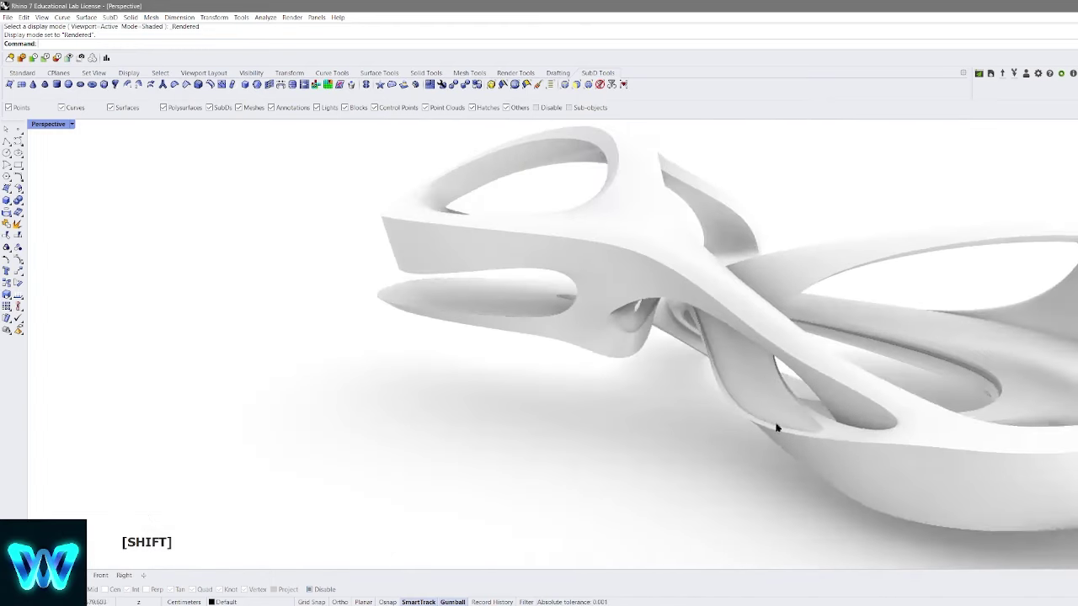
{"action": "scroll", "coordinate": [868, 434], "scroll_direction": "up", "scroll_amount": 4}
{"action": "scroll", "coordinate": [730, 403], "scroll_direction": "up", "scroll_amount": 4}
{"action": "scroll", "coordinate": [924, 439], "scroll_direction": "up", "scroll_amount": 4}
{"action": "scroll", "coordinate": [924, 439], "scroll_direction": "down", "scroll_amount": 4}
{"action": "mouse_move", "coordinate": [920, 440]}
{"action": "right_mouse_down"}
{"action": "mouse_move", "coordinate": [850, 434]}
{"action": "mouse_move", "coordinate": [640, 340]}
{"action": "mouse_move", "coordinate": [735, 326]}
{"action": "mouse_move", "coordinate": [631, 331]}
{"action": "mouse_move", "coordinate": [765, 327]}
{"action": "mouse_move", "coordinate": [870, 349]}
{"action": "mouse_move", "coordinate": [898, 283]}
{"action": "right_mouse_up"}
{"action": "scroll", "coordinate": [823, 421], "scroll_direction": "down", "scroll_amount": 8}
{"action": "key", "text": "ctrl+alt+s"}
Create a SubD sphere on the grid with Quads style and 1 subdivision, and raise it vertically above the construction plane
{"action": "scroll", "coordinate": [919, 248], "scroll_direction": "down", "scroll_amount": 5}
{"action": "mouse_move", "coordinate": [919, 249]}
{"action": "right_mouse_down"}
{"action": "mouse_move", "coordinate": [838, 356]}
{"action": "mouse_move", "coordinate": [880, 411]}
{"action": "mouse_move", "coordinate": [881, 337]}
{"action": "mouse_move", "coordinate": [808, 317]}
{"action": "mouse_move", "coordinate": [708, 323]}
{"action": "mouse_move", "coordinate": [691, 334]}
{"action": "right_mouse_up"}
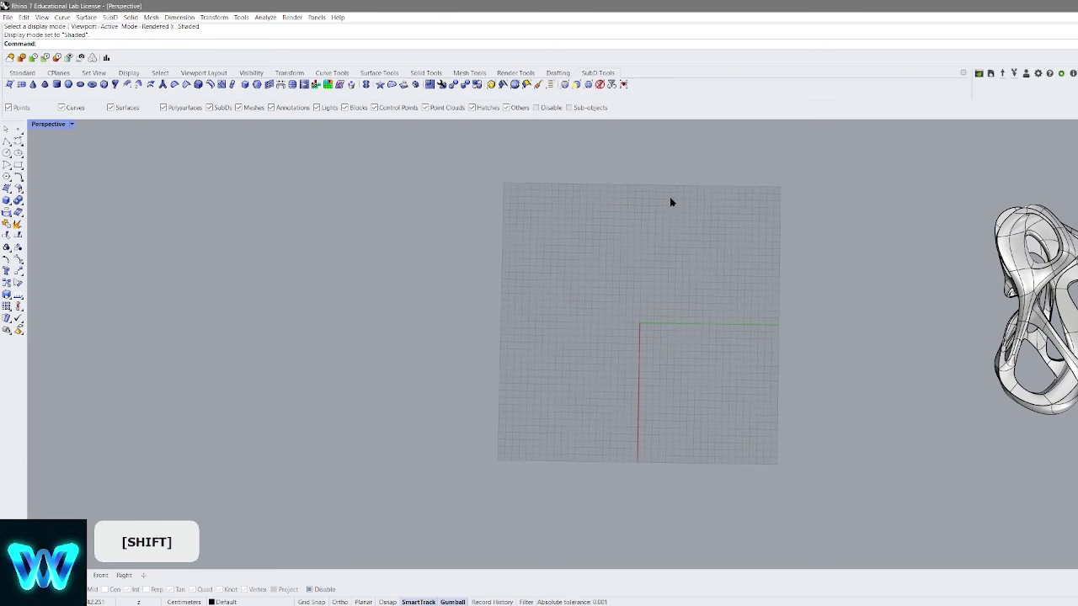
{"action": "right_click_drag", "start_coordinate": [671, 202], "coordinate": [621, 259], "text": "shift"}
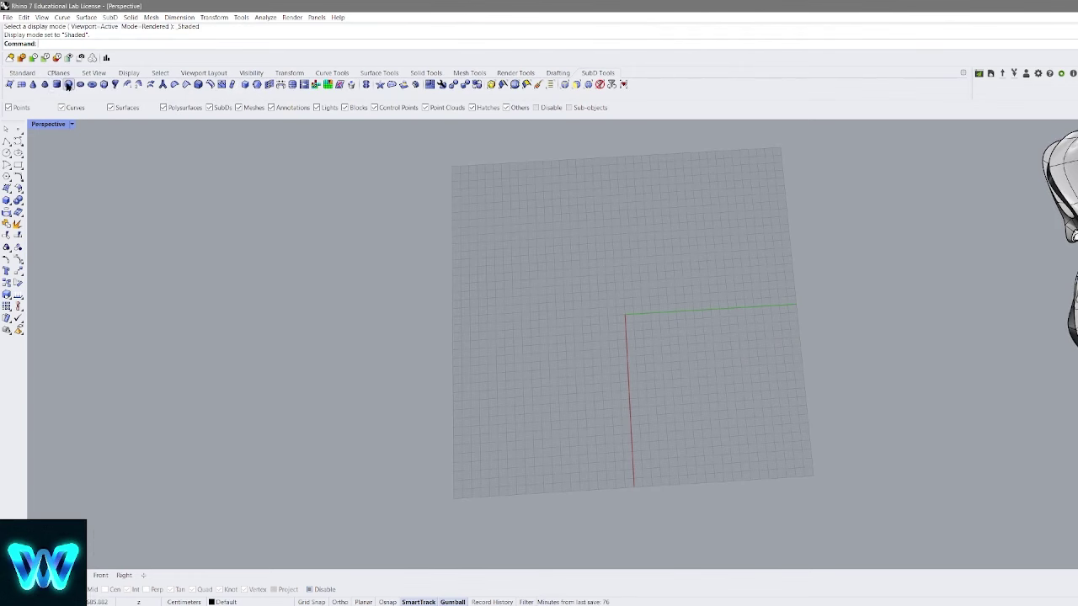
{"action": "left_click", "coordinate": [700, 260], "text": "shift"}
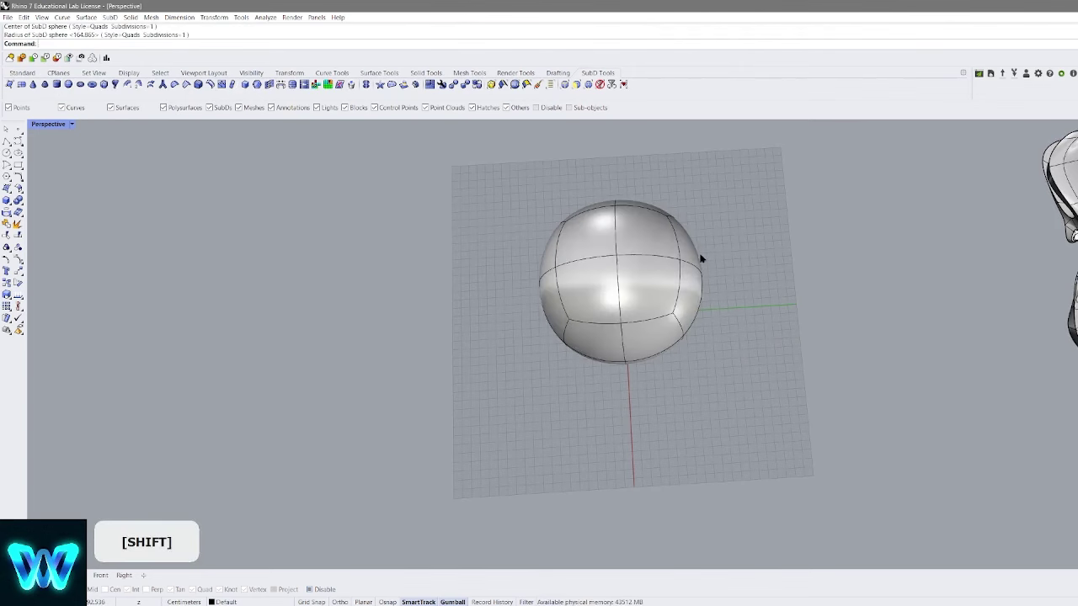
{"action": "right_click_drag", "start_coordinate": [701, 259], "coordinate": [745, 207]}
{"action": "left_click", "coordinate": [657, 316]}
{"action": "left_click_drag", "start_coordinate": [618, 311], "coordinate": [618, 240]}
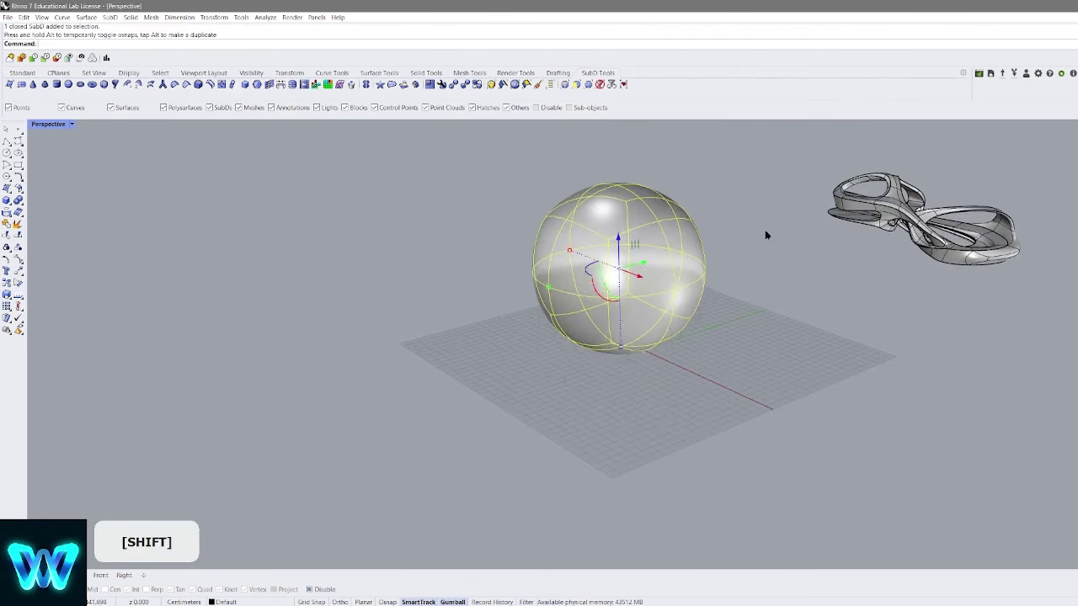
Crease a single edge near the top of the SubD sphere
{"action": "left_click", "coordinate": [770, 252]}
{"action": "right_click_drag", "start_coordinate": [770, 258], "coordinate": [595, 245], "text": "shift"}
{"action": "scroll", "coordinate": [721, 289], "scroll_direction": "up", "scroll_amount": 5}
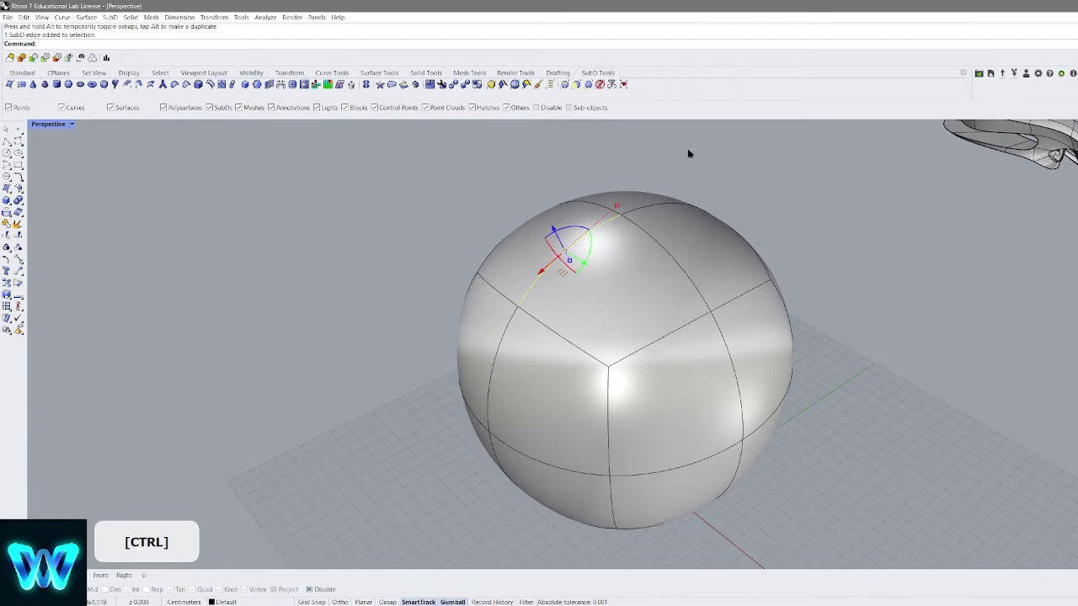
{"action": "key", "text": "Tab"}
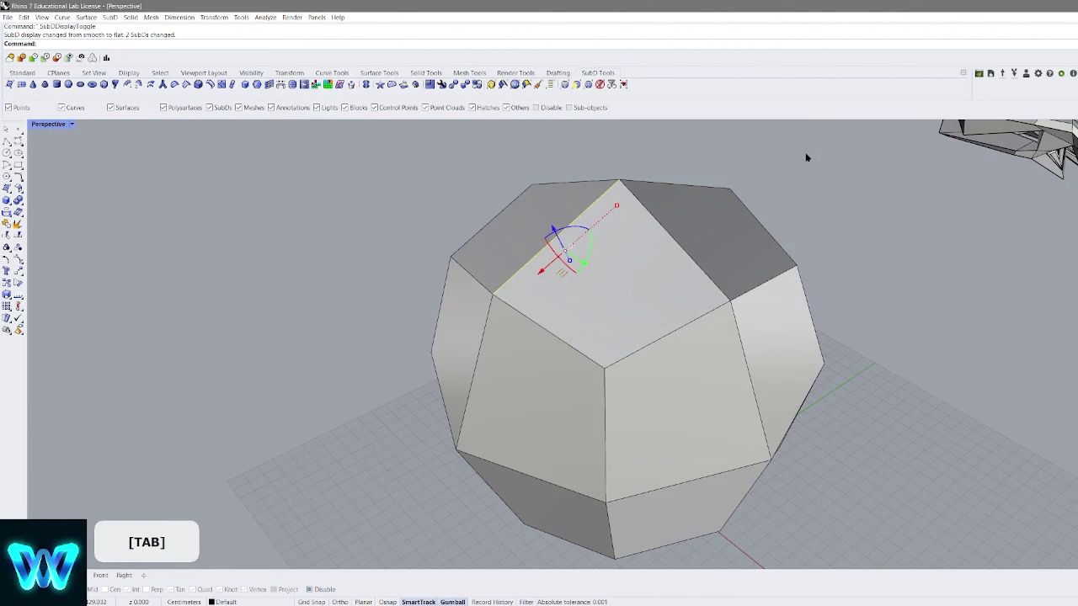
{"action": "key", "text": "Tab"}
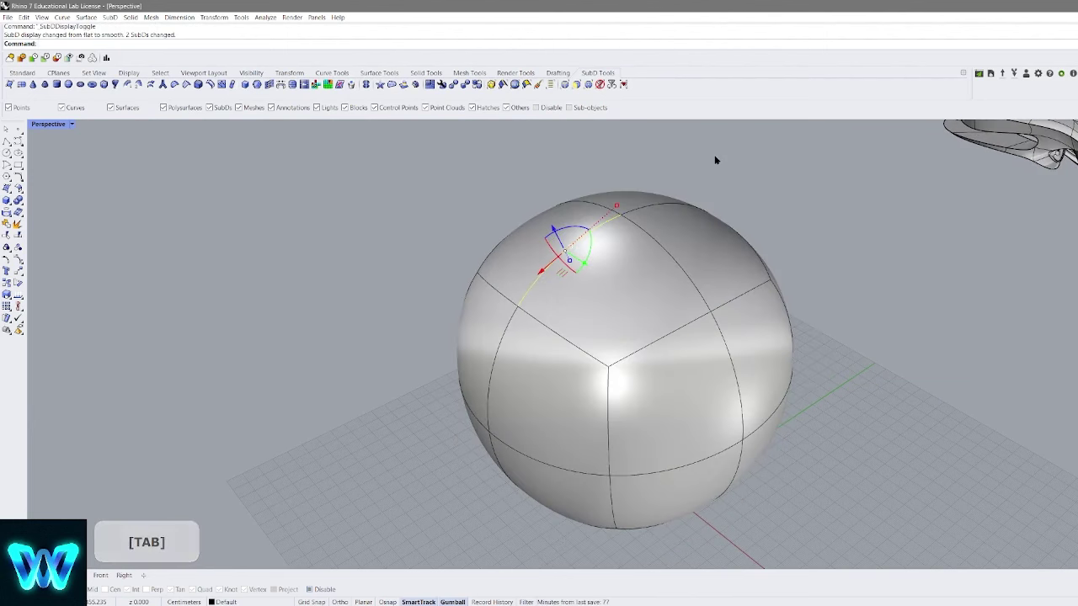
{"action": "left_click", "coordinate": [185, 87]}
{"action": "right_click_drag", "start_coordinate": [749, 200], "coordinate": [670, 232]}
{"action": "scroll", "coordinate": [621, 282], "scroll_direction": "up", "scroll_amount": 2}
{"action": "scroll", "coordinate": [684, 247], "scroll_direction": "up", "scroll_amount": 2}
{"action": "scroll", "coordinate": [685, 247], "scroll_direction": "down", "scroll_amount": 7}
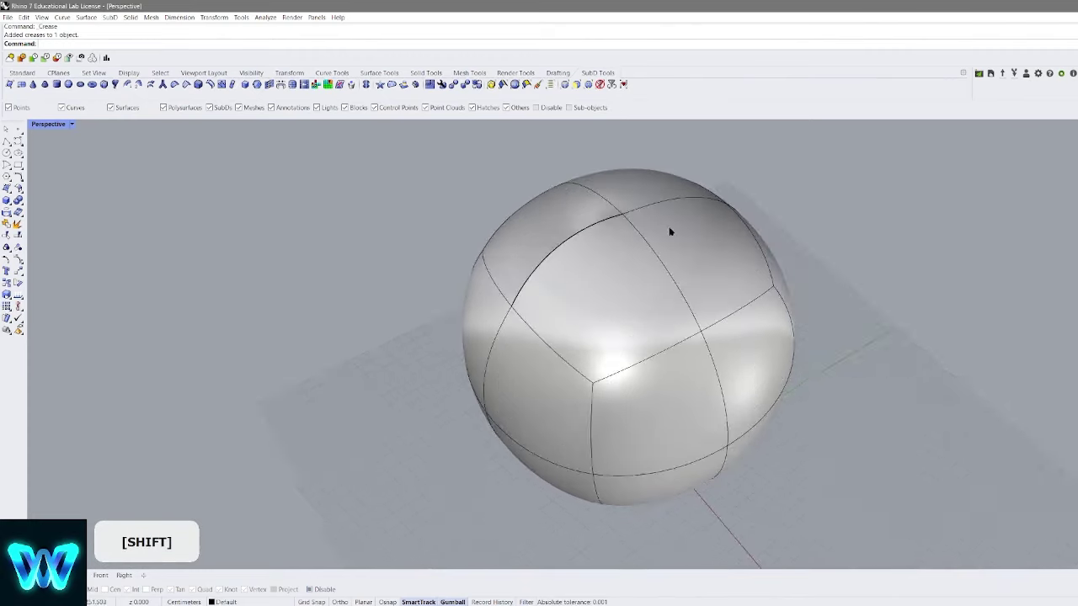
Examine the creased edge up close in flat SubD display and return to smooth display
{"action": "key", "text": "Tab"}
{"action": "right_click_drag", "start_coordinate": [660, 270], "coordinate": [597, 185]}
{"action": "scroll", "coordinate": [640, 253], "scroll_direction": "up", "scroll_amount": 4}
{"action": "scroll", "coordinate": [597, 185], "scroll_direction": "up", "scroll_amount": 4}
{"action": "scroll", "coordinate": [599, 182], "scroll_direction": "up", "scroll_amount": 2}
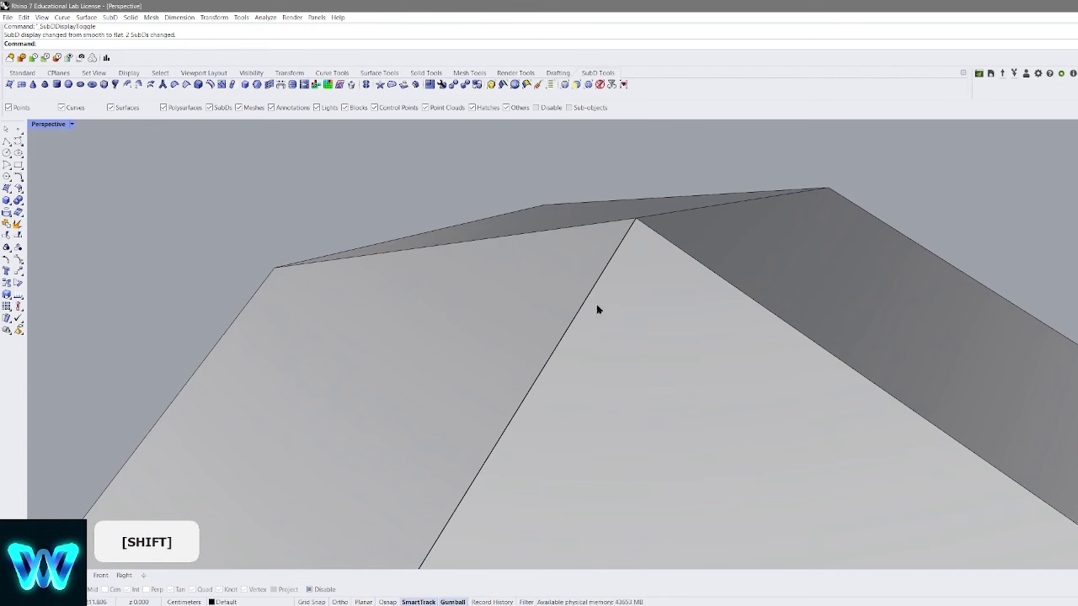
{"action": "scroll", "coordinate": [615, 250], "scroll_direction": "down", "scroll_amount": 7}
{"action": "right_click_drag", "start_coordinate": [615, 249], "coordinate": [610, 286]}
{"action": "scroll", "coordinate": [573, 248], "scroll_direction": "down", "scroll_amount": 4}
{"action": "scroll", "coordinate": [609, 286], "scroll_direction": "up", "scroll_amount": 4}
{"action": "key", "text": "Tab"}
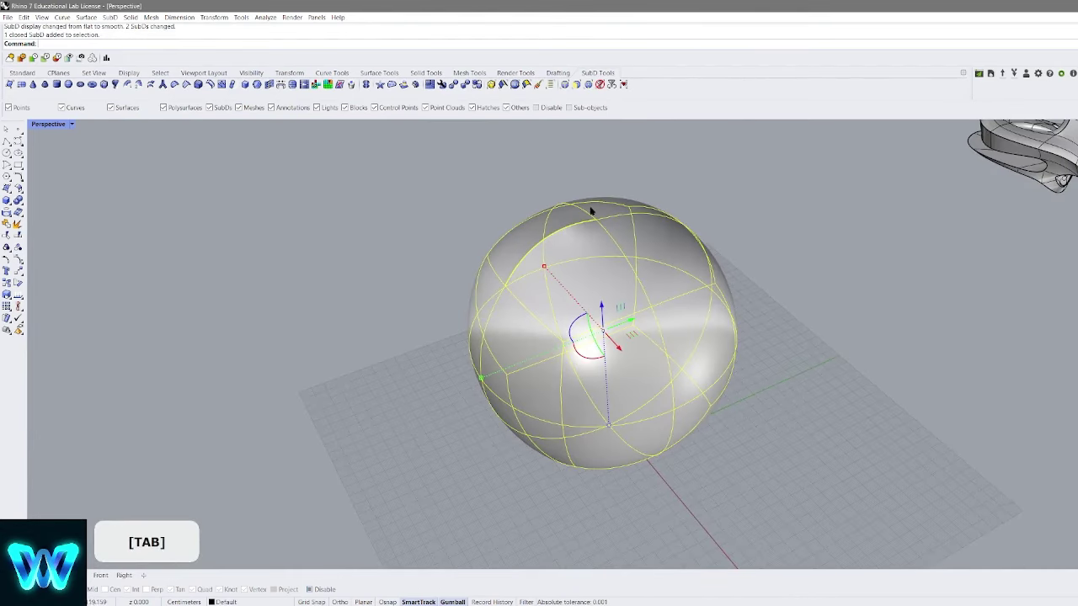
Remove the crease from the sphere's upper edge
{"action": "left_click", "coordinate": [559, 233], "text": "ctrl+shift"}
{"action": "key", "text": "Delete"}
{"action": "key", "text": "ctrl+z"}
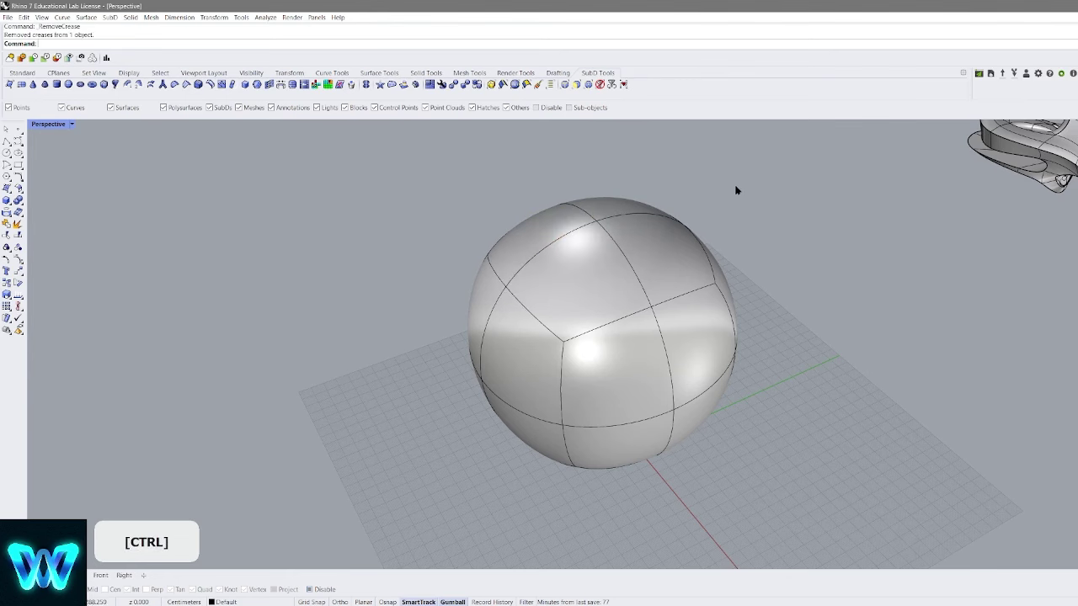
Crease the closed loop of edges around the sphere's upper faces
{"action": "right_click_drag", "start_coordinate": [736, 190], "coordinate": [576, 295]}
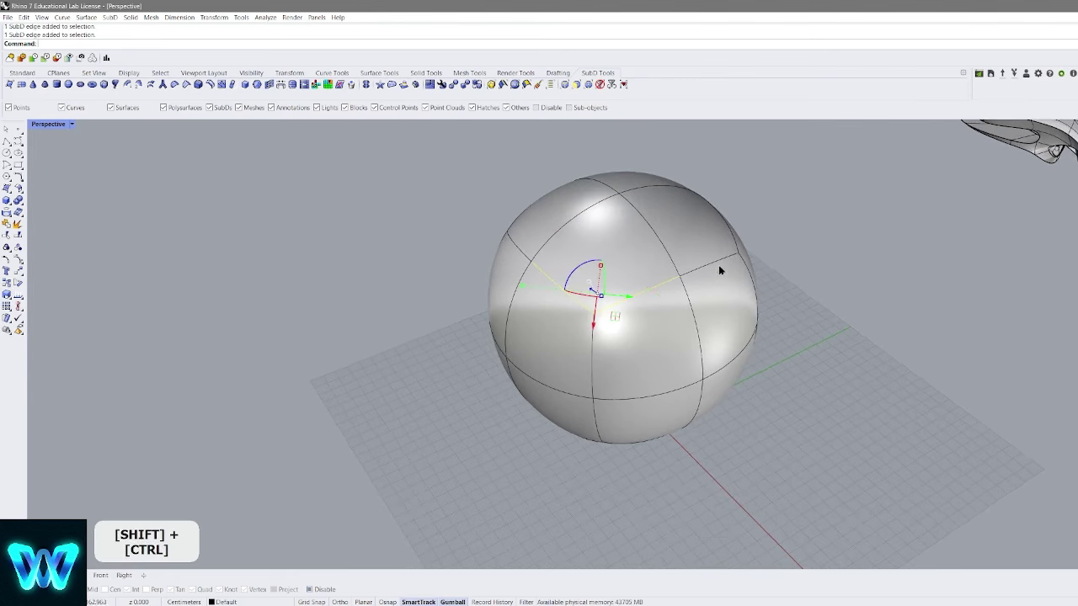
{"action": "right_click_drag", "start_coordinate": [720, 270], "coordinate": [646, 337]}
{"action": "right_click_drag", "start_coordinate": [689, 291], "coordinate": [591, 311], "text": "ctrl+shift"}
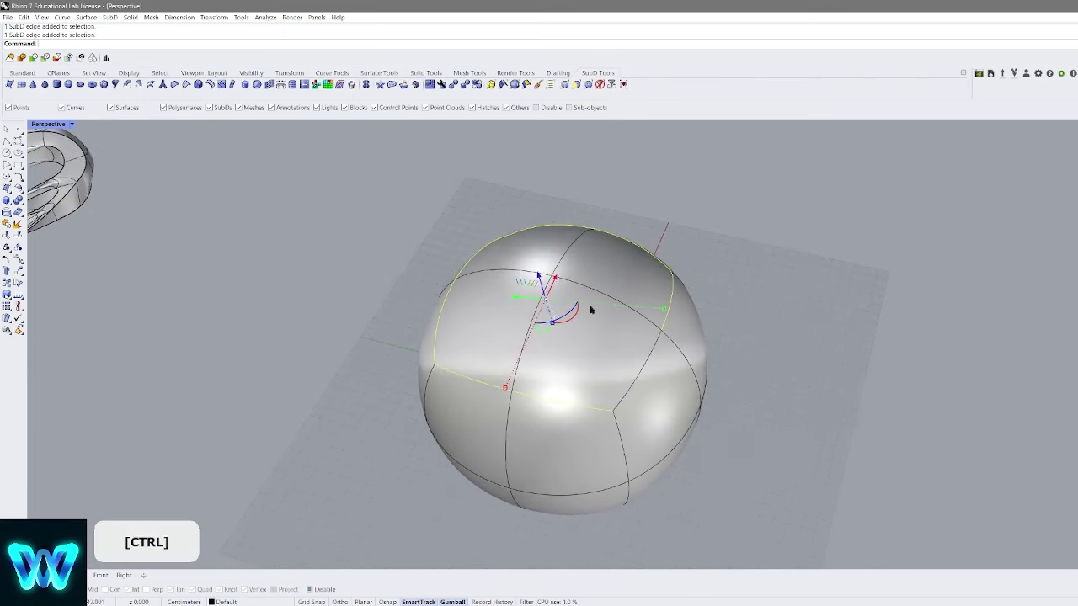
{"action": "left_click", "coordinate": [650, 354], "text": "ctrl+shift"}
{"action": "right_click_drag", "start_coordinate": [648, 350], "coordinate": [552, 295], "text": "ctrl+shift"}
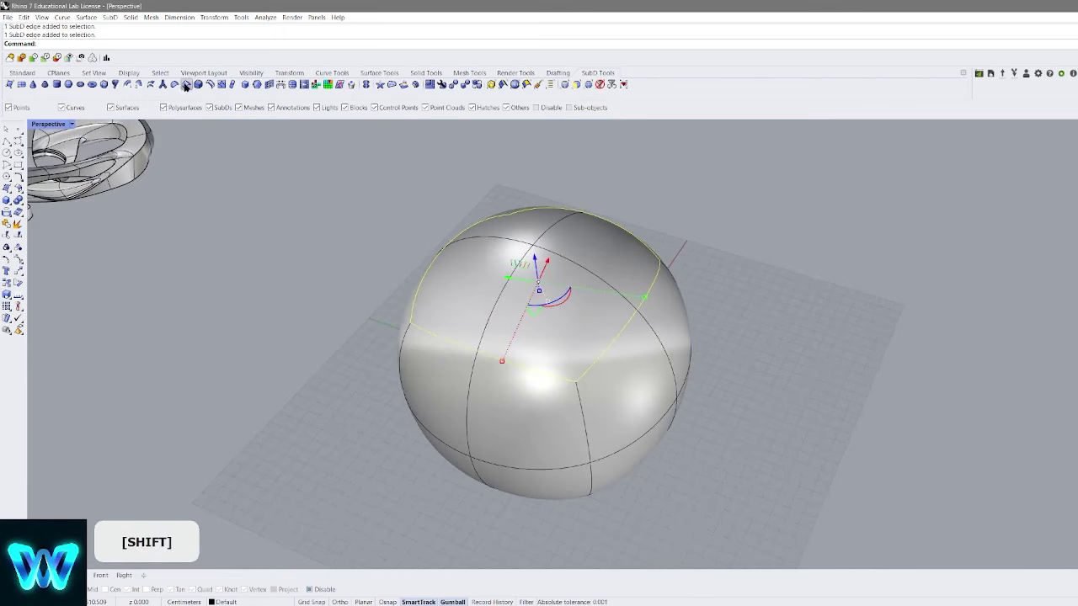
{"action": "left_click", "coordinate": [186, 86]}
{"action": "right_click_drag", "start_coordinate": [657, 219], "coordinate": [753, 286]}
Compare the sphere with its creased top loop in flat and smooth SubD display
{"action": "key", "text": "Tab"}
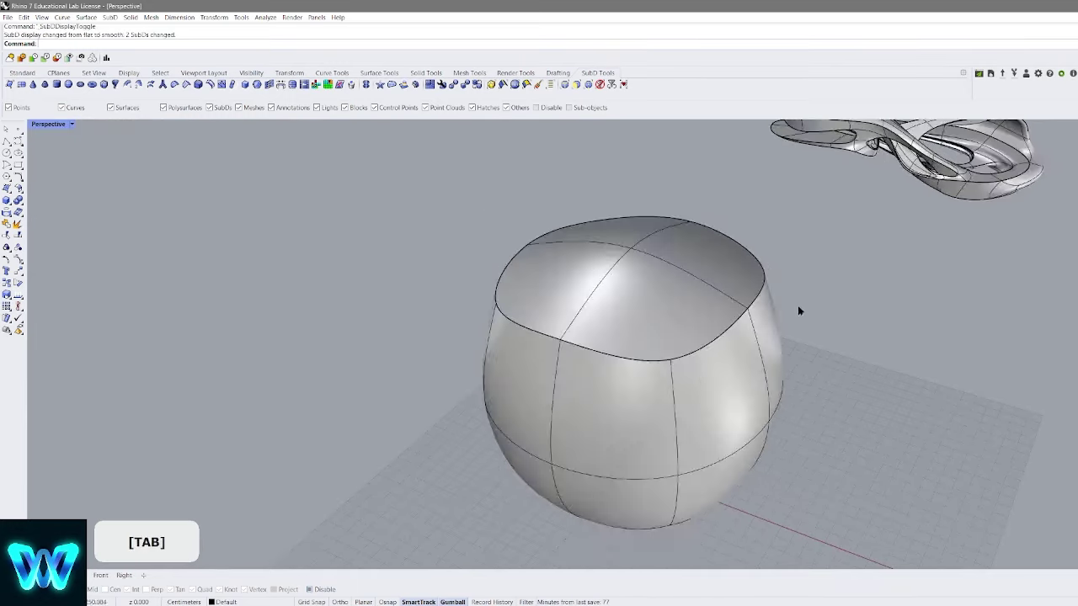
{"action": "key", "text": "Tab"}
{"action": "key", "text": "Tab"}
{"action": "key", "text": "Tab"}
{"action": "key", "text": "Tab"}
{"action": "key", "text": "Tab"}
{"action": "key", "text": "Tab"}
{"action": "key", "text": "Tab"}
{"action": "key", "text": "Tab"}
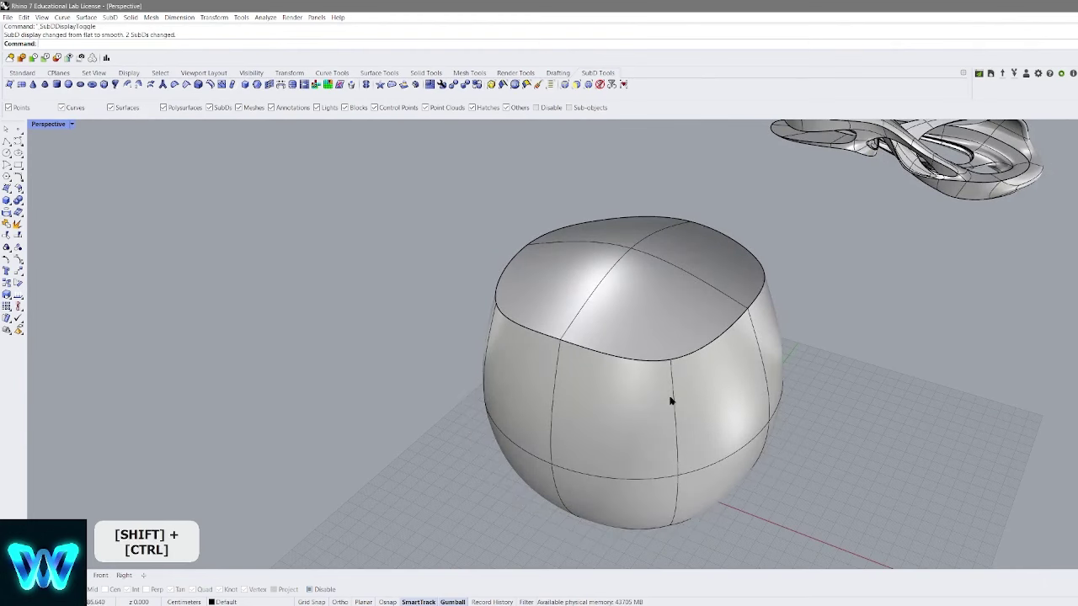
Crease the four vertical corner edges directly below the creased top loop of the sphere
{"action": "left_click", "coordinate": [670, 397], "text": "ctrl+shift"}
{"action": "key", "text": "Escape"}
{"action": "right_click_drag", "start_coordinate": [522, 362], "coordinate": [552, 351]}
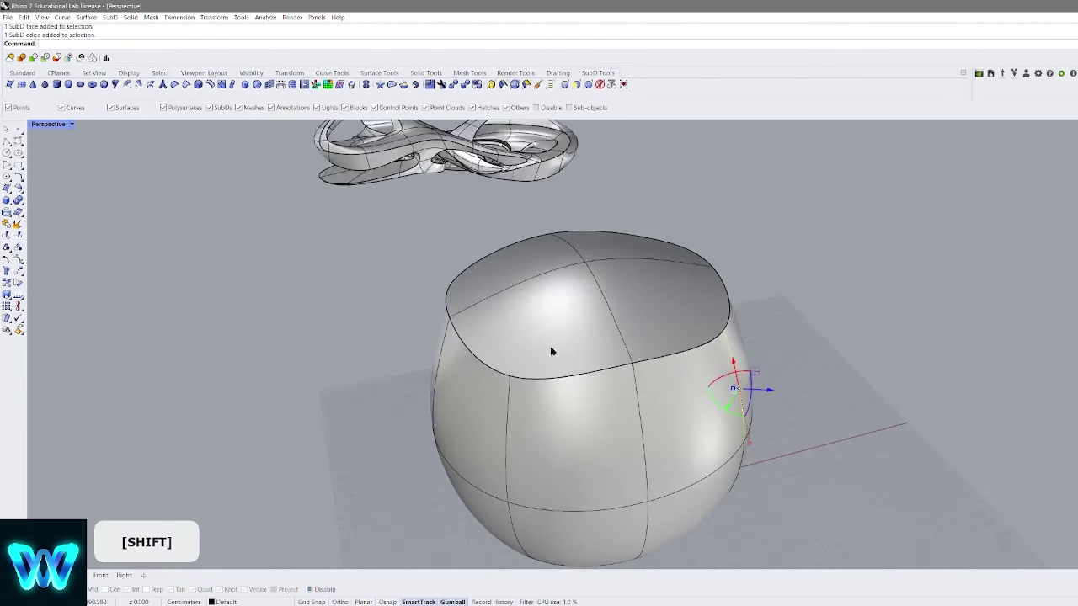
{"action": "right_click_drag", "start_coordinate": [505, 406], "coordinate": [533, 286]}
{"action": "left_click", "coordinate": [600, 340], "text": "ctrl+shift"}
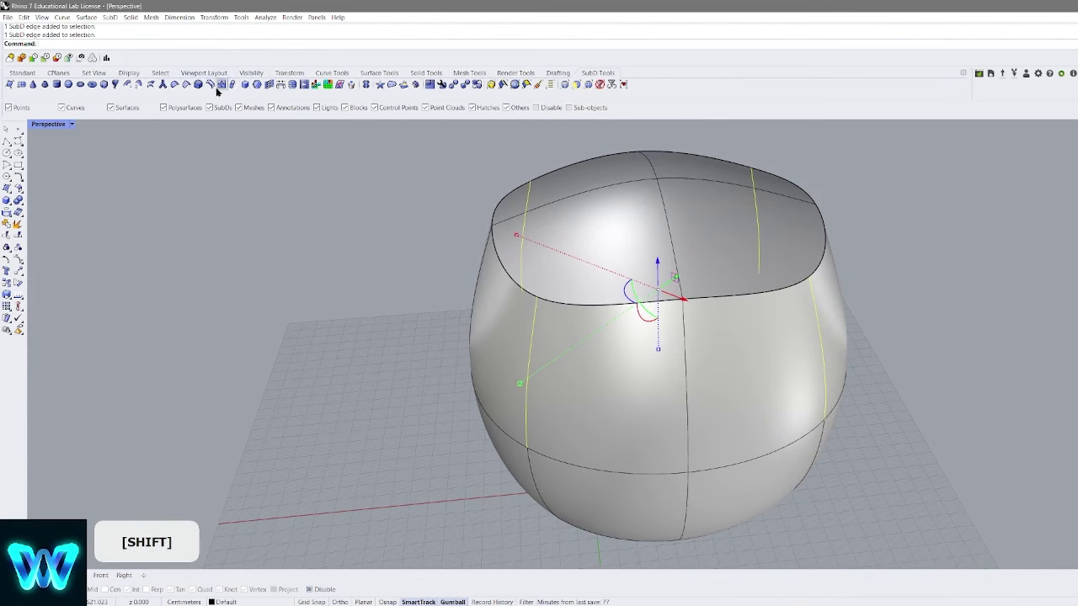
{"action": "left_click", "coordinate": [184, 86]}
{"action": "scroll", "coordinate": [674, 291], "scroll_direction": "down", "scroll_amount": 5}
{"action": "right_click_drag", "start_coordinate": [731, 291], "coordinate": [769, 321]}
Compare the creased corner edges of the sphere in flat and smooth SubD display
{"action": "key", "text": "Tab"}
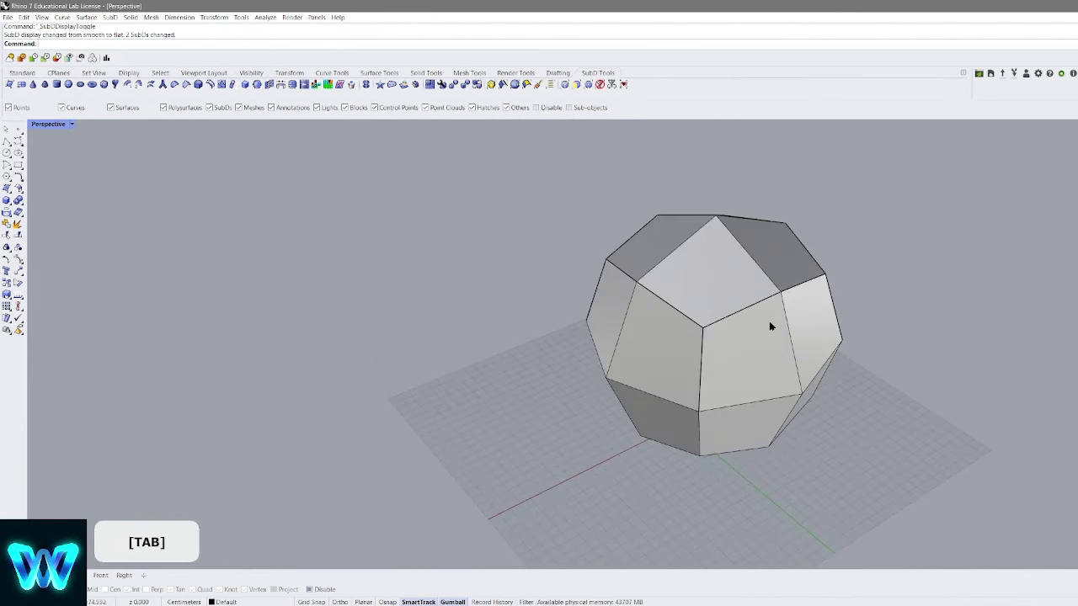
{"action": "key", "text": "Tab"}
{"action": "scroll", "coordinate": [758, 321], "scroll_direction": "up", "scroll_amount": 2}
{"action": "scroll", "coordinate": [739, 329], "scroll_direction": "up", "scroll_amount": 3}
{"action": "key", "text": "Tab"}
{"action": "key", "text": "Tab"}
{"action": "key", "text": "Tab"}
{"action": "key", "text": "Tab"}
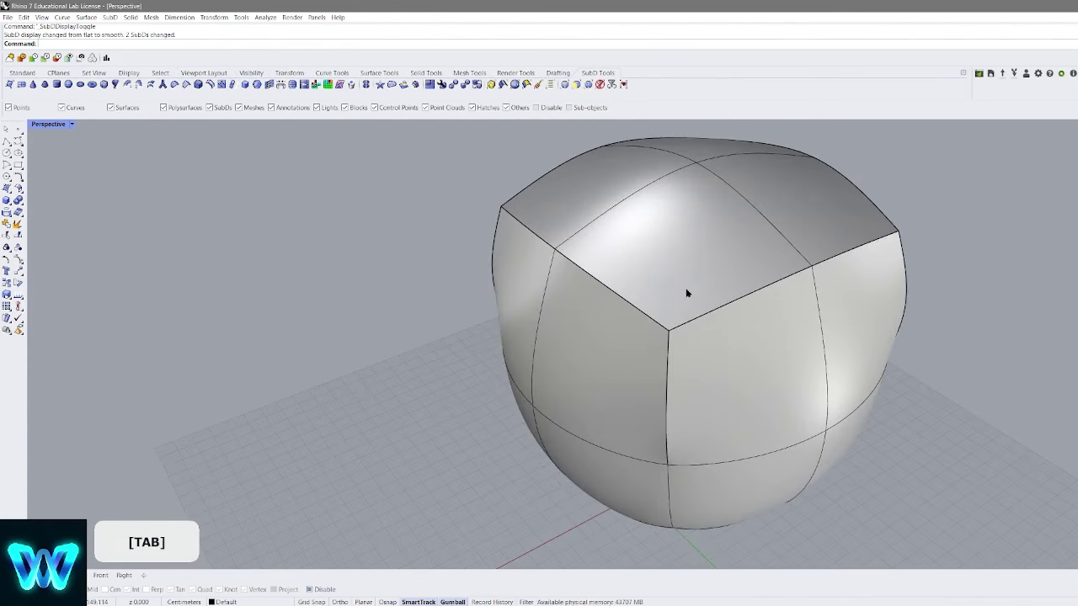
Crease the lower corner edges that continue the vertical creases down the sphere
{"action": "scroll", "coordinate": [699, 294], "scroll_direction": "down", "scroll_amount": 6}
{"action": "right_click_drag", "start_coordinate": [703, 296], "coordinate": [725, 246], "text": "shift"}
{"action": "right_click_drag", "start_coordinate": [655, 321], "coordinate": [744, 288]}
{"action": "scroll", "coordinate": [782, 237], "scroll_direction": "up", "scroll_amount": 4}
{"action": "left_click", "coordinate": [792, 274], "text": "ctrl+shift"}
{"action": "left_click", "coordinate": [570, 284], "text": "ctrl+shift"}
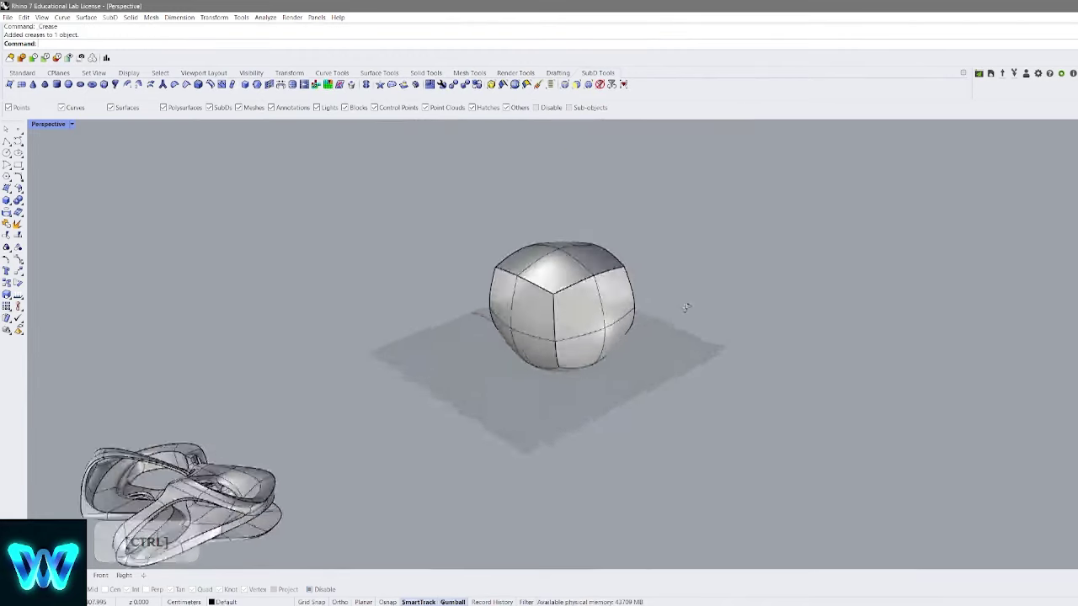
Delete the creased SubD sphere
{"action": "right_click_drag", "start_coordinate": [639, 289], "coordinate": [660, 301]}
{"action": "left_click", "coordinate": [585, 267]}
{"action": "right_click_drag", "start_coordinate": [584, 267], "coordinate": [539, 244], "text": "shift"}
{"action": "key", "text": "Delete"}
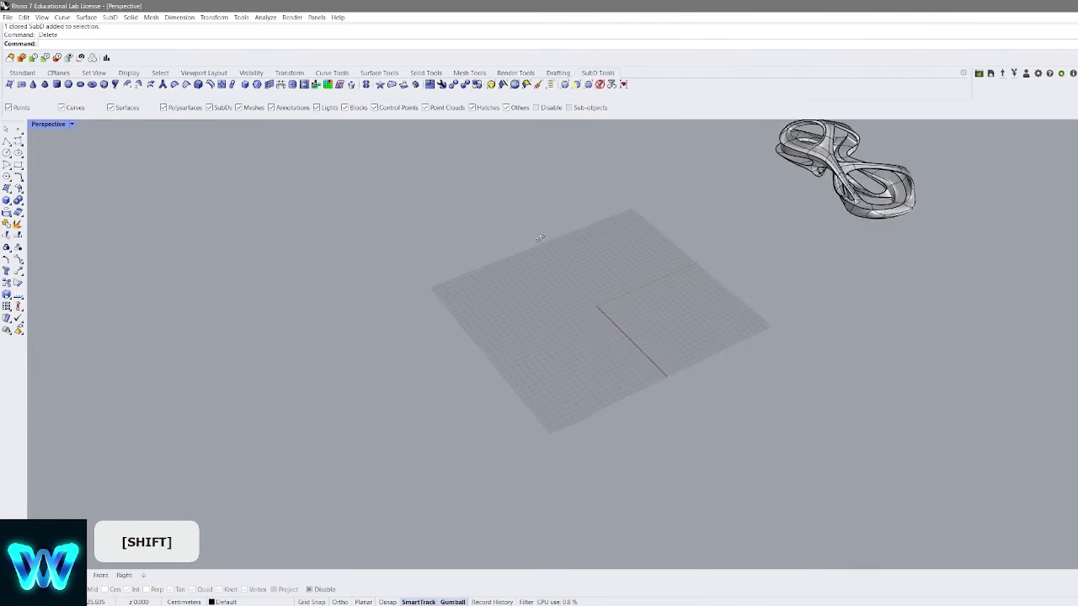
{"action": "right_click_drag", "start_coordinate": [638, 280], "coordinate": [509, 281]}
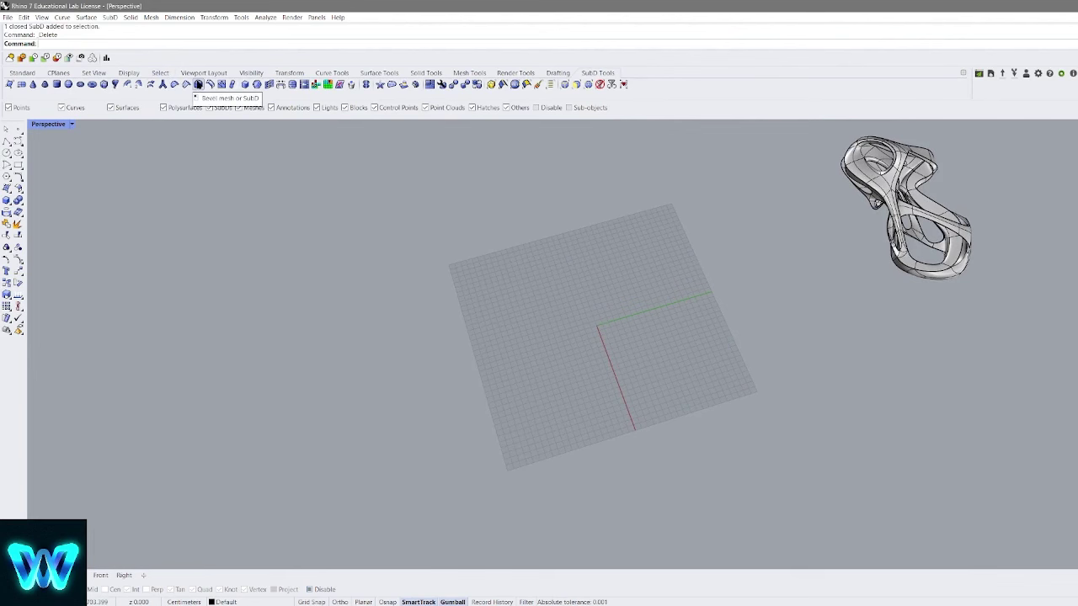
{"action": "right_click_drag", "start_coordinate": [621, 318], "coordinate": [680, 300]}
{"action": "scroll", "coordinate": [647, 310], "scroll_direction": "up", "scroll_amount": 4}
{"action": "scroll", "coordinate": [638, 285], "scroll_direction": "up", "scroll_amount": 2}
{"action": "scroll", "coordinate": [635, 296], "scroll_direction": "down", "scroll_amount": 2}
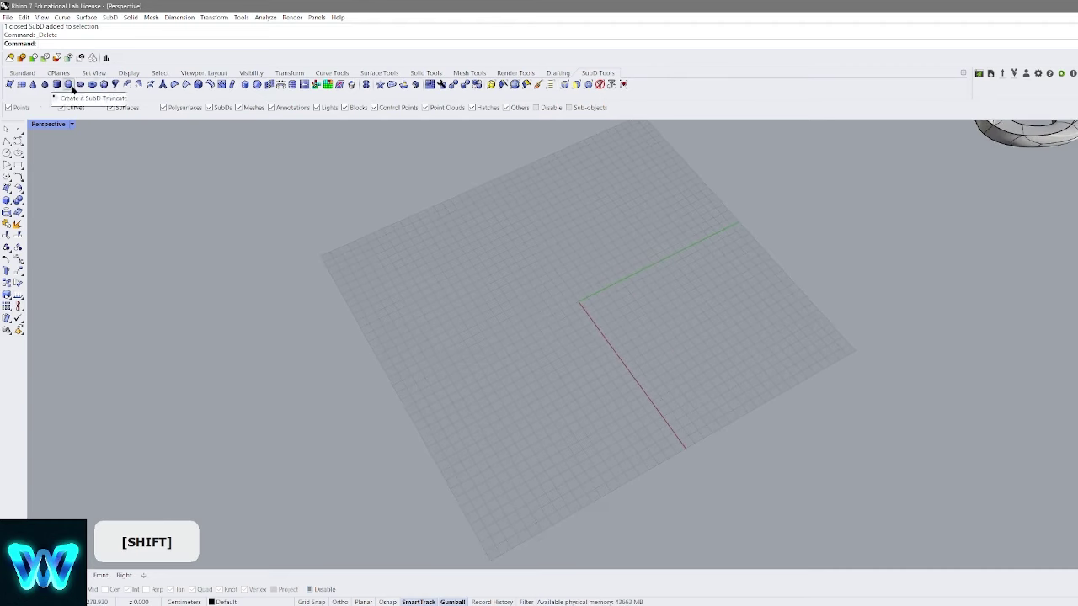
{"action": "left_click", "coordinate": [103, 85]}
{"action": "left_click", "coordinate": [549, 272]}
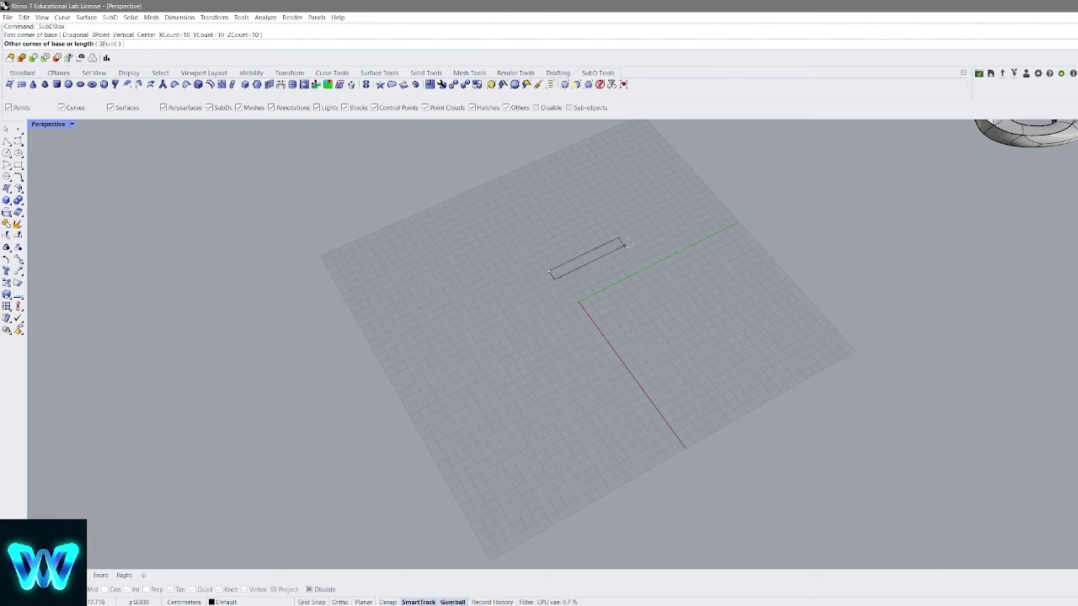
{"action": "left_click", "coordinate": [725, 197]}
{"action": "right_click_drag", "start_coordinate": [723, 202], "coordinate": [672, 228]}
{"action": "left_click", "coordinate": [671, 226]}
{"action": "key", "text": "Delete"}
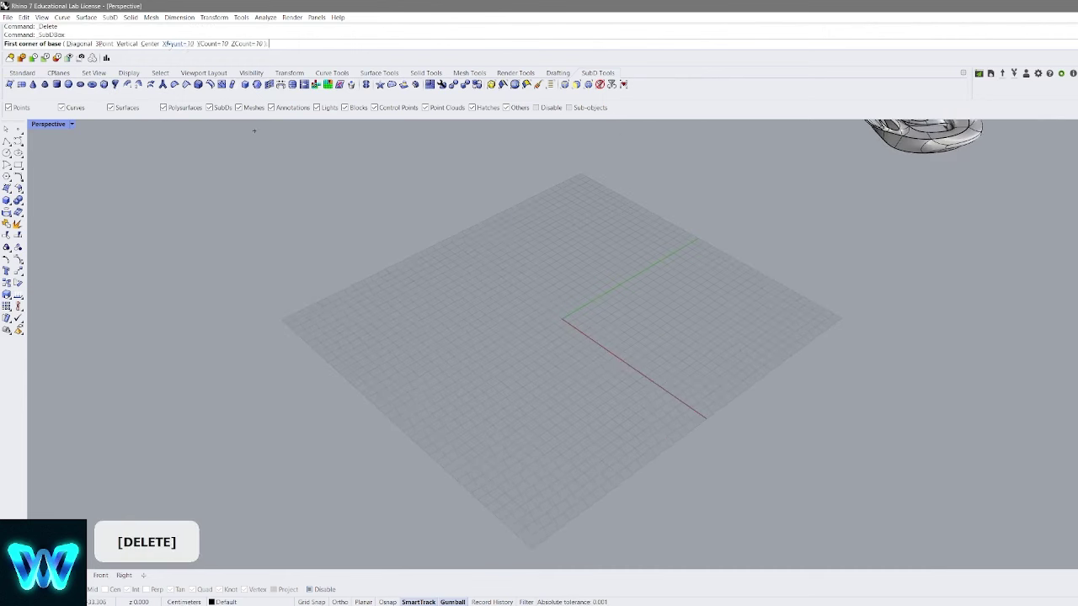
Create a SubD box about 126 cm high on the grid, with the X, Y and Z counts set to 1
{"action": "key", "text": "Return"}
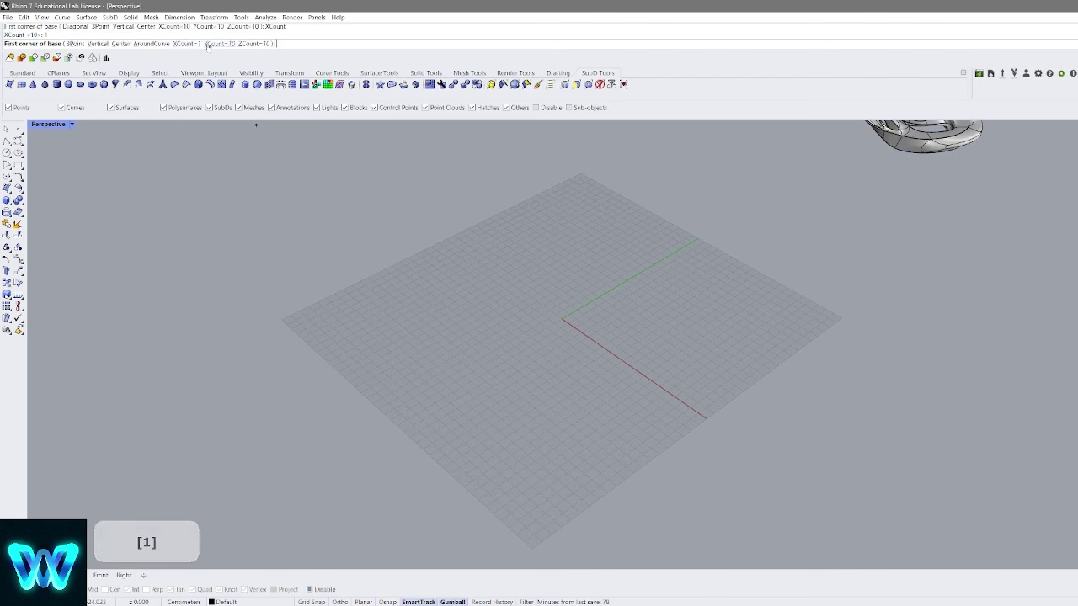
{"action": "type", "text": "y"}
{"action": "key", "text": "Return"}
{"action": "type", "text": "1"}
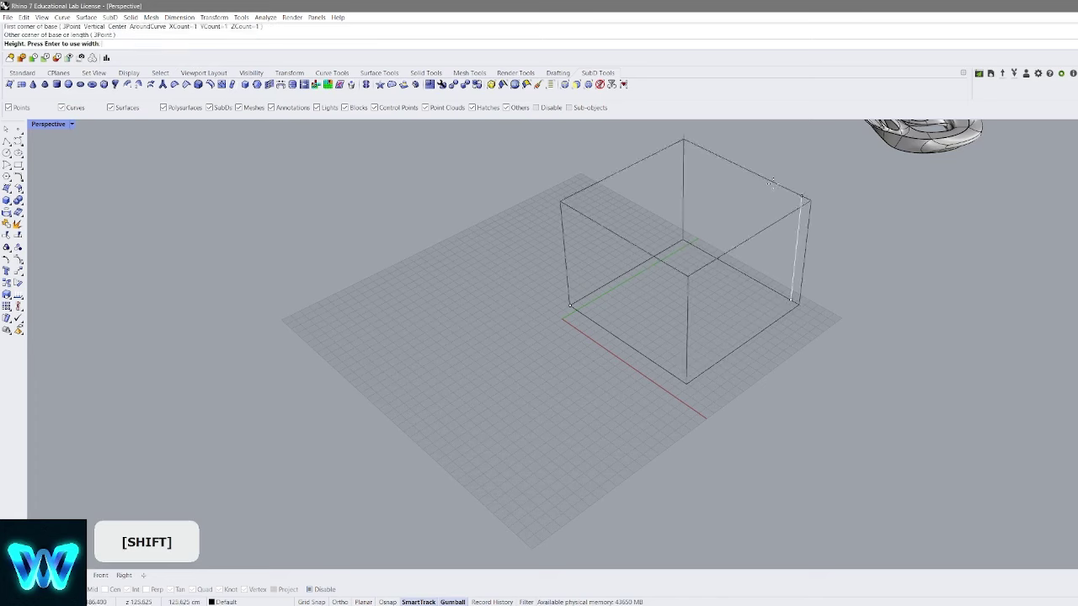
{"action": "left_click", "coordinate": [773, 183]}
{"action": "left_click", "coordinate": [743, 232]}
Move the SubD box horizontally to the empty side of the grid, clear of both axes
{"action": "right_click_drag", "start_coordinate": [742, 232], "coordinate": [711, 284]}
{"action": "left_click_drag", "start_coordinate": [711, 288], "coordinate": [485, 265]}
{"action": "left_click", "coordinate": [599, 233]}
{"action": "right_click_drag", "start_coordinate": [569, 246], "coordinate": [779, 243], "text": "shift"}
{"action": "scroll", "coordinate": [698, 291], "scroll_direction": "up", "scroll_amount": 6}
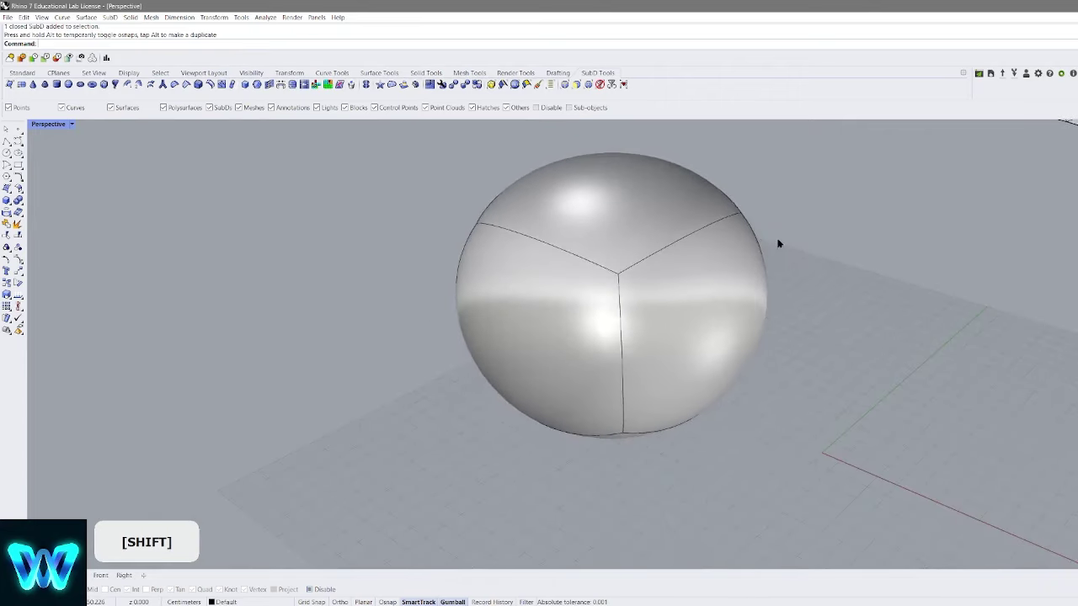
Insert a single-sided edge just below the box's upper side edge with absolute offset, and compare the smooth and flat displays
{"action": "key", "text": "Tab"}
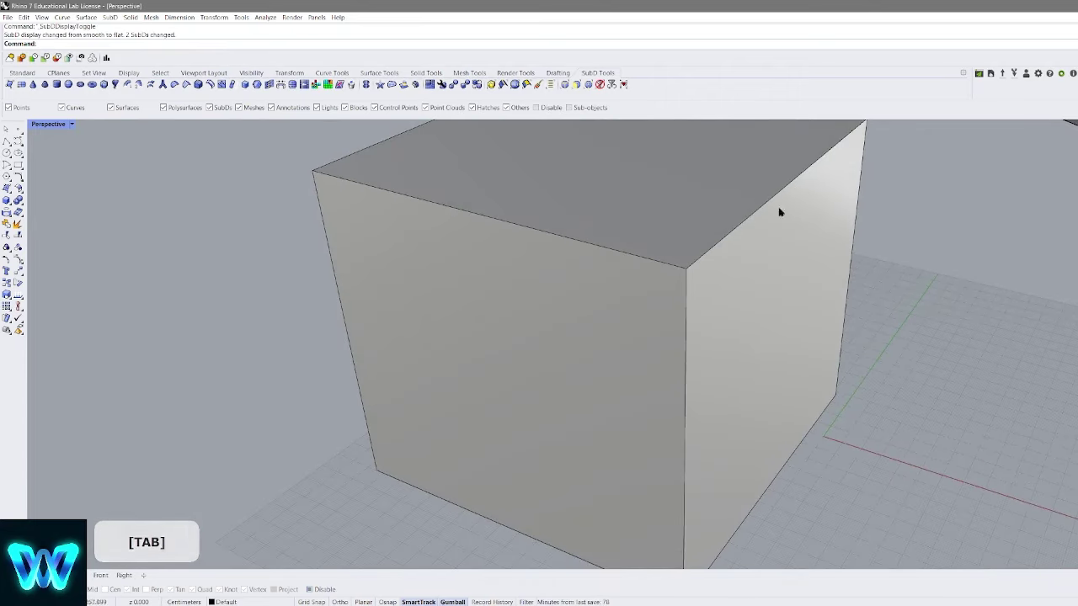
{"action": "key", "text": "Tab"}
{"action": "right_click_drag", "start_coordinate": [806, 225], "coordinate": [734, 229]}
{"action": "key", "text": "Tab"}
{"action": "scroll", "coordinate": [727, 263], "scroll_direction": "down", "scroll_amount": 2}
{"action": "scroll", "coordinate": [723, 248], "scroll_direction": "up", "scroll_amount": 5}
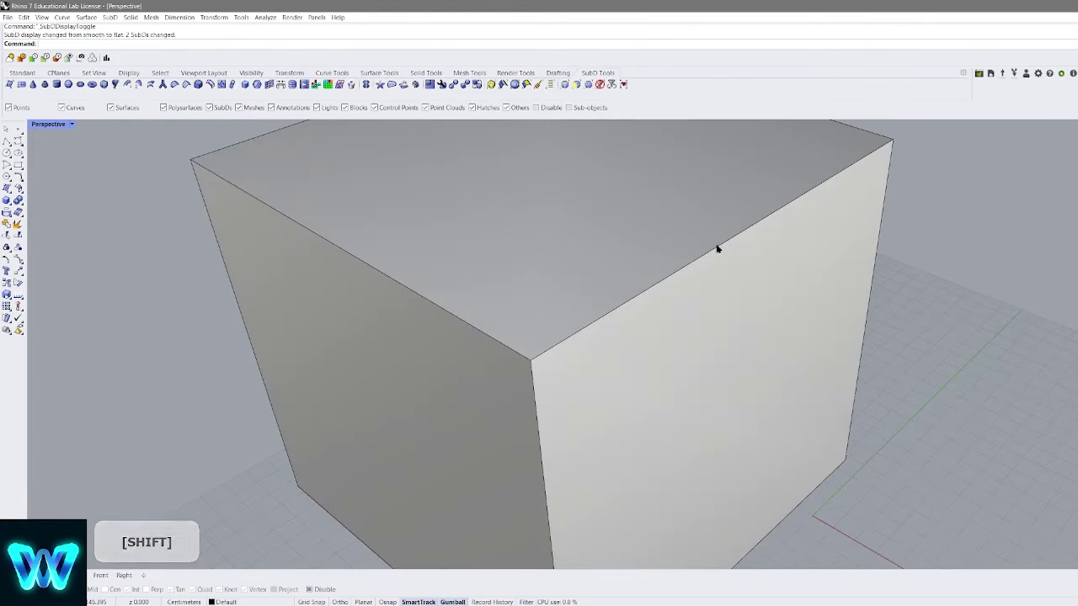
{"action": "left_click", "coordinate": [717, 249], "text": "ctrl+shift"}
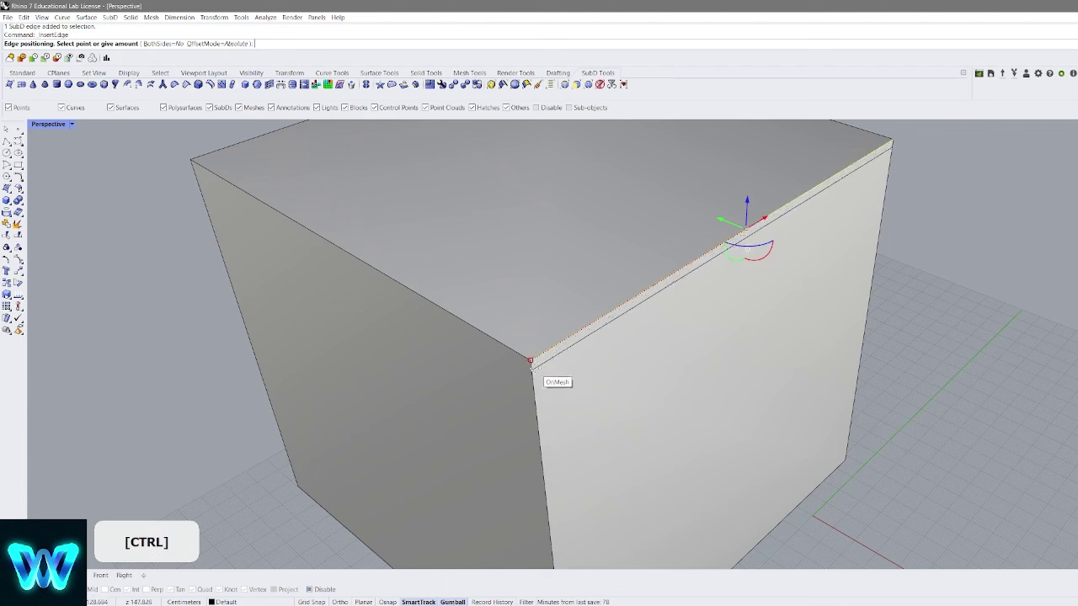
{"action": "key", "text": "Tab"}
{"action": "mouse_move", "coordinate": [743, 234]}
{"action": "right_mouse_down"}
{"action": "mouse_move", "coordinate": [764, 179]}
{"action": "mouse_move", "coordinate": [730, 223]}
{"action": "right_mouse_up"}
{"action": "right_click_drag", "start_coordinate": [729, 222], "coordinate": [735, 249]}
{"action": "right_click_drag", "start_coordinate": [644, 319], "coordinate": [704, 249]}
{"action": "key", "text": "Tab"}
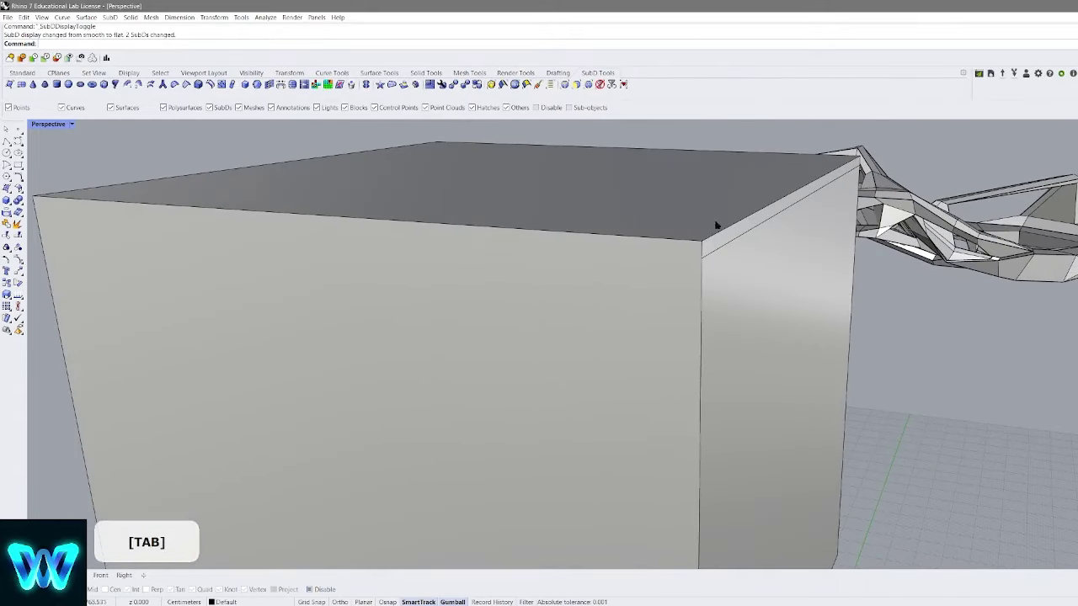
Delete the edge inserted below the box's upper side edge
{"action": "left_click", "coordinate": [733, 240]}
{"action": "key", "text": "Escape"}
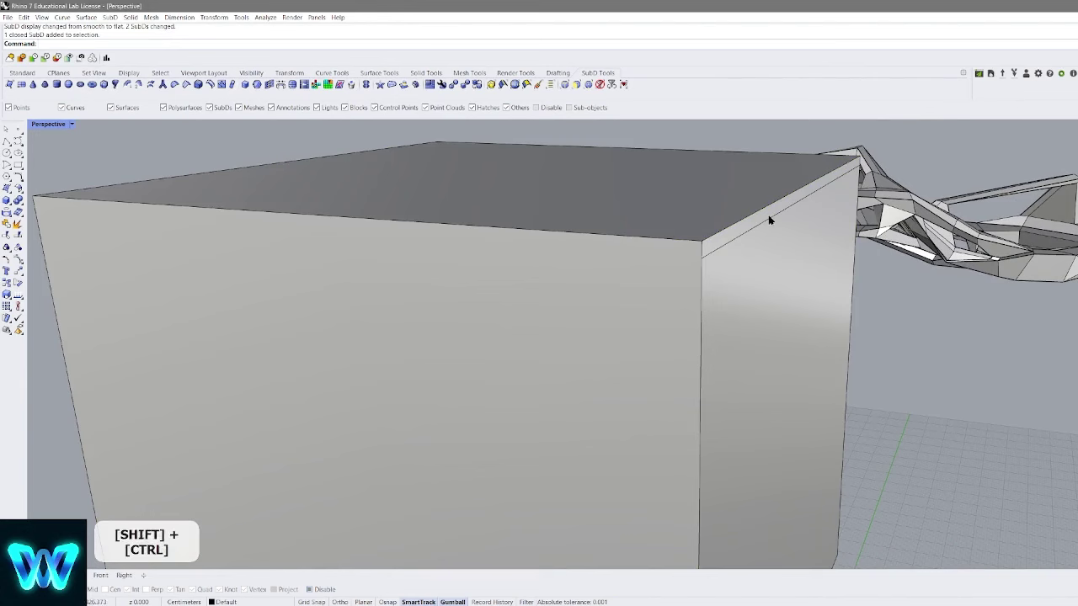
{"action": "scroll", "coordinate": [778, 233], "scroll_direction": "down", "scroll_amount": 3}
{"action": "right_click_drag", "start_coordinate": [778, 232], "coordinate": [597, 259], "text": "shift"}
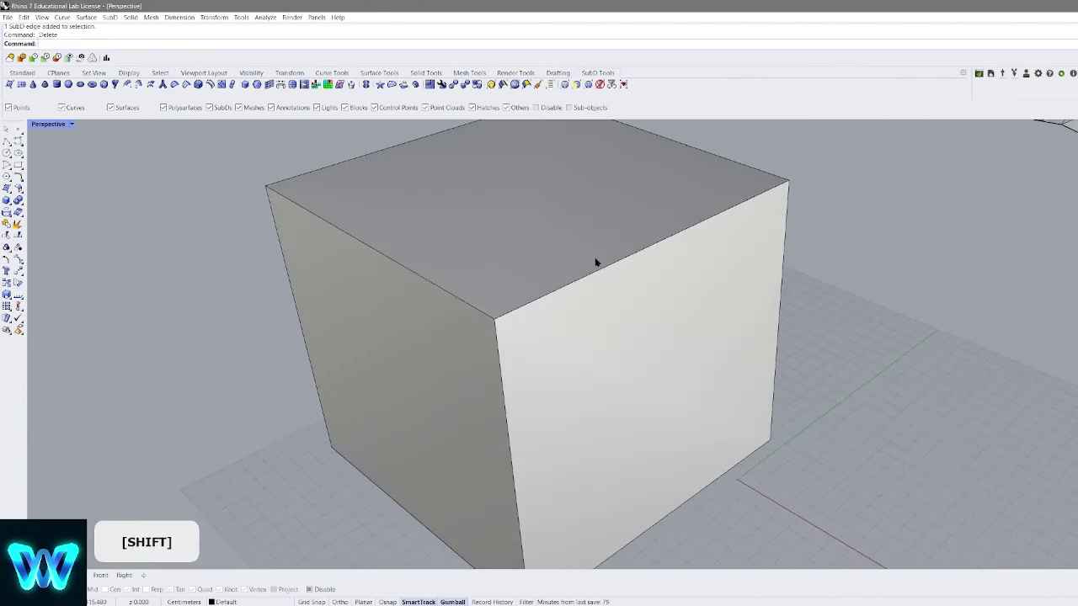
Bevel the box's upper side edge with 1 segment, absolute offset and straightness 1, and examine it in smooth display
{"action": "scroll", "coordinate": [611, 261], "scroll_direction": "up", "scroll_amount": 3}
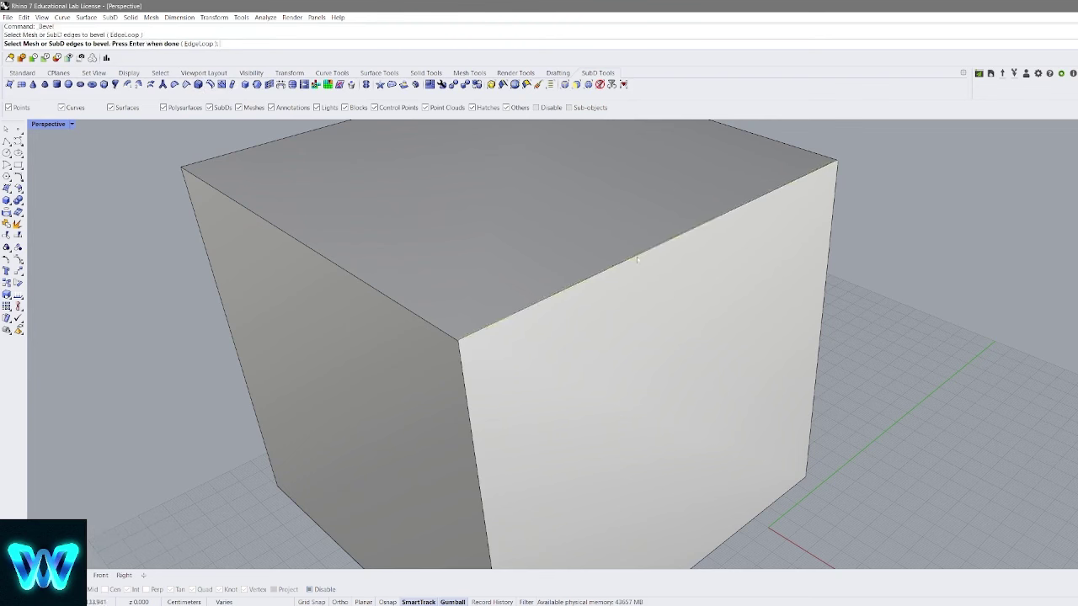
{"action": "key", "text": "Return"}
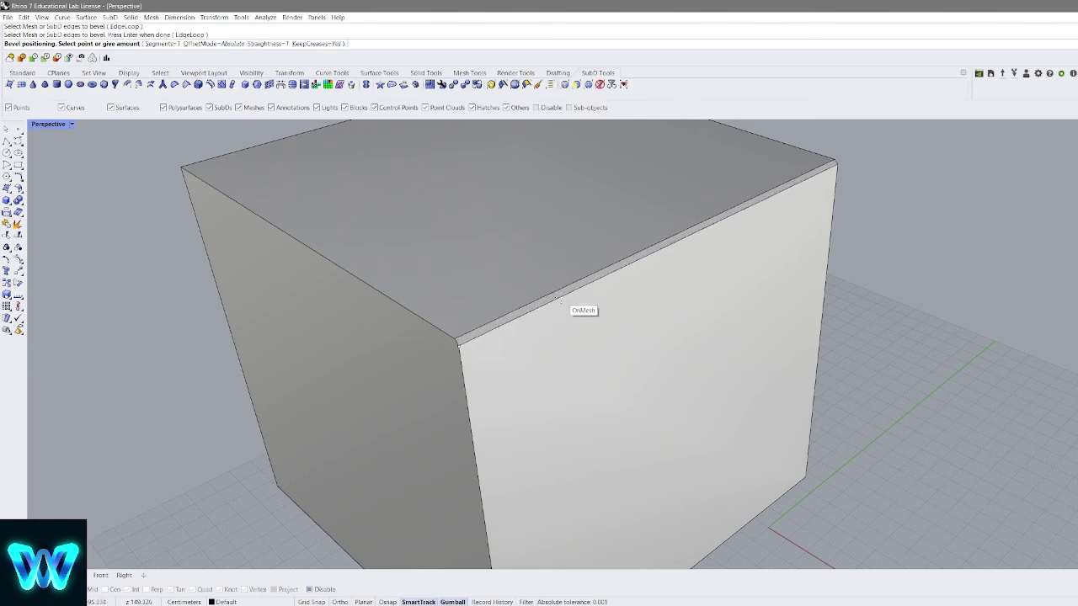
{"action": "scroll", "coordinate": [563, 298], "scroll_direction": "down", "scroll_amount": 5}
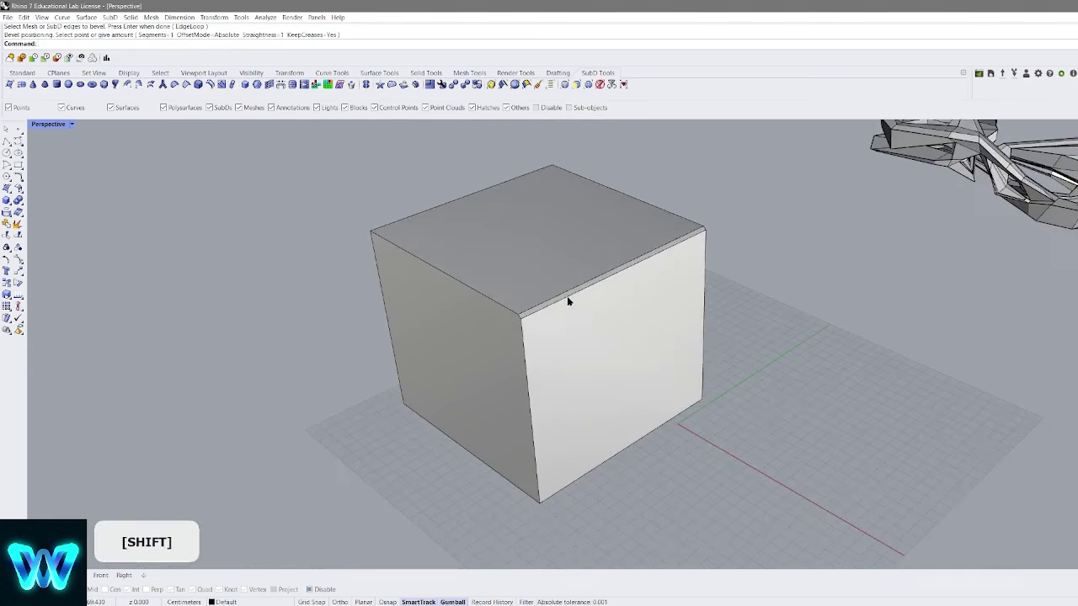
{"action": "right_click_drag", "start_coordinate": [567, 298], "coordinate": [541, 252]}
{"action": "scroll", "coordinate": [662, 221], "scroll_direction": "up", "scroll_amount": 6}
{"action": "key", "text": "Tab"}
{"action": "scroll", "coordinate": [705, 209], "scroll_direction": "down", "scroll_amount": 4}
{"action": "scroll", "coordinate": [541, 252], "scroll_direction": "up", "scroll_amount": 4}
{"action": "right_click_drag", "start_coordinate": [657, 212], "coordinate": [626, 241]}
{"action": "scroll", "coordinate": [627, 241], "scroll_direction": "down", "scroll_amount": 3}
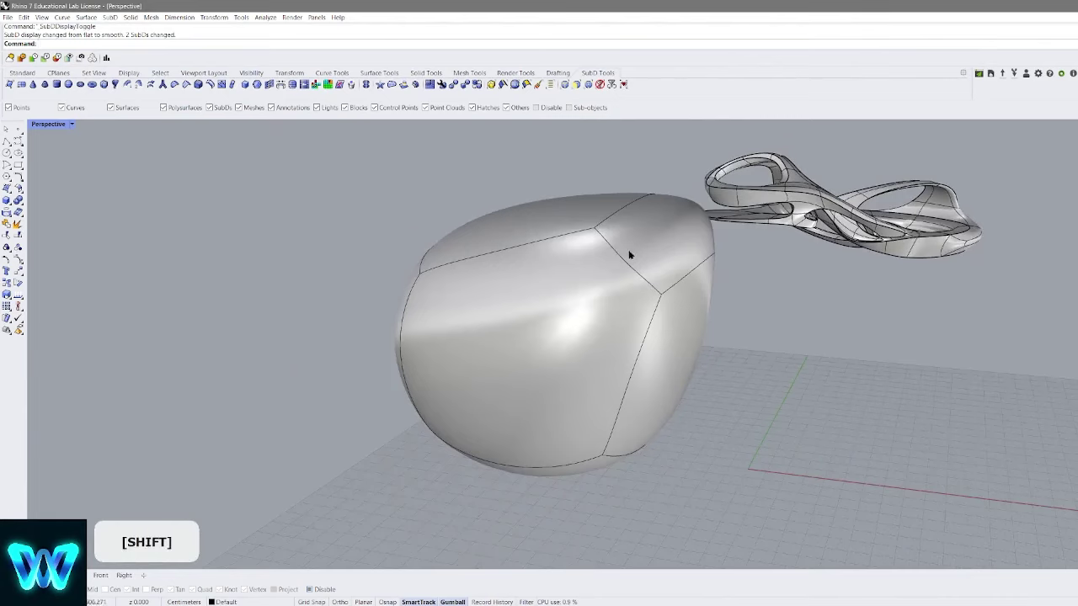
{"action": "key", "text": "Tab"}
Undo the bevel, bevel the same upper edge again with 1 segment, and compare its smooth and flat displays
{"action": "scroll", "coordinate": [612, 280], "scroll_direction": "up", "scroll_amount": 5}
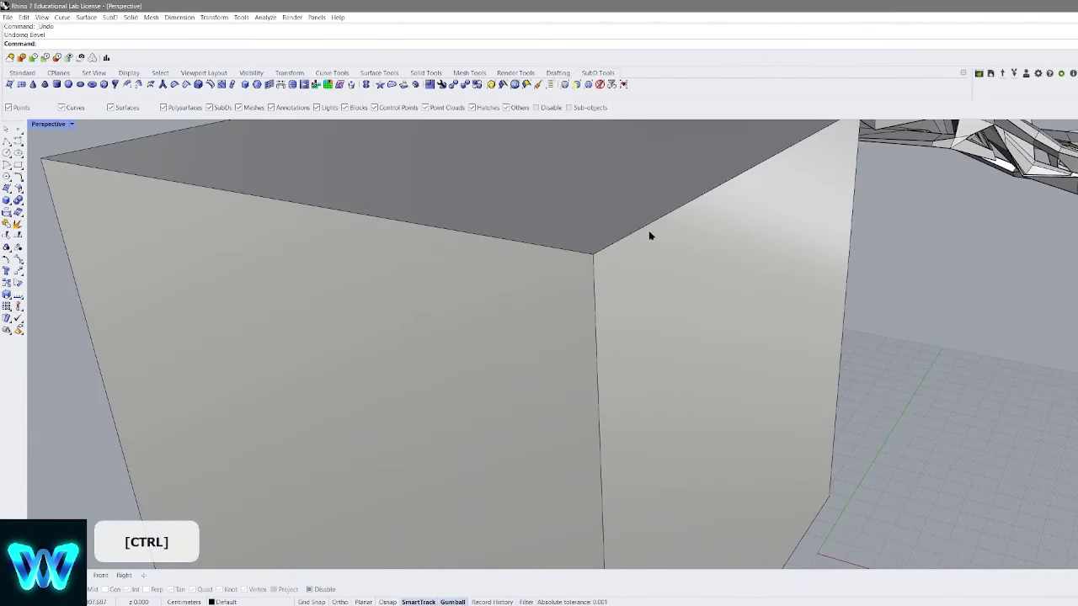
{"action": "scroll", "coordinate": [614, 246], "scroll_direction": "up", "scroll_amount": 5}
{"action": "scroll", "coordinate": [588, 265], "scroll_direction": "down", "scroll_amount": 4}
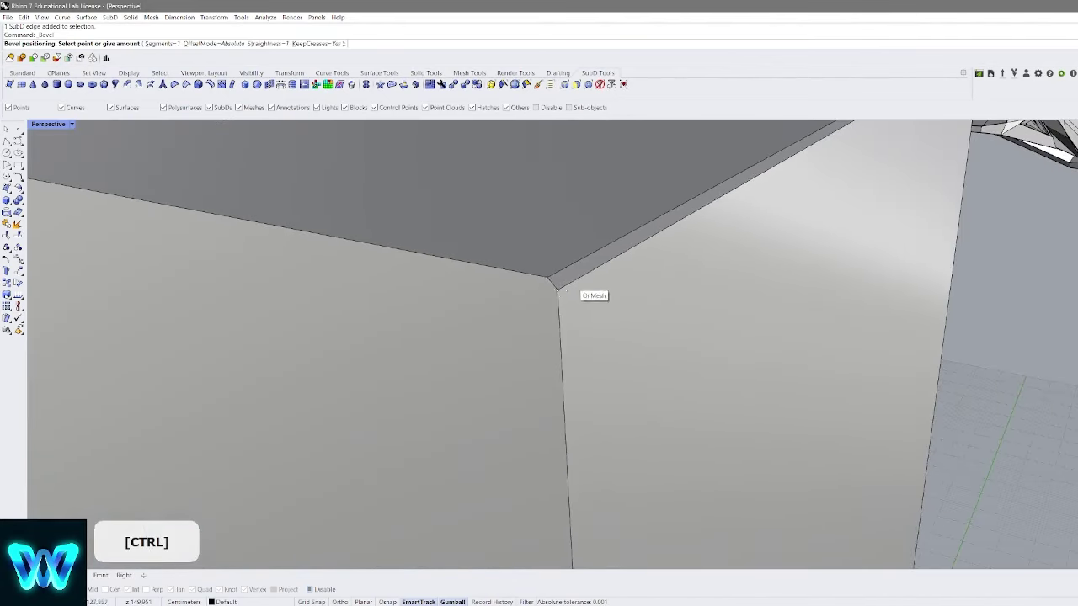
{"action": "right_click_drag", "start_coordinate": [555, 300], "coordinate": [593, 264], "text": "shift"}
{"action": "scroll", "coordinate": [597, 252], "scroll_direction": "up", "scroll_amount": 1}
{"action": "scroll", "coordinate": [599, 252], "scroll_direction": "up", "scroll_amount": 1}
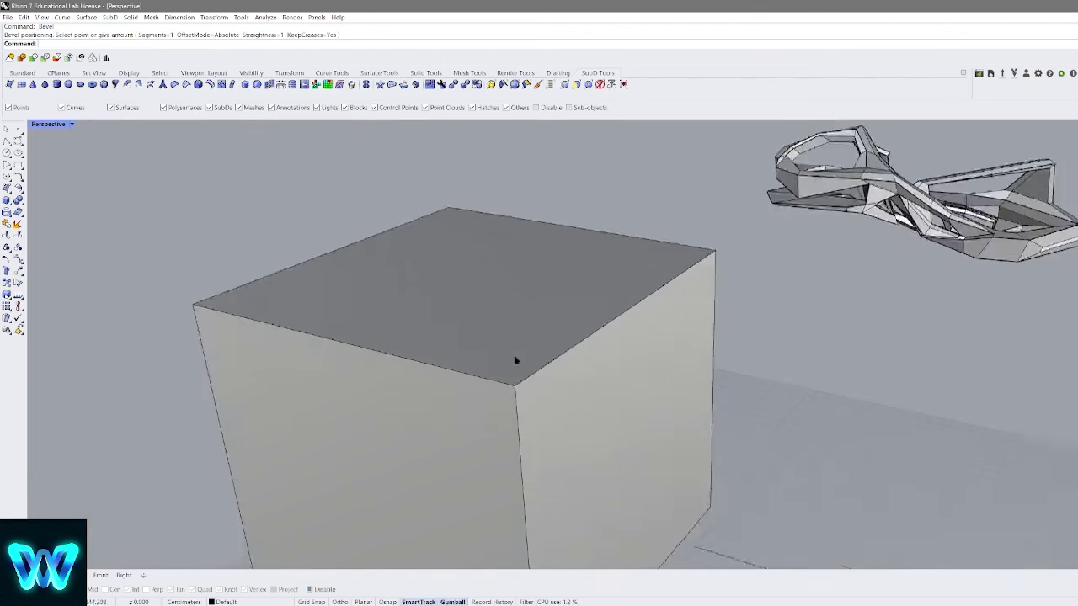
{"action": "key", "text": "Tab"}
{"action": "right_click_drag", "start_coordinate": [512, 360], "coordinate": [702, 252]}
{"action": "key", "text": "Tab"}
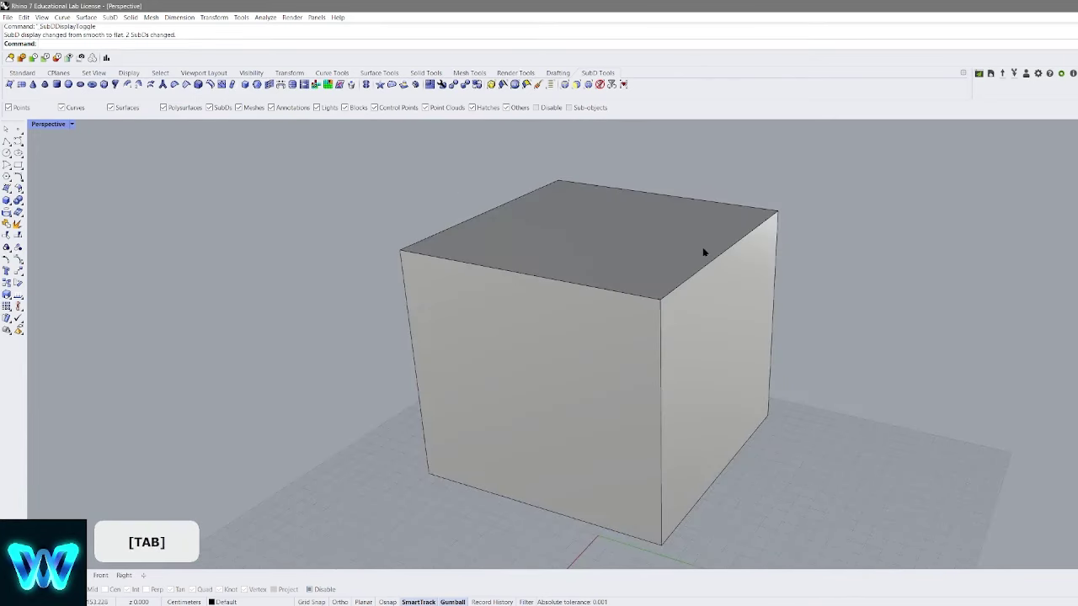
Undo the second bevel on the box's upper edge and clear the selection
{"action": "key", "text": "ctrl+z"}
{"action": "scroll", "coordinate": [660, 311], "scroll_direction": "up", "scroll_amount": 5}
{"action": "scroll", "coordinate": [677, 285], "scroll_direction": "down", "scroll_amount": 5}
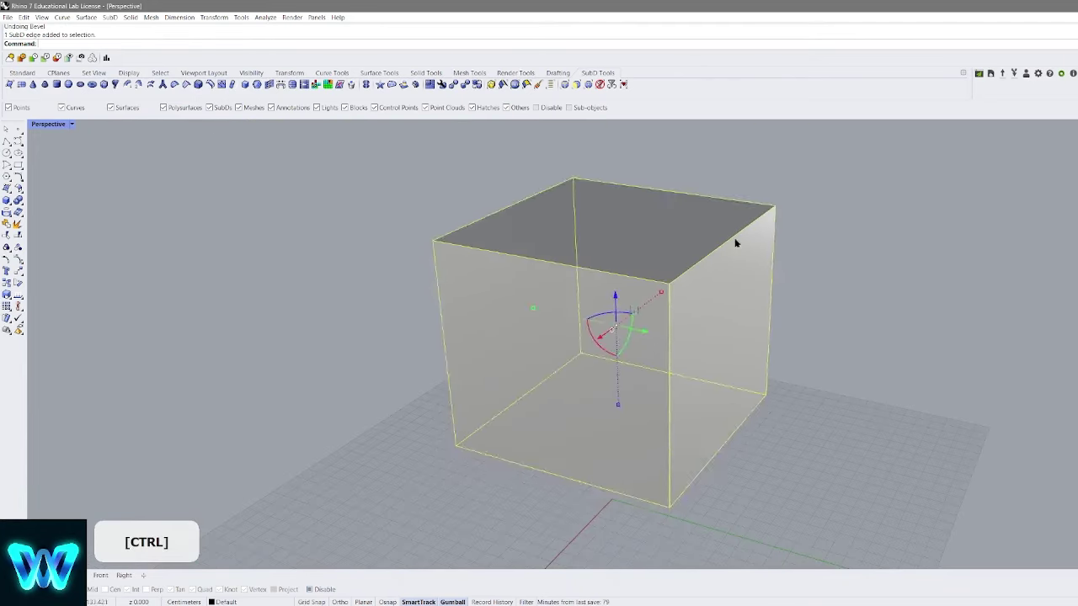
{"action": "key", "text": "Escape"}
Bevel all four edges around the box's top face together with 1 segment, absolute offset and straightness 1
{"action": "left_click", "coordinate": [624, 315], "text": "ctrl+shift"}
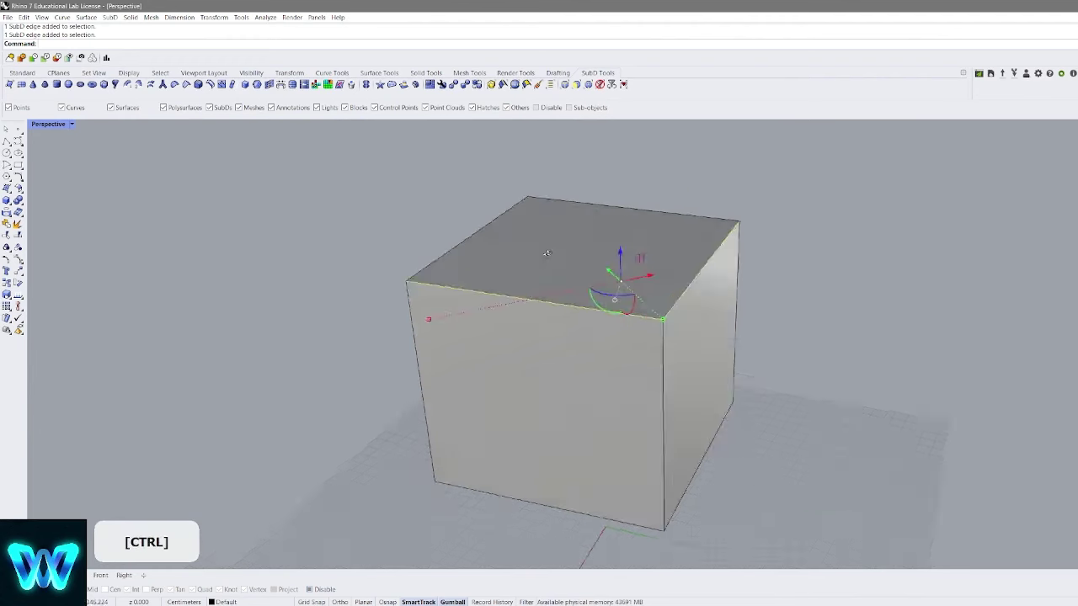
{"action": "right_click_drag", "start_coordinate": [624, 316], "coordinate": [448, 215]}
{"action": "right_click_drag", "start_coordinate": [550, 239], "coordinate": [666, 245]}
{"action": "scroll", "coordinate": [644, 236], "scroll_direction": "up", "scroll_amount": 4}
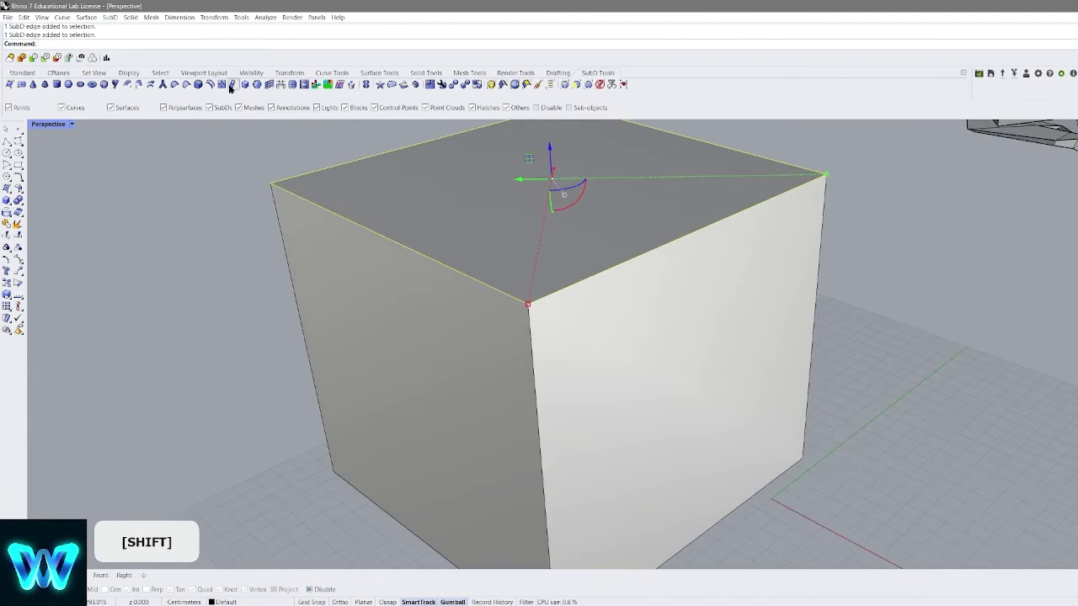
{"action": "left_click", "coordinate": [198, 85]}
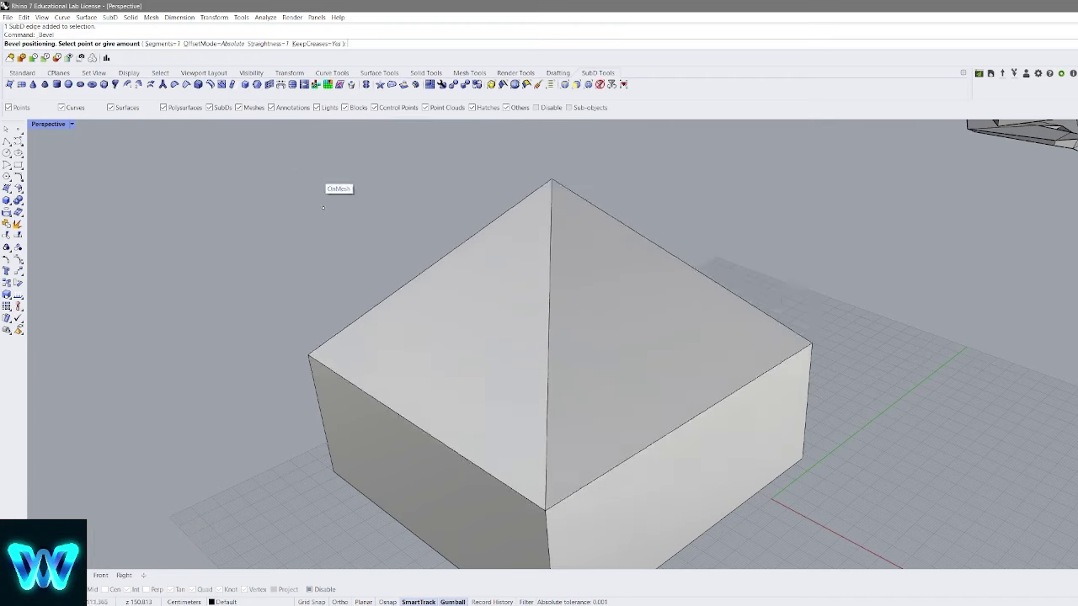
{"action": "scroll", "coordinate": [463, 291], "scroll_direction": "down", "scroll_amount": 3}
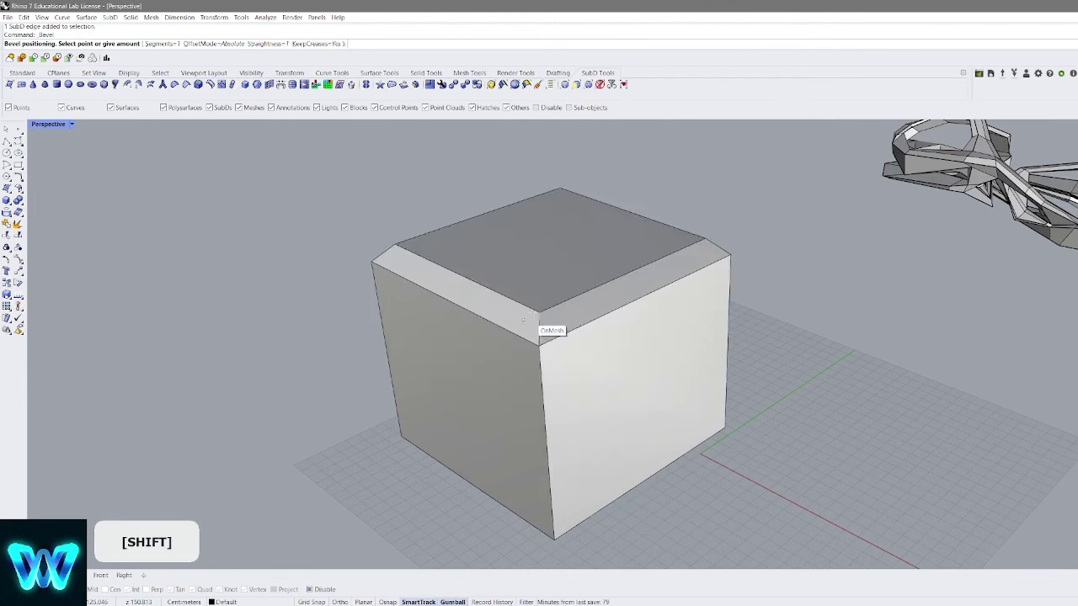
{"action": "key", "text": "alt"}
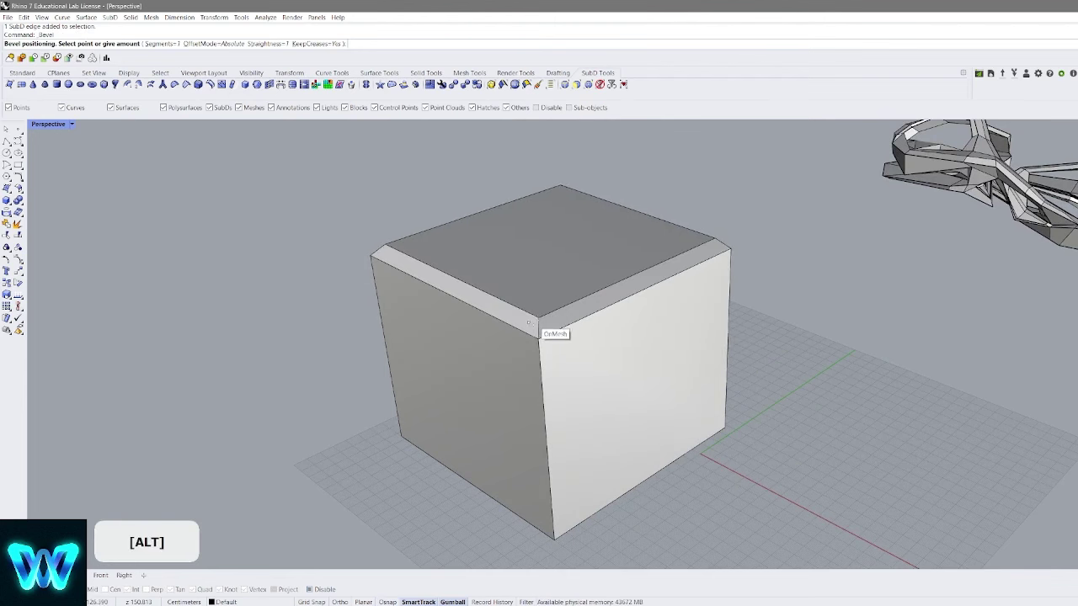
{"action": "left_click", "coordinate": [534, 325]}
Examine the beveled box from several angles, comparing how the upper rim looks in smooth and flat display
{"action": "key", "text": "Tab"}
{"action": "right_click_drag", "start_coordinate": [601, 257], "coordinate": [661, 290]}
{"action": "key", "text": "Tab"}
{"action": "scroll", "coordinate": [741, 202], "scroll_direction": "up", "scroll_amount": 5}
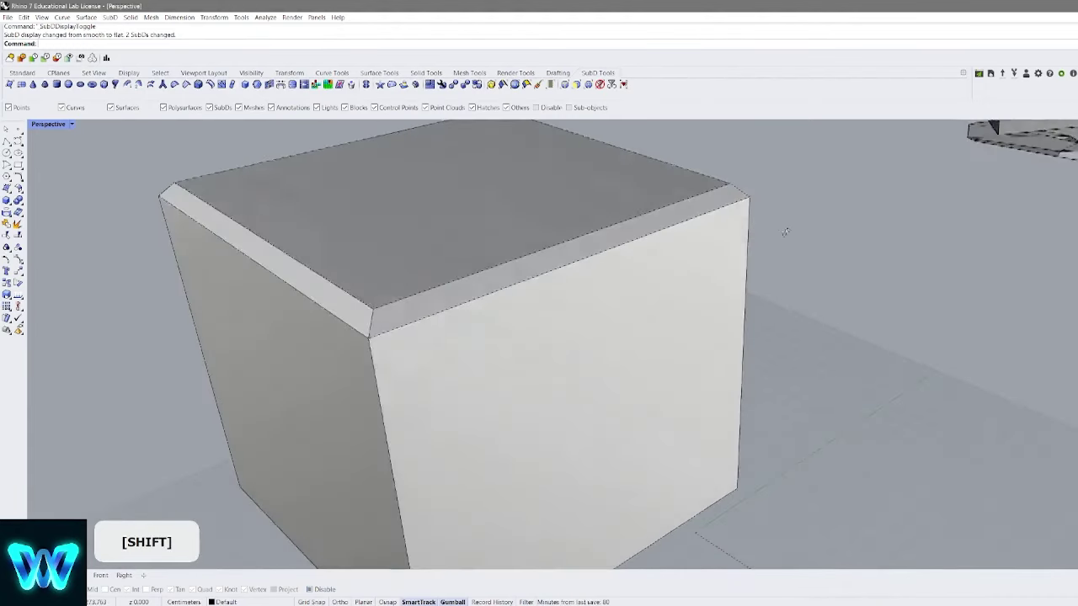
{"action": "right_click_drag", "start_coordinate": [784, 231], "coordinate": [777, 202]}
{"action": "key", "text": "Tab"}
{"action": "scroll", "coordinate": [715, 258], "scroll_direction": "down", "scroll_amount": 3}
{"action": "right_click_drag", "start_coordinate": [715, 258], "coordinate": [630, 264]}
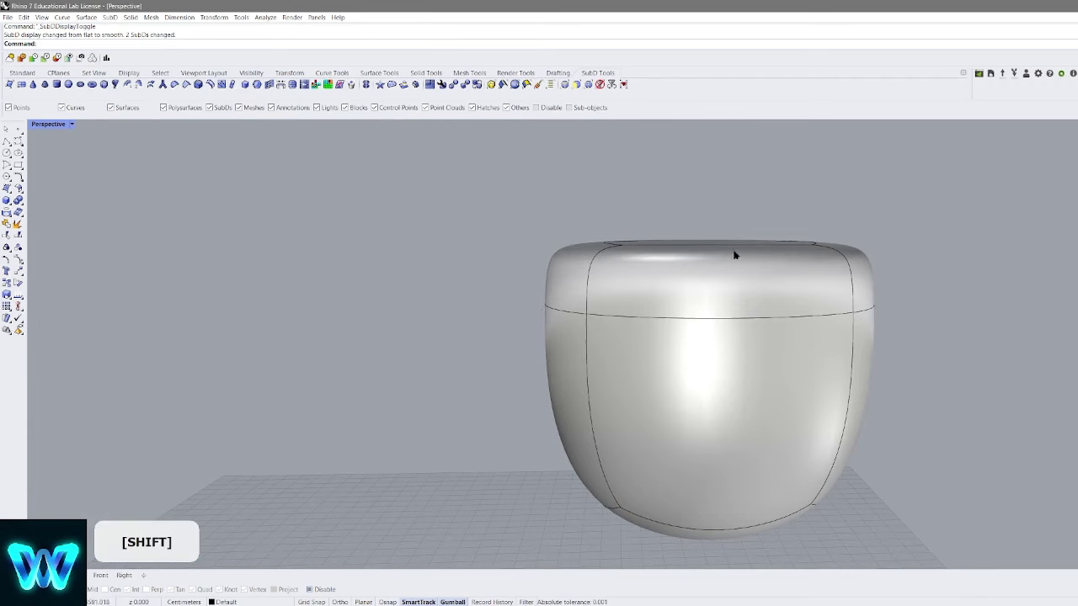
{"action": "right_click_drag", "start_coordinate": [734, 255], "coordinate": [626, 335]}
{"action": "key", "text": "Tab"}
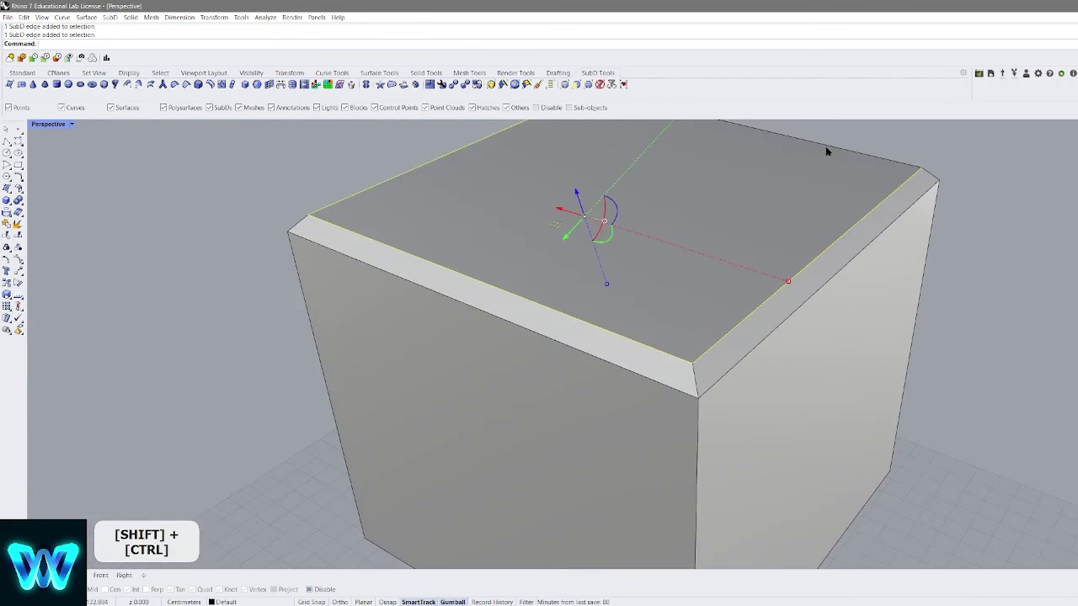
Bevel the four inner edges bordering the top face with 1 segment, and examine the tighter rim in smooth display
{"action": "right_click", "coordinate": [707, 333]}
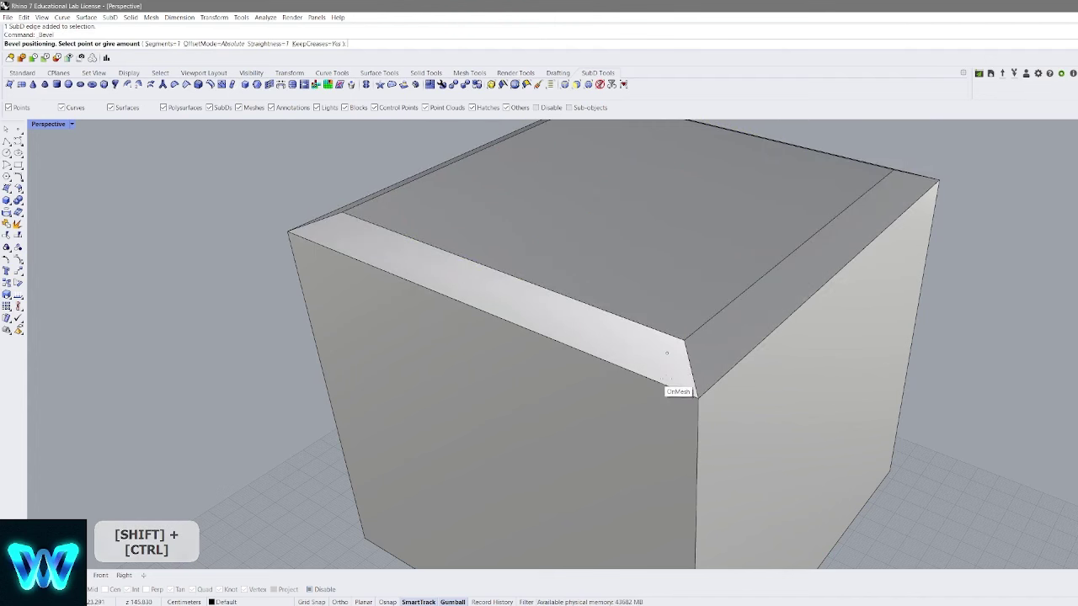
{"action": "left_click", "coordinate": [695, 376]}
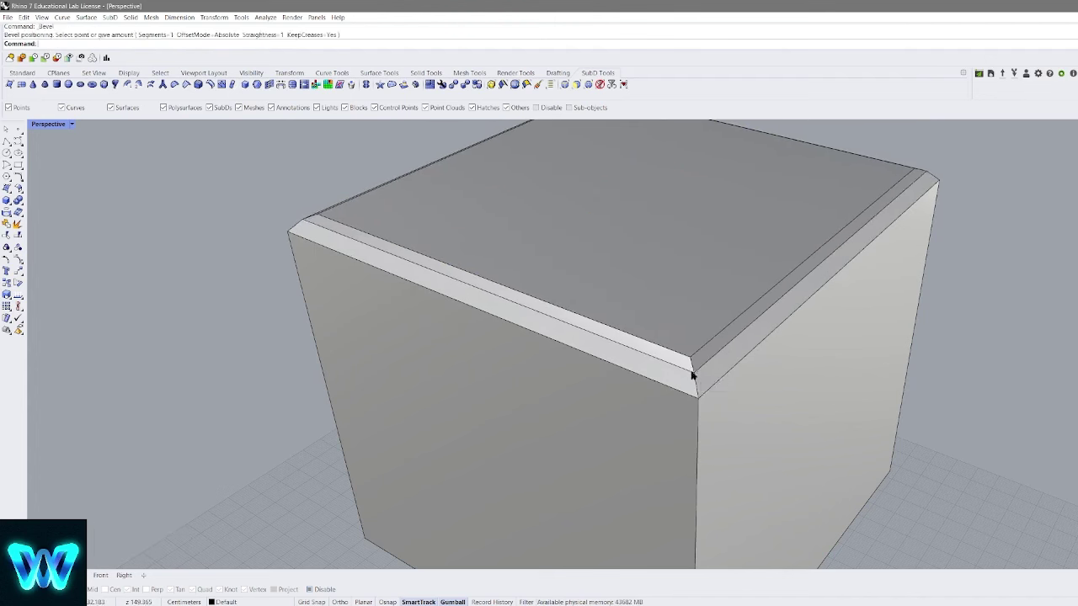
{"action": "key", "text": "Tab"}
{"action": "right_click_drag", "start_coordinate": [729, 332], "coordinate": [790, 224]}
{"action": "scroll", "coordinate": [789, 226], "scroll_direction": "up", "scroll_amount": 4}
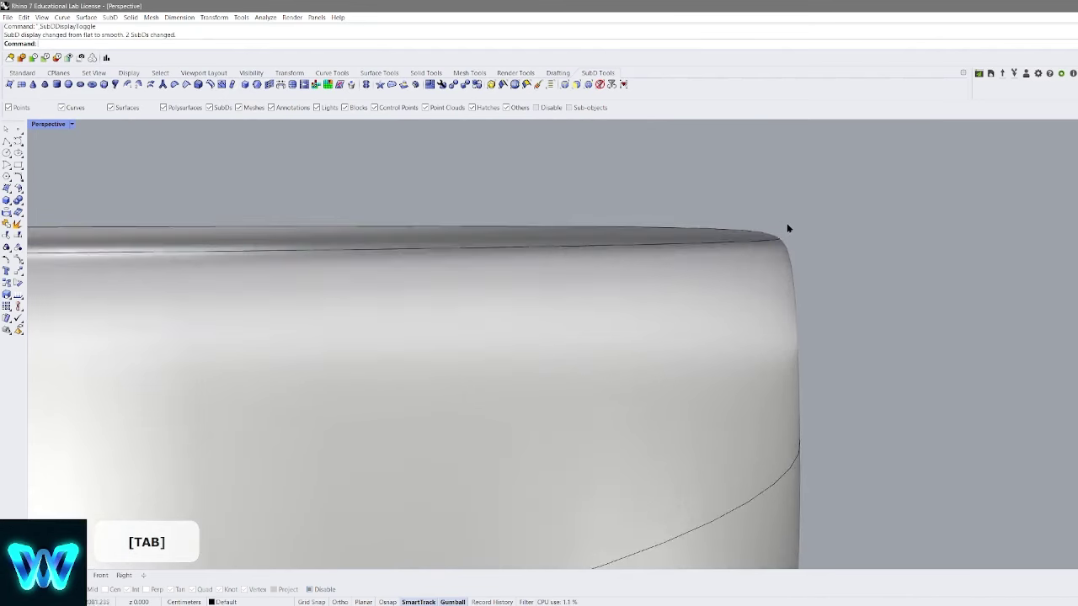
{"action": "scroll", "coordinate": [762, 273], "scroll_direction": "down", "scroll_amount": 7}
{"action": "right_click_drag", "start_coordinate": [747, 286], "coordinate": [791, 205]}
{"action": "scroll", "coordinate": [691, 276], "scroll_direction": "down", "scroll_amount": 6}
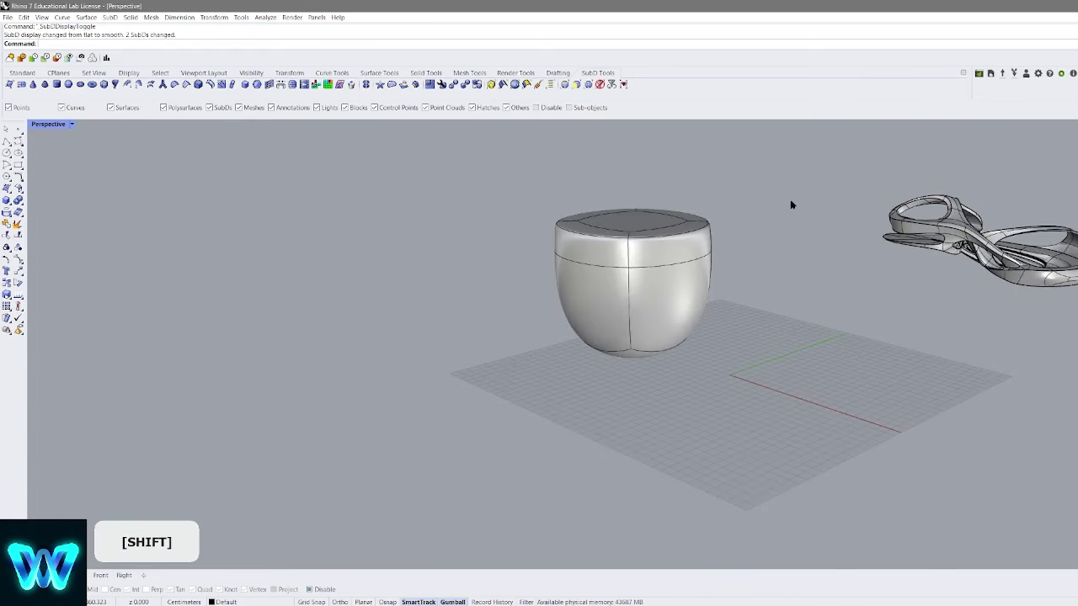
Delete the beveled SubD box
{"action": "scroll", "coordinate": [654, 297], "scroll_direction": "up", "scroll_amount": 2}
{"action": "left_click", "coordinate": [655, 298]}
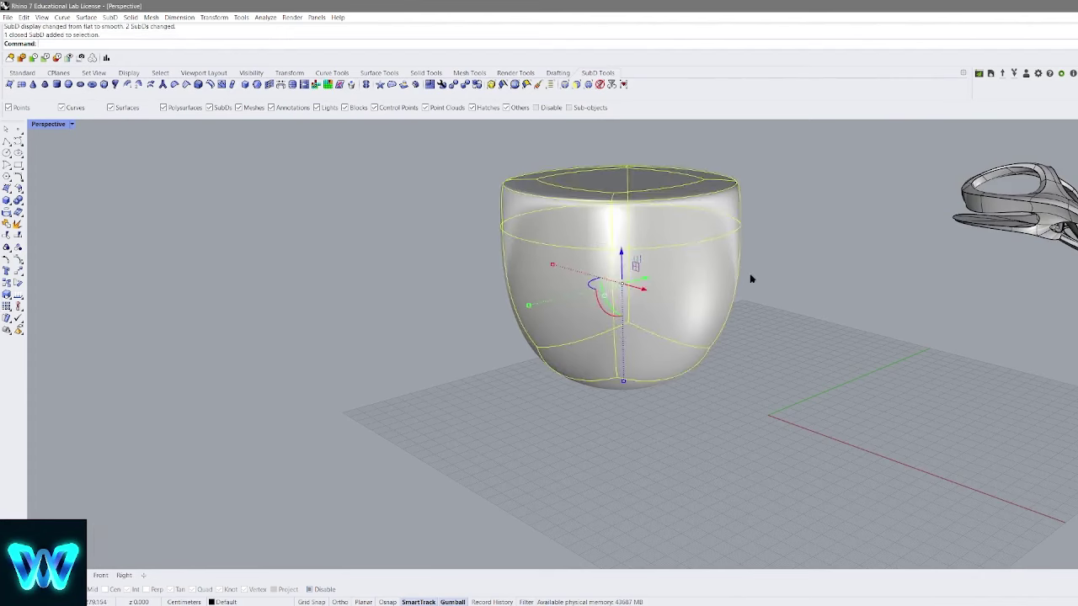
{"action": "right_click_drag", "start_coordinate": [750, 273], "coordinate": [703, 243]}
{"action": "key", "text": "Delete"}
Create a new SubD box near the middle of the grid, with the X, Y and Z counts at 1
{"action": "right_click_drag", "start_coordinate": [737, 281], "coordinate": [661, 279]}
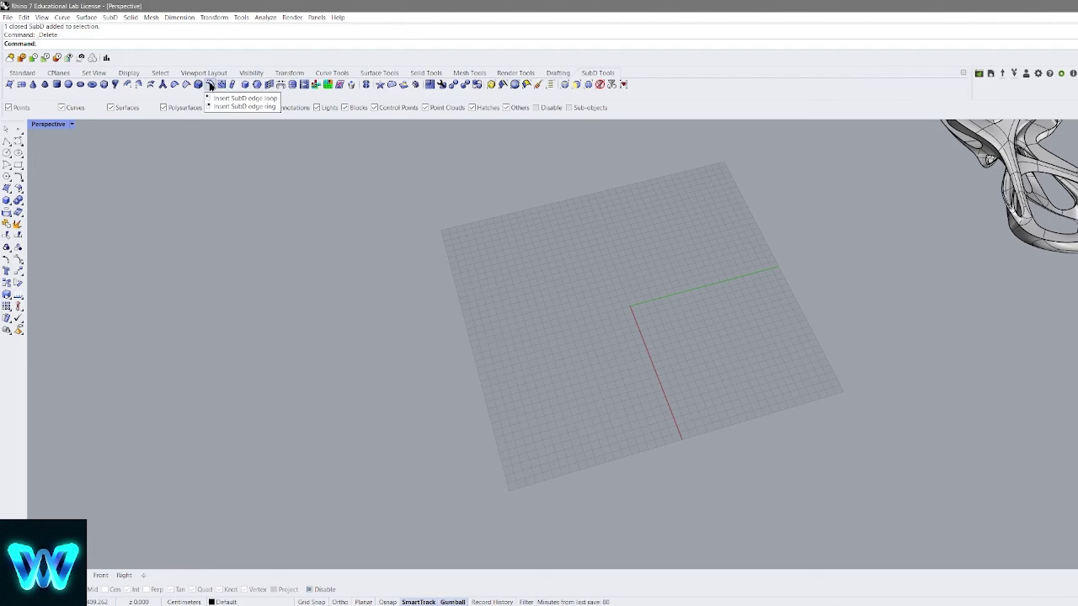
{"action": "right_click_drag", "start_coordinate": [681, 244], "coordinate": [559, 219], "text": "shift"}
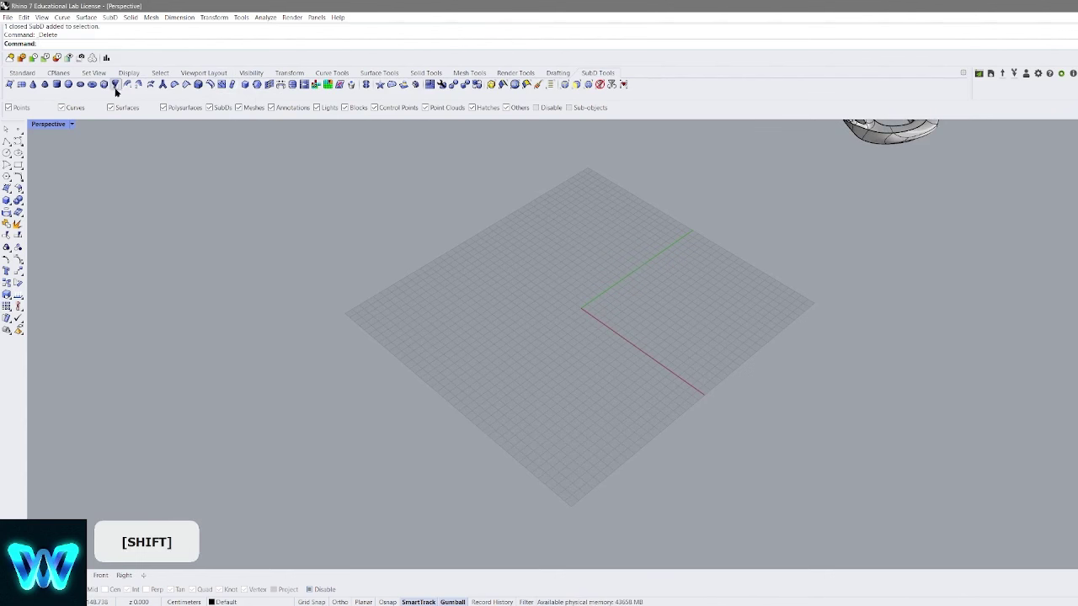
{"action": "key", "text": "Escape"}
{"action": "left_click", "coordinate": [58, 86]}
{"action": "left_click", "coordinate": [510, 327]}
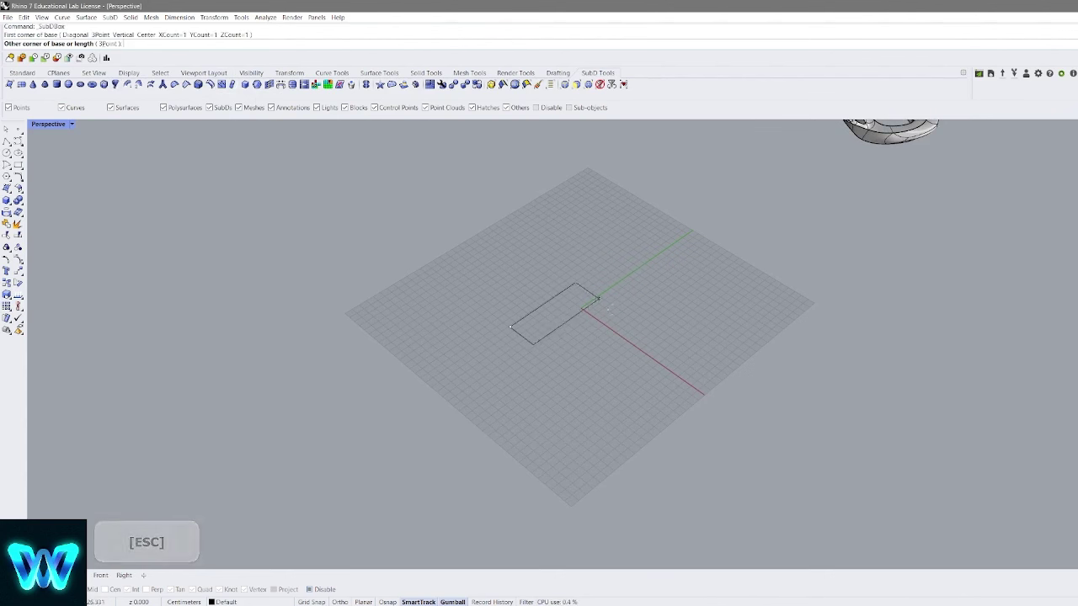
{"action": "left_click", "coordinate": [647, 324]}
{"action": "left_click", "coordinate": [644, 245]}
Extrude the top face of the new SubD box straight upward once
{"action": "right_click_drag", "start_coordinate": [658, 301], "coordinate": [608, 264]}
{"action": "left_click", "coordinate": [594, 263], "text": "ctrl+shift"}
{"action": "scroll", "coordinate": [594, 263], "scroll_direction": "up", "scroll_amount": 5}
{"action": "right_click_drag", "start_coordinate": [608, 265], "coordinate": [577, 303], "text": "shift"}
{"action": "scroll", "coordinate": [578, 303], "scroll_direction": "up", "scroll_amount": 4}
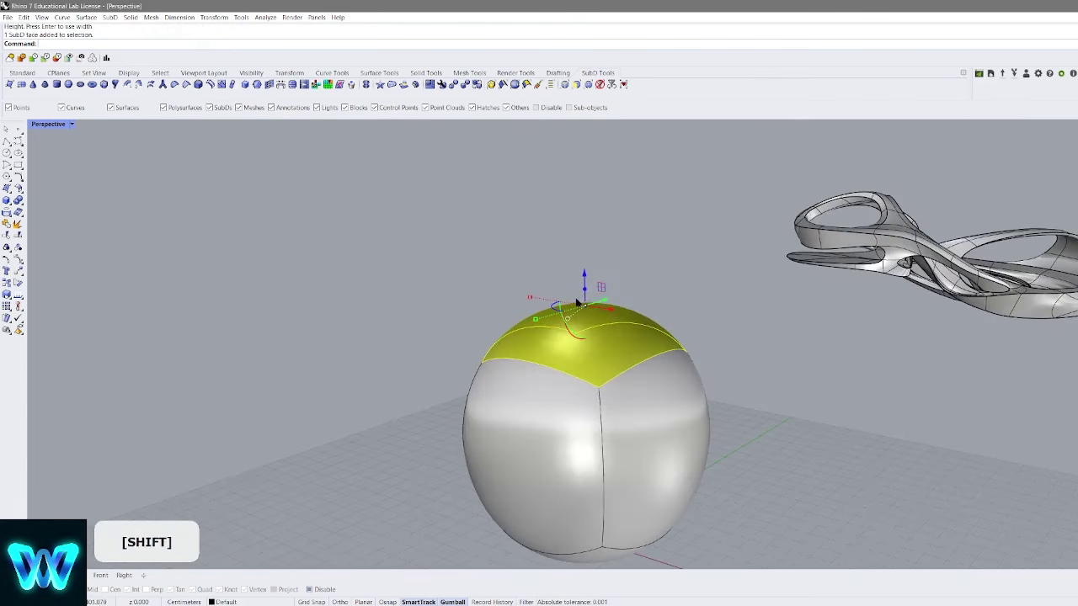
{"action": "left_click_drag", "start_coordinate": [586, 292], "coordinate": [580, 169]}
{"action": "scroll", "coordinate": [577, 215], "scroll_direction": "down", "scroll_amount": 2}
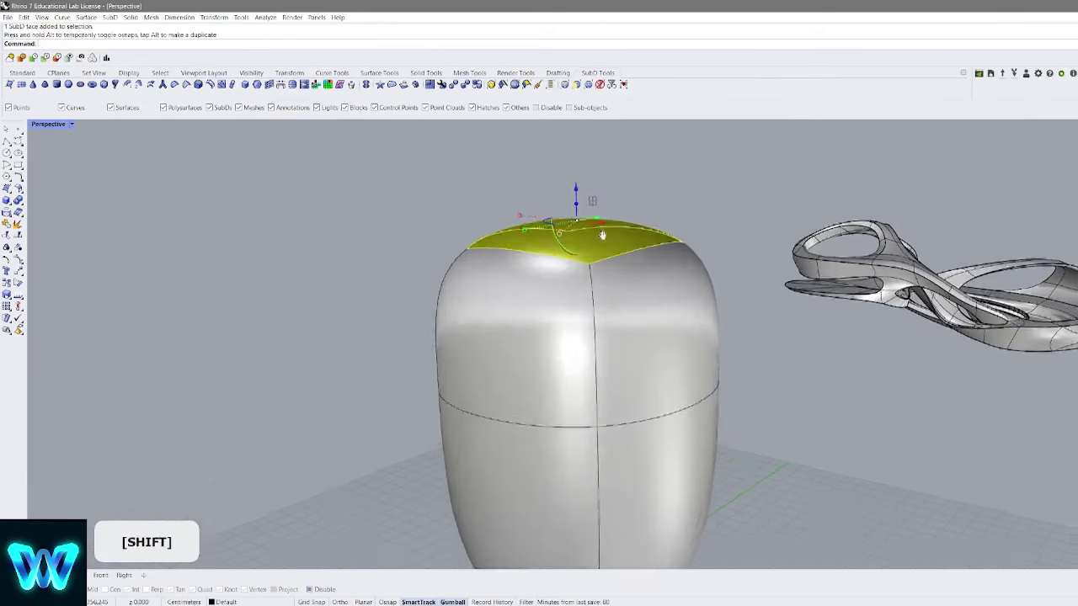
Extrude the same top face upward two more times to form a tall column, and select the whole SubD
{"action": "left_click_drag", "start_coordinate": [578, 218], "coordinate": [578, 120]}
{"action": "right_click_drag", "start_coordinate": [625, 157], "coordinate": [657, 323], "text": "shift"}
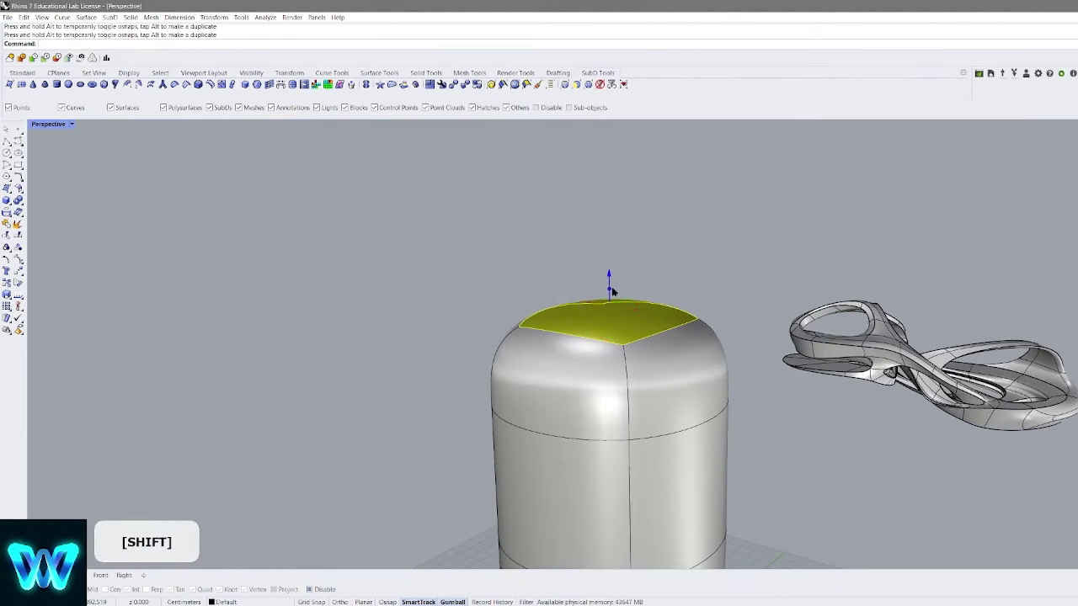
{"action": "left_click_drag", "start_coordinate": [610, 289], "coordinate": [609, 141]}
{"action": "left_click", "coordinate": [710, 169]}
{"action": "scroll", "coordinate": [691, 215], "scroll_direction": "down", "scroll_amount": 6}
{"action": "right_click_drag", "start_coordinate": [684, 235], "coordinate": [616, 257]}
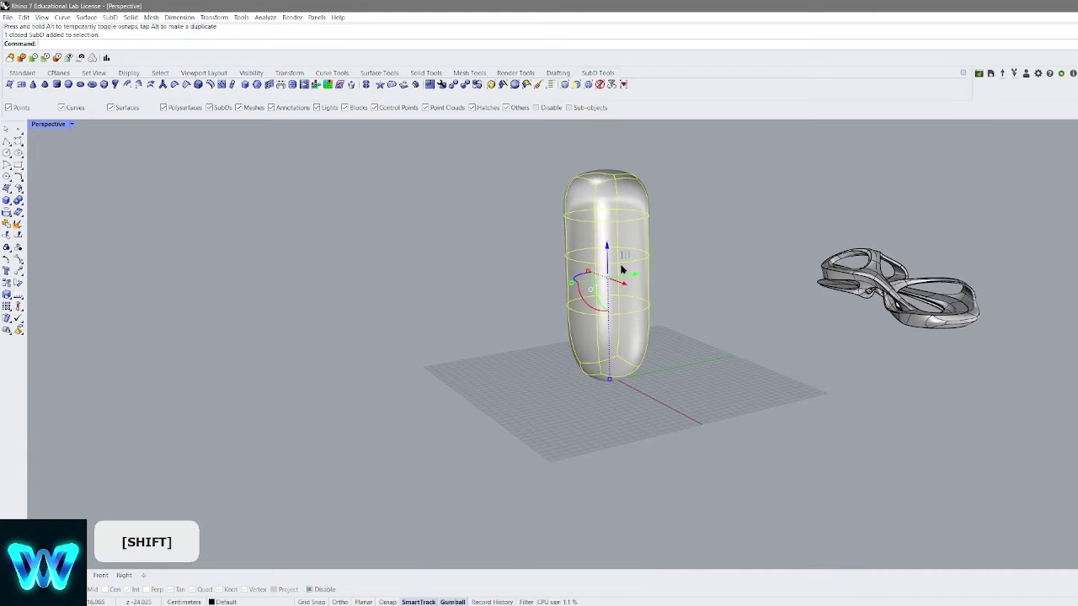
Undo the extra extrusions of the column and move its top face straight upward
{"action": "key", "text": "ctrl+z"}
{"action": "scroll", "coordinate": [614, 261], "scroll_direction": "up", "scroll_amount": 6}
{"action": "left_click", "coordinate": [607, 270], "text": "ctrl+shift"}
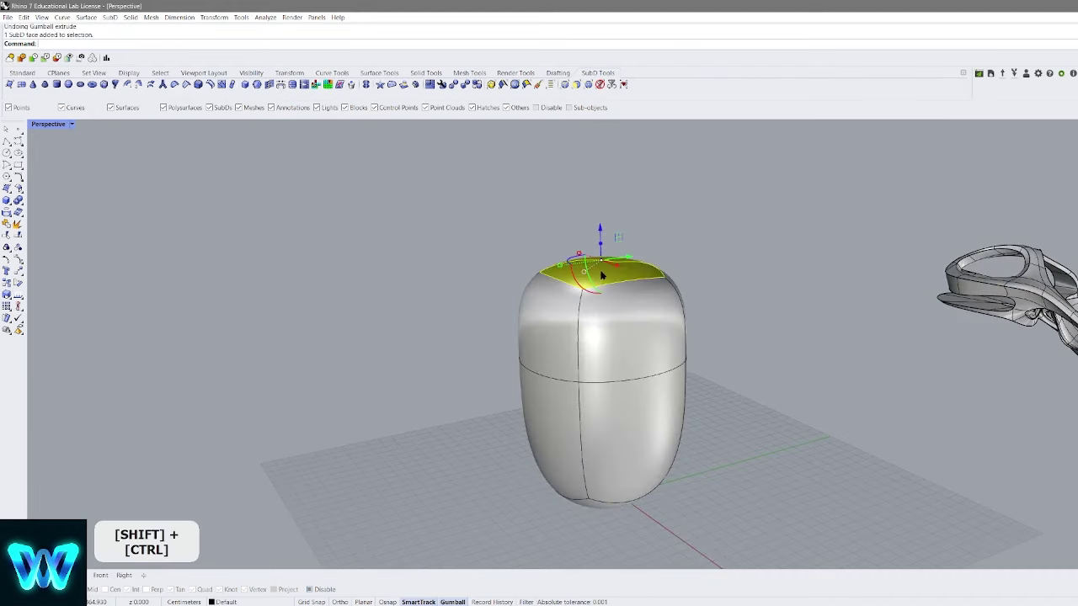
{"action": "scroll", "coordinate": [607, 270], "scroll_direction": "down", "scroll_amount": 4}
{"action": "left_click_drag", "start_coordinate": [602, 236], "coordinate": [629, 132]}
{"action": "right_click_drag", "start_coordinate": [655, 204], "coordinate": [652, 295]}
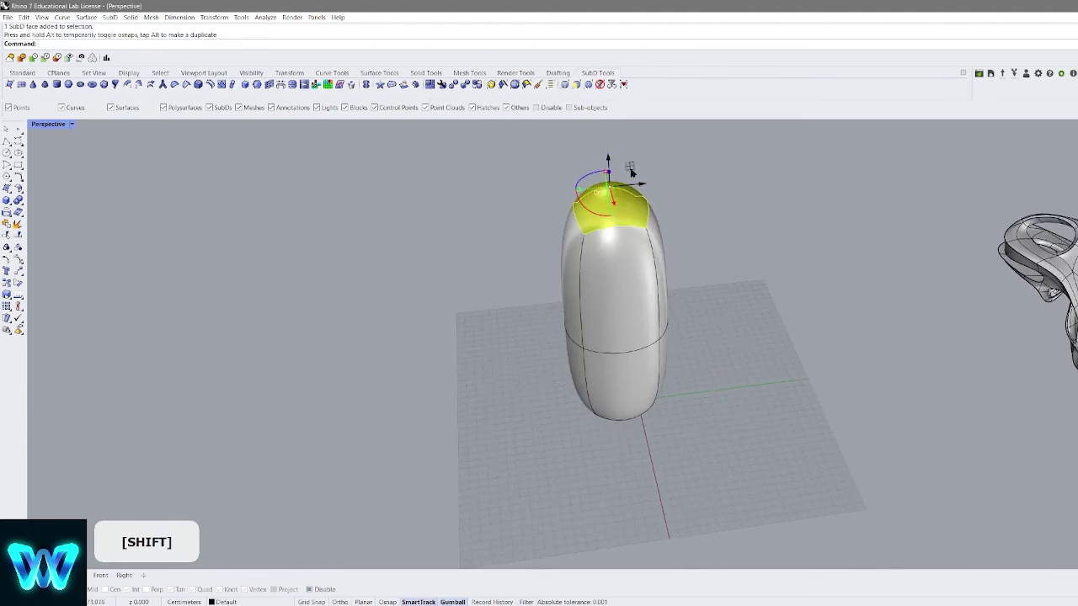
Move the top face sideways and slightly down to bend the column, and shift one more face a short distance sideways
{"action": "left_click_drag", "start_coordinate": [642, 183], "coordinate": [469, 190]}
{"action": "right_click_drag", "start_coordinate": [535, 202], "coordinate": [532, 236]}
{"action": "left_click_drag", "start_coordinate": [448, 175], "coordinate": [456, 215]}
{"action": "right_click_drag", "start_coordinate": [581, 354], "coordinate": [596, 280]}
{"action": "left_click", "coordinate": [657, 244]}
{"action": "left_click", "coordinate": [527, 371], "text": "ctrl+shift"}
{"action": "left_click_drag", "start_coordinate": [523, 324], "coordinate": [566, 328]}
{"action": "left_click", "coordinate": [687, 297]}
{"action": "right_click_drag", "start_coordinate": [752, 423], "coordinate": [684, 321]}
{"action": "scroll", "coordinate": [668, 291], "scroll_direction": "up", "scroll_amount": 4}
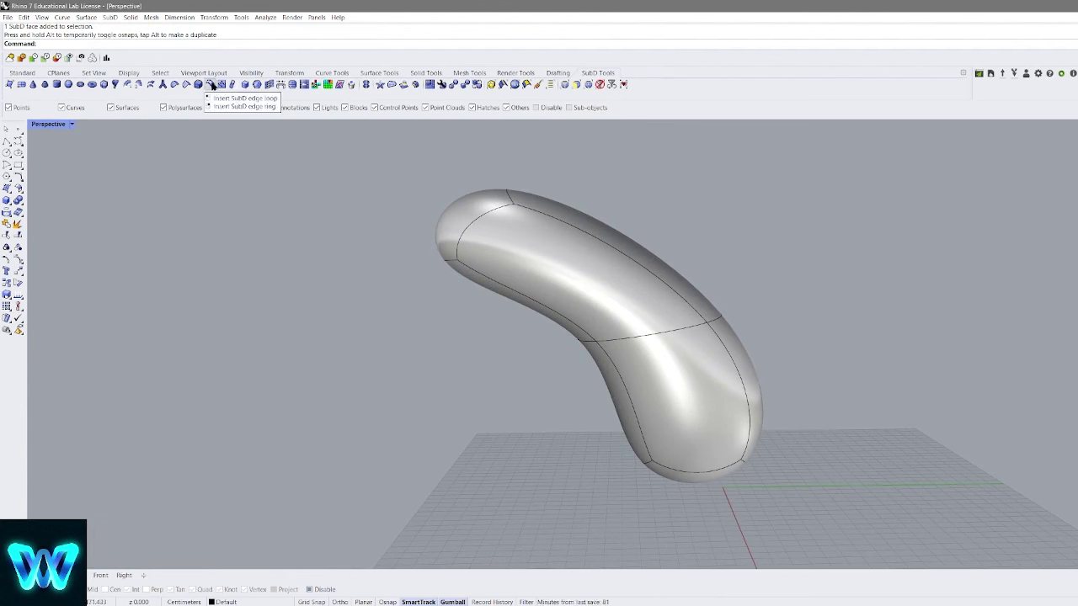
Insert an edge loop above the bend's middle loop, using type Loop, mode Full, BothSides No and absolute offset
{"action": "key", "text": "Escape"}
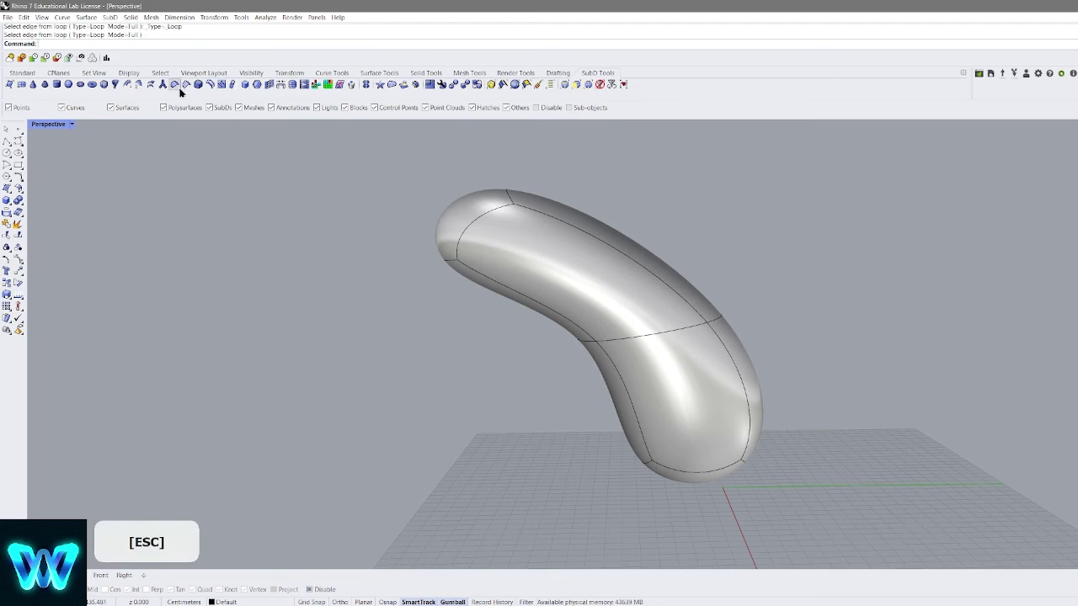
{"action": "left_click", "coordinate": [678, 332]}
{"action": "right_click_drag", "start_coordinate": [678, 332], "coordinate": [533, 371]}
{"action": "scroll", "coordinate": [630, 409], "scroll_direction": "up", "scroll_amount": 6}
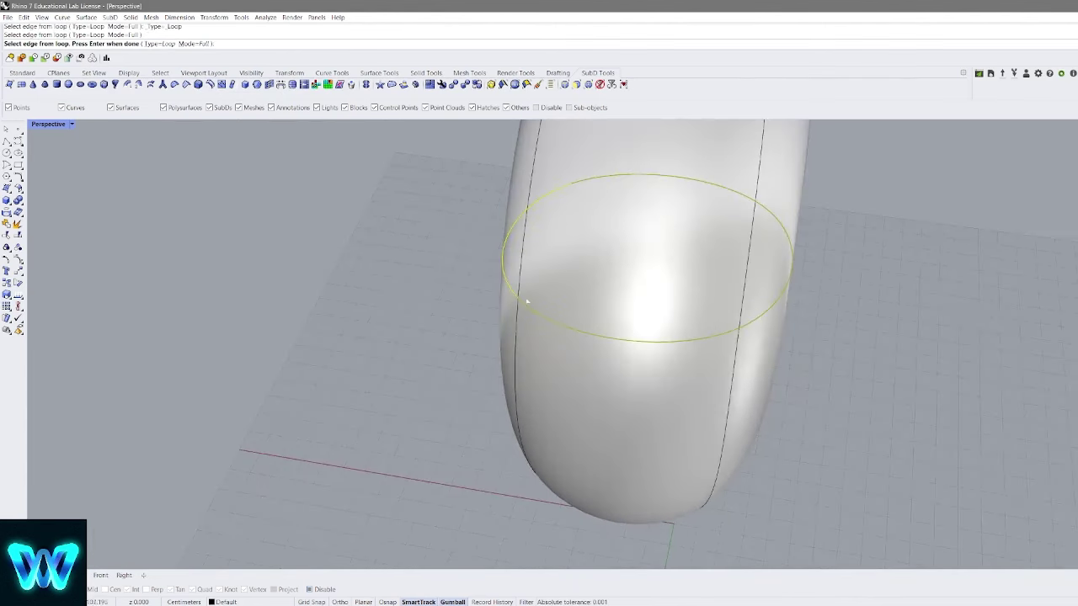
{"action": "right_click_drag", "start_coordinate": [686, 248], "coordinate": [779, 211]}
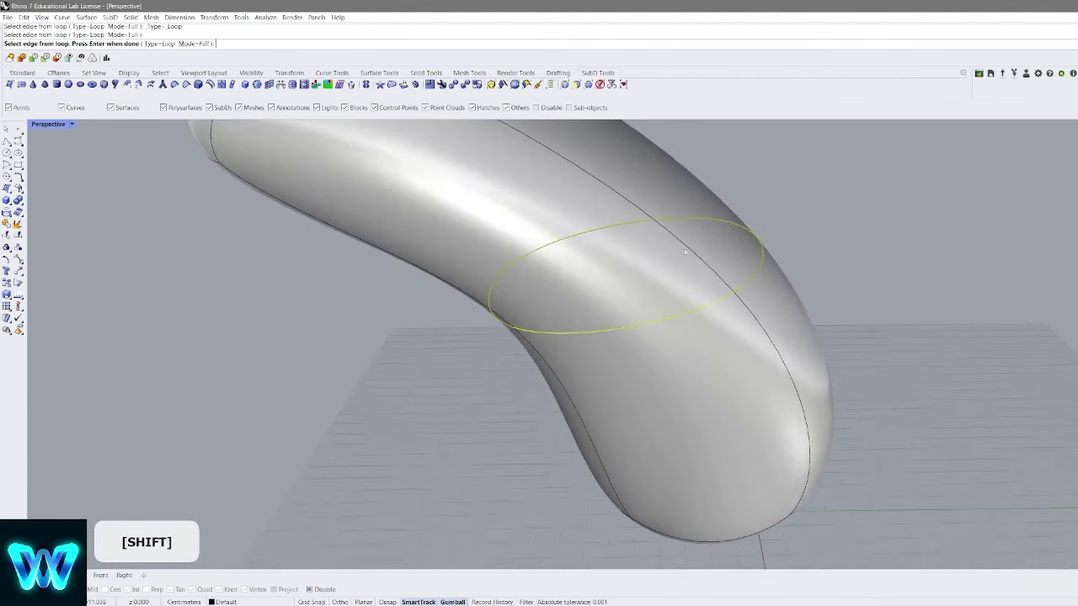
{"action": "scroll", "coordinate": [718, 338], "scroll_direction": "down", "scroll_amount": 6}
{"action": "right_click_drag", "start_coordinate": [718, 338], "coordinate": [708, 279]}
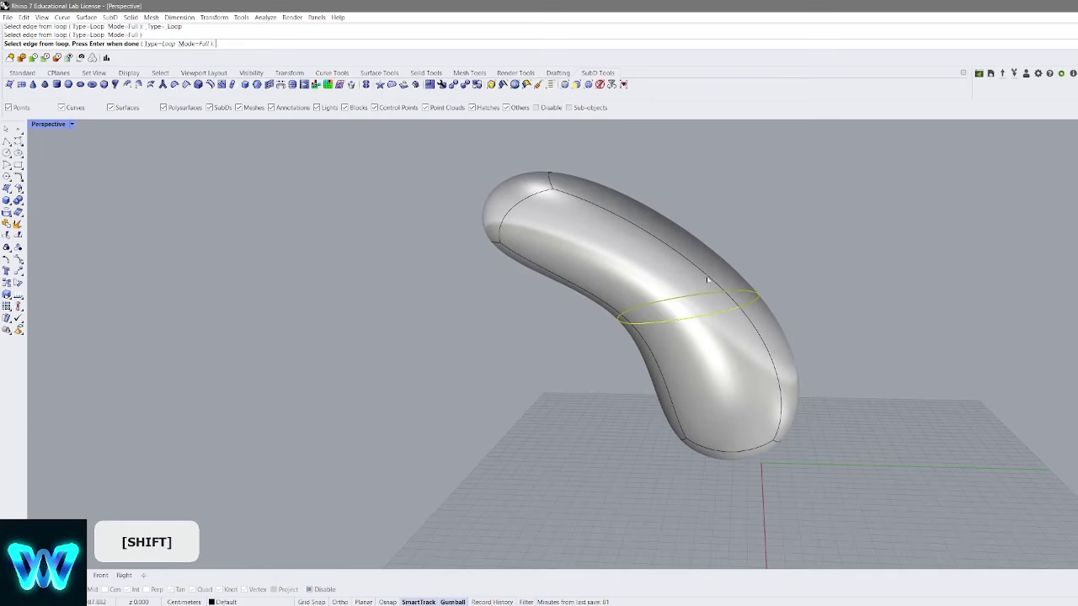
{"action": "right_click", "coordinate": [672, 298]}
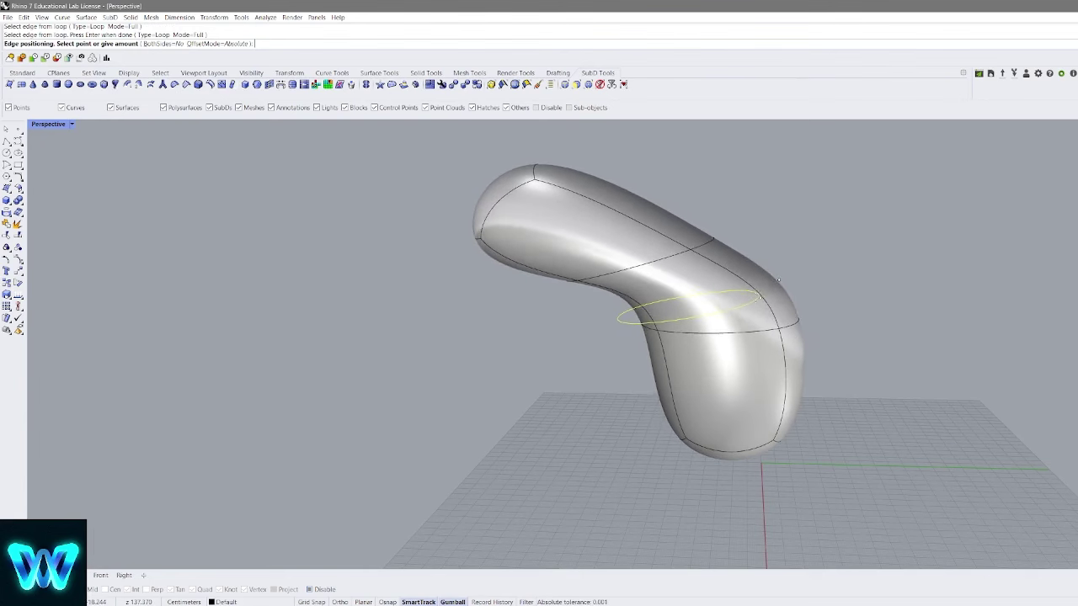
{"action": "left_click", "coordinate": [746, 306]}
Switch the SubD display from smooth to flat and inspect the inserted edge at the bend
{"action": "right_click_drag", "start_coordinate": [746, 306], "coordinate": [609, 205]}
{"action": "scroll", "coordinate": [731, 282], "scroll_direction": "up", "scroll_amount": 4}
{"action": "scroll", "coordinate": [710, 262], "scroll_direction": "down", "scroll_amount": 4}
{"action": "right_click_drag", "start_coordinate": [772, 318], "coordinate": [730, 263]}
{"action": "key", "text": "Tab"}
{"action": "left_click", "coordinate": [729, 262]}
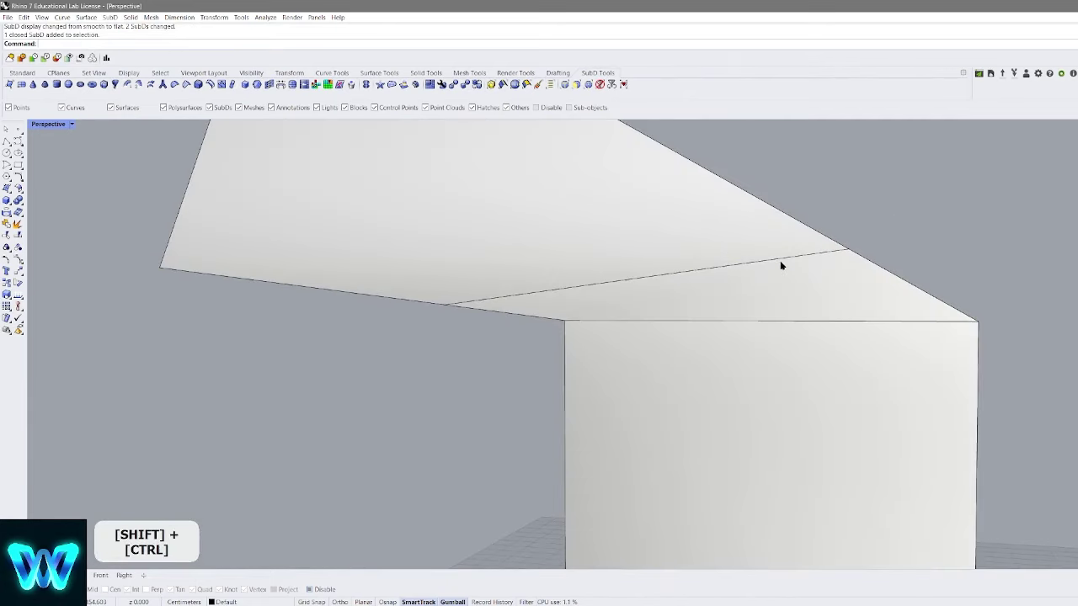
{"action": "scroll", "coordinate": [598, 185], "scroll_direction": "down", "scroll_amount": 4}
{"action": "right_click_drag", "start_coordinate": [598, 185], "coordinate": [571, 207]}
{"action": "left_click", "coordinate": [581, 203]}
{"action": "right_click_drag", "start_coordinate": [772, 216], "coordinate": [739, 217]}
Undo the edge loop inserted above the bend
{"action": "key", "text": "ctrl+z"}
{"action": "key", "text": "ctrl+z"}
{"action": "right_click_drag", "start_coordinate": [797, 248], "coordinate": [229, 124]}
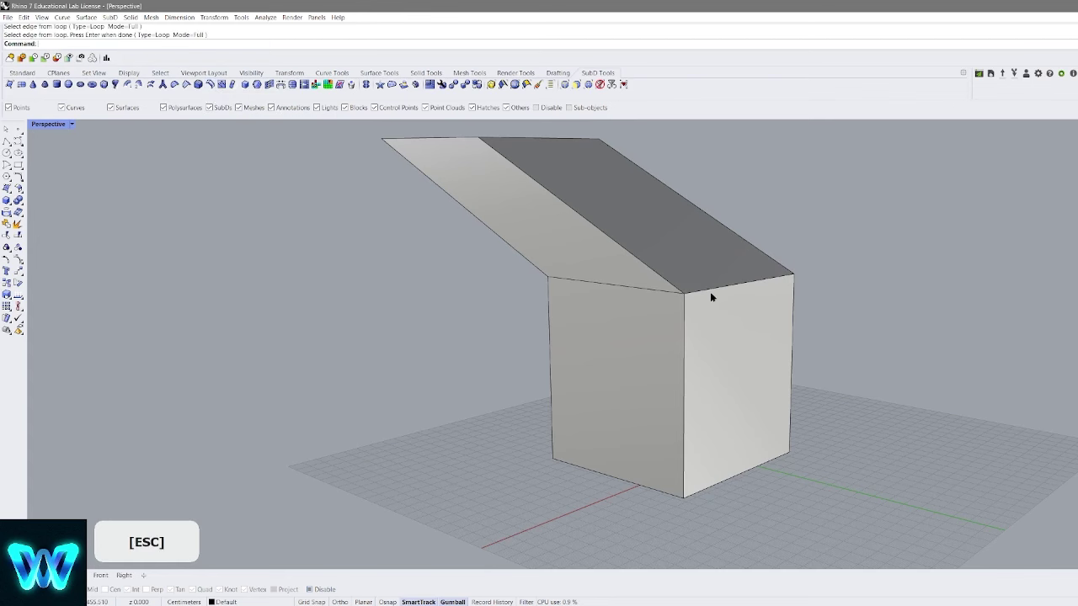
{"action": "right_click_drag", "start_coordinate": [710, 291], "coordinate": [747, 291]}
{"action": "right_click_drag", "start_coordinate": [747, 292], "coordinate": [664, 284], "text": "shift"}
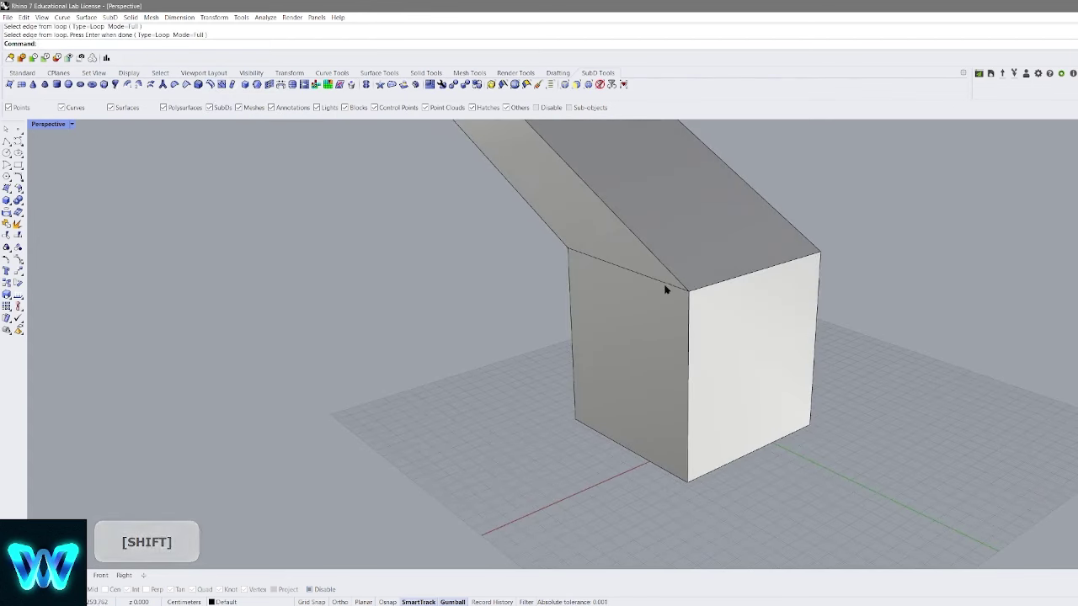
Select the edge loop around the top of the lower block, and clear the selection
{"action": "key", "text": "ctrl+shift"}
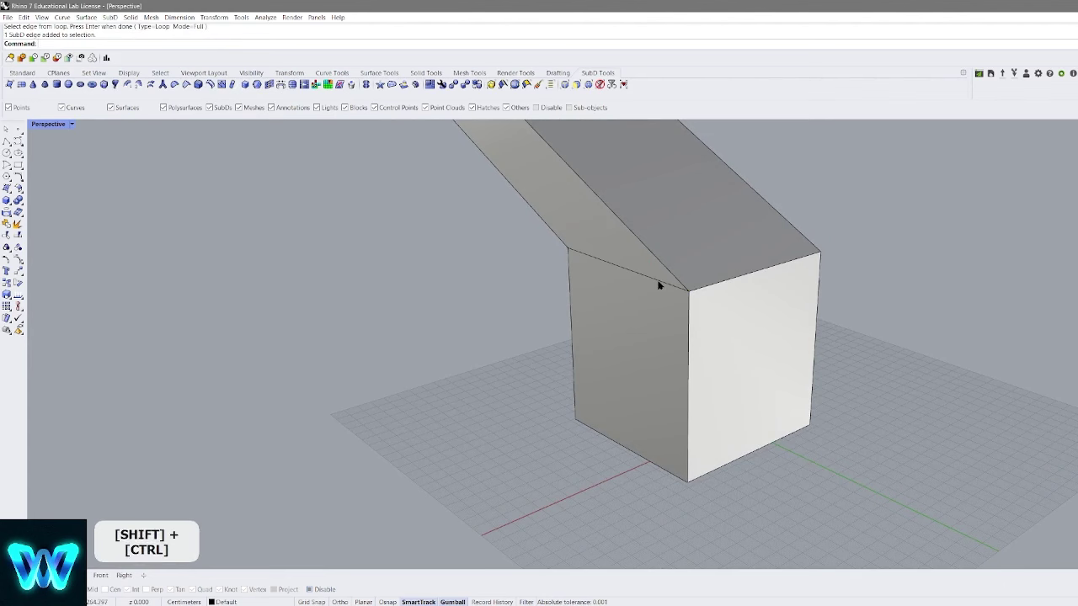
{"action": "right_click_drag", "start_coordinate": [660, 284], "coordinate": [735, 288]}
{"action": "left_click", "coordinate": [682, 332], "text": "ctrl+shift"}
{"action": "left_click", "coordinate": [756, 327], "text": "ctrl"}
{"action": "left_click", "coordinate": [907, 238]}
{"action": "right_click_drag", "start_coordinate": [773, 335], "coordinate": [744, 270]}
Select the full ring of four side faces around the lower block, and clear the selection
{"action": "left_click", "coordinate": [632, 338], "text": "ctrl+shift"}
{"action": "left_click", "coordinate": [661, 335], "text": "ctrl"}
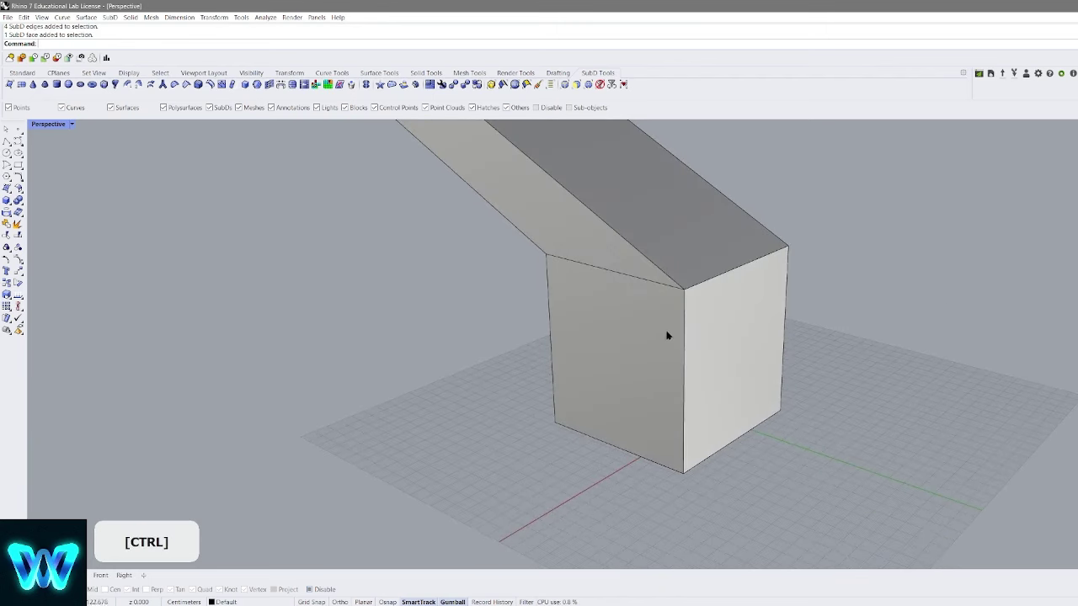
{"action": "left_click", "coordinate": [657, 334], "text": "ctrl+shift"}
{"action": "double_click", "coordinate": [735, 316], "text": "ctrl+shift"}
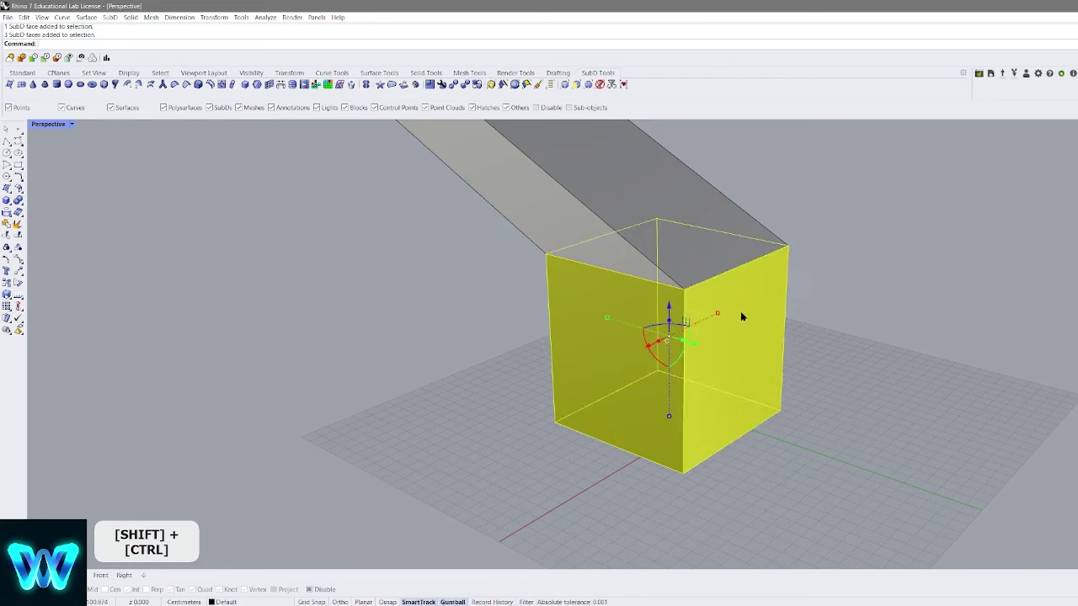
{"action": "right_click_drag", "start_coordinate": [741, 312], "coordinate": [614, 381]}
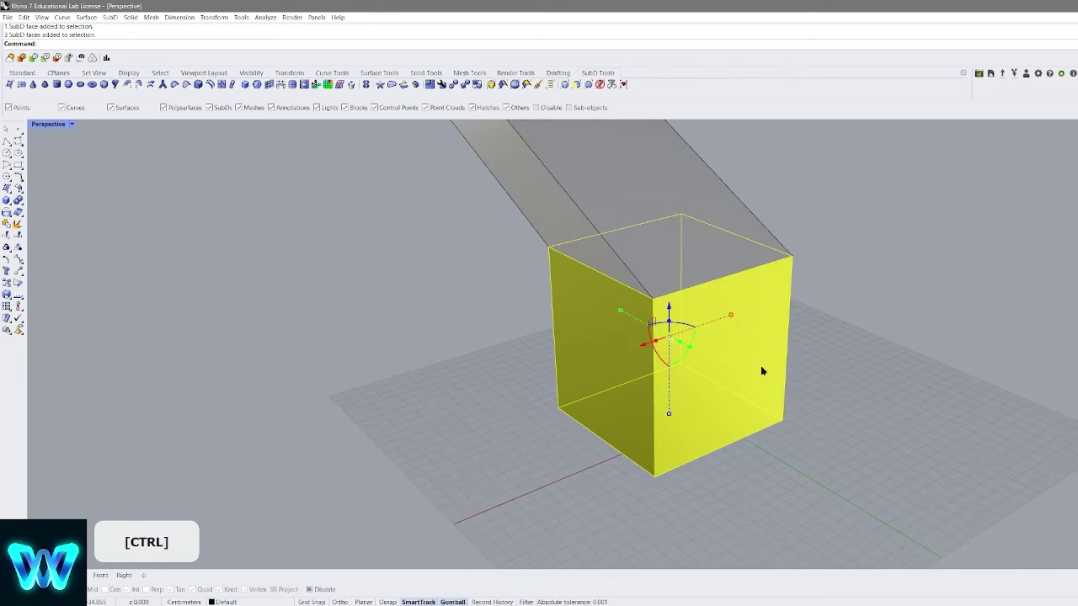
{"action": "right_click_drag", "start_coordinate": [762, 371], "coordinate": [747, 304]}
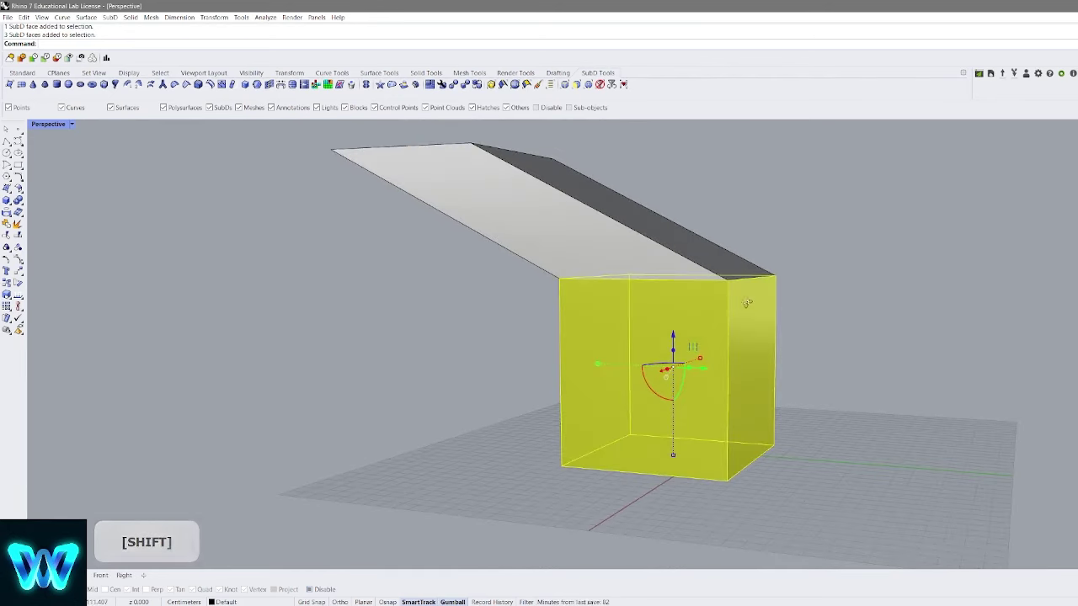
{"action": "left_click", "coordinate": [854, 252]}
Move the top face back over the base and upward to reduce the lean, and insert two edge loops across the upper block
{"action": "right_click_drag", "start_coordinate": [842, 253], "coordinate": [713, 346]}
{"action": "scroll", "coordinate": [670, 296], "scroll_direction": "up", "scroll_amount": 2}
{"action": "scroll", "coordinate": [712, 346], "scroll_direction": "down", "scroll_amount": 4}
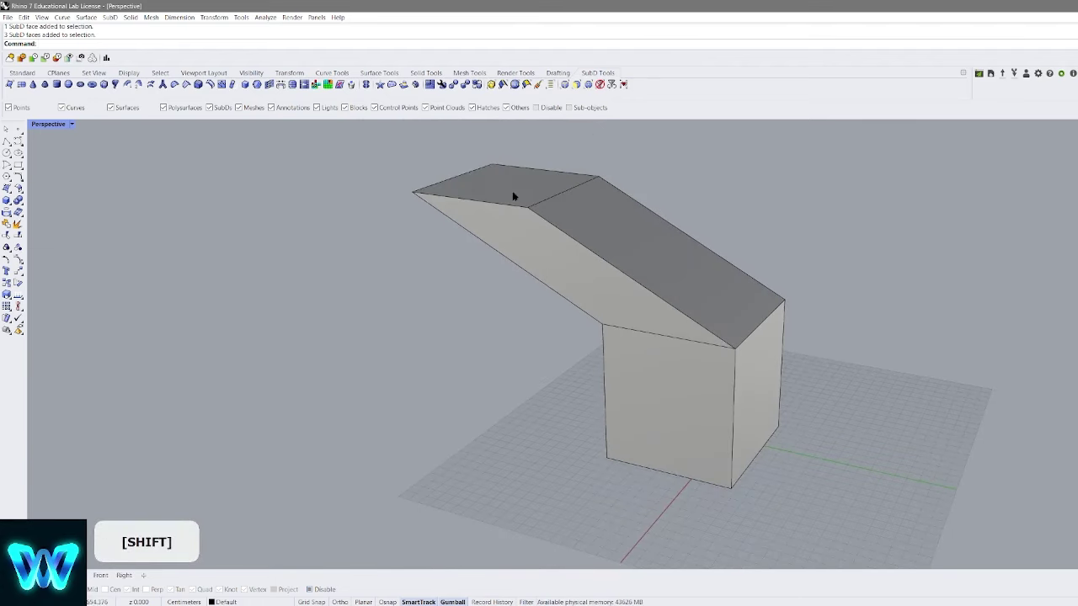
{"action": "right_click_drag", "start_coordinate": [549, 198], "coordinate": [591, 208]}
{"action": "left_click_drag", "start_coordinate": [554, 209], "coordinate": [706, 130]}
{"action": "right_click_drag", "start_coordinate": [716, 211], "coordinate": [704, 268]}
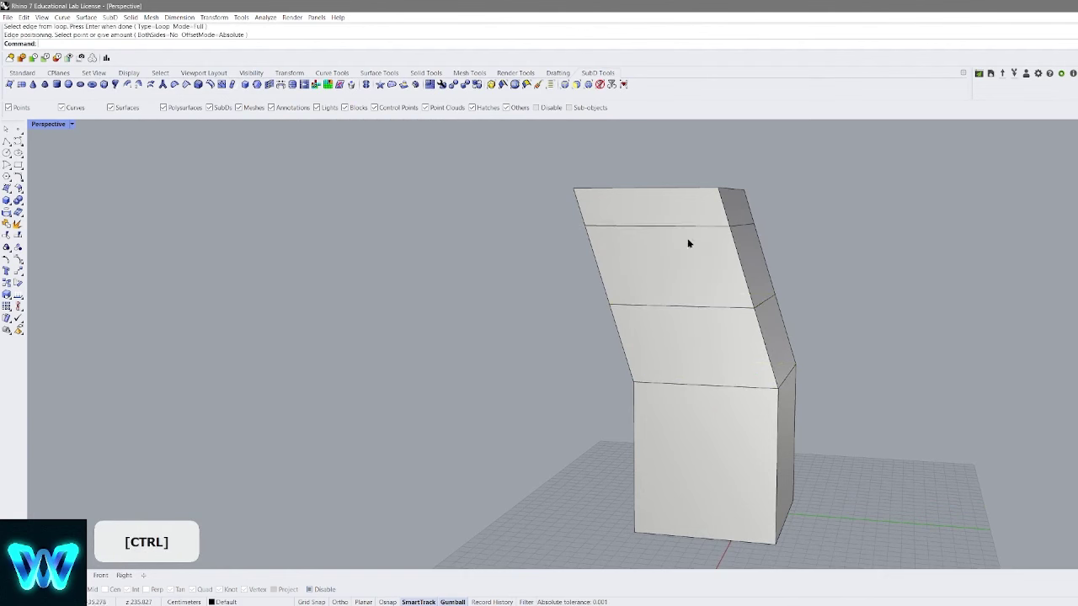
{"action": "right_click_drag", "start_coordinate": [815, 288], "coordinate": [659, 373]}
{"action": "right_click_drag", "start_coordinate": [710, 300], "coordinate": [736, 248]}
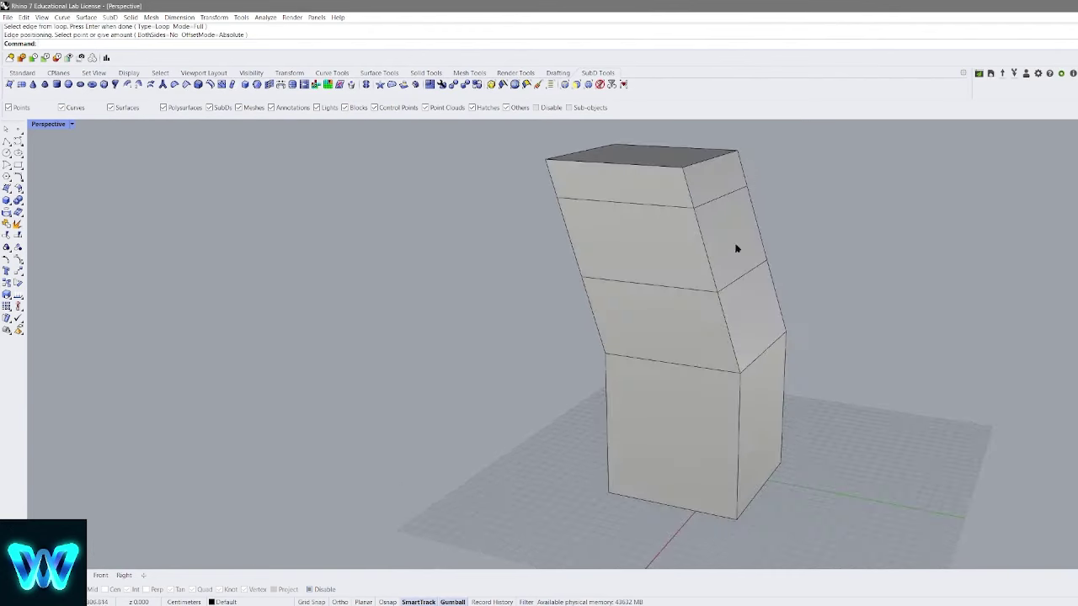
Select the ring of parallel edges around the column and insert a lengthwise edge loop that divides them
{"action": "left_click", "coordinate": [664, 219], "text": "shift"}
{"action": "left_click", "coordinate": [882, 203]}
{"action": "right_click_drag", "start_coordinate": [562, 134], "coordinate": [514, 86]}
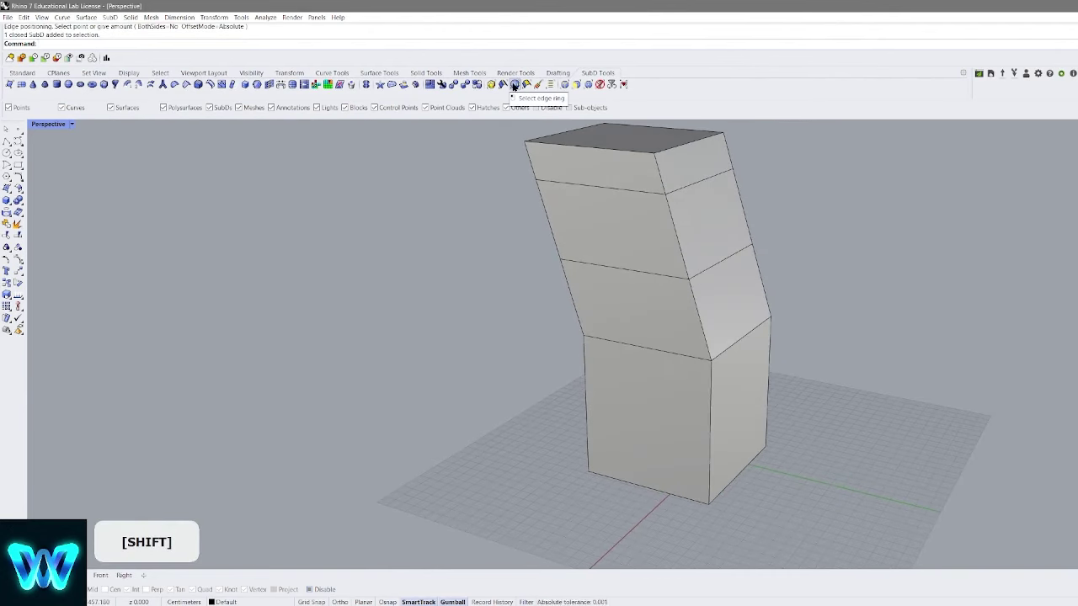
{"action": "left_click", "coordinate": [645, 195]}
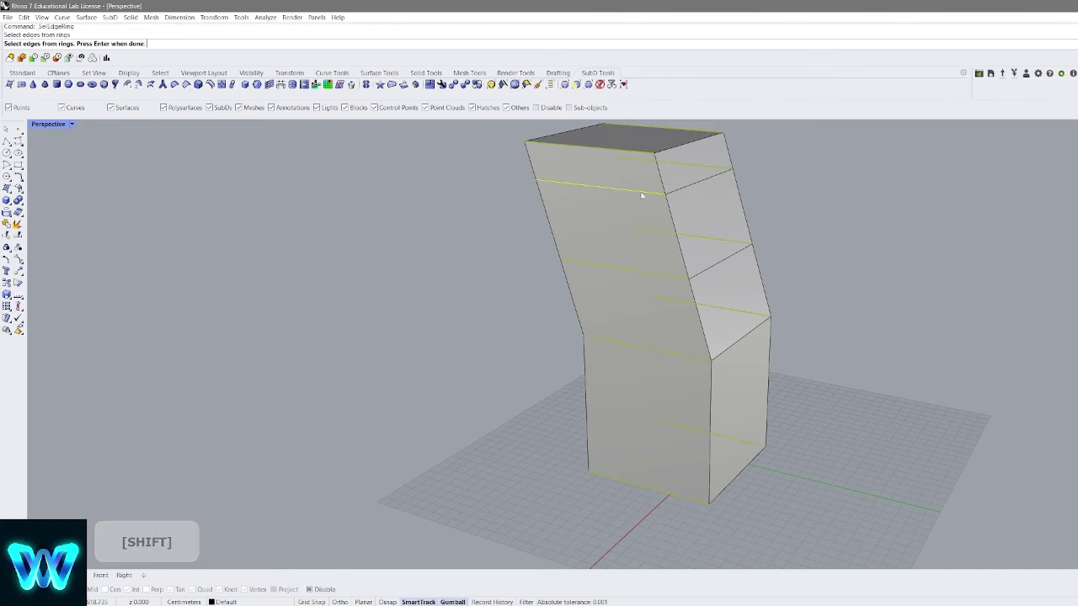
{"action": "right_click_drag", "start_coordinate": [645, 196], "coordinate": [687, 261]}
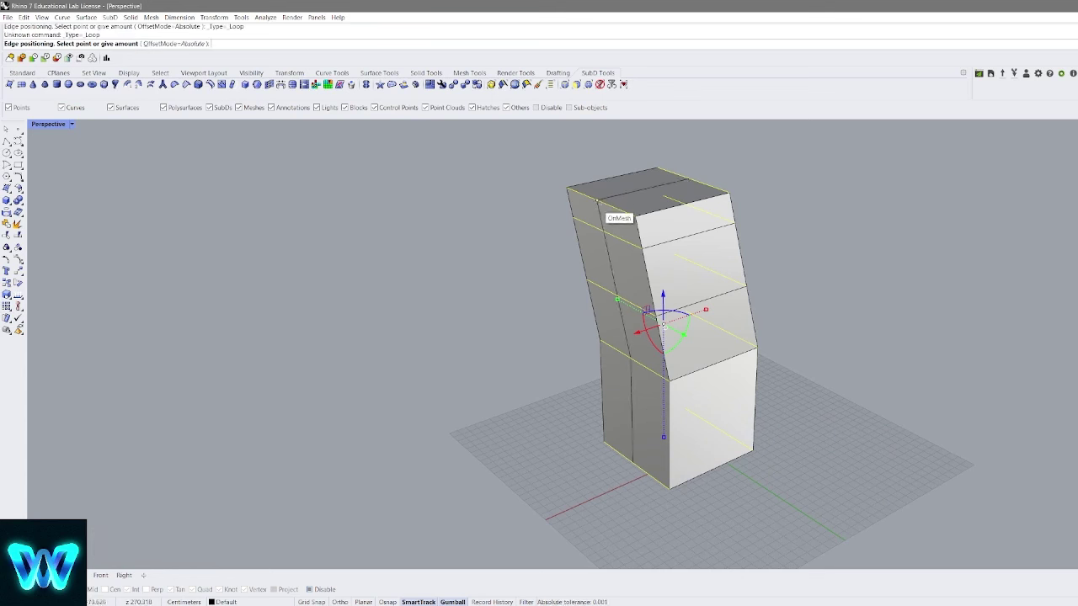
{"action": "left_click", "coordinate": [612, 220]}
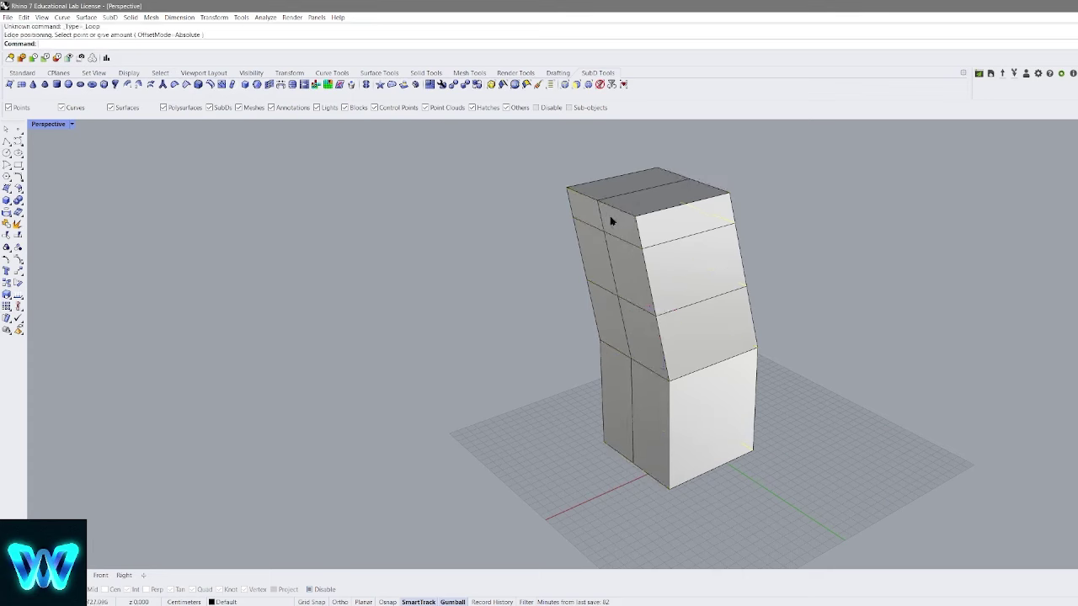
Preview the divided column in smooth display, return to flat display, and undo the lengthwise edge
{"action": "right_click_drag", "start_coordinate": [613, 221], "coordinate": [547, 166]}
{"action": "key", "text": "Tab"}
{"action": "key", "text": "Tab"}
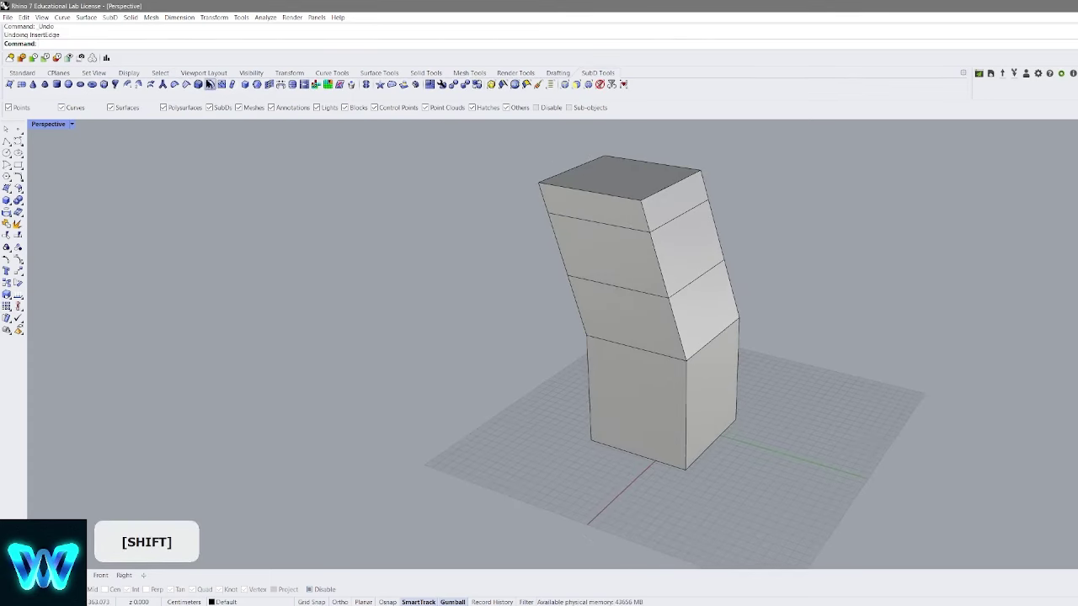
Switch the Insert Edge mode to Range and back to Full, and leave the command
{"action": "left_click", "coordinate": [86, 43]}
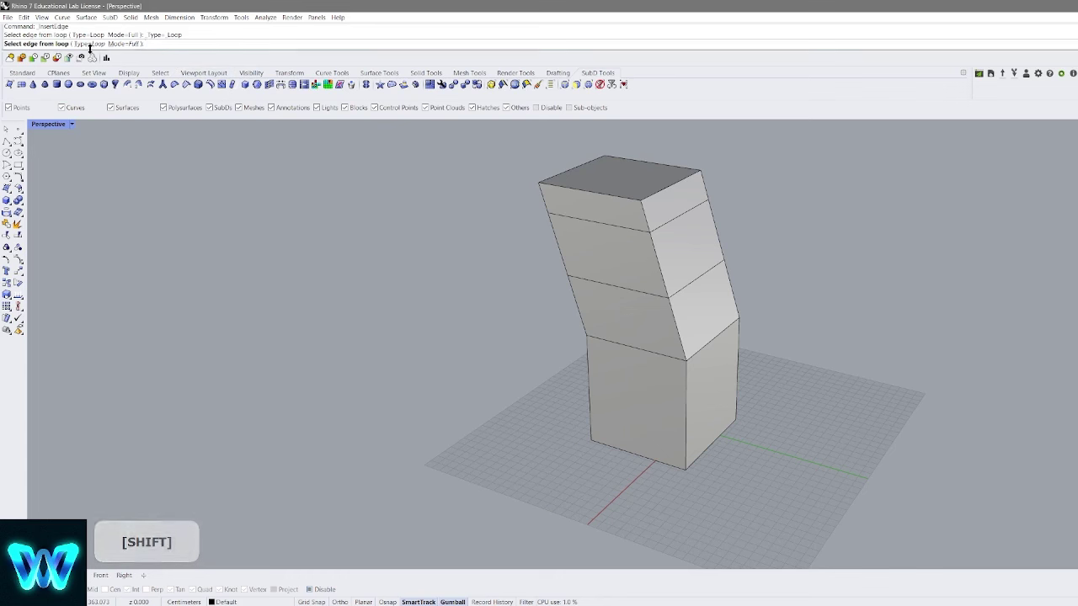
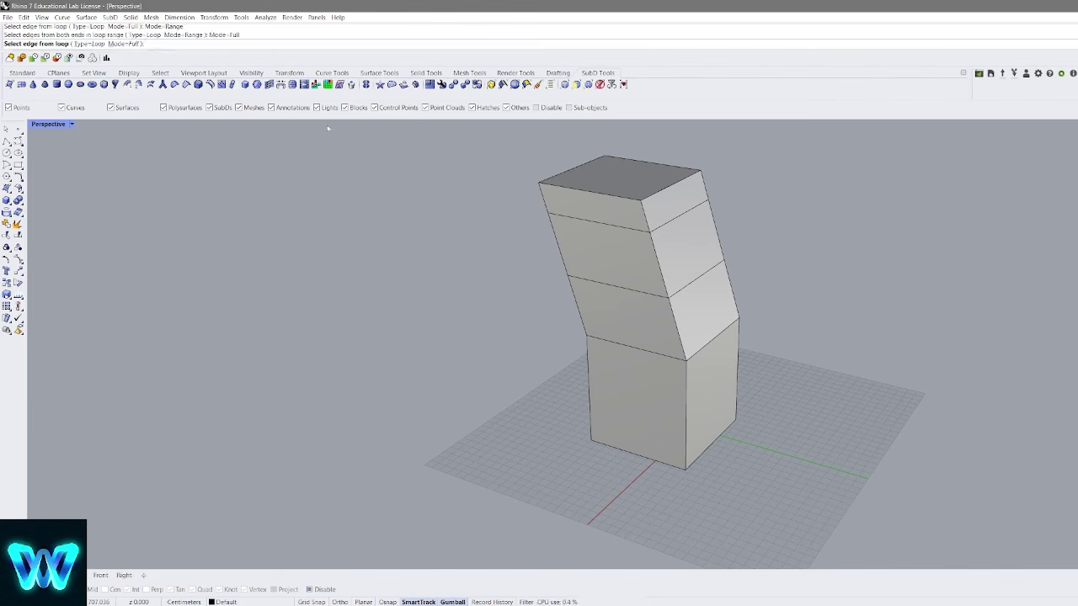
{"action": "key", "text": "Escape"}
Delete the bent SubD column
{"action": "scroll", "coordinate": [640, 219], "scroll_direction": "down", "scroll_amount": 3}
{"action": "right_click_drag", "start_coordinate": [640, 219], "coordinate": [668, 260]}
{"action": "scroll", "coordinate": [624, 254], "scroll_direction": "up", "scroll_amount": 2}
{"action": "right_click_drag", "start_coordinate": [608, 230], "coordinate": [541, 202], "text": "shift"}
{"action": "left_click", "coordinate": [593, 242], "text": "shift"}
{"action": "key", "text": "Delete"}
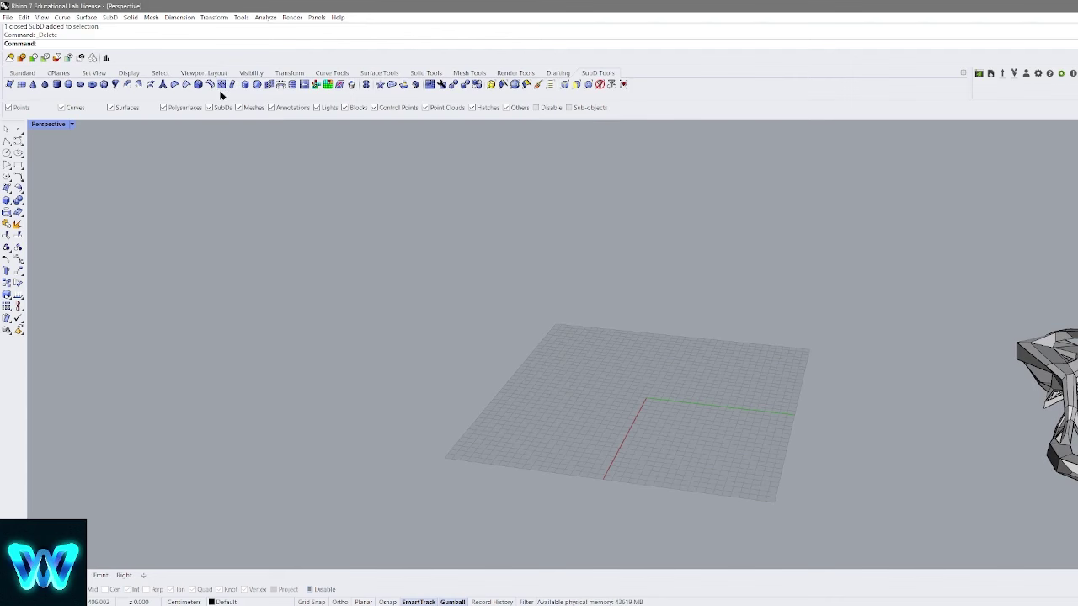
Create a single four-sided SubD face on the grid by placing its four corner points
{"action": "right_click_drag", "start_coordinate": [650, 324], "coordinate": [632, 293], "text": "shift"}
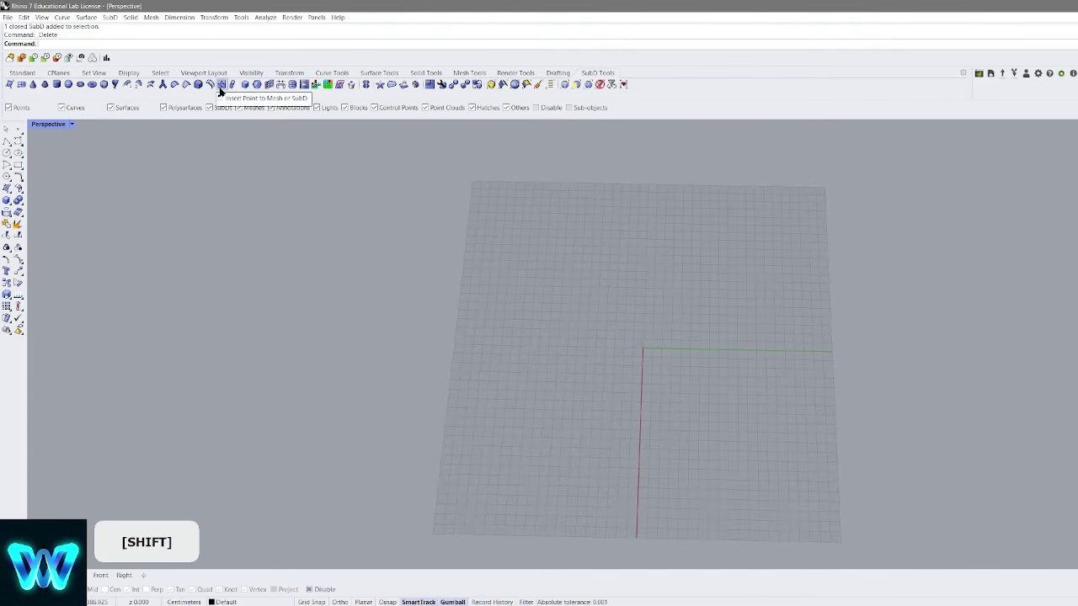
{"action": "right_click_drag", "start_coordinate": [528, 251], "coordinate": [446, 206], "text": "shift"}
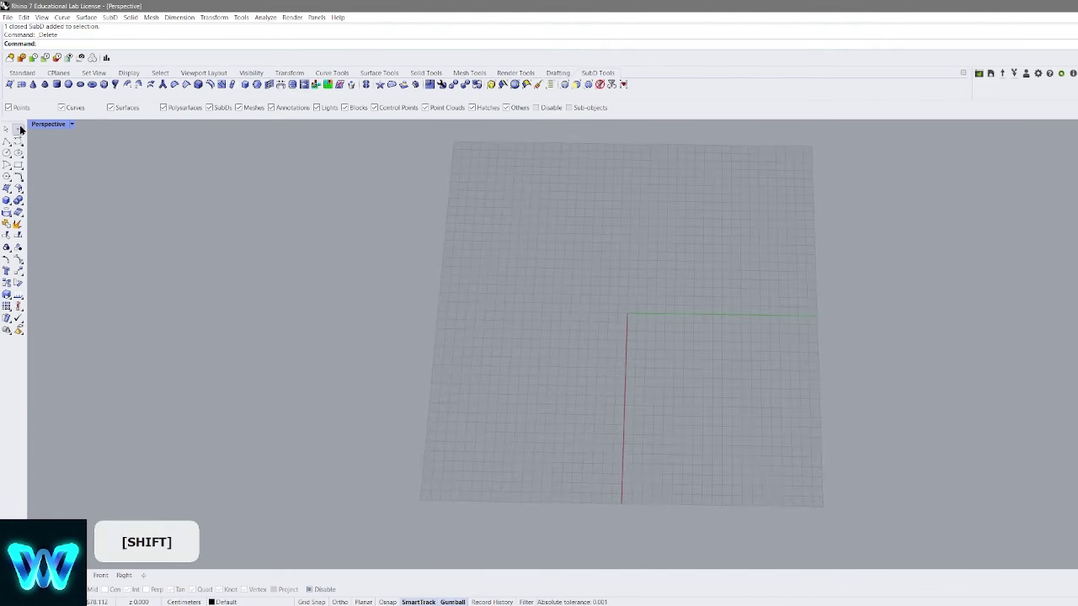
{"action": "left_click", "coordinate": [11, 88]}
{"action": "left_click", "coordinate": [523, 211]}
{"action": "left_click", "coordinate": [453, 298]}
{"action": "left_click", "coordinate": [603, 334]}
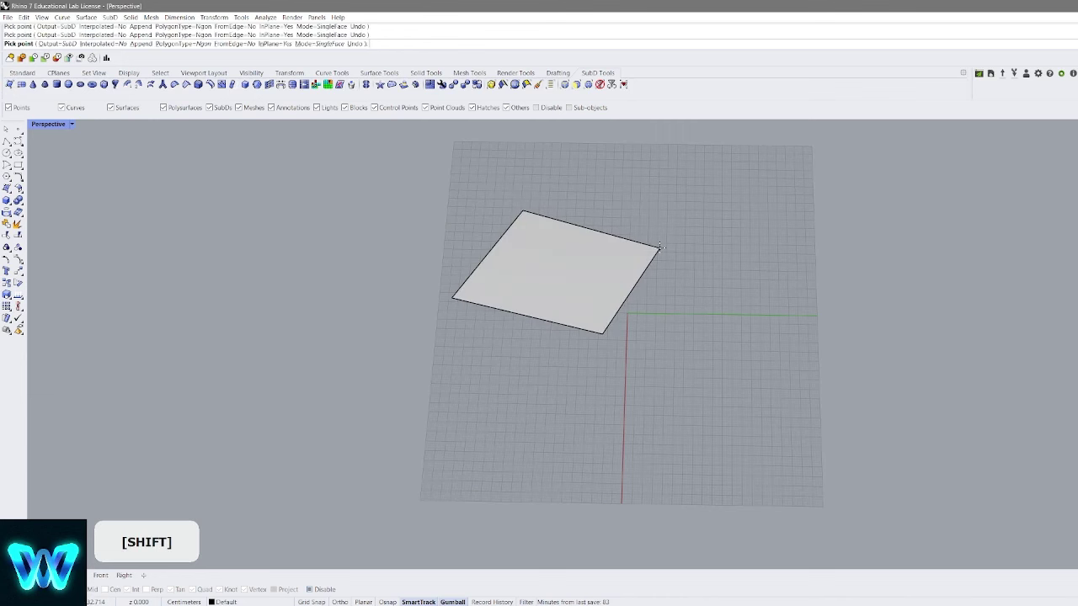
{"action": "left_click", "coordinate": [660, 249]}
{"action": "right_click", "coordinate": [646, 288]}
Extrude the edge of the face nearest the grid origin outward twice to form a strip of three faces
{"action": "left_click", "coordinate": [641, 278], "text": "ctrl+shift"}
{"action": "mouse_move", "coordinate": [688, 305]}
{"action": "right_mouse_down"}
{"action": "mouse_move", "coordinate": [698, 288]}
{"action": "mouse_move", "coordinate": [708, 314]}
{"action": "right_mouse_up"}
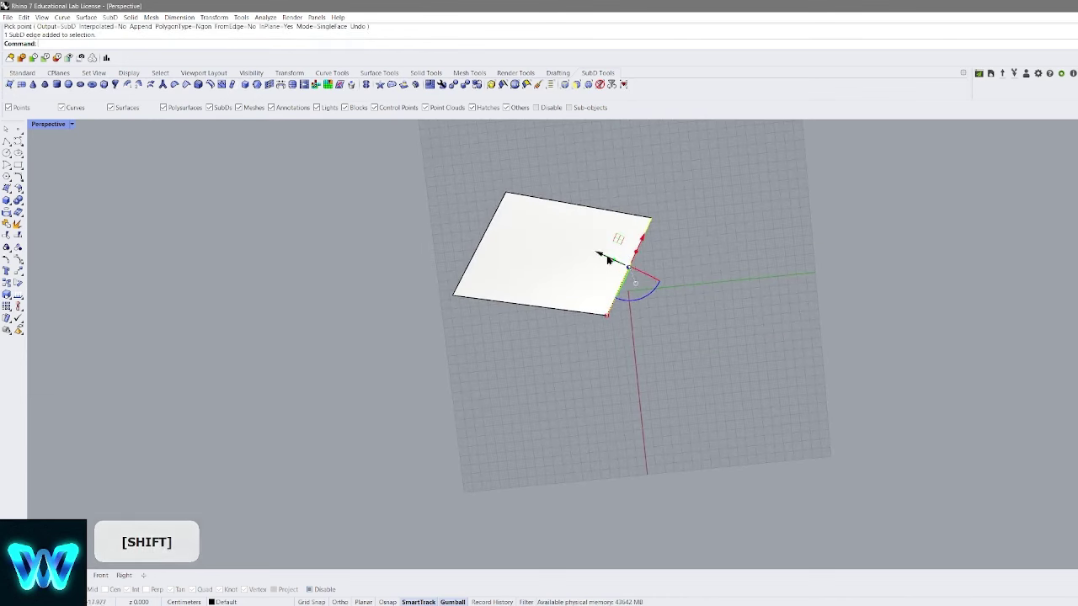
{"action": "left_click_drag", "start_coordinate": [614, 262], "coordinate": [825, 360]}
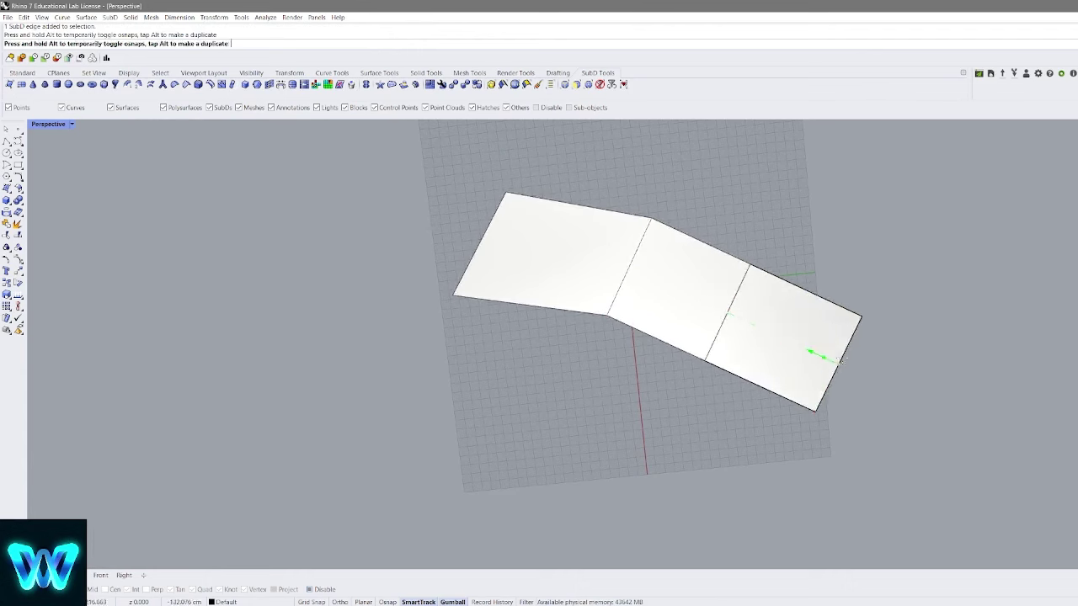
{"action": "left_click", "coordinate": [742, 246]}
{"action": "right_click_drag", "start_coordinate": [743, 246], "coordinate": [666, 271], "text": "shift"}
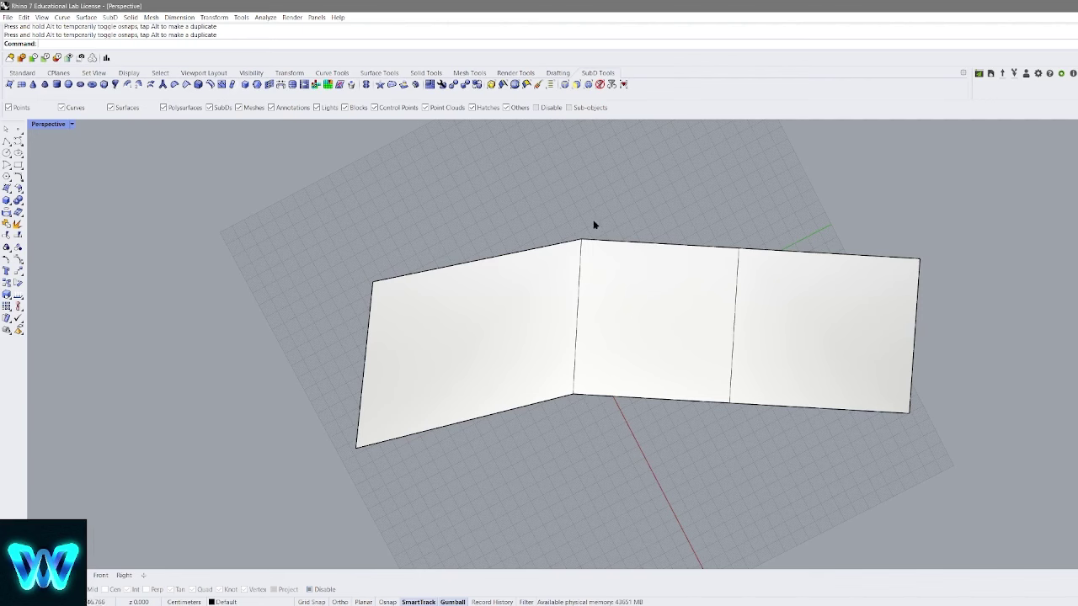
Begin inserting points on the three-face SubD strip, toggle object snaps off and on, and leave them enabled
{"action": "left_click", "coordinate": [697, 333]}
{"action": "right_click_drag", "start_coordinate": [697, 334], "coordinate": [658, 245]}
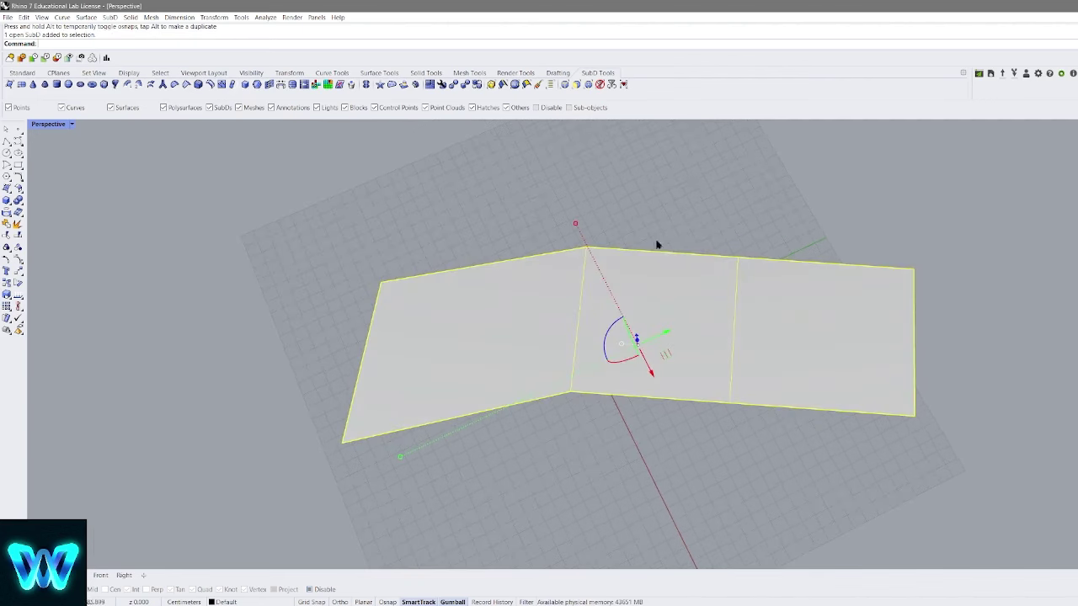
{"action": "left_click", "coordinate": [220, 85]}
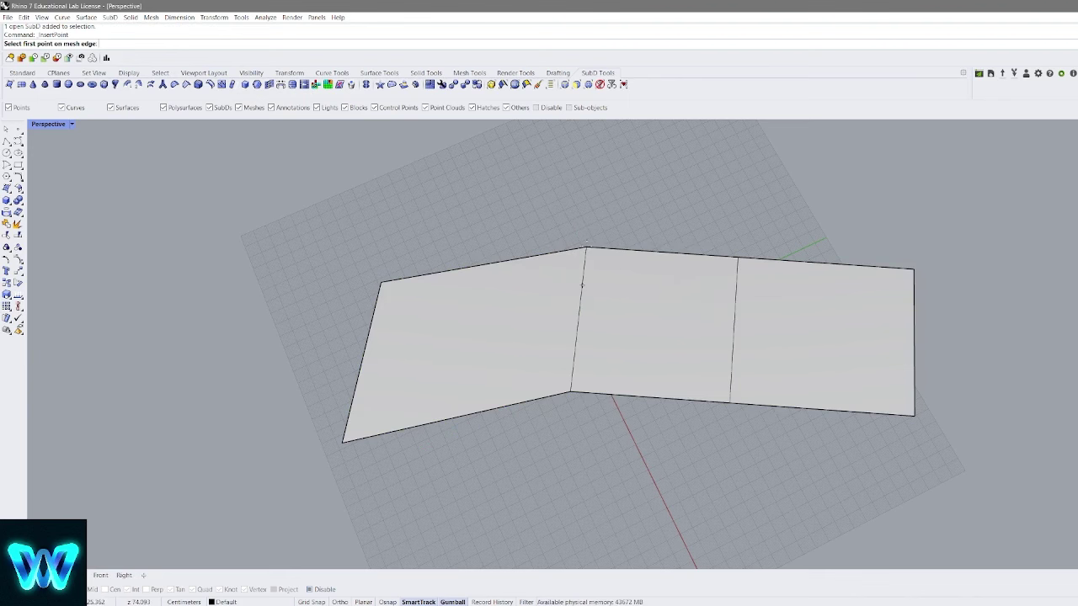
{"action": "scroll", "coordinate": [716, 256], "scroll_direction": "up", "scroll_amount": 3}
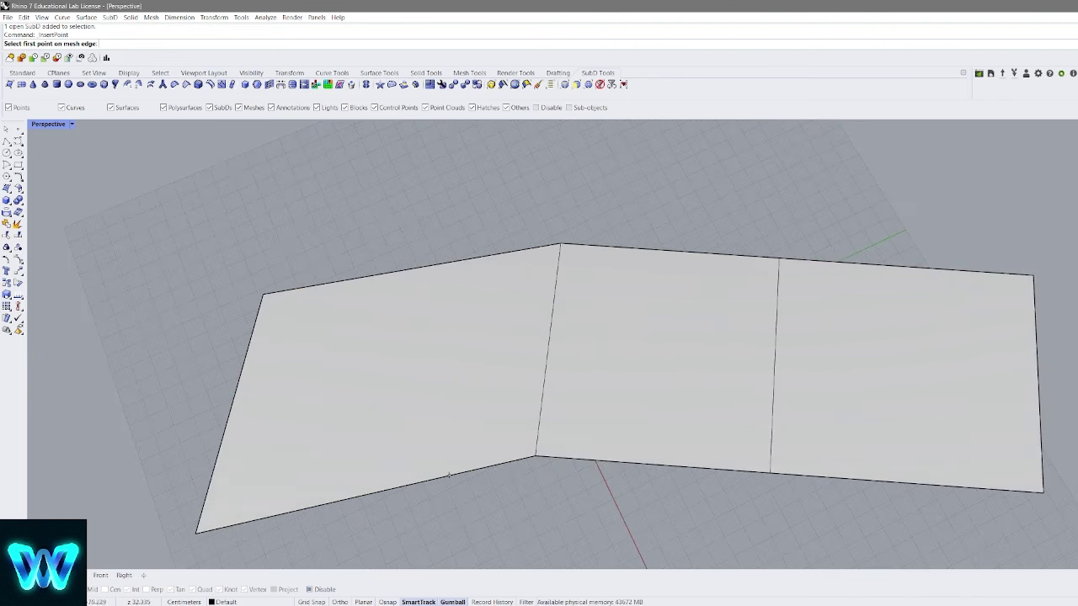
{"action": "left_click", "coordinate": [310, 589]}
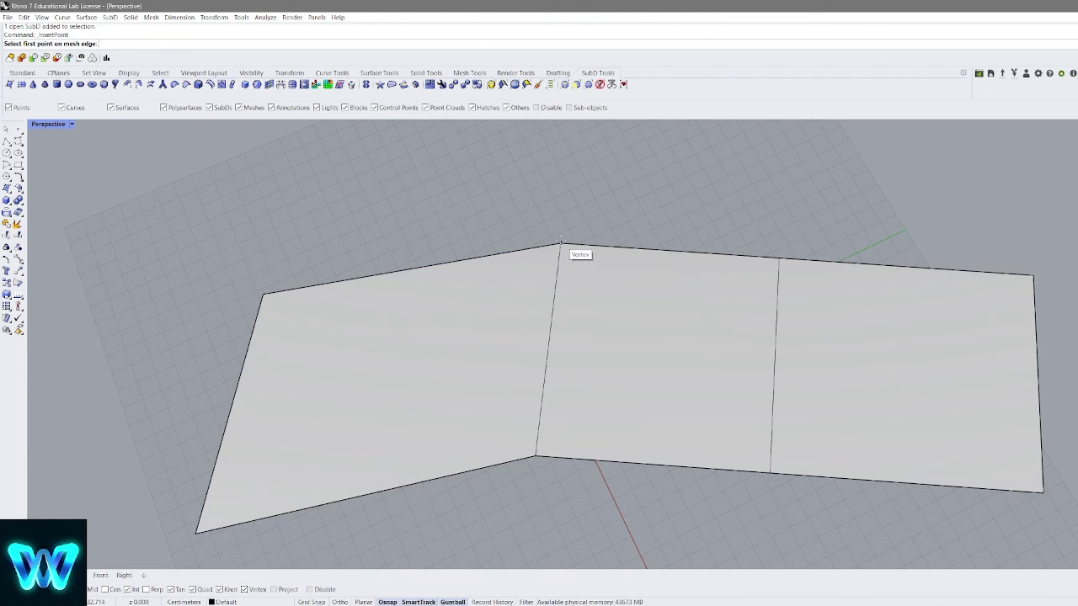
{"action": "left_click", "coordinate": [312, 590]}
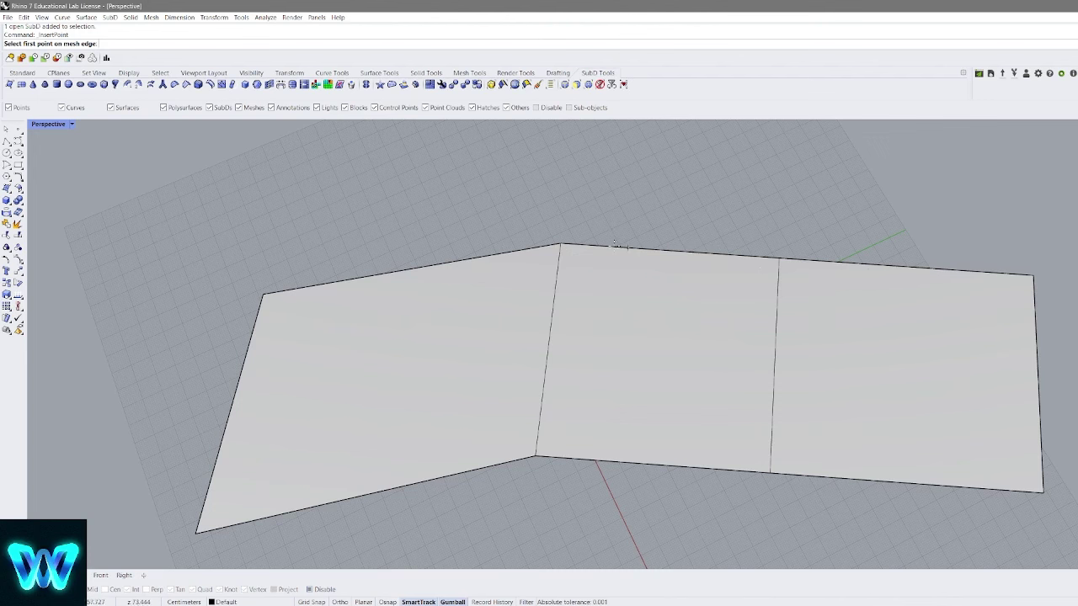
{"action": "key", "text": "alt"}
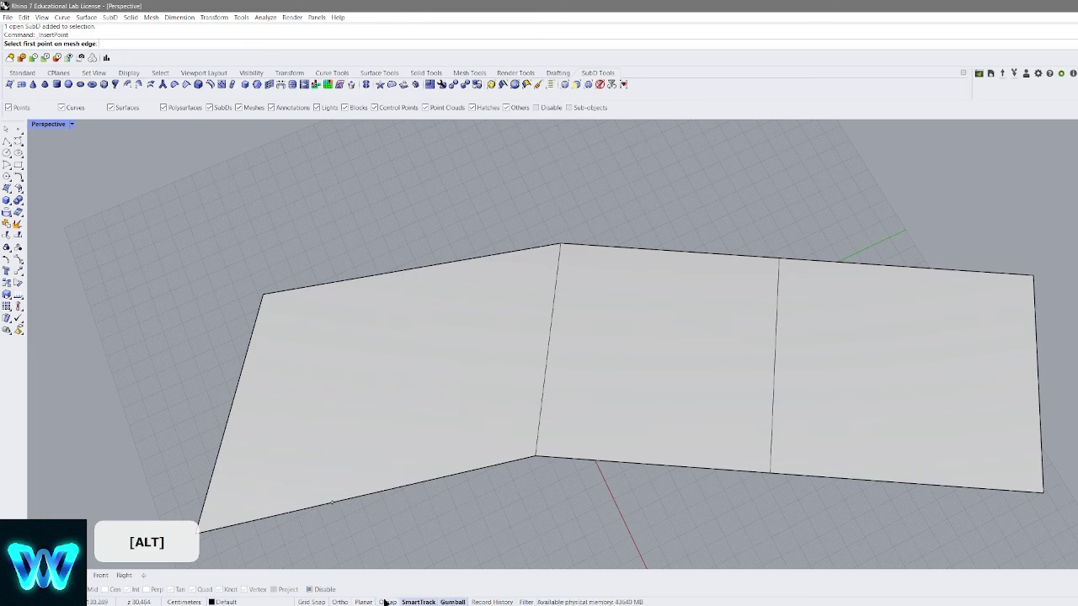
{"action": "key", "text": "alt"}
{"action": "left_click", "coordinate": [311, 590]}
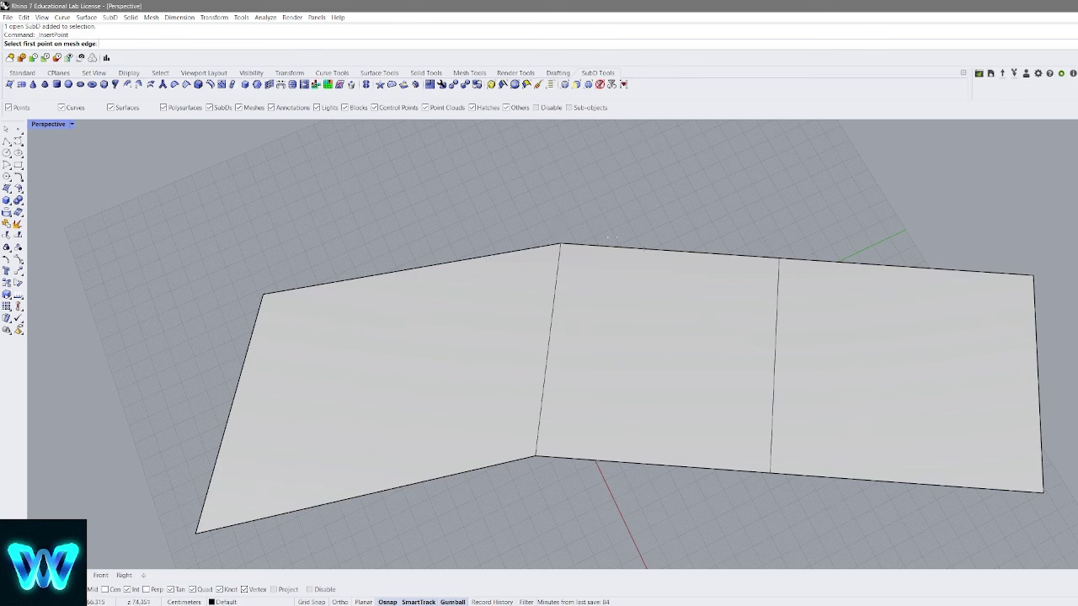
Insert a diagonal edge across the middle face from its shared vertex to a point on the opposite boundary edge
{"action": "left_click", "coordinate": [561, 239]}
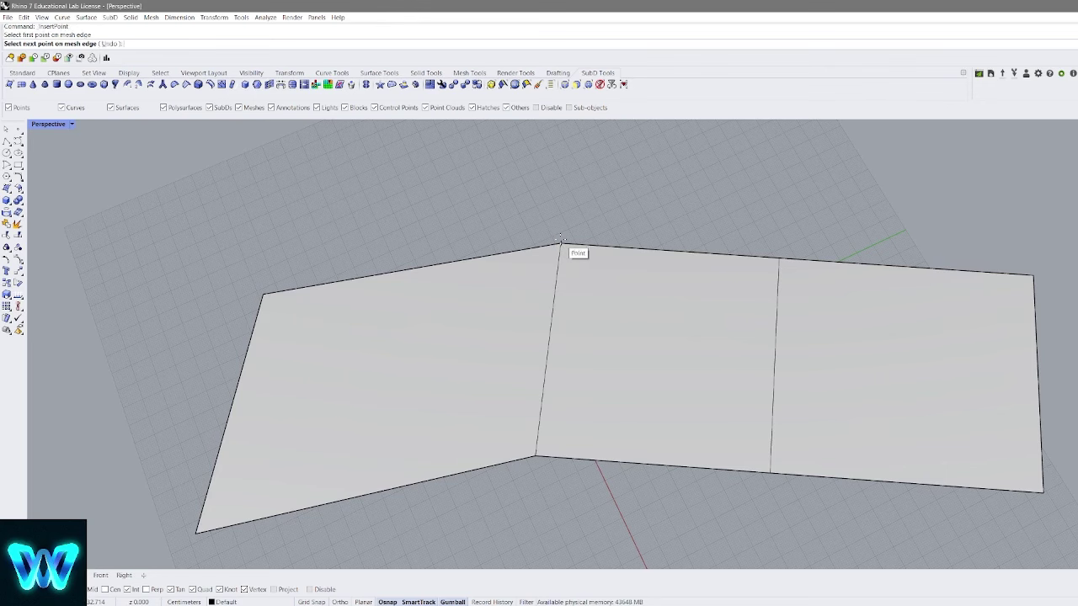
{"action": "left_click", "coordinate": [653, 462]}
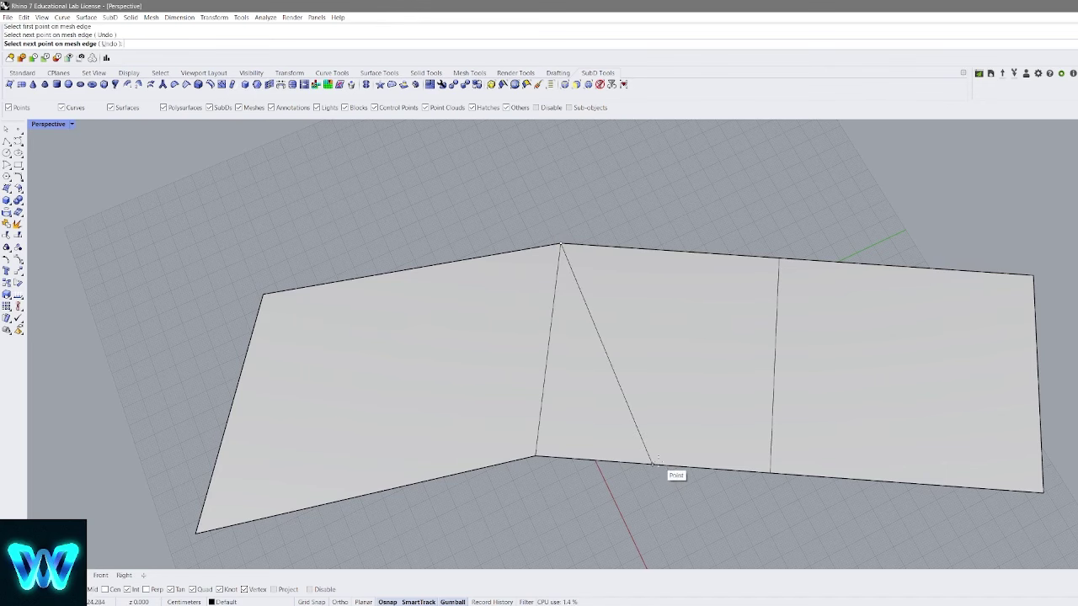
{"action": "right_click", "coordinate": [572, 316]}
{"action": "right_click_drag", "start_coordinate": [573, 305], "coordinate": [705, 289]}
{"action": "key", "text": "Tab"}
{"action": "key", "text": "Tab"}
Extrude the short boundary edge beside the inserted diagonal outward and toggle the SubD display to compare shapes
{"action": "scroll", "coordinate": [705, 289], "scroll_direction": "down", "scroll_amount": 5}
{"action": "right_click_drag", "start_coordinate": [700, 333], "coordinate": [662, 337]}
{"action": "left_click", "coordinate": [662, 335], "text": "ctrl+shift"}
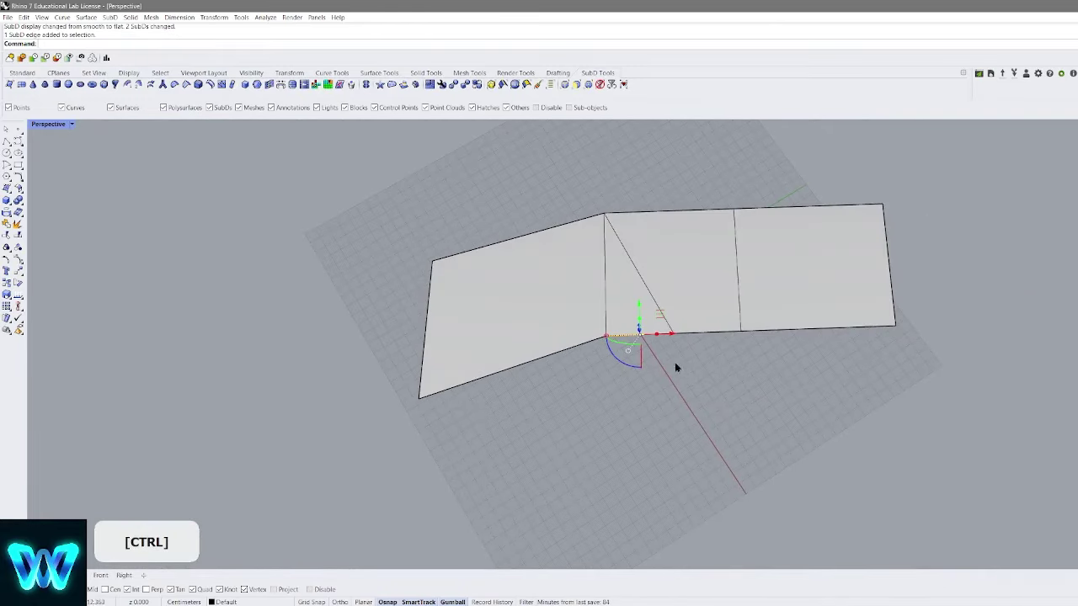
{"action": "left_click_drag", "start_coordinate": [640, 319], "coordinate": [643, 435]}
{"action": "left_click", "coordinate": [731, 376]}
{"action": "right_click_drag", "start_coordinate": [731, 376], "coordinate": [640, 318], "text": "shift"}
{"action": "key", "text": "Tab"}
{"action": "key", "text": "Tab"}
Extrude the opposite boundary edge of the middle face outward and switch the SubDs to smooth display
{"action": "left_click", "coordinate": [811, 302], "text": "ctrl+shift"}
{"action": "right_click_drag", "start_coordinate": [811, 303], "coordinate": [833, 331]}
{"action": "left_click_drag", "start_coordinate": [804, 322], "coordinate": [912, 269]}
{"action": "left_click", "coordinate": [981, 338]}
{"action": "right_click_drag", "start_coordinate": [982, 337], "coordinate": [695, 301]}
{"action": "key", "text": "Tab"}
Delete the branched SubD strip from the grid
{"action": "left_click", "coordinate": [696, 301]}
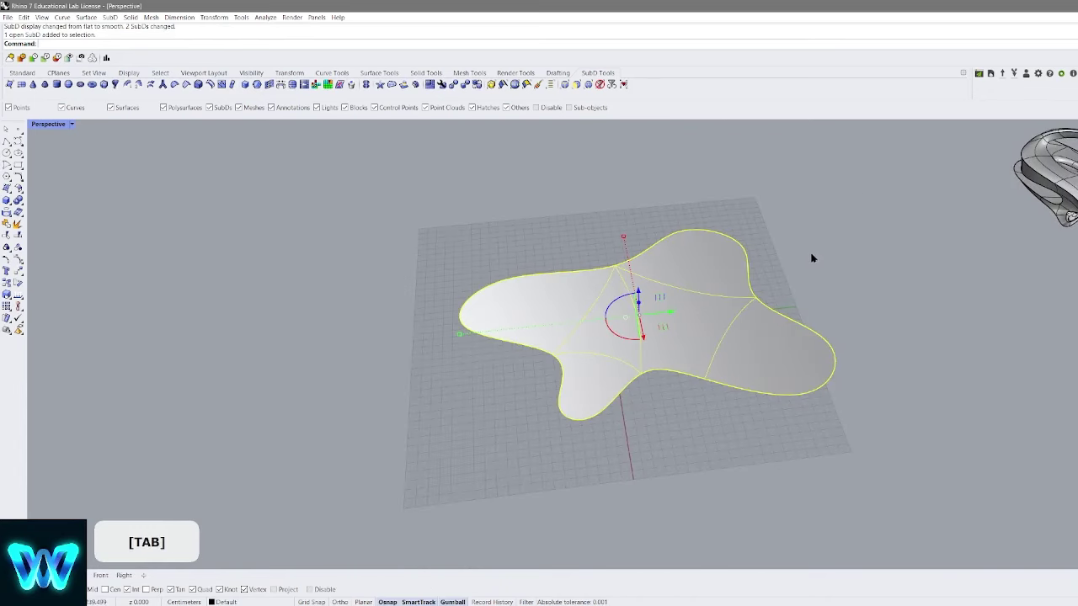
{"action": "right_click_drag", "start_coordinate": [811, 258], "coordinate": [782, 332], "text": "shift"}
{"action": "scroll", "coordinate": [649, 361], "scroll_direction": "up", "scroll_amount": 4}
{"action": "mouse_move", "coordinate": [665, 335]}
{"action": "right_mouse_down"}
{"action": "mouse_move", "coordinate": [645, 359]}
{"action": "mouse_move", "coordinate": [647, 320]}
{"action": "mouse_move", "coordinate": [668, 356]}
{"action": "mouse_move", "coordinate": [678, 307]}
{"action": "mouse_move", "coordinate": [651, 336]}
{"action": "right_mouse_up"}
{"action": "scroll", "coordinate": [667, 329], "scroll_direction": "down", "scroll_amount": 4}
{"action": "key", "text": "Delete"}
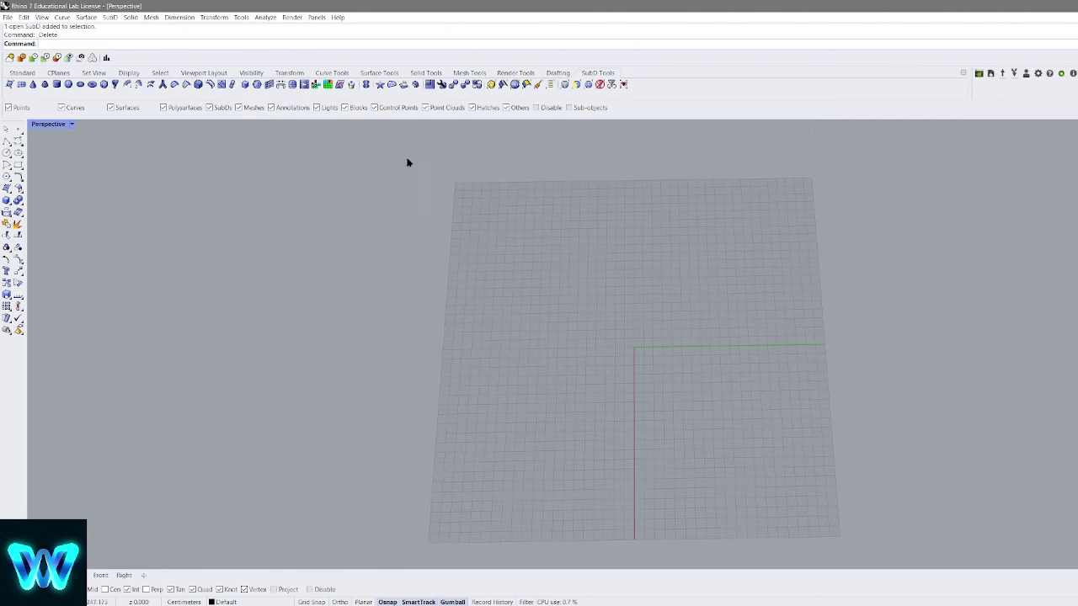
Create a rectangular SubD plane with 3 by 3 faces on the grid
{"action": "left_click", "coordinate": [10, 86]}
{"action": "key", "text": "Escape"}
{"action": "left_click", "coordinate": [22, 85]}
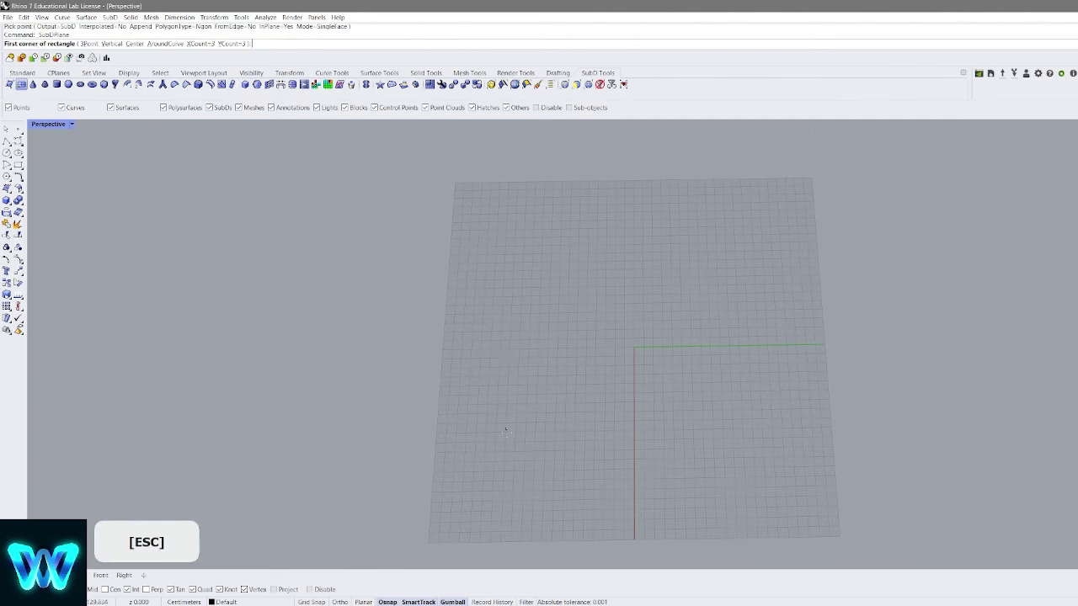
{"action": "left_click", "coordinate": [507, 432]}
{"action": "left_click", "coordinate": [781, 195]}
{"action": "right_click_drag", "start_coordinate": [781, 197], "coordinate": [881, 233]}
Delete the centre face of the SubD plane and switch to flat display
{"action": "left_click", "coordinate": [673, 352], "text": "ctrl+shift"}
{"action": "key", "text": "Delete"}
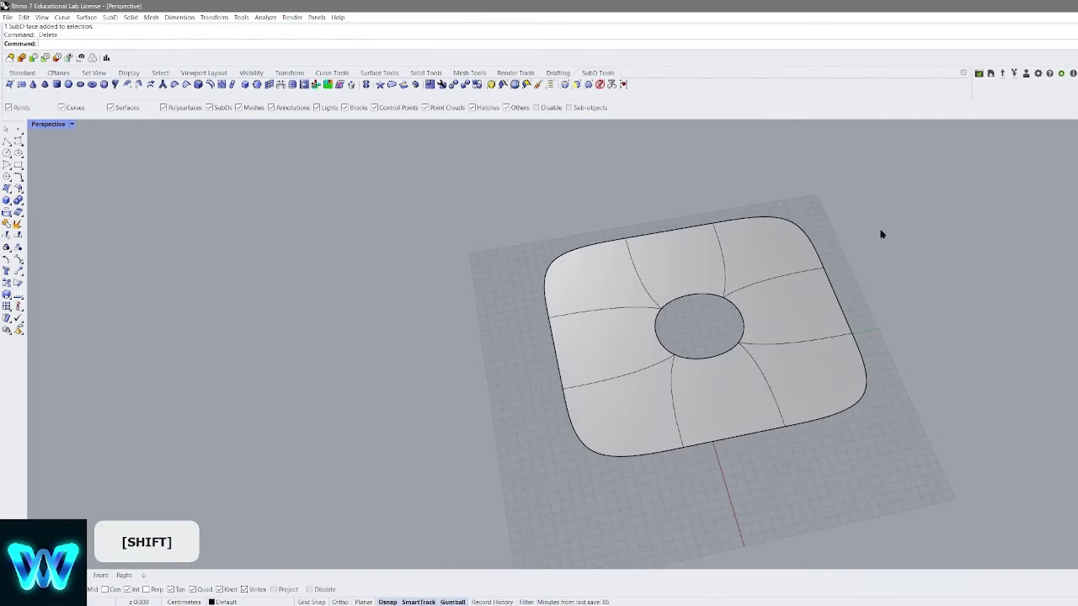
{"action": "scroll", "coordinate": [743, 316], "scroll_direction": "up", "scroll_amount": 4}
{"action": "key", "text": "Tab"}
{"action": "right_click_drag", "start_coordinate": [753, 318], "coordinate": [754, 286]}
{"action": "scroll", "coordinate": [732, 272], "scroll_direction": "up", "scroll_amount": 2}
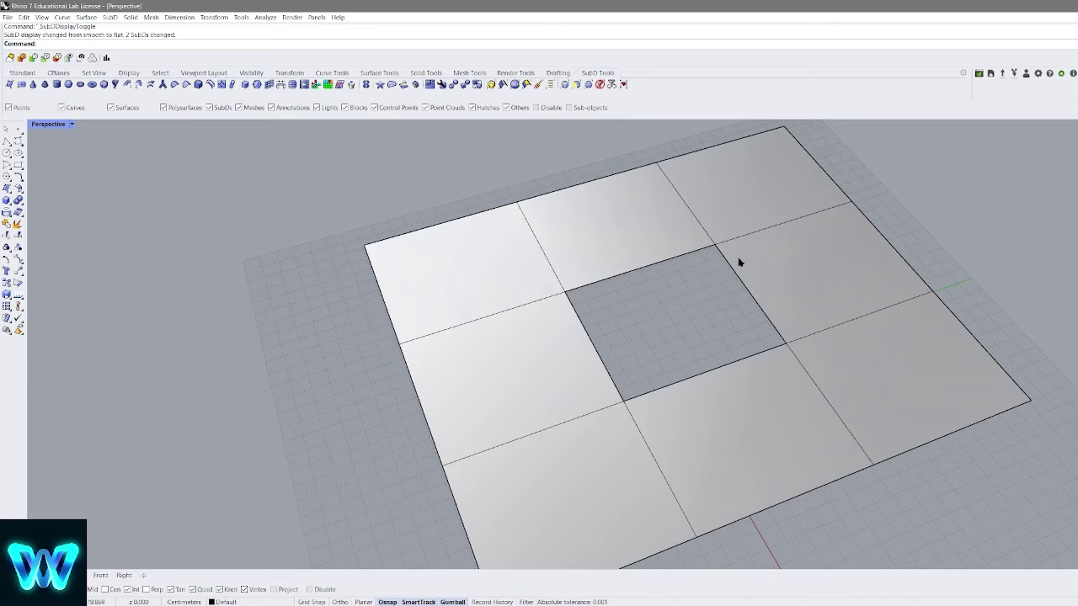
{"action": "right_click_drag", "start_coordinate": [738, 257], "coordinate": [677, 284], "text": "shift"}
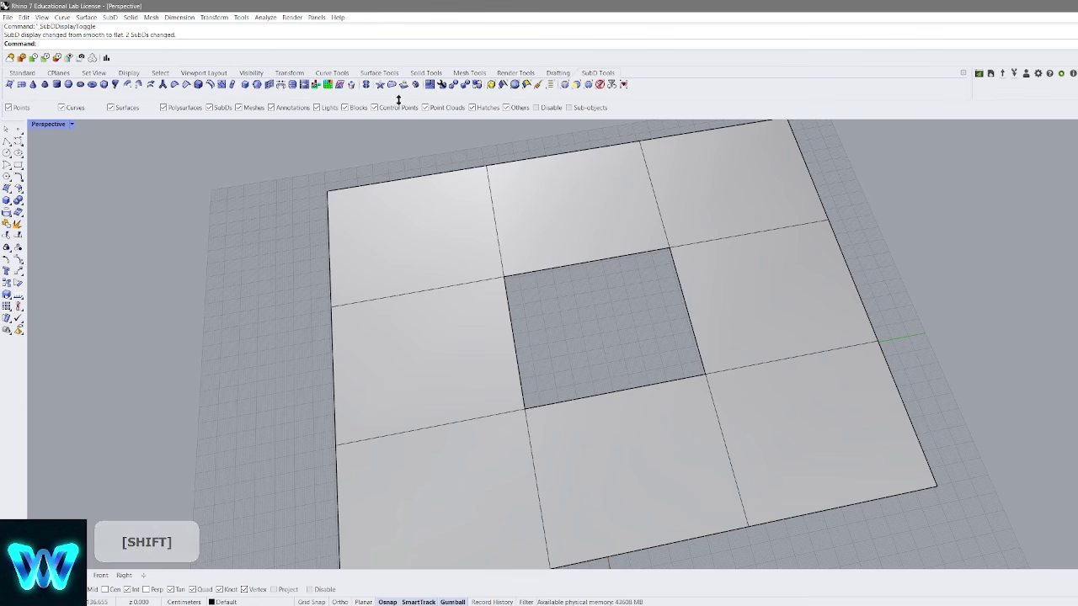
{"action": "right_click_drag", "start_coordinate": [674, 269], "coordinate": [582, 300], "text": "shift"}
Zoom in on the sculptural SubD model and examine its curved faces and openings in smooth display
{"action": "left_click", "coordinate": [857, 213]}
{"action": "middle_click", "coordinate": [861, 212]}
{"action": "left_click", "coordinate": [824, 267]}
{"action": "key", "text": "Tab"}
{"action": "scroll", "coordinate": [713, 311], "scroll_direction": "up", "scroll_amount": 5}
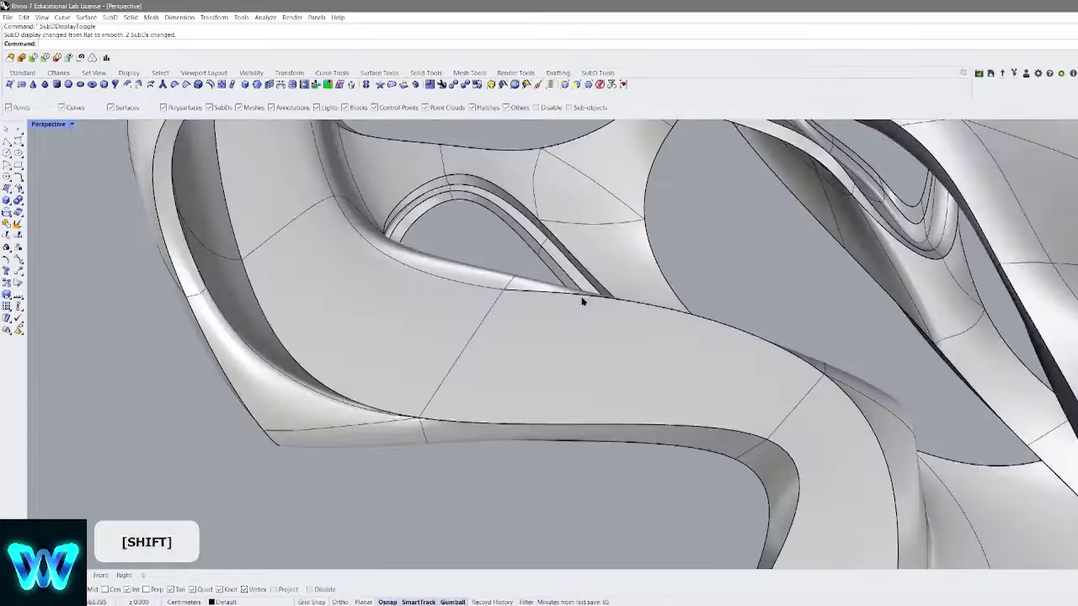
{"action": "scroll", "coordinate": [662, 342], "scroll_direction": "down", "scroll_amount": 6}
{"action": "right_click_drag", "start_coordinate": [662, 342], "coordinate": [739, 255]}
{"action": "scroll", "coordinate": [792, 304], "scroll_direction": "down", "scroll_amount": 8}
{"action": "right_click_drag", "start_coordinate": [501, 310], "coordinate": [665, 295], "text": "shift"}
Zoom back to the SubD plane with the centre hole and return to flat display
{"action": "left_click", "coordinate": [628, 311]}
{"action": "type", "text": "zs"}
{"action": "key", "text": "Return"}
{"action": "right_click_drag", "start_coordinate": [734, 284], "coordinate": [746, 314]}
{"action": "left_click", "coordinate": [983, 282]}
{"action": "key", "text": "Tab"}
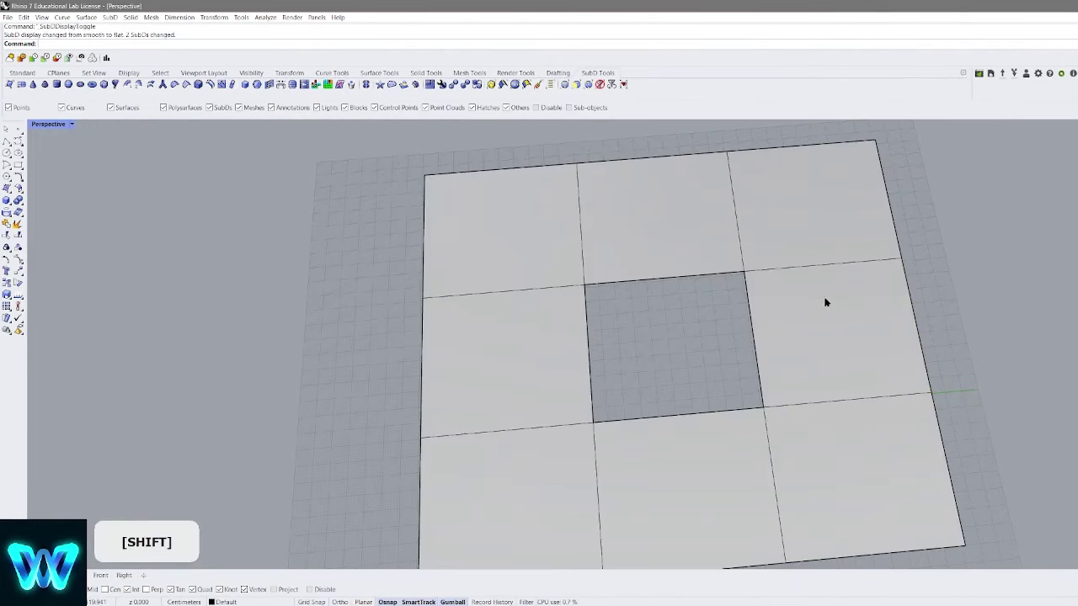
Append a skewed four-sided face to the plane's outer middle edge and view it in smooth display
{"action": "right_click_drag", "start_coordinate": [826, 303], "coordinate": [241, 101], "text": "shift"}
{"action": "left_click", "coordinate": [239, 85]}
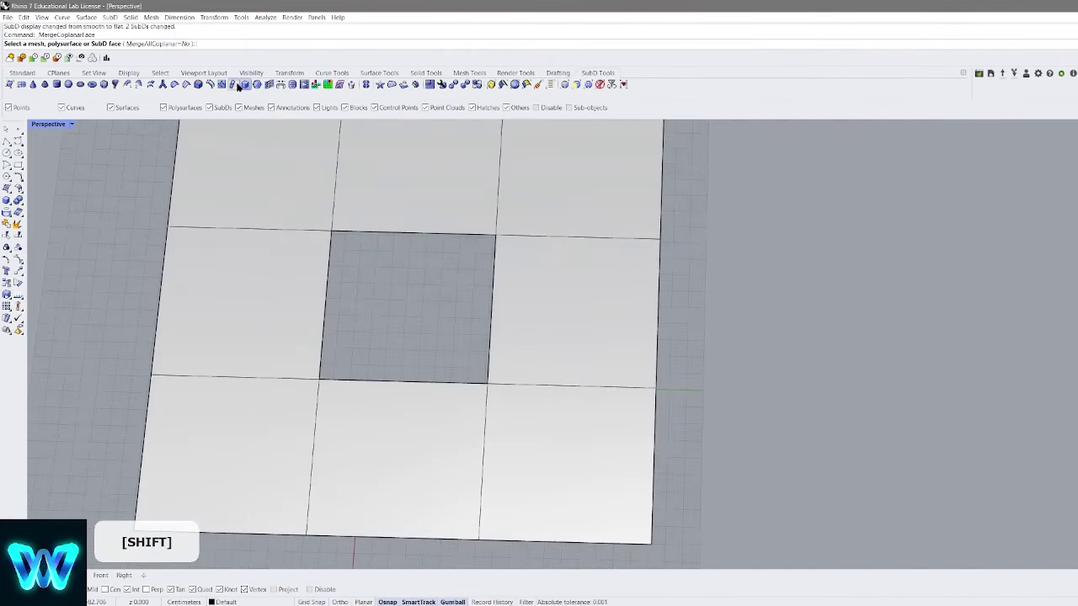
{"action": "left_click", "coordinate": [233, 85]}
{"action": "left_click", "coordinate": [592, 225]}
{"action": "right_click", "coordinate": [644, 236]}
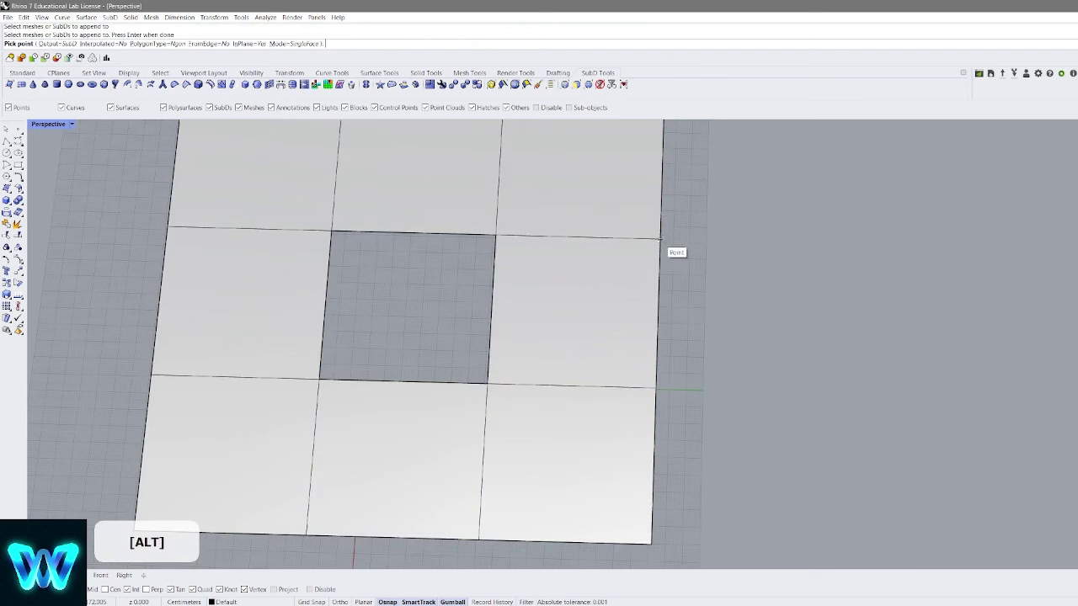
{"action": "left_click", "coordinate": [661, 239]}
{"action": "left_click", "coordinate": [857, 222]}
{"action": "left_click", "coordinate": [790, 371]}
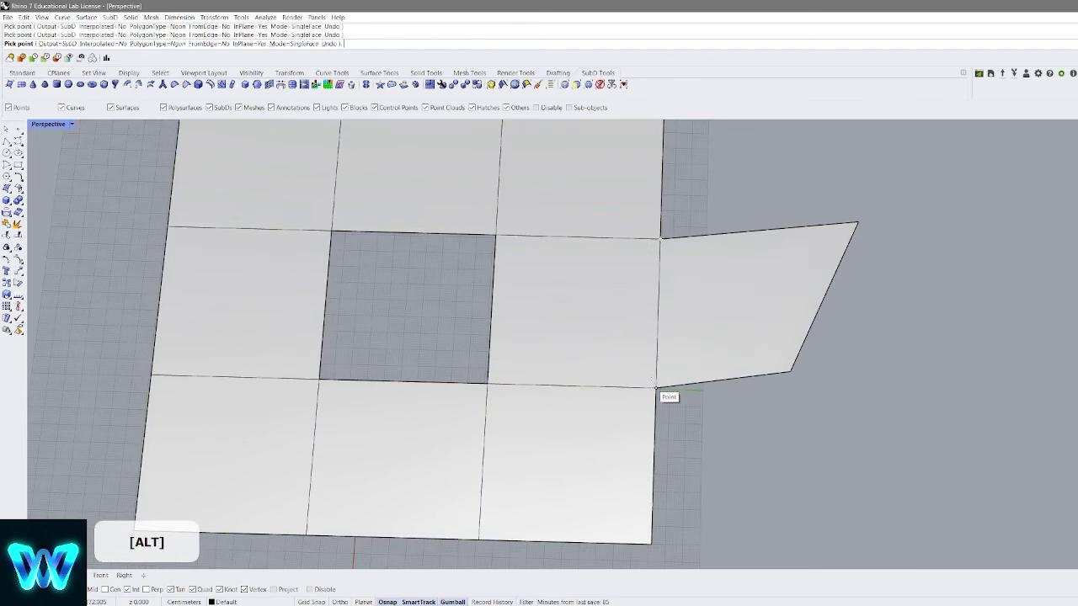
{"action": "left_click", "coordinate": [656, 388]}
{"action": "scroll", "coordinate": [690, 321], "scroll_direction": "down", "scroll_amount": 5}
{"action": "key", "text": "Tab"}
{"action": "scroll", "coordinate": [692, 305], "scroll_direction": "up", "scroll_amount": 7}
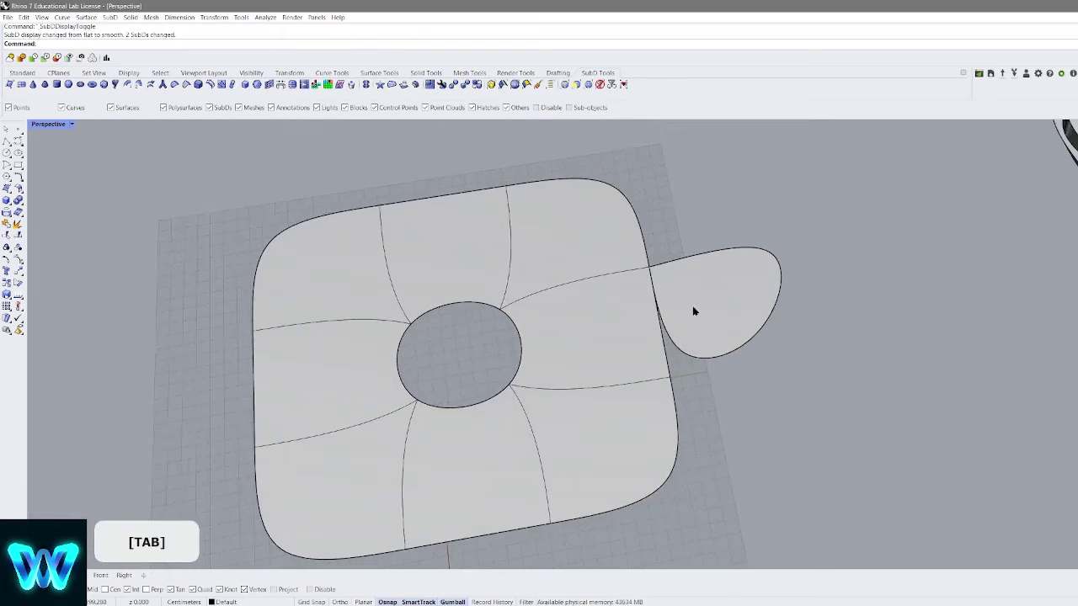
Delete the plane together with its appended face, then undo the deletion and the face append
{"action": "scroll", "coordinate": [651, 310], "scroll_direction": "down", "scroll_amount": 4}
{"action": "left_click", "coordinate": [727, 297]}
{"action": "key", "text": "Delete"}
{"action": "key", "text": "ctrl+z"}
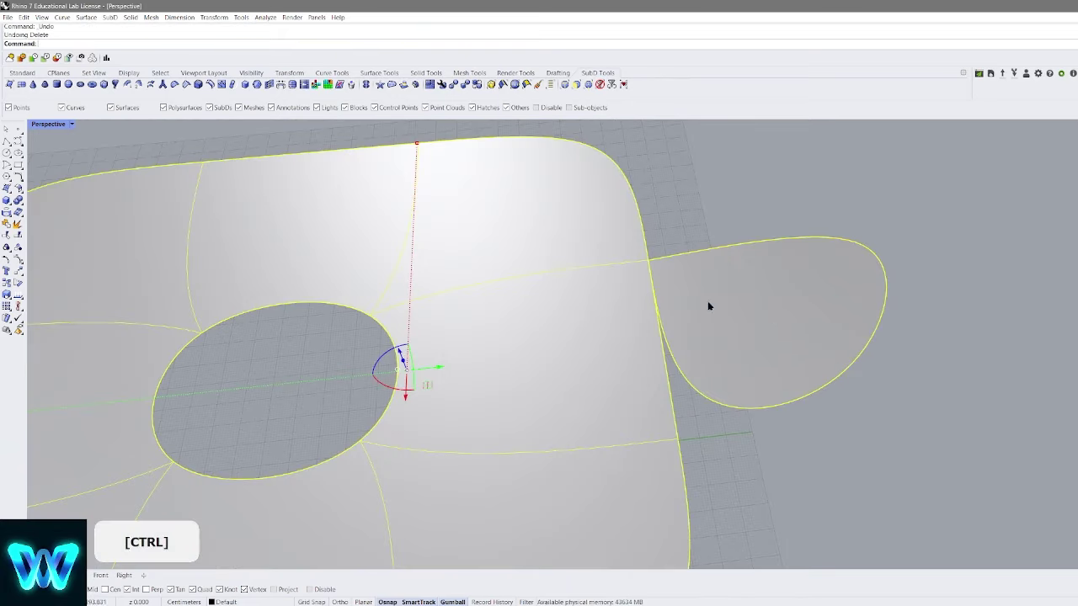
{"action": "key", "text": "ctrl+z"}
Append a four-sided face to the plane's outer middle edge in flat display, then switch to smooth display
{"action": "key", "text": "Return"}
{"action": "left_click", "coordinate": [669, 286]}
{"action": "key", "text": "Return"}
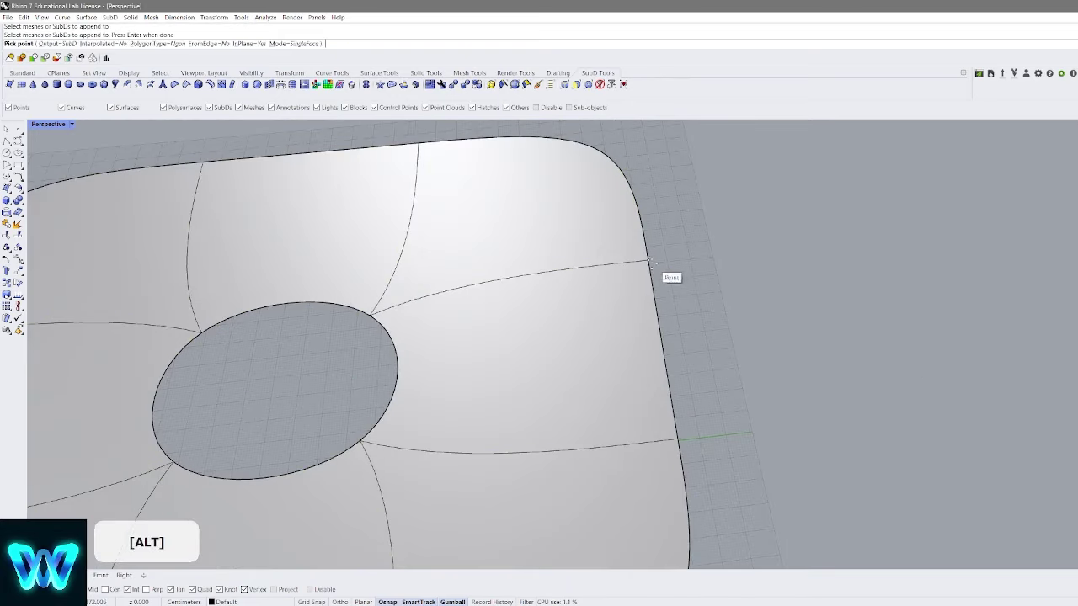
{"action": "key", "text": "Tab"}
{"action": "left_click", "coordinate": [649, 261]}
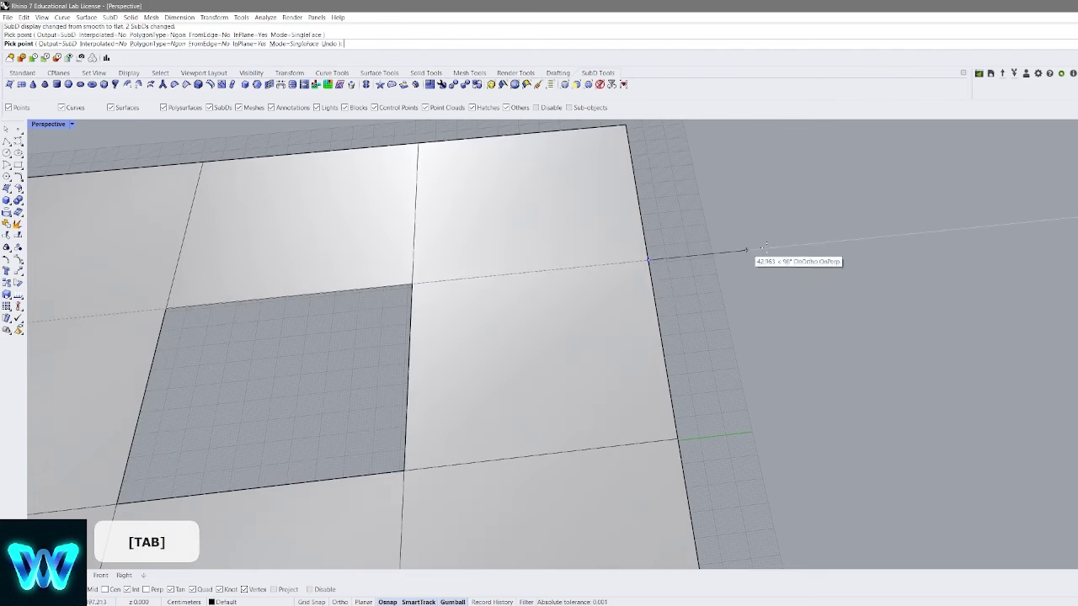
{"action": "left_click", "coordinate": [858, 240]}
{"action": "left_click", "coordinate": [897, 440]}
{"action": "left_click", "coordinate": [679, 441]}
{"action": "right_click", "coordinate": [679, 441]}
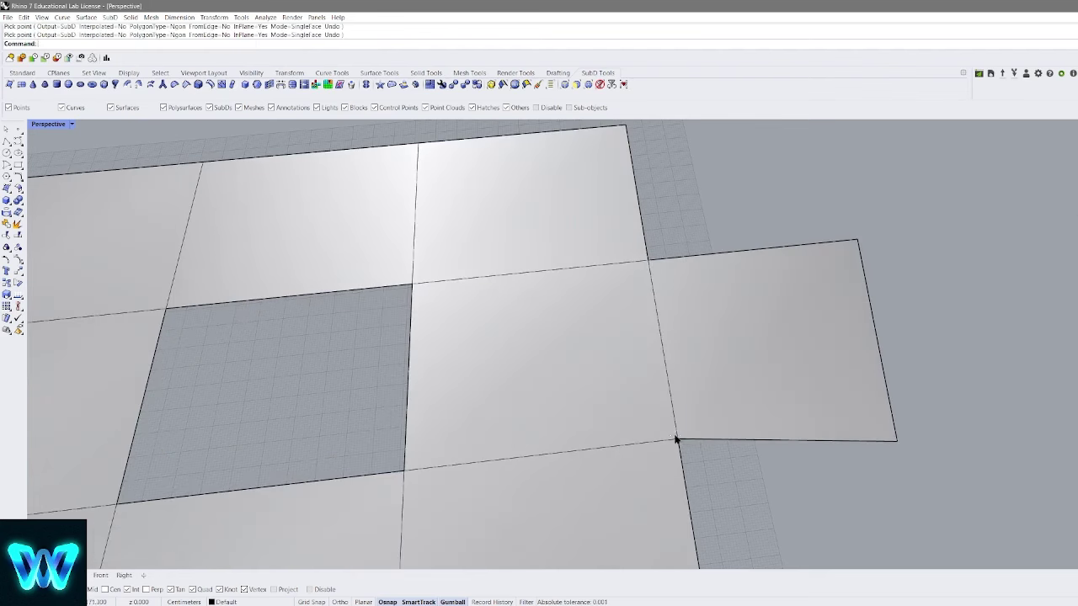
{"action": "scroll", "coordinate": [715, 396], "scroll_direction": "down", "scroll_amount": 5}
{"action": "key", "text": "Tab"}
Try to fill the centre hole by appending a face through the hole's corner points, then undo it
{"action": "right_click_drag", "start_coordinate": [728, 369], "coordinate": [704, 367]}
{"action": "right_click_drag", "start_coordinate": [705, 367], "coordinate": [758, 288], "text": "shift"}
{"action": "right_click_drag", "start_coordinate": [758, 288], "coordinate": [769, 334]}
{"action": "right_click_drag", "start_coordinate": [769, 334], "coordinate": [783, 311], "text": "shift"}
{"action": "right_click_drag", "start_coordinate": [623, 309], "coordinate": [796, 275], "text": "shift"}
{"action": "scroll", "coordinate": [703, 308], "scroll_direction": "up", "scroll_amount": 4}
{"action": "right_click", "coordinate": [706, 310]}
{"action": "left_click", "coordinate": [741, 290]}
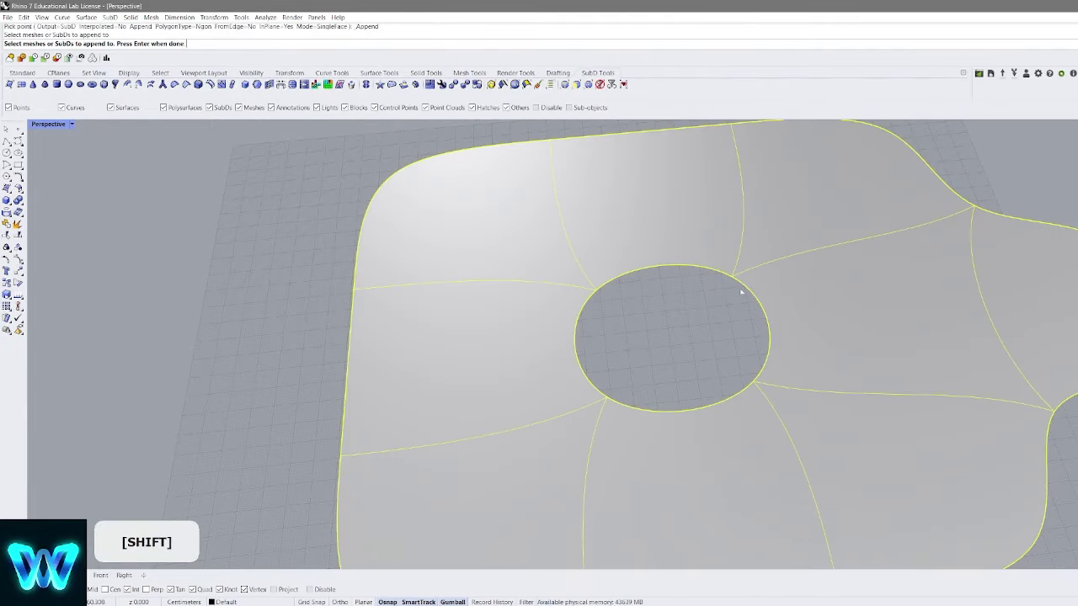
{"action": "right_click", "coordinate": [727, 284]}
{"action": "left_click", "coordinate": [731, 277]}
{"action": "left_click", "coordinate": [755, 382]}
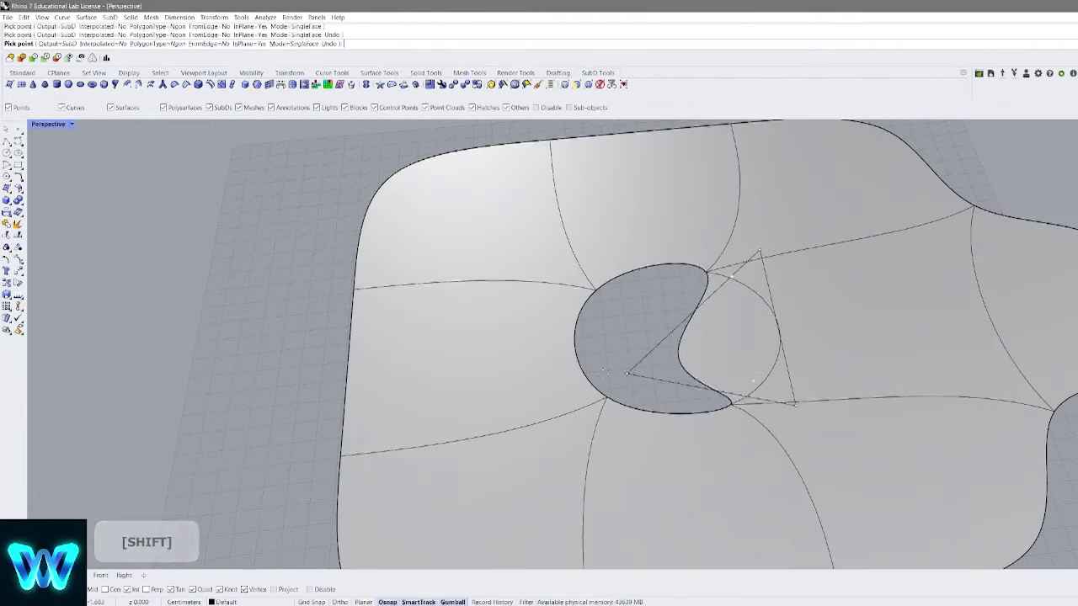
{"action": "left_click", "coordinate": [573, 429]}
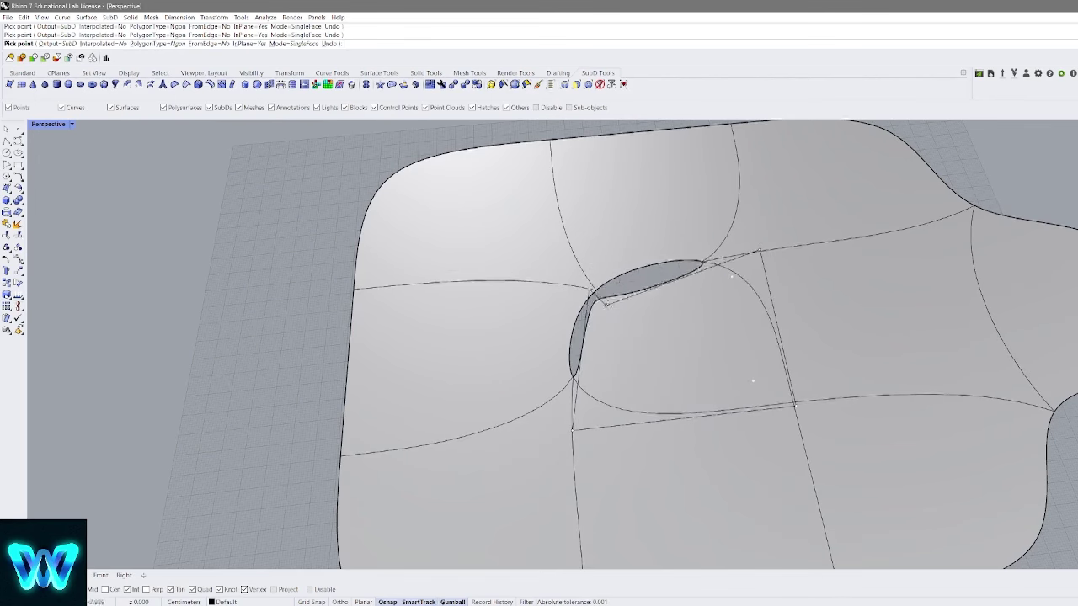
{"action": "scroll", "coordinate": [602, 296], "scroll_direction": "down", "scroll_amount": 5}
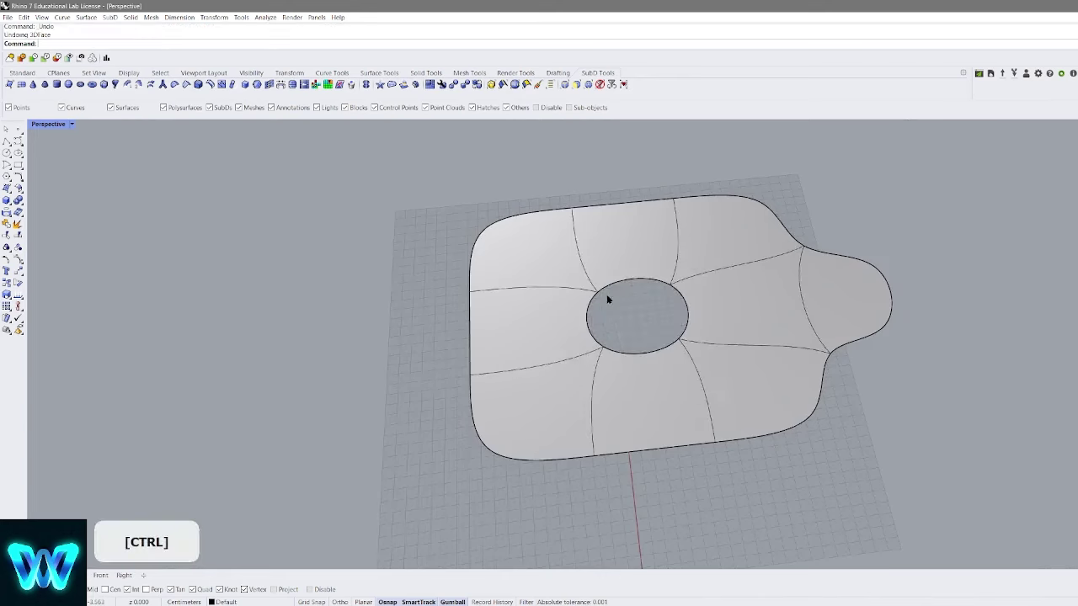
Fill the centre hole by appending a four-sided face snapped to the hole's four vertices
{"action": "scroll", "coordinate": [609, 303], "scroll_direction": "up", "scroll_amount": 2}
{"action": "left_click", "coordinate": [689, 272]}
{"action": "right_click", "coordinate": [691, 271]}
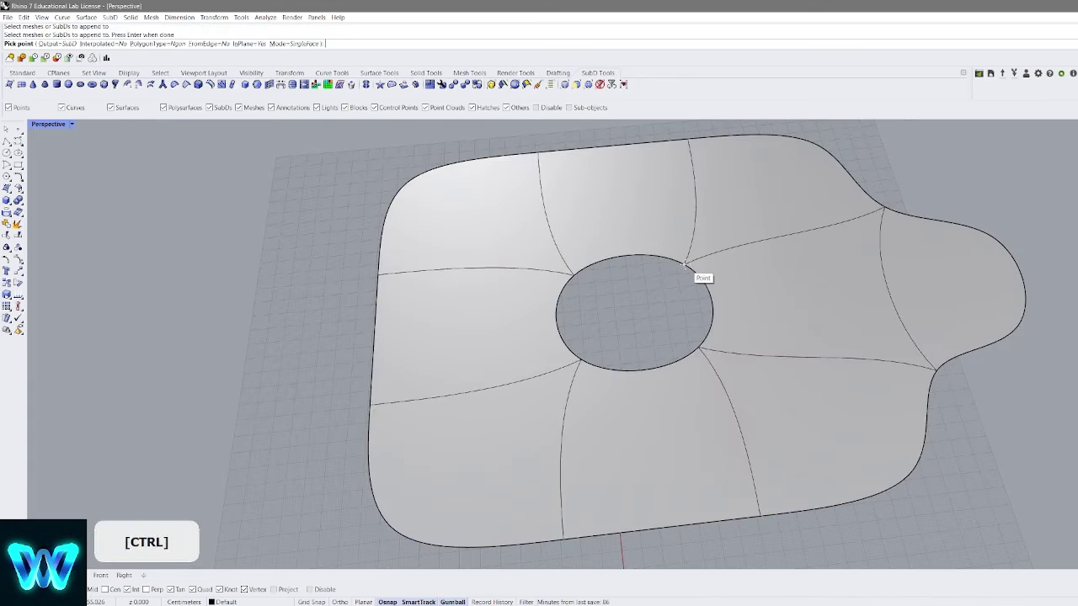
{"action": "left_click", "coordinate": [685, 266]}
{"action": "left_click", "coordinate": [700, 348]}
{"action": "key", "text": "Tab"}
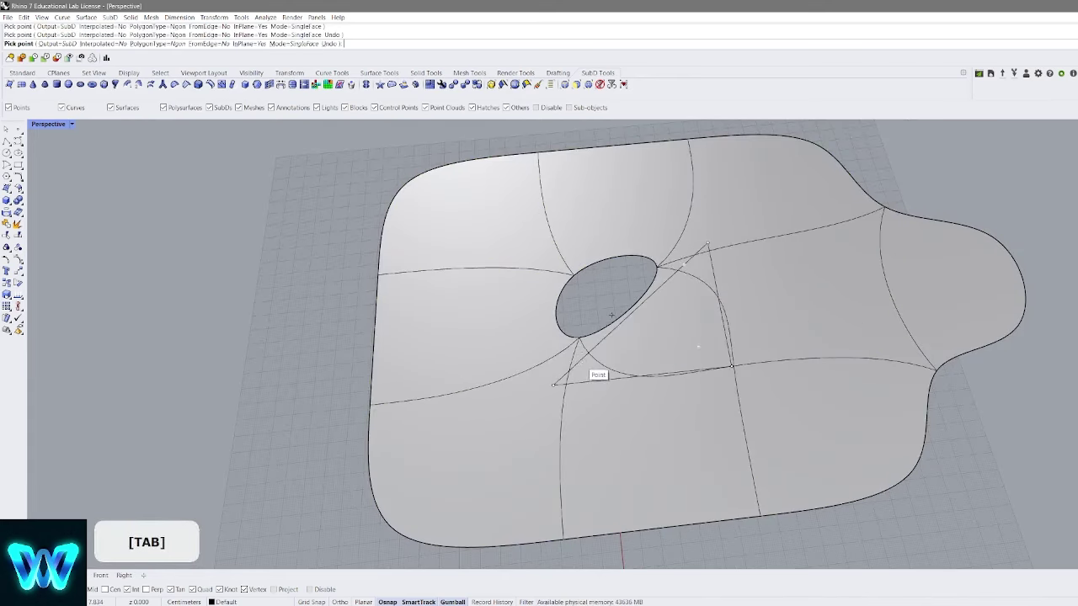
{"action": "left_click", "coordinate": [573, 274]}
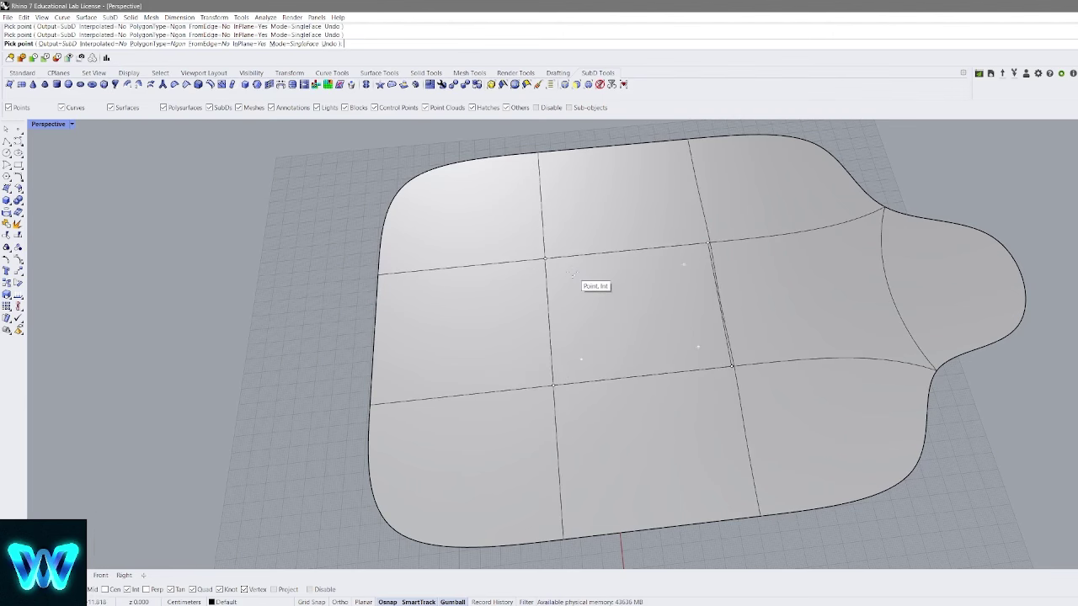
{"action": "scroll", "coordinate": [574, 274], "scroll_direction": "down", "scroll_amount": 8}
{"action": "right_click", "coordinate": [658, 273]}
Toggle the filled plane between smooth and flat display and select it to check that the new face is joined
{"action": "scroll", "coordinate": [652, 258], "scroll_direction": "up", "scroll_amount": 6}
{"action": "right_click_drag", "start_coordinate": [651, 258], "coordinate": [748, 192]}
{"action": "key", "text": "Tab"}
{"action": "key", "text": "Tab"}
{"action": "left_click", "coordinate": [630, 283]}
{"action": "left_click", "coordinate": [871, 255]}
Raise the centre face of the SubD plane vertically to form a bump
{"action": "left_click", "coordinate": [636, 305], "text": "ctrl+shift"}
{"action": "right_click_drag", "start_coordinate": [636, 304], "coordinate": [636, 274]}
{"action": "left_click_drag", "start_coordinate": [624, 257], "coordinate": [623, 158]}
{"action": "left_click", "coordinate": [741, 147]}
{"action": "right_click_drag", "start_coordinate": [741, 146], "coordinate": [671, 245]}
{"action": "right_click_drag", "start_coordinate": [671, 244], "coordinate": [698, 333], "text": "shift"}
{"action": "scroll", "coordinate": [650, 328], "scroll_direction": "down", "scroll_amount": 5}
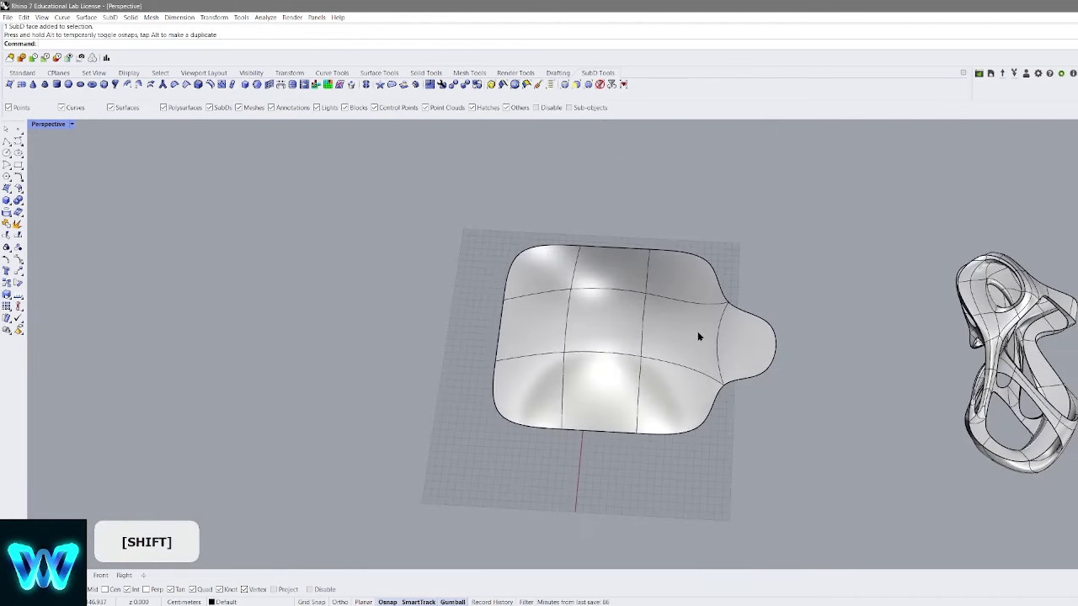
{"action": "left_click", "coordinate": [239, 87]}
{"action": "key", "text": "Escape"}
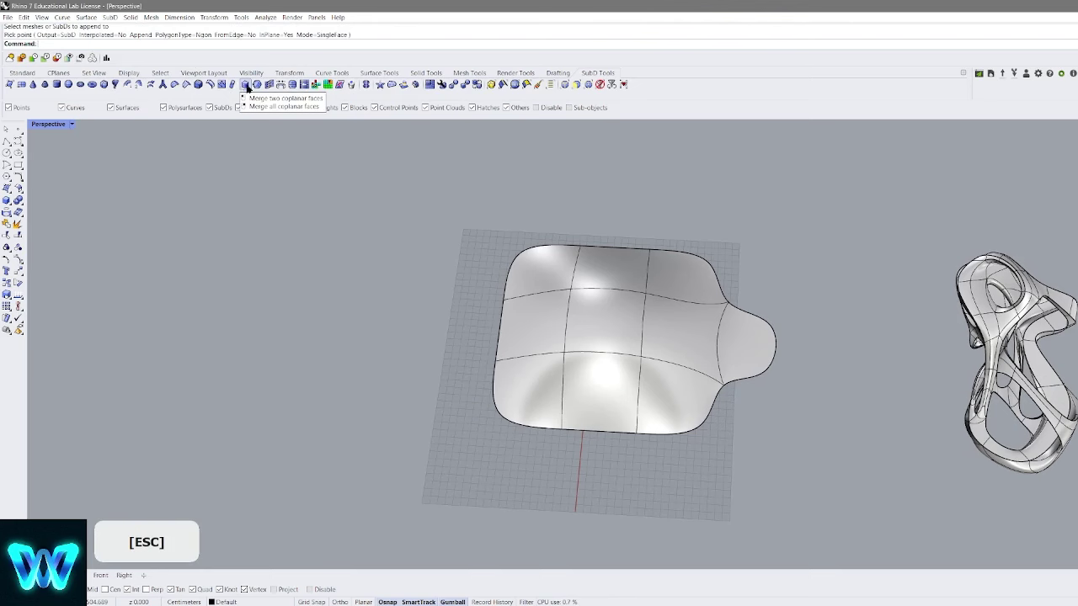
Try to merge the raised centre face with its neighbour towards the tab using MergeCoplanarFace in flat display
{"action": "scroll", "coordinate": [681, 328], "scroll_direction": "up", "scroll_amount": 4}
{"action": "key", "text": "Tab"}
{"action": "right_click_drag", "start_coordinate": [614, 289], "coordinate": [606, 375]}
{"action": "left_click", "coordinate": [588, 361]}
{"action": "left_click", "coordinate": [803, 257]}
{"action": "left_click", "coordinate": [583, 343], "text": "ctrl+shift"}
{"action": "left_click", "coordinate": [644, 341], "text": "ctrl+shift"}
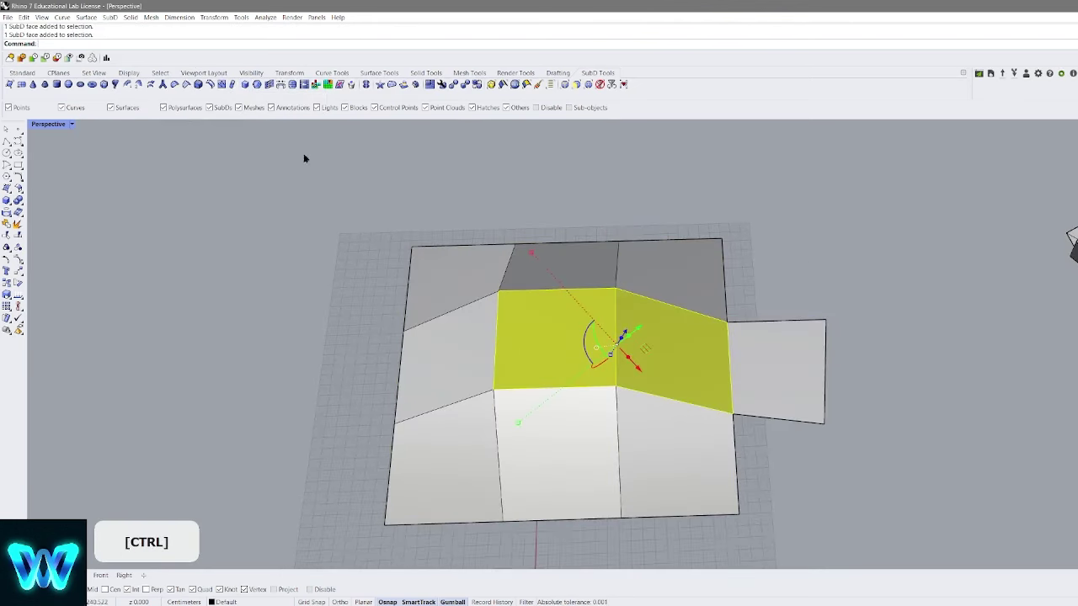
{"action": "left_click", "coordinate": [232, 86]}
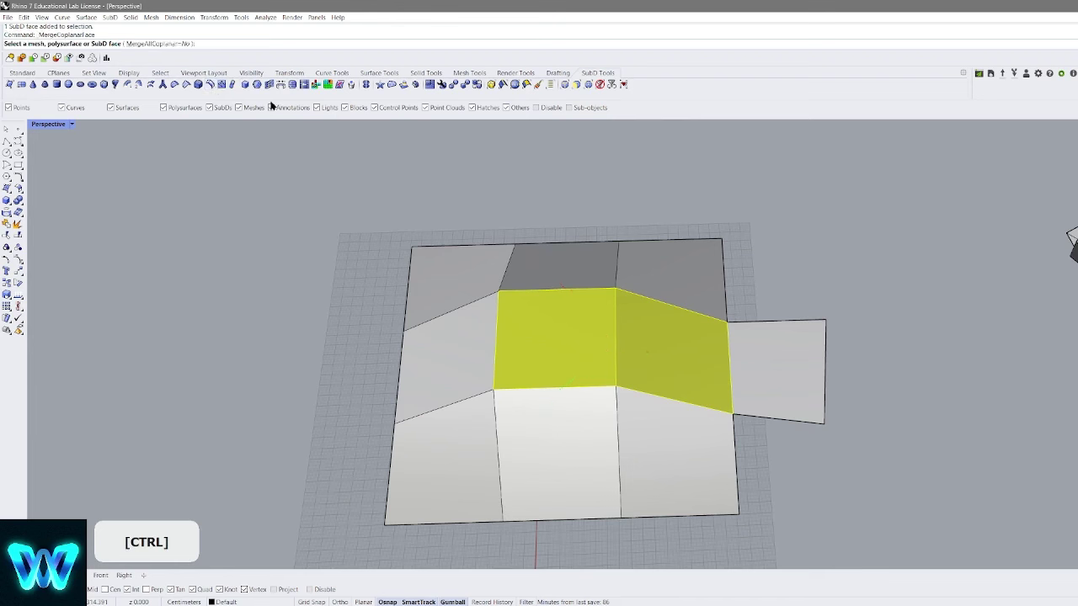
{"action": "right_click_drag", "start_coordinate": [740, 300], "coordinate": [745, 270], "text": "shift"}
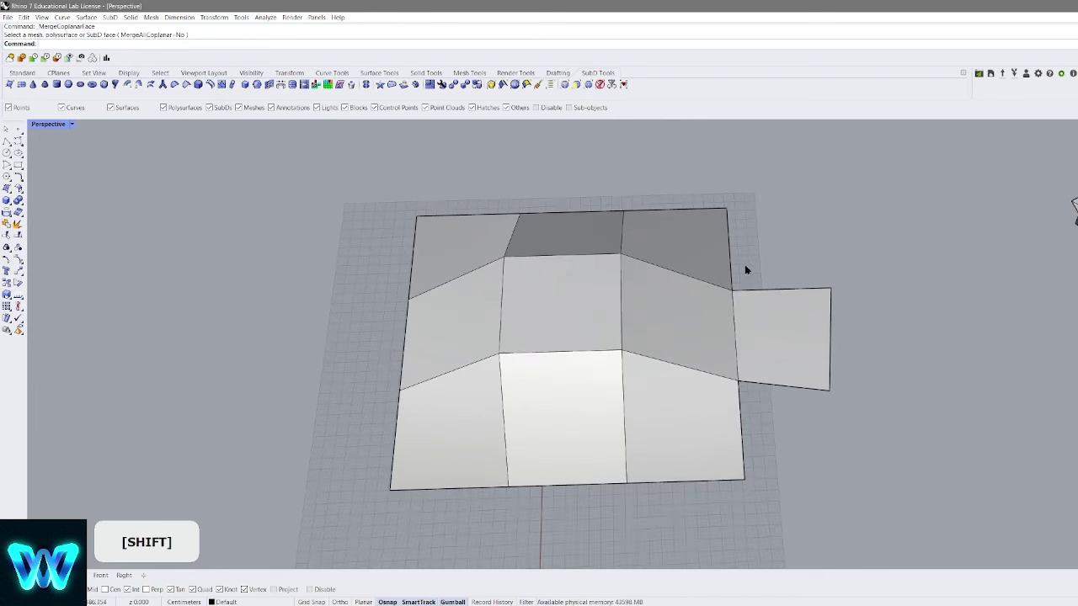
Undo the raising of the centre face while keeping the appended face in the hole
{"action": "key", "text": "ctrl+z"}
{"action": "key", "text": "ctrl+z"}
{"action": "key", "text": "ctrl+y"}
Try to merge the middle and tab-side faces of the plane's back row with MergeCoplanarFace by preselecting both
{"action": "right_click_drag", "start_coordinate": [688, 307], "coordinate": [716, 272]}
{"action": "right_click_drag", "start_coordinate": [650, 272], "coordinate": [604, 325], "text": "shift"}
{"action": "left_click", "coordinate": [603, 326], "text": "ctrl+shift"}
{"action": "scroll", "coordinate": [628, 303], "scroll_direction": "up", "scroll_amount": 4}
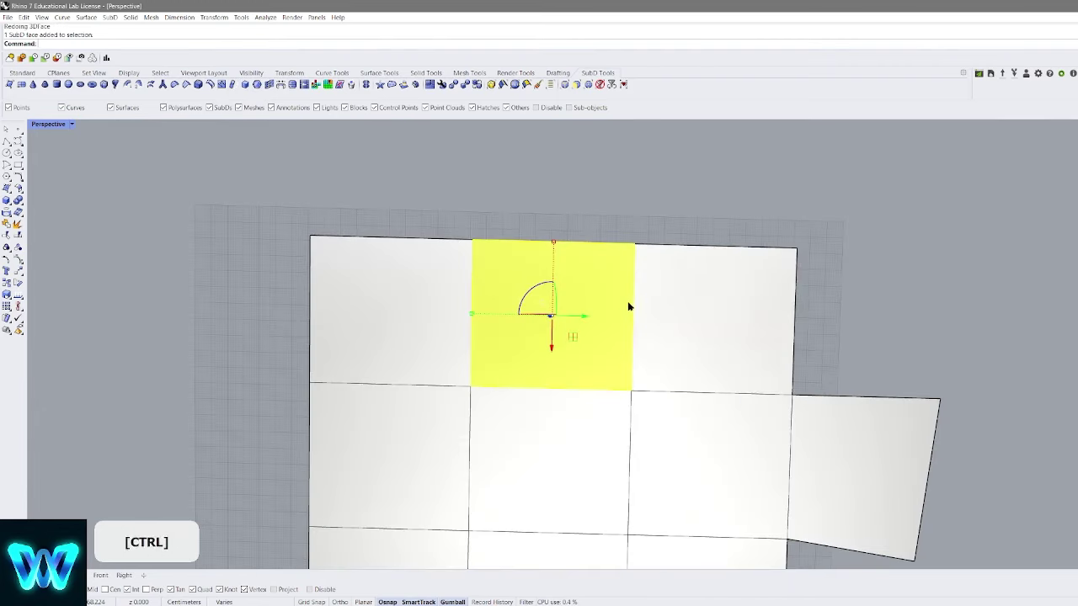
{"action": "left_click", "coordinate": [691, 297], "text": "ctrl+shift"}
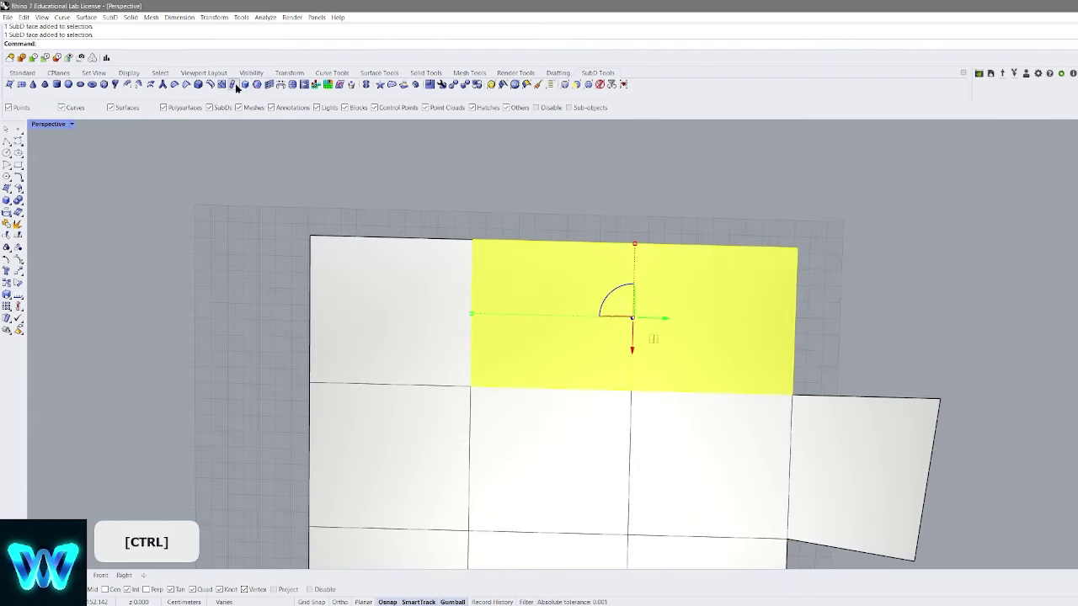
{"action": "right_click_drag", "start_coordinate": [641, 324], "coordinate": [673, 228]}
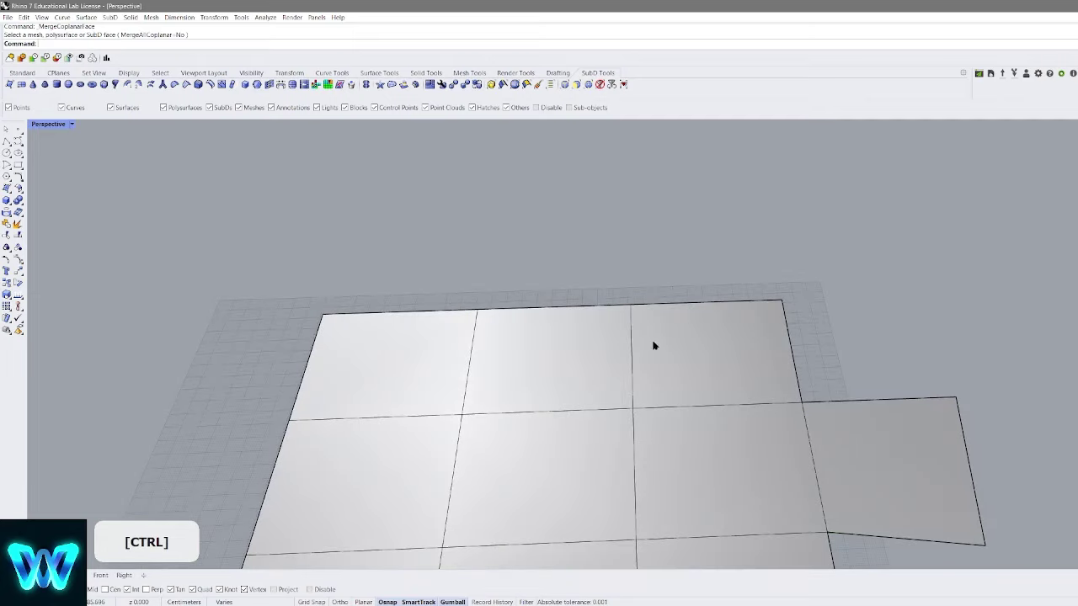
Merge the back row's middle face and tab-side face by picking them one after the other
{"action": "right_click", "coordinate": [655, 346]}
{"action": "left_click", "coordinate": [657, 347]}
{"action": "left_click", "coordinate": [584, 350]}
{"action": "right_click_drag", "start_coordinate": [719, 305], "coordinate": [733, 182], "text": "shift"}
{"action": "right_click_drag", "start_coordinate": [733, 182], "coordinate": [717, 245]}
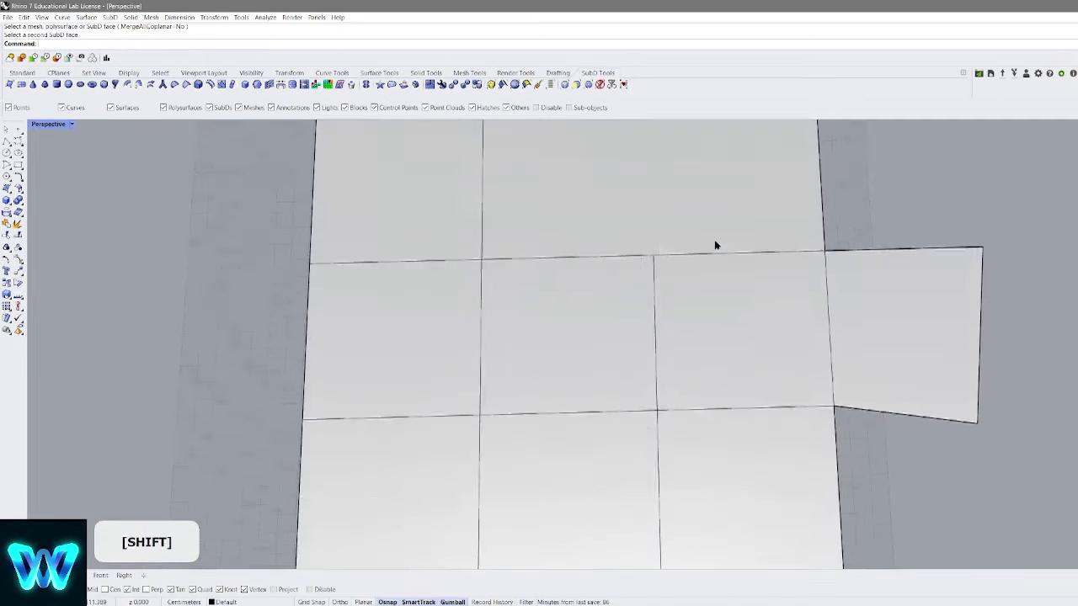
Merge the matching face pairs in the middle and front rows and inspect the plane in smooth display
{"action": "scroll", "coordinate": [714, 245], "scroll_direction": "down", "scroll_amount": 4}
{"action": "key", "text": "Tab"}
{"action": "key", "text": "Tab"}
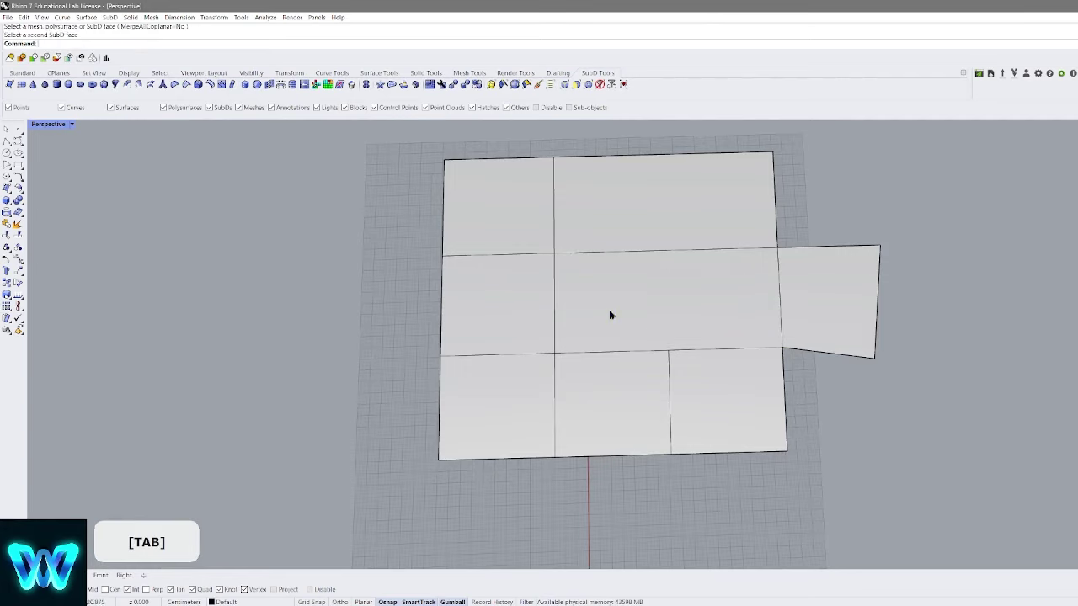
{"action": "right_click_drag", "start_coordinate": [763, 317], "coordinate": [868, 223]}
{"action": "key", "text": "Tab"}
{"action": "right_click_drag", "start_coordinate": [758, 244], "coordinate": [745, 308]}
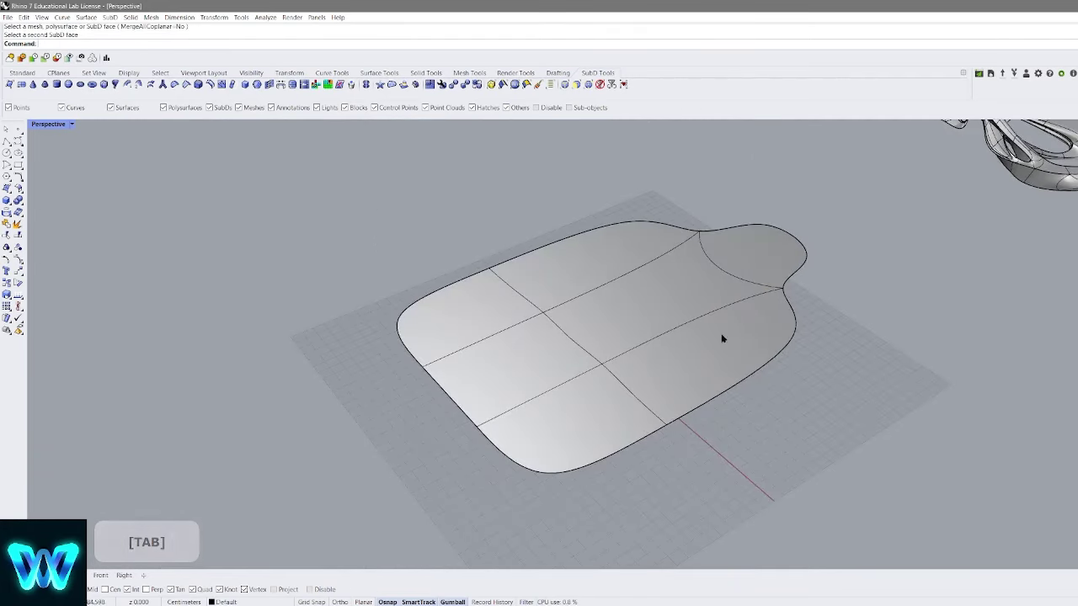
{"action": "right_click_drag", "start_coordinate": [722, 337], "coordinate": [526, 258]}
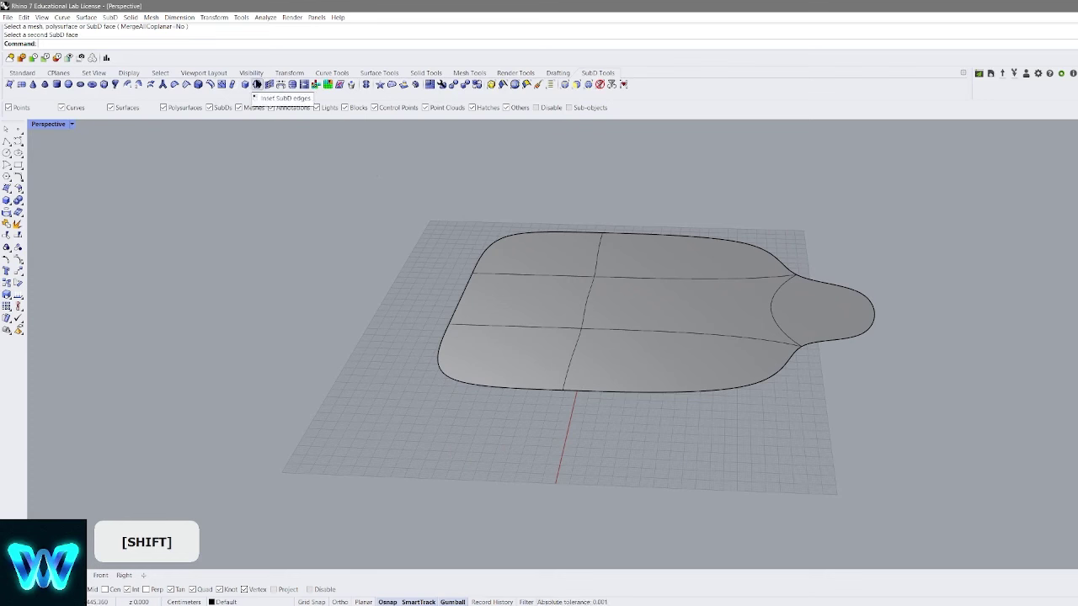
Delete the SubD plane and create a quad-style SubD sphere with 1 subdivision on the grid
{"action": "left_click", "coordinate": [696, 306]}
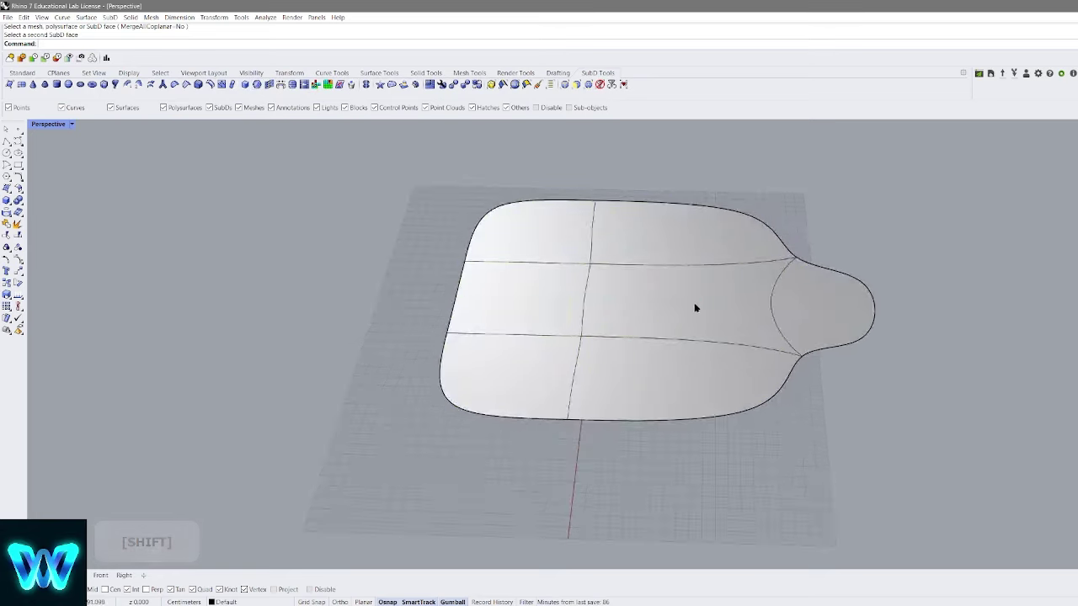
{"action": "key", "text": "Delete"}
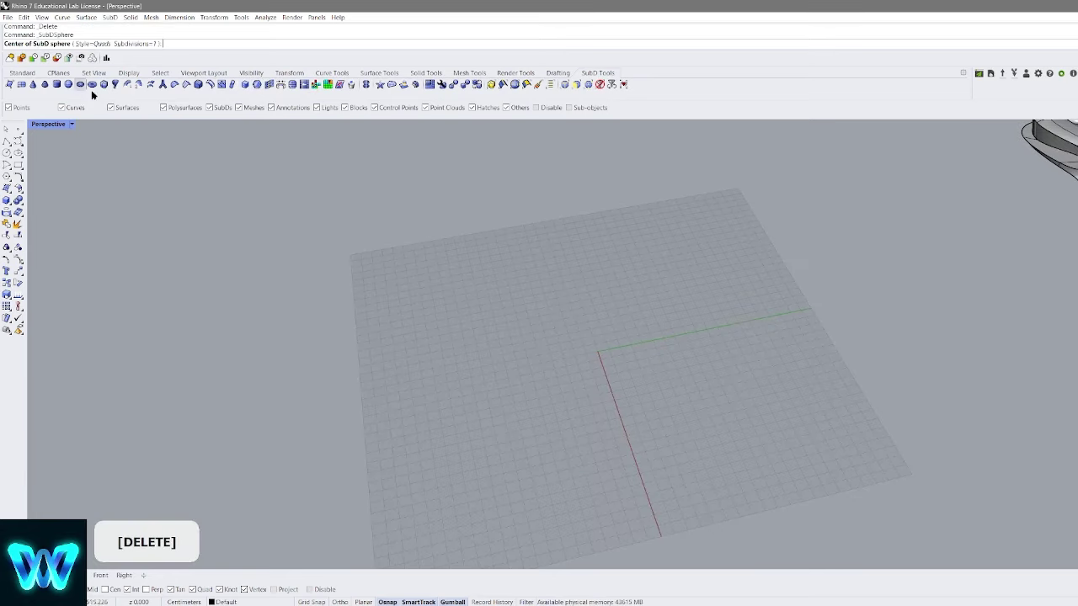
{"action": "left_click", "coordinate": [703, 261], "text": "shift"}
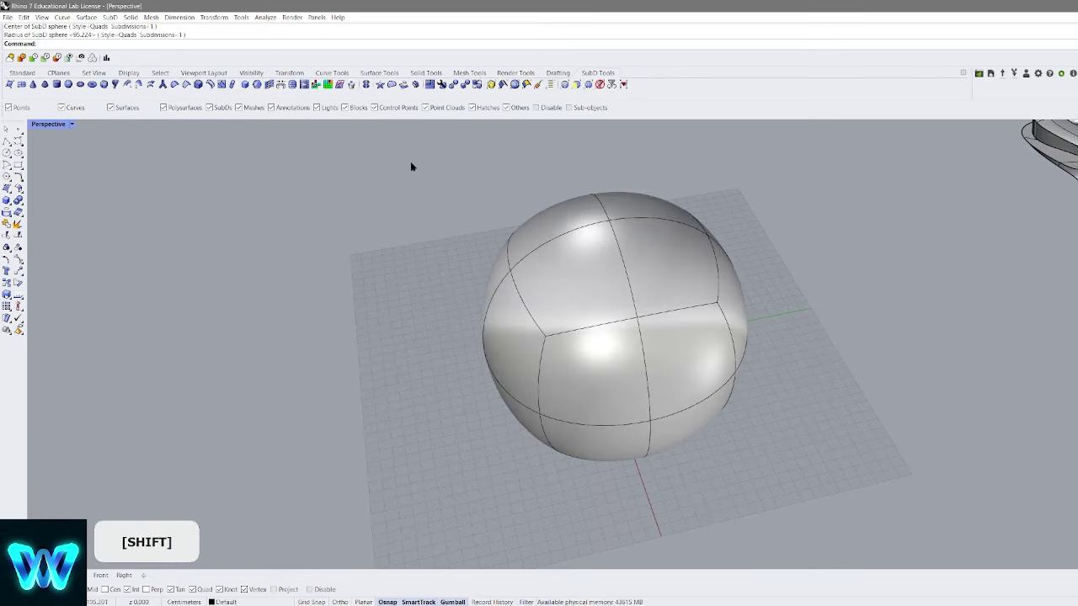
Inset an upper face of the sphere by picking the distance on screen, check it in flat display, then undo it
{"action": "left_click", "coordinate": [257, 85]}
{"action": "left_click", "coordinate": [590, 269]}
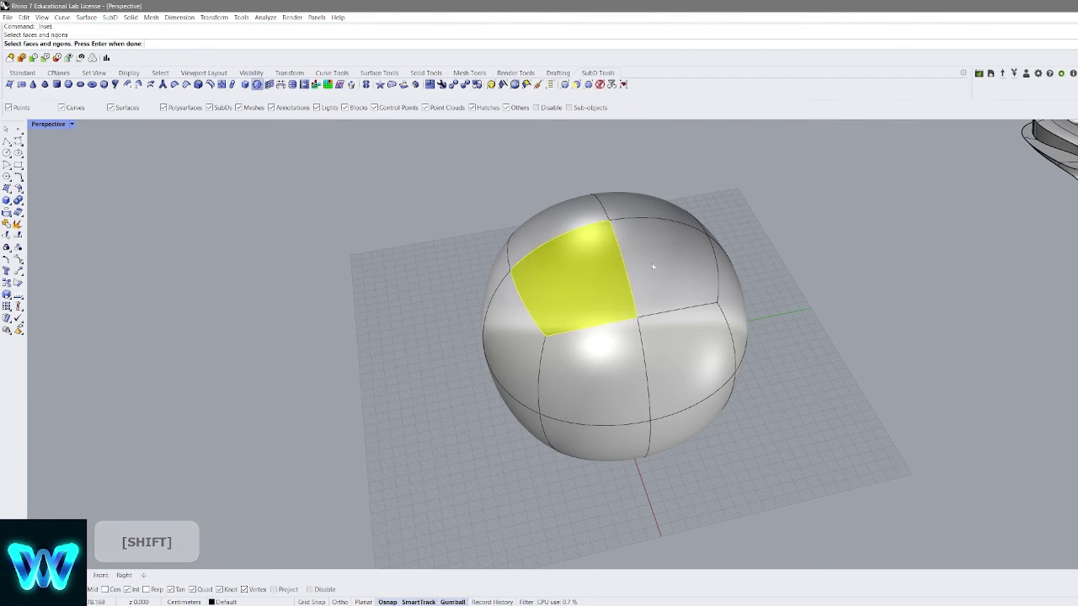
{"action": "right_click", "coordinate": [630, 263]}
{"action": "scroll", "coordinate": [640, 268], "scroll_direction": "up", "scroll_amount": 5}
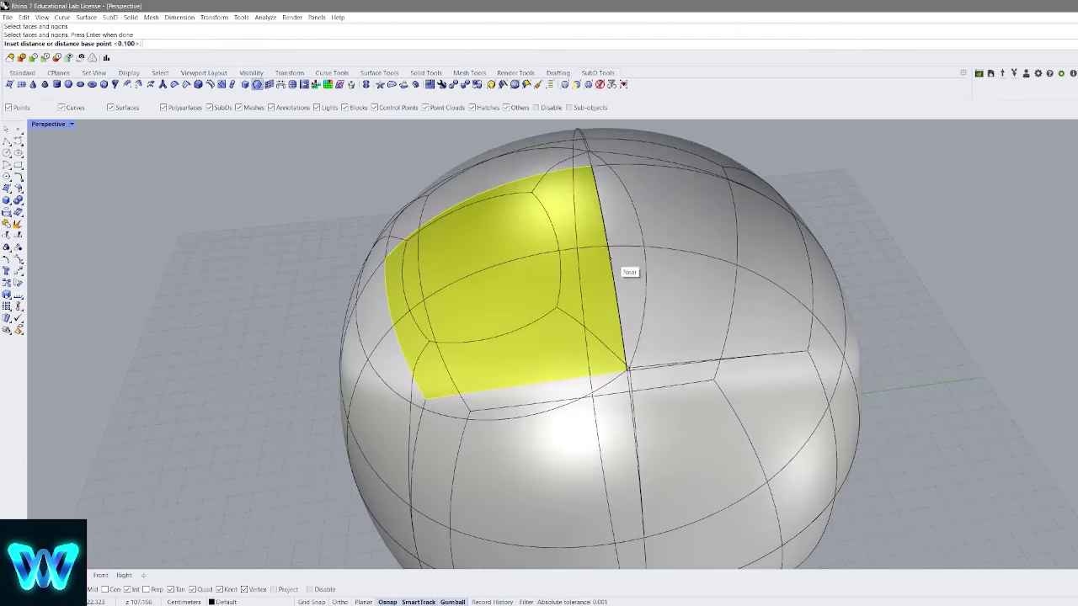
{"action": "left_click", "coordinate": [626, 270]}
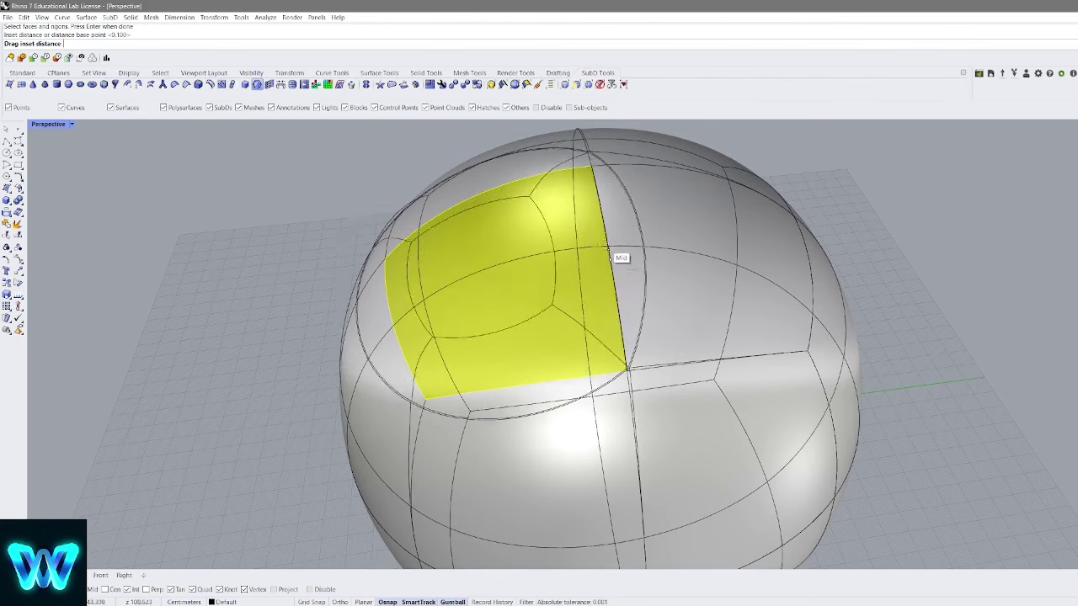
{"action": "left_click", "coordinate": [596, 244]}
{"action": "scroll", "coordinate": [595, 244], "scroll_direction": "down", "scroll_amount": 5}
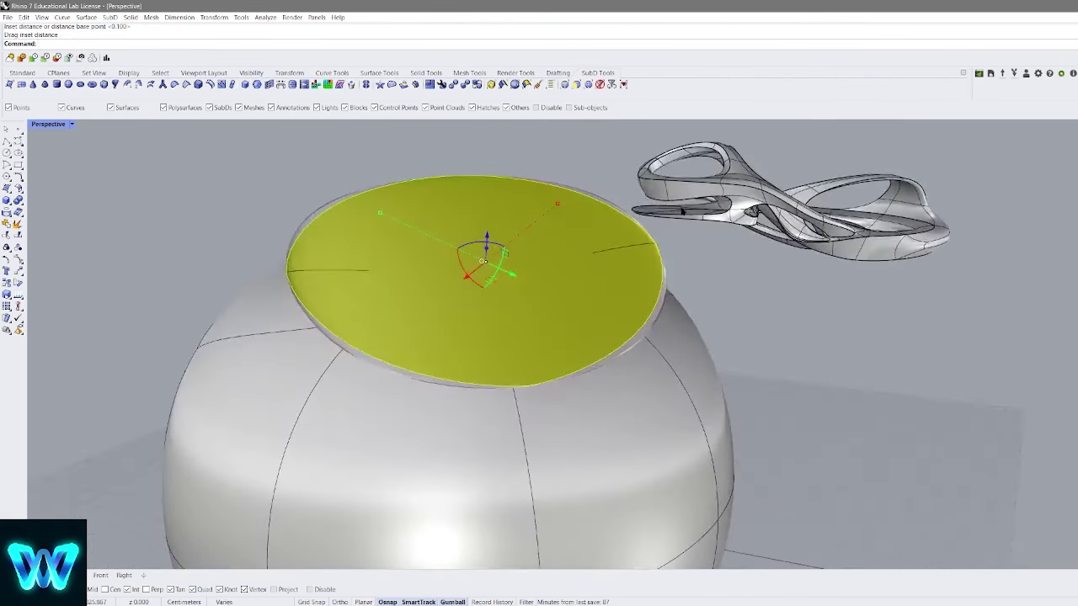
{"action": "key", "text": "Tab"}
{"action": "key", "text": "ctrl+z"}
Inset one upper face of the flat-displayed sphere by a distance of 1
{"action": "scroll", "coordinate": [573, 220], "scroll_direction": "up", "scroll_amount": 4}
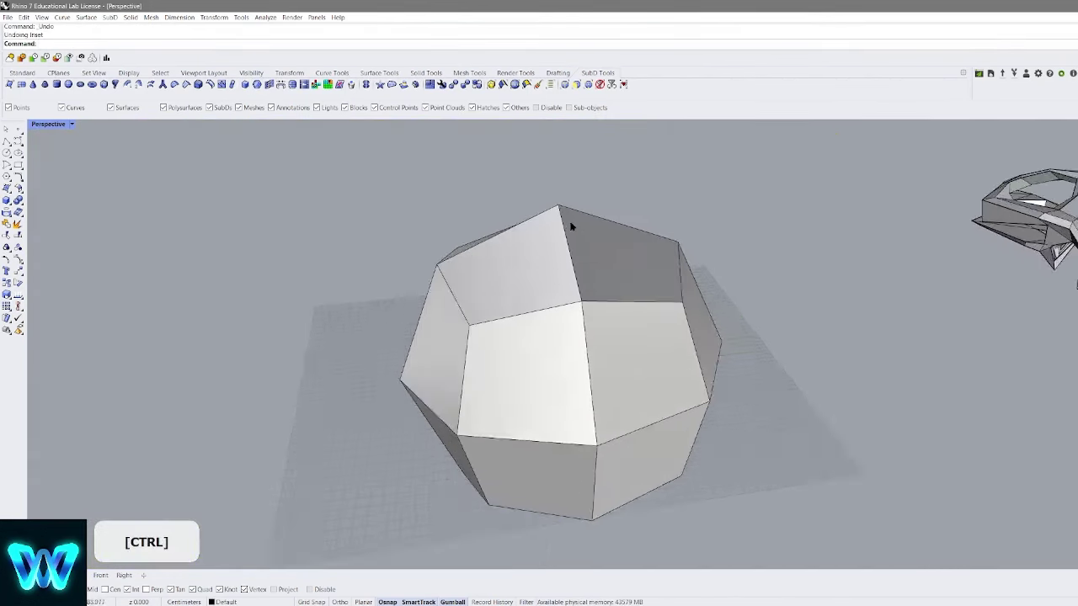
{"action": "left_click", "coordinate": [657, 287], "text": "ctrl+shift"}
{"action": "key", "text": "Return"}
{"action": "scroll", "coordinate": [656, 287], "scroll_direction": "up", "scroll_amount": 3}
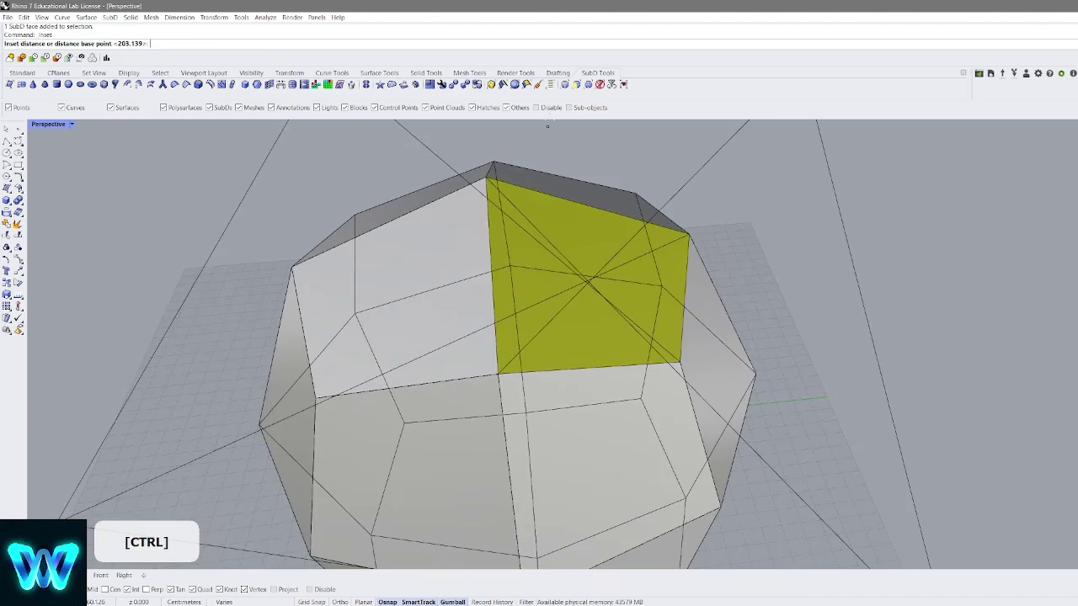
{"action": "scroll", "coordinate": [507, 246], "scroll_direction": "down", "scroll_amount": 5}
{"action": "scroll", "coordinate": [591, 234], "scroll_direction": "up", "scroll_amount": 2}
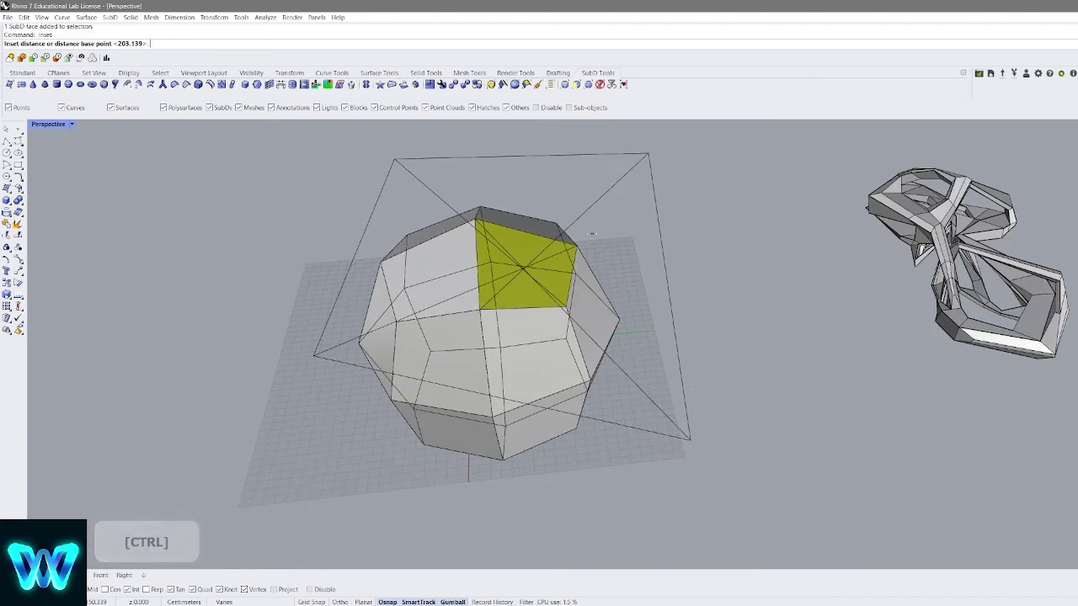
{"action": "type", "text": "1"}
{"action": "key", "text": "Return"}
{"action": "scroll", "coordinate": [580, 219], "scroll_direction": "up", "scroll_amount": 6}
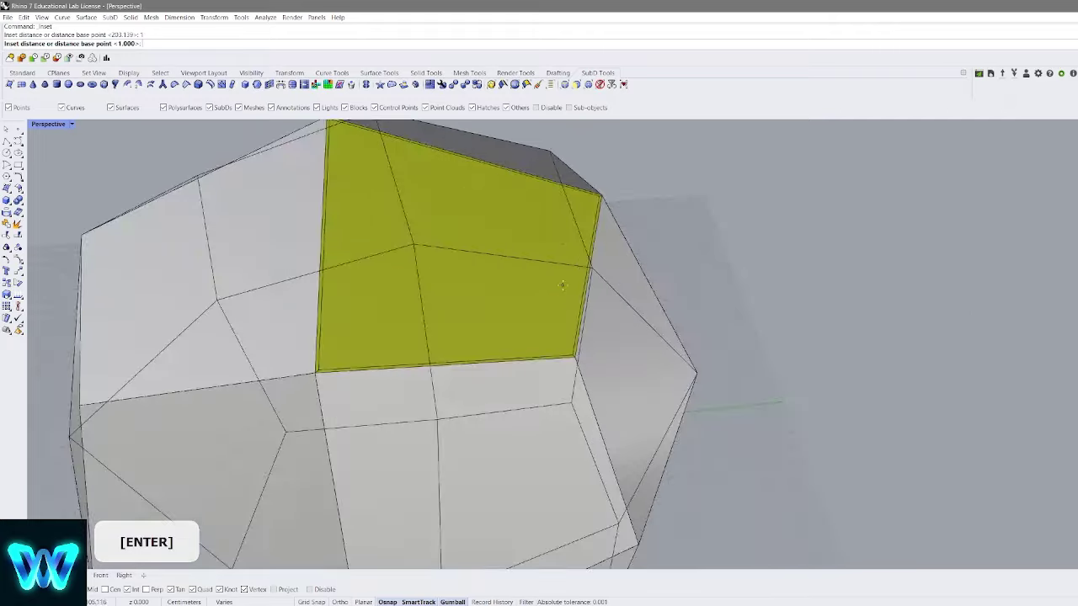
{"action": "scroll", "coordinate": [532, 288], "scroll_direction": "up", "scroll_amount": 2}
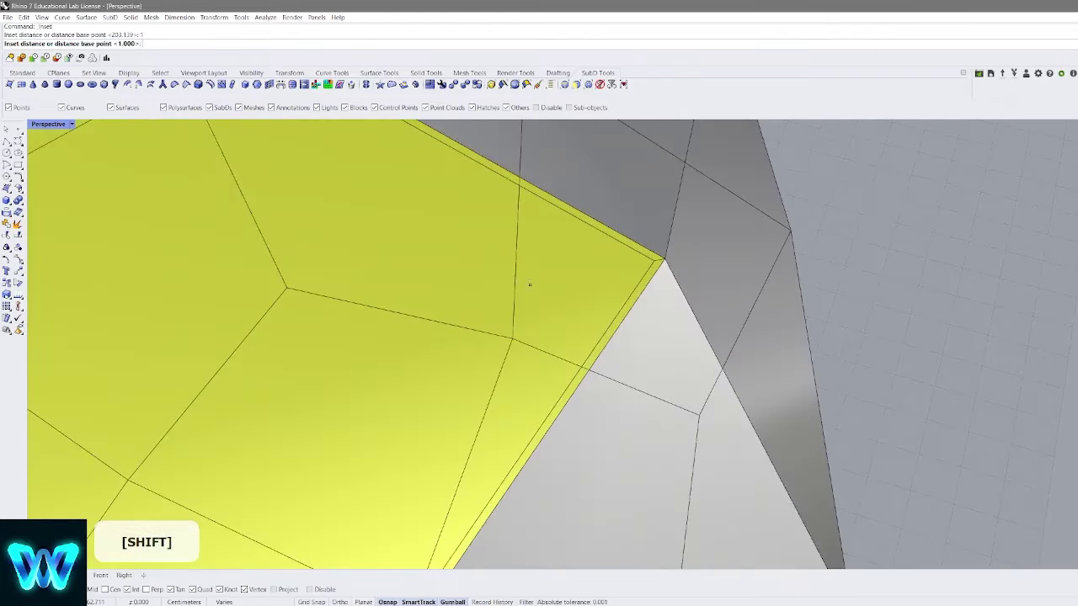
{"action": "right_click", "coordinate": [539, 288]}
{"action": "scroll", "coordinate": [545, 291], "scroll_direction": "down", "scroll_amount": 4}
{"action": "right_click_drag", "start_coordinate": [547, 291], "coordinate": [650, 273], "text": "shift"}
{"action": "scroll", "coordinate": [548, 288], "scroll_direction": "down", "scroll_amount": 5}
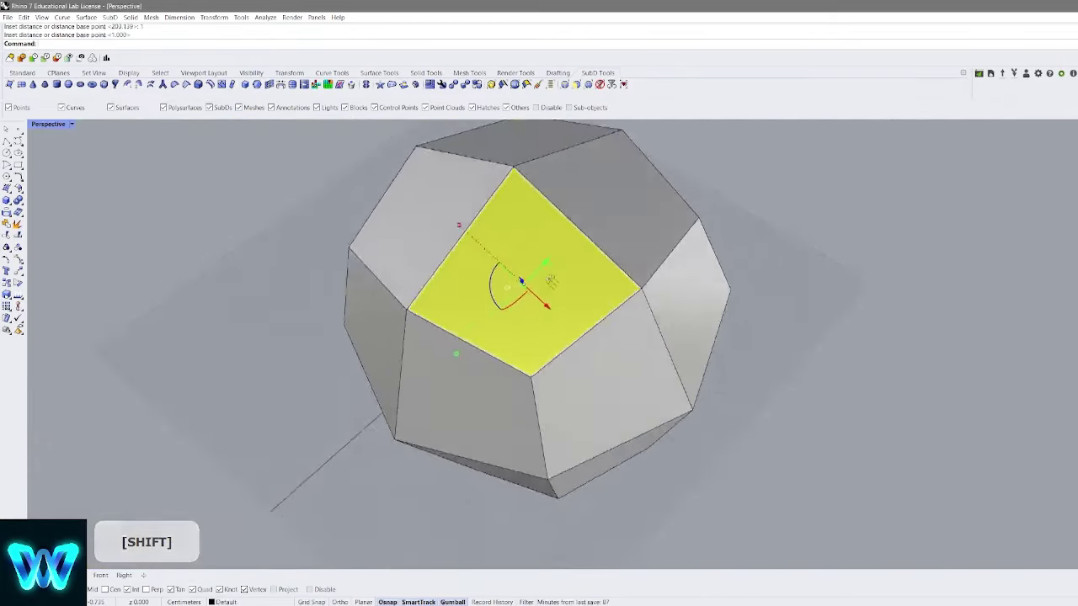
Push the inset face about 15 cm into the sphere, compare smooth and flat display, then undo the push and the inset
{"action": "scroll", "coordinate": [539, 288], "scroll_direction": "up", "scroll_amount": 5}
{"action": "right_click_drag", "start_coordinate": [480, 290], "coordinate": [542, 236]}
{"action": "left_click_drag", "start_coordinate": [548, 289], "coordinate": [528, 329]}
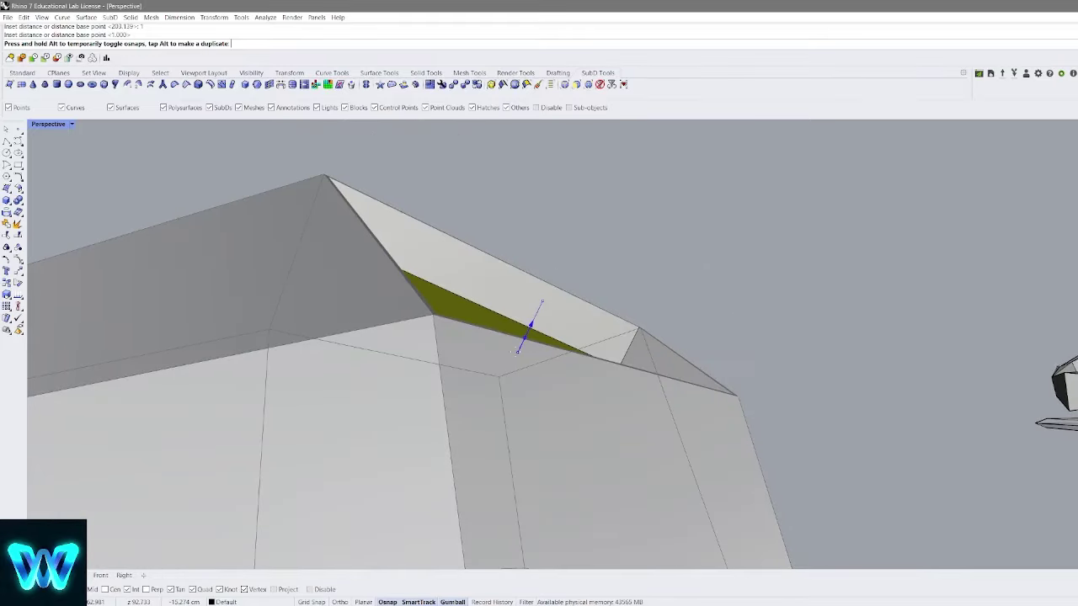
{"action": "left_click", "coordinate": [753, 279]}
{"action": "right_click_drag", "start_coordinate": [753, 278], "coordinate": [710, 260]}
{"action": "key", "text": "Tab"}
{"action": "scroll", "coordinate": [685, 305], "scroll_direction": "down", "scroll_amount": 4}
{"action": "scroll", "coordinate": [710, 260], "scroll_direction": "up", "scroll_amount": 5}
{"action": "key", "text": "Tab"}
{"action": "right_click_drag", "start_coordinate": [641, 301], "coordinate": [602, 282]}
{"action": "key", "text": "ctrl+z"}
{"action": "right_click_drag", "start_coordinate": [602, 282], "coordinate": [582, 325], "text": "shift"}
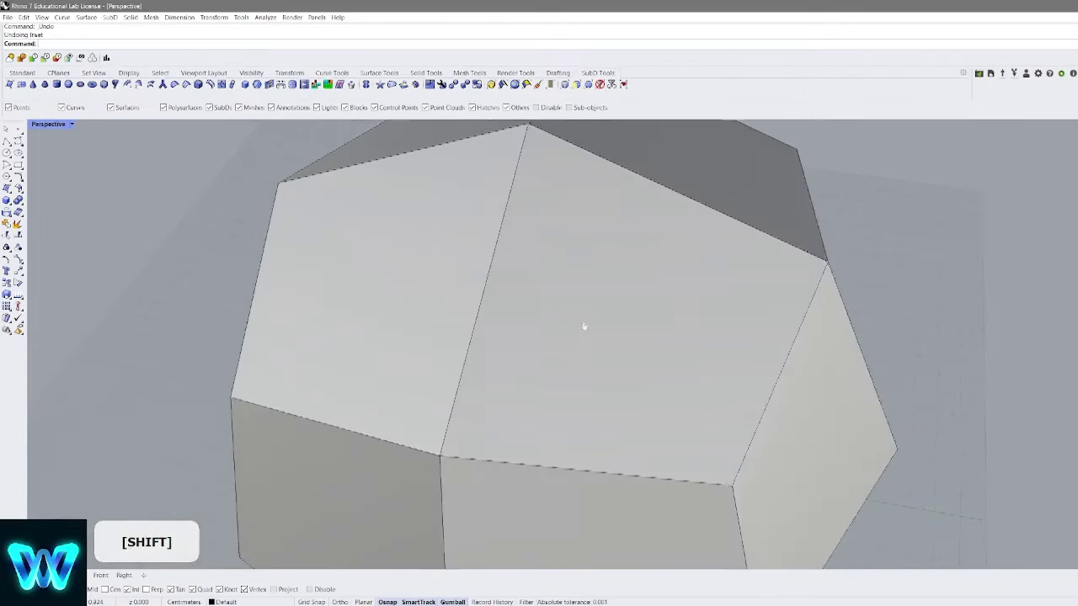
Inset an upper face of the sphere by a distance of 5
{"action": "scroll", "coordinate": [582, 325], "scroll_direction": "down", "scroll_amount": 2}
{"action": "right_click_drag", "start_coordinate": [508, 294], "coordinate": [556, 354]}
{"action": "right_click_drag", "start_coordinate": [484, 271], "coordinate": [532, 341], "text": "shift"}
{"action": "scroll", "coordinate": [531, 341], "scroll_direction": "up", "scroll_amount": 2}
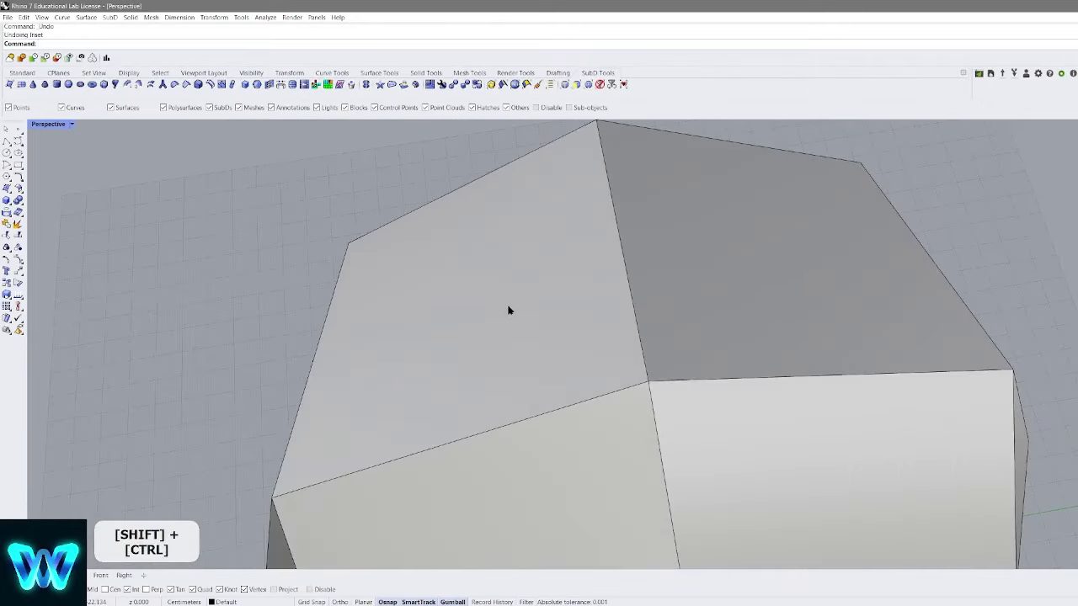
{"action": "left_click", "coordinate": [486, 277], "text": "ctrl+shift"}
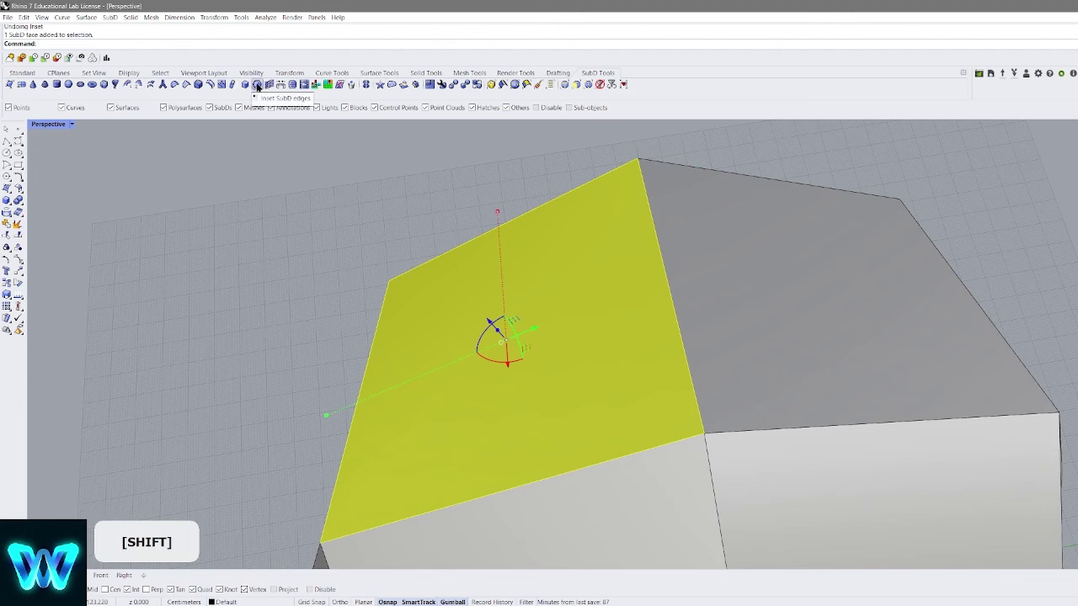
{"action": "left_click", "coordinate": [257, 86]}
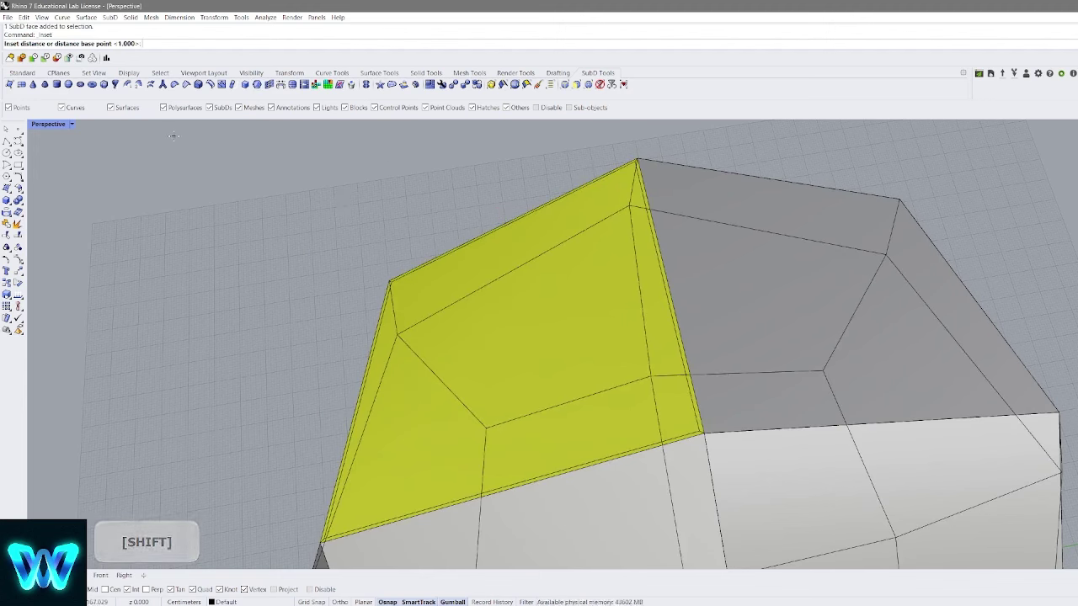
{"action": "type", "text": "5"}
{"action": "key", "text": "Return"}
{"action": "key", "text": "Return"}
{"action": "scroll", "coordinate": [659, 375], "scroll_direction": "up", "scroll_amount": 6}
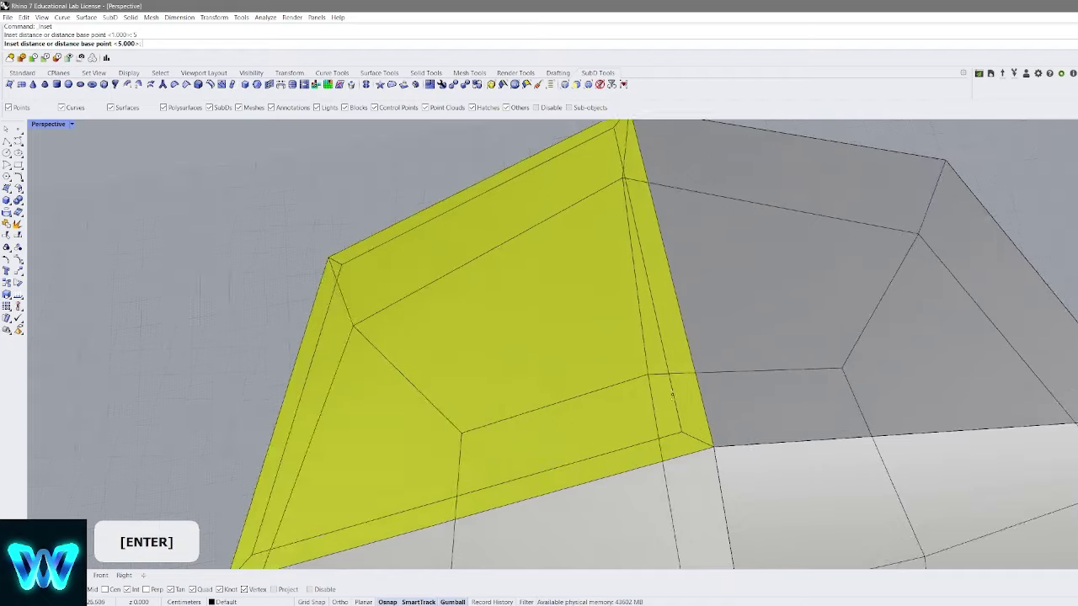
{"action": "scroll", "coordinate": [543, 357], "scroll_direction": "down", "scroll_amount": 6}
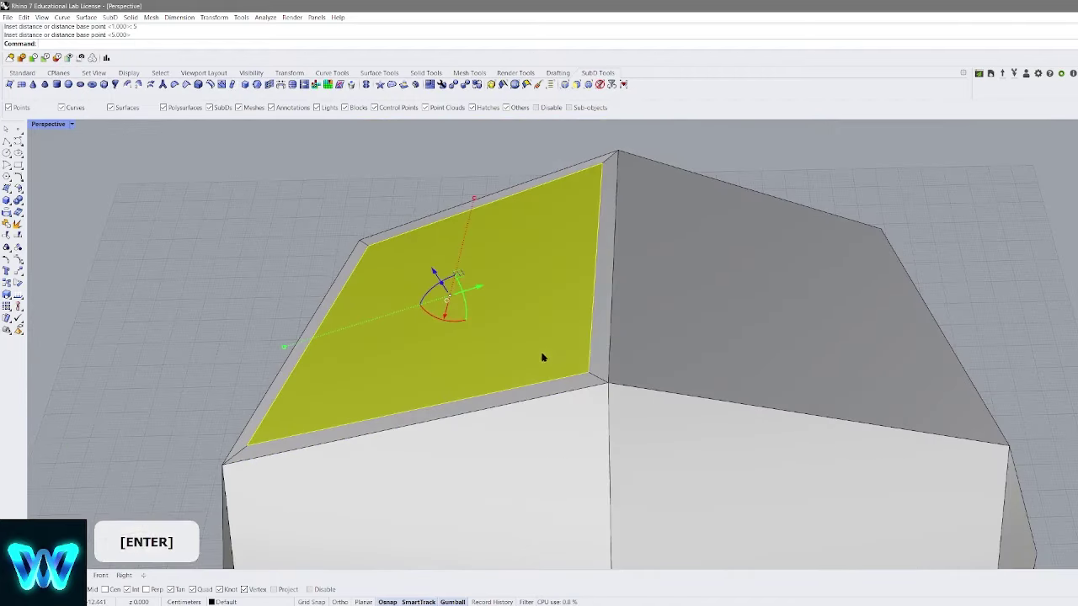
Delete the inset inner face to open a hole in the sphere and compare smooth and flat display
{"action": "right_click_drag", "start_coordinate": [545, 359], "coordinate": [610, 211], "text": "shift"}
{"action": "key", "text": "Delete"}
{"action": "scroll", "coordinate": [694, 318], "scroll_direction": "down", "scroll_amount": 7}
{"action": "key", "text": "Tab"}
{"action": "key", "text": "Tab"}
{"action": "scroll", "coordinate": [661, 251], "scroll_direction": "down", "scroll_amount": 4}
{"action": "right_click_drag", "start_coordinate": [610, 211], "coordinate": [445, 311]}
Delete the whole sphere to clear the construction grid
{"action": "left_click", "coordinate": [577, 270]}
{"action": "key", "text": "Delete"}
{"action": "right_click_drag", "start_coordinate": [577, 271], "coordinate": [513, 274]}
{"action": "right_click_drag", "start_coordinate": [514, 274], "coordinate": [497, 291], "text": "shift"}
{"action": "scroll", "coordinate": [604, 275], "scroll_direction": "up", "scroll_amount": 4}
{"action": "right_click_drag", "start_coordinate": [604, 275], "coordinate": [576, 278]}
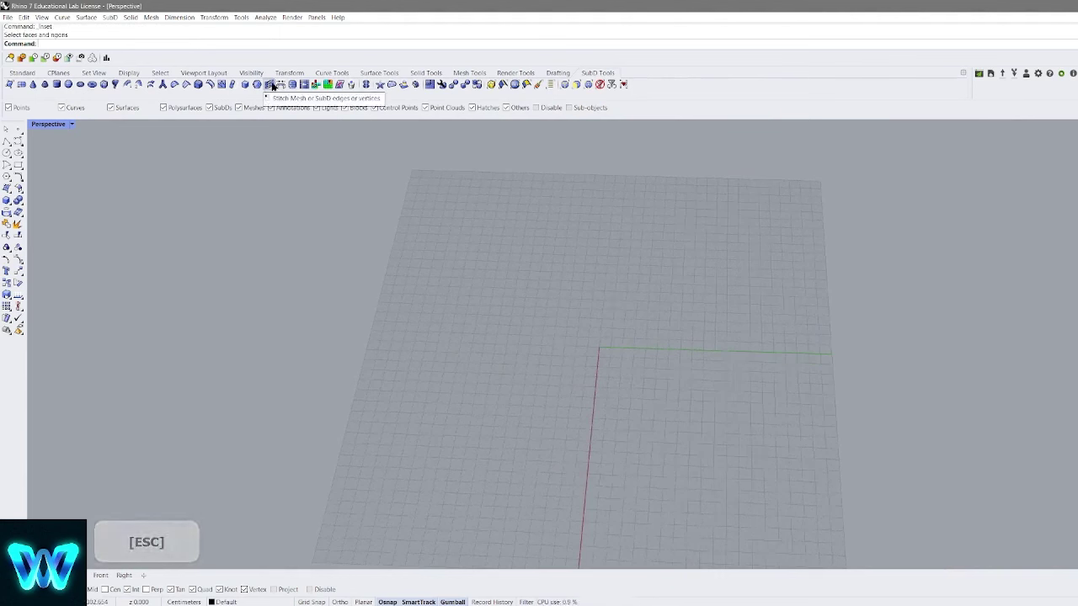
Draw a single four-sided SubD face in plane near the grid's back corner, away from the existing model
{"action": "mouse_move", "coordinate": [619, 305]}
{"action": "right_mouse_down", "text": "shift"}
{"action": "mouse_move", "coordinate": [587, 257]}
{"action": "mouse_move", "coordinate": [615, 324]}
{"action": "right_mouse_up", "text": "shift"}
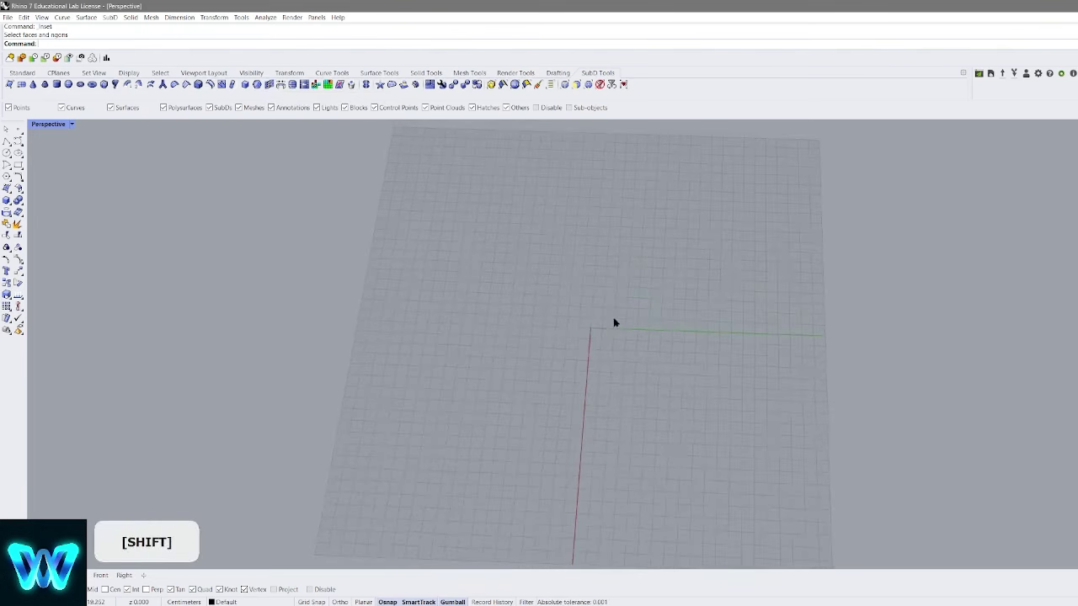
{"action": "scroll", "coordinate": [589, 329], "scroll_direction": "down", "scroll_amount": 4}
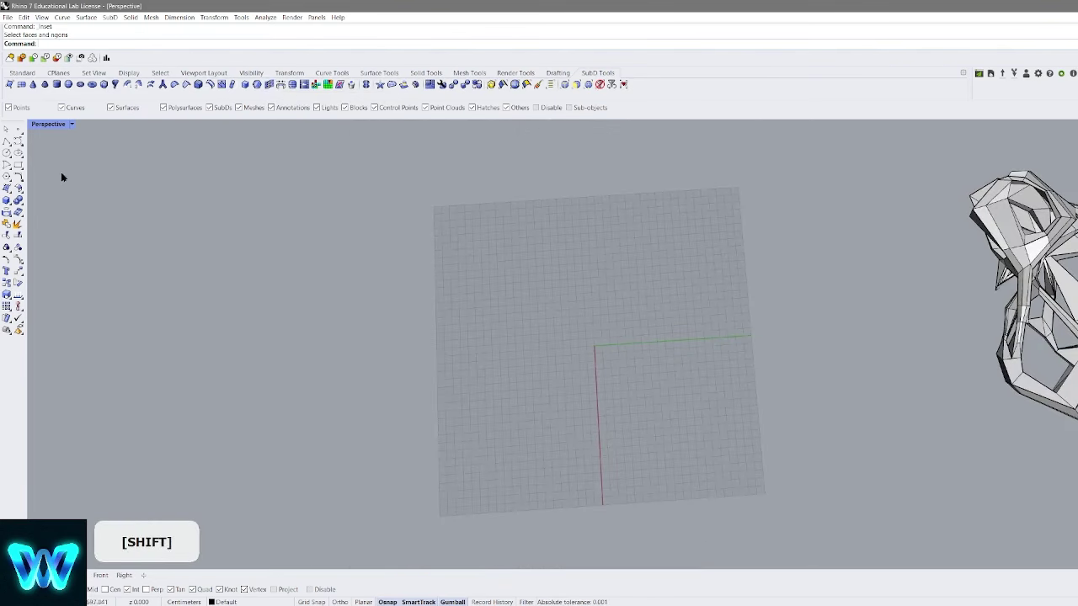
{"action": "left_click", "coordinate": [446, 342]}
{"action": "left_click", "coordinate": [542, 313]}
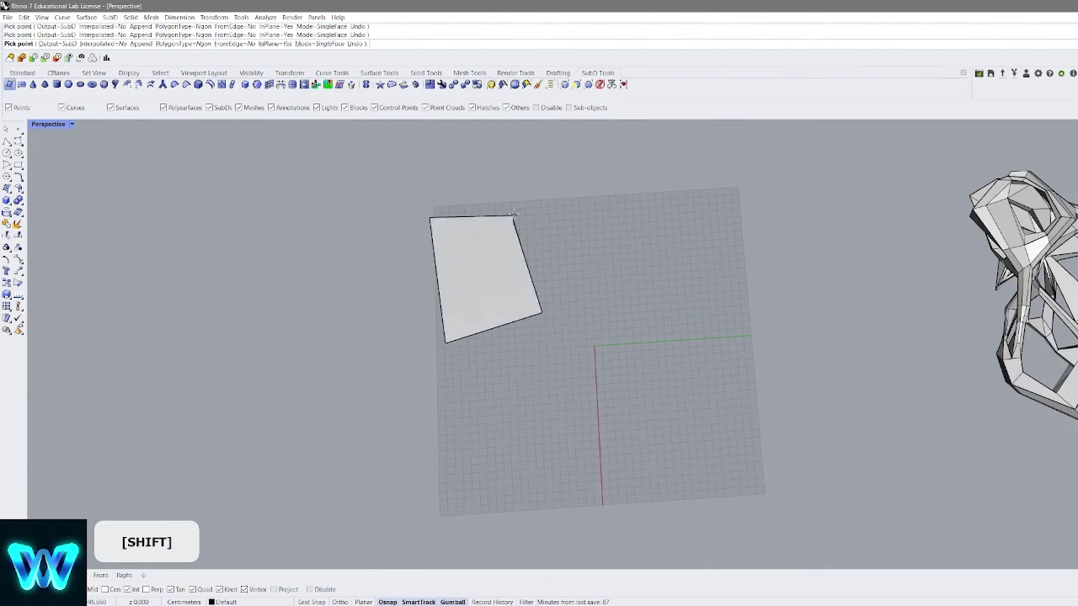
{"action": "left_click", "coordinate": [514, 221]}
{"action": "right_click", "coordinate": [684, 217]}
Draw a second four-sided SubD face near the grid's other back corner, level with the first face
{"action": "left_click", "coordinate": [681, 209]}
{"action": "left_click", "coordinate": [669, 317]}
{"action": "left_click", "coordinate": [790, 318]}
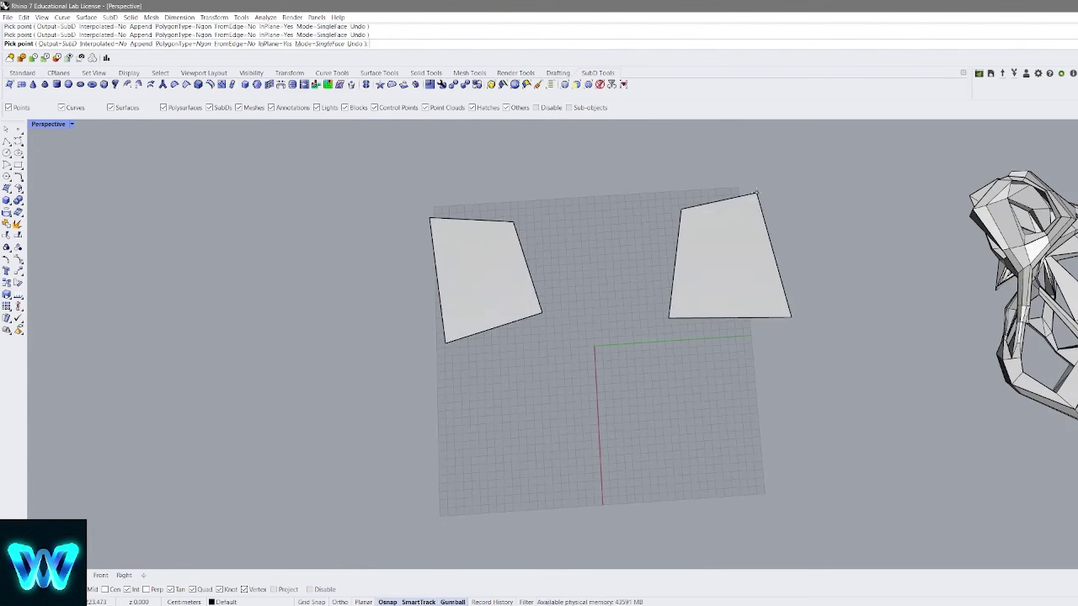
Move the two separate SubD faces closer together near the grid's centre, leaving a gap between their facing edges
{"action": "left_click_drag", "start_coordinate": [508, 291], "coordinate": [607, 293]}
{"action": "left_click", "coordinate": [649, 225]}
{"action": "scroll", "coordinate": [649, 224], "scroll_direction": "up", "scroll_amount": 4}
{"action": "right_click_drag", "start_coordinate": [570, 302], "coordinate": [565, 320], "text": "shift"}
{"action": "left_click", "coordinate": [602, 348]}
{"action": "left_click_drag", "start_coordinate": [604, 351], "coordinate": [598, 364]}
{"action": "left_click", "coordinate": [653, 296]}
{"action": "right_click_drag", "start_coordinate": [653, 296], "coordinate": [612, 322]}
{"action": "left_click_drag", "start_coordinate": [735, 318], "coordinate": [778, 335]}
{"action": "left_click", "coordinate": [599, 281]}
{"action": "left_click", "coordinate": [573, 405]}
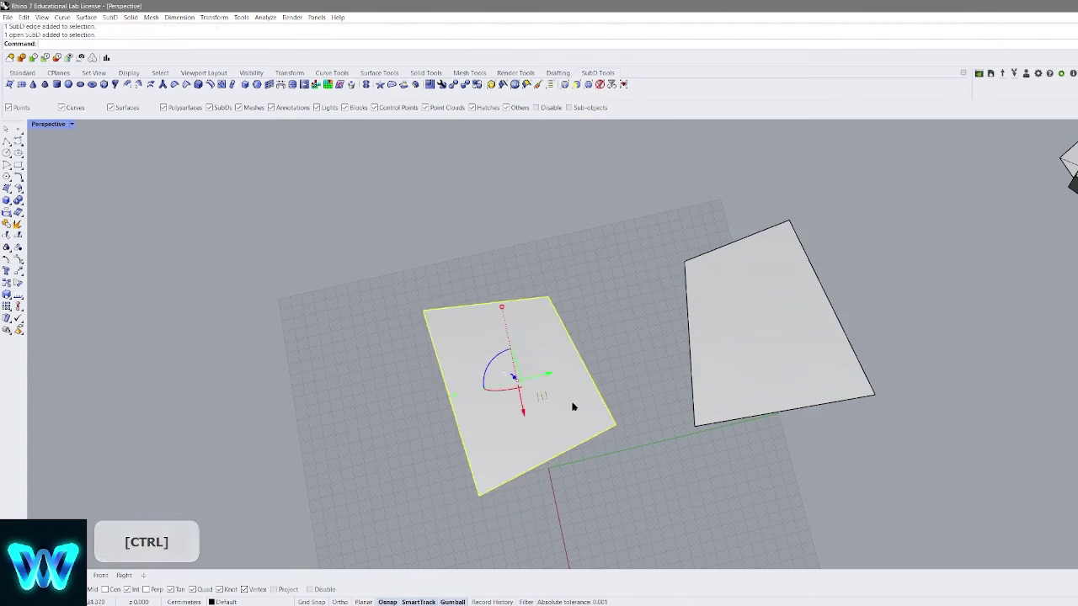
{"action": "left_click_drag", "start_coordinate": [572, 407], "coordinate": [578, 434]}
{"action": "left_click", "coordinate": [596, 331]}
{"action": "right_click_drag", "start_coordinate": [597, 331], "coordinate": [566, 312], "text": "shift"}
{"action": "right_click_drag", "start_coordinate": [566, 313], "coordinate": [631, 361]}
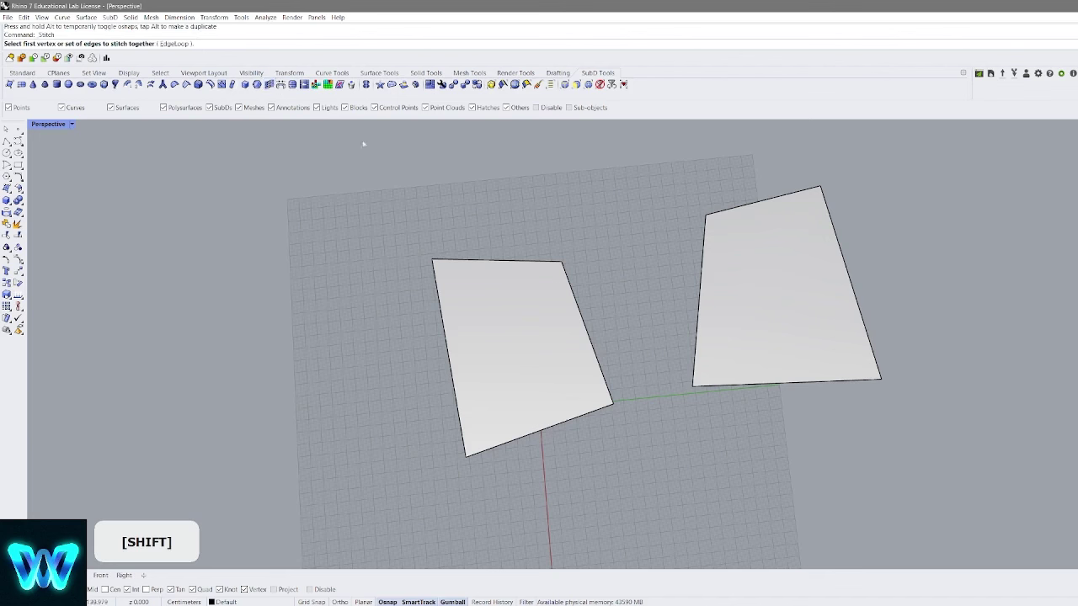
Stitch both pairs of facing corner vertices of the two faces together at their average location
{"action": "left_click", "coordinate": [589, 338]}
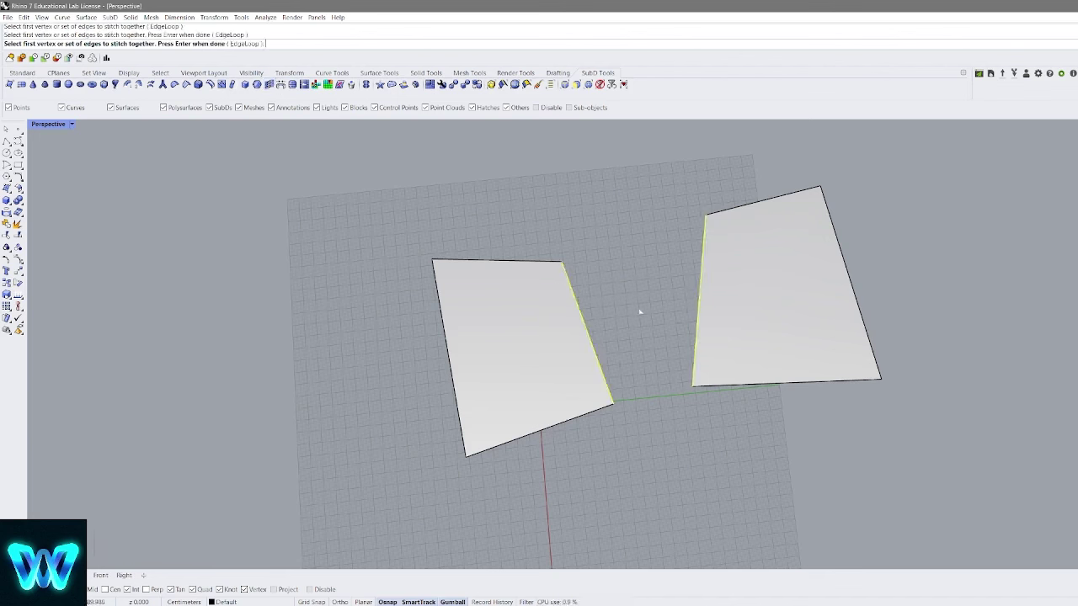
{"action": "key", "text": "Escape"}
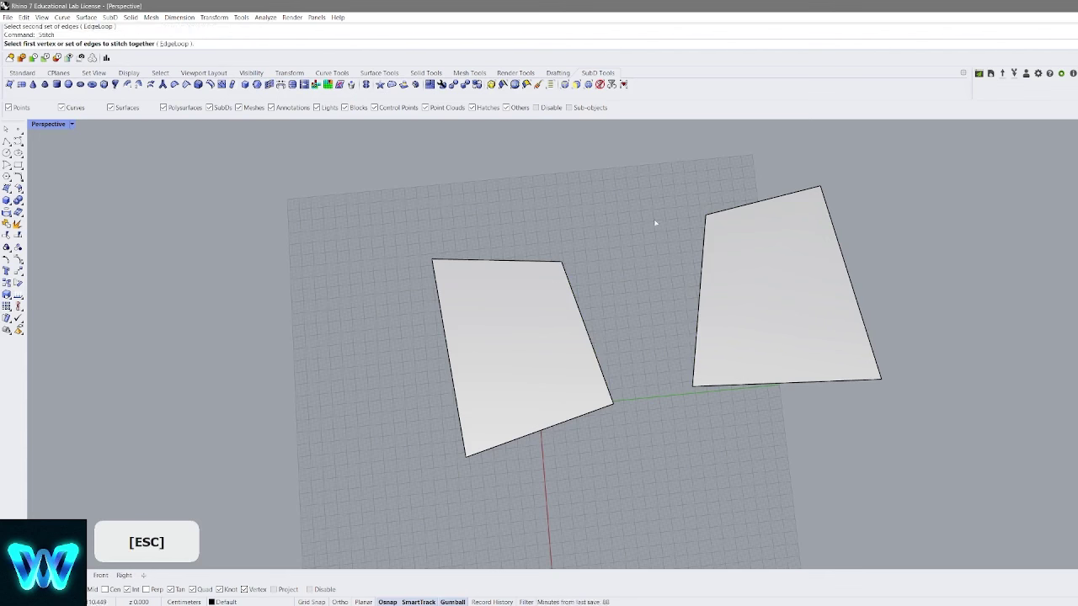
{"action": "left_click", "coordinate": [613, 404]}
{"action": "left_click", "coordinate": [693, 386]}
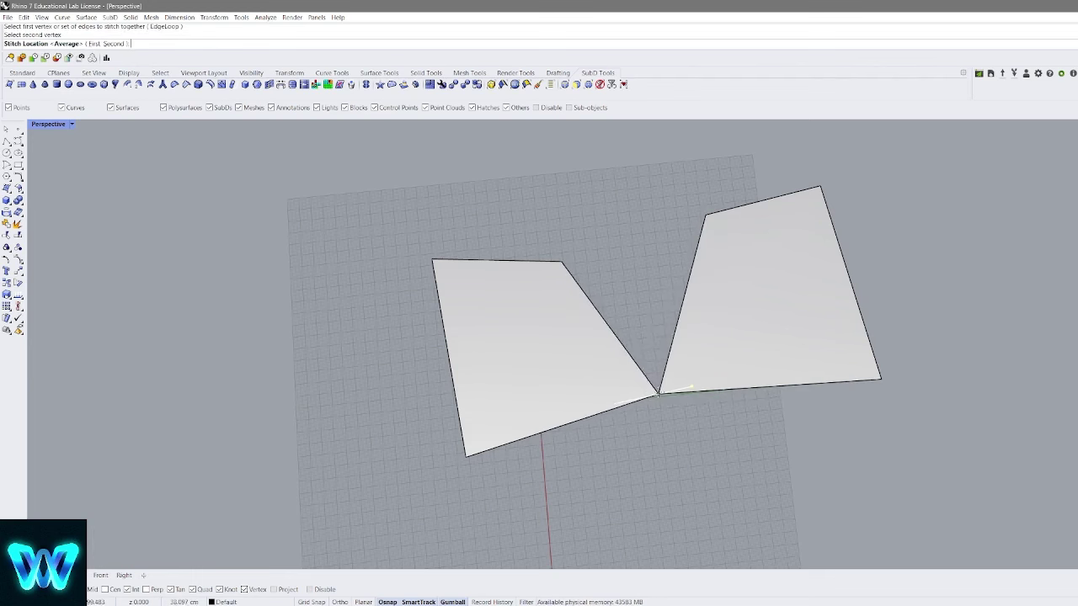
{"action": "key", "text": "Escape"}
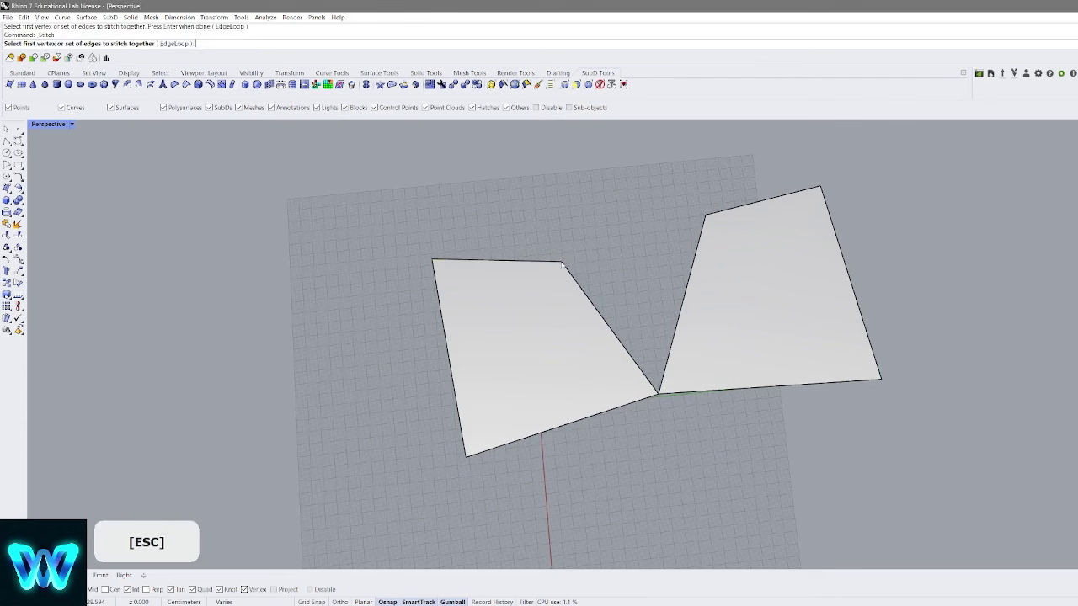
{"action": "left_click", "coordinate": [706, 215]}
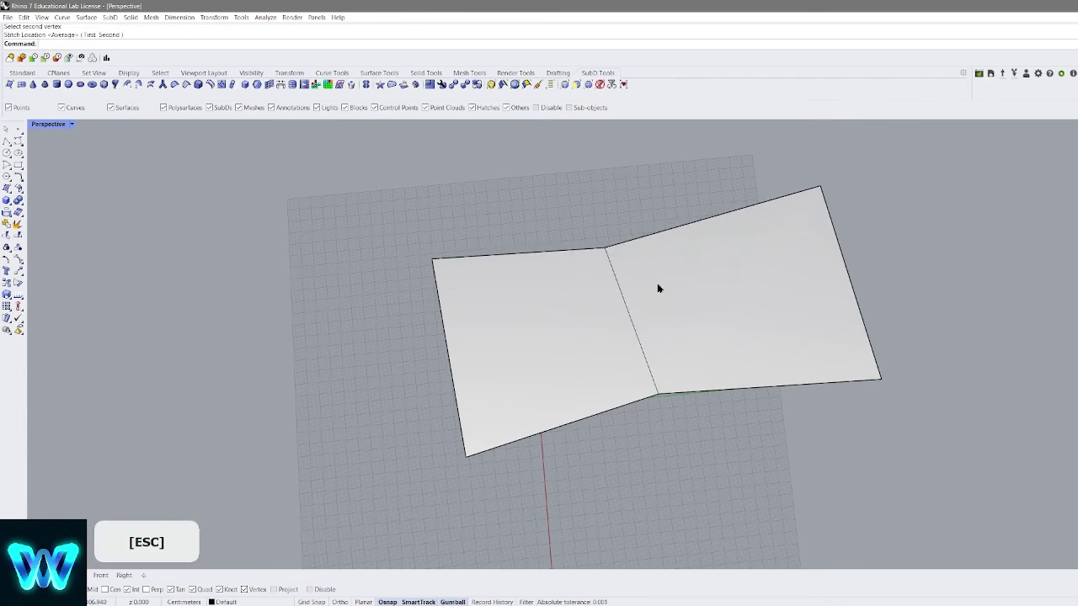
Compare the stitched SubD in smooth and flat display, examining the shading at the front end of the seam
{"action": "key", "text": "Tab"}
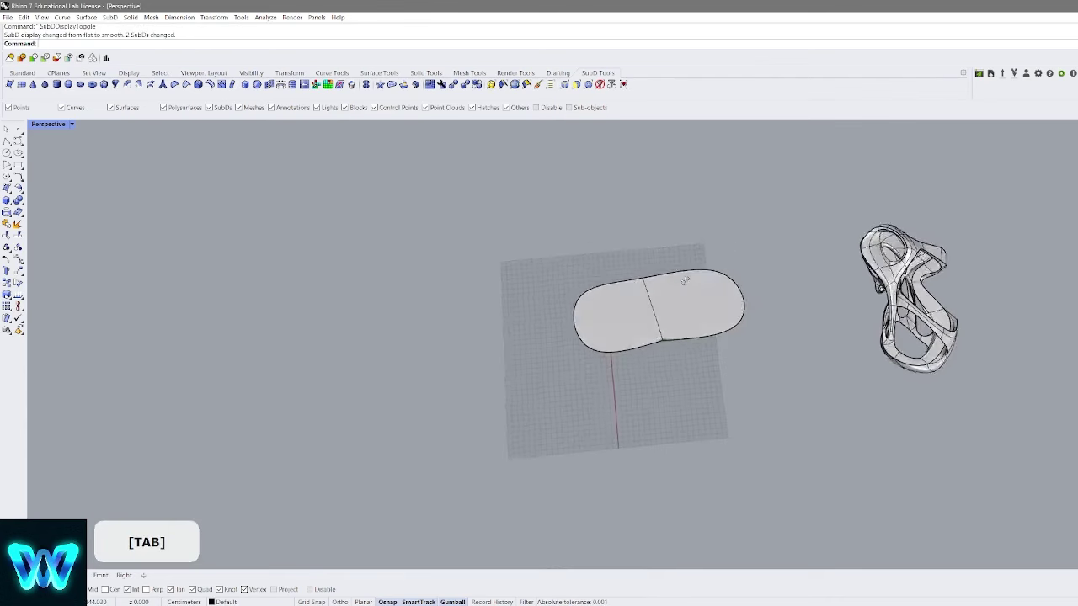
{"action": "scroll", "coordinate": [665, 328], "scroll_direction": "up", "scroll_amount": 8}
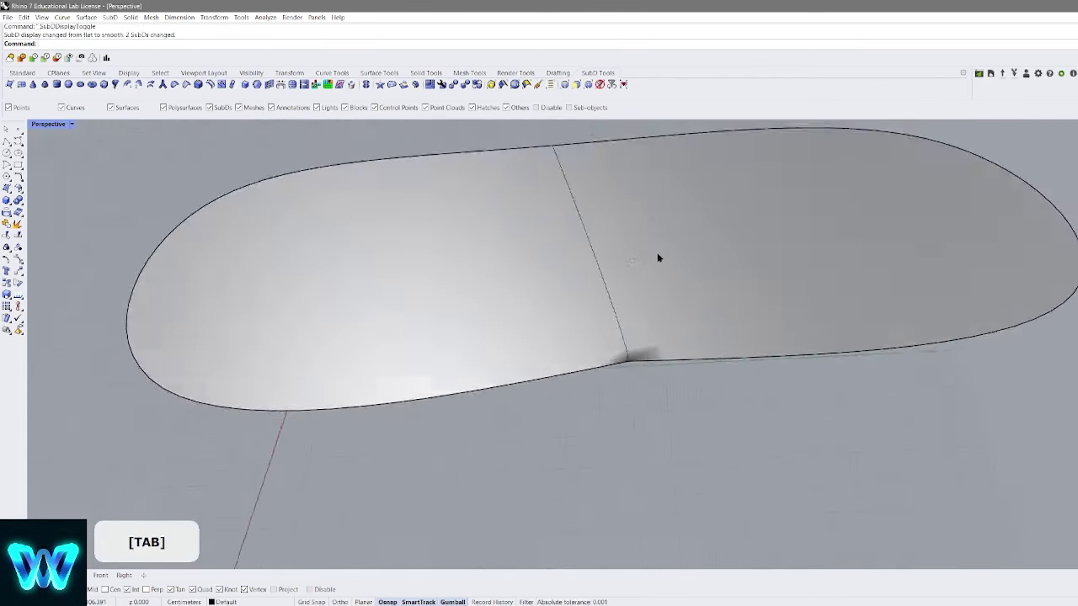
{"action": "scroll", "coordinate": [674, 257], "scroll_direction": "down", "scroll_amount": 8}
{"action": "key", "text": "Tab"}
{"action": "right_click_drag", "start_coordinate": [699, 259], "coordinate": [638, 381], "text": "shift"}
{"action": "scroll", "coordinate": [639, 347], "scroll_direction": "up", "scroll_amount": 8}
{"action": "scroll", "coordinate": [640, 347], "scroll_direction": "down", "scroll_amount": 11}
{"action": "key", "text": "Tab"}
{"action": "scroll", "coordinate": [638, 381], "scroll_direction": "up", "scroll_amount": 6}
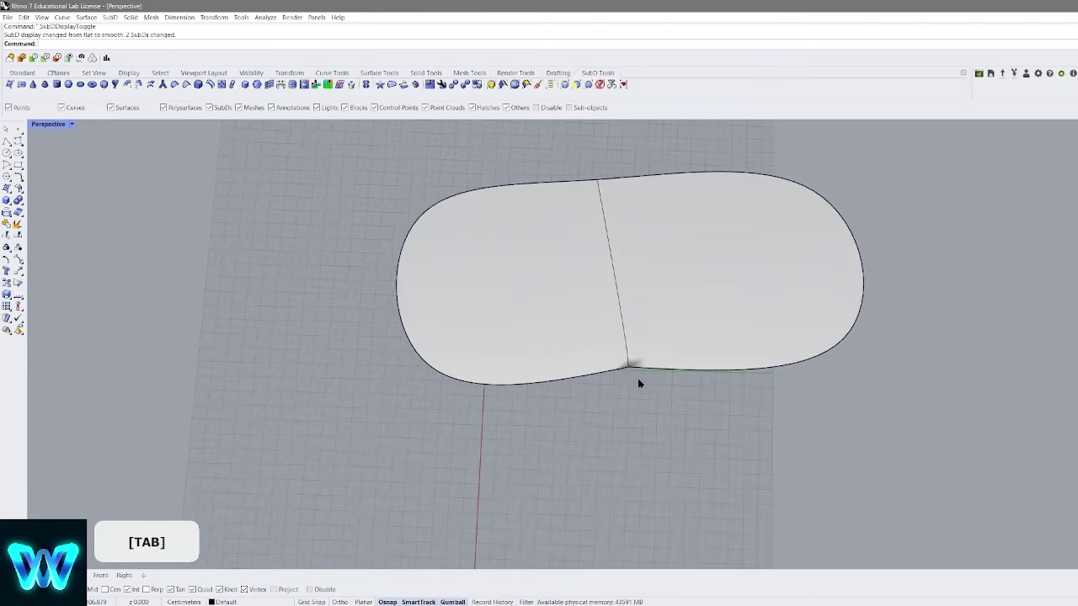
Remove the crease from the vertex at the front end of the seam between the two faces
{"action": "left_click", "coordinate": [629, 368]}
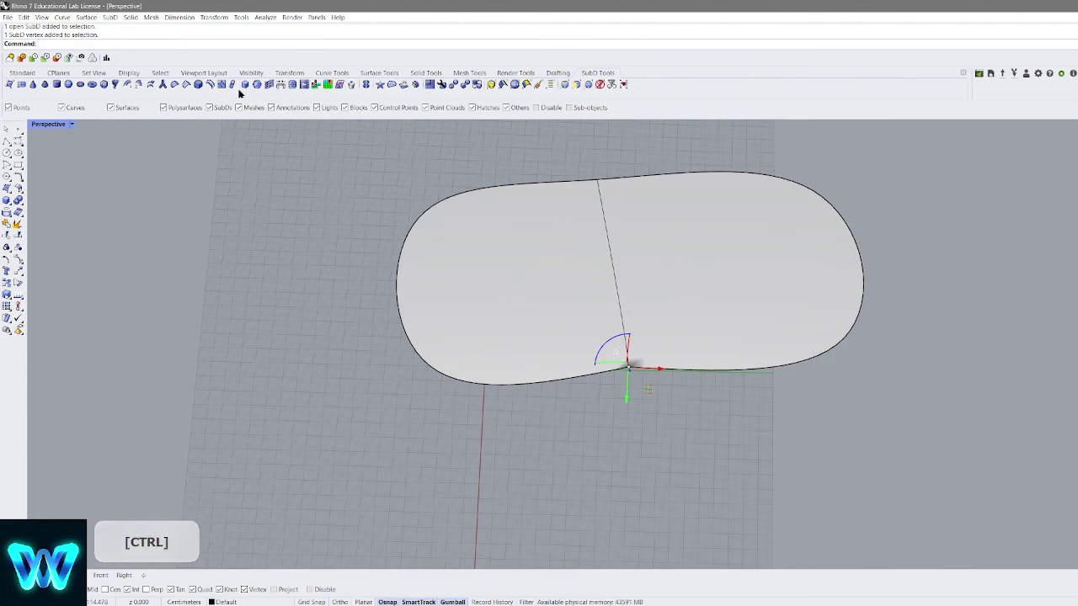
{"action": "left_click", "coordinate": [175, 85]}
{"action": "left_click", "coordinate": [186, 86]}
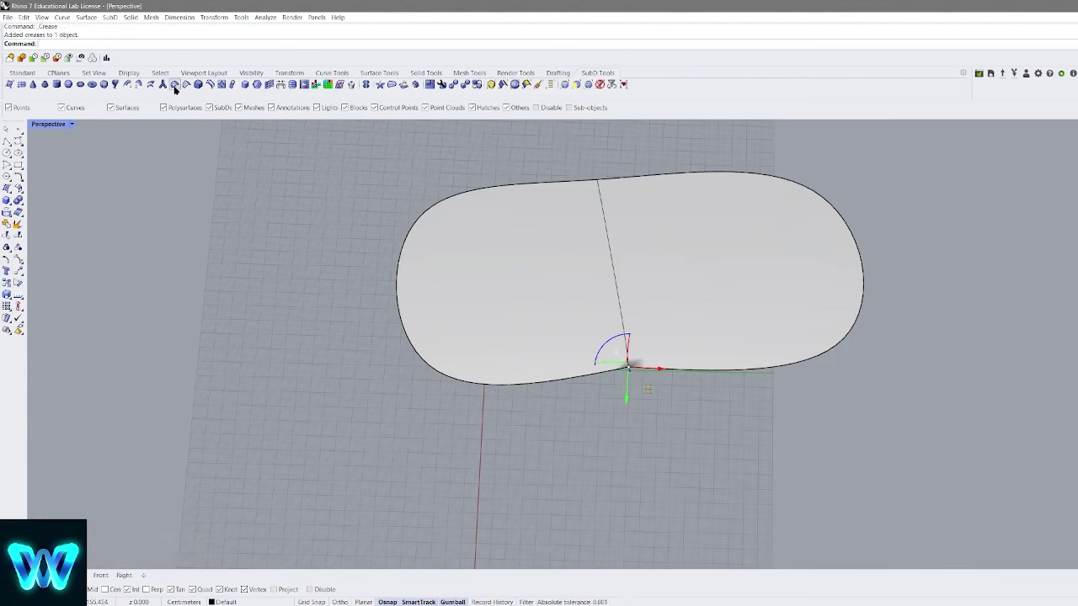
{"action": "left_click", "coordinate": [175, 86]}
{"action": "right_click_drag", "start_coordinate": [677, 378], "coordinate": [561, 277]}
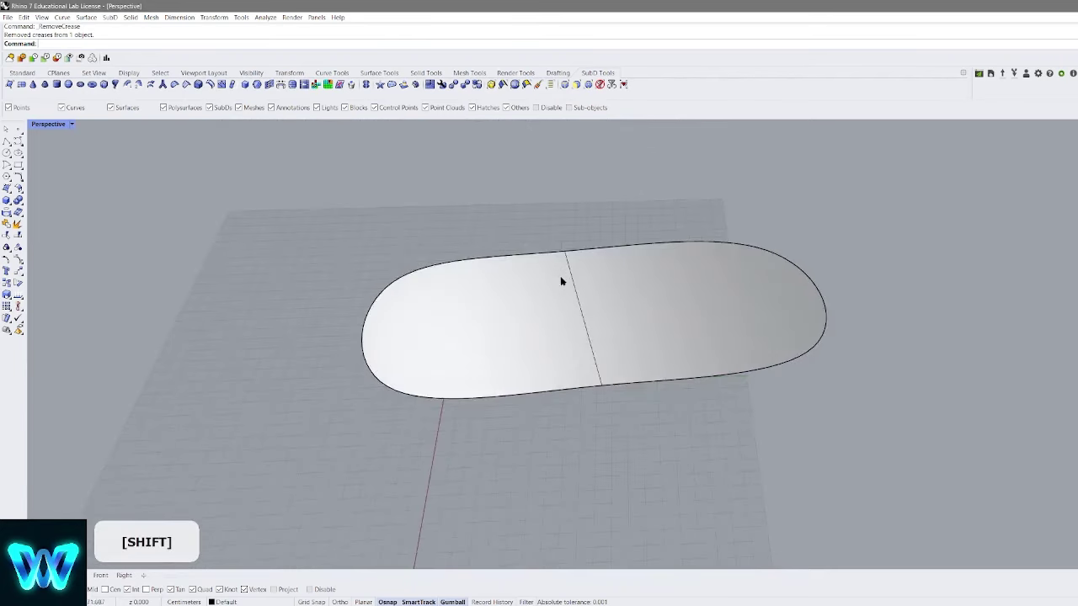
Delete the joined two-face SubD to clear the construction grid
{"action": "scroll", "coordinate": [562, 280], "scroll_direction": "down", "scroll_amount": 6}
{"action": "right_click_drag", "start_coordinate": [661, 291], "coordinate": [604, 278], "text": "shift"}
{"action": "left_click", "coordinate": [531, 288]}
{"action": "key", "text": "Delete"}
{"action": "scroll", "coordinate": [601, 276], "scroll_direction": "up", "scroll_amount": 4}
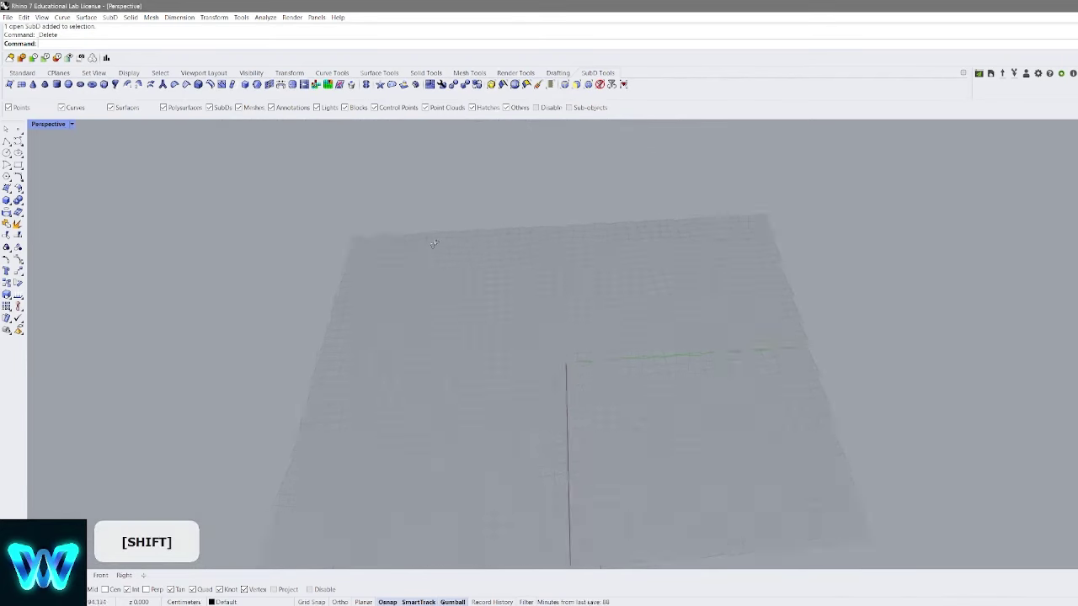
Create two separate quad-style SubD spheres side by side on the grid, with radii of about 86 cm and 84 cm
{"action": "right_click_drag", "start_coordinate": [433, 240], "coordinate": [391, 239]}
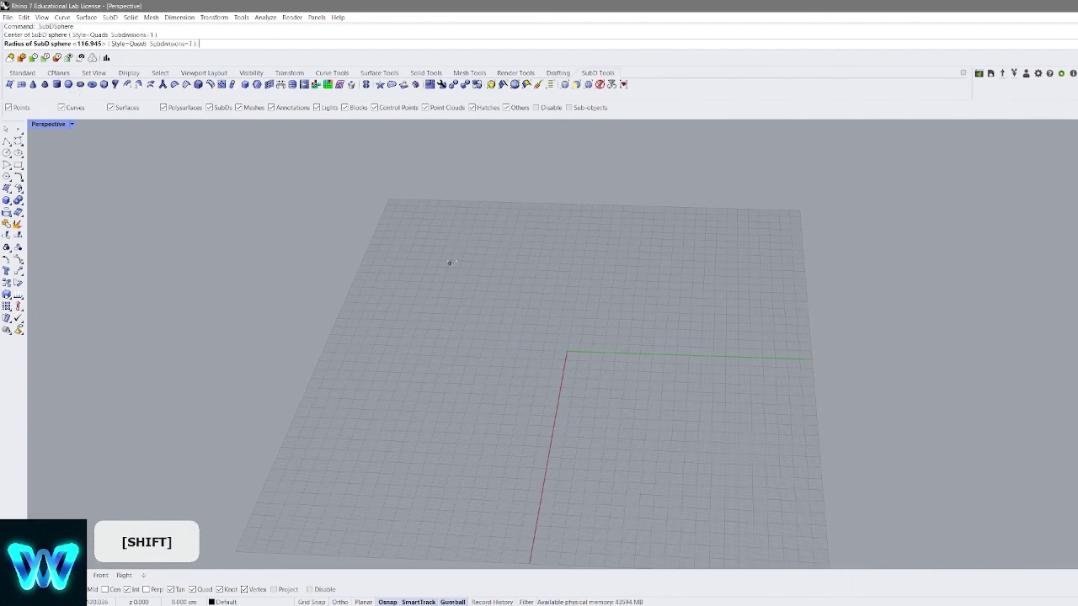
{"action": "left_click", "coordinate": [530, 223]}
{"action": "right_click", "coordinate": [581, 244]}
{"action": "left_click", "coordinate": [723, 287]}
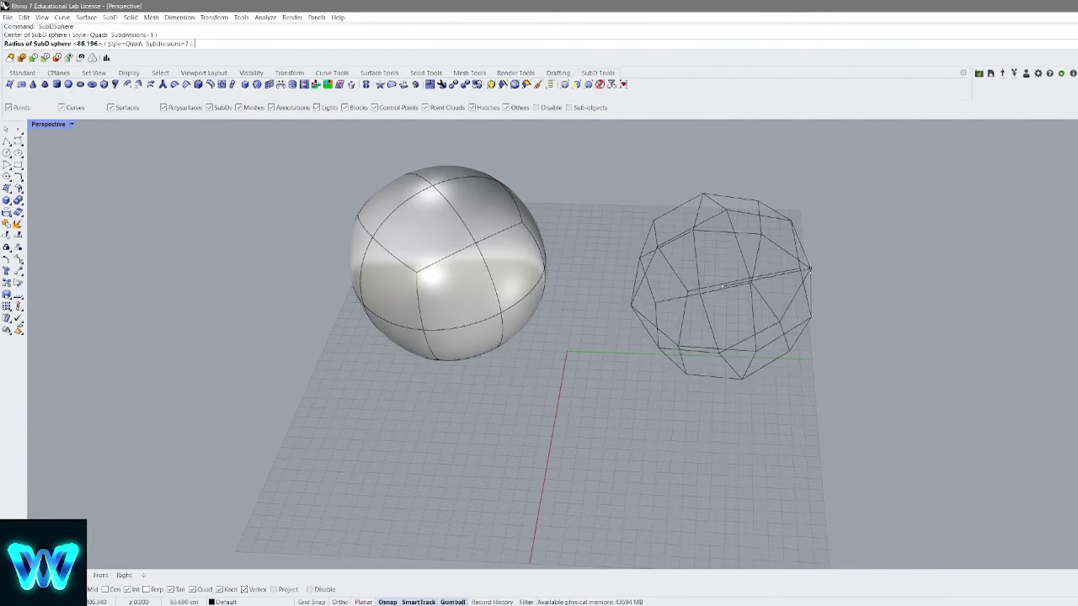
{"action": "left_click", "coordinate": [810, 268]}
Delete one facing face from each sphere to open them toward each other, and switch the SubDs to flat display
{"action": "right_click_drag", "start_coordinate": [674, 271], "coordinate": [763, 211]}
{"action": "scroll", "coordinate": [657, 253], "scroll_direction": "up", "scroll_amount": 4}
{"action": "right_click_drag", "start_coordinate": [657, 252], "coordinate": [668, 270], "text": "shift"}
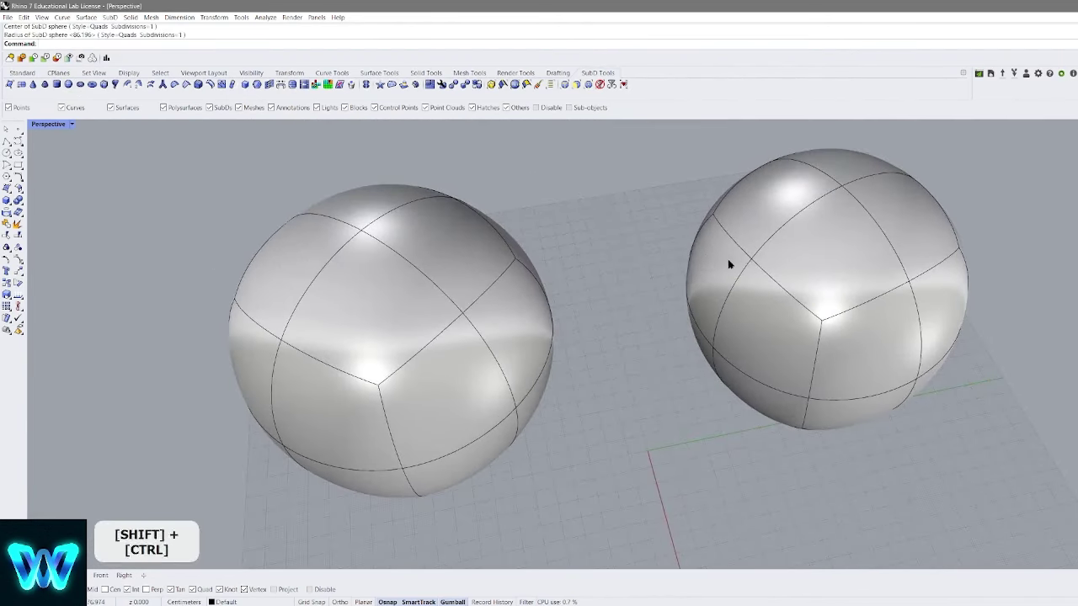
{"action": "left_click", "coordinate": [729, 264], "text": "ctrl+shift"}
{"action": "key", "text": "Delete"}
{"action": "left_click", "coordinate": [505, 305], "text": "ctrl+shift"}
{"action": "key", "text": "Delete"}
{"action": "key", "text": "Tab"}
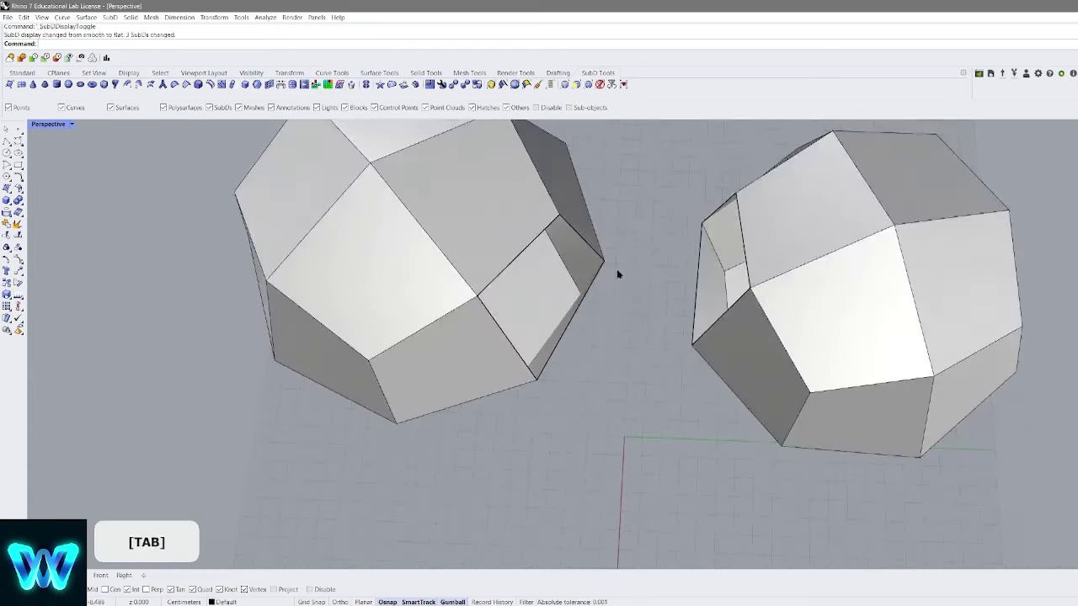
{"action": "scroll", "coordinate": [618, 274], "scroll_direction": "up", "scroll_amount": 3}
Stitch two pairs of facing vertices along the upper rims of the sphere openings at their average location
{"action": "left_click", "coordinate": [269, 84]}
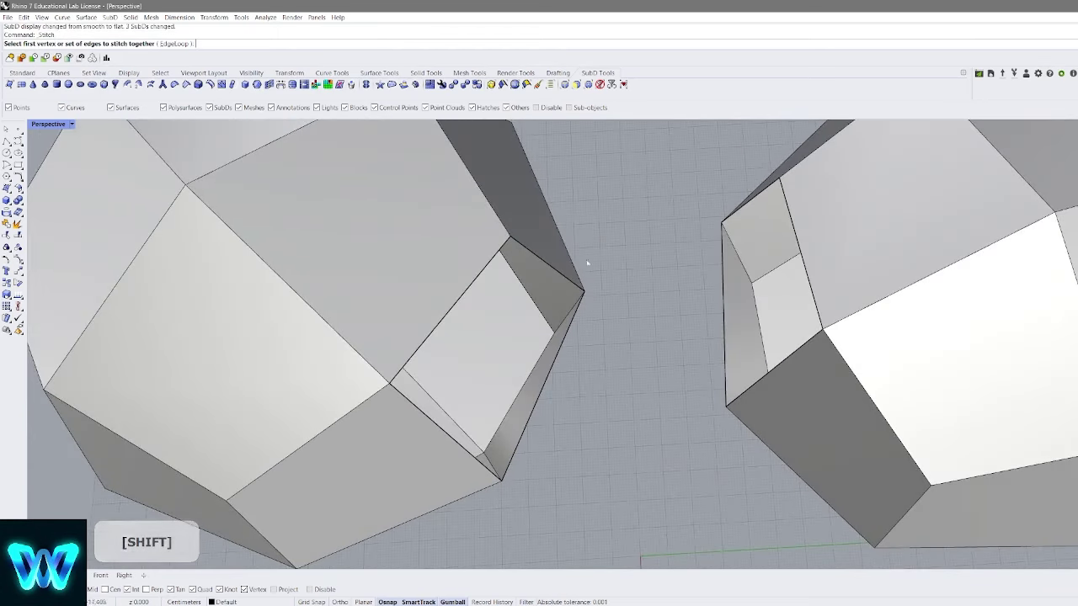
{"action": "left_click", "coordinate": [585, 292]}
{"action": "left_click", "coordinate": [722, 223]}
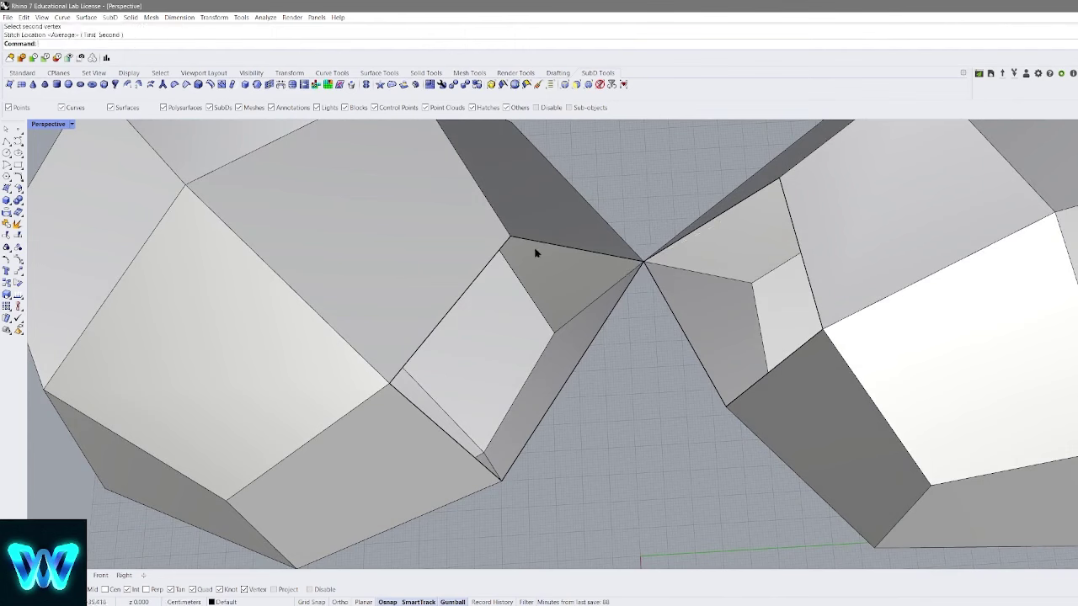
{"action": "left_click", "coordinate": [778, 179]}
{"action": "left_click", "coordinate": [633, 209]}
{"action": "right_click_drag", "start_coordinate": [635, 211], "coordinate": [748, 262]}
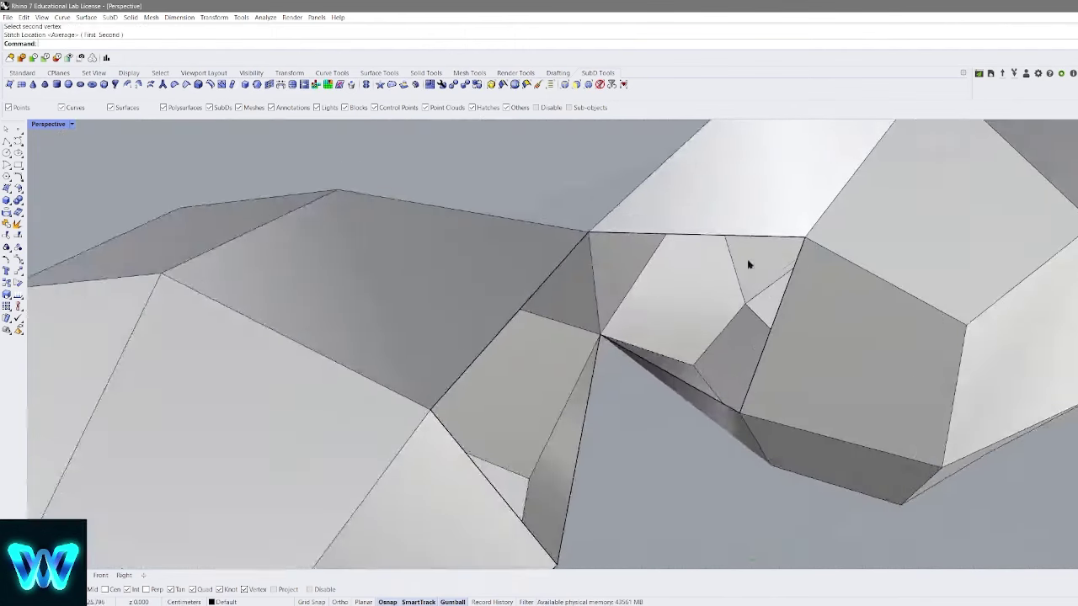
Crease the full edge loop running around the right sphere from the corner of its opening
{"action": "scroll", "coordinate": [750, 263], "scroll_direction": "down", "scroll_amount": 4}
{"action": "left_click", "coordinate": [759, 266], "text": "shift"}
{"action": "left_click", "coordinate": [863, 411]}
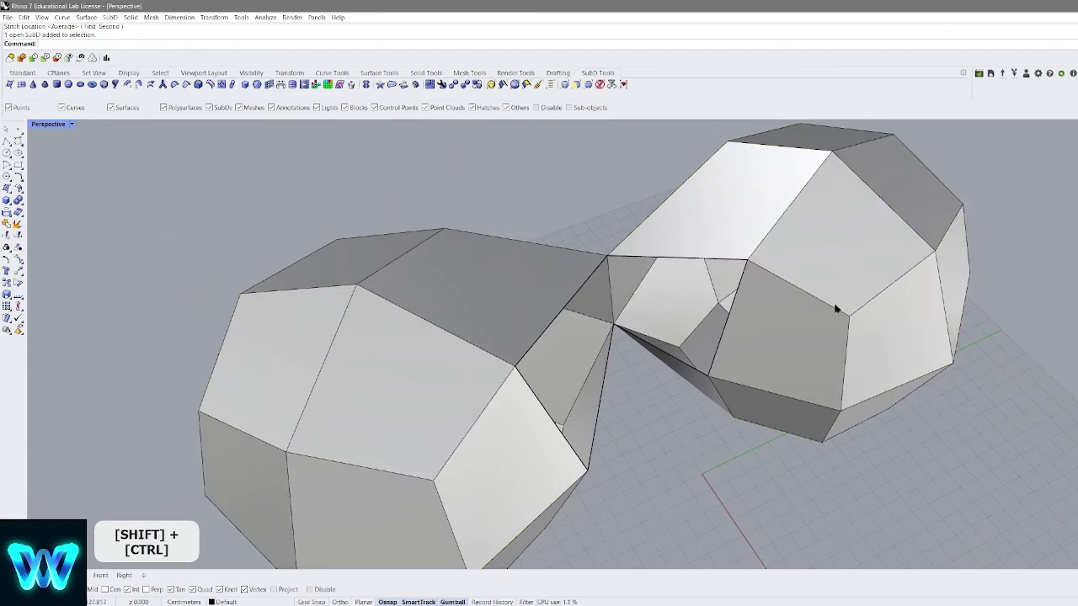
{"action": "double_click", "coordinate": [833, 306], "text": "ctrl+shift"}
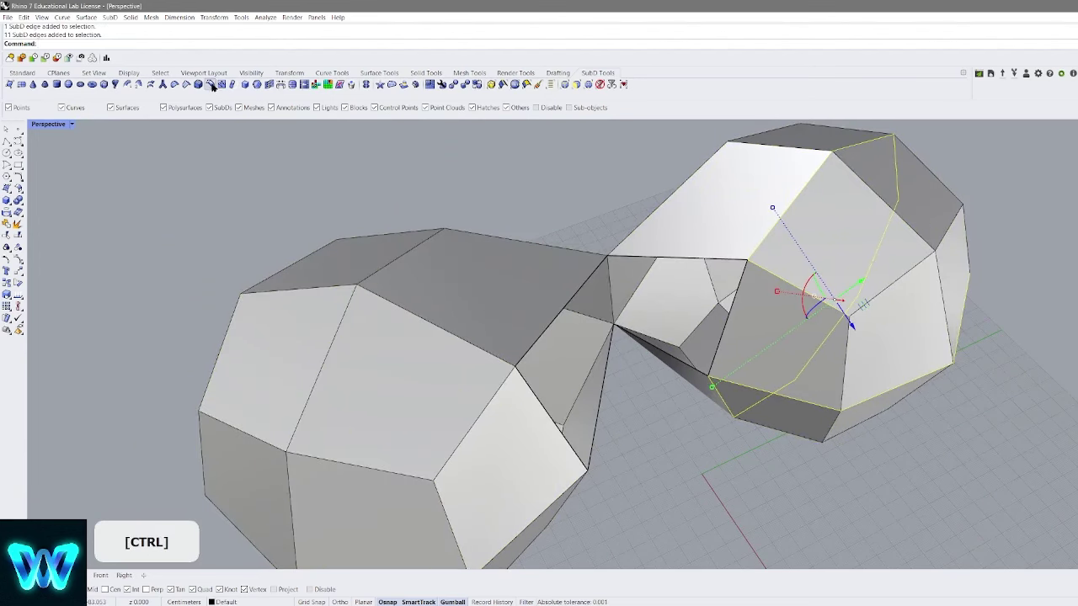
{"action": "left_click", "coordinate": [185, 88]}
Stitch the two remaining pairs of open vertices between the spheres at their average location to close the gap
{"action": "right_click_drag", "start_coordinate": [540, 219], "coordinate": [499, 215]}
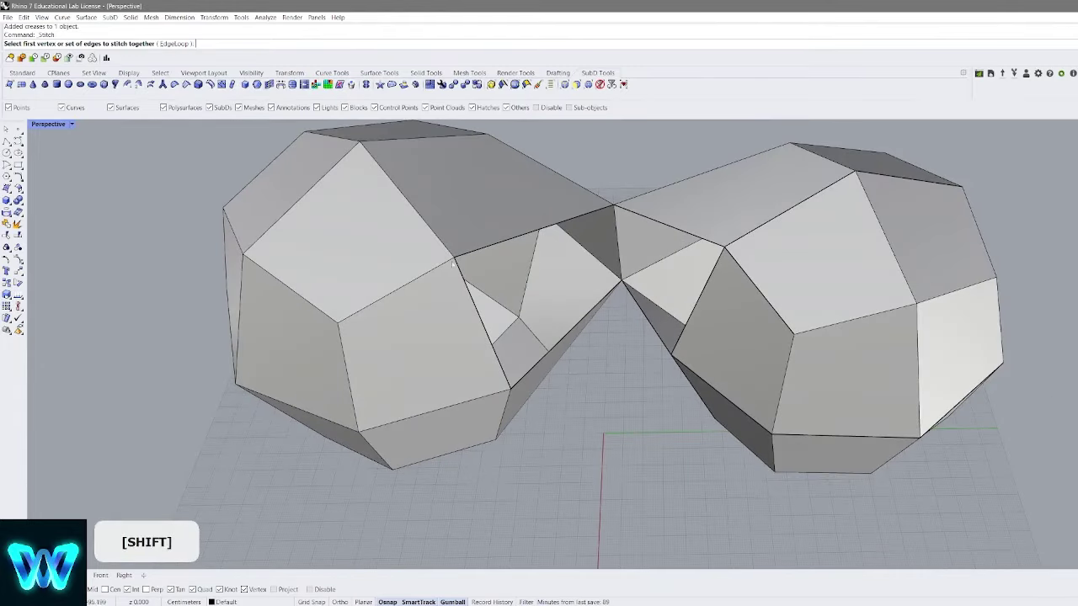
{"action": "left_click", "coordinate": [725, 247]}
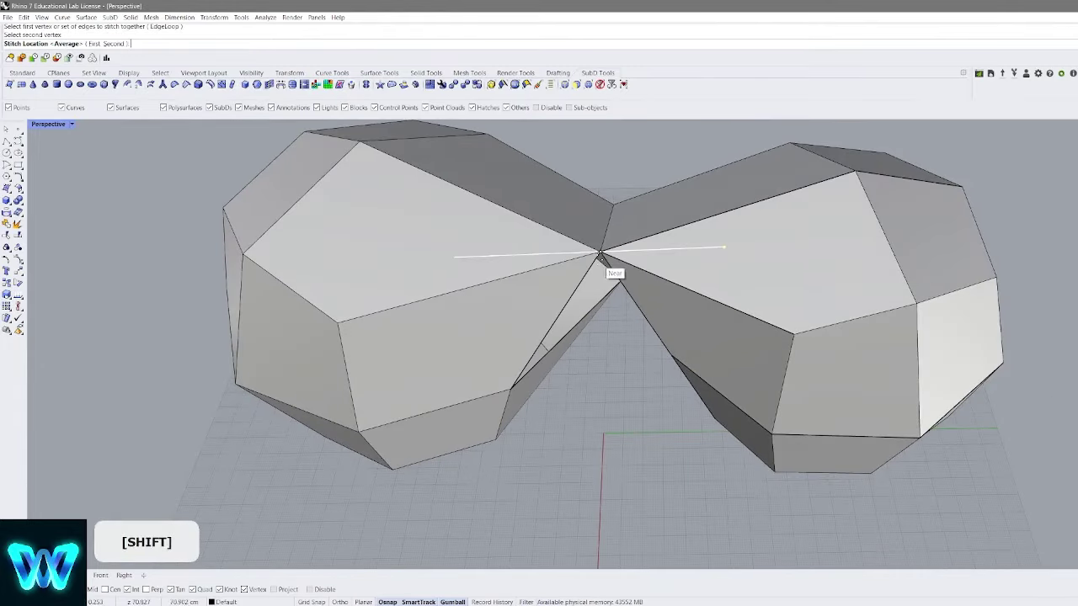
{"action": "left_click", "coordinate": [511, 389]}
{"action": "left_click", "coordinate": [673, 359]}
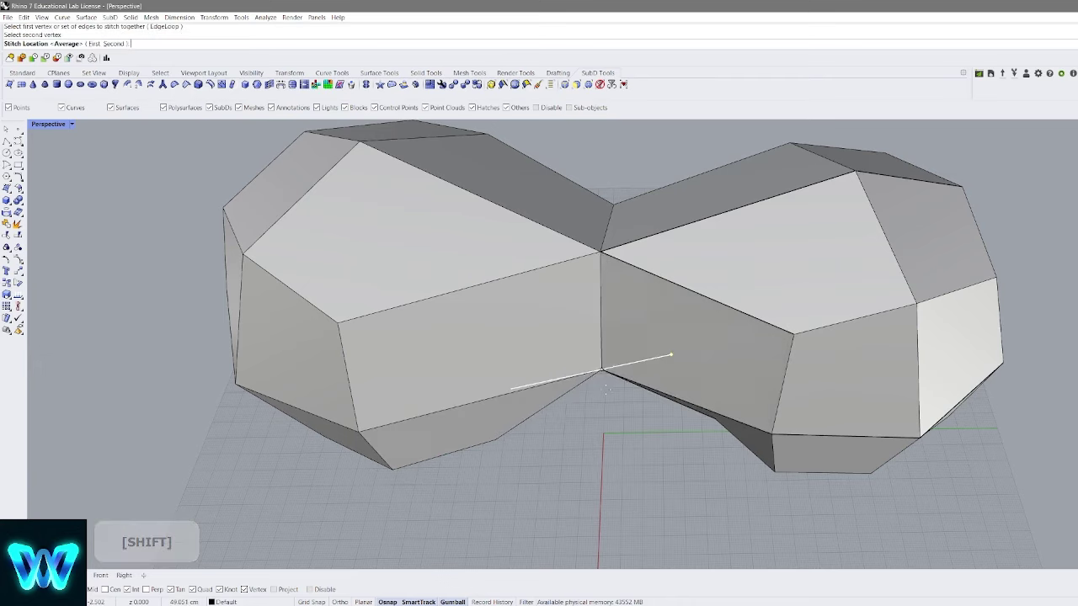
{"action": "right_click", "coordinate": [673, 359]}
Switch the joined spheres to smooth display and examine the shading where the crease meets the stitched seam vertex
{"action": "right_click_drag", "start_coordinate": [671, 355], "coordinate": [688, 339]}
{"action": "key", "text": "Tab"}
{"action": "scroll", "coordinate": [620, 279], "scroll_direction": "up", "scroll_amount": 10, "text": "shift"}
{"action": "scroll", "coordinate": [620, 279], "scroll_direction": "down", "scroll_amount": 6}
{"action": "right_click_drag", "start_coordinate": [621, 279], "coordinate": [611, 332]}
{"action": "scroll", "coordinate": [690, 314], "scroll_direction": "up", "scroll_amount": 6}
{"action": "scroll", "coordinate": [646, 385], "scroll_direction": "down", "scroll_amount": 4}
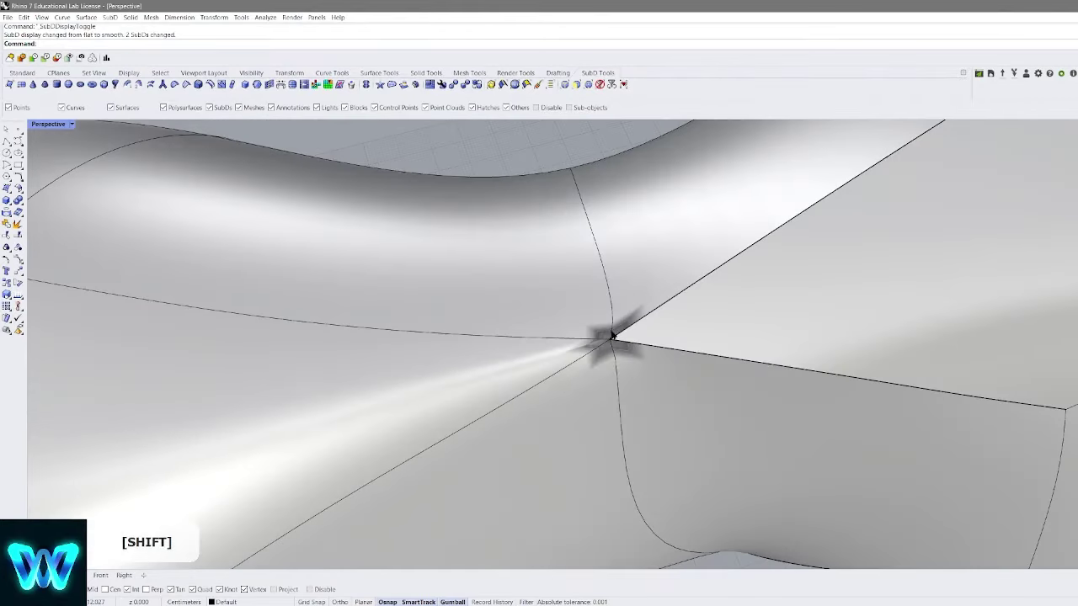
{"action": "scroll", "coordinate": [640, 341], "scroll_direction": "down", "scroll_amount": 4}
{"action": "scroll", "coordinate": [654, 362], "scroll_direction": "up", "scroll_amount": 4}
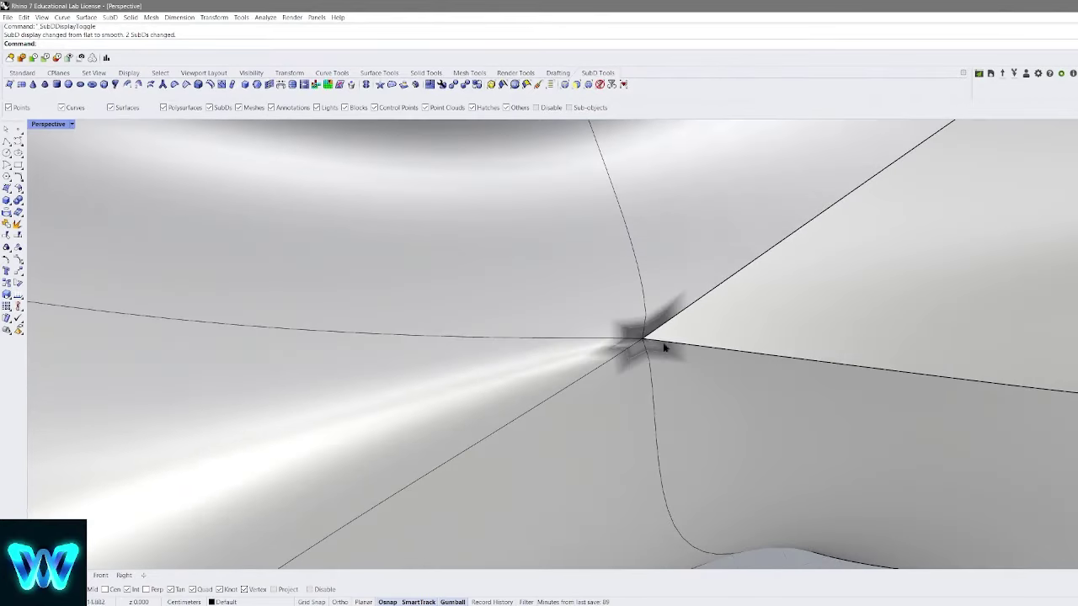
{"action": "scroll", "coordinate": [655, 338], "scroll_direction": "down", "scroll_amount": 6}
{"action": "right_click_drag", "start_coordinate": [655, 338], "coordinate": [628, 291]}
{"action": "scroll", "coordinate": [644, 265], "scroll_direction": "up", "scroll_amount": 8}
{"action": "scroll", "coordinate": [653, 319], "scroll_direction": "down", "scroll_amount": 5}
{"action": "scroll", "coordinate": [629, 291], "scroll_direction": "up", "scroll_amount": 5}
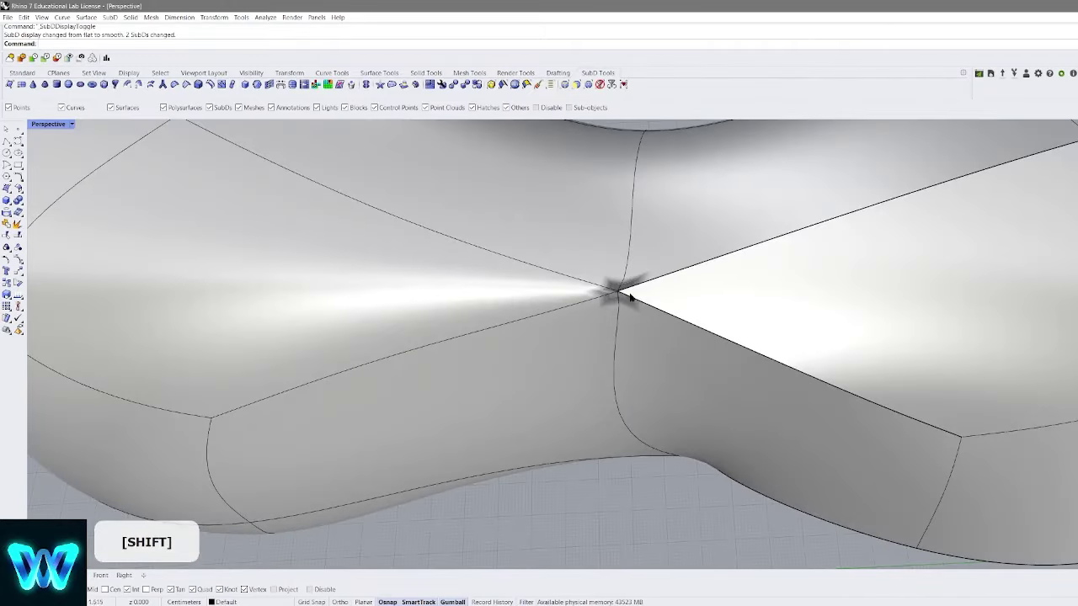
Remove the crease at the stitched seam vertex, and crease the right sphere's edges that meet there again
{"action": "left_click", "coordinate": [176, 88]}
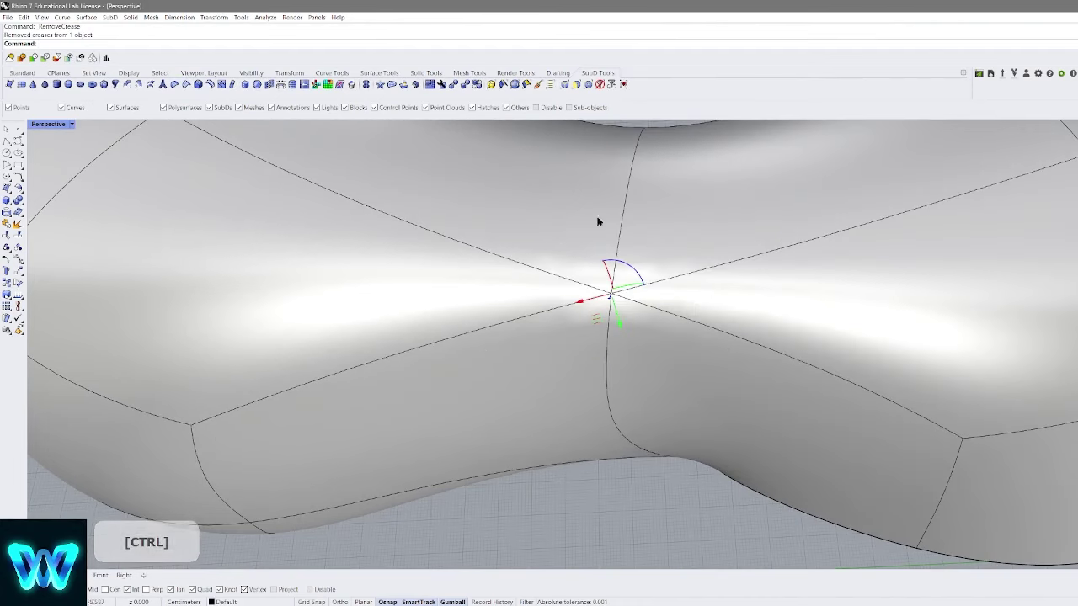
{"action": "scroll", "coordinate": [647, 179], "scroll_direction": "down", "scroll_amount": 4}
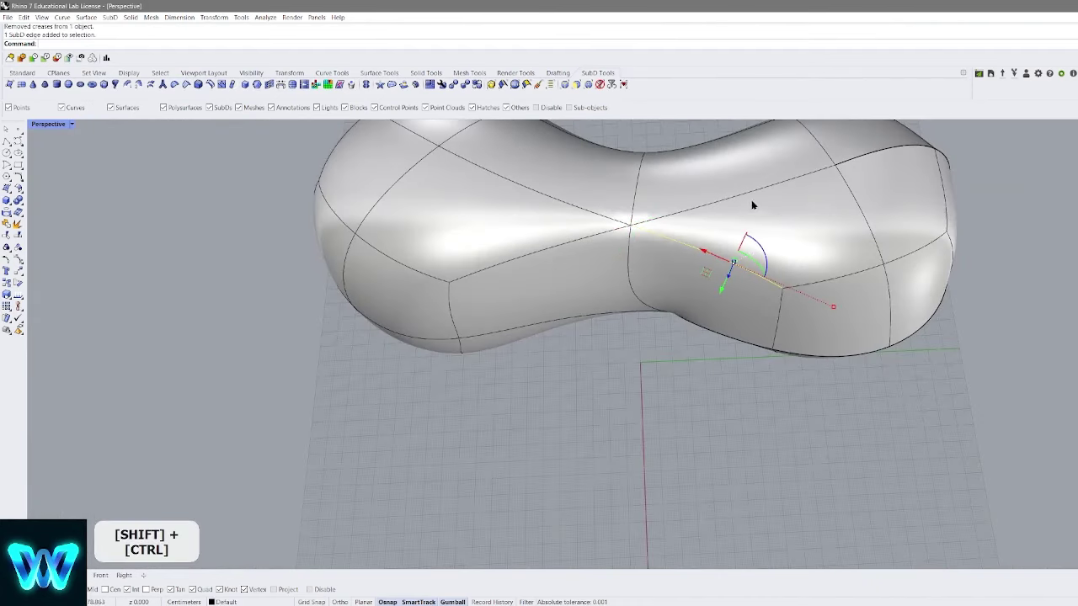
{"action": "left_click", "coordinate": [185, 87]}
{"action": "right_click_drag", "start_coordinate": [710, 247], "coordinate": [740, 312], "text": "shift"}
{"action": "key", "text": "Escape"}
Select the right sphere's face enclosed by the creased edges beside the stitched seam
{"action": "scroll", "coordinate": [747, 245], "scroll_direction": "up", "scroll_amount": 4}
{"action": "left_click", "coordinate": [707, 339], "text": "ctrl+shift"}
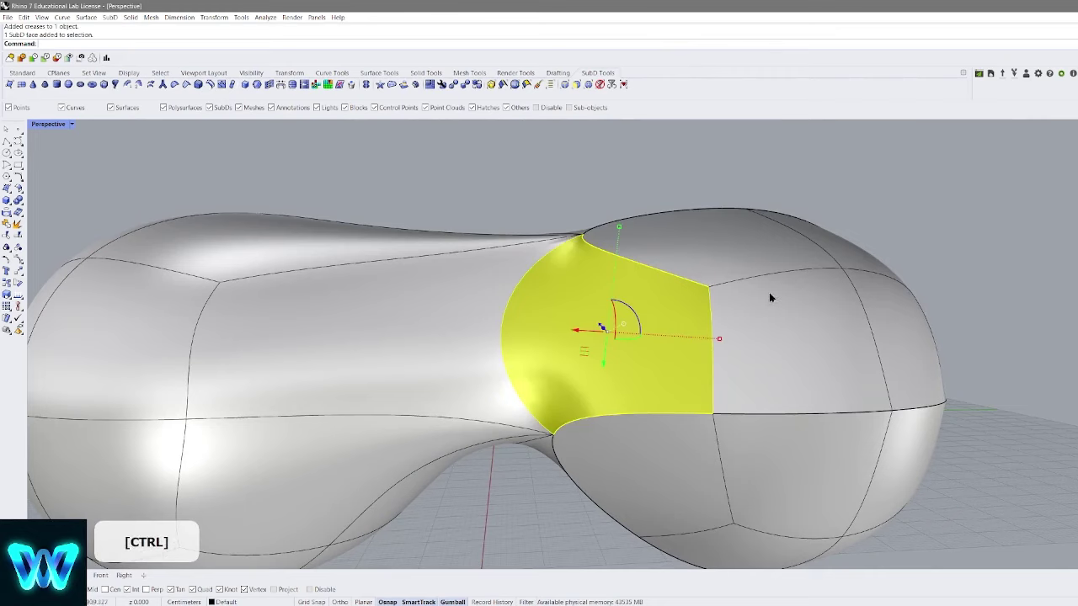
Crease the SubD edge between the neck face and the adjoining face of the bulb
{"action": "key", "text": "Escape"}
{"action": "left_click", "coordinate": [710, 357], "text": "ctrl+shift"}
{"action": "right_click", "coordinate": [713, 356]}
{"action": "left_click", "coordinate": [893, 207]}
{"action": "scroll", "coordinate": [893, 208], "scroll_direction": "down", "scroll_amount": 6}
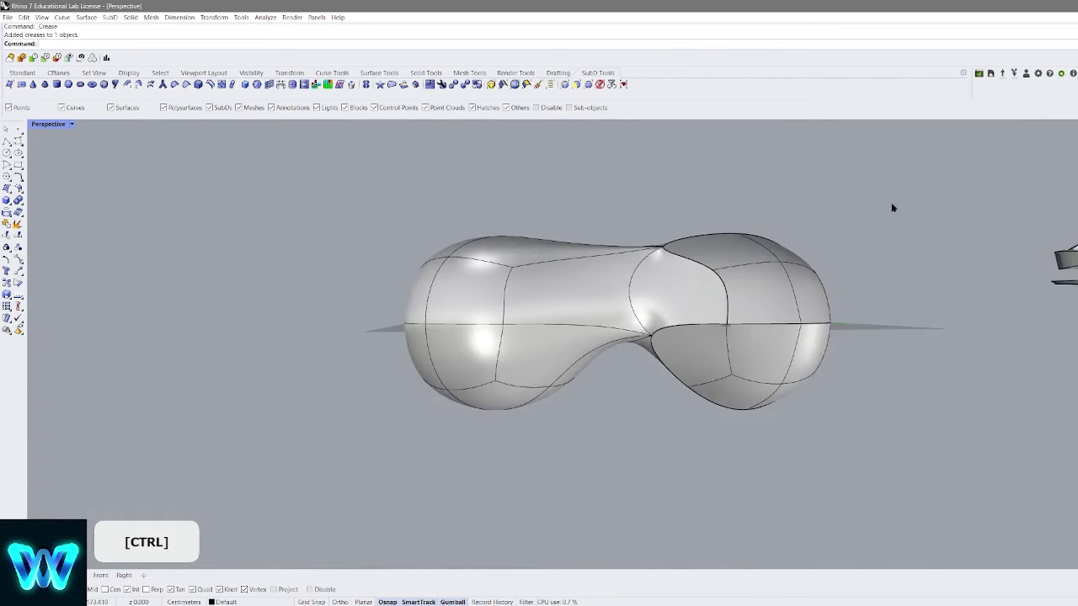
Compare the smooth and flat displays of the stitched, creased SubD from several angles
{"action": "right_click_drag", "start_coordinate": [893, 208], "coordinate": [652, 356]}
{"action": "scroll", "coordinate": [668, 309], "scroll_direction": "up", "scroll_amount": 7}
{"action": "scroll", "coordinate": [729, 378], "scroll_direction": "up", "scroll_amount": 7}
{"action": "scroll", "coordinate": [742, 287], "scroll_direction": "down", "scroll_amount": 8}
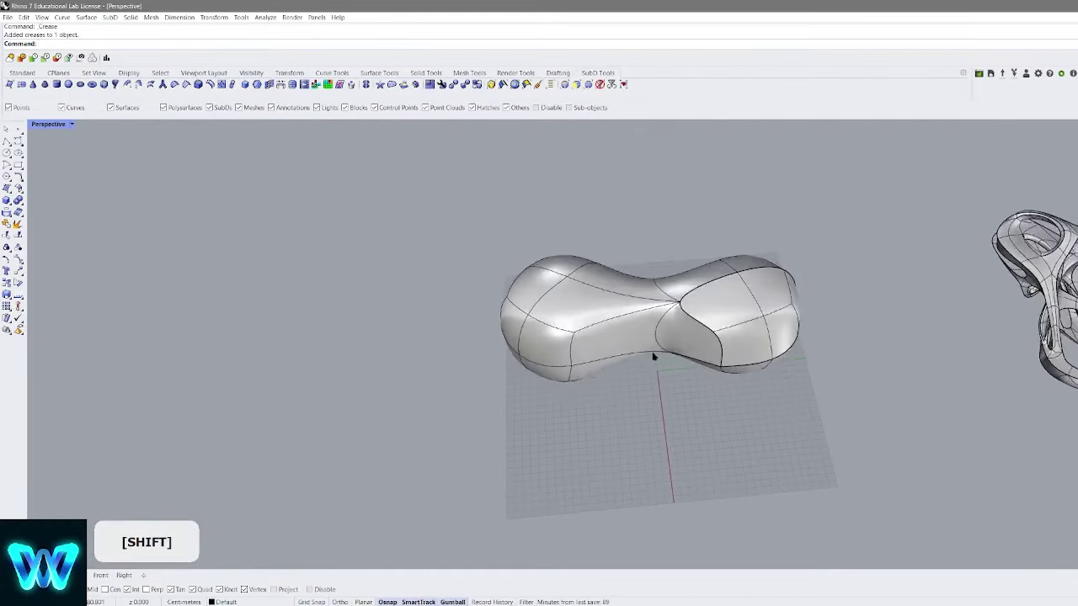
{"action": "key", "text": "Tab"}
{"action": "key", "text": "Tab"}
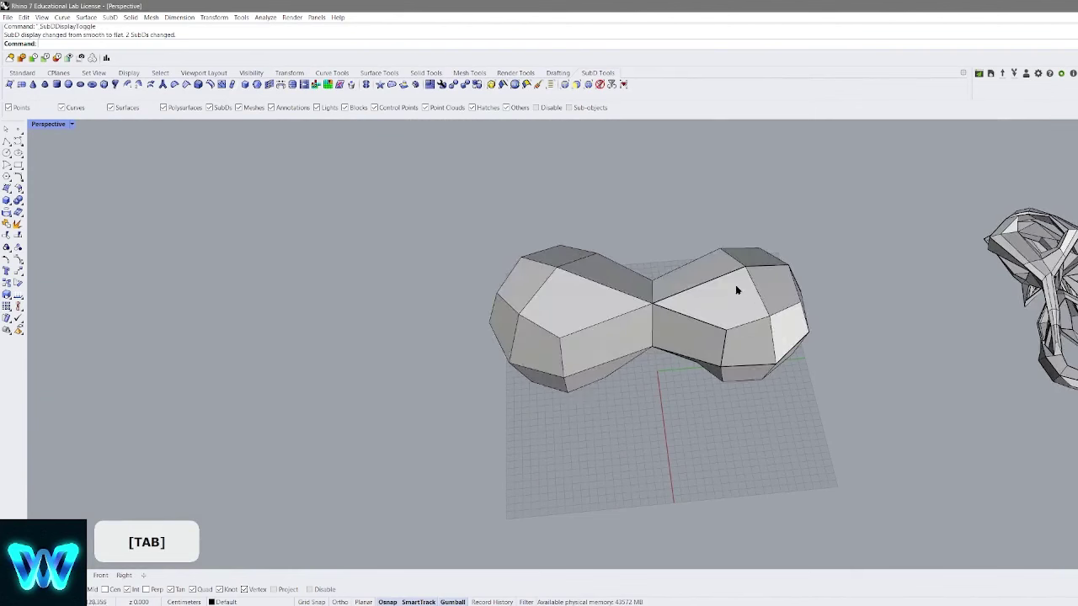
{"action": "key", "text": "Tab"}
{"action": "key", "text": "Tab"}
{"action": "key", "text": "Tab"}
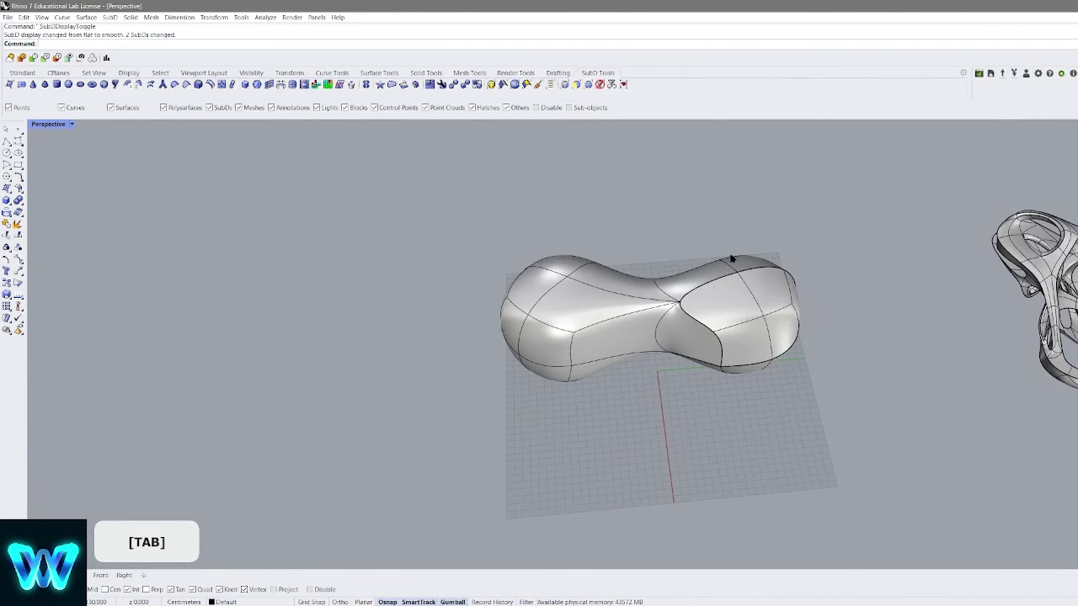
{"action": "key", "text": "Tab"}
{"action": "scroll", "coordinate": [676, 312], "scroll_direction": "up", "scroll_amount": 6}
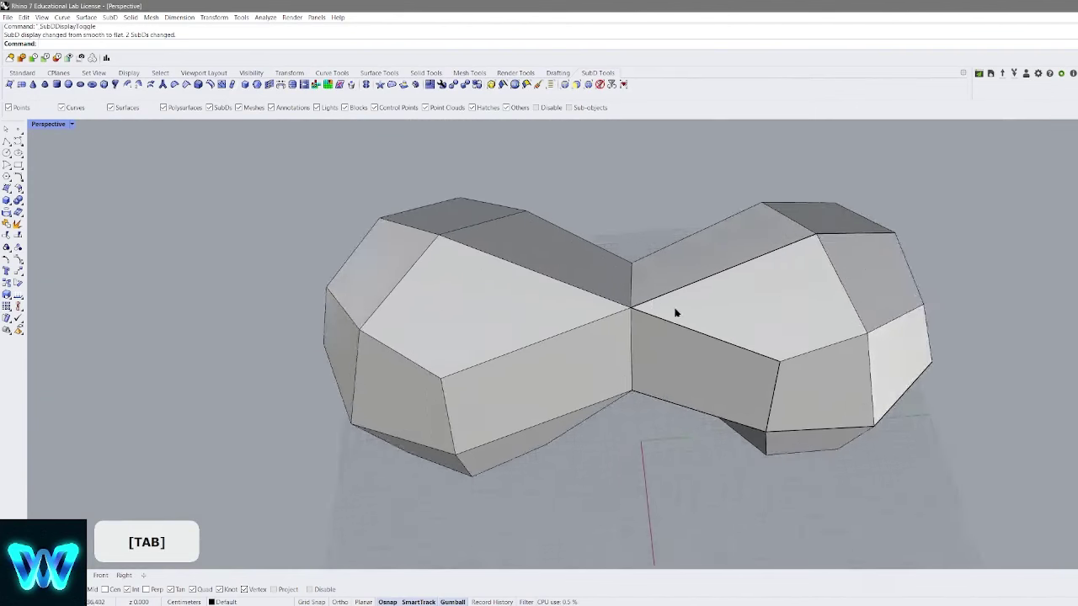
{"action": "key", "text": "Tab"}
{"action": "right_click_drag", "start_coordinate": [676, 313], "coordinate": [746, 288]}
{"action": "key", "text": "Tab"}
{"action": "key", "text": "Tab"}
{"action": "key", "text": "Tab"}
{"action": "key", "text": "Tab"}
{"action": "scroll", "coordinate": [771, 252], "scroll_direction": "down", "scroll_amount": 6}
Delete the stitched SubD form
{"action": "left_click", "coordinate": [770, 247]}
{"action": "key", "text": "Delete"}
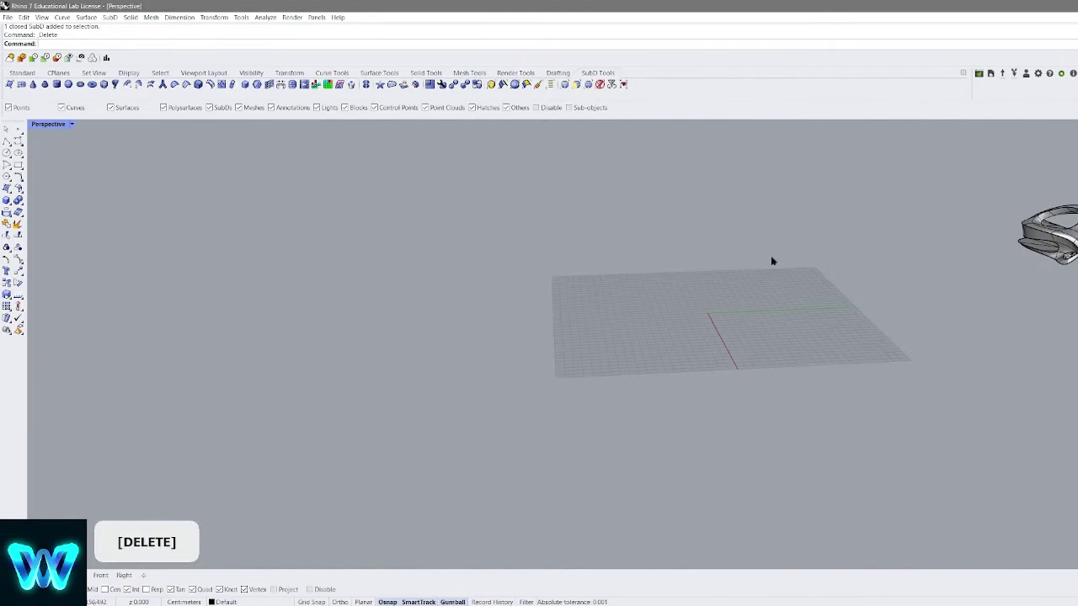
{"action": "scroll", "coordinate": [736, 329], "scroll_direction": "up", "scroll_amount": 8}
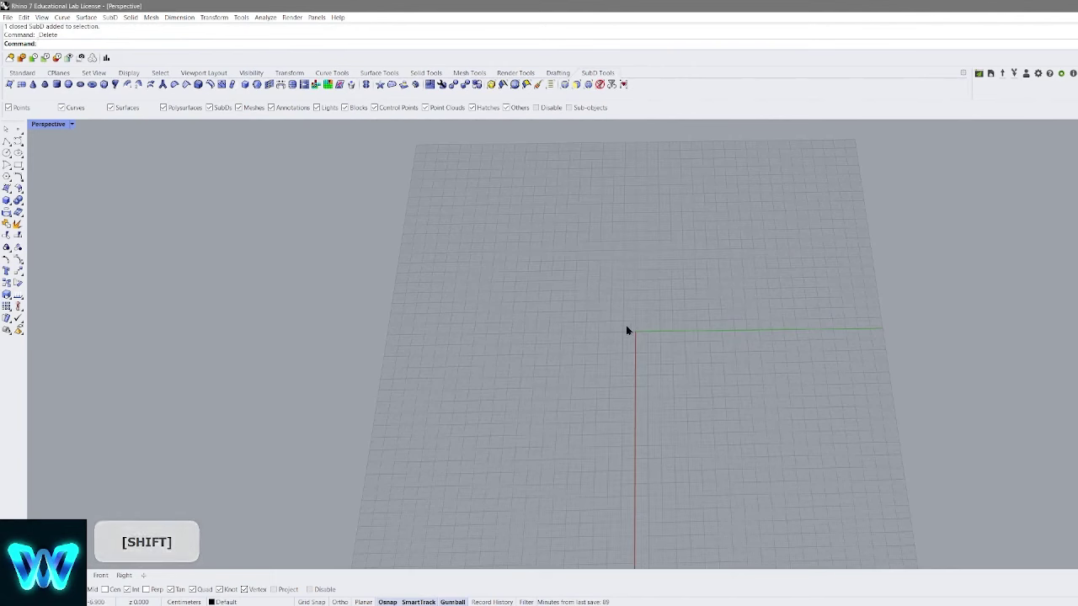
Undo the deletion, the creasing and the stitch to restore the two separate open SubD spheres
{"action": "key", "text": "ctrl+z"}
{"action": "key", "text": "ctrl+z"}
{"action": "key", "text": "ctrl+z"}
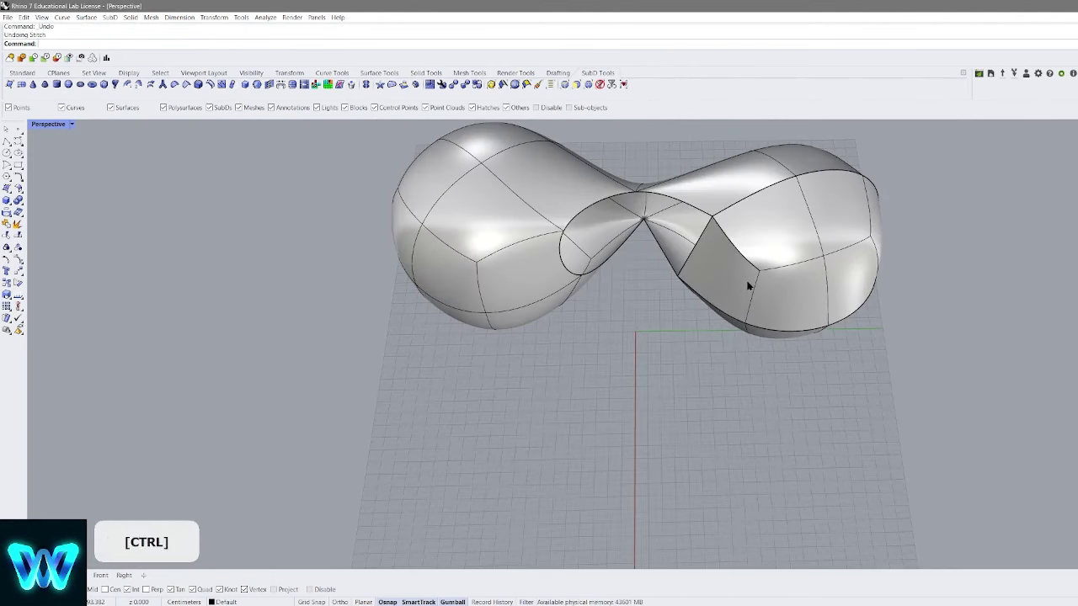
{"action": "right_click_drag", "start_coordinate": [674, 205], "coordinate": [657, 271], "text": "shift"}
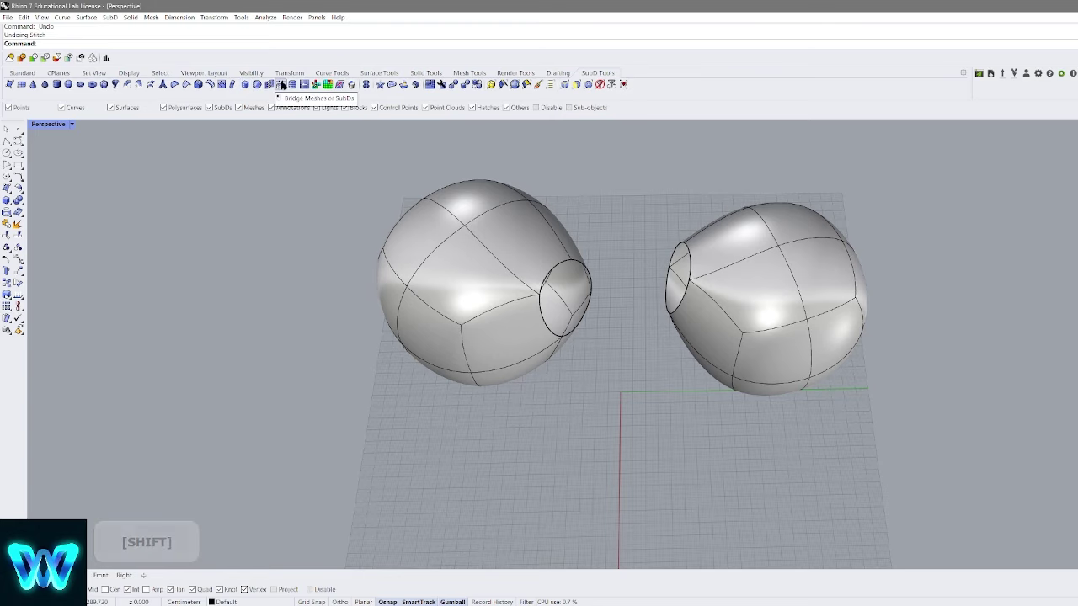
Bridge the boundary edge loops of the two facing sphere openings, setting the bridge to 2 segments with Join on
{"action": "right_click_drag", "start_coordinate": [666, 311], "coordinate": [733, 288], "text": "shift"}
{"action": "scroll", "coordinate": [733, 288], "scroll_direction": "up", "scroll_amount": 5}
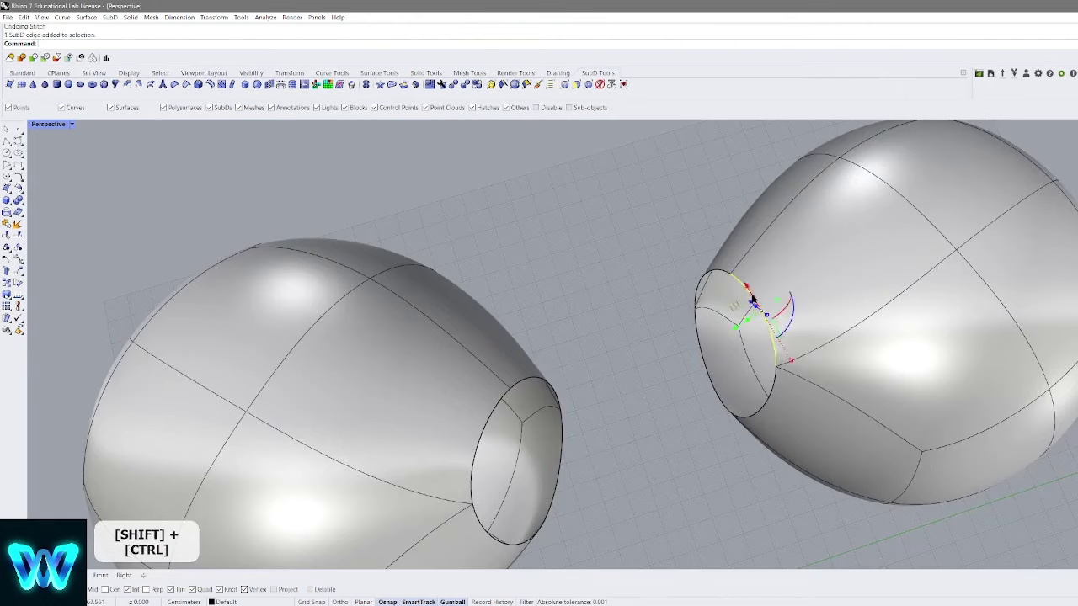
{"action": "right_click_drag", "start_coordinate": [666, 375], "coordinate": [648, 164], "text": "shift"}
{"action": "key", "text": "Tab"}
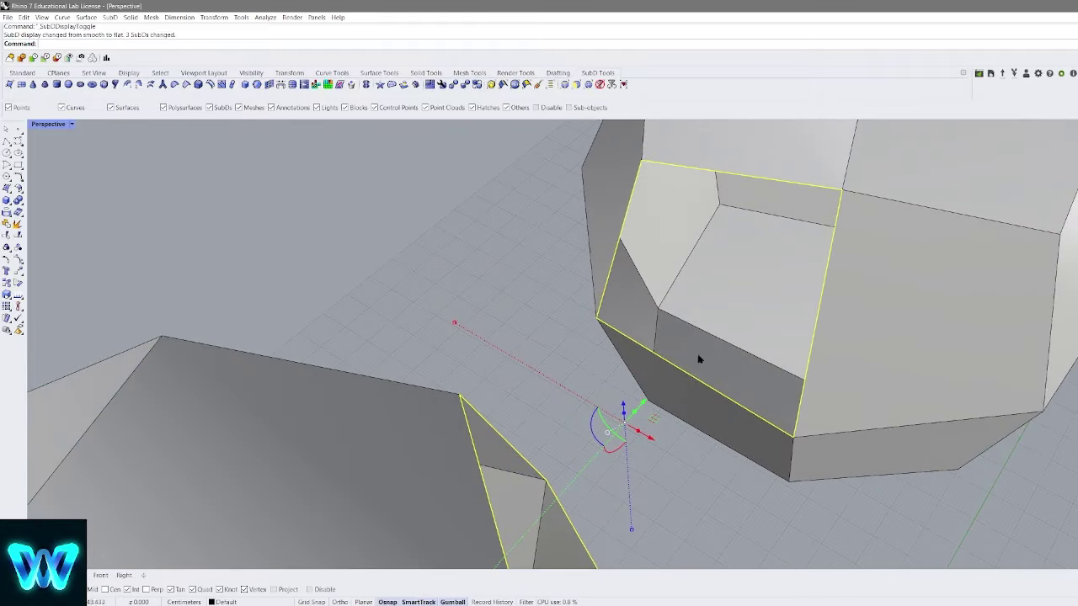
{"action": "scroll", "coordinate": [699, 360], "scroll_direction": "down", "scroll_amount": 4}
{"action": "right_click_drag", "start_coordinate": [698, 360], "coordinate": [712, 308]}
{"action": "scroll", "coordinate": [694, 237], "scroll_direction": "up", "scroll_amount": 3}
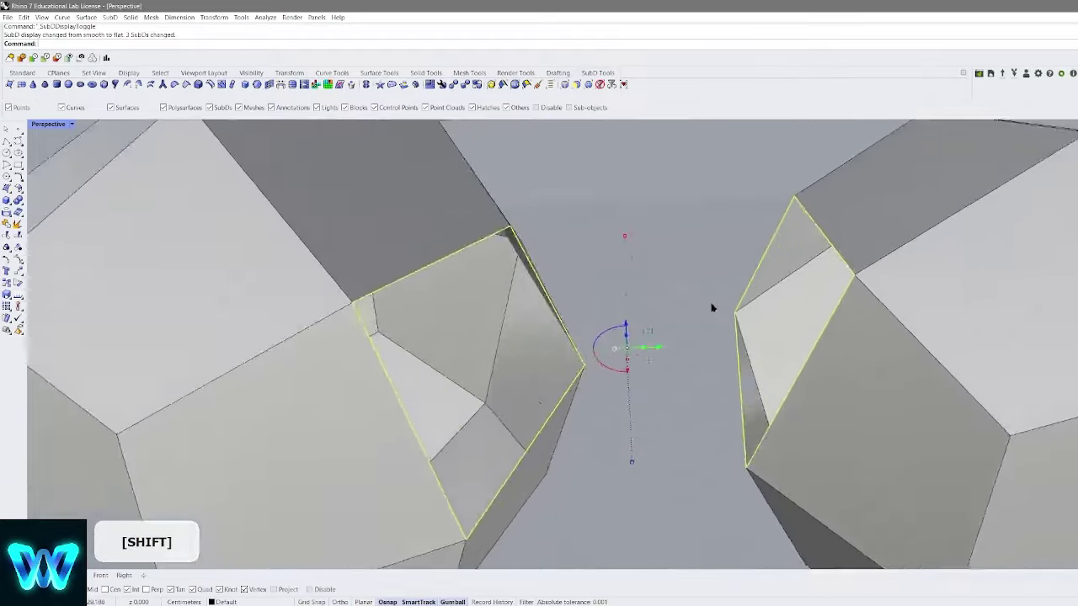
{"action": "scroll", "coordinate": [712, 309], "scroll_direction": "down", "scroll_amount": 4}
{"action": "left_click", "coordinate": [283, 85]}
{"action": "right_click_drag", "start_coordinate": [706, 195], "coordinate": [748, 224]}
{"action": "scroll", "coordinate": [790, 212], "scroll_direction": "down", "scroll_amount": 4}
{"action": "key", "text": "Tab"}
{"action": "key", "text": "Tab"}
{"action": "key", "text": "Tab"}
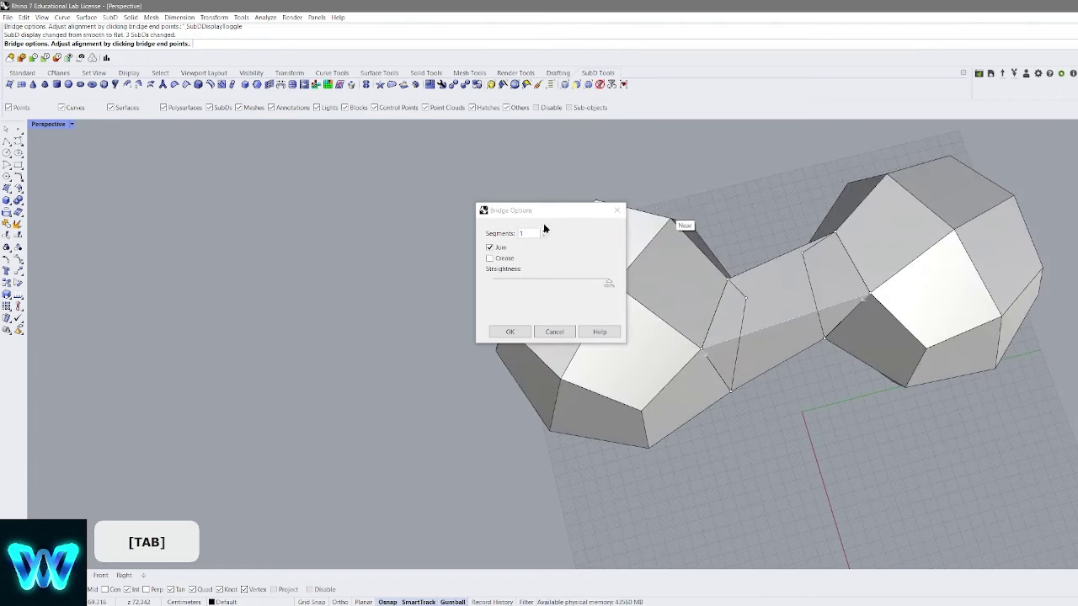
{"action": "left_click", "coordinate": [544, 233]}
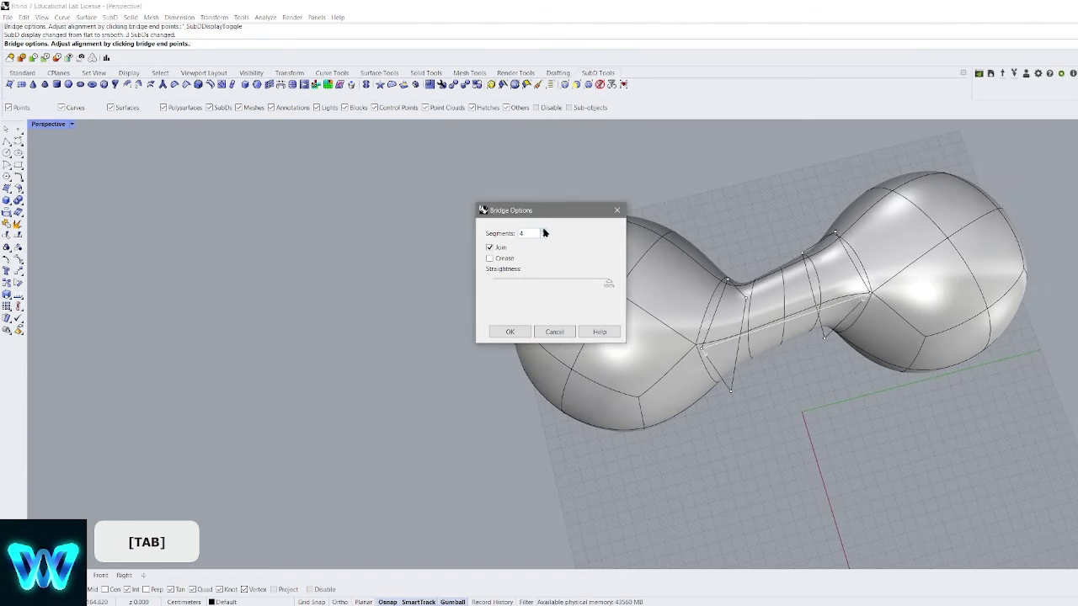
{"action": "left_click", "coordinate": [544, 233]}
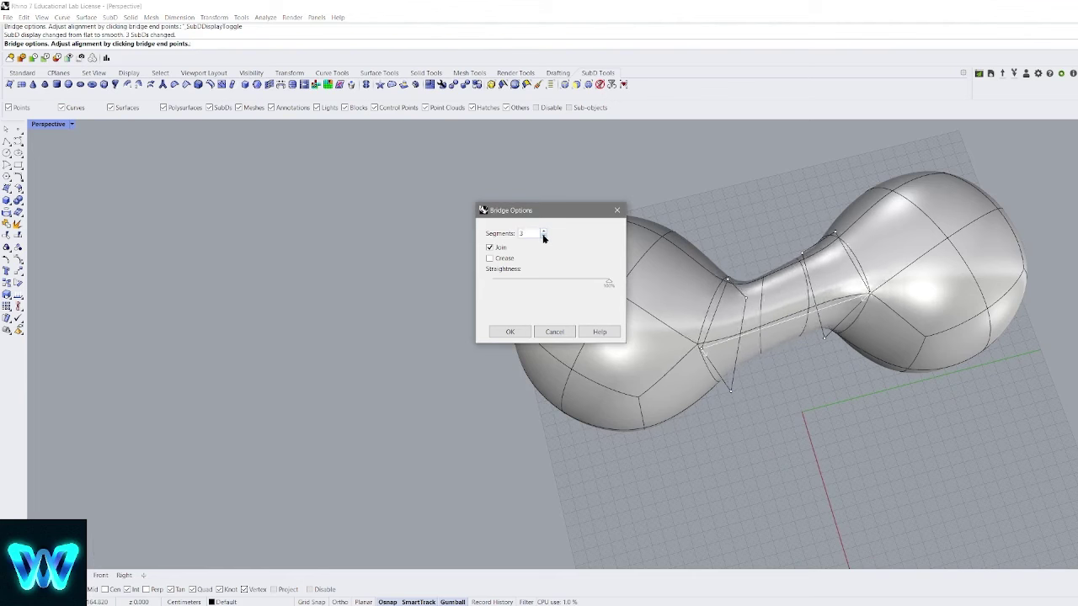
Try the Crease option on the bridge preview and switch it back off
{"action": "left_click", "coordinate": [487, 260]}
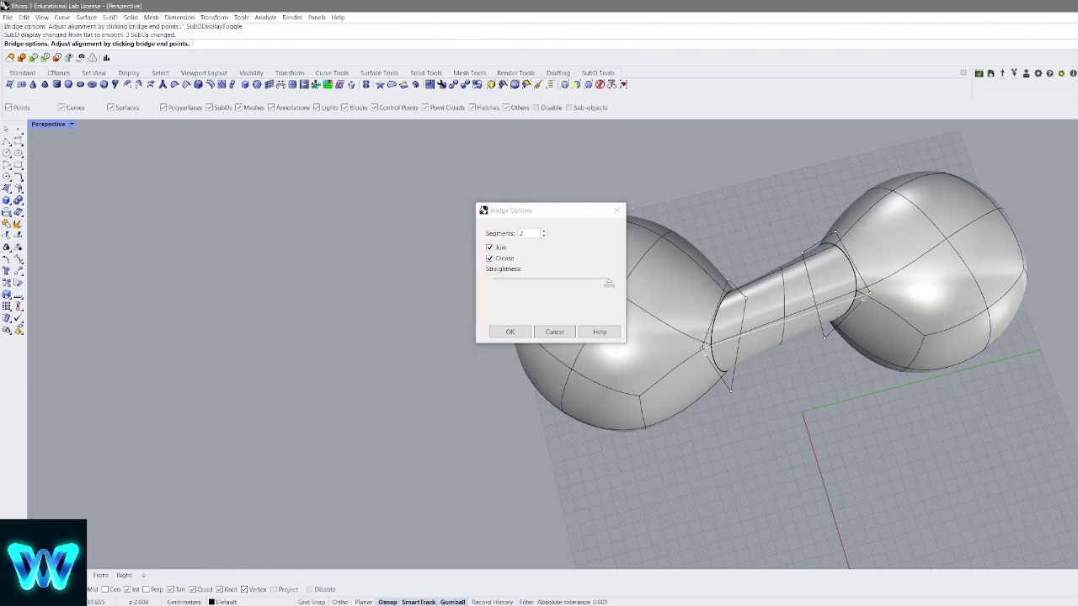
{"action": "scroll", "coordinate": [826, 283], "scroll_direction": "up", "scroll_amount": 5}
{"action": "right_click_drag", "start_coordinate": [826, 282], "coordinate": [859, 320]}
{"action": "left_click", "coordinate": [503, 259]}
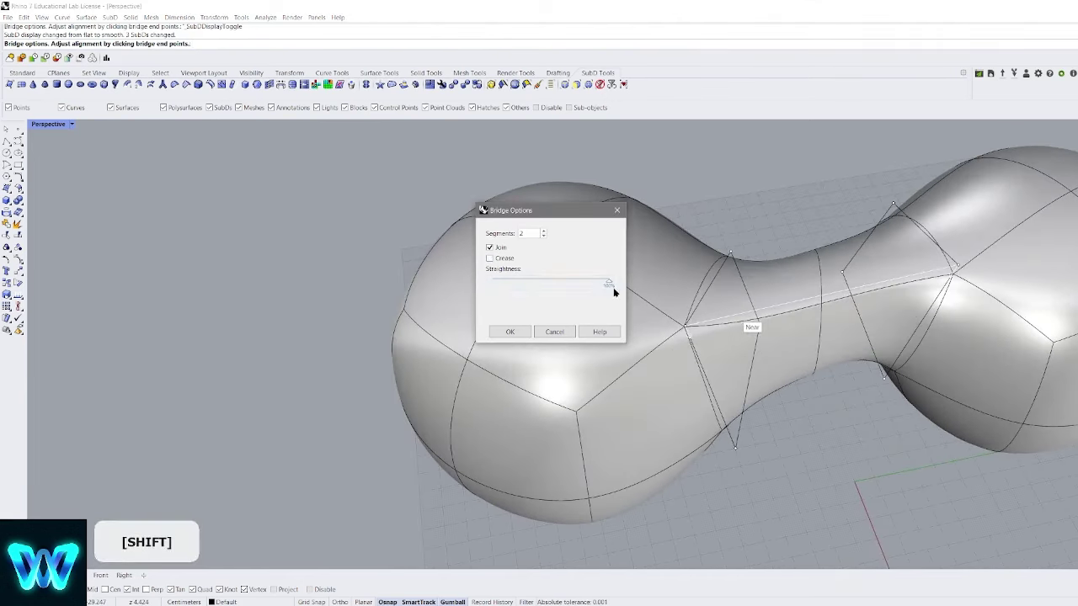
Reduce the bridge's Straightness to its minimum and create the bridge between the two spheres
{"action": "left_click_drag", "start_coordinate": [463, 280], "coordinate": [414, 272]}
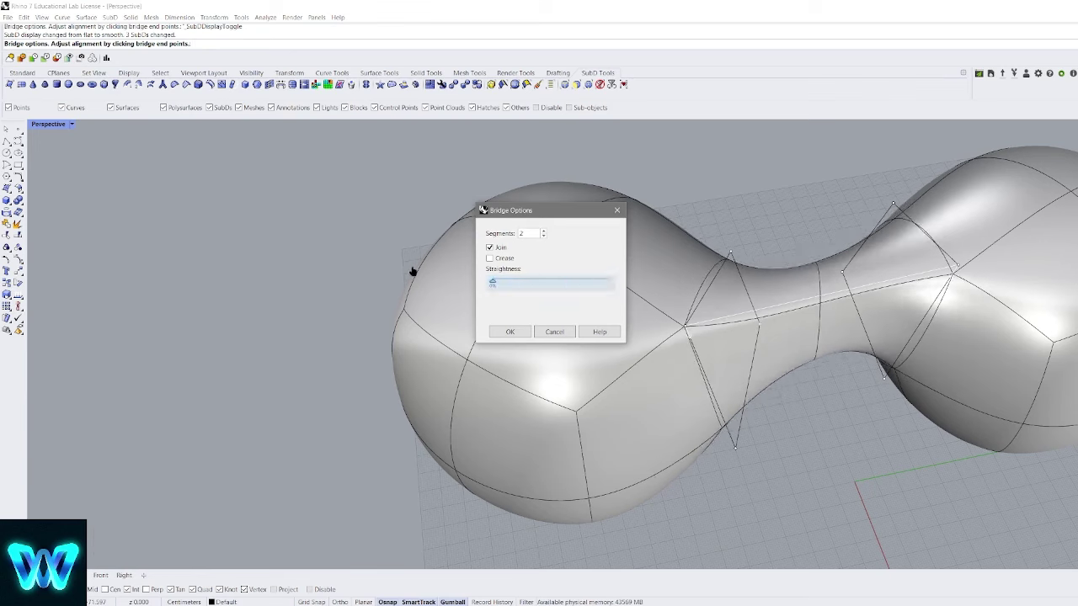
{"action": "right_click_drag", "start_coordinate": [800, 253], "coordinate": [787, 362]}
{"action": "scroll", "coordinate": [787, 362], "scroll_direction": "up", "scroll_amount": 2}
{"action": "right_click_drag", "start_coordinate": [788, 362], "coordinate": [770, 294], "text": "shift"}
{"action": "scroll", "coordinate": [787, 324], "scroll_direction": "down", "scroll_amount": 3}
{"action": "left_click", "coordinate": [508, 334]}
{"action": "key", "text": "Tab"}
{"action": "key", "text": "Tab"}
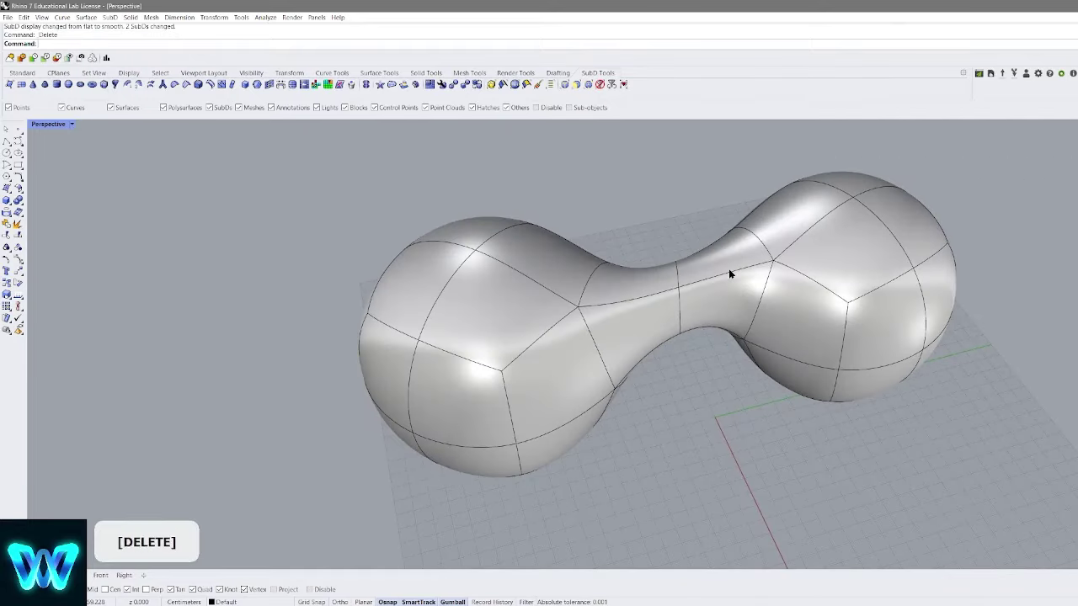
Undo the bridge between the two spheres, redoing it once for comparison before undoing it again
{"action": "key", "text": "ctrl+z"}
{"action": "scroll", "coordinate": [736, 256], "scroll_direction": "up", "scroll_amount": 3}
{"action": "key", "text": "ctrl+z"}
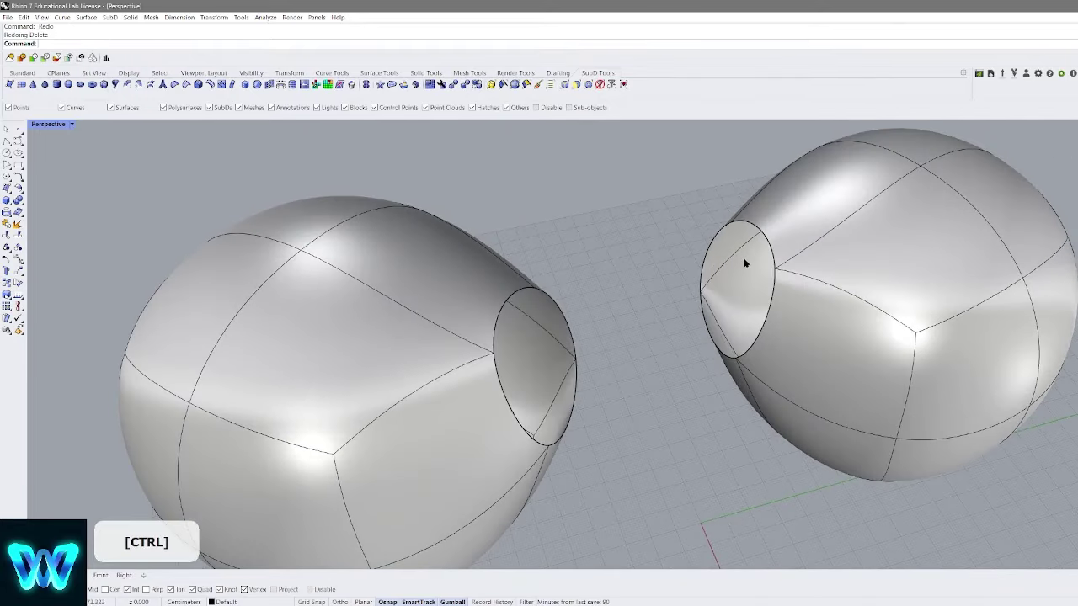
{"action": "key", "text": "Tab"}
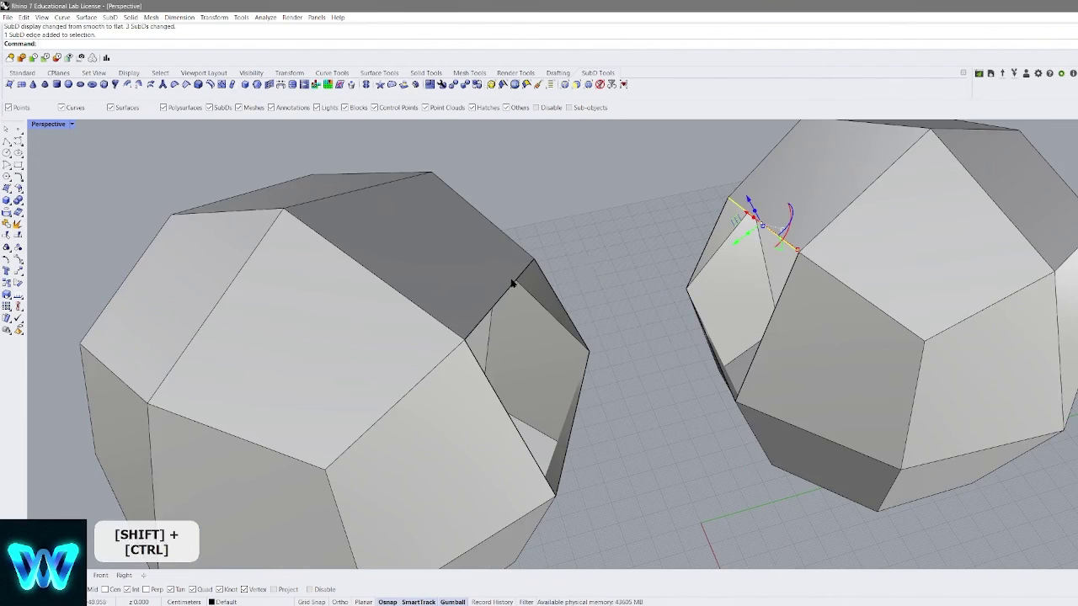
{"action": "key", "text": "ctrl+y"}
{"action": "scroll", "coordinate": [667, 252], "scroll_direction": "down", "scroll_amount": 3}
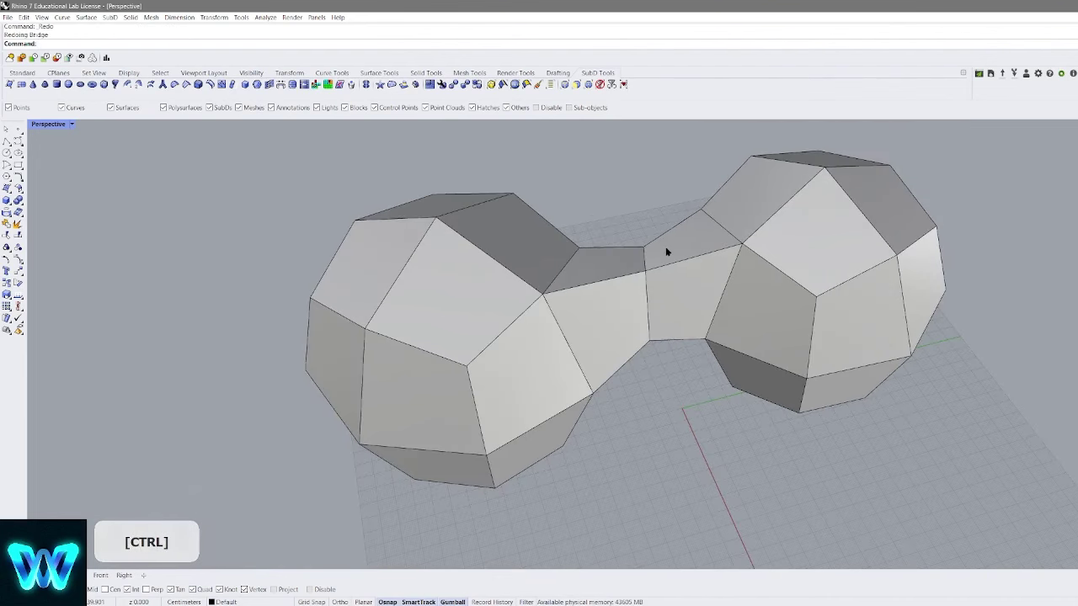
{"action": "key", "text": "ctrl+z"}
Try bridging a single boundary edge of each sphere opening with 2 segments, and undo that bridge
{"action": "left_click", "coordinate": [733, 238], "text": "ctrl+shift"}
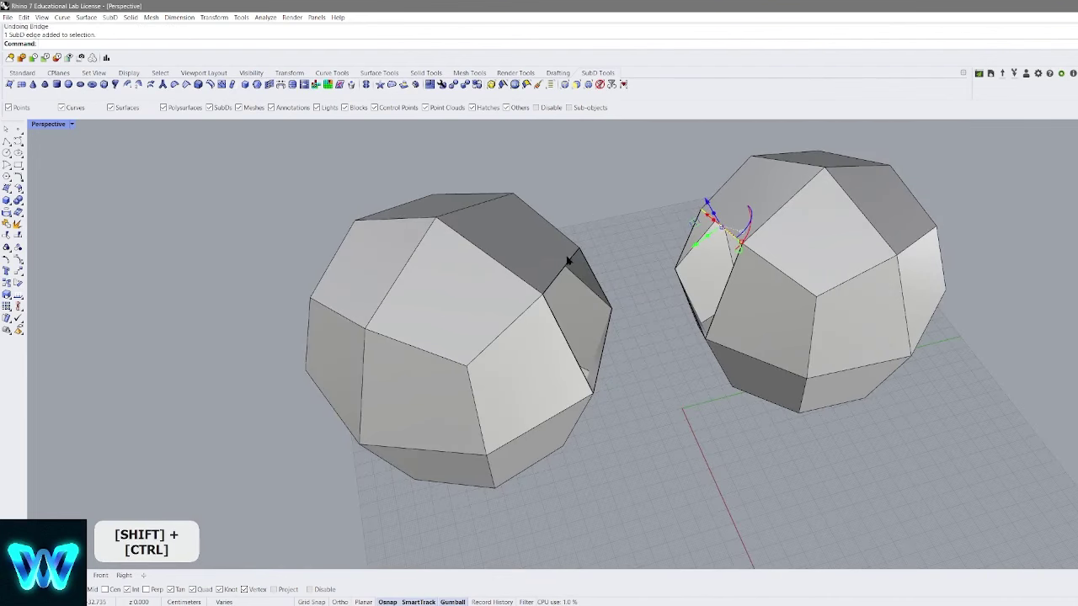
{"action": "left_click", "coordinate": [282, 85]}
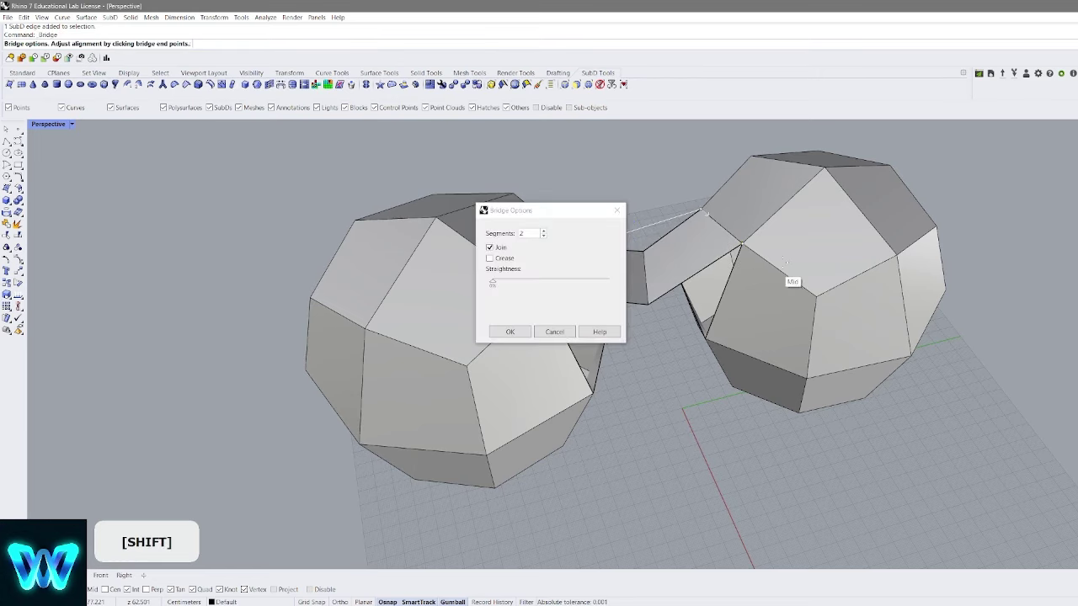
{"action": "mouse_move", "coordinate": [778, 266]}
{"action": "right_mouse_down"}
{"action": "mouse_move", "coordinate": [889, 286]}
{"action": "mouse_move", "coordinate": [895, 262]}
{"action": "mouse_move", "coordinate": [758, 278]}
{"action": "mouse_move", "coordinate": [674, 274]}
{"action": "mouse_move", "coordinate": [890, 253]}
{"action": "mouse_move", "coordinate": [804, 286]}
{"action": "mouse_move", "coordinate": [800, 241]}
{"action": "mouse_move", "coordinate": [715, 318]}
{"action": "mouse_move", "coordinate": [785, 272]}
{"action": "right_mouse_up"}
{"action": "right_click", "coordinate": [896, 263]}
{"action": "key", "text": "Tab"}
{"action": "key", "text": "ctrl+z"}
{"action": "key", "text": "Tab"}
{"action": "scroll", "coordinate": [758, 241], "scroll_direction": "up", "scroll_amount": 3}
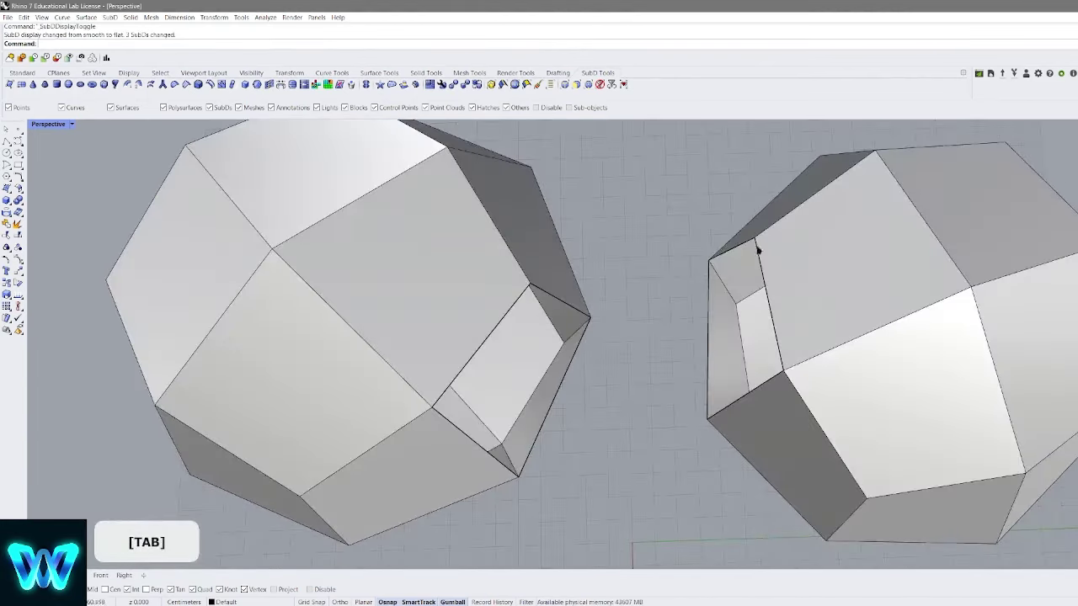
Delete both open SubD spheres and undo the last deletion so that only one sphere is restored
{"action": "scroll", "coordinate": [672, 239], "scroll_direction": "down", "scroll_amount": 6}
{"action": "mouse_move", "coordinate": [661, 308]}
{"action": "right_mouse_down", "text": "shift"}
{"action": "mouse_move", "coordinate": [656, 331]}
{"action": "mouse_move", "coordinate": [651, 308]}
{"action": "right_mouse_up", "text": "shift"}
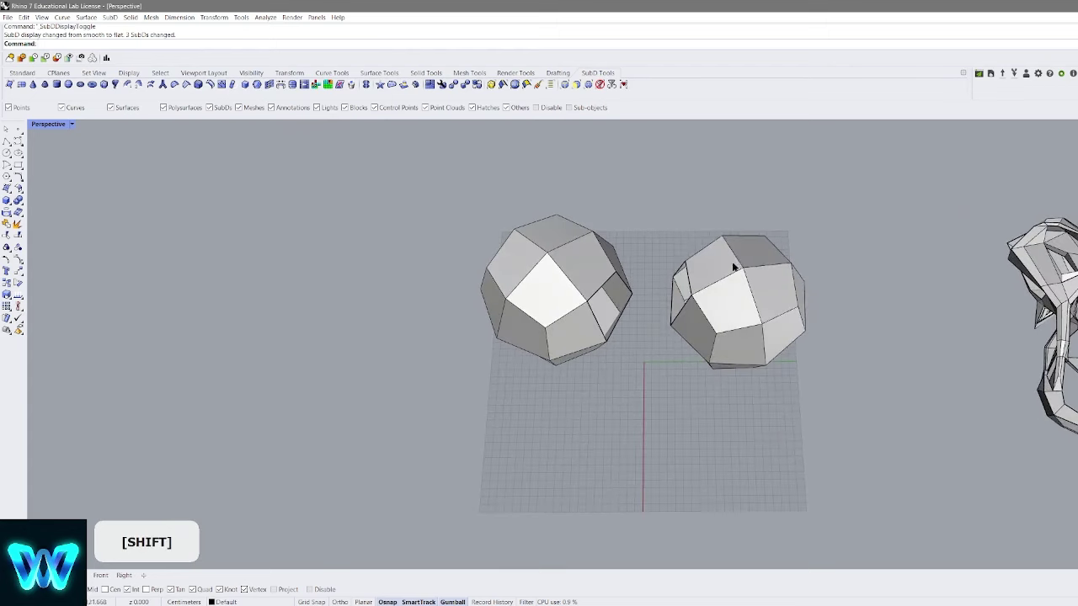
{"action": "left_click", "coordinate": [735, 264]}
{"action": "key", "text": "Delete"}
{"action": "left_click", "coordinate": [505, 252]}
{"action": "key", "text": "Delete"}
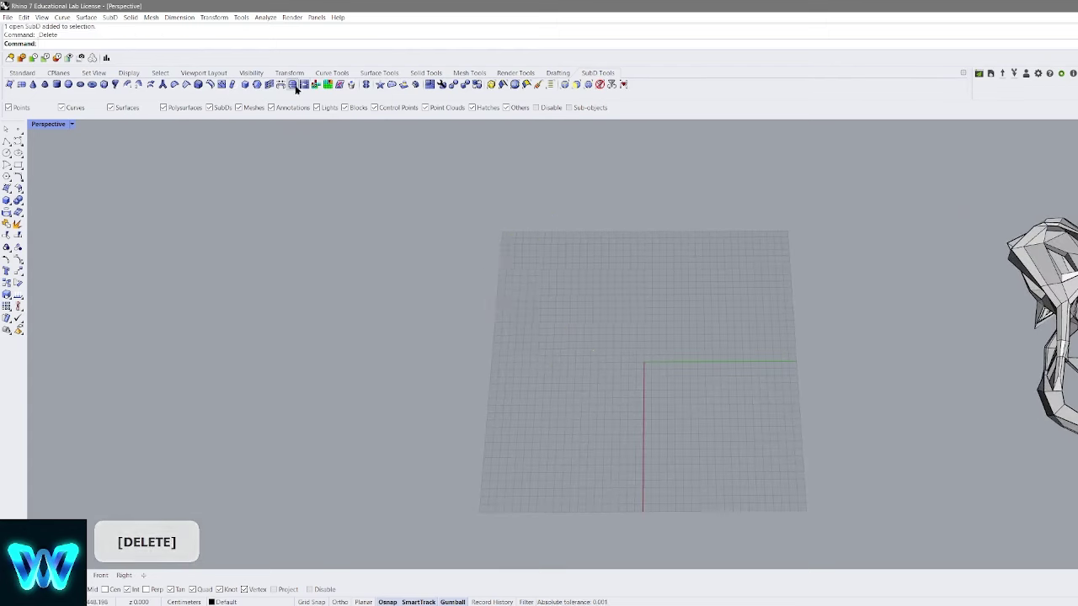
{"action": "key", "text": "ctrl+z"}
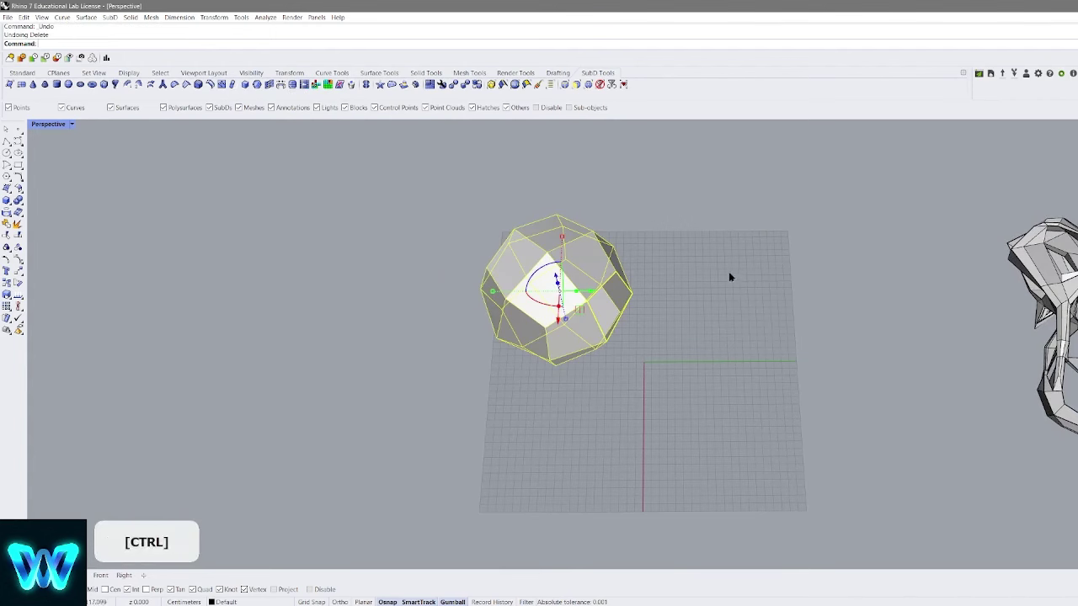
{"action": "left_click", "coordinate": [687, 240]}
{"action": "scroll", "coordinate": [595, 284], "scroll_direction": "up", "scroll_amount": 6}
{"action": "right_click_drag", "start_coordinate": [597, 287], "coordinate": [676, 213]}
{"action": "right_click_drag", "start_coordinate": [676, 213], "coordinate": [673, 295], "text": "shift"}
{"action": "scroll", "coordinate": [663, 241], "scroll_direction": "up", "scroll_amount": 3}
{"action": "left_click", "coordinate": [673, 295], "text": "ctrl+shift"}
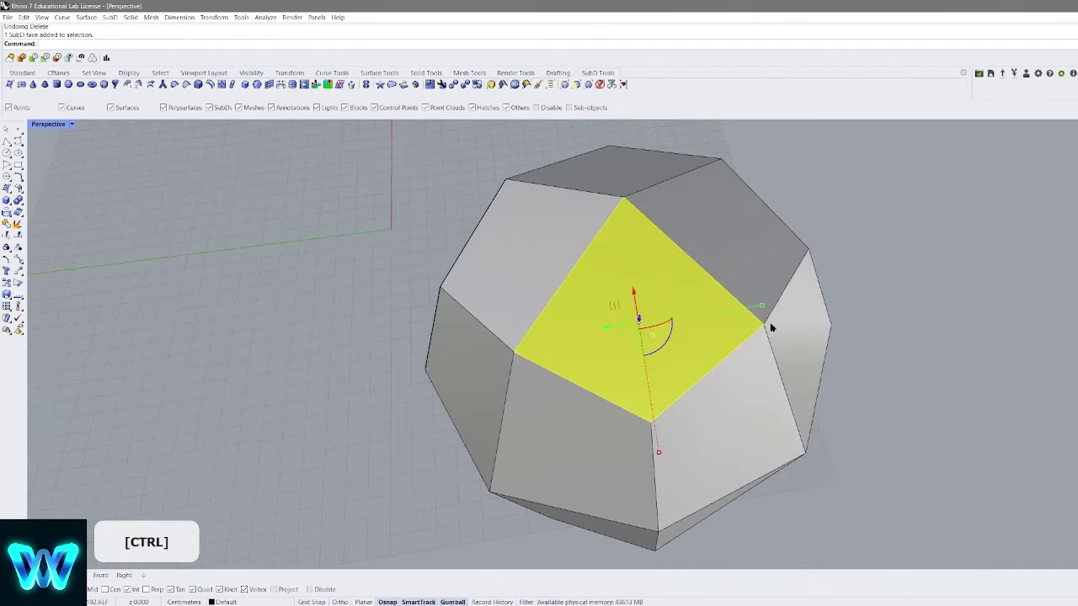
{"action": "right_click_drag", "start_coordinate": [770, 322], "coordinate": [785, 273], "text": "shift"}
{"action": "left_click", "coordinate": [881, 241]}
Try subdividing the entire remaining SubD sphere, and undo the subdivision
{"action": "left_click", "coordinate": [732, 274]}
{"action": "right_click_drag", "start_coordinate": [476, 198], "coordinate": [542, 189]}
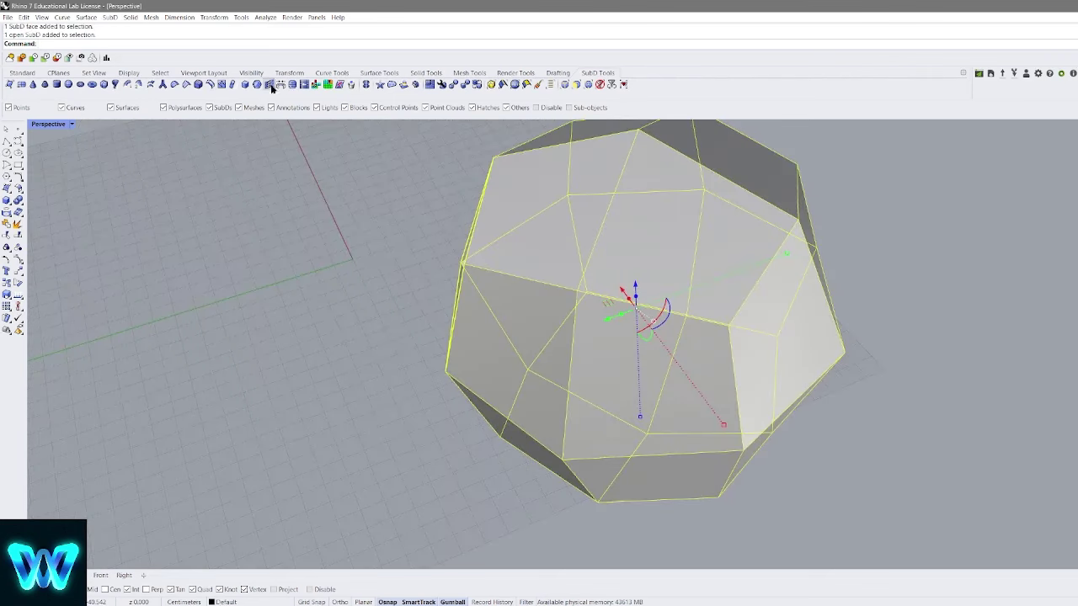
{"action": "left_click", "coordinate": [293, 86]}
{"action": "scroll", "coordinate": [660, 247], "scroll_direction": "down", "scroll_amount": 4}
{"action": "right_click_drag", "start_coordinate": [660, 247], "coordinate": [842, 192]}
{"action": "left_click", "coordinate": [845, 190]}
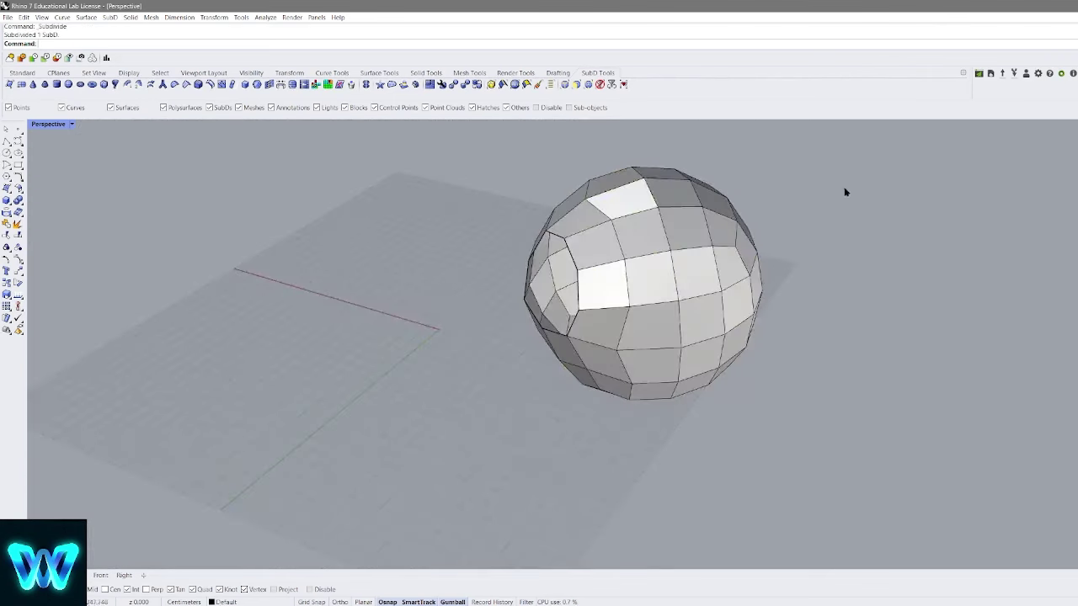
{"action": "scroll", "coordinate": [707, 231], "scroll_direction": "up", "scroll_amount": 5}
{"action": "right_click_drag", "start_coordinate": [715, 228], "coordinate": [818, 162]}
{"action": "right_click_drag", "start_coordinate": [819, 162], "coordinate": [792, 169], "text": "shift"}
{"action": "key", "text": "ctrl+z"}
Subdivide the whole complex branching SubD model beside the grid
{"action": "scroll", "coordinate": [758, 168], "scroll_direction": "down", "scroll_amount": 5}
{"action": "scroll", "coordinate": [868, 289], "scroll_direction": "down", "scroll_amount": 3}
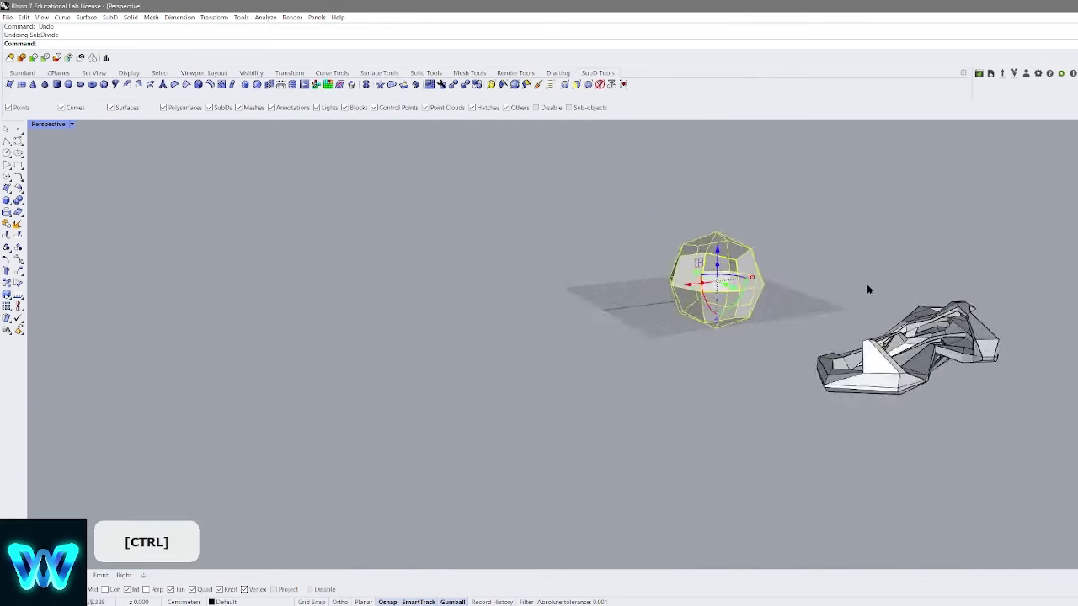
{"action": "right_click_drag", "start_coordinate": [869, 289], "coordinate": [766, 323]}
{"action": "scroll", "coordinate": [812, 282], "scroll_direction": "up", "scroll_amount": 8}
{"action": "left_click", "coordinate": [647, 315]}
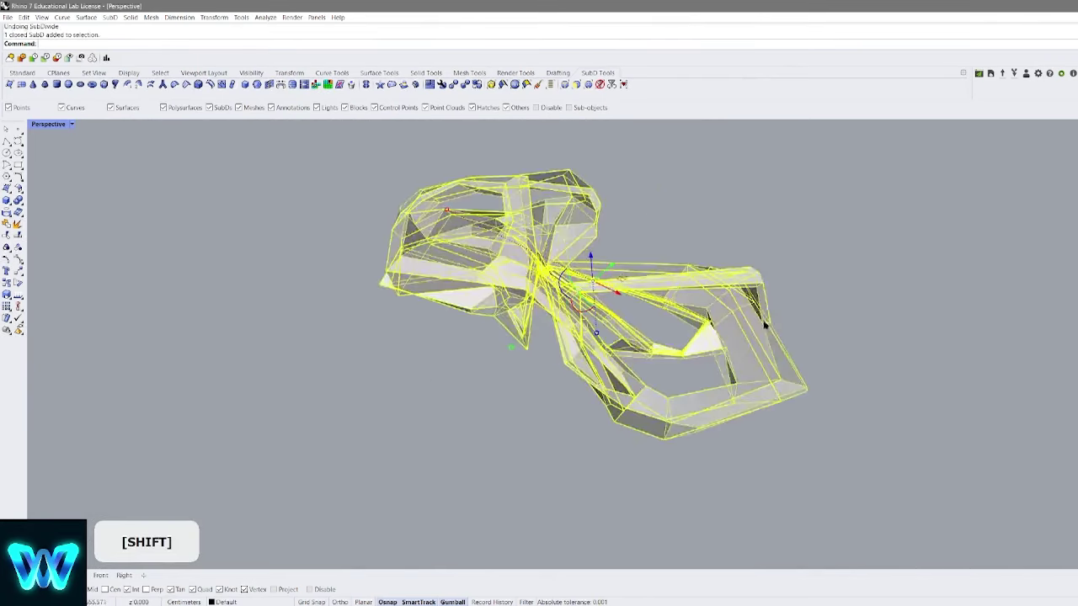
{"action": "left_click", "coordinate": [293, 86]}
{"action": "left_click", "coordinate": [751, 244]}
Examine the subdivided branching model up close in smooth and flat form, switching between Rendered and Shaded display modes
{"action": "scroll", "coordinate": [628, 291], "scroll_direction": "up", "scroll_amount": 8}
{"action": "scroll", "coordinate": [630, 301], "scroll_direction": "down", "scroll_amount": 3}
{"action": "right_click_drag", "start_coordinate": [631, 301], "coordinate": [724, 229]}
{"action": "left_click", "coordinate": [693, 298]}
{"action": "middle_click", "coordinate": [691, 296]}
{"action": "left_click", "coordinate": [717, 279]}
{"action": "mouse_move", "coordinate": [724, 229]}
{"action": "right_mouse_down"}
{"action": "mouse_move", "coordinate": [735, 156]}
{"action": "mouse_move", "coordinate": [729, 268]}
{"action": "mouse_move", "coordinate": [654, 269]}
{"action": "mouse_move", "coordinate": [722, 256]}
{"action": "mouse_move", "coordinate": [746, 265]}
{"action": "right_mouse_up"}
{"action": "key", "text": "Tab"}
{"action": "key", "text": "ctrl+alt+r"}
{"action": "key", "text": "ctrl+alt+s"}
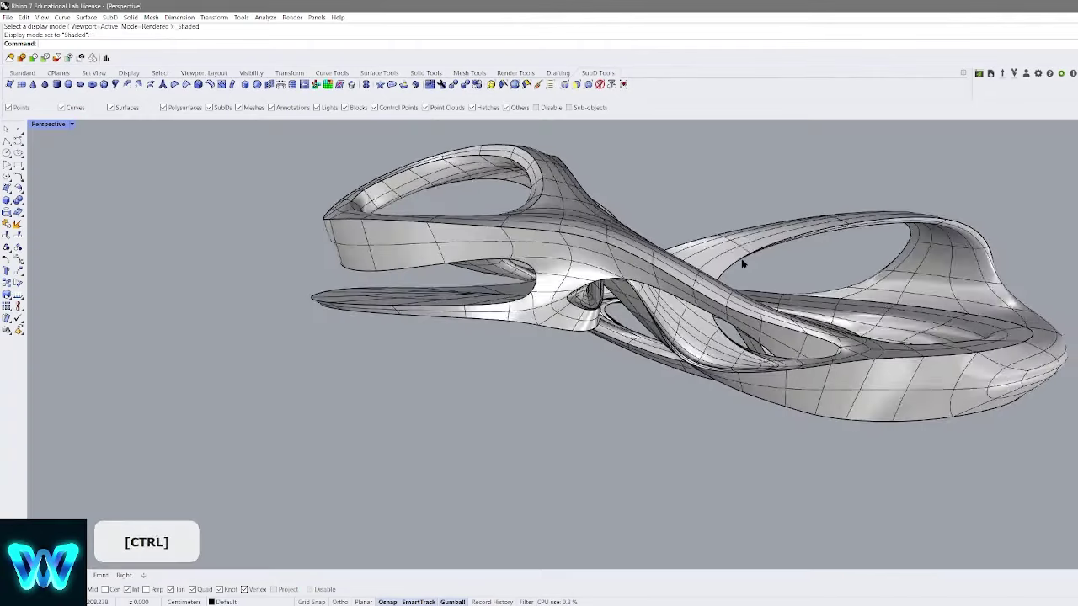
{"action": "key", "text": "Tab"}
{"action": "scroll", "coordinate": [591, 303], "scroll_direction": "up", "scroll_amount": 5}
{"action": "right_click_drag", "start_coordinate": [591, 304], "coordinate": [644, 294]}
{"action": "scroll", "coordinate": [636, 225], "scroll_direction": "up", "scroll_amount": 3}
{"action": "scroll", "coordinate": [710, 281], "scroll_direction": "down", "scroll_amount": 5}
{"action": "scroll", "coordinate": [674, 304], "scroll_direction": "down", "scroll_amount": 5}
Undo the subdivision of the branching model and clear the selection
{"action": "key", "text": "ctrl+z"}
{"action": "key", "text": "ctrl+z"}
{"action": "left_click", "coordinate": [818, 168]}
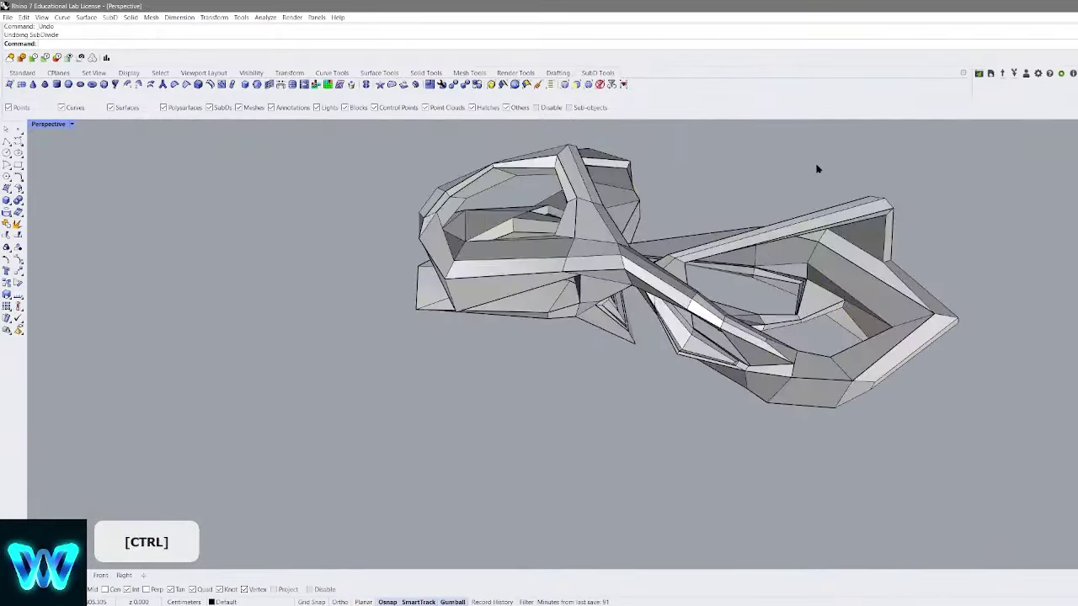
Switch the SubD display back to smooth and return to the remaining sphere
{"action": "right_click_drag", "start_coordinate": [796, 229], "coordinate": [872, 250]}
{"action": "key", "text": "Tab"}
{"action": "left_click", "coordinate": [746, 295]}
{"action": "middle_click", "coordinate": [746, 295]}
{"action": "right_click_drag", "start_coordinate": [746, 295], "coordinate": [627, 295]}
{"action": "left_click", "coordinate": [847, 263]}
{"action": "right_click_drag", "start_coordinate": [846, 262], "coordinate": [696, 233]}
Try subdividing the whole remaining sphere, and undo the subdivision
{"action": "left_click", "coordinate": [689, 263]}
{"action": "left_click", "coordinate": [328, 88]}
{"action": "left_click", "coordinate": [844, 220]}
{"action": "key", "text": "ctrl+z"}
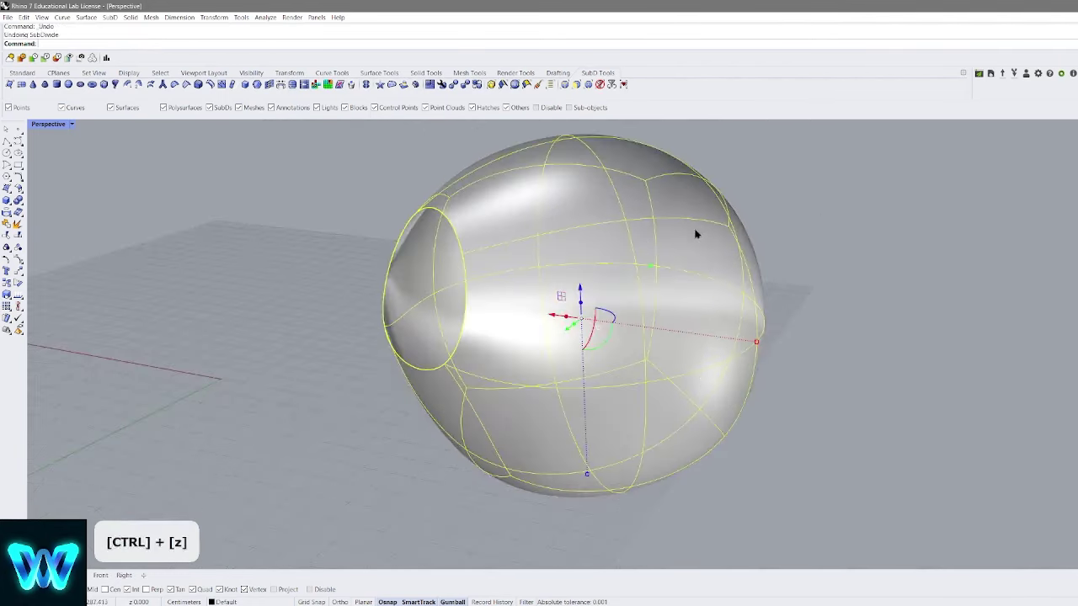
Subdivide only one face on the upper side of the SubD sphere
{"action": "left_click", "coordinate": [841, 181]}
{"action": "right_click_drag", "start_coordinate": [841, 182], "coordinate": [840, 206]}
{"action": "left_click", "coordinate": [661, 222], "text": "ctrl+shift"}
{"action": "right_click_drag", "start_coordinate": [661, 221], "coordinate": [557, 261]}
{"action": "left_click", "coordinate": [292, 86]}
{"action": "left_click", "coordinate": [911, 217]}
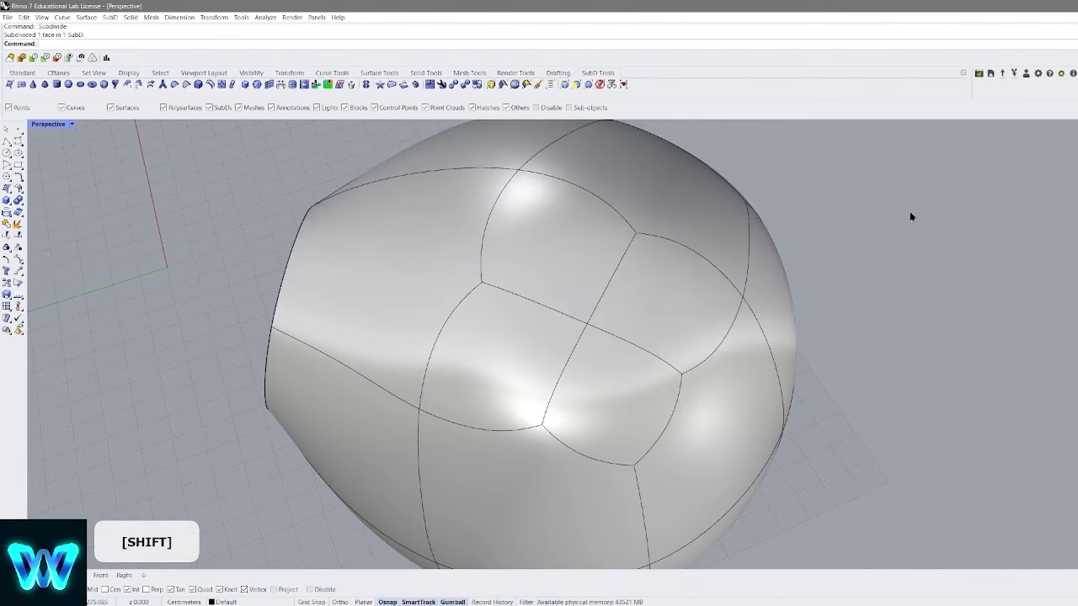
Extrude one of the small faces of the subdivided area outward from the sphere
{"action": "scroll", "coordinate": [725, 253], "scroll_direction": "down", "scroll_amount": 4}
{"action": "right_click_drag", "start_coordinate": [716, 253], "coordinate": [660, 246]}
{"action": "left_click", "coordinate": [572, 272], "text": "ctrl+shift"}
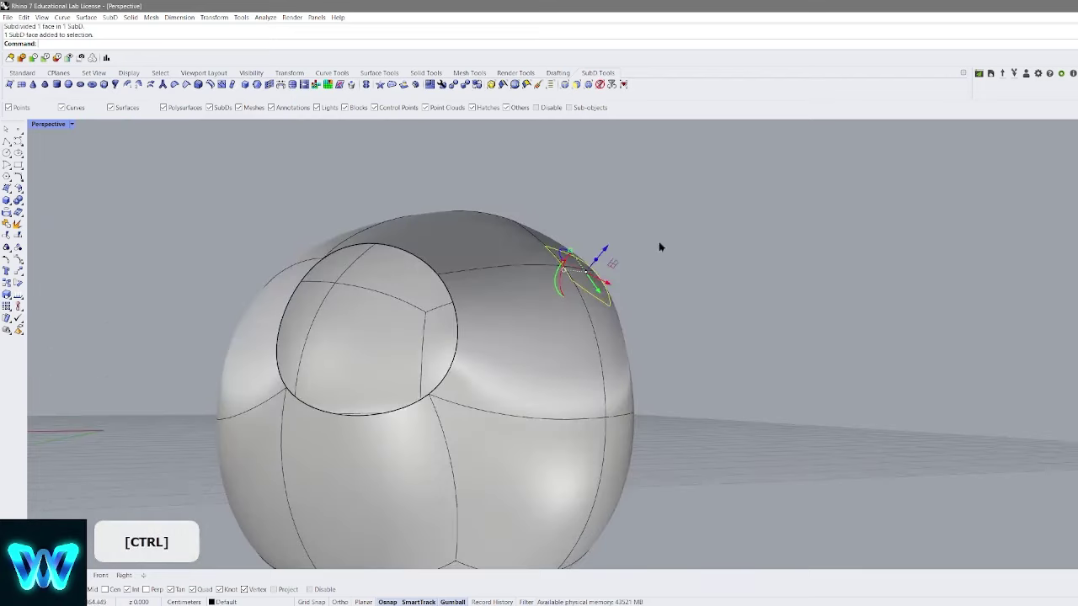
{"action": "left_click_drag", "start_coordinate": [604, 249], "coordinate": [655, 198], "text": "ctrl"}
{"action": "left_click", "coordinate": [699, 244]}
{"action": "right_click_drag", "start_coordinate": [699, 244], "coordinate": [665, 356]}
{"action": "right_click_drag", "start_coordinate": [666, 355], "coordinate": [760, 256], "text": "shift"}
{"action": "scroll", "coordinate": [691, 347], "scroll_direction": "down", "scroll_amount": 4}
Undo the face extrusion and the single-face subdivision on the sphere
{"action": "key", "text": "ctrl+z"}
{"action": "key", "text": "ctrl+z"}
{"action": "right_click_drag", "start_coordinate": [594, 223], "coordinate": [686, 200]}
{"action": "right_click_drag", "start_coordinate": [687, 200], "coordinate": [585, 200], "text": "shift"}
{"action": "key", "text": "Escape"}
{"action": "right_click_drag", "start_coordinate": [520, 221], "coordinate": [542, 217]}
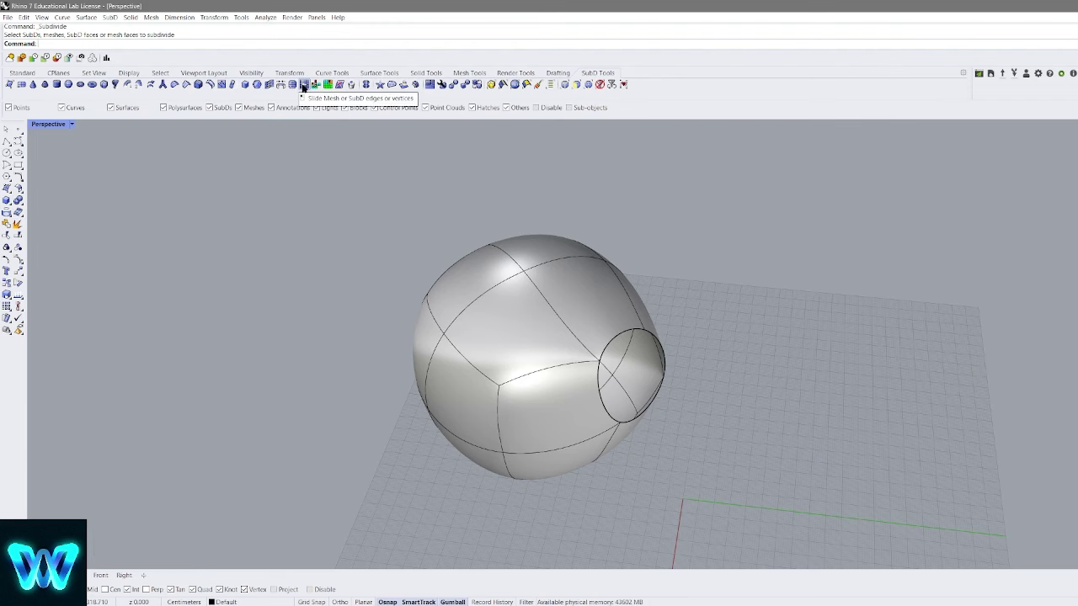
Slide one vertical edge on top of the sphere sideways toward the neighbouring edge, using Absolute offset mode and Across direction
{"action": "right_click_drag", "start_coordinate": [448, 184], "coordinate": [594, 270], "text": "shift"}
{"action": "scroll", "coordinate": [603, 263], "scroll_direction": "up", "scroll_amount": 2}
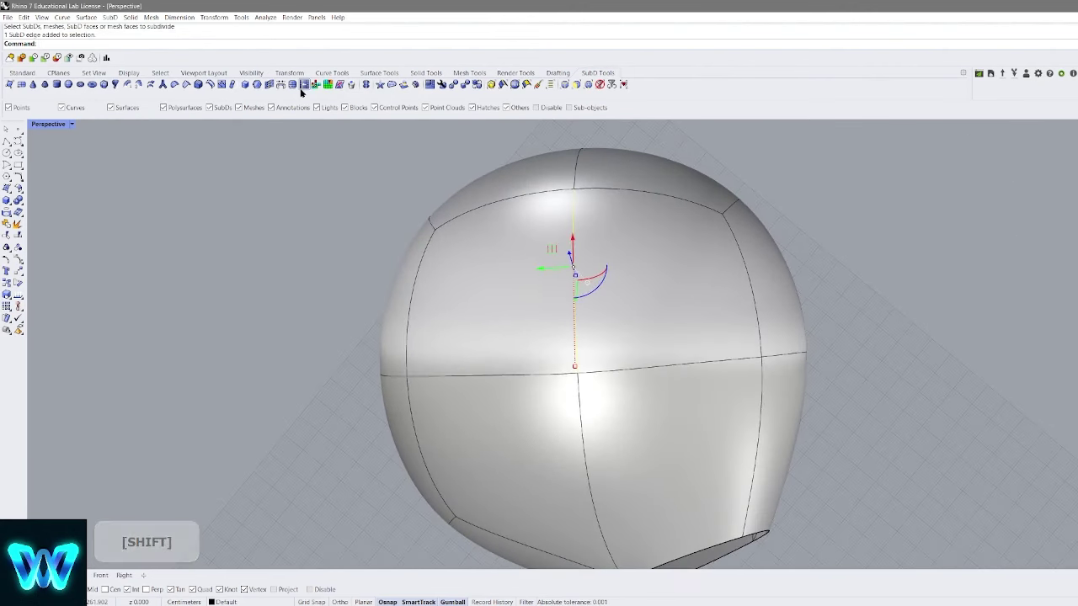
{"action": "left_click", "coordinate": [303, 86]}
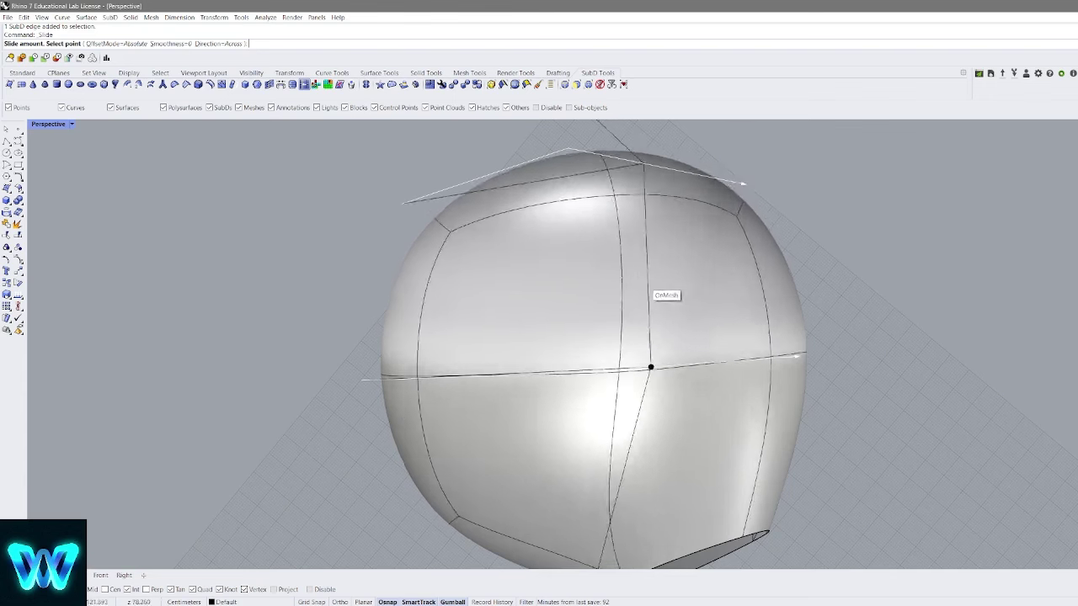
{"action": "left_click", "coordinate": [774, 345]}
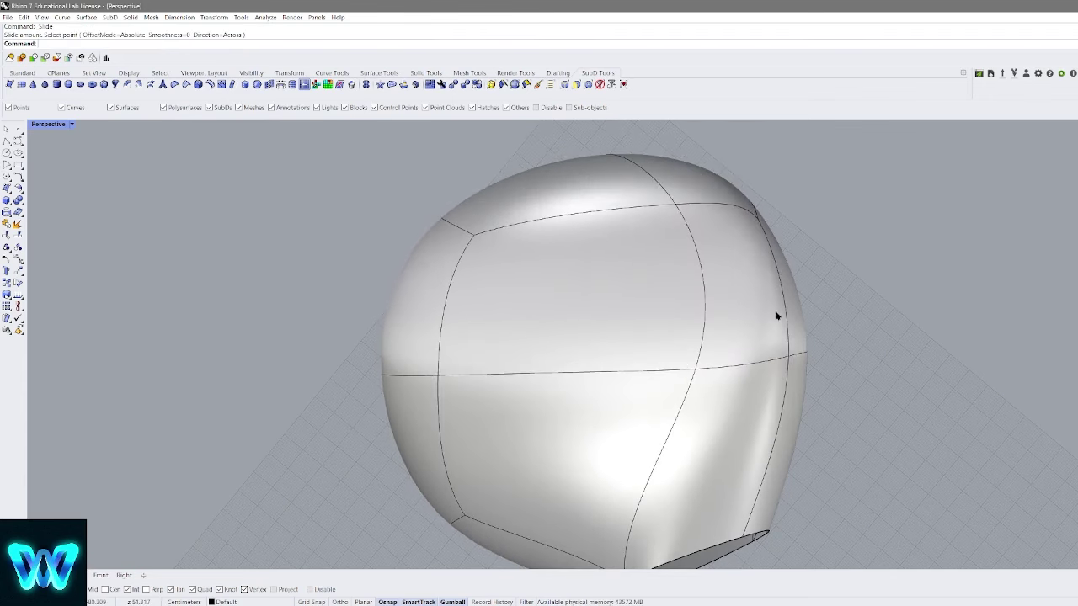
{"action": "right_click_drag", "start_coordinate": [777, 316], "coordinate": [597, 264]}
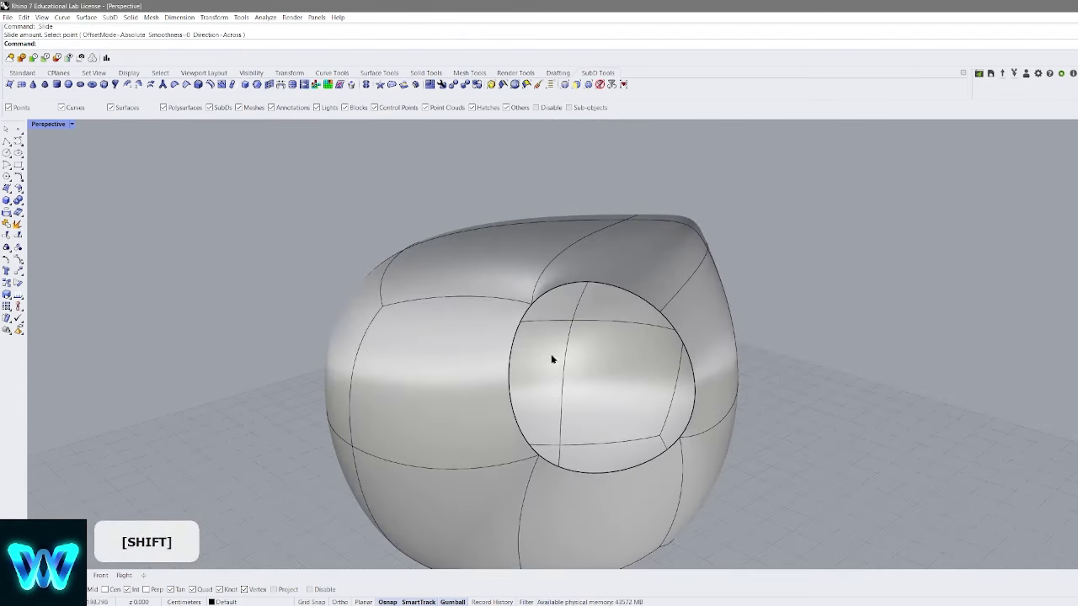
{"action": "right_click_drag", "start_coordinate": [549, 202], "coordinate": [599, 245]}
Delete the deformed SubD sphere
{"action": "scroll", "coordinate": [603, 242], "scroll_direction": "down", "scroll_amount": 4}
{"action": "scroll", "coordinate": [409, 224], "scroll_direction": "down", "scroll_amount": 4}
{"action": "key", "text": "Delete"}
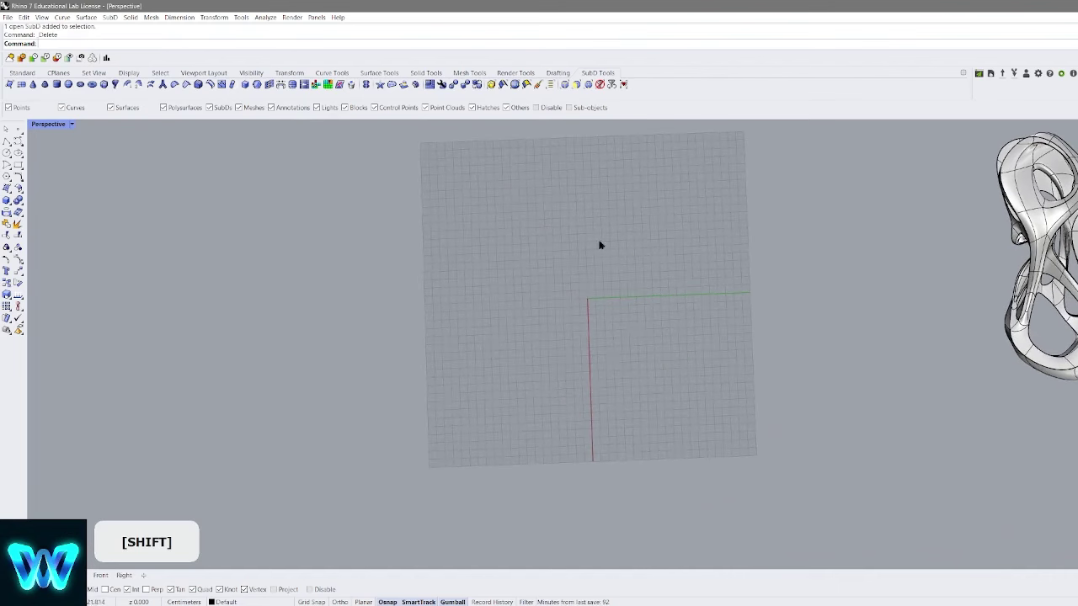
Draw a tall SubD box with one face per side on the construction grid
{"action": "left_click", "coordinate": [103, 85]}
{"action": "left_click", "coordinate": [529, 266]}
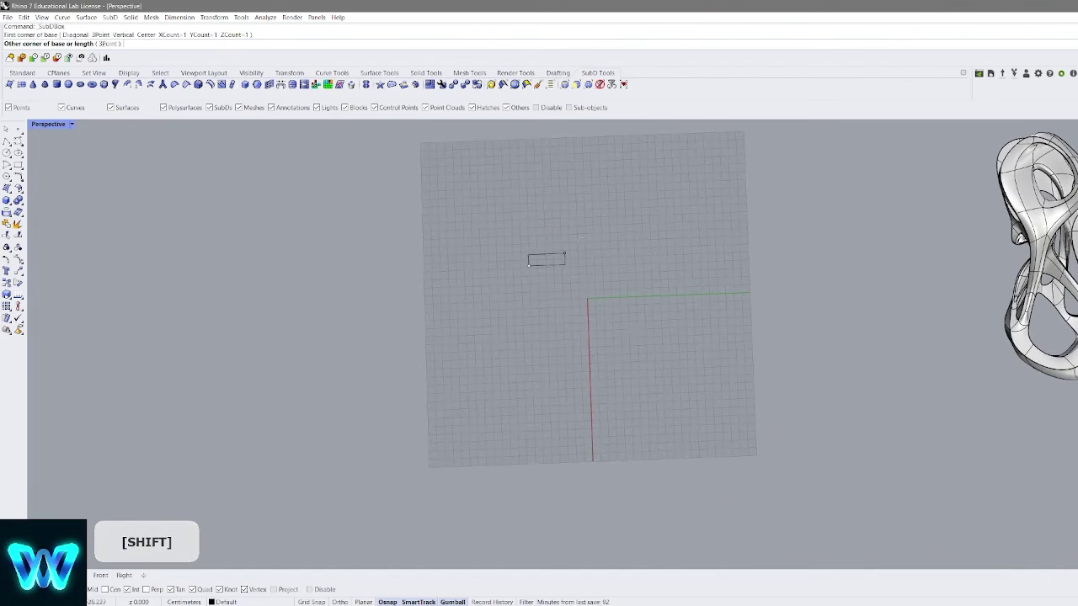
{"action": "left_click", "coordinate": [596, 192]}
{"action": "right_click_drag", "start_coordinate": [595, 192], "coordinate": [566, 266]}
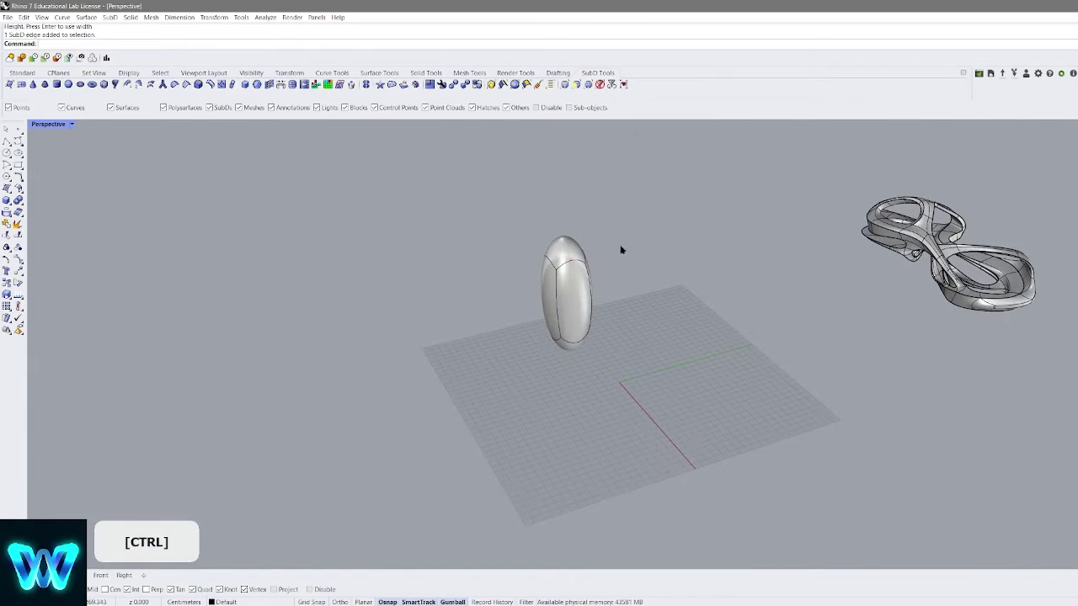
Show the SubDs in flat form and extrude the box's top face upward to roughly double its height
{"action": "key", "text": "Tab"}
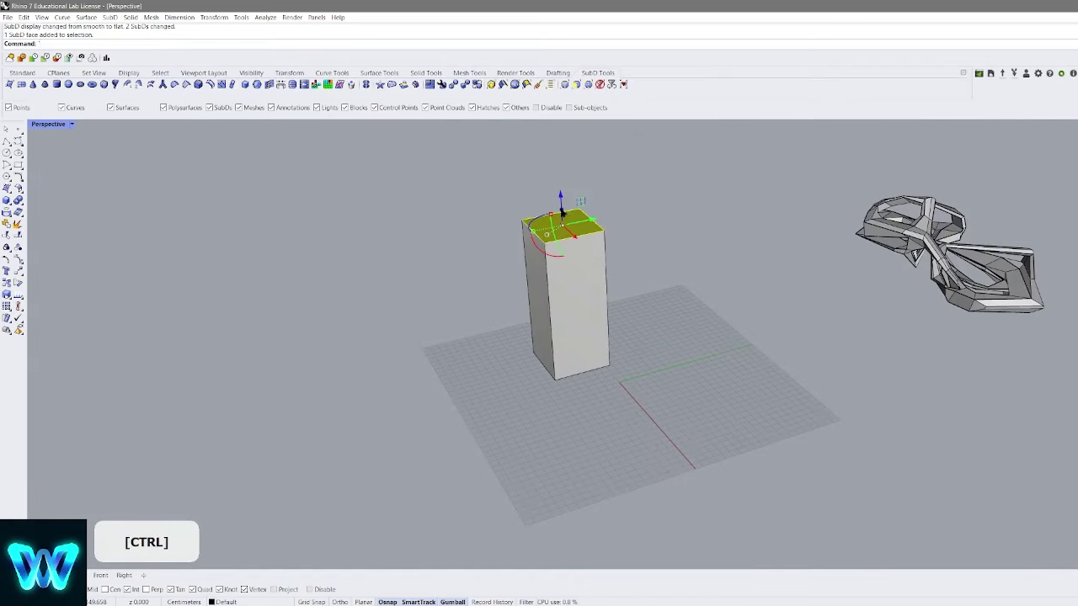
{"action": "left_click_drag", "start_coordinate": [562, 210], "coordinate": [563, 125], "text": "ctrl"}
{"action": "left_click", "coordinate": [688, 273]}
{"action": "right_click_drag", "start_coordinate": [665, 221], "coordinate": [611, 217], "text": "shift"}
{"action": "left_click", "coordinate": [670, 259], "text": "ctrl+shift"}
{"action": "double_click", "coordinate": [671, 261], "text": "ctrl+shift"}
{"action": "scroll", "coordinate": [671, 263], "scroll_direction": "up", "scroll_amount": 3}
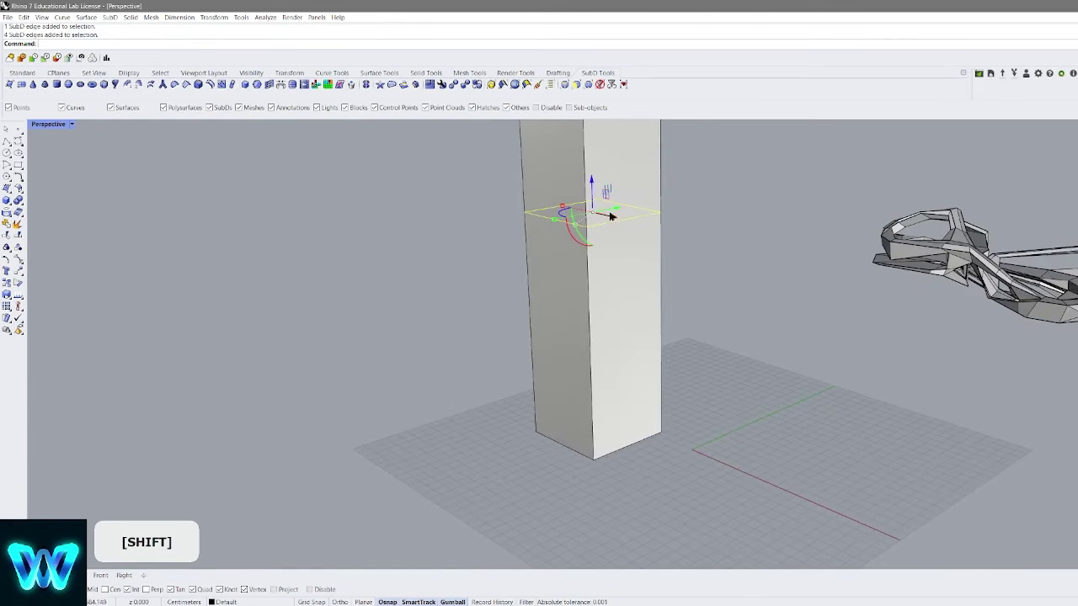
{"action": "scroll", "coordinate": [705, 220], "scroll_direction": "down", "scroll_amount": 5}
{"action": "left_click", "coordinate": [702, 223]}
Slant the tall box by moving its end face sideways
{"action": "left_click", "coordinate": [638, 276], "text": "ctrl+shift"}
{"action": "mouse_move", "coordinate": [638, 277]}
{"action": "right_mouse_down"}
{"action": "mouse_move", "coordinate": [618, 271]}
{"action": "mouse_move", "coordinate": [627, 268]}
{"action": "right_mouse_up"}
{"action": "left_click", "coordinate": [663, 261]}
{"action": "left_click_drag", "start_coordinate": [619, 244], "coordinate": [658, 278]}
{"action": "left_click", "coordinate": [680, 223]}
Select the edge loop around the middle of the slanted box and set the gumball alignment to Object
{"action": "mouse_move", "coordinate": [679, 223]}
{"action": "right_mouse_down"}
{"action": "mouse_move", "coordinate": [662, 207]}
{"action": "mouse_move", "coordinate": [636, 218]}
{"action": "mouse_move", "coordinate": [696, 224]}
{"action": "right_mouse_up"}
{"action": "left_click", "coordinate": [662, 209], "text": "ctrl+shift"}
{"action": "scroll", "coordinate": [662, 209], "scroll_direction": "up", "scroll_amount": 5}
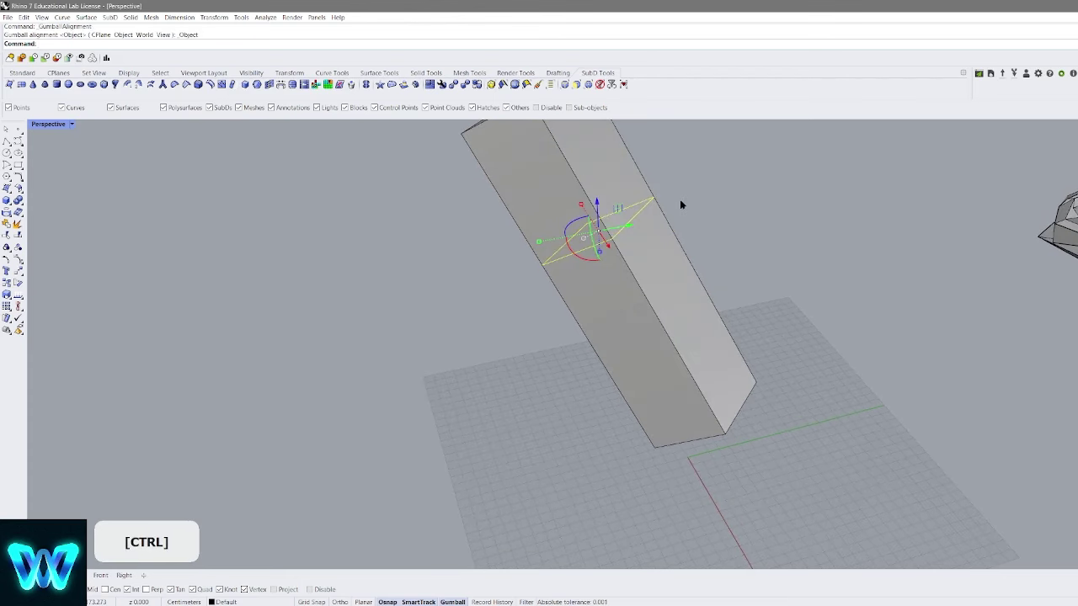
{"action": "right_click_drag", "start_coordinate": [680, 200], "coordinate": [635, 183]}
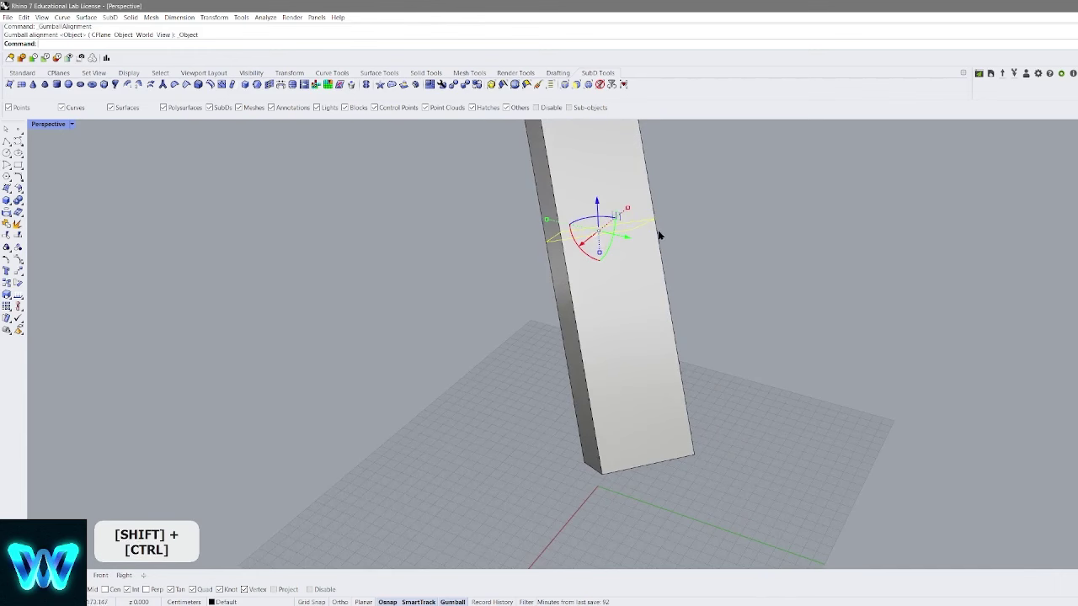
{"action": "right_click_drag", "start_coordinate": [657, 234], "coordinate": [701, 221]}
Try sliding the slanted box's middle edge loop in Absolute offset mode, comparing the Along and Across directions, and cancel
{"action": "left_click", "coordinate": [674, 287]}
{"action": "right_click_drag", "start_coordinate": [675, 286], "coordinate": [620, 222]}
{"action": "double_click", "coordinate": [596, 221], "text": "ctrl+shift"}
{"action": "right_click_drag", "start_coordinate": [390, 149], "coordinate": [352, 172], "text": "shift"}
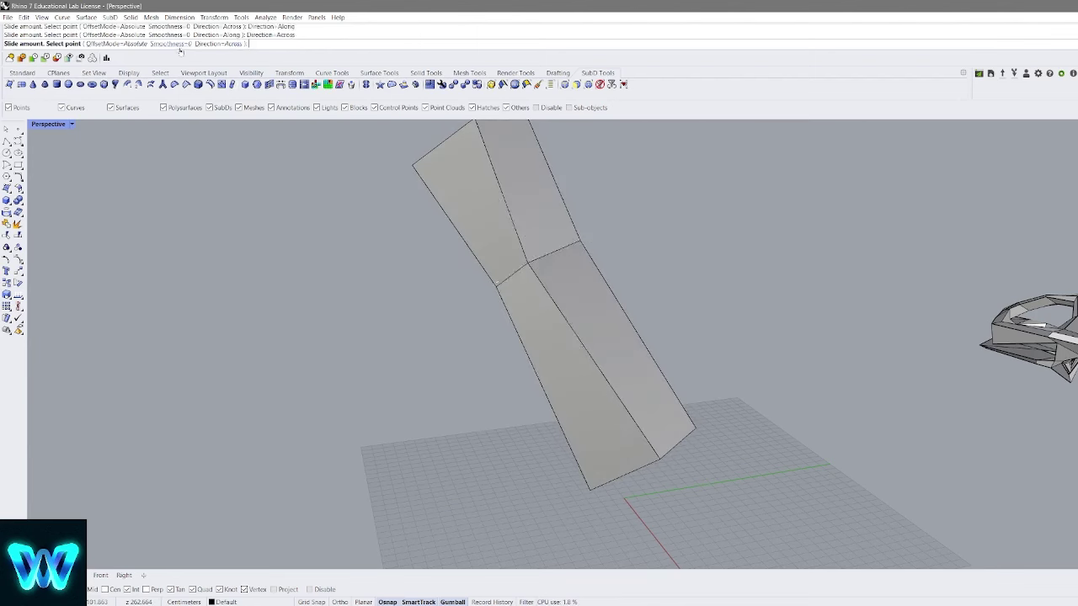
{"action": "key", "text": "Escape"}
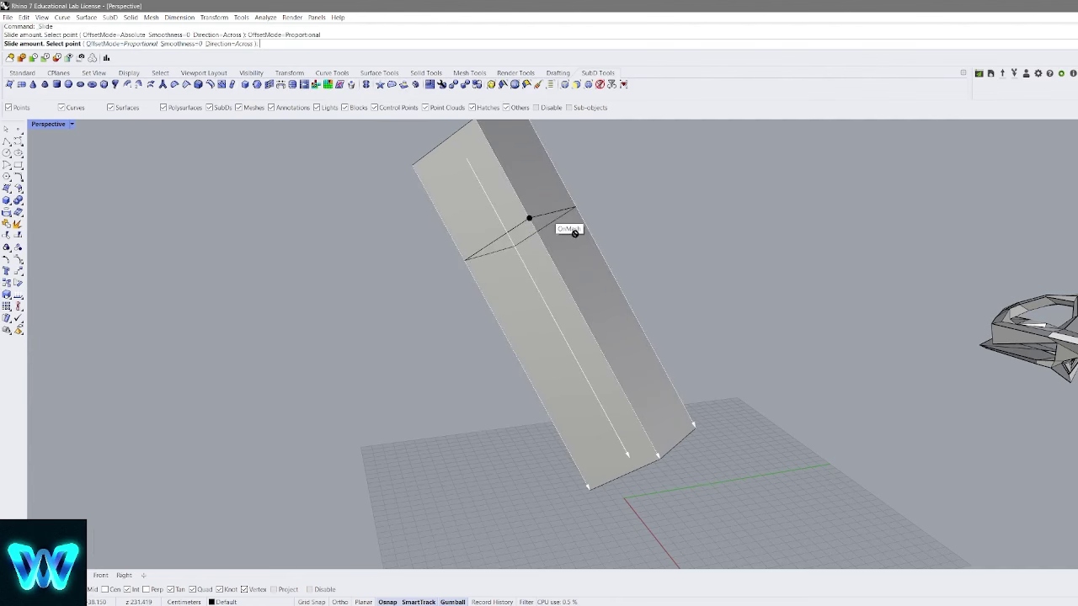
Slide the middle edge loop toward the box's base in Proportional offset mode, and switch the SubD display to smooth
{"action": "left_click", "coordinate": [636, 408]}
{"action": "right_click_drag", "start_coordinate": [636, 409], "coordinate": [603, 288]}
{"action": "key", "text": "Tab"}
{"action": "scroll", "coordinate": [579, 377], "scroll_direction": "up", "scroll_amount": 3}
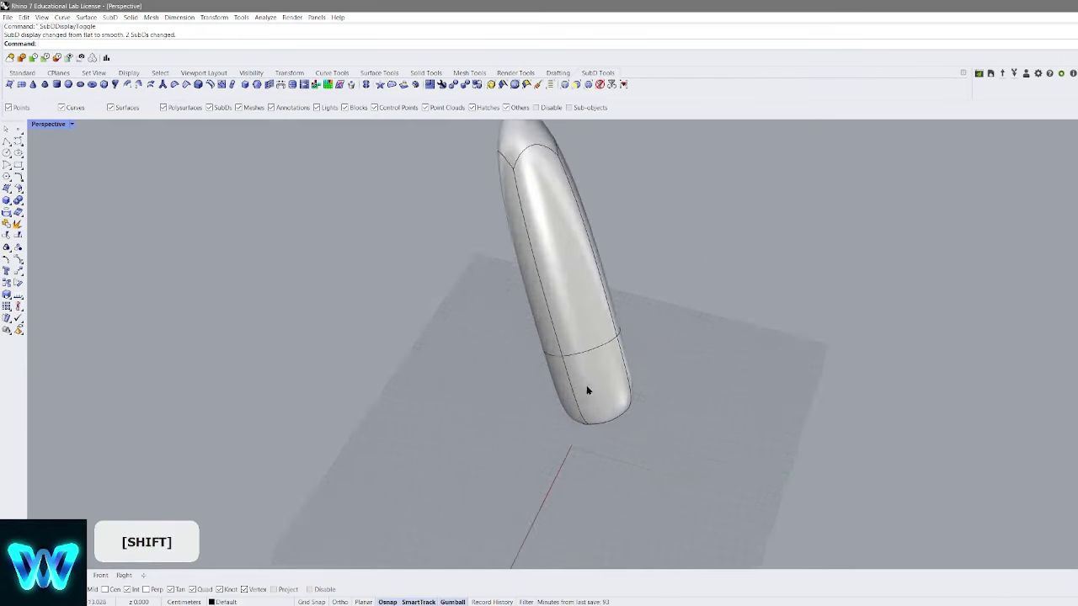
{"action": "right_click_drag", "start_coordinate": [586, 385], "coordinate": [615, 297]}
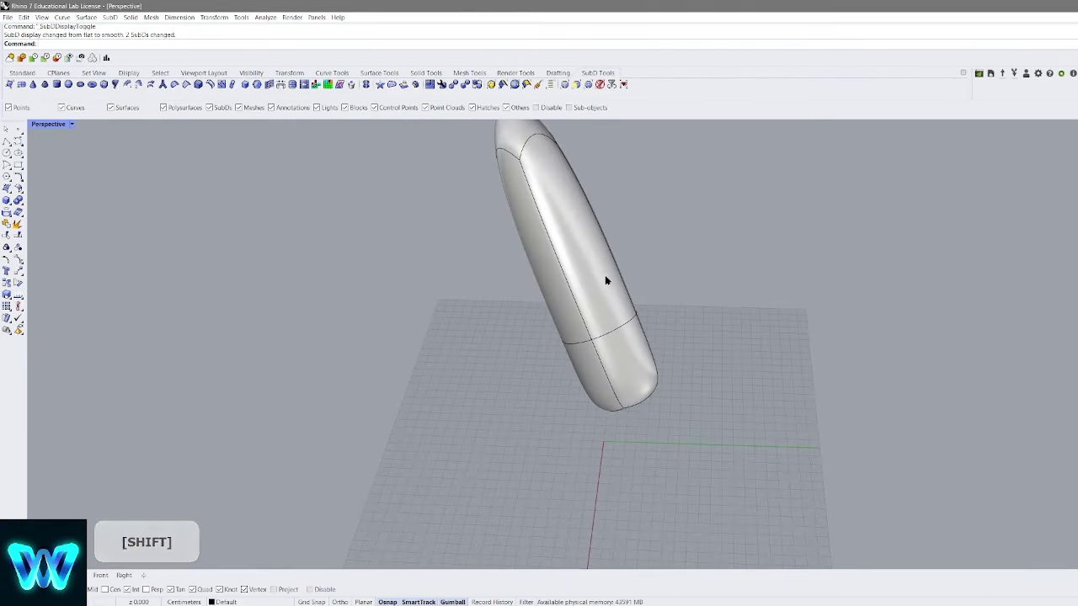
Try sliding an upper corner vertex of the box in both smooth and flat display, cancelling each attempt
{"action": "right_click", "coordinate": [556, 219]}
{"action": "left_click", "coordinate": [521, 158]}
{"action": "key", "text": "Escape"}
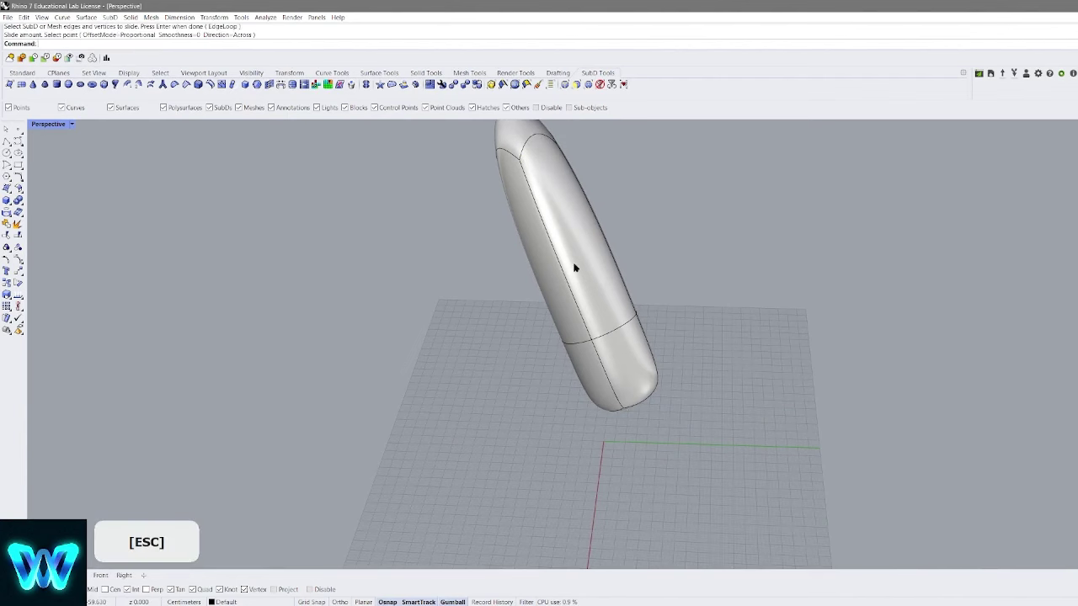
{"action": "scroll", "coordinate": [581, 244], "scroll_direction": "down", "scroll_amount": 3}
{"action": "key", "text": "Caps_Lock"}
{"action": "key", "text": "Tab"}
{"action": "scroll", "coordinate": [531, 227], "scroll_direction": "up", "scroll_amount": 5}
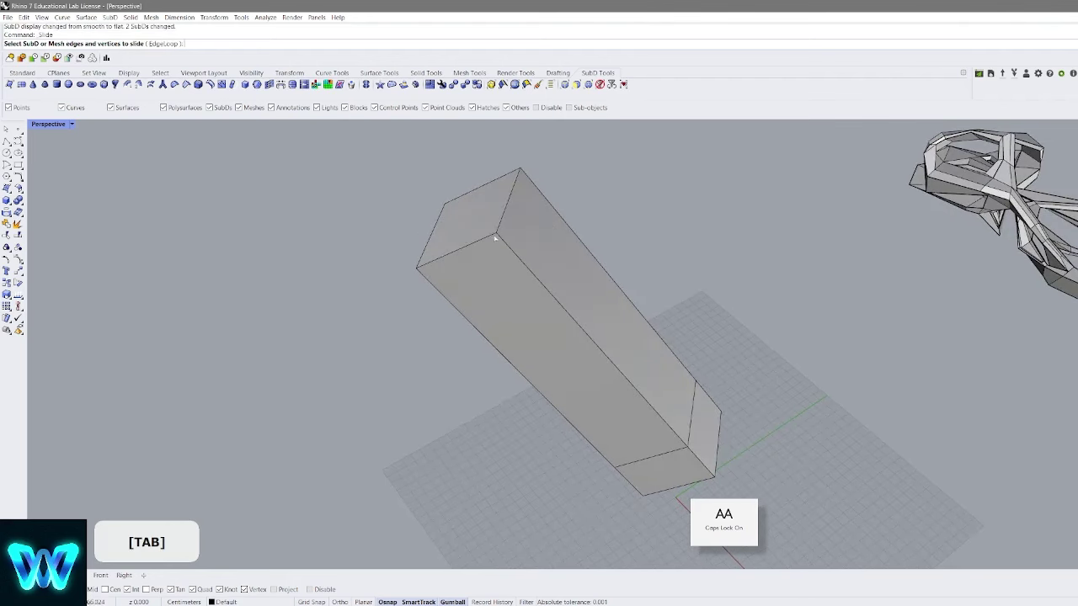
{"action": "right_click", "coordinate": [497, 235]}
{"action": "key", "text": "Escape"}
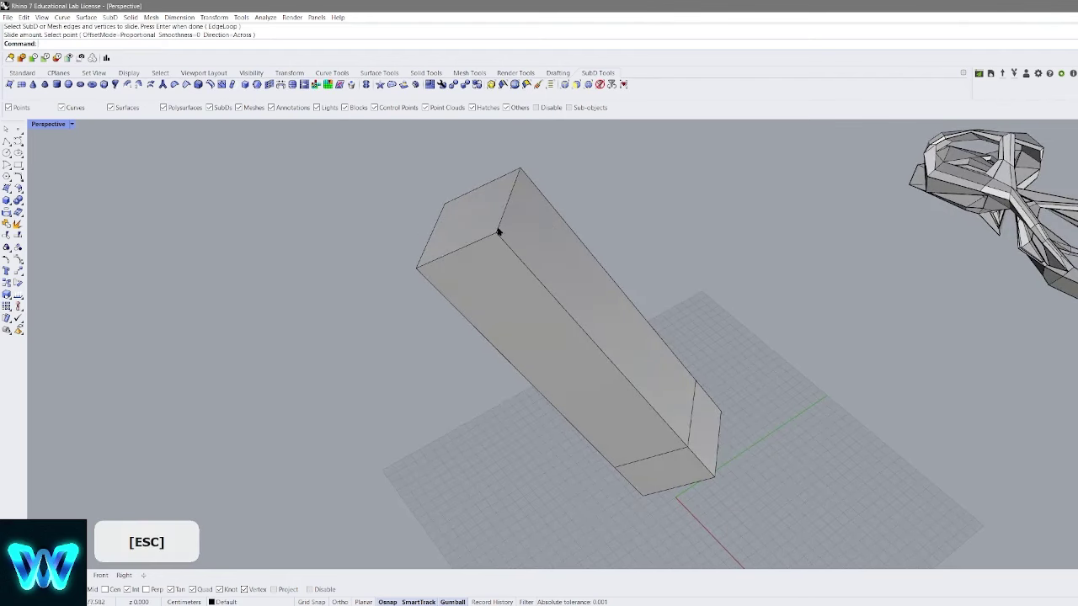
Delete the slanted SubD box
{"action": "scroll", "coordinate": [498, 230], "scroll_direction": "down", "scroll_amount": 3}
{"action": "right_click_drag", "start_coordinate": [581, 253], "coordinate": [450, 286]}
{"action": "right_click", "coordinate": [636, 302]}
{"action": "scroll", "coordinate": [635, 303], "scroll_direction": "up", "scroll_amount": 2}
{"action": "key", "text": "Delete"}
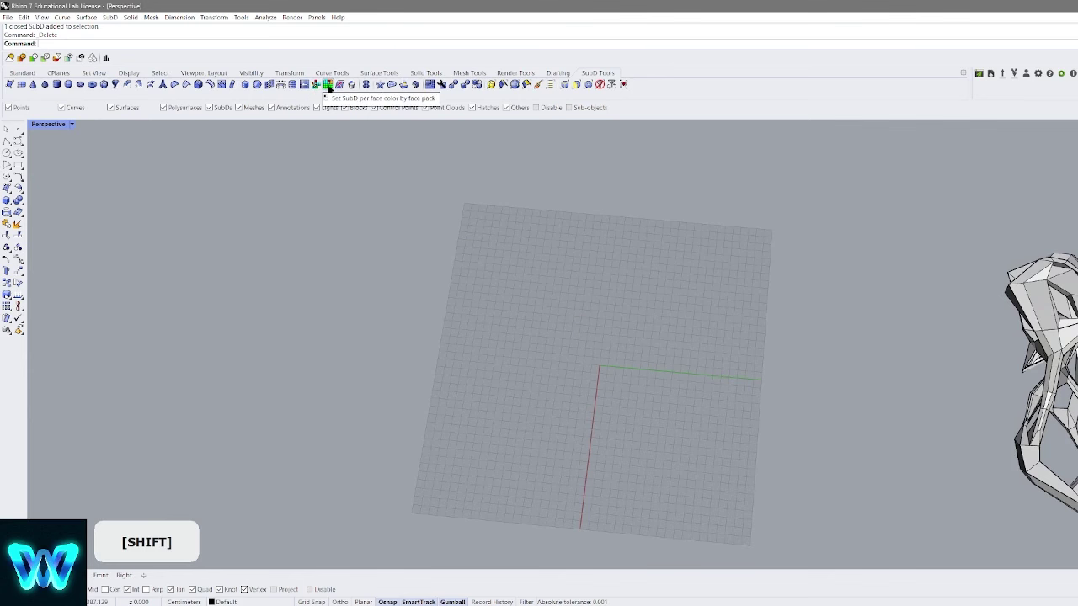
Zoom to the selected branching model and switch its SubD display to smooth
{"action": "scroll", "coordinate": [438, 221], "scroll_direction": "down", "scroll_amount": 4}
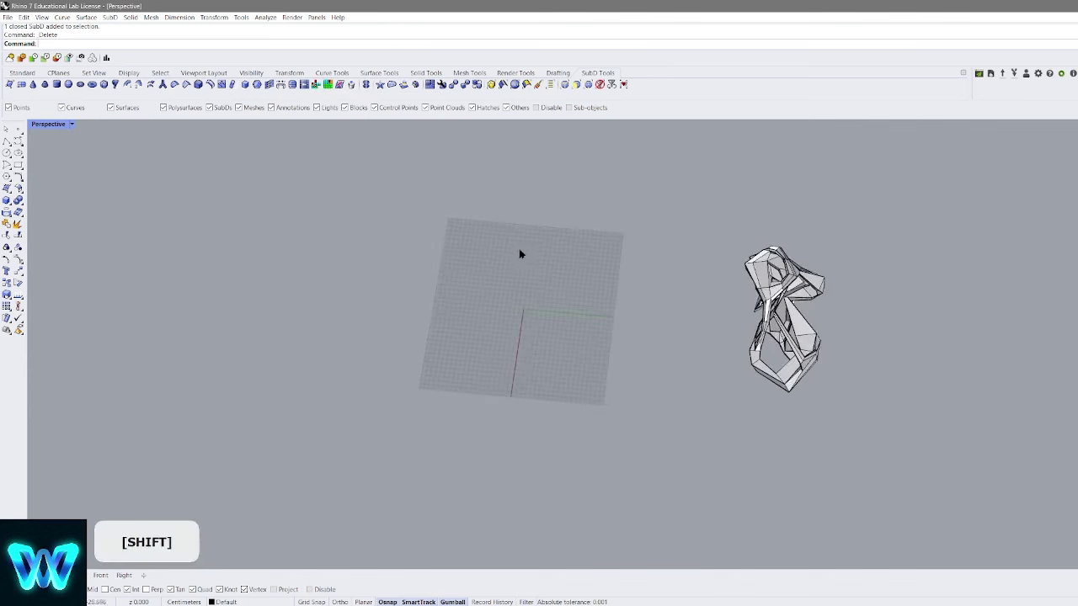
{"action": "right_click_drag", "start_coordinate": [519, 252], "coordinate": [562, 241]}
{"action": "left_click", "coordinate": [613, 332]}
{"action": "type", "text": "zs"}
{"action": "key", "text": "Return"}
{"action": "left_click", "coordinate": [849, 288]}
{"action": "key", "text": "Tab"}
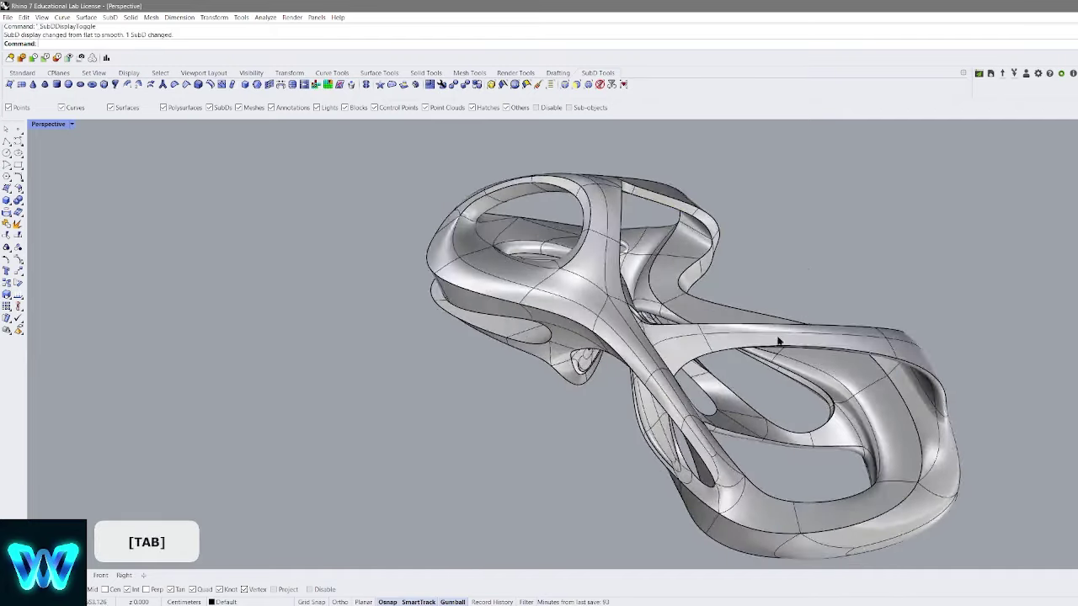
Pack the SubD faces of the whole branching model and clear the selection
{"action": "right_click_drag", "start_coordinate": [777, 340], "coordinate": [610, 310]}
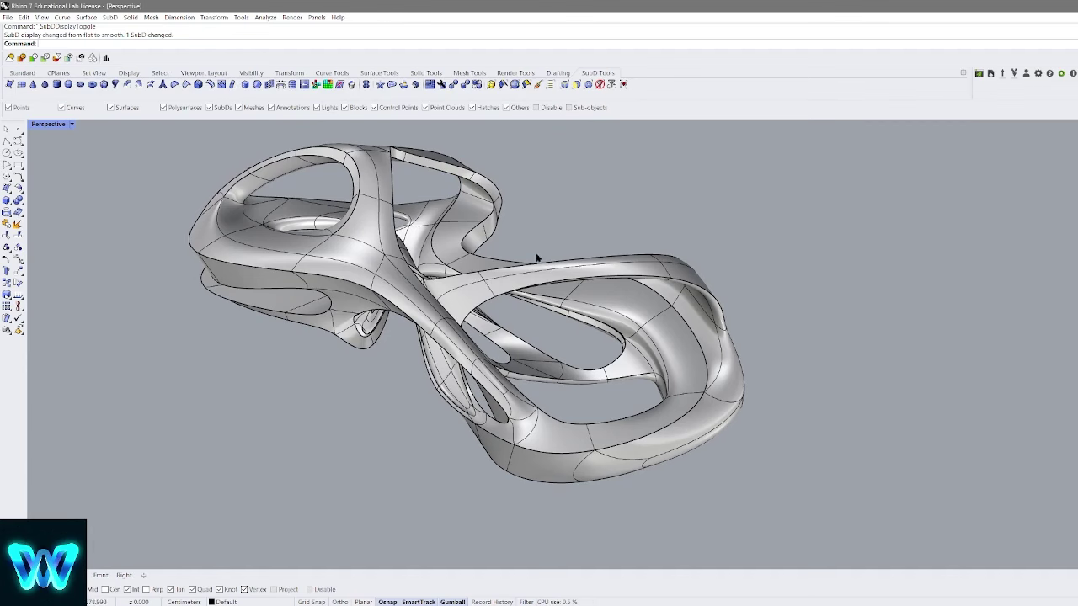
{"action": "right_click_drag", "start_coordinate": [541, 266], "coordinate": [337, 328], "text": "shift"}
{"action": "right_click_drag", "start_coordinate": [689, 259], "coordinate": [631, 352], "text": "shift"}
{"action": "left_click", "coordinate": [632, 351]}
{"action": "left_click", "coordinate": [651, 275]}
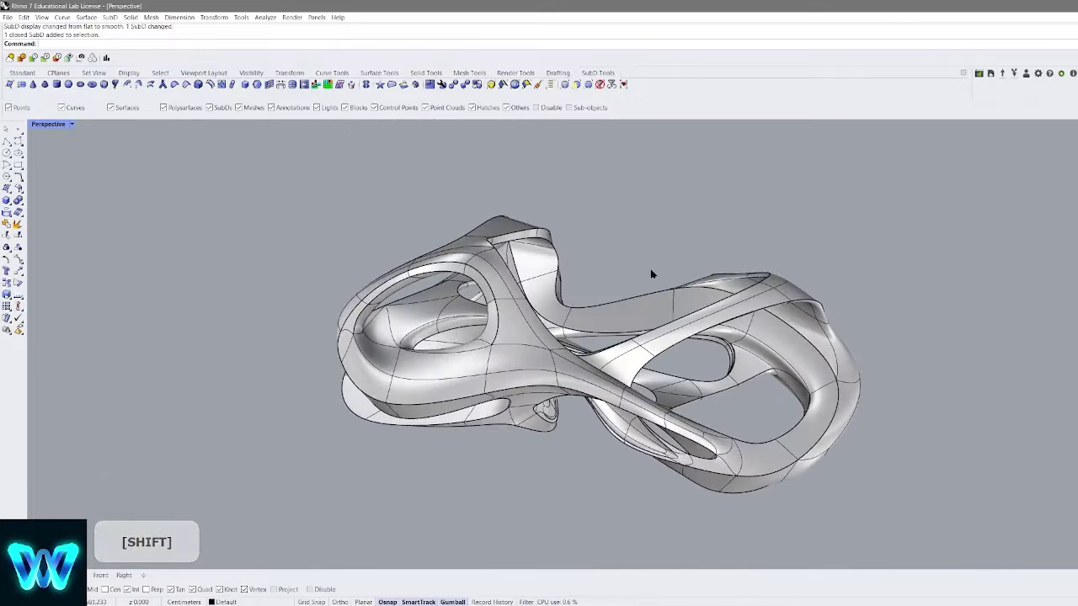
{"action": "left_click", "coordinate": [641, 309], "text": "shift"}
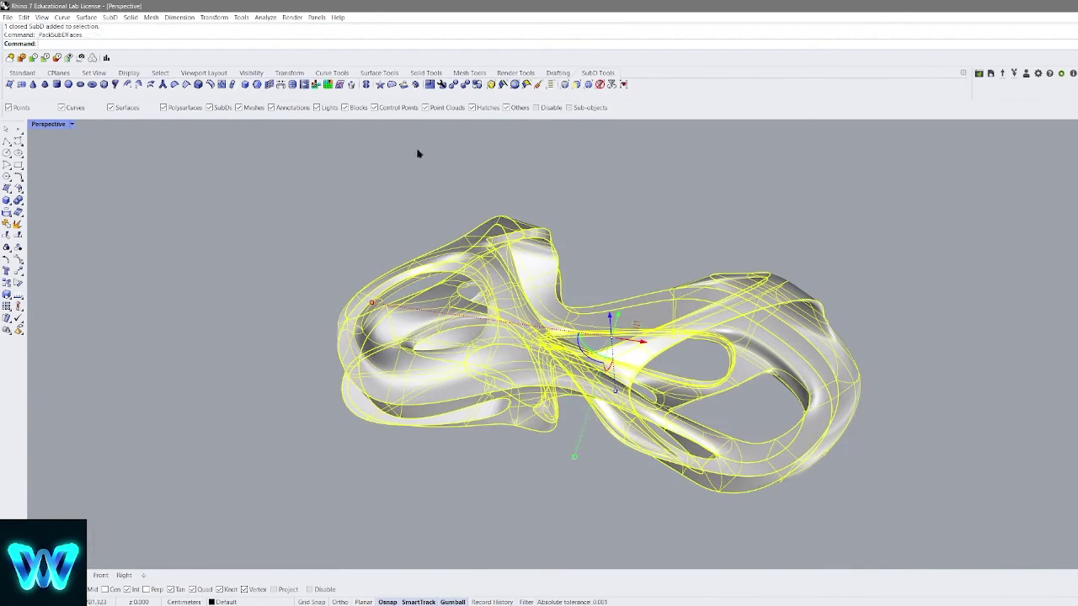
{"action": "left_click", "coordinate": [652, 250]}
Set per-face colors by face pack on the whole branching model
{"action": "left_click", "coordinate": [645, 305]}
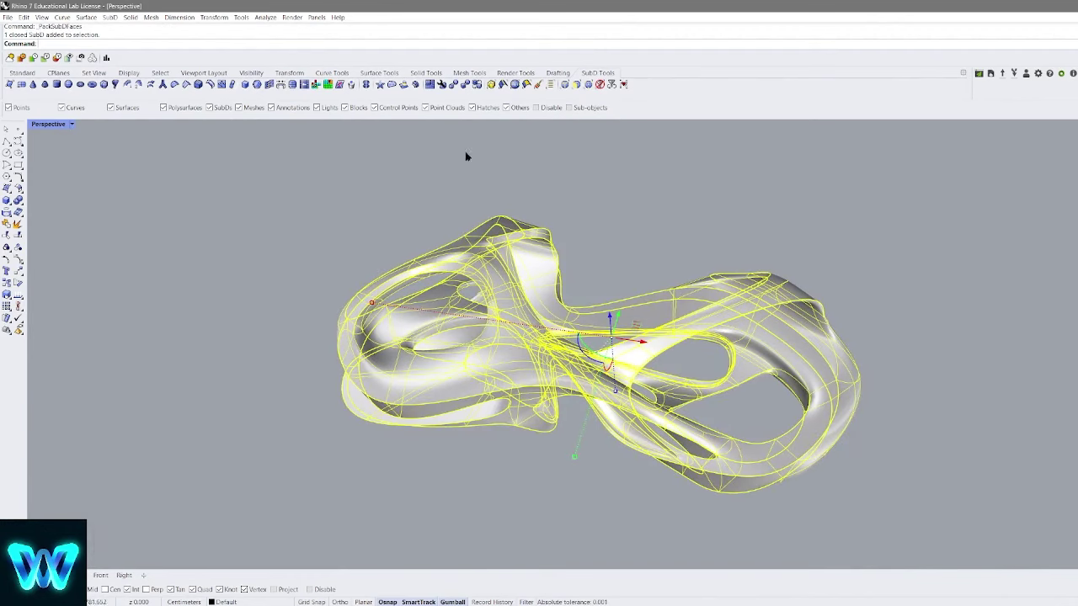
{"action": "left_click", "coordinate": [328, 85]}
{"action": "right_click_drag", "start_coordinate": [698, 224], "coordinate": [627, 261]}
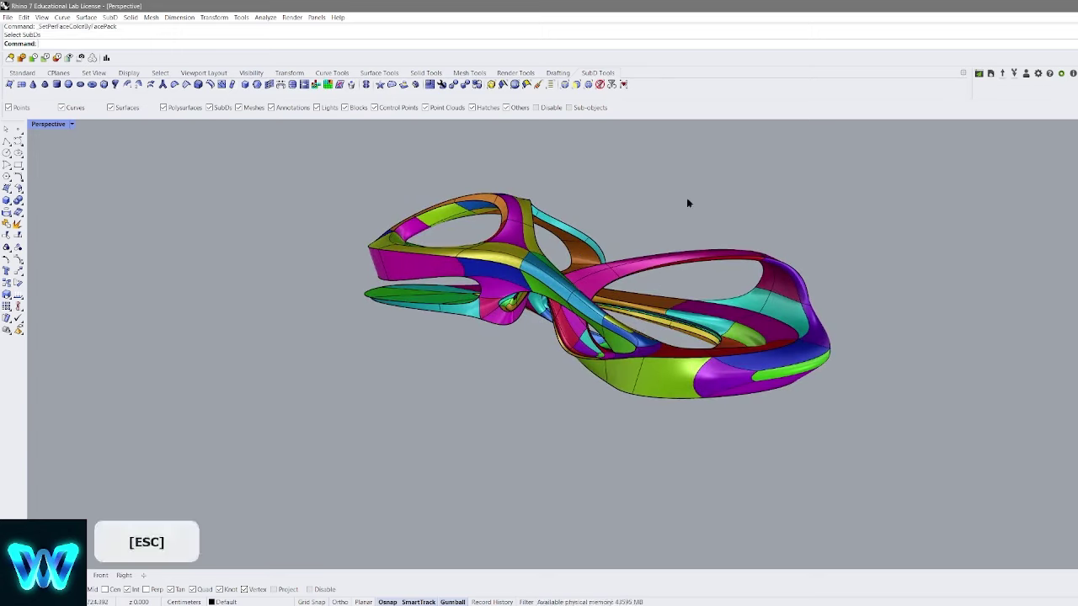
{"action": "right_click_drag", "start_coordinate": [688, 203], "coordinate": [631, 282]}
{"action": "left_click", "coordinate": [588, 304]}
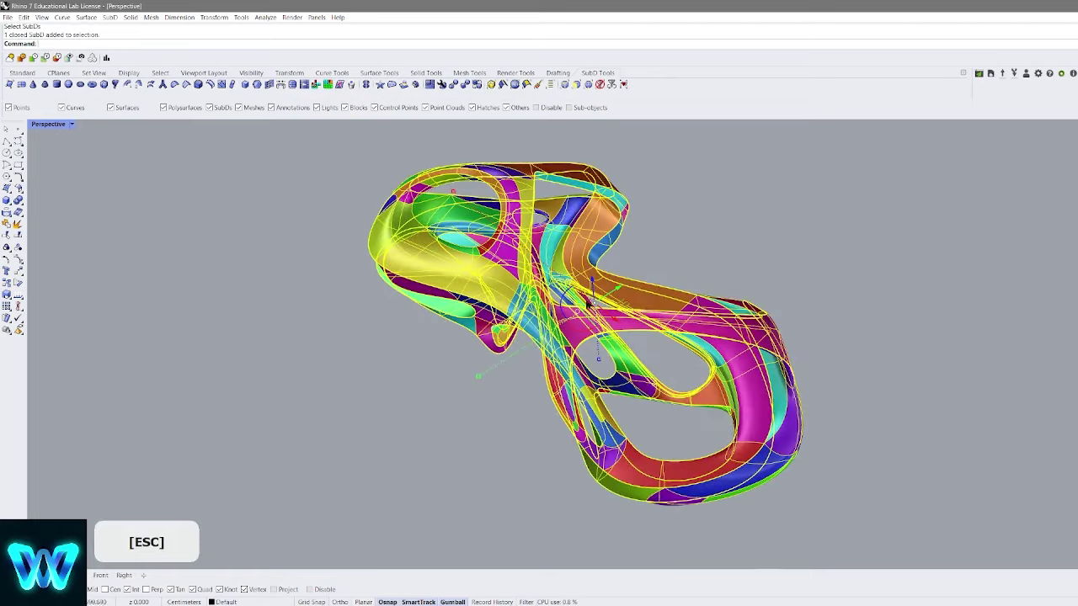
{"action": "left_click", "coordinate": [327, 86]}
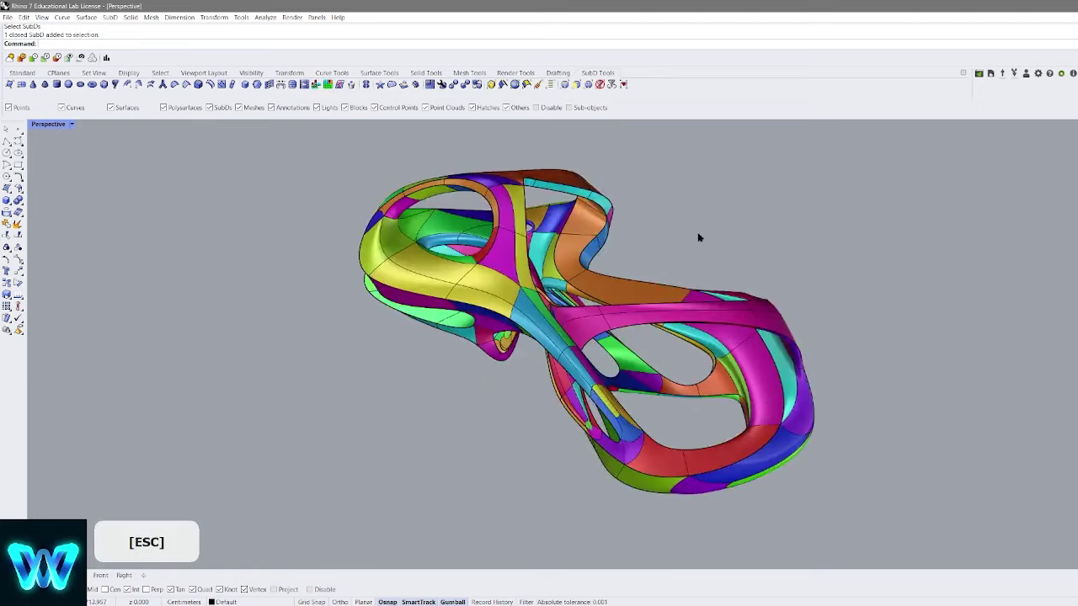
Examine the colored face packs up close from several angles, selecting sample faces on the branching model
{"action": "right_click_drag", "start_coordinate": [697, 232], "coordinate": [662, 268]}
{"action": "left_click", "coordinate": [500, 285], "text": "ctrl+shift"}
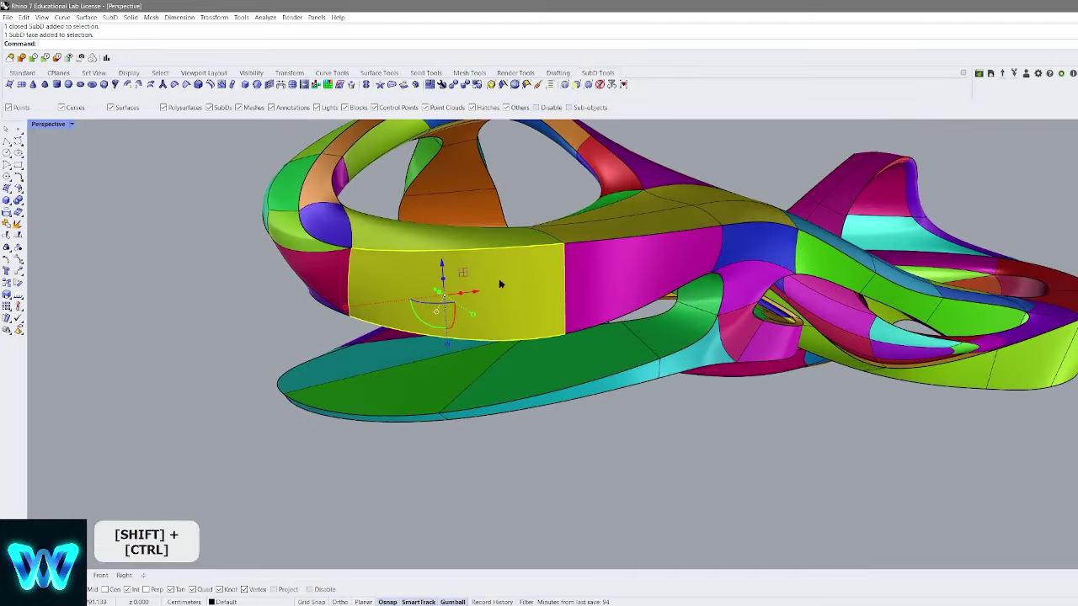
{"action": "left_click", "coordinate": [625, 267], "text": "ctrl+shift"}
{"action": "right_click_drag", "start_coordinate": [734, 175], "coordinate": [618, 286]}
{"action": "scroll", "coordinate": [597, 227], "scroll_direction": "up", "scroll_amount": 6}
{"action": "right_click_drag", "start_coordinate": [594, 240], "coordinate": [684, 421], "text": "shift"}
{"action": "scroll", "coordinate": [628, 336], "scroll_direction": "down", "scroll_amount": 6}
{"action": "left_click", "coordinate": [622, 327], "text": "ctrl+shift"}
{"action": "left_click", "coordinate": [633, 371], "text": "ctrl+shift"}
{"action": "right_click_drag", "start_coordinate": [684, 422], "coordinate": [575, 296], "text": "shift"}
{"action": "scroll", "coordinate": [612, 285], "scroll_direction": "down", "scroll_amount": 3}
{"action": "scroll", "coordinate": [612, 285], "scroll_direction": "down", "scroll_amount": 3}
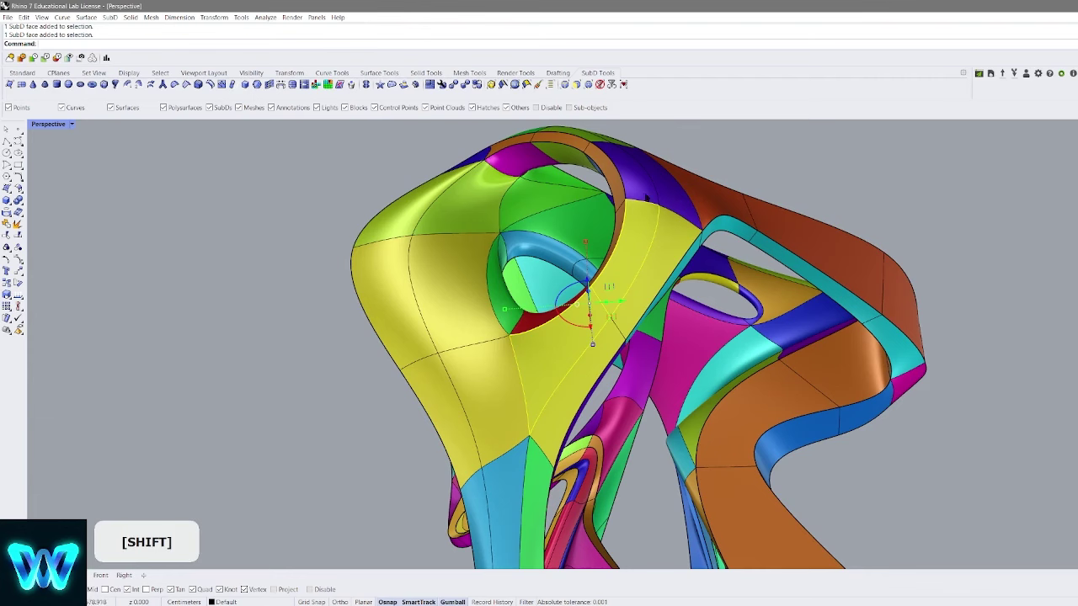
{"action": "right_click_drag", "start_coordinate": [513, 410], "coordinate": [573, 354]}
{"action": "right_click_drag", "start_coordinate": [572, 354], "coordinate": [606, 383], "text": "shift"}
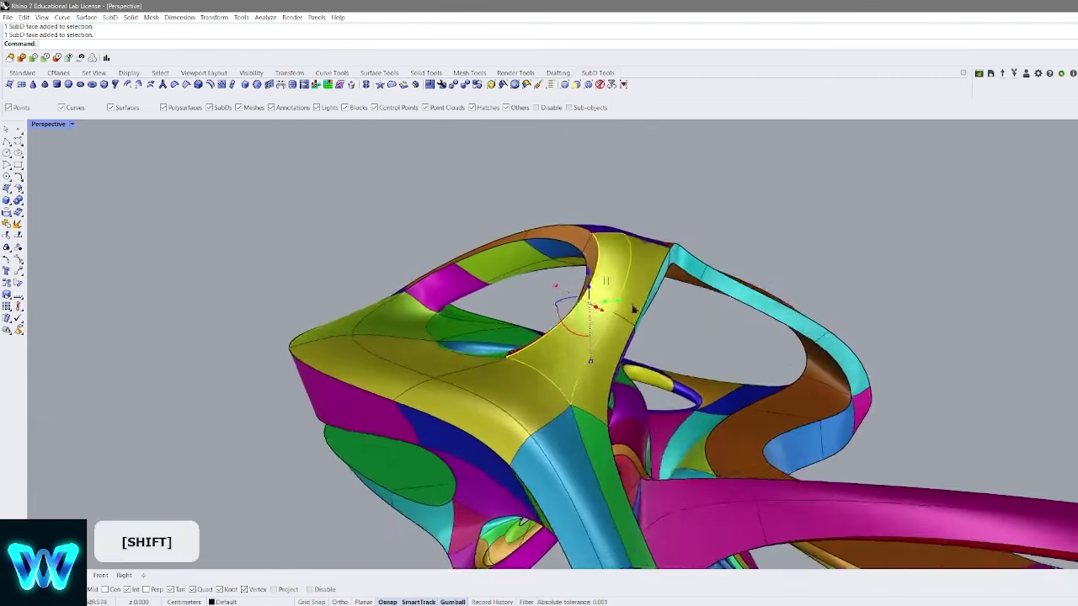
Try raising a single SubD edge on the light blue branch of the model, and undo the move
{"action": "scroll", "coordinate": [641, 337], "scroll_direction": "down", "scroll_amount": 3}
{"action": "left_click", "coordinate": [791, 201]}
{"action": "right_click_drag", "start_coordinate": [665, 293], "coordinate": [627, 234]}
{"action": "scroll", "coordinate": [710, 276], "scroll_direction": "up", "scroll_amount": 3}
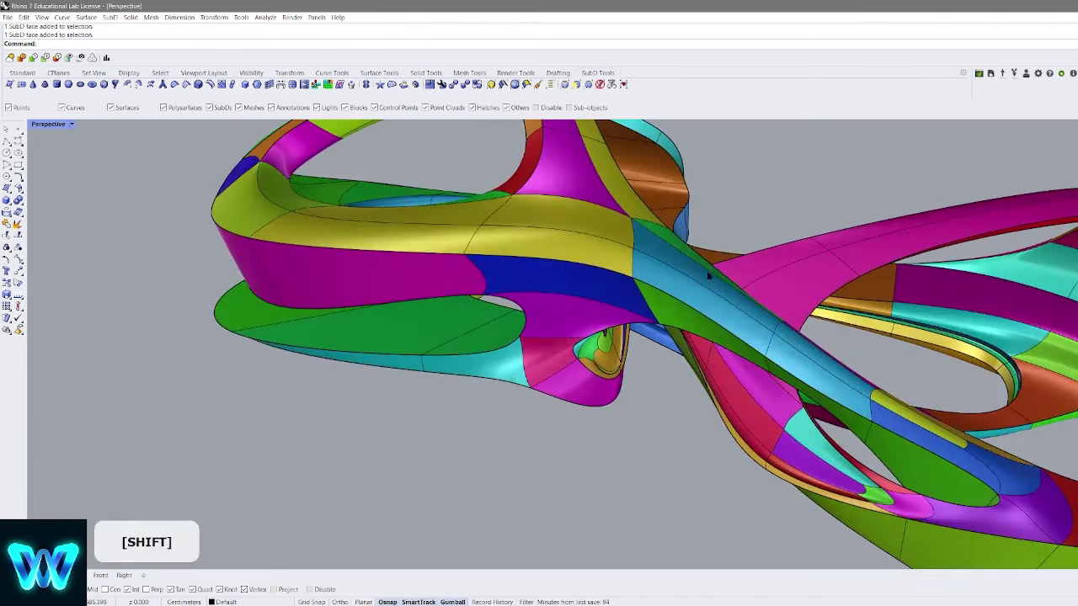
{"action": "left_click", "coordinate": [779, 333], "text": "ctrl+shift"}
{"action": "right_click_drag", "start_coordinate": [779, 333], "coordinate": [764, 317]}
{"action": "left_click_drag", "start_coordinate": [779, 301], "coordinate": [781, 283]}
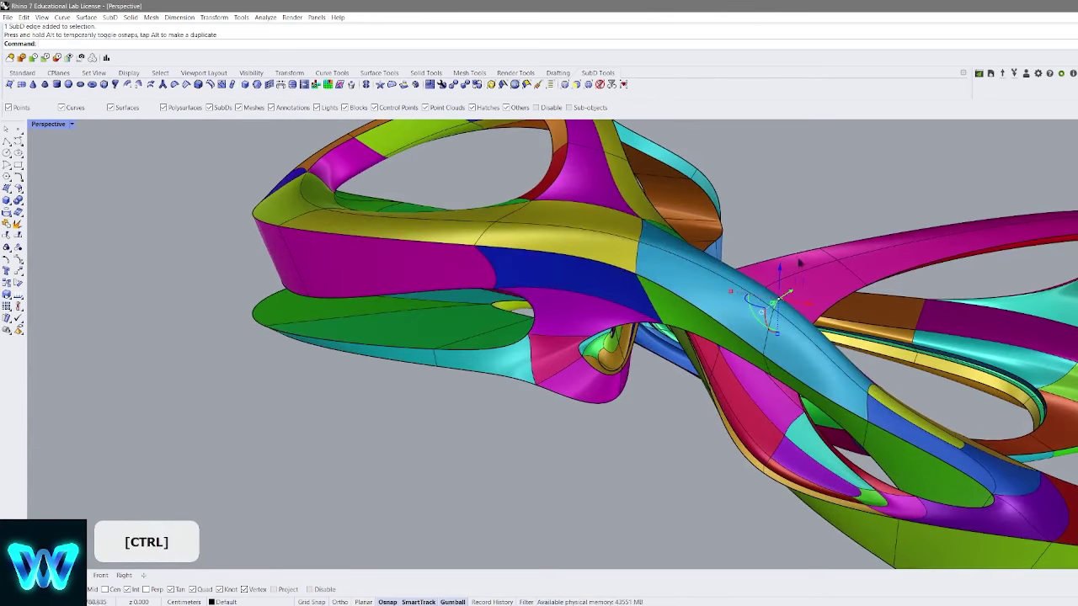
{"action": "key", "text": "ctrl+z"}
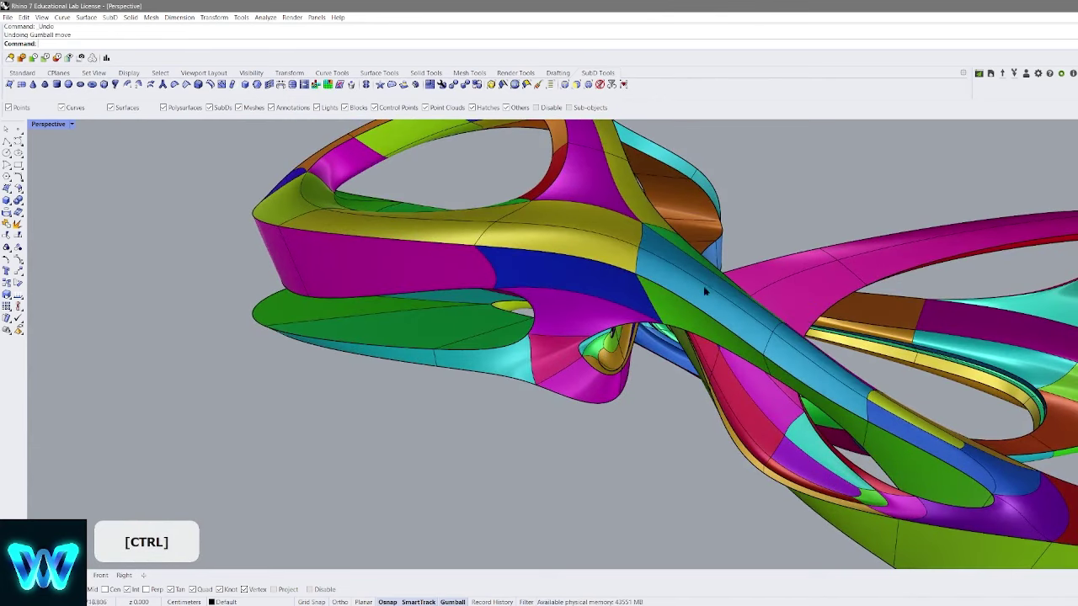
Select SubD edges across the light blue and green branch of the model and raise them into an arch
{"action": "scroll", "coordinate": [701, 283], "scroll_direction": "down", "scroll_amount": 6}
{"action": "right_click_drag", "start_coordinate": [693, 258], "coordinate": [716, 244]}
{"action": "right_click_drag", "start_coordinate": [716, 244], "coordinate": [601, 270], "text": "shift"}
{"action": "scroll", "coordinate": [599, 269], "scroll_direction": "up", "scroll_amount": 5}
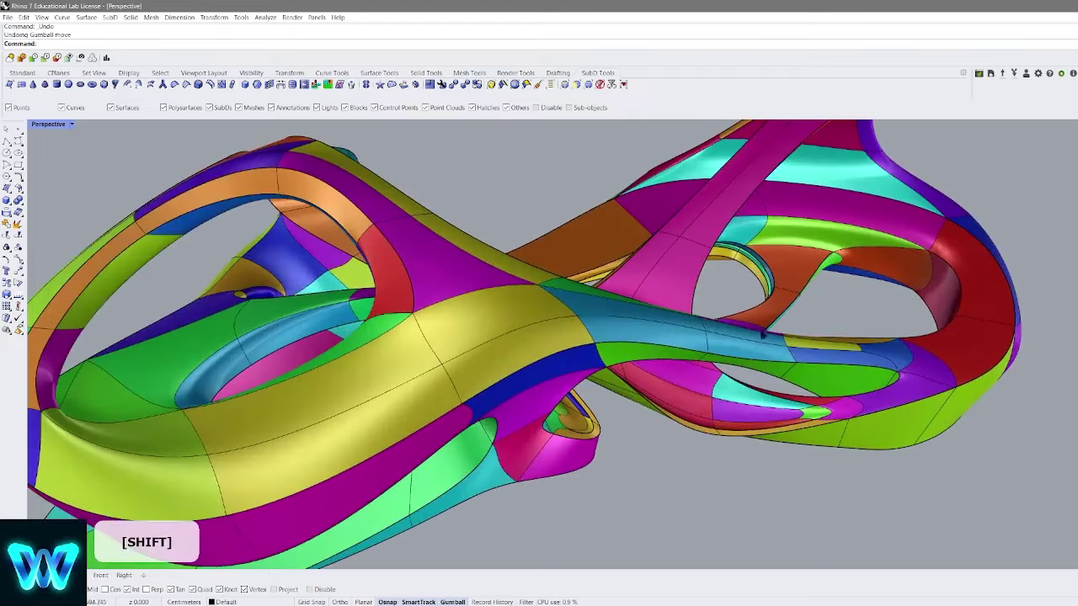
{"action": "left_click", "coordinate": [695, 325], "text": "ctrl+shift"}
{"action": "scroll", "coordinate": [703, 337], "scroll_direction": "up", "scroll_amount": 2}
{"action": "right_click_drag", "start_coordinate": [701, 318], "coordinate": [708, 291]}
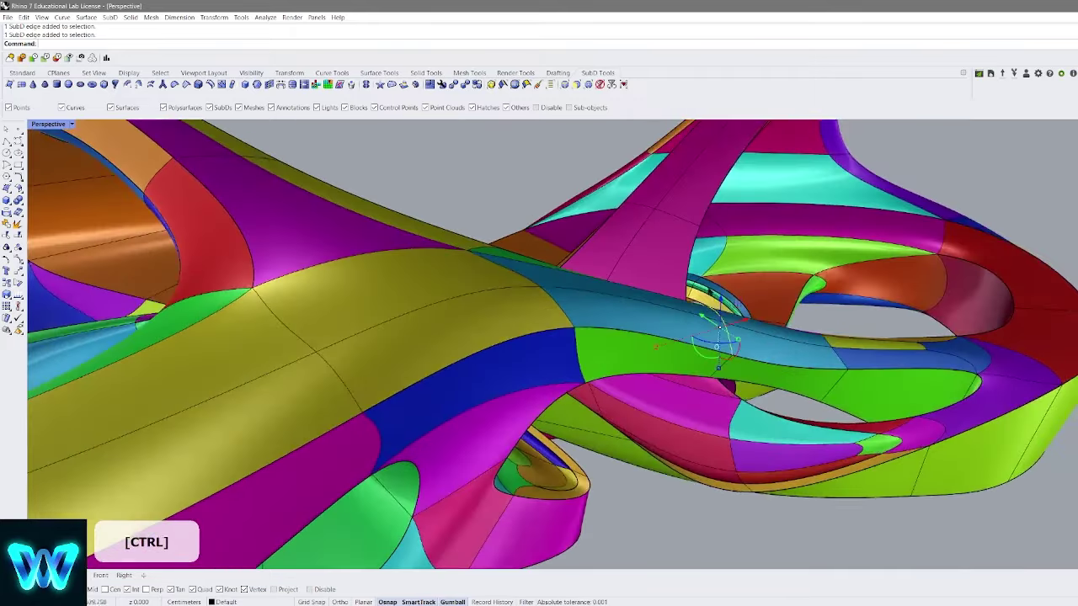
{"action": "left_click_drag", "start_coordinate": [721, 275], "coordinate": [615, 180]}
{"action": "scroll", "coordinate": [647, 249], "scroll_direction": "down", "scroll_amount": 3}
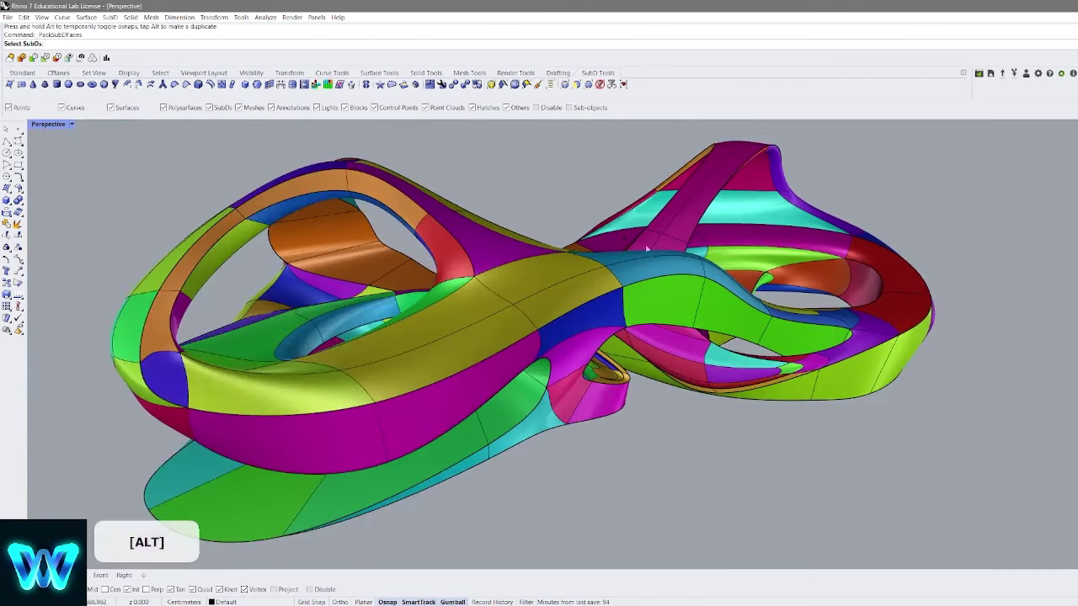
Pack the SubD faces of the deformed branching model again, and undo both the color change and the edge move
{"action": "left_click", "coordinate": [352, 181]}
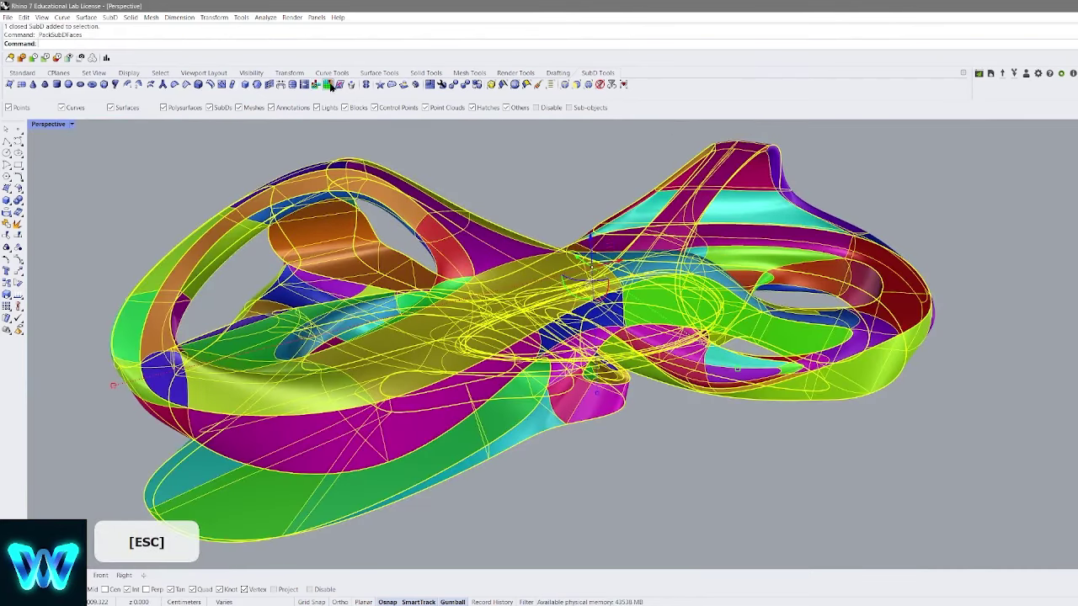
{"action": "right_click_drag", "start_coordinate": [563, 161], "coordinate": [696, 323]}
{"action": "key", "text": "ctrl+z"}
{"action": "key", "text": "ctrl+z"}
Examine the color distribution of the face packs across the whole branching model from several angles
{"action": "right_click_drag", "start_coordinate": [696, 324], "coordinate": [590, 312]}
{"action": "right_click_drag", "start_coordinate": [590, 311], "coordinate": [560, 231], "text": "shift"}
{"action": "scroll", "coordinate": [578, 267], "scroll_direction": "down", "scroll_amount": 5}
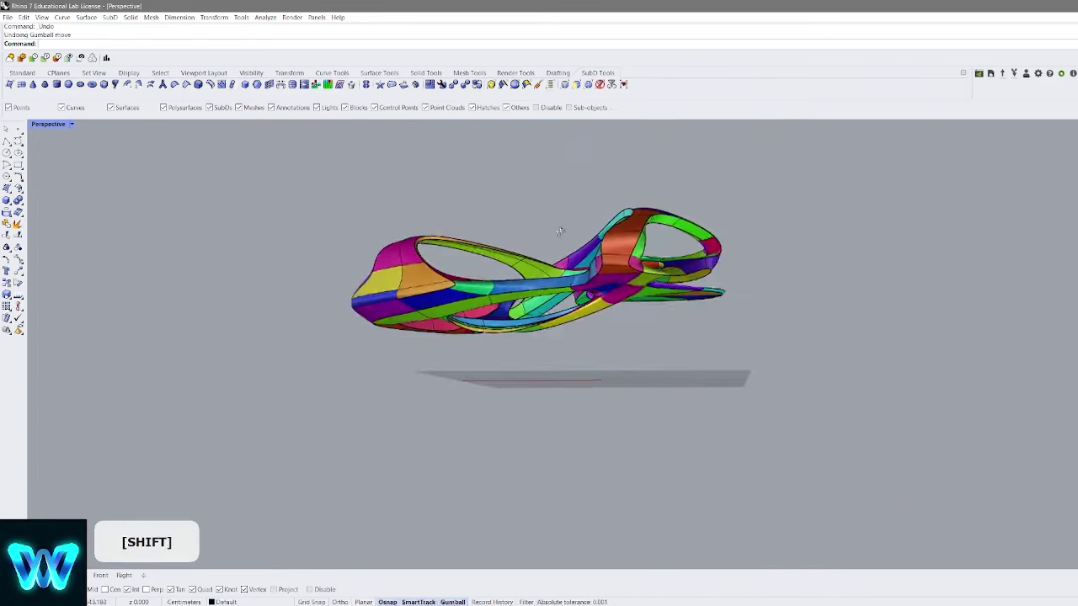
{"action": "scroll", "coordinate": [574, 268], "scroll_direction": "up", "scroll_amount": 5}
{"action": "right_click_drag", "start_coordinate": [573, 268], "coordinate": [771, 294]}
{"action": "scroll", "coordinate": [777, 264], "scroll_direction": "up", "scroll_amount": 3}
{"action": "right_click_drag", "start_coordinate": [771, 294], "coordinate": [802, 340], "text": "shift"}
{"action": "scroll", "coordinate": [666, 304], "scroll_direction": "down", "scroll_amount": 6}
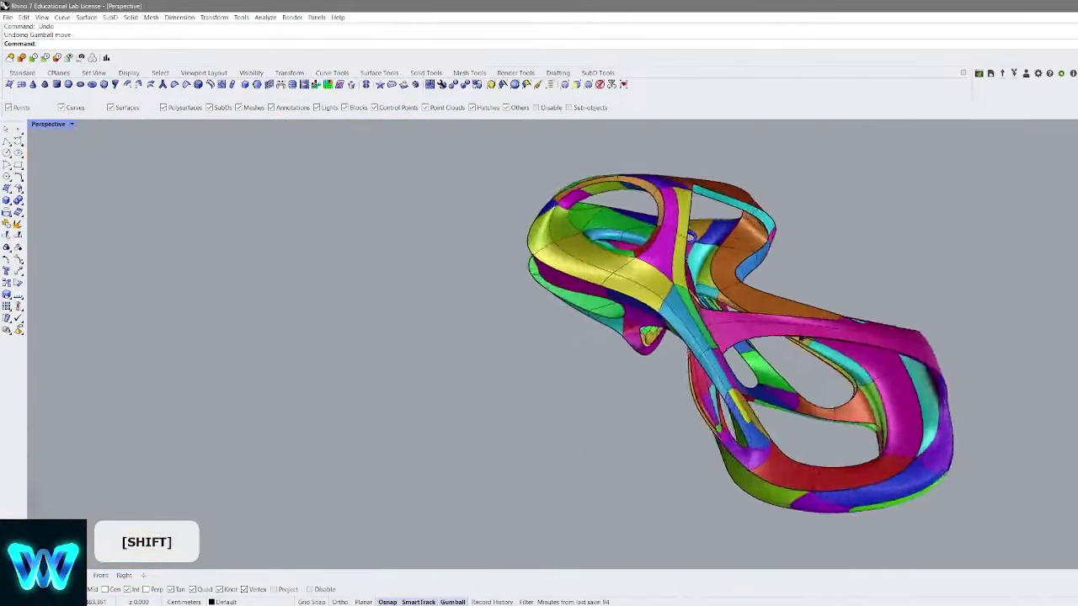
Undo the per-face coloring by face pack on the branching model and bring the empty construction grid into view
{"action": "key", "text": "ctrl+z"}
{"action": "left_click", "coordinate": [760, 297]}
{"action": "right_click_drag", "start_coordinate": [659, 383], "coordinate": [531, 222], "text": "shift"}
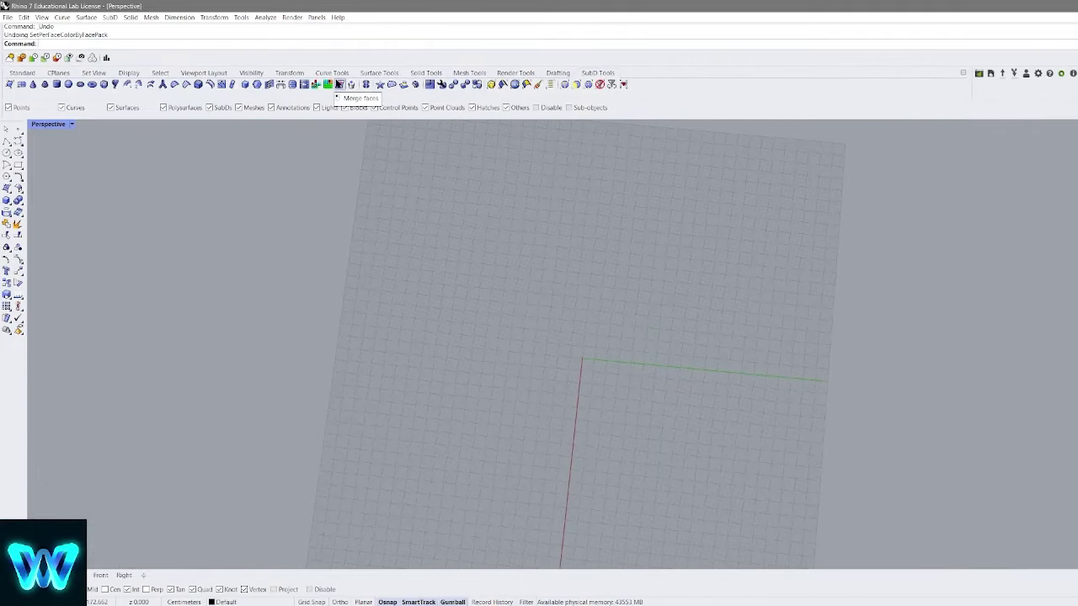
Create a square SubD plane with 3 by 3 faces on the construction grid
{"action": "right_click_drag", "start_coordinate": [443, 159], "coordinate": [345, 195], "text": "shift"}
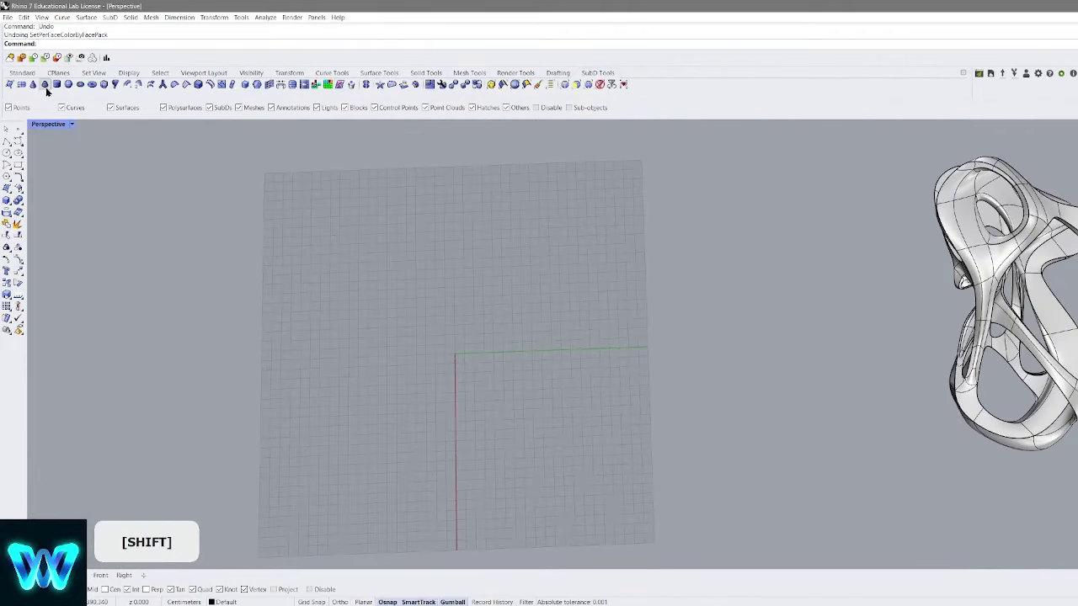
{"action": "left_click", "coordinate": [599, 423]}
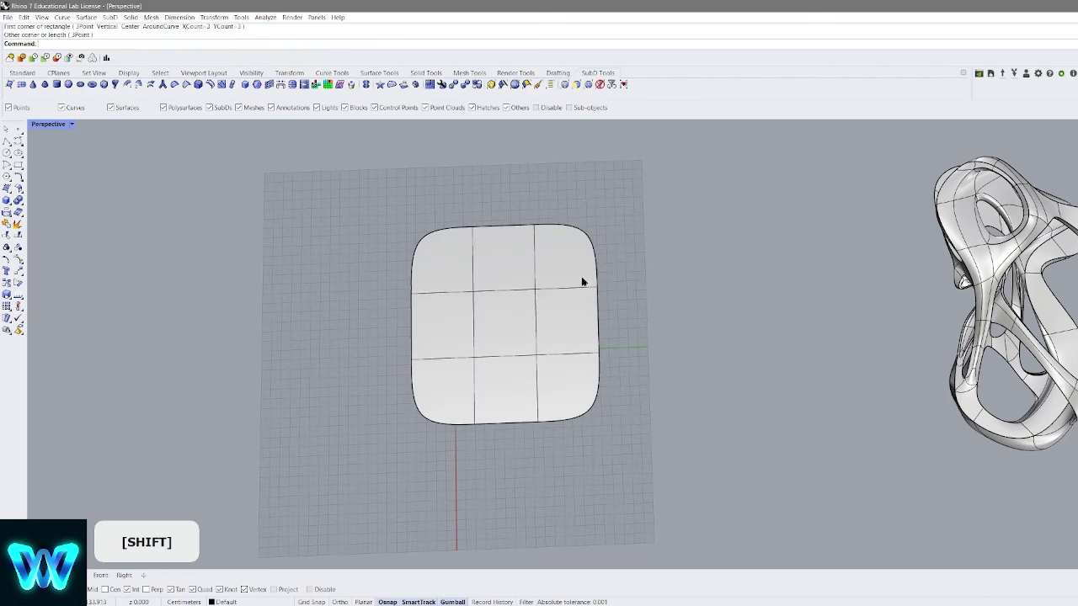
Merge a corner face of the SubD plane with its adjacent faces and select the resulting plane
{"action": "left_click", "coordinate": [341, 86]}
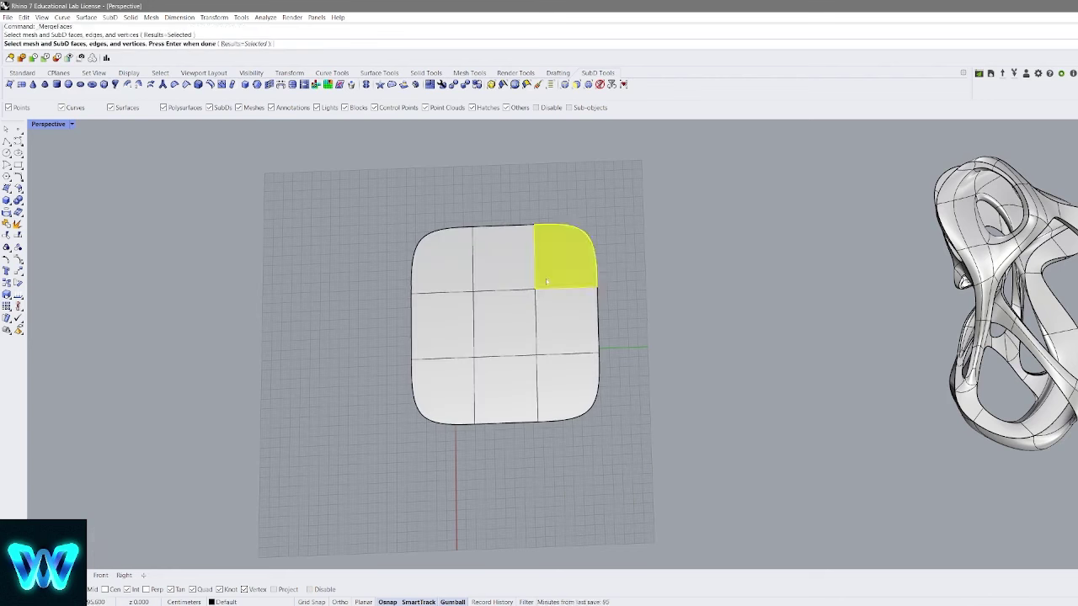
{"action": "right_click_drag", "start_coordinate": [567, 312], "coordinate": [674, 294], "text": "shift"}
{"action": "right_click_drag", "start_coordinate": [673, 295], "coordinate": [710, 199]}
{"action": "left_click", "coordinate": [710, 199]}
{"action": "right_click_drag", "start_coordinate": [670, 240], "coordinate": [610, 249]}
{"action": "scroll", "coordinate": [639, 327], "scroll_direction": "up", "scroll_amount": 2}
{"action": "left_click", "coordinate": [610, 249], "text": "shift"}
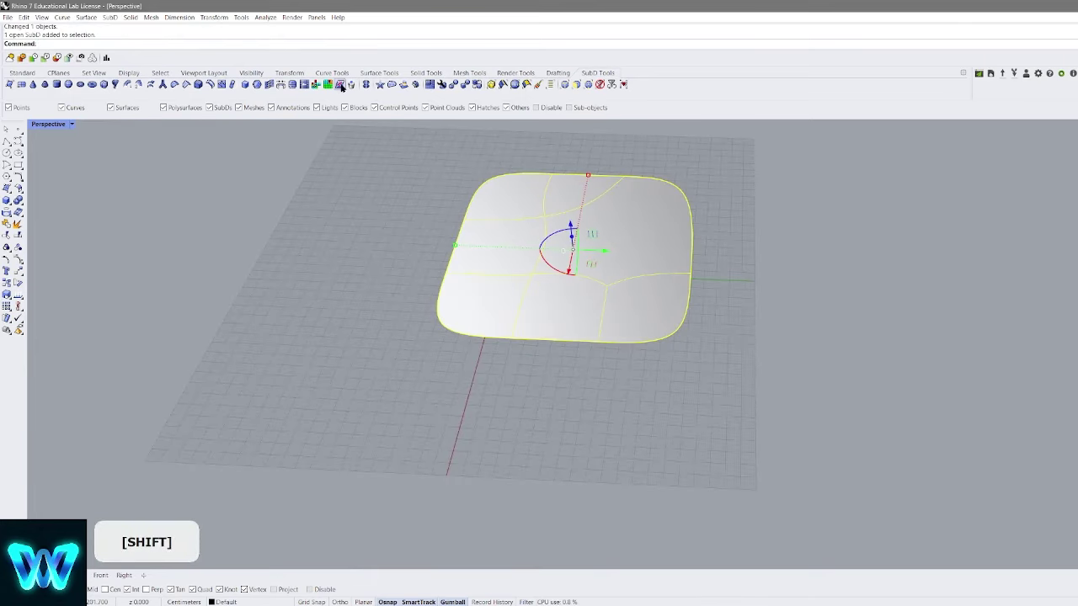
{"action": "right_click_drag", "start_coordinate": [413, 147], "coordinate": [743, 227]}
{"action": "left_click", "coordinate": [581, 215]}
{"action": "left_click", "coordinate": [566, 288]}
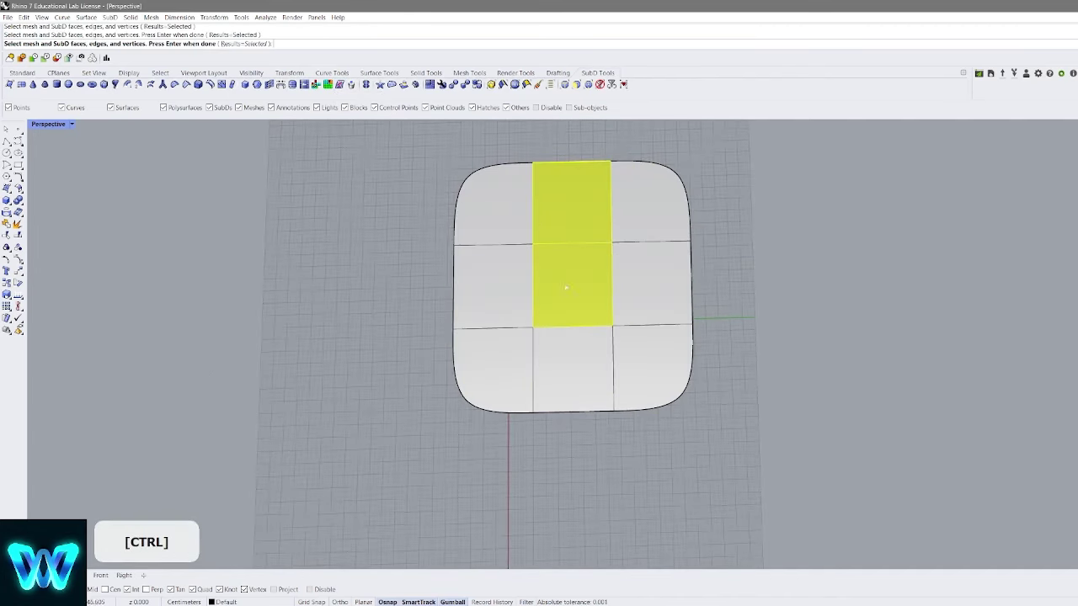
{"action": "key", "text": "Escape"}
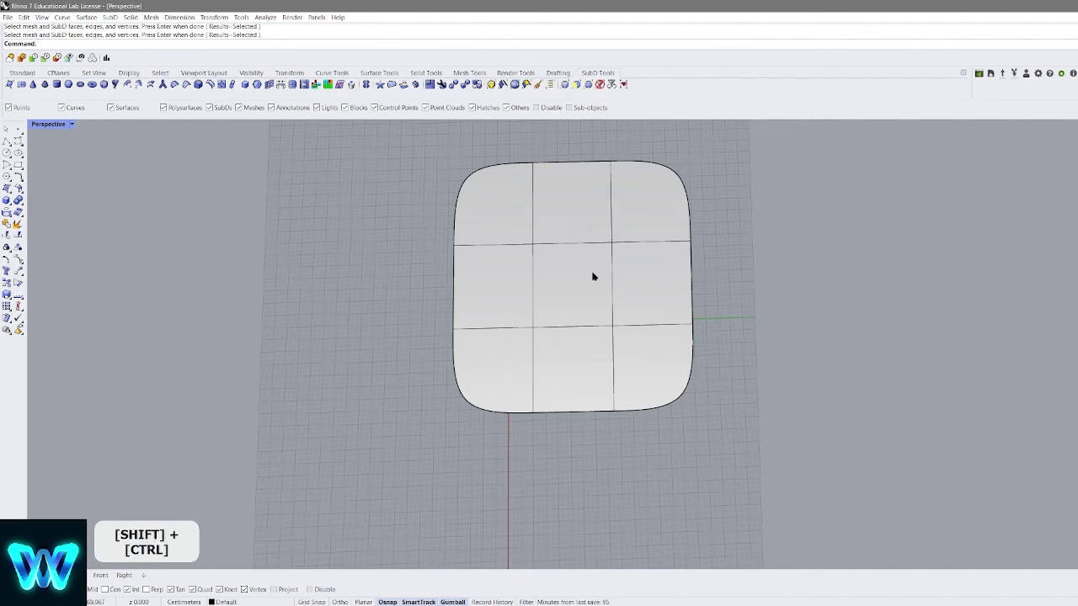
Raise the middle face along one edge of the SubD plane to form a hump, and clear the selection
{"action": "left_click", "coordinate": [595, 275]}
{"action": "left_click", "coordinate": [714, 241]}
{"action": "left_click", "coordinate": [576, 218], "text": "ctrl+shift"}
{"action": "right_click_drag", "start_coordinate": [542, 261], "coordinate": [597, 179]}
{"action": "left_click_drag", "start_coordinate": [573, 174], "coordinate": [573, 122]}
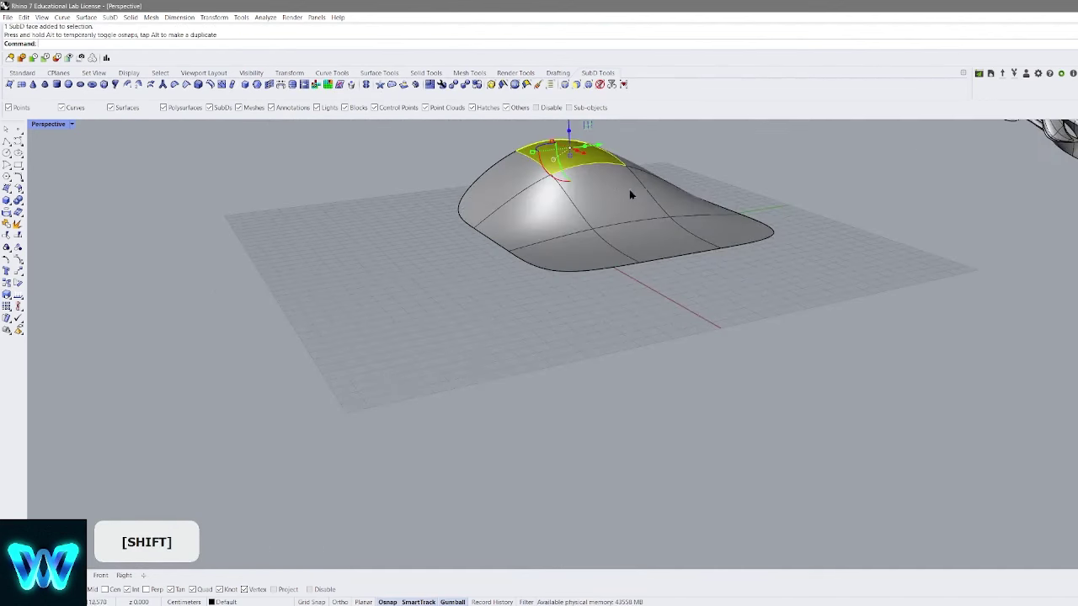
{"action": "right_click_drag", "start_coordinate": [650, 185], "coordinate": [648, 263], "text": "shift"}
{"action": "left_click", "coordinate": [716, 274]}
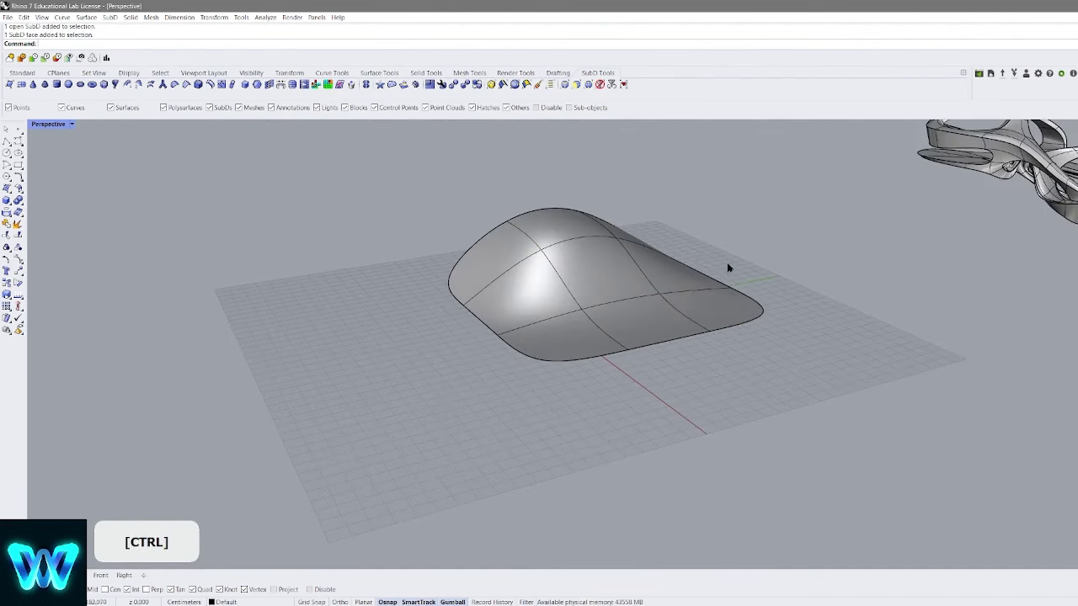
Raise another face at a corner of the SubD plane and clear the selection
{"action": "left_click_drag", "start_coordinate": [721, 280], "coordinate": [721, 208]}
{"action": "left_click", "coordinate": [675, 192]}
{"action": "right_click_drag", "start_coordinate": [674, 192], "coordinate": [604, 200]}
{"action": "right_click_drag", "start_coordinate": [538, 194], "coordinate": [511, 199]}
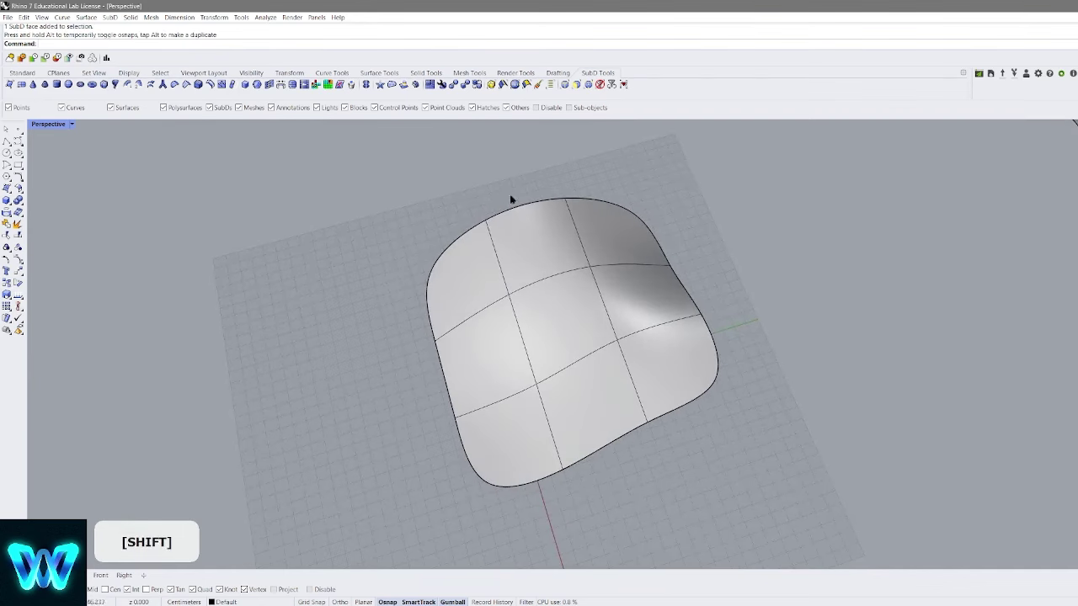
Merge the raised middle edge face of the SubD plane with the center face
{"action": "left_click", "coordinate": [552, 249]}
{"action": "left_click", "coordinate": [588, 307]}
{"action": "right_click", "coordinate": [595, 308]}
{"action": "right_click_drag", "start_coordinate": [595, 308], "coordinate": [646, 260]}
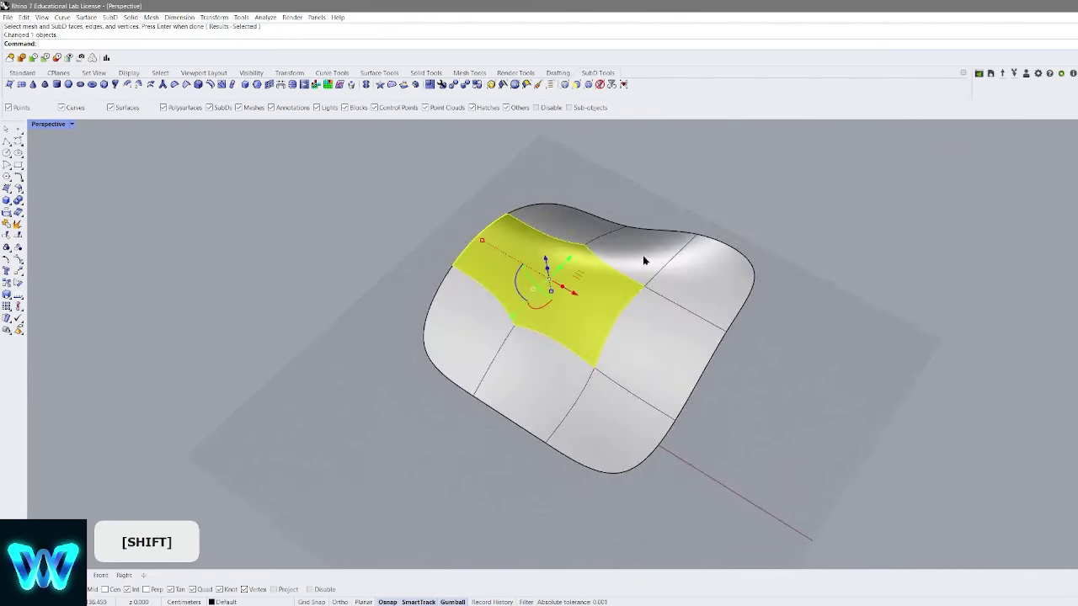
Merge the raised corner face of the SubD plane with the side face next to it
{"action": "right_click", "coordinate": [644, 261]}
{"action": "left_click", "coordinate": [648, 260]}
{"action": "left_click", "coordinate": [719, 275]}
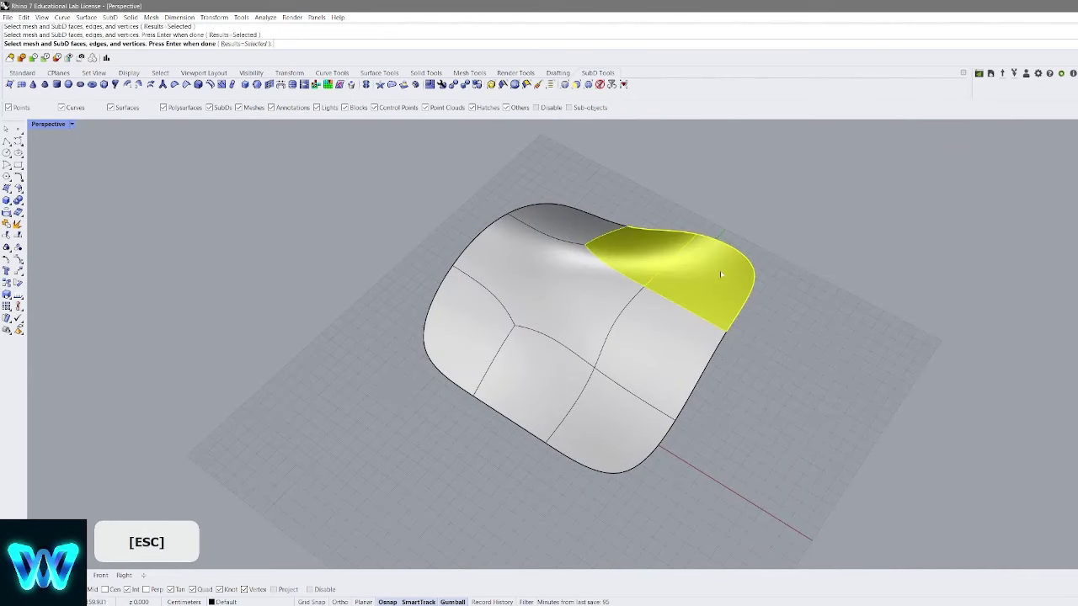
{"action": "right_click", "coordinate": [719, 275]}
{"action": "right_click_drag", "start_coordinate": [719, 274], "coordinate": [851, 244]}
{"action": "left_click", "coordinate": [797, 243]}
Merge one more pair of adjacent faces on the deformed SubD plane
{"action": "right_click_drag", "start_coordinate": [850, 244], "coordinate": [716, 253], "text": "shift"}
{"action": "right_click_drag", "start_coordinate": [716, 252], "coordinate": [588, 289]}
{"action": "right_click", "coordinate": [588, 289]}
{"action": "left_click", "coordinate": [588, 318]}
{"action": "left_click", "coordinate": [683, 308]}
{"action": "right_click", "coordinate": [683, 308]}
{"action": "right_click_drag", "start_coordinate": [683, 309], "coordinate": [654, 287]}
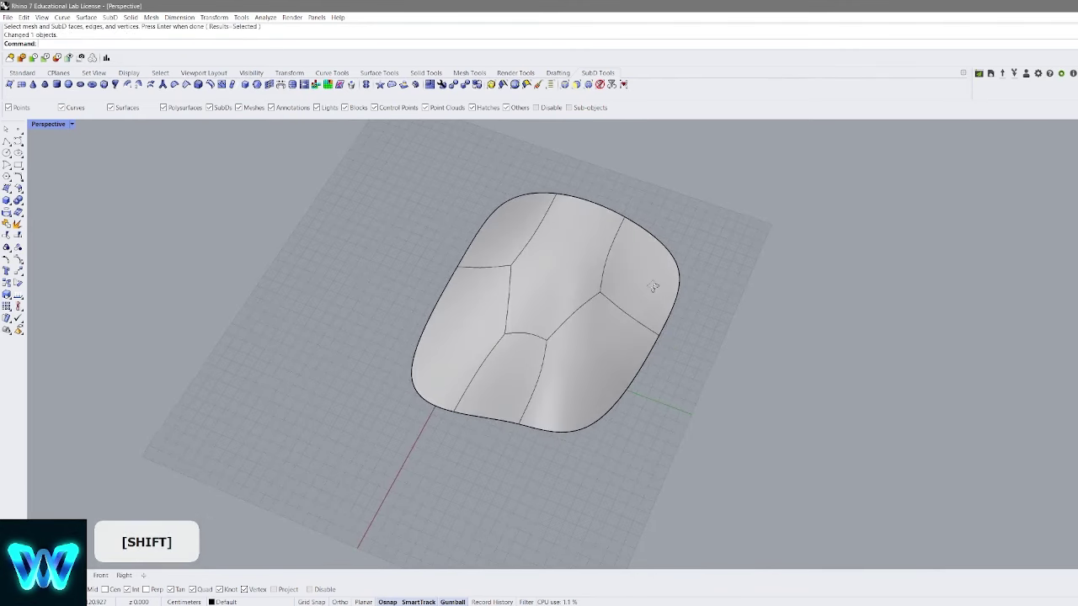
Delete the whole deformed SubD plane from the construction grid
{"action": "left_click", "coordinate": [624, 282], "text": "shift"}
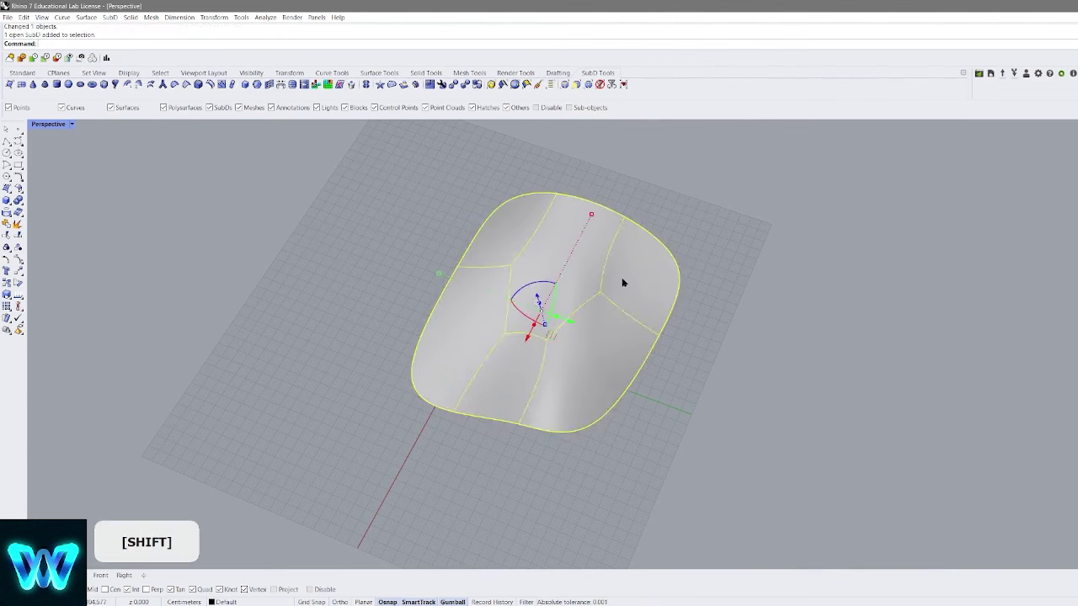
{"action": "key", "text": "Delete"}
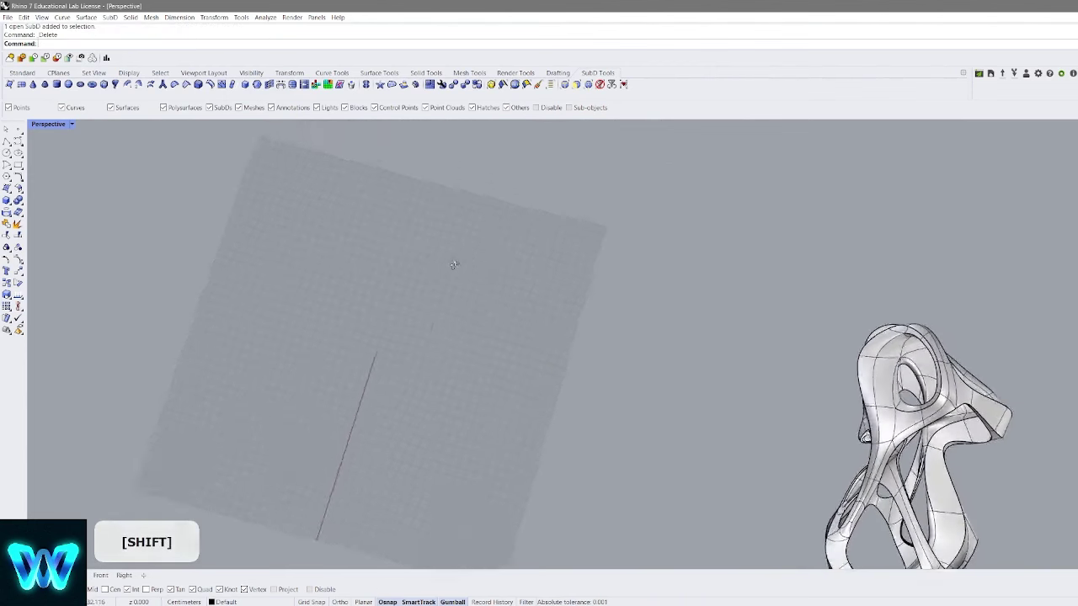
{"action": "right_click_drag", "start_coordinate": [452, 265], "coordinate": [353, 94]}
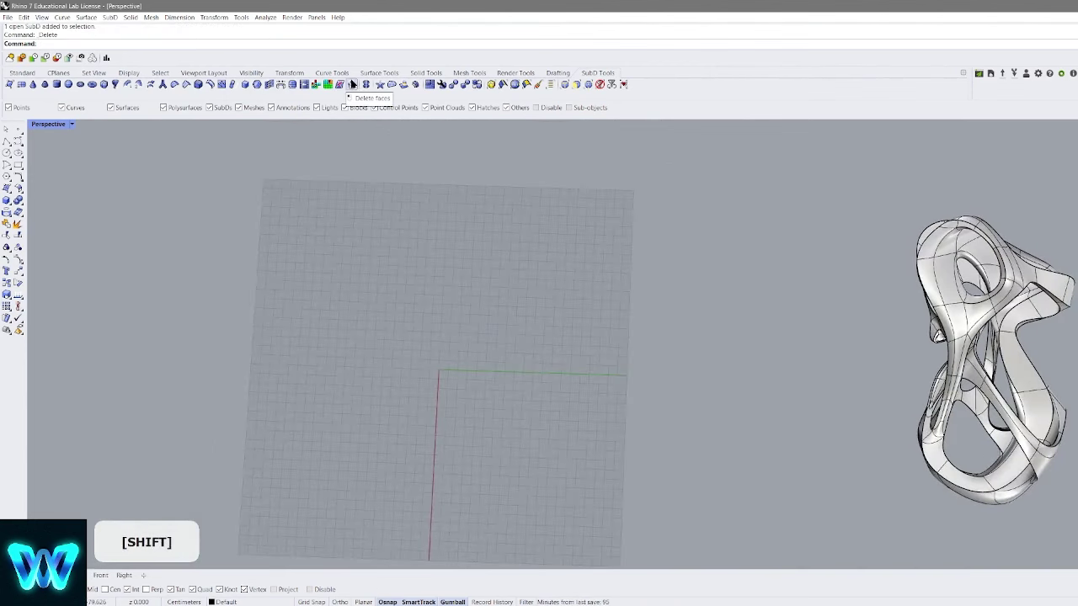
Create a new square SubD plane with 3 by 3 faces on the empty grid
{"action": "scroll", "coordinate": [547, 222], "scroll_direction": "down", "scroll_amount": 4}
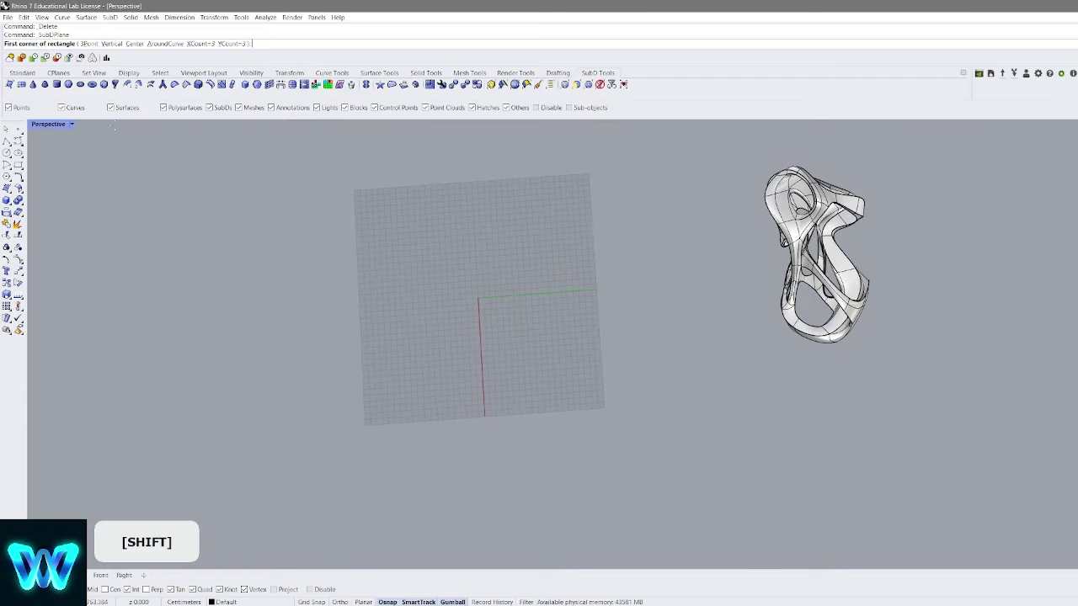
{"action": "left_click", "coordinate": [583, 394]}
{"action": "right_click_drag", "start_coordinate": [490, 265], "coordinate": [573, 273], "text": "shift"}
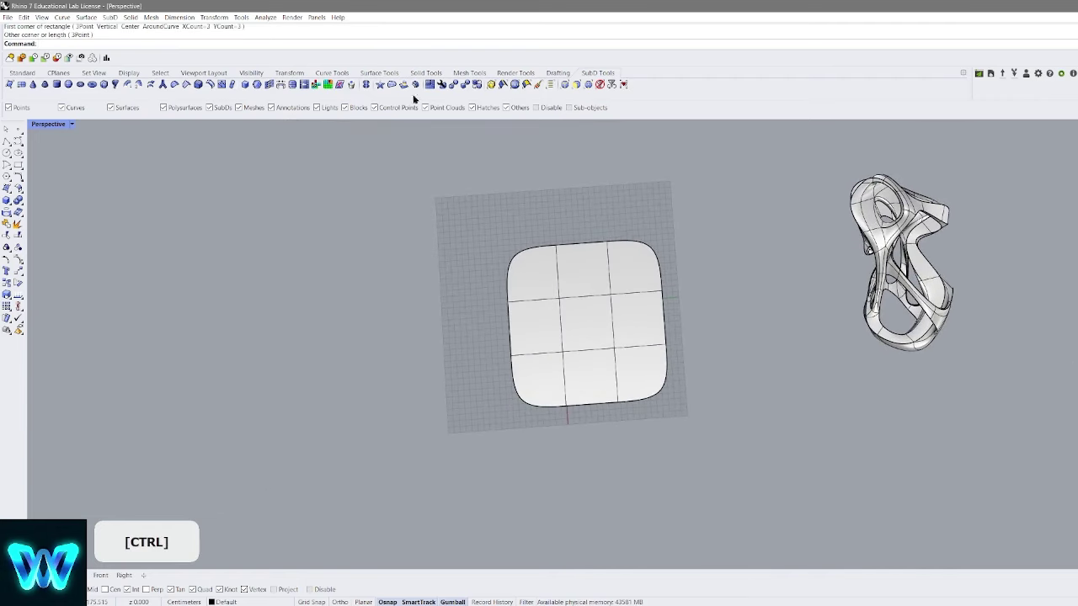
Remove the middle face along the far edge of the new SubD plane with the Delete Faces command
{"action": "right_click", "coordinate": [631, 265]}
{"action": "scroll", "coordinate": [590, 283], "scroll_direction": "up", "scroll_amount": 4}
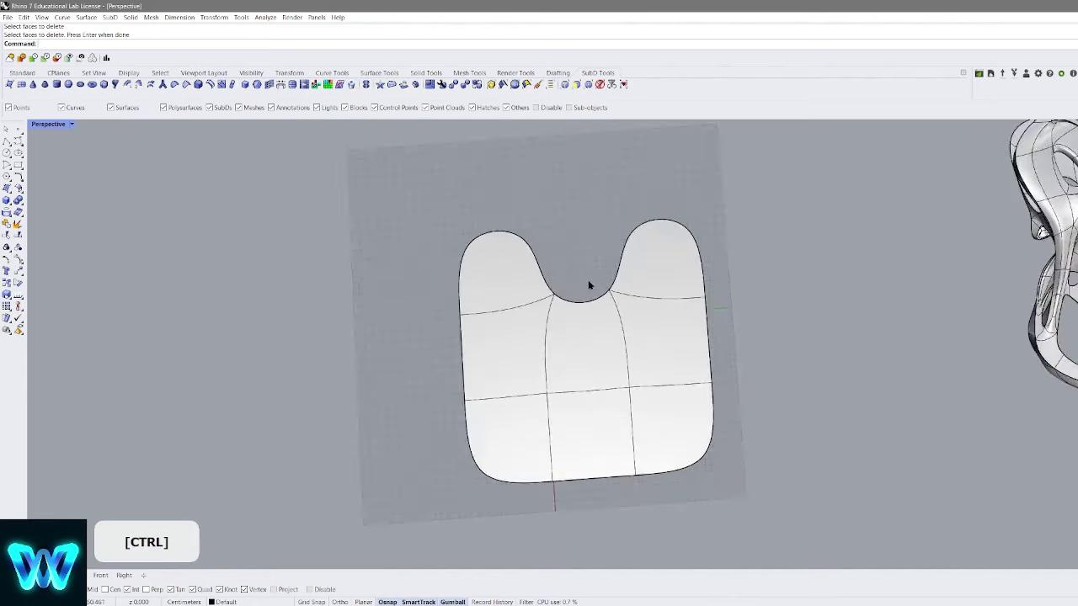
{"action": "right_click_drag", "start_coordinate": [589, 285], "coordinate": [592, 216]}
{"action": "right_click_drag", "start_coordinate": [653, 267], "coordinate": [630, 313], "text": "shift"}
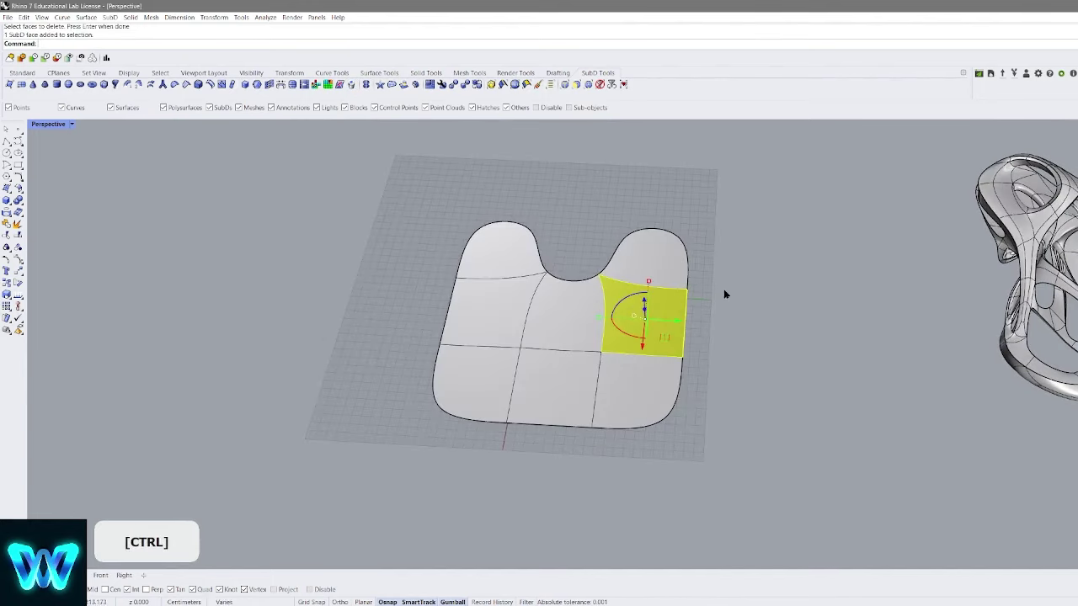
Delete the side face next to the notch, and delete the rest of the SubD plane
{"action": "key", "text": "Delete"}
{"action": "key", "text": "Delete"}
{"action": "right_click_drag", "start_coordinate": [503, 272], "coordinate": [353, 132]}
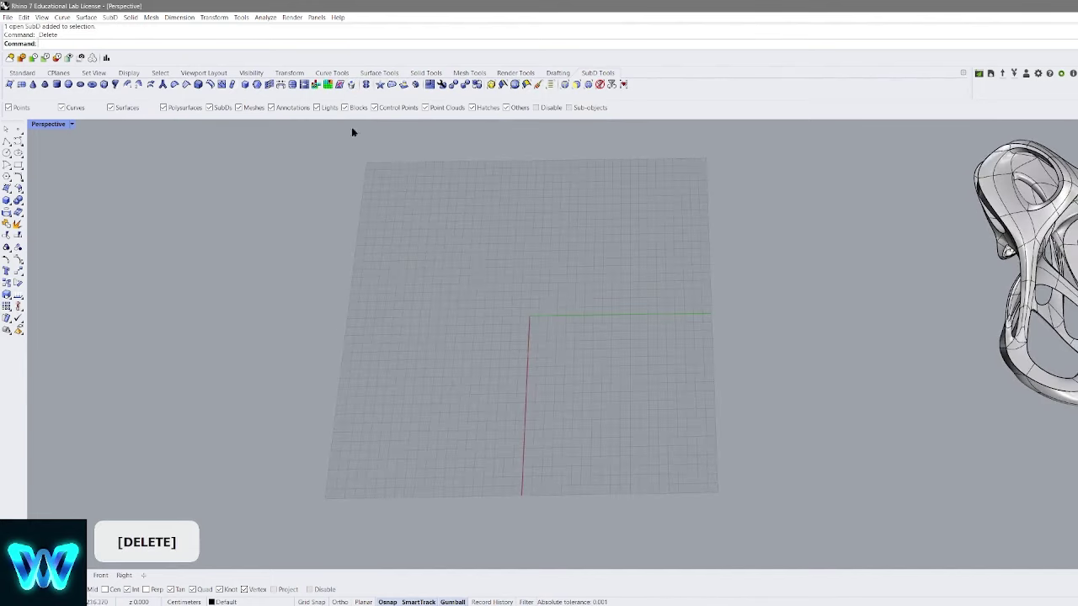
Select the branching model beside the grid and move it onto the construction grid
{"action": "scroll", "coordinate": [645, 289], "scroll_direction": "down", "scroll_amount": 5}
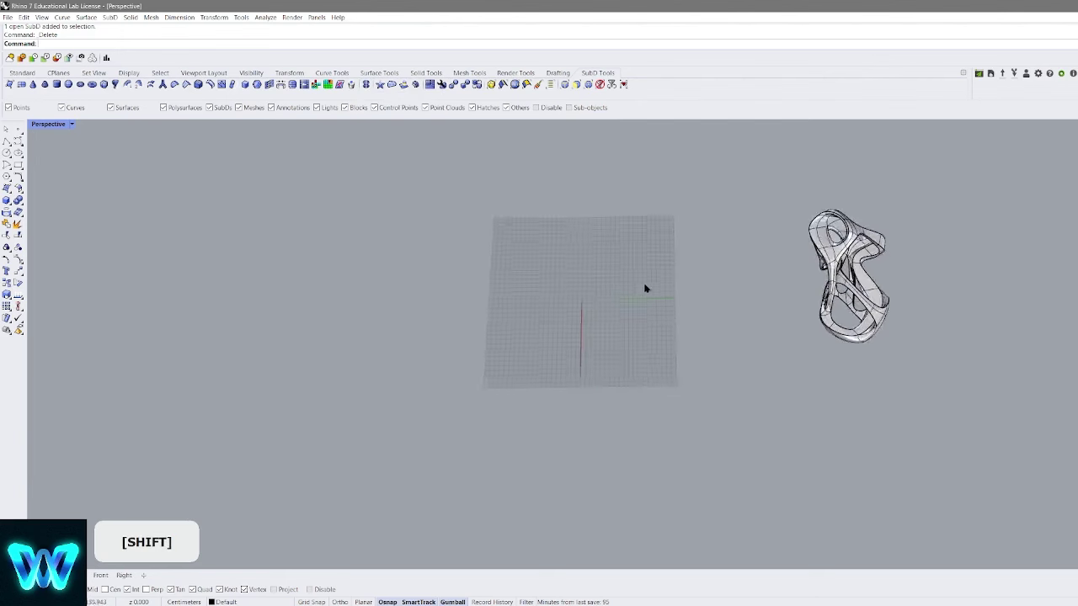
{"action": "right_click_drag", "start_coordinate": [645, 289], "coordinate": [581, 291]}
{"action": "scroll", "coordinate": [770, 291], "scroll_direction": "up", "scroll_amount": 5}
{"action": "left_click", "coordinate": [691, 310], "text": "shift"}
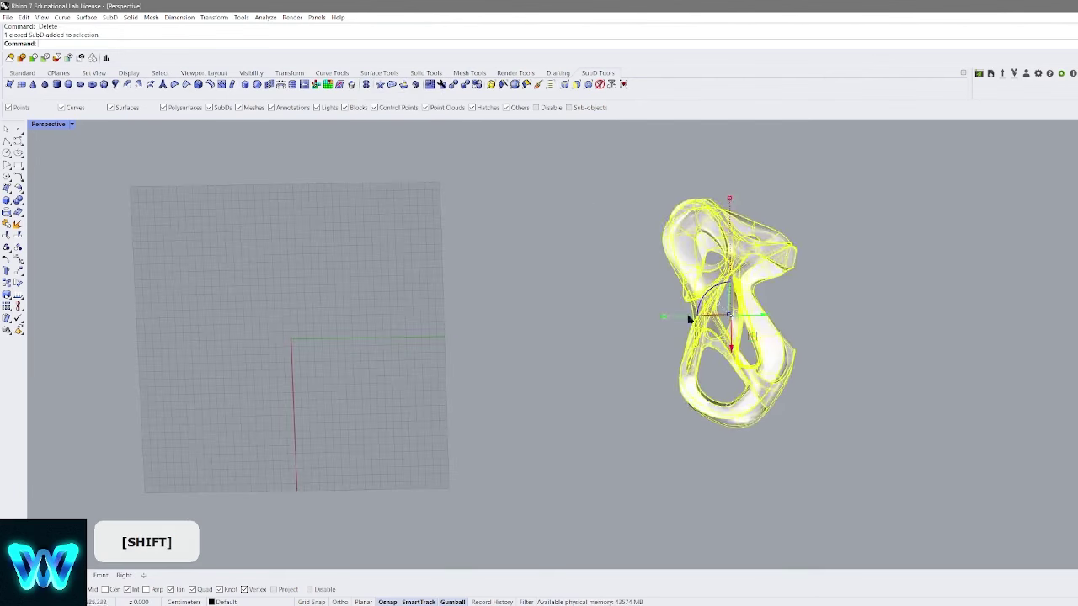
{"action": "scroll", "coordinate": [838, 323], "scroll_direction": "down", "scroll_amount": 3}
{"action": "left_click_drag", "start_coordinate": [855, 294], "coordinate": [557, 301], "text": "alt"}
{"action": "right_click_drag", "start_coordinate": [557, 301], "coordinate": [650, 296], "text": "shift"}
Rotate the branching model about a quarter turn on the grid and clear the selection
{"action": "left_click_drag", "start_coordinate": [612, 270], "coordinate": [729, 303]}
{"action": "left_click", "coordinate": [729, 303]}
{"action": "right_click_drag", "start_coordinate": [729, 302], "coordinate": [662, 271]}
{"action": "scroll", "coordinate": [683, 305], "scroll_direction": "up", "scroll_amount": 4}
{"action": "scroll", "coordinate": [691, 339], "scroll_direction": "up", "scroll_amount": 2}
{"action": "scroll", "coordinate": [662, 271], "scroll_direction": "up", "scroll_amount": 2}
Reflect the branching model across a plane along its upper edge, keeping the current primary side
{"action": "left_click", "coordinate": [695, 233]}
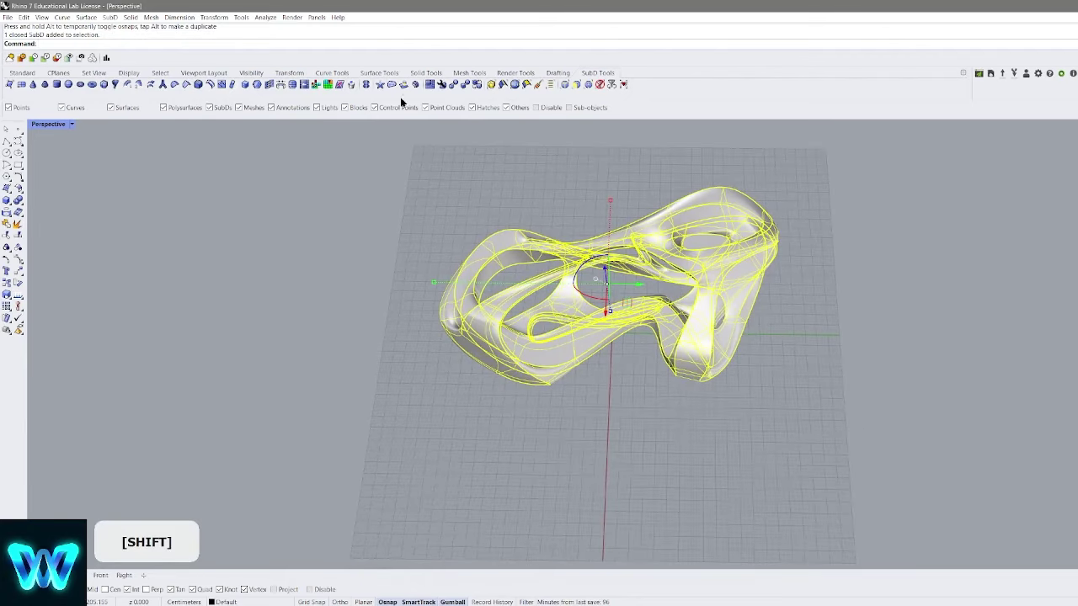
{"action": "left_click", "coordinate": [379, 84]}
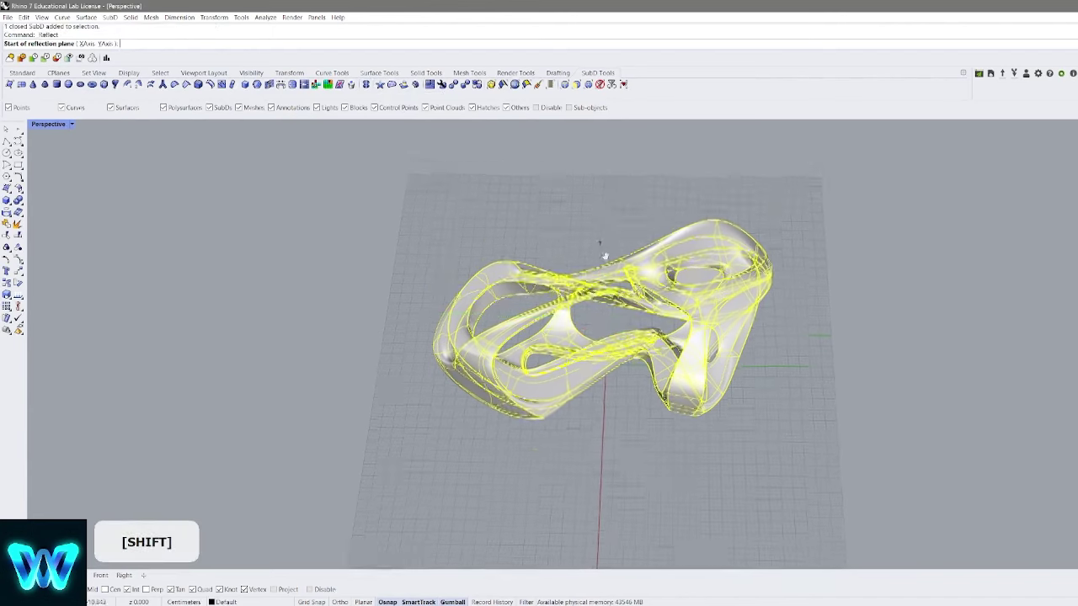
{"action": "right_click_drag", "start_coordinate": [602, 253], "coordinate": [480, 292]}
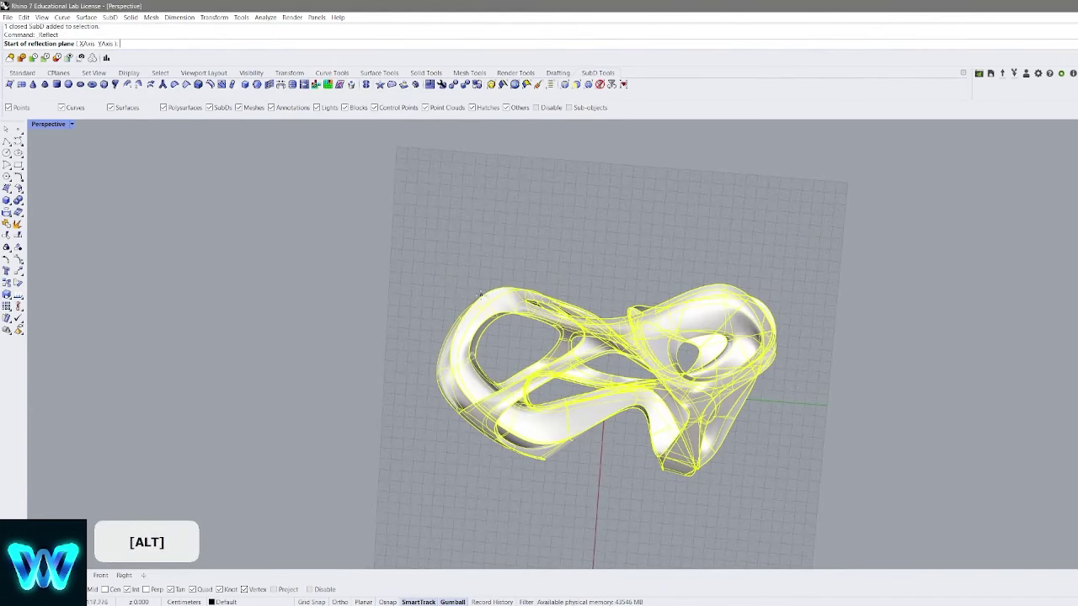
{"action": "left_click", "coordinate": [482, 298]}
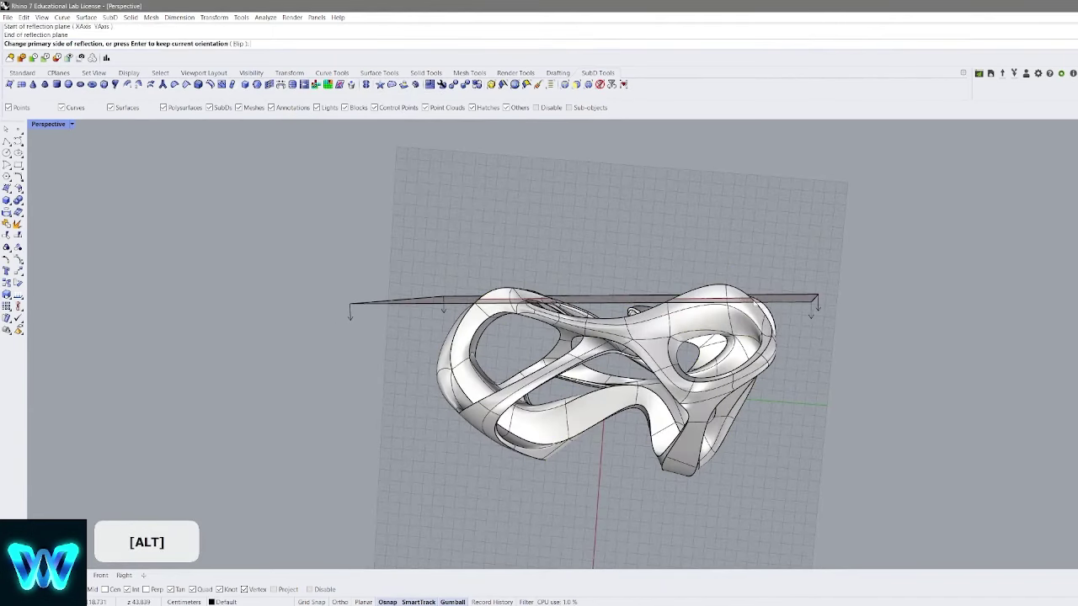
{"action": "right_click", "coordinate": [755, 302]}
Pull one face on the large outer loop of the reflected model slightly upward
{"action": "mouse_move", "coordinate": [756, 303]}
{"action": "right_mouse_down"}
{"action": "mouse_move", "coordinate": [749, 324]}
{"action": "mouse_move", "coordinate": [792, 245]}
{"action": "mouse_move", "coordinate": [849, 224]}
{"action": "mouse_move", "coordinate": [632, 246]}
{"action": "mouse_move", "coordinate": [735, 267]}
{"action": "mouse_move", "coordinate": [674, 241]}
{"action": "mouse_move", "coordinate": [727, 213]}
{"action": "mouse_move", "coordinate": [958, 204]}
{"action": "mouse_move", "coordinate": [851, 354]}
{"action": "mouse_move", "coordinate": [696, 292]}
{"action": "right_mouse_up"}
{"action": "key", "text": "ctrl+alt+r"}
{"action": "key", "text": "ctrl+alt+s"}
{"action": "scroll", "coordinate": [780, 313], "scroll_direction": "down", "scroll_amount": 4}
{"action": "right_click_drag", "start_coordinate": [807, 368], "coordinate": [800, 251], "text": "shift"}
{"action": "scroll", "coordinate": [782, 330], "scroll_direction": "up", "scroll_amount": 4}
{"action": "left_click", "coordinate": [756, 318], "text": "ctrl+shift"}
{"action": "mouse_move", "coordinate": [762, 295]}
{"action": "left_mouse_down"}
{"action": "mouse_move", "coordinate": [813, 256]}
{"action": "mouse_move", "coordinate": [825, 295]}
{"action": "mouse_move", "coordinate": [813, 272]}
{"action": "mouse_move", "coordinate": [745, 254]}
{"action": "mouse_move", "coordinate": [799, 239]}
{"action": "mouse_move", "coordinate": [704, 273]}
{"action": "mouse_move", "coordinate": [745, 279]}
{"action": "mouse_move", "coordinate": [760, 188]}
{"action": "mouse_move", "coordinate": [830, 285]}
{"action": "mouse_move", "coordinate": [771, 272]}
{"action": "left_mouse_up"}
{"action": "left_click", "coordinate": [783, 286]}
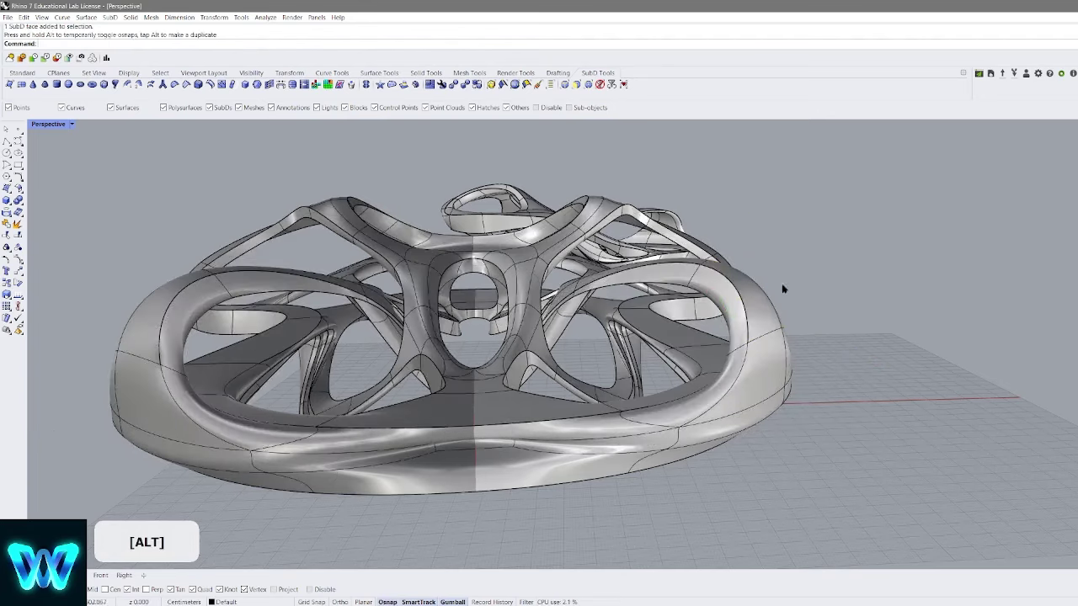
Select the reflected model and remove its SubD symmetry
{"action": "scroll", "coordinate": [783, 289], "scroll_direction": "down", "scroll_amount": 8}
{"action": "right_click_drag", "start_coordinate": [783, 289], "coordinate": [573, 370]}
{"action": "left_click", "coordinate": [569, 268], "text": "shift"}
{"action": "scroll", "coordinate": [568, 268], "scroll_direction": "up", "scroll_amount": 4}
{"action": "right_click_drag", "start_coordinate": [566, 268], "coordinate": [610, 229], "text": "shift"}
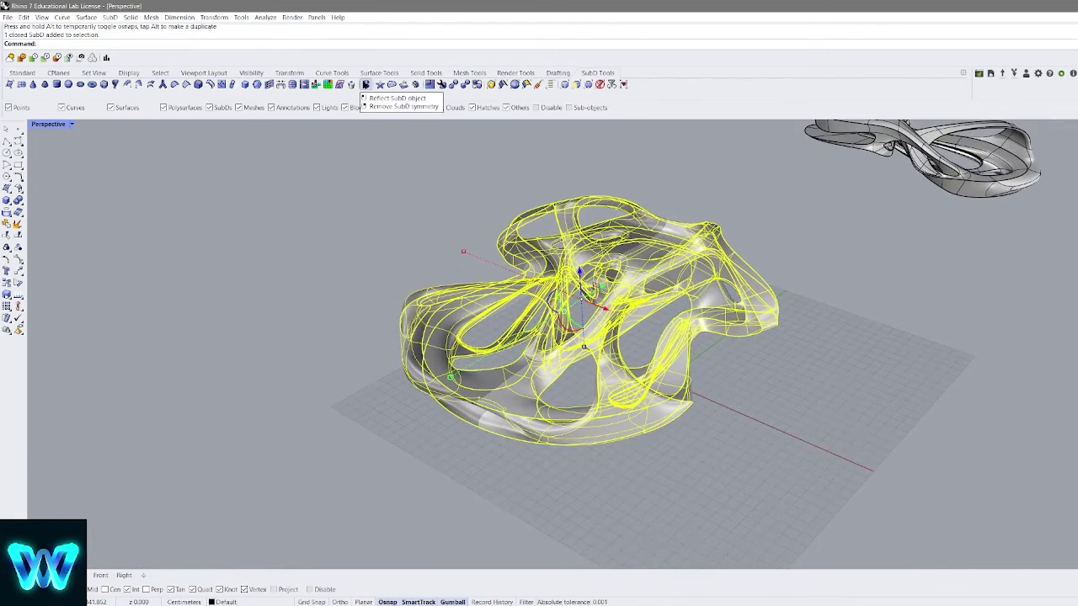
{"action": "right_click", "coordinate": [365, 86]}
{"action": "left_click", "coordinate": [612, 162]}
Move a single face on one side of the large loop after the symmetry removal and clear the selection
{"action": "right_click_drag", "start_coordinate": [612, 168], "coordinate": [699, 273]}
{"action": "left_click", "coordinate": [715, 355], "text": "ctrl+shift"}
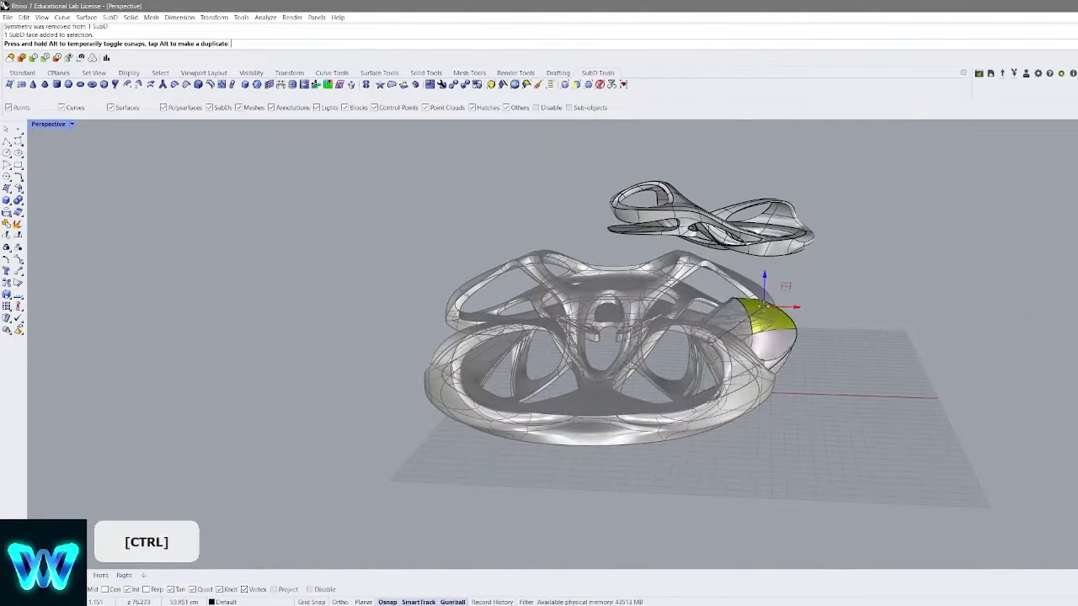
{"action": "left_click_drag", "start_coordinate": [723, 316], "coordinate": [723, 315]}
{"action": "left_click", "coordinate": [801, 320]}
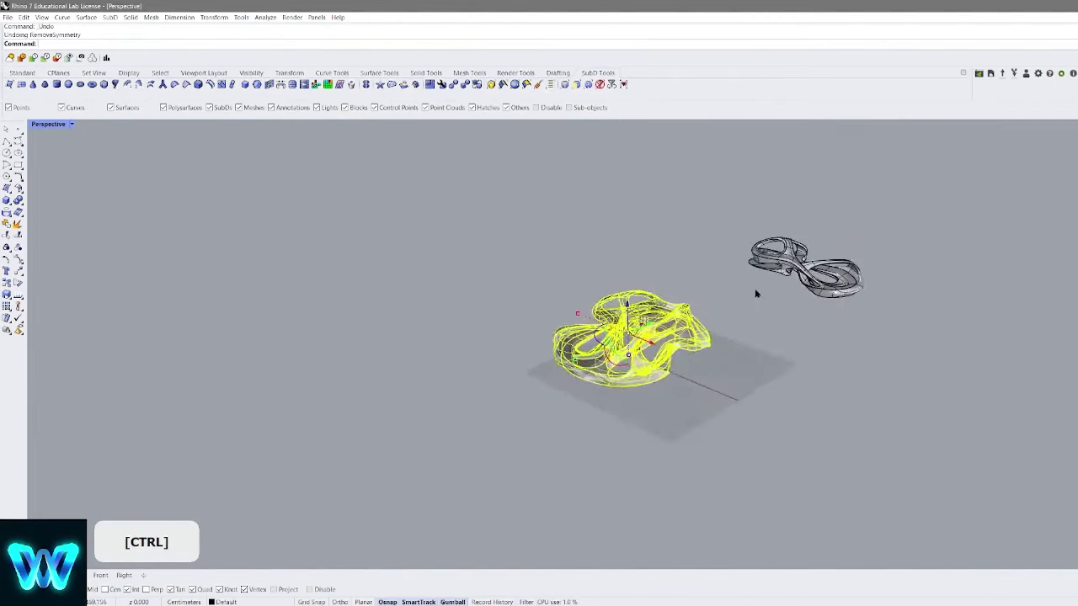
Undo the symmetry removal, the reflection and the model's moves, back to its place beside the grid
{"action": "key", "text": "ctrl+z"}
{"action": "key", "text": "ctrl+z"}
{"action": "key", "text": "ctrl+z"}
{"action": "key", "text": "ctrl+z"}
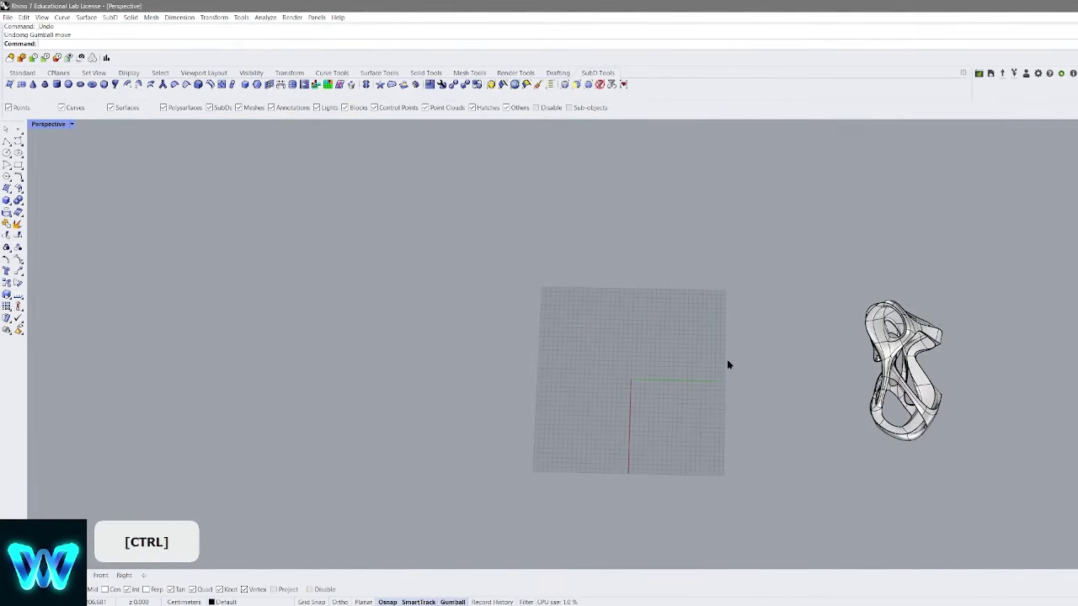
{"action": "scroll", "coordinate": [657, 324], "scroll_direction": "up", "scroll_amount": 3}
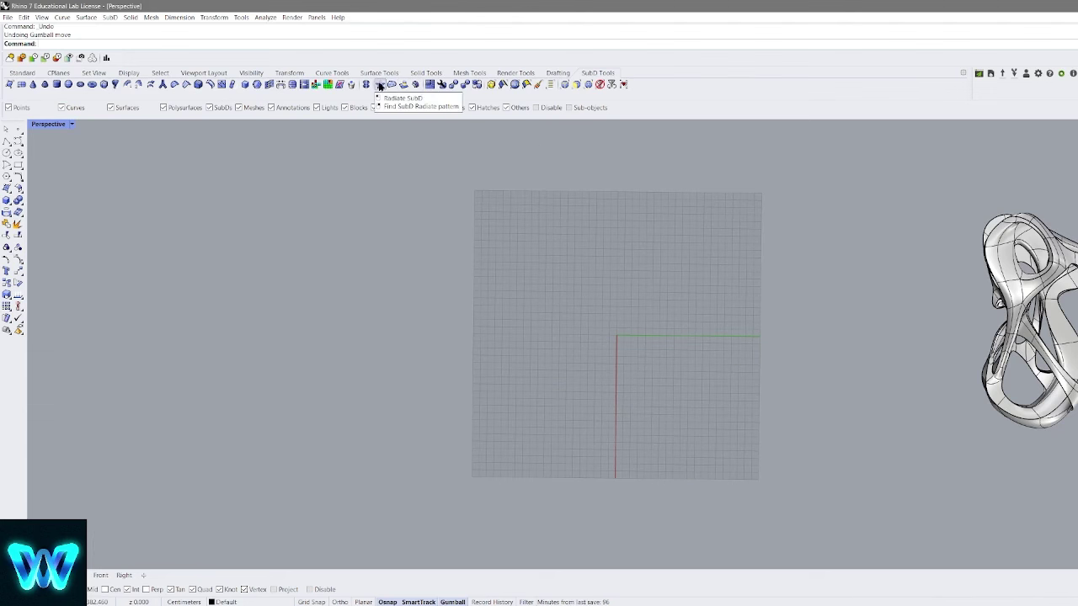
Create an elongated SubD box with one face per side on the grid, show it in flat display and select it
{"action": "right_click_drag", "start_coordinate": [678, 271], "coordinate": [584, 295], "text": "shift"}
{"action": "scroll", "coordinate": [606, 278], "scroll_direction": "up", "scroll_amount": 2}
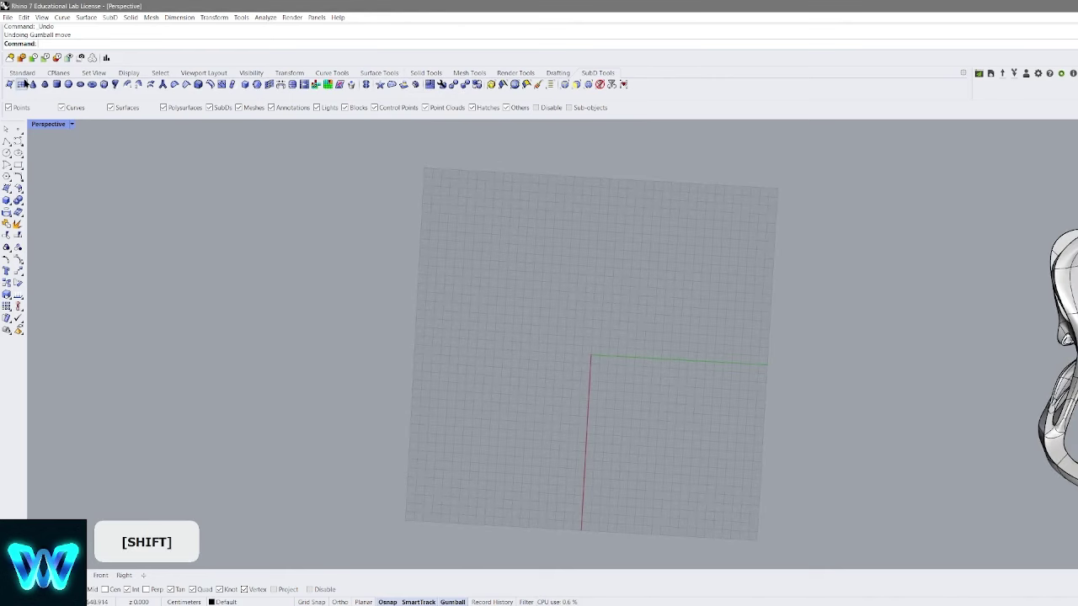
{"action": "left_click", "coordinate": [20, 86]}
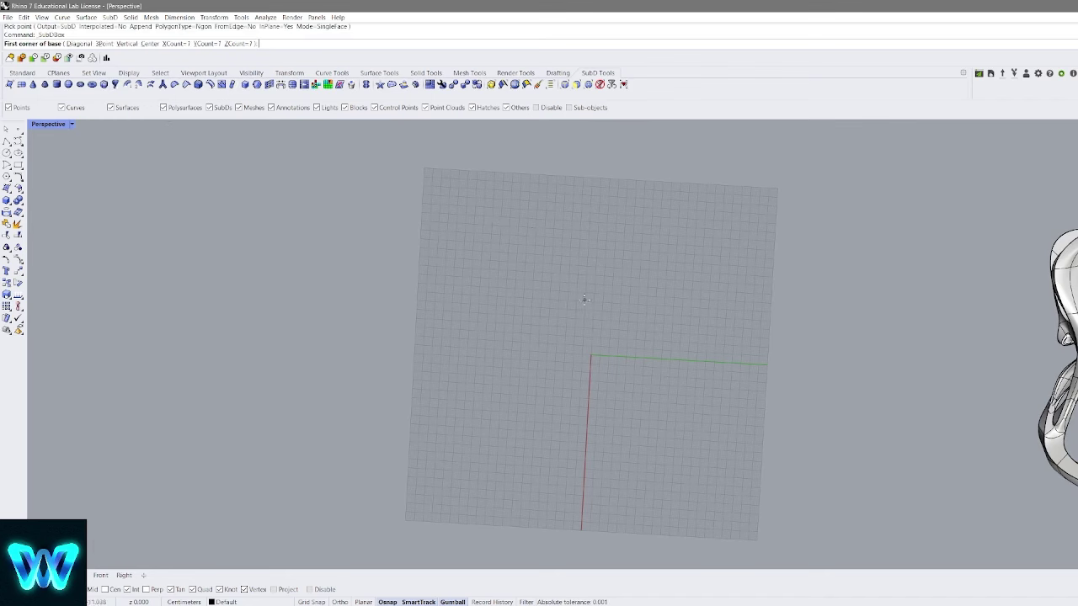
{"action": "right_click_drag", "start_coordinate": [604, 199], "coordinate": [676, 140]}
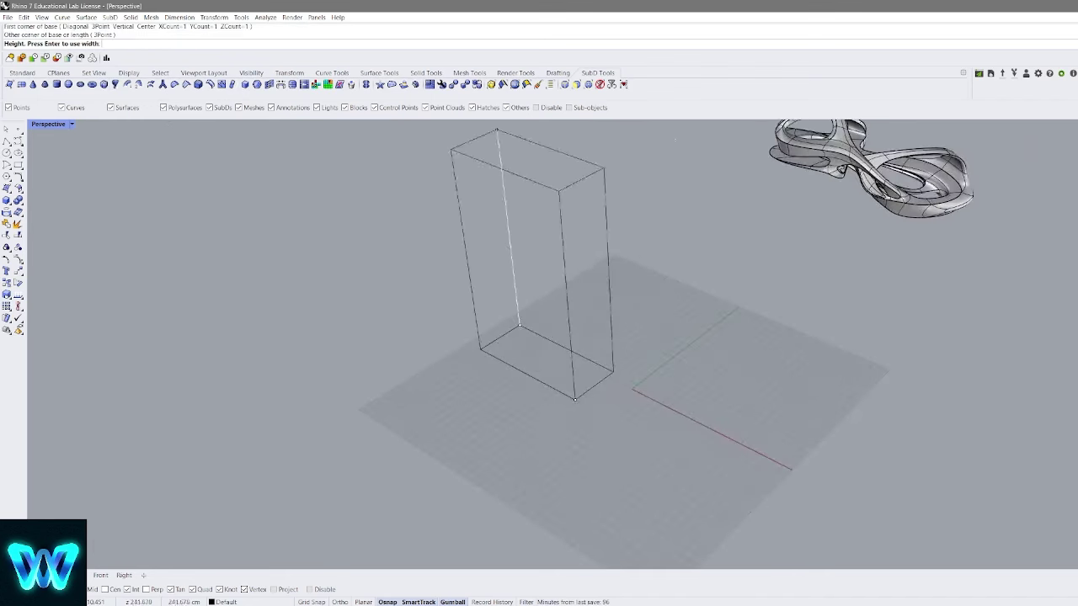
{"action": "left_click", "coordinate": [560, 263]}
{"action": "key", "text": "Tab"}
{"action": "right_click_drag", "start_coordinate": [630, 284], "coordinate": [642, 230]}
{"action": "left_click", "coordinate": [642, 231]}
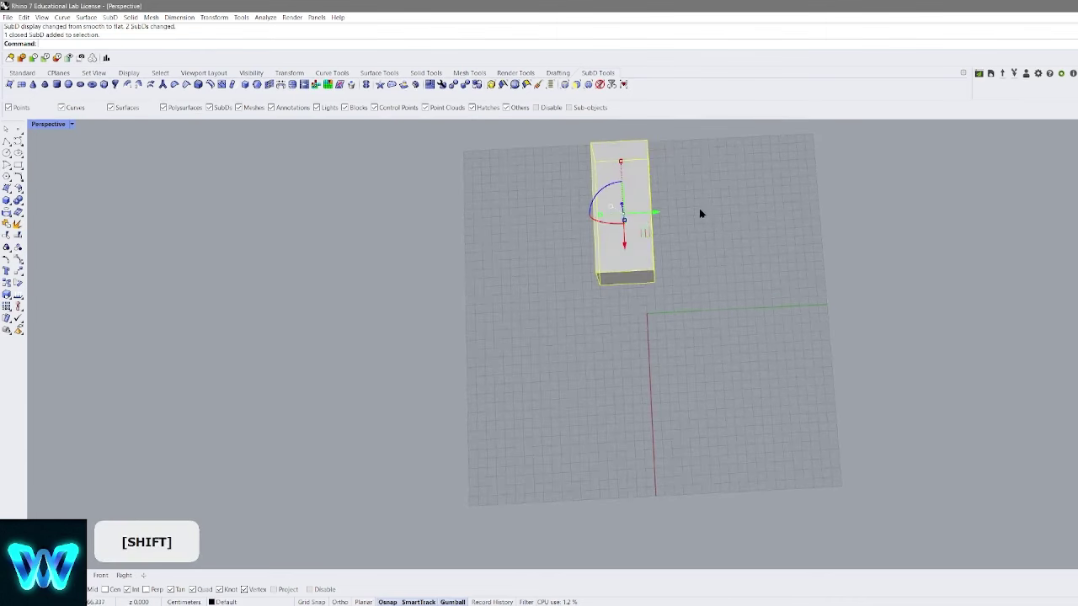
Radiate the box into 3 radial segments about the midpoint of its near end edge
{"action": "right_click_drag", "start_coordinate": [700, 210], "coordinate": [650, 195], "text": "shift"}
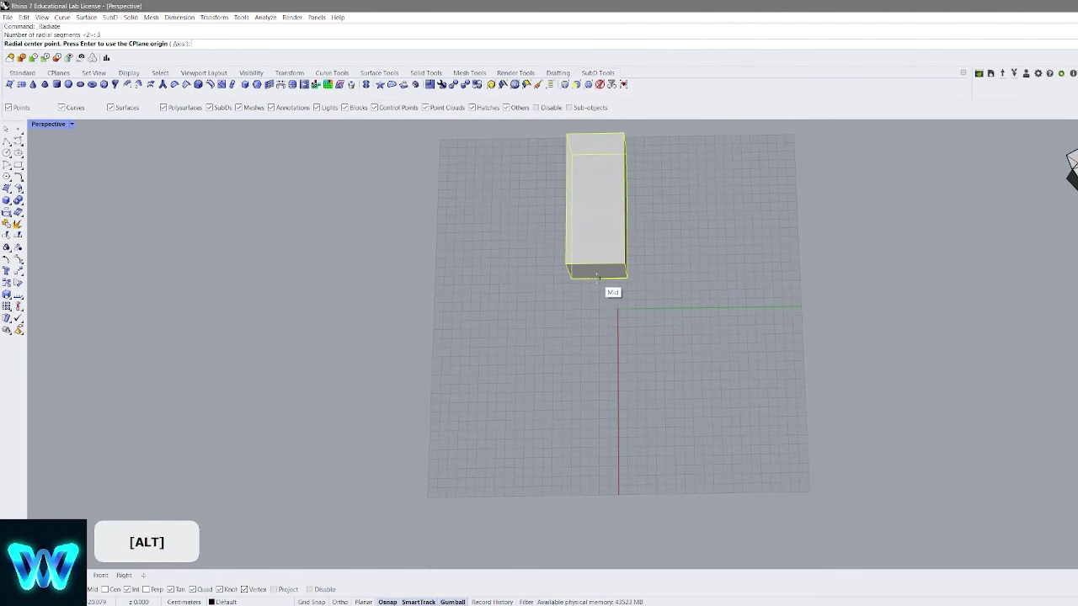
{"action": "left_click", "coordinate": [598, 277]}
{"action": "right_click_drag", "start_coordinate": [597, 276], "coordinate": [706, 282]}
{"action": "key", "text": "Tab"}
{"action": "key", "text": "Tab"}
{"action": "right_click_drag", "start_coordinate": [706, 282], "coordinate": [662, 241], "text": "shift"}
Pull the end face of the primary arm outward to lengthen all arms of the radiated box
{"action": "left_click", "coordinate": [570, 328]}
{"action": "right_click_drag", "start_coordinate": [570, 328], "coordinate": [554, 308], "text": "ctrl"}
{"action": "key", "text": "Escape"}
{"action": "right_click", "coordinate": [555, 313]}
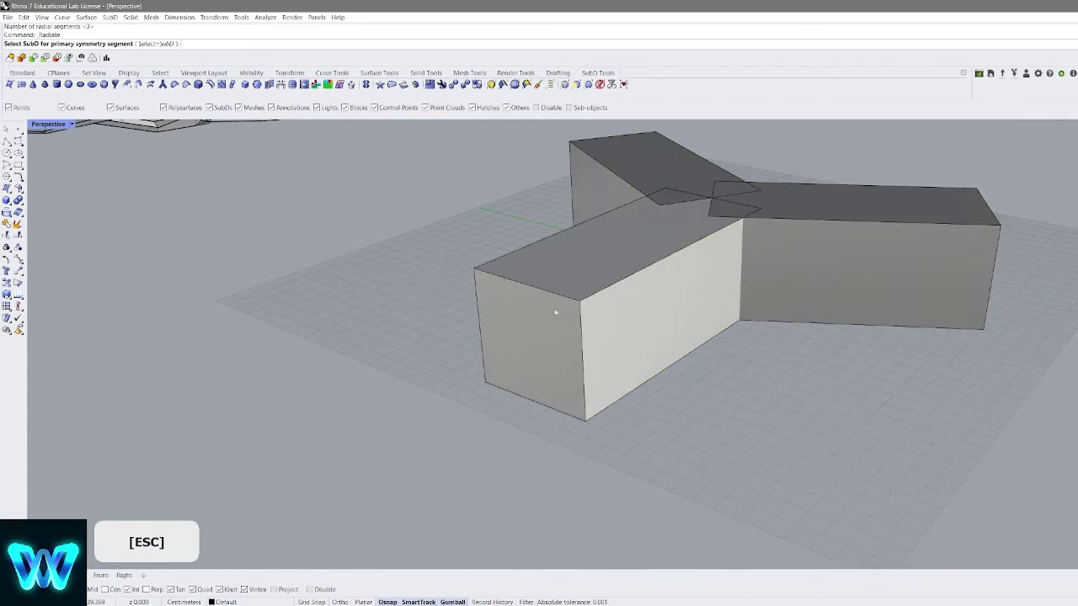
{"action": "scroll", "coordinate": [555, 312], "scroll_direction": "down", "scroll_amount": 3}
{"action": "left_click", "coordinate": [553, 332]}
{"action": "left_click", "coordinate": [547, 324], "text": "ctrl+shift"}
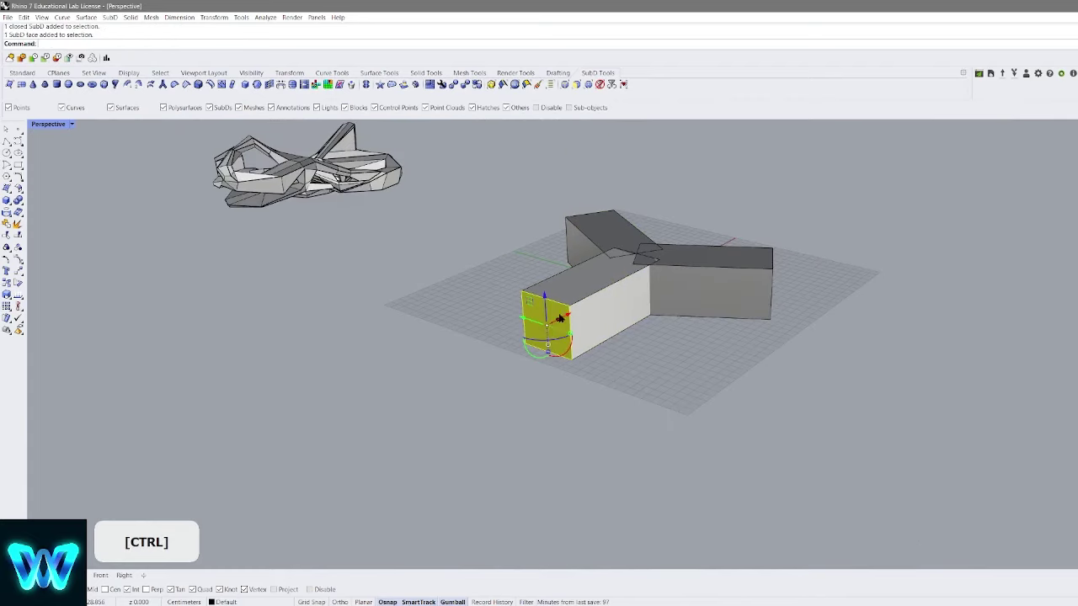
{"action": "right_click_drag", "start_coordinate": [548, 324], "coordinate": [522, 305], "text": "ctrl"}
{"action": "left_click_drag", "start_coordinate": [563, 311], "coordinate": [454, 329]}
Select the primary arm's top face and the shape's centre, clear the selection, and delete the radiated box
{"action": "right_click_drag", "start_coordinate": [455, 329], "coordinate": [725, 337]}
{"action": "left_click", "coordinate": [612, 372], "text": "ctrl+shift"}
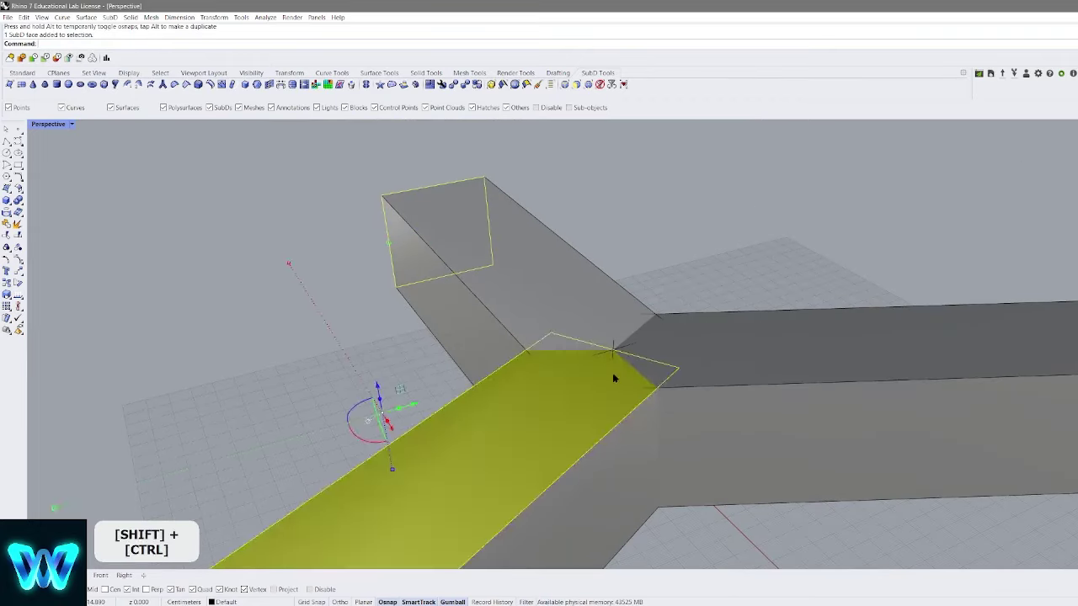
{"action": "key", "text": "Escape"}
{"action": "left_click", "coordinate": [623, 359], "text": "ctrl+shift"}
{"action": "key", "text": "Escape"}
{"action": "right_click_drag", "start_coordinate": [582, 312], "coordinate": [643, 320]}
{"action": "scroll", "coordinate": [710, 260], "scroll_direction": "down", "scroll_amount": 10}
{"action": "left_click", "coordinate": [658, 267]}
{"action": "key", "text": "Delete"}
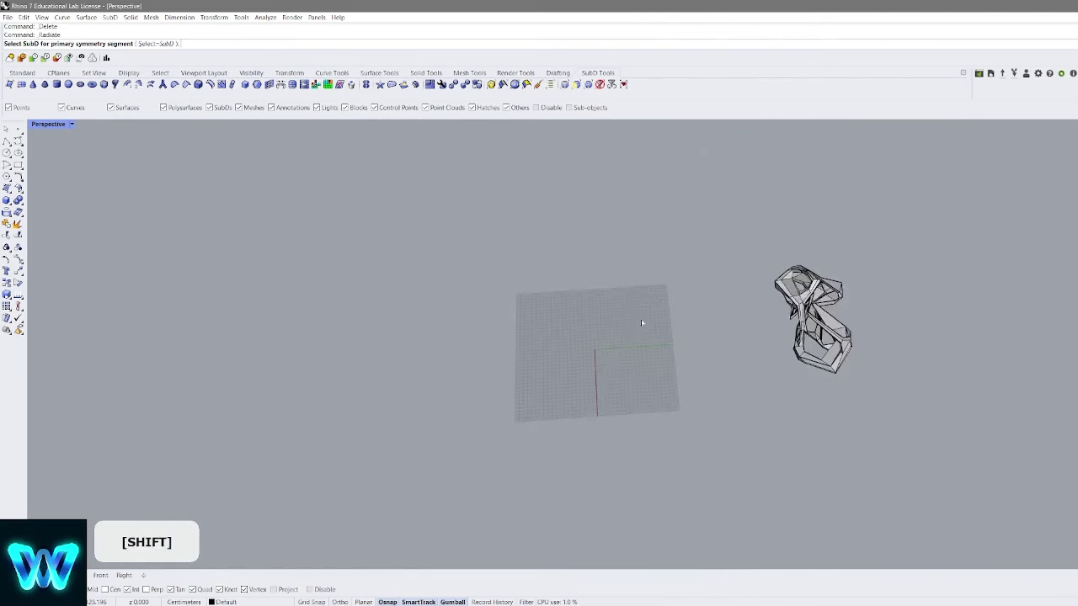
Copy the branching model beside the grid onto the construction grid
{"action": "left_click", "coordinate": [820, 378]}
{"action": "right_click_drag", "start_coordinate": [820, 378], "coordinate": [840, 376]}
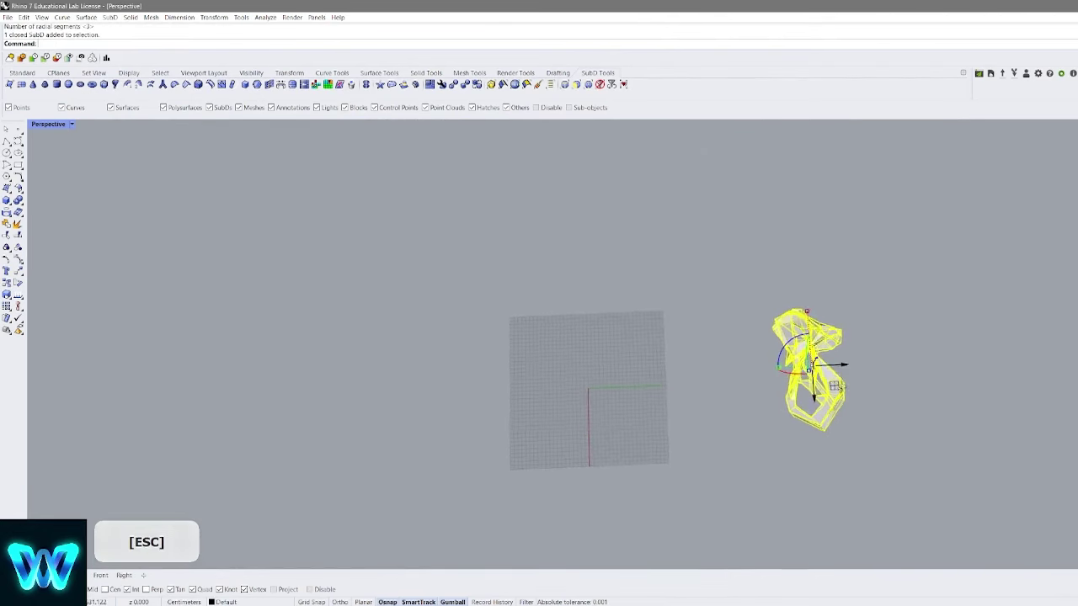
{"action": "left_click_drag", "start_coordinate": [840, 364], "coordinate": [619, 376], "text": "alt"}
{"action": "left_click", "coordinate": [562, 391]}
Radiate the copied branching model into 3 radial segments about a point at its far end
{"action": "scroll", "coordinate": [579, 376], "scroll_direction": "up", "scroll_amount": 9}
{"action": "right_click_drag", "start_coordinate": [580, 376], "coordinate": [665, 345]}
{"action": "right_click_drag", "start_coordinate": [665, 345], "coordinate": [581, 312], "text": "shift"}
{"action": "left_click", "coordinate": [645, 153]}
{"action": "left_click", "coordinate": [380, 85]}
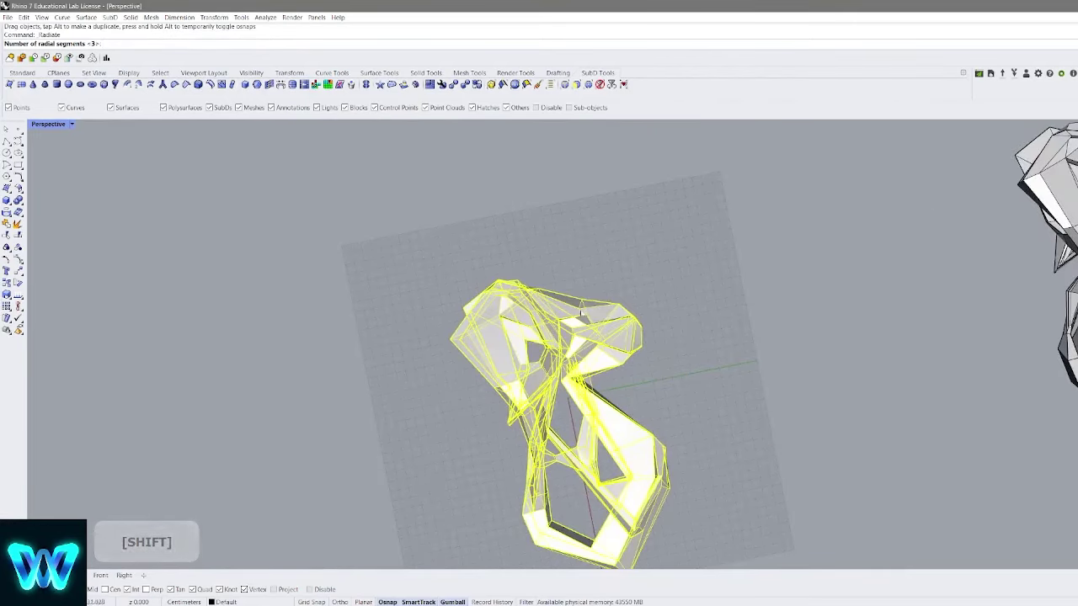
{"action": "left_click", "coordinate": [518, 280]}
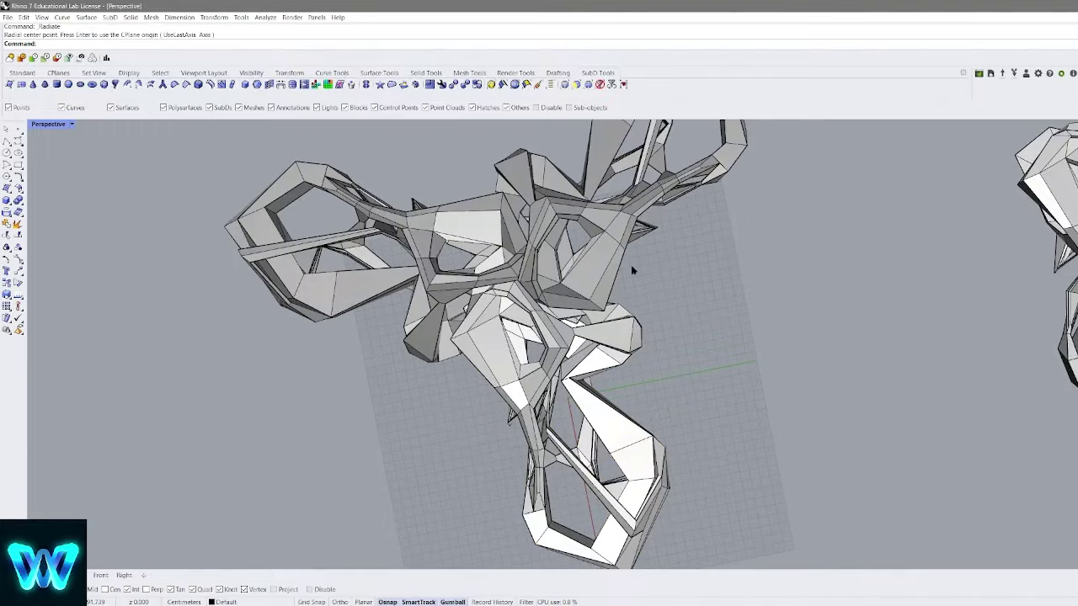
Switch the SubDs to smooth display and pull a face on the primary segment's outer loop to reshape the radial model
{"action": "scroll", "coordinate": [633, 269], "scroll_direction": "down", "scroll_amount": 8}
{"action": "key", "text": "Tab"}
{"action": "right_click_drag", "start_coordinate": [637, 262], "coordinate": [645, 294]}
{"action": "scroll", "coordinate": [669, 190], "scroll_direction": "up", "scroll_amount": 7}
{"action": "scroll", "coordinate": [692, 271], "scroll_direction": "up", "scroll_amount": 6}
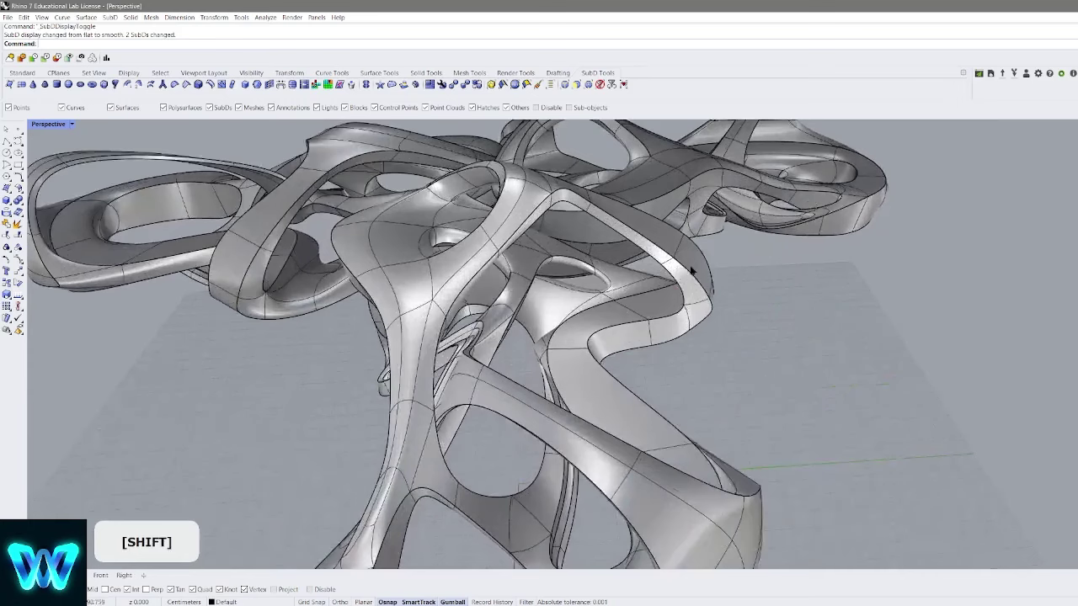
{"action": "left_click_drag", "start_coordinate": [723, 251], "coordinate": [731, 219]}
{"action": "right_click_drag", "start_coordinate": [731, 219], "coordinate": [649, 354]}
{"action": "scroll", "coordinate": [649, 354], "scroll_direction": "down", "scroll_amount": 7}
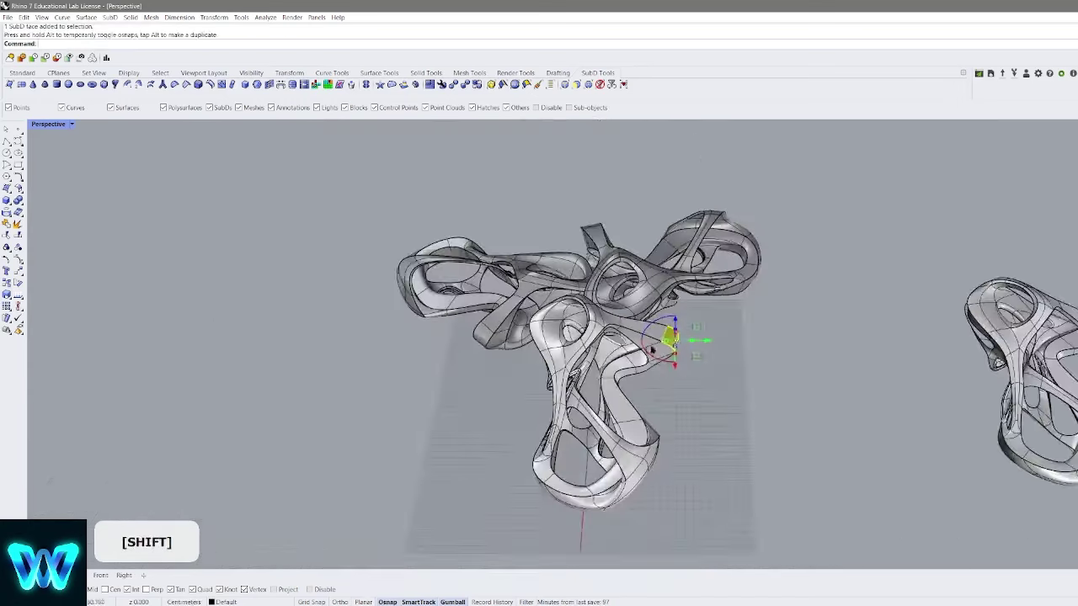
Undo the last edits to the radial model and delete the copy from the grid
{"action": "key", "text": "ctrl+z"}
{"action": "key", "text": "ctrl+z"}
{"action": "key", "text": "Delete"}
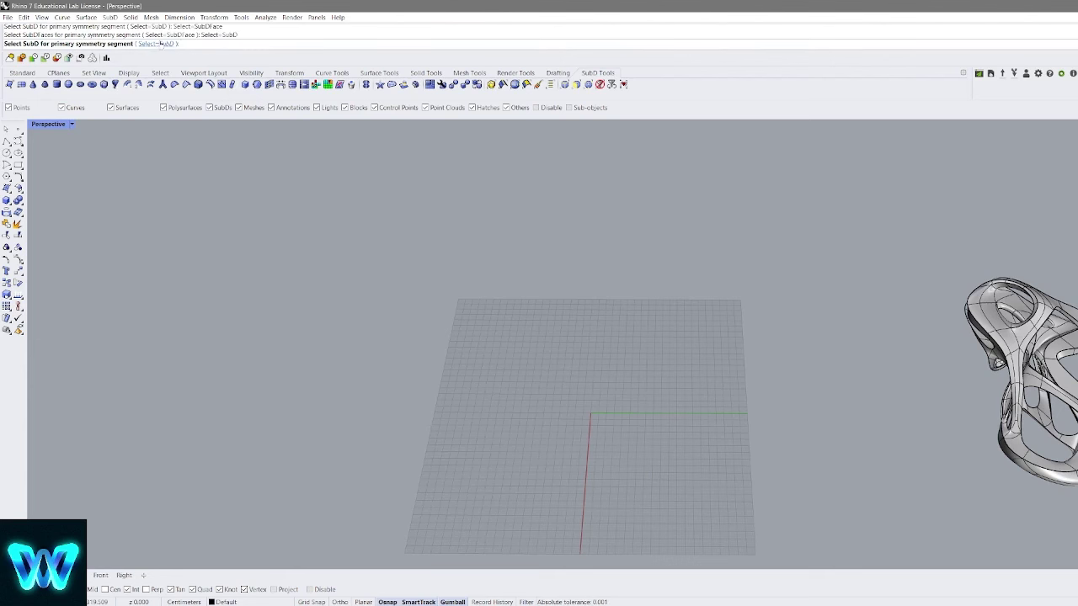
{"action": "right_click_drag", "start_coordinate": [601, 349], "coordinate": [631, 274], "text": "shift"}
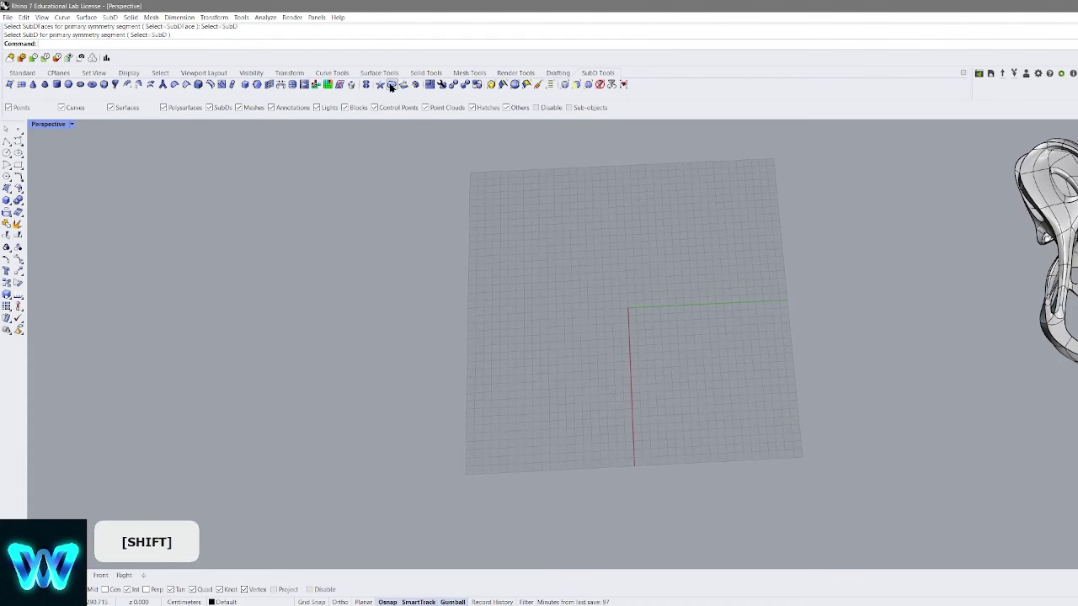
Delete one face on the lower rim of the remaining branching model and switch to flat display
{"action": "right_click_drag", "start_coordinate": [550, 208], "coordinate": [406, 244], "text": "shift"}
{"action": "scroll", "coordinate": [407, 244], "scroll_direction": "down", "scroll_amount": 2}
{"action": "right_click_drag", "start_coordinate": [581, 282], "coordinate": [560, 257]}
{"action": "scroll", "coordinate": [648, 284], "scroll_direction": "up", "scroll_amount": 8}
{"action": "right_click_drag", "start_coordinate": [648, 284], "coordinate": [505, 309]}
{"action": "scroll", "coordinate": [602, 272], "scroll_direction": "up", "scroll_amount": 6}
{"action": "right_click_drag", "start_coordinate": [705, 309], "coordinate": [503, 240], "text": "shift"}
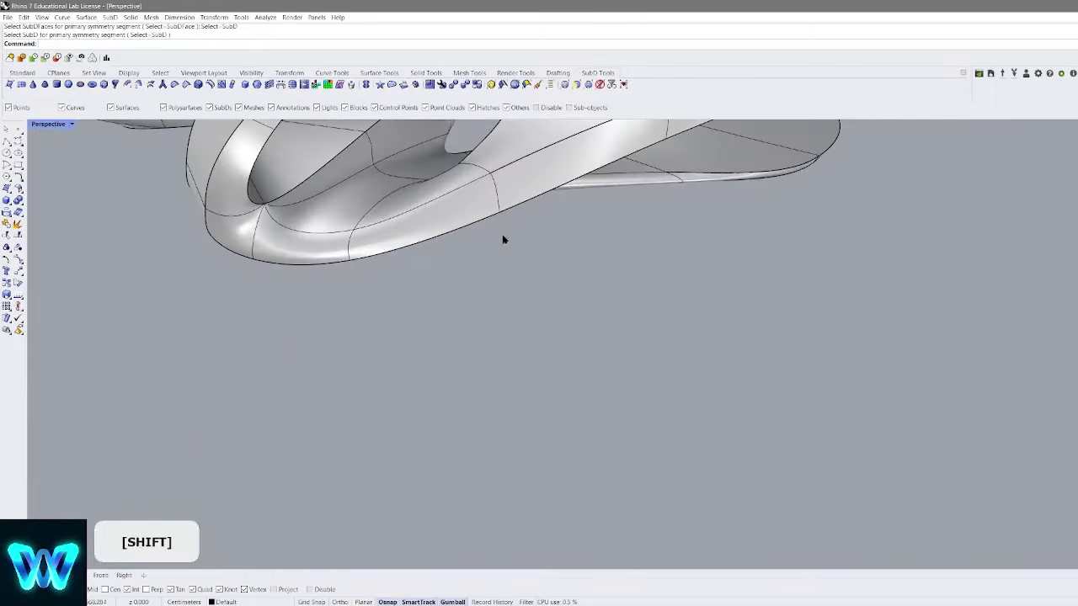
{"action": "right_click_drag", "start_coordinate": [452, 191], "coordinate": [394, 274], "text": "ctrl+shift"}
{"action": "right_click_drag", "start_coordinate": [328, 321], "coordinate": [550, 190], "text": "shift"}
{"action": "key", "text": "Tab"}
{"action": "right_click_drag", "start_coordinate": [618, 208], "coordinate": [620, 214]}
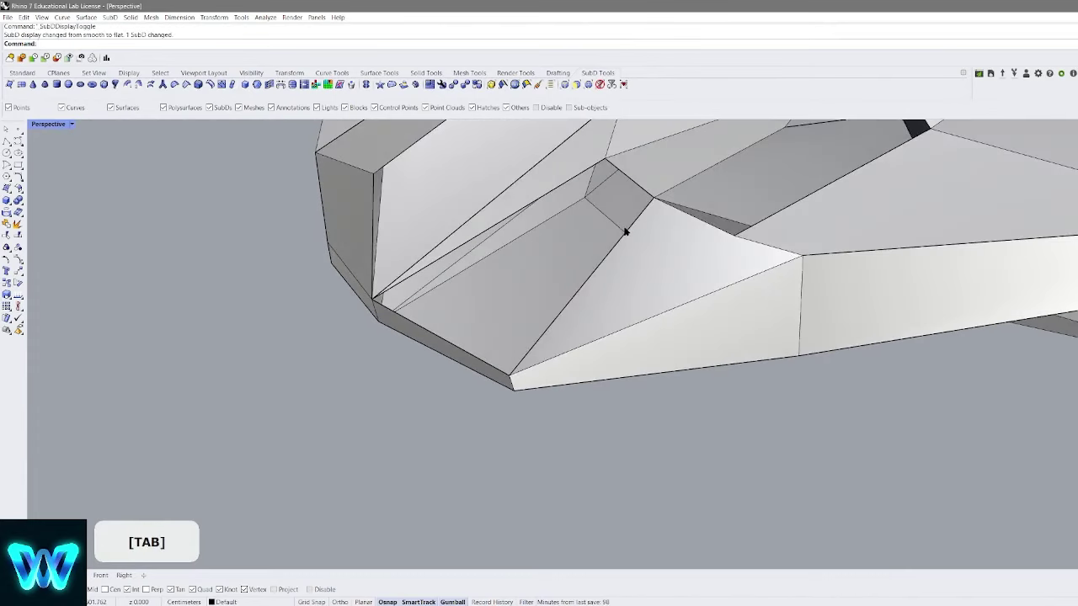
Fill the hole bounded by the four edges with the Automatic patch style and return to smooth display
{"action": "left_click", "coordinate": [624, 229]}
{"action": "key", "text": "Escape"}
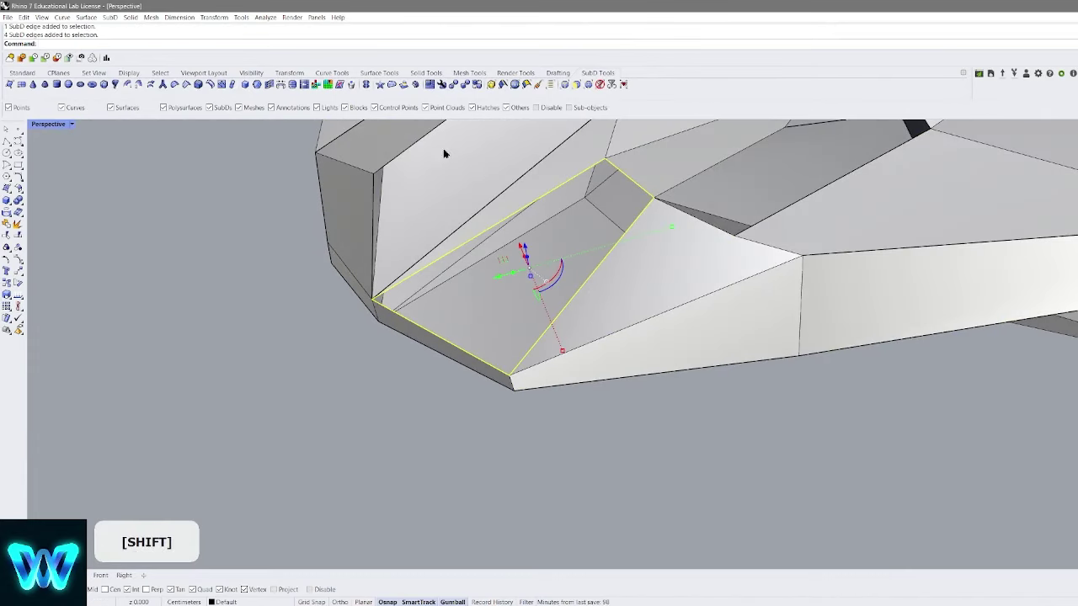
{"action": "right_click", "coordinate": [592, 228]}
{"action": "right_click_drag", "start_coordinate": [591, 226], "coordinate": [568, 260], "text": "shift"}
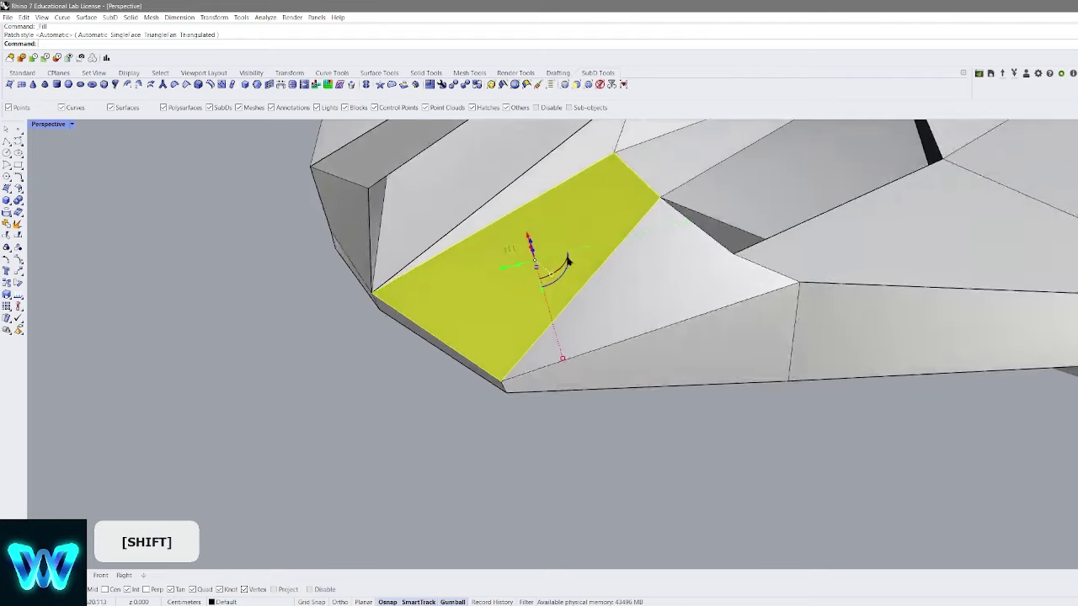
{"action": "key", "text": "Tab"}
{"action": "left_click", "coordinate": [707, 447]}
{"action": "right_click_drag", "start_coordinate": [630, 323], "coordinate": [563, 328], "text": "shift"}
{"action": "right_click_drag", "start_coordinate": [533, 264], "coordinate": [537, 274]}
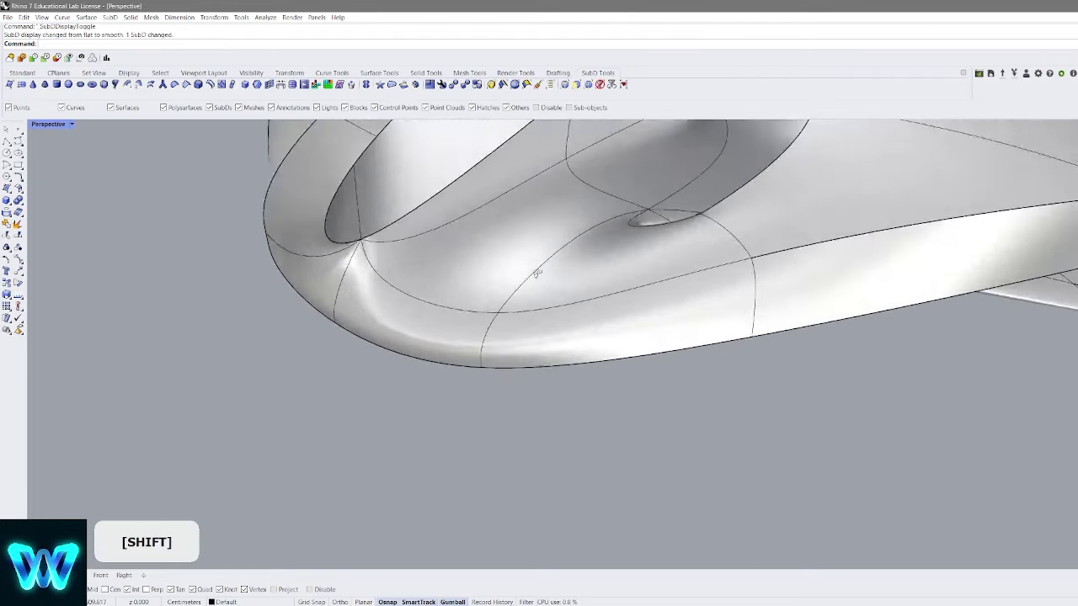
Undo the hole fill and the face deletion on the branching model
{"action": "scroll", "coordinate": [536, 274], "scroll_direction": "down", "scroll_amount": 6}
{"action": "key", "text": "ctrl+z"}
{"action": "key", "text": "ctrl+z"}
Copy the branching model onto the construction grid and zoom in on the copy
{"action": "right_click_drag", "start_coordinate": [627, 250], "coordinate": [901, 337]}
{"action": "scroll", "coordinate": [494, 331], "scroll_direction": "down", "scroll_amount": 5}
{"action": "scroll", "coordinate": [918, 267], "scroll_direction": "down", "scroll_amount": 4}
{"action": "scroll", "coordinate": [662, 268], "scroll_direction": "up", "scroll_amount": 2}
{"action": "right_click_drag", "start_coordinate": [738, 273], "coordinate": [655, 280], "text": "shift"}
{"action": "scroll", "coordinate": [656, 279], "scroll_direction": "up", "scroll_amount": 2}
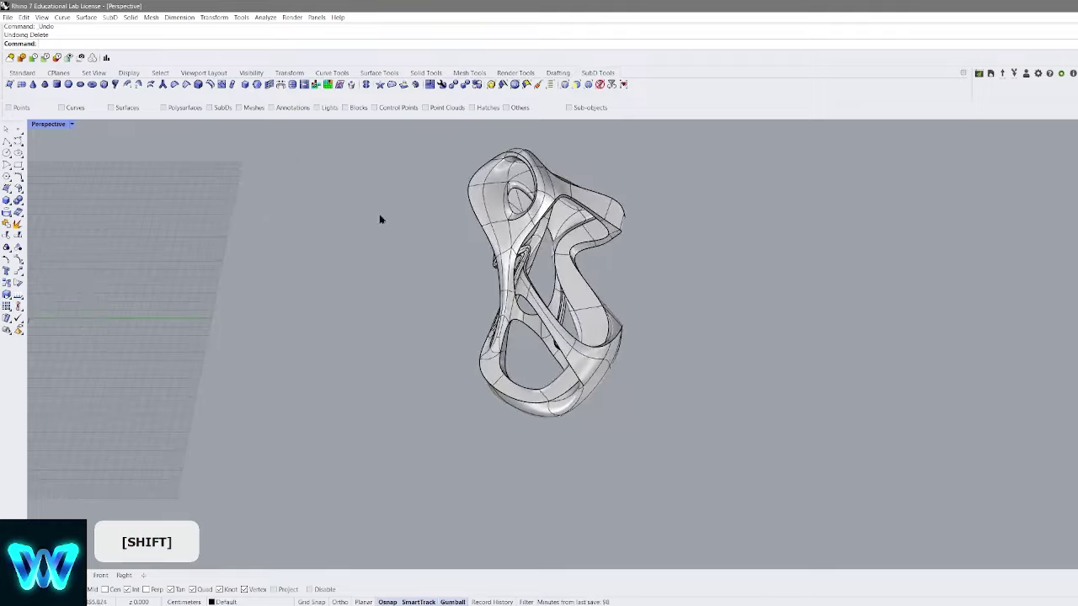
{"action": "left_click", "coordinate": [534, 258]}
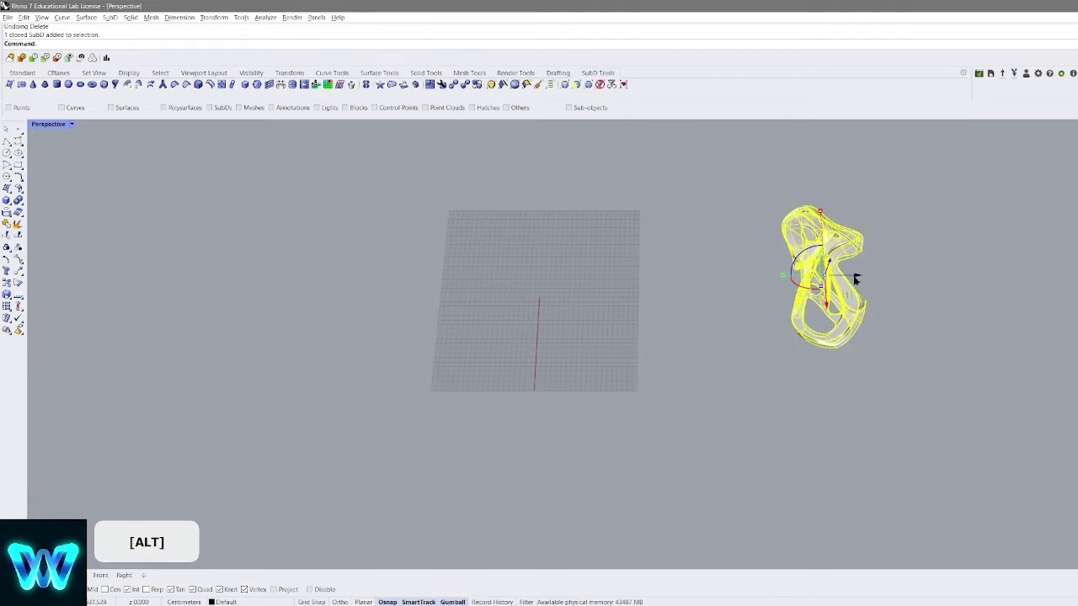
{"action": "left_click_drag", "start_coordinate": [855, 278], "coordinate": [572, 265], "text": "alt"}
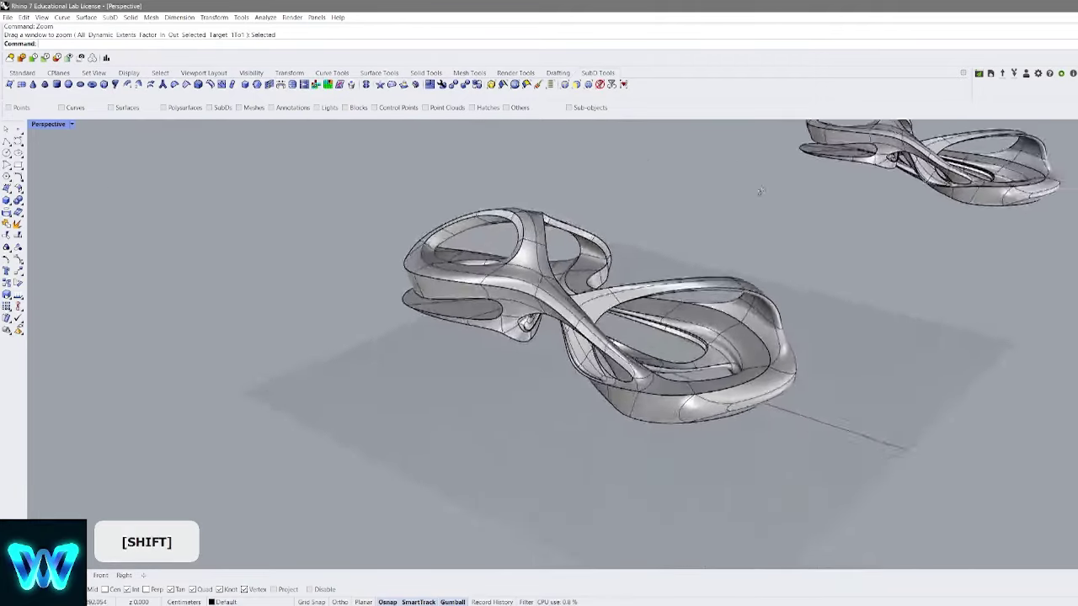
{"action": "right_click_drag", "start_coordinate": [760, 192], "coordinate": [741, 152]}
{"action": "scroll", "coordinate": [683, 260], "scroll_direction": "up", "scroll_amount": 4}
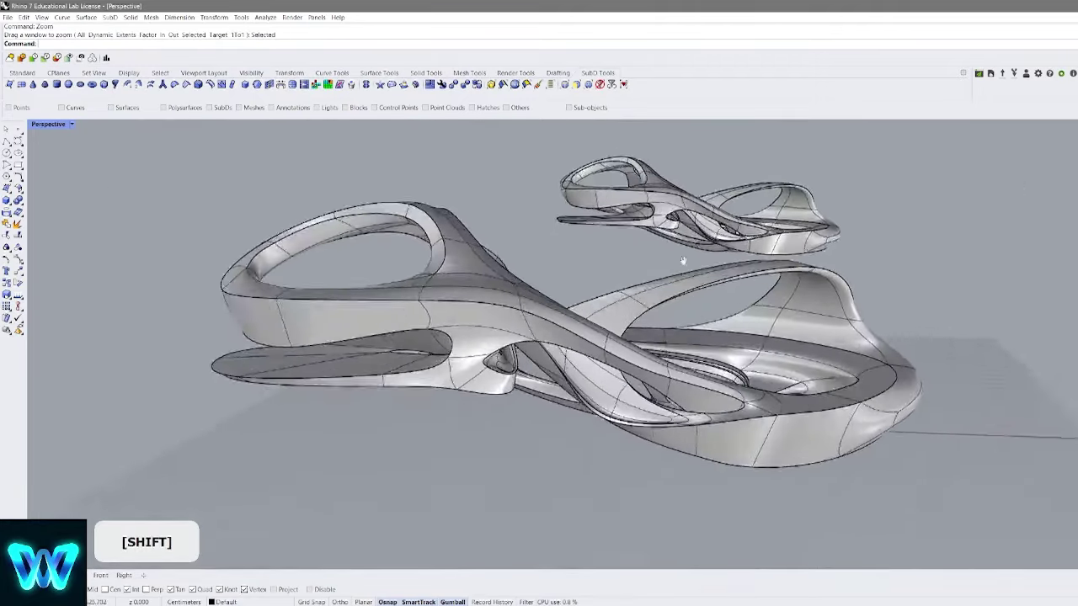
Extrude one face on the copied model's upper arm outward with Extrude SubD and undo the extrusion
{"action": "right_click_drag", "start_coordinate": [683, 261], "coordinate": [613, 211]}
{"action": "scroll", "coordinate": [613, 211], "scroll_direction": "up", "scroll_amount": 4}
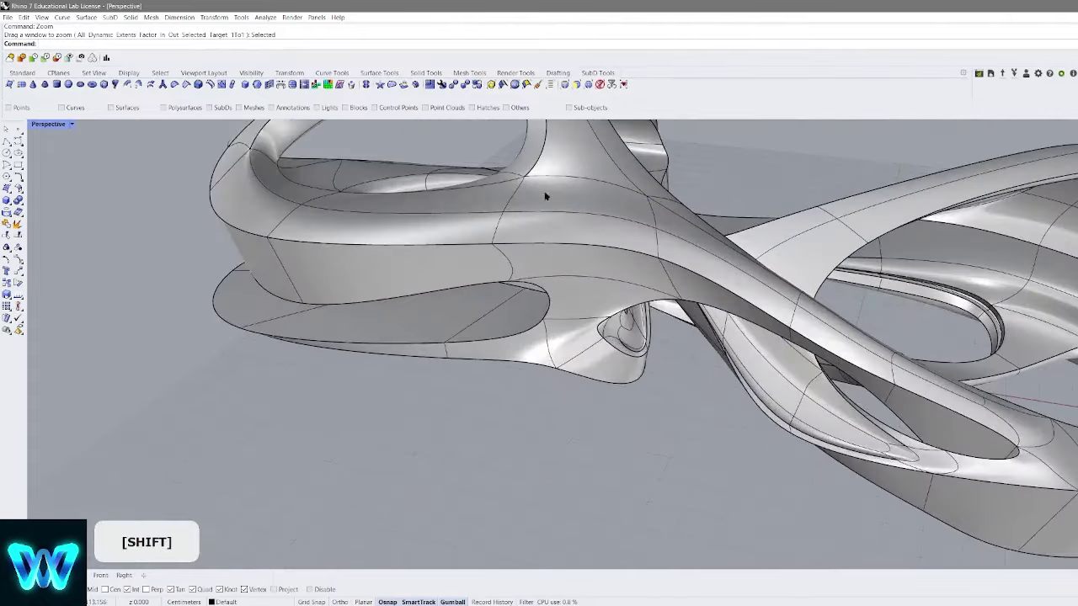
{"action": "right_click_drag", "start_coordinate": [546, 196], "coordinate": [507, 177]}
{"action": "left_click", "coordinate": [616, 277], "text": "ctrl+shift"}
{"action": "scroll", "coordinate": [611, 278], "scroll_direction": "up", "scroll_amount": 2}
{"action": "left_click", "coordinate": [405, 85]}
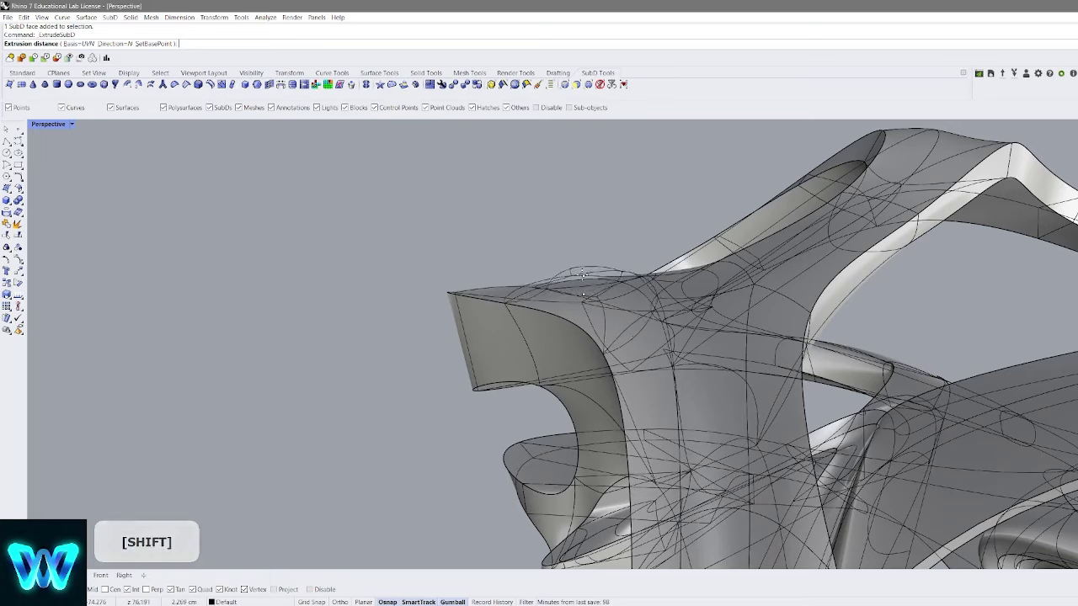
{"action": "left_click", "coordinate": [583, 192]}
{"action": "right_click_drag", "start_coordinate": [633, 183], "coordinate": [717, 278]}
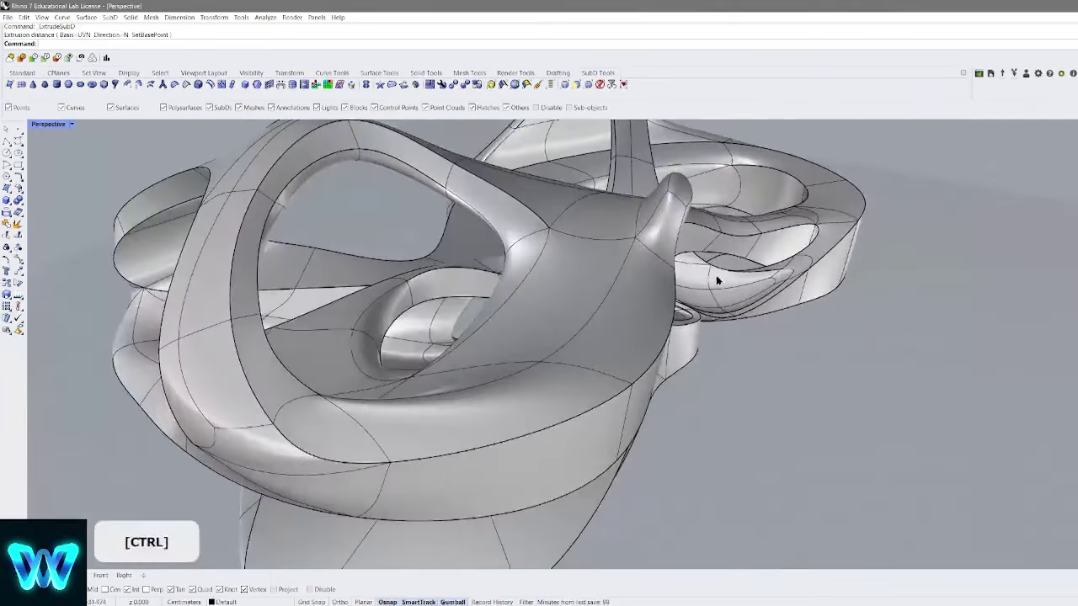
{"action": "key", "text": "ctrl+z"}
Extrude the same upper-arm face upward with the gumball and undo that extrusion
{"action": "scroll", "coordinate": [663, 218], "scroll_direction": "up", "scroll_amount": 5}
{"action": "left_click", "coordinate": [676, 219], "text": "ctrl+shift"}
{"action": "right_click_drag", "start_coordinate": [676, 219], "coordinate": [670, 226]}
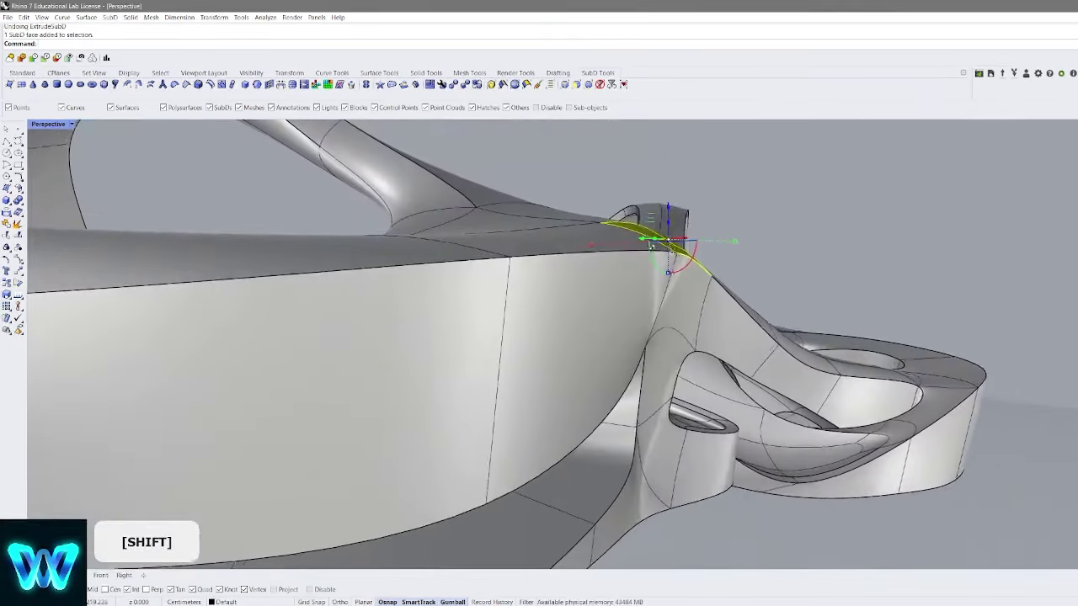
{"action": "left_click_drag", "start_coordinate": [669, 227], "coordinate": [683, 154]}
{"action": "key", "text": "ctrl+z"}
Select the loop of faces along the copy's upper arm, extrude it with Extrude SubD and undo the extrusion
{"action": "right_click_drag", "start_coordinate": [696, 202], "coordinate": [507, 249]}
{"action": "right_click_drag", "start_coordinate": [548, 320], "coordinate": [571, 330]}
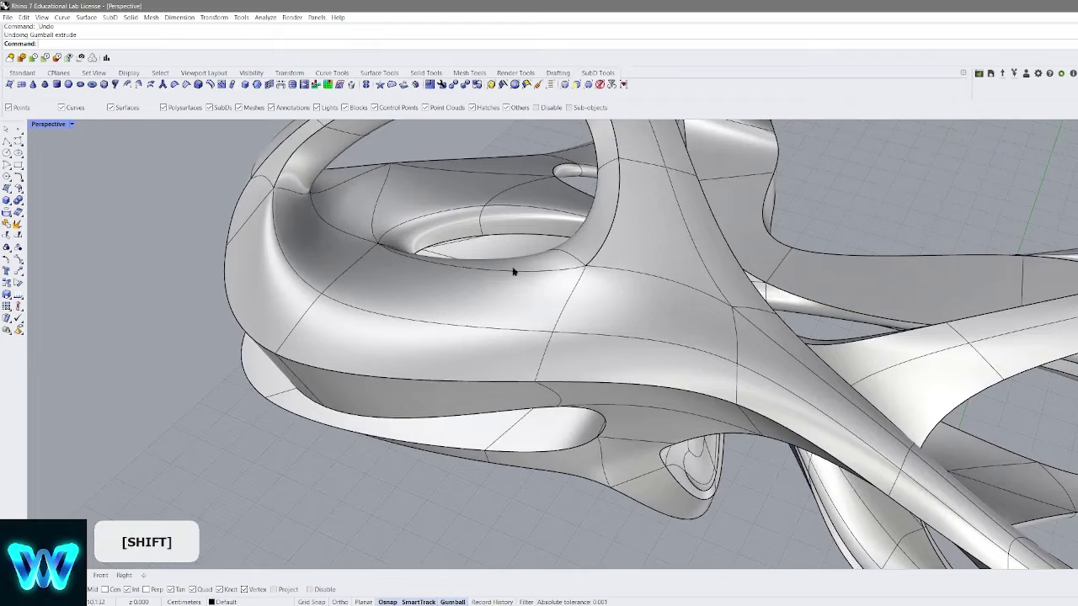
{"action": "scroll", "coordinate": [513, 272], "scroll_direction": "up", "scroll_amount": 2}
{"action": "right_click_drag", "start_coordinate": [539, 295], "coordinate": [566, 229]}
{"action": "left_click", "coordinate": [522, 335], "text": "ctrl+shift"}
{"action": "double_click", "coordinate": [644, 339], "text": "ctrl+shift"}
{"action": "scroll", "coordinate": [645, 339], "scroll_direction": "down", "scroll_amount": 6}
{"action": "scroll", "coordinate": [631, 357], "scroll_direction": "up", "scroll_amount": 5}
{"action": "right_click_drag", "start_coordinate": [566, 229], "coordinate": [578, 277], "text": "shift"}
{"action": "scroll", "coordinate": [549, 307], "scroll_direction": "up", "scroll_amount": 2}
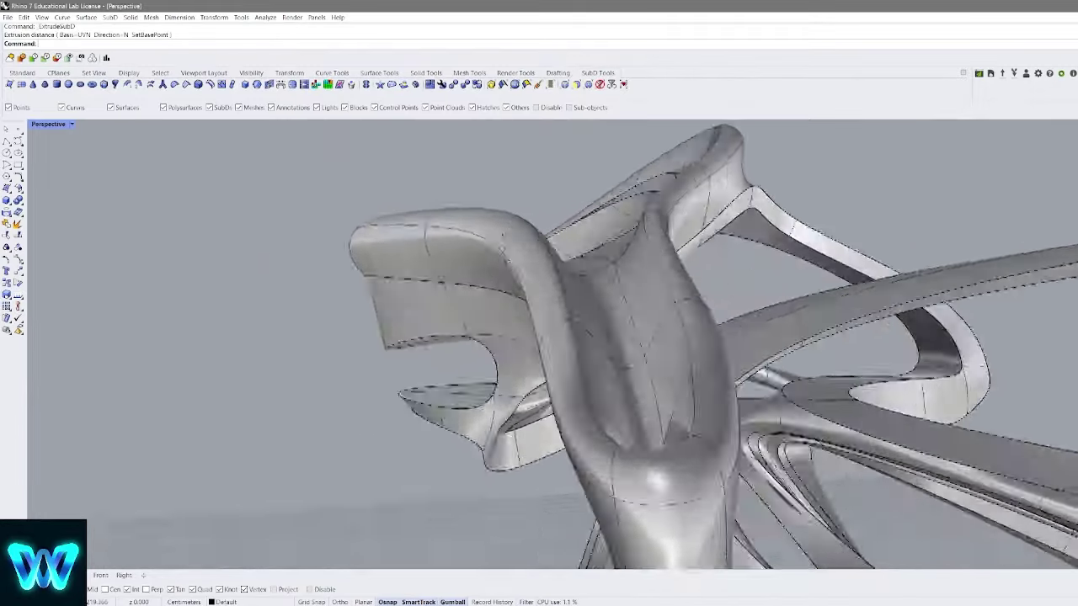
{"action": "right_click_drag", "start_coordinate": [539, 320], "coordinate": [519, 298]}
{"action": "key", "text": "ctrl+z"}
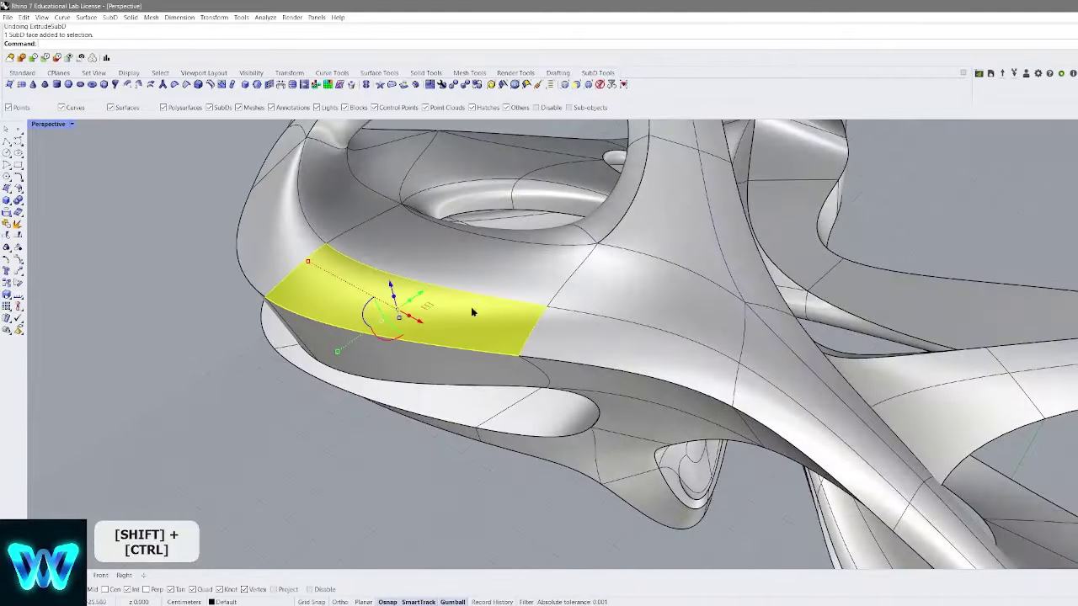
Extrude the upper arm's face loop with Direction set to Free and a changed Basis option, and undo the extrusion
{"action": "double_click", "coordinate": [597, 344], "text": "ctrl+shift"}
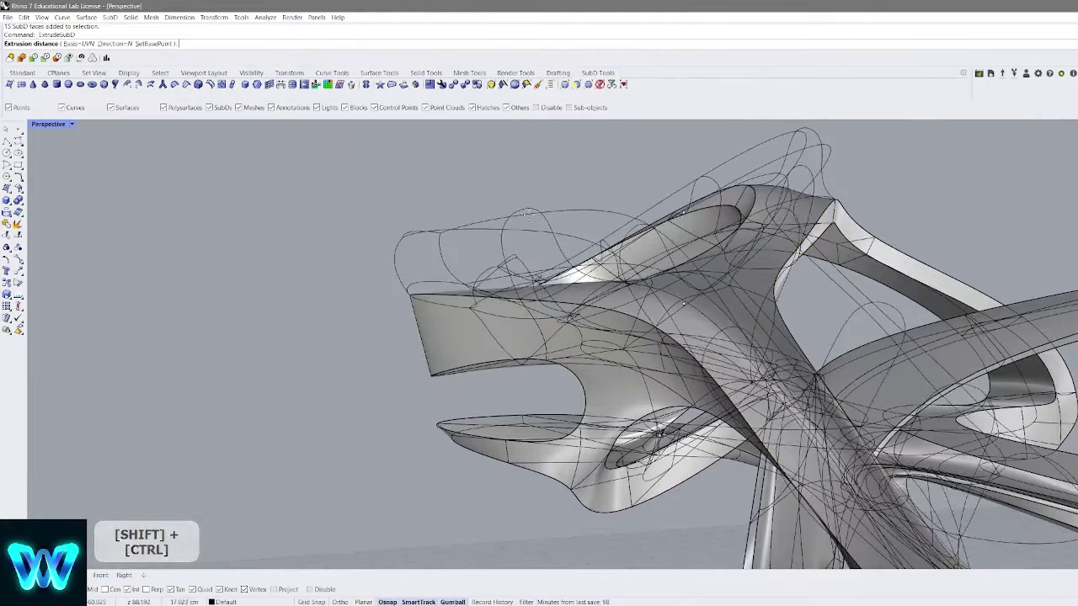
{"action": "right_click_drag", "start_coordinate": [715, 350], "coordinate": [660, 355]}
{"action": "right_click_drag", "start_coordinate": [483, 268], "coordinate": [593, 301]}
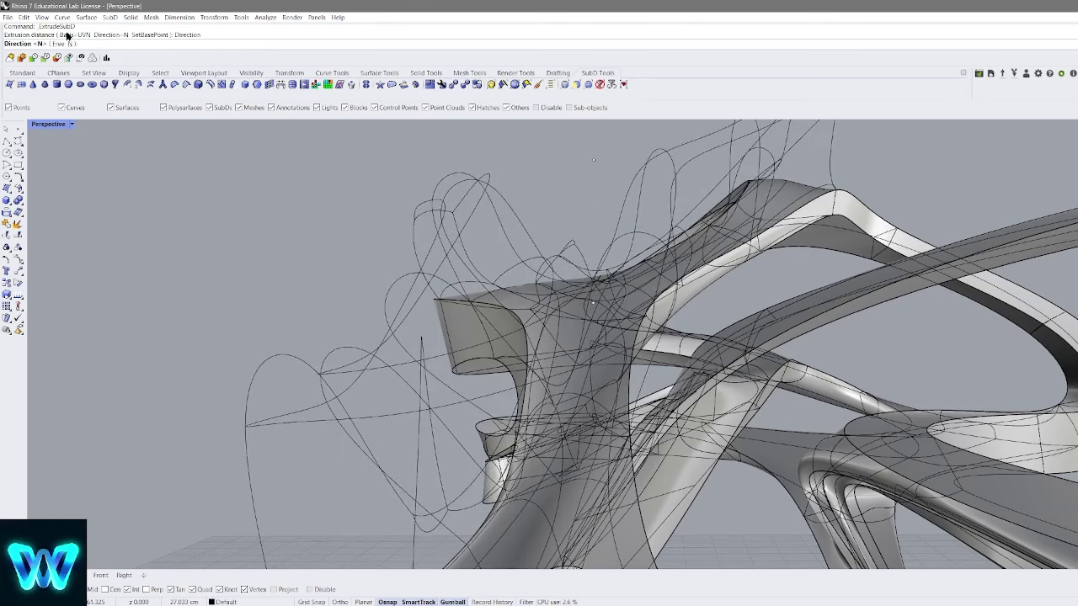
{"action": "left_click", "coordinate": [59, 43]}
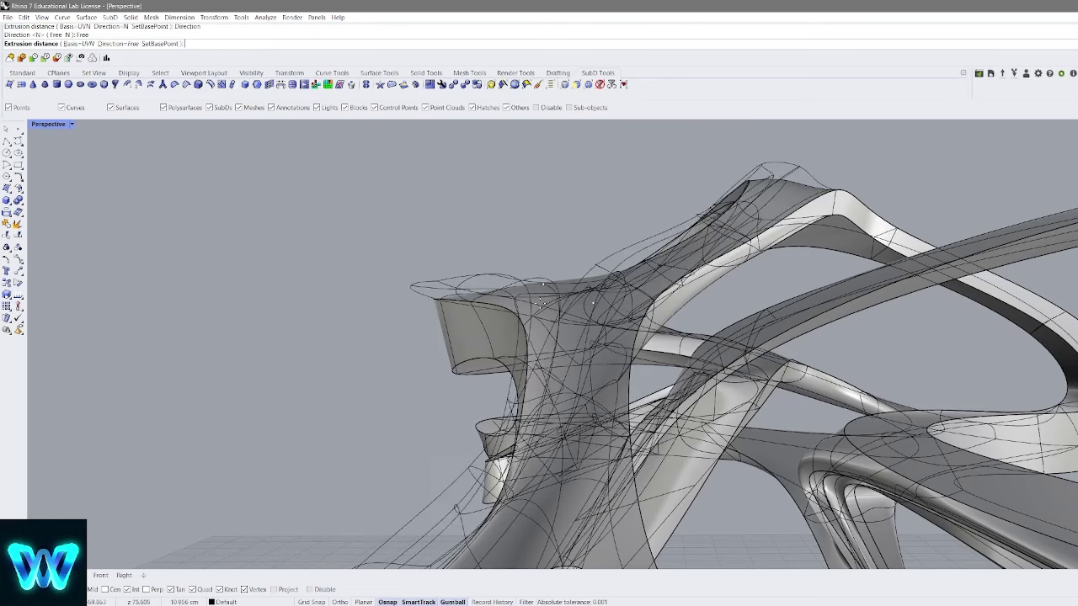
{"action": "key", "text": "alt"}
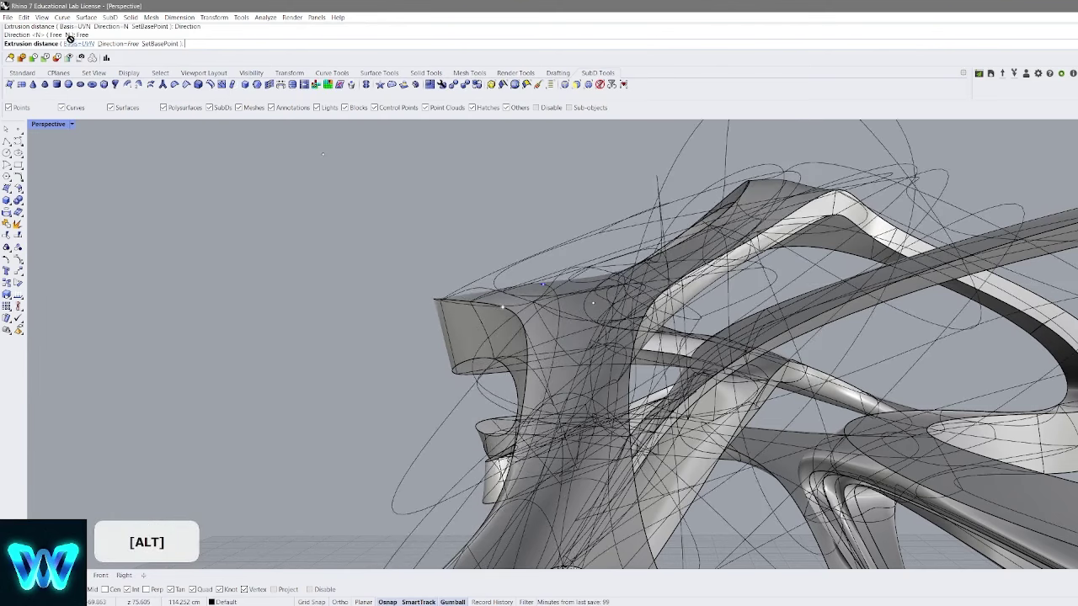
{"action": "left_click", "coordinate": [76, 43]}
{"action": "right_click_drag", "start_coordinate": [489, 287], "coordinate": [450, 187]}
{"action": "left_click", "coordinate": [739, 440]}
{"action": "scroll", "coordinate": [737, 440], "scroll_direction": "down", "scroll_amount": 5}
{"action": "scroll", "coordinate": [761, 301], "scroll_direction": "up", "scroll_amount": 4}
{"action": "key", "text": "ctrl+z"}
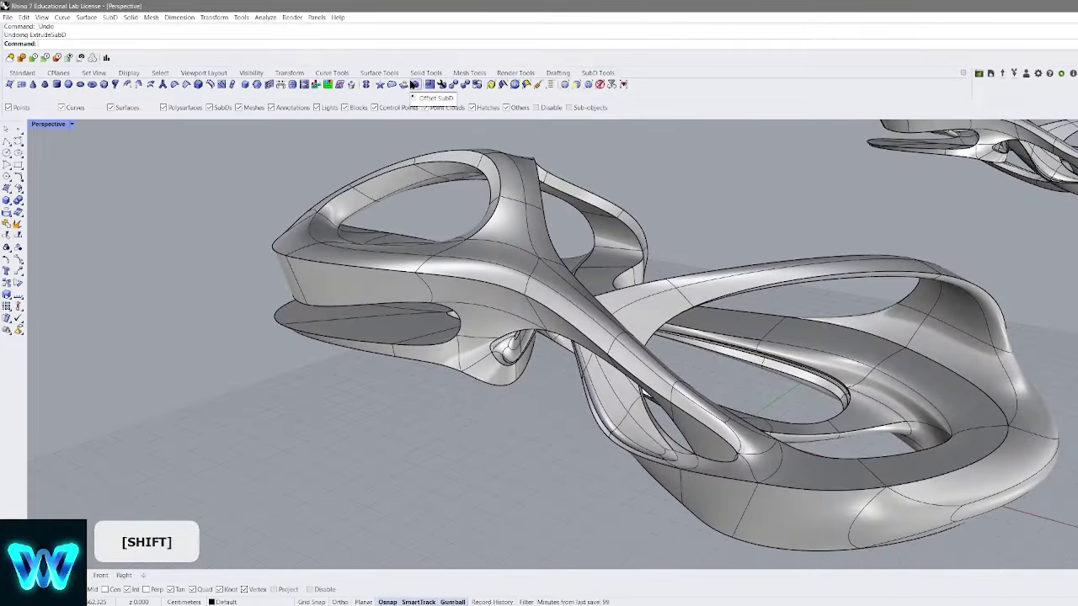
Delete the copied branching model from the construction grid
{"action": "right_click_drag", "start_coordinate": [619, 181], "coordinate": [628, 313]}
{"action": "scroll", "coordinate": [542, 195], "scroll_direction": "down", "scroll_amount": 3}
{"action": "scroll", "coordinate": [603, 273], "scroll_direction": "down", "scroll_amount": 3}
{"action": "scroll", "coordinate": [556, 337], "scroll_direction": "down", "scroll_amount": 3}
{"action": "left_click", "coordinate": [550, 349]}
{"action": "key", "text": "Delete"}
Draw a five-point Ngon SubD face and extend it edge by edge into a bent four-face strip, ending in smooth display
{"action": "scroll", "coordinate": [670, 324], "scroll_direction": "up", "scroll_amount": 6}
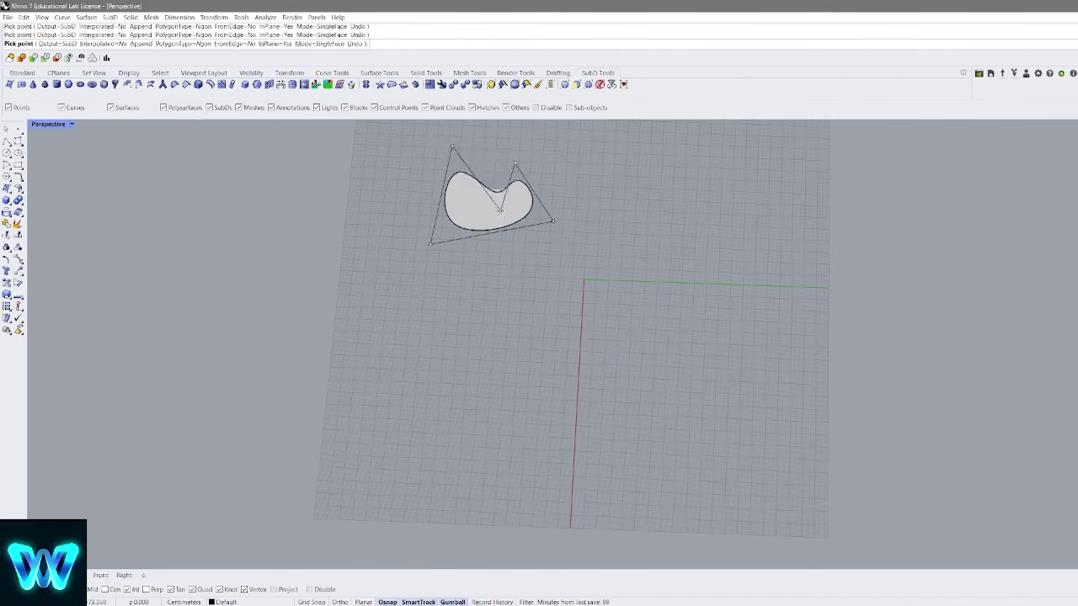
{"action": "key", "text": "Tab"}
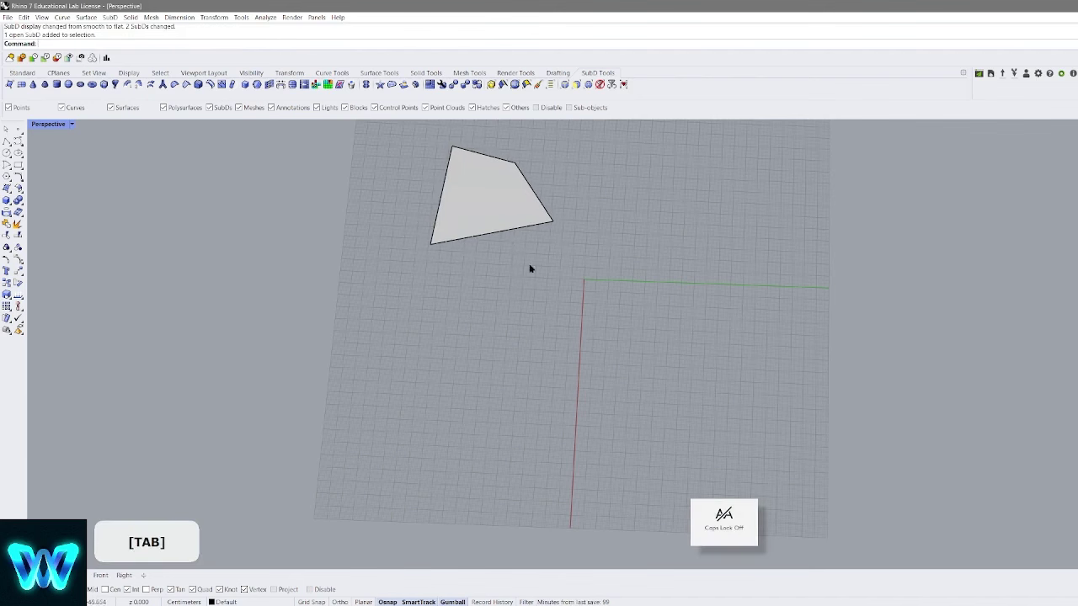
{"action": "left_click_drag", "start_coordinate": [497, 252], "coordinate": [553, 346], "text": "ctrl"}
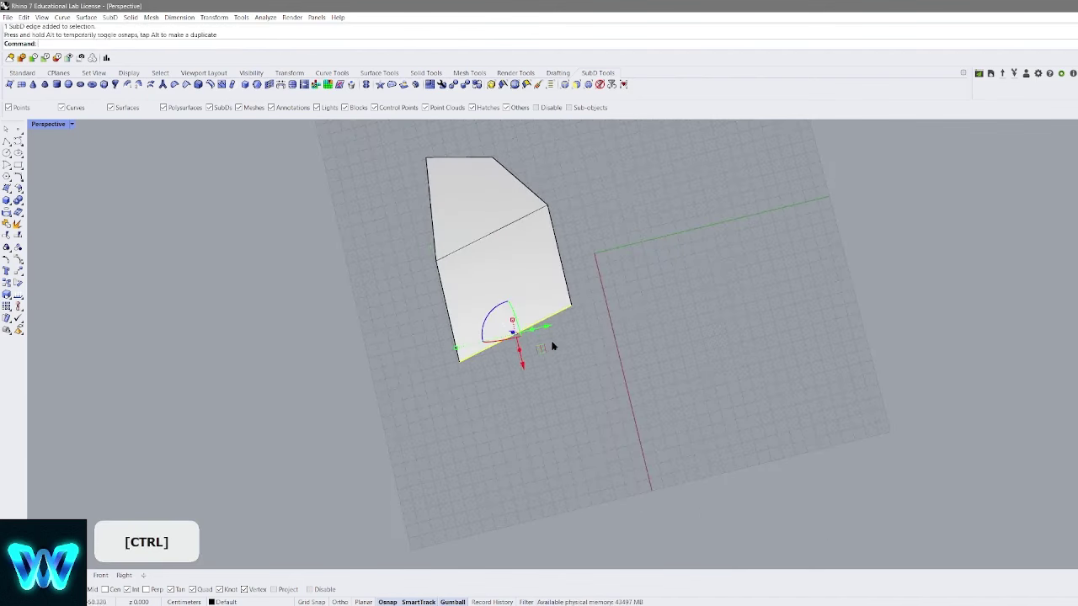
{"action": "left_click_drag", "start_coordinate": [620, 338], "coordinate": [650, 480], "text": "ctrl"}
{"action": "left_click_drag", "start_coordinate": [573, 307], "coordinate": [596, 255]}
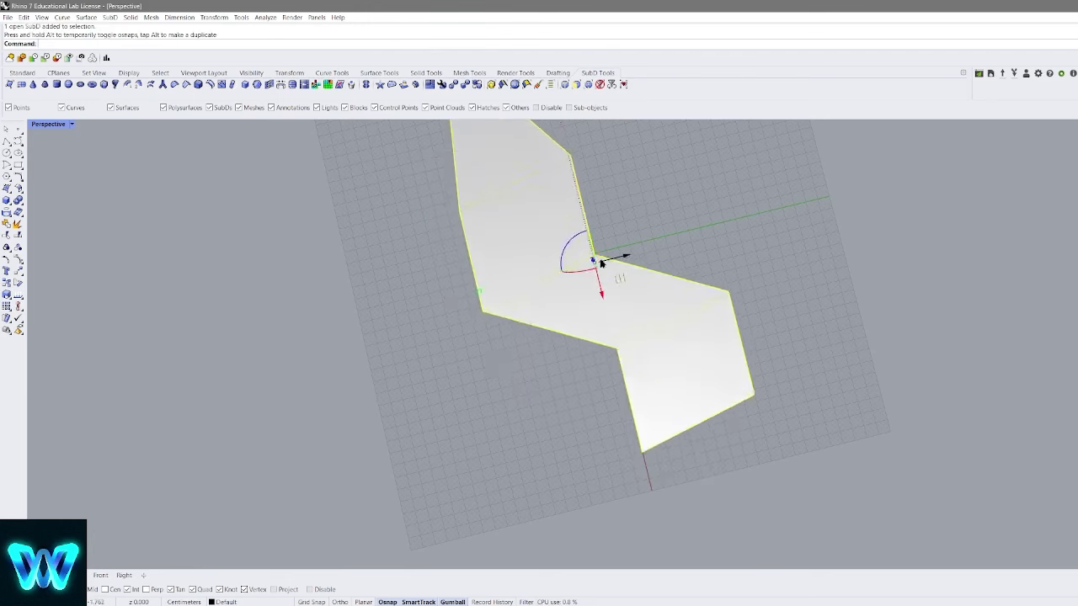
{"action": "left_click", "coordinate": [634, 256]}
{"action": "right_click_drag", "start_coordinate": [635, 256], "coordinate": [590, 278], "text": "shift"}
{"action": "key", "text": "Tab"}
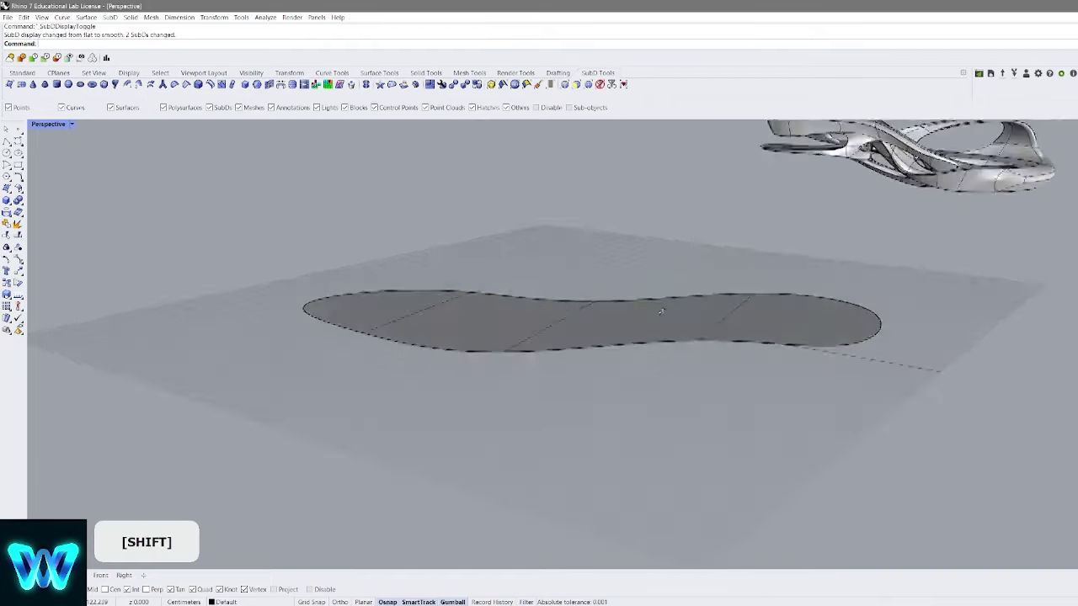
Raise the second face of the strip to bend it into an arch
{"action": "left_click", "coordinate": [503, 316], "text": "ctrl+shift"}
{"action": "left_click_drag", "start_coordinate": [477, 297], "coordinate": [474, 190]}
{"action": "left_click", "coordinate": [675, 182]}
{"action": "right_click_drag", "start_coordinate": [675, 181], "coordinate": [608, 253], "text": "shift"}
Offset the arched strip by 5 cm with Solid set to Yes and inspect the thickened body in flat and smooth display
{"action": "left_click", "coordinate": [601, 284]}
{"action": "right_click_drag", "start_coordinate": [513, 173], "coordinate": [441, 178]}
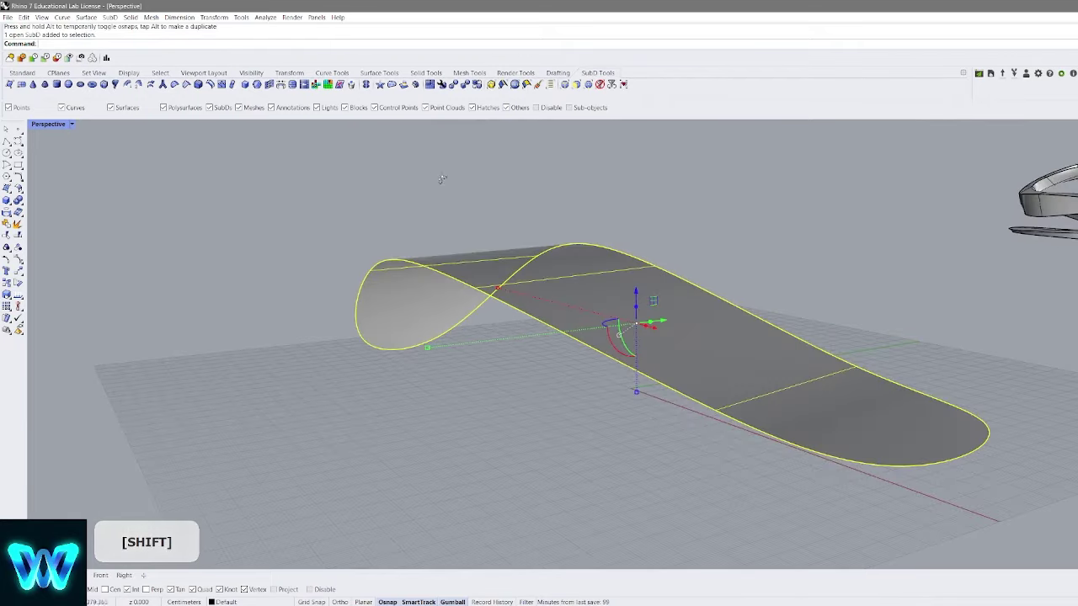
{"action": "left_click", "coordinate": [414, 85]}
{"action": "right_click_drag", "start_coordinate": [568, 296], "coordinate": [611, 312]}
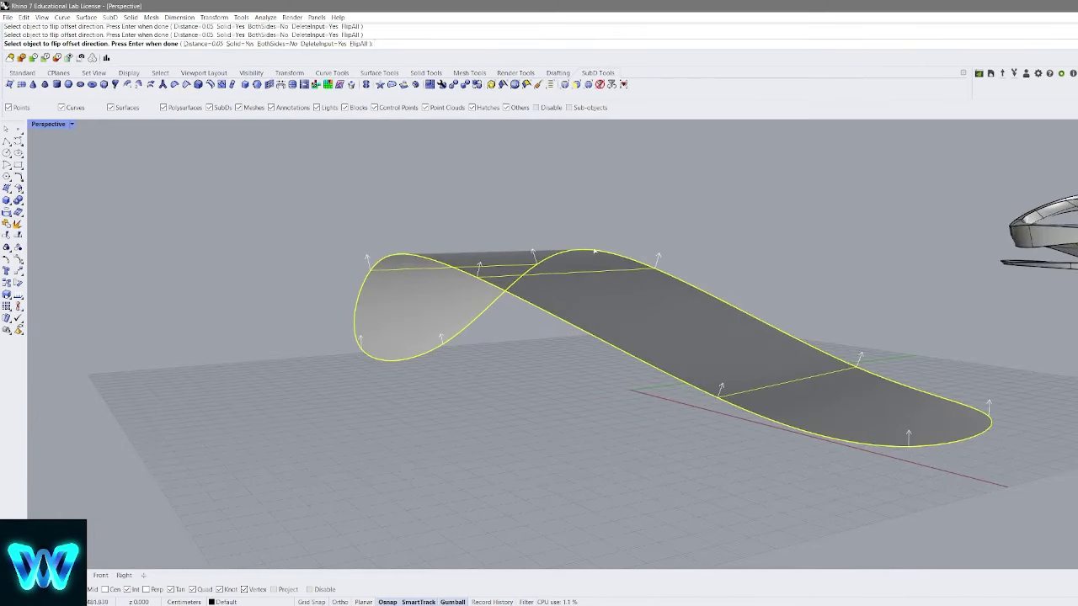
{"action": "right_click_drag", "start_coordinate": [595, 251], "coordinate": [417, 194], "text": "shift"}
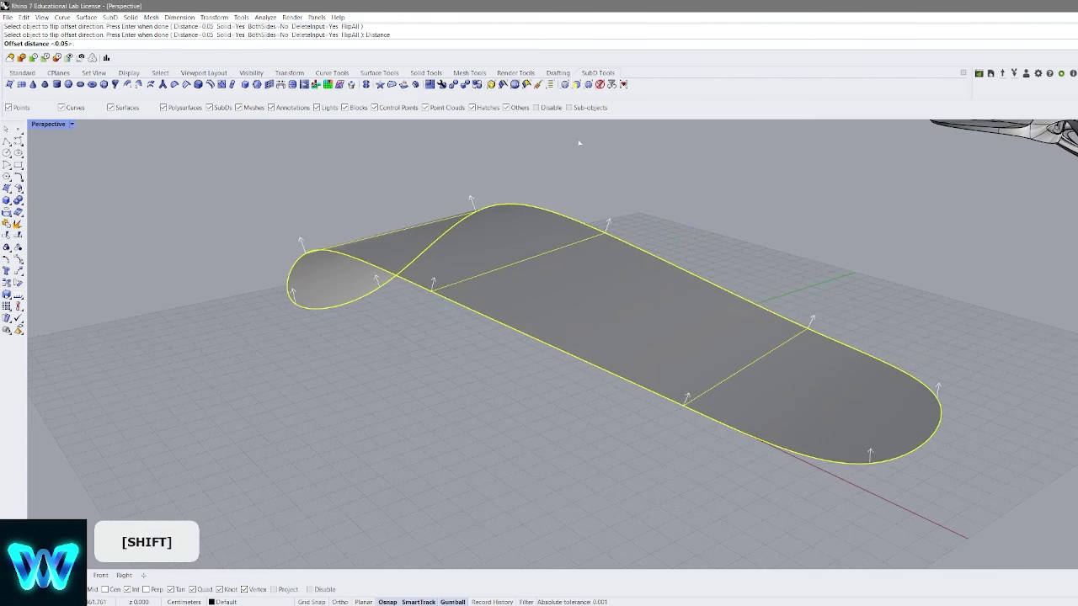
{"action": "right_click_drag", "start_coordinate": [530, 130], "coordinate": [484, 149]}
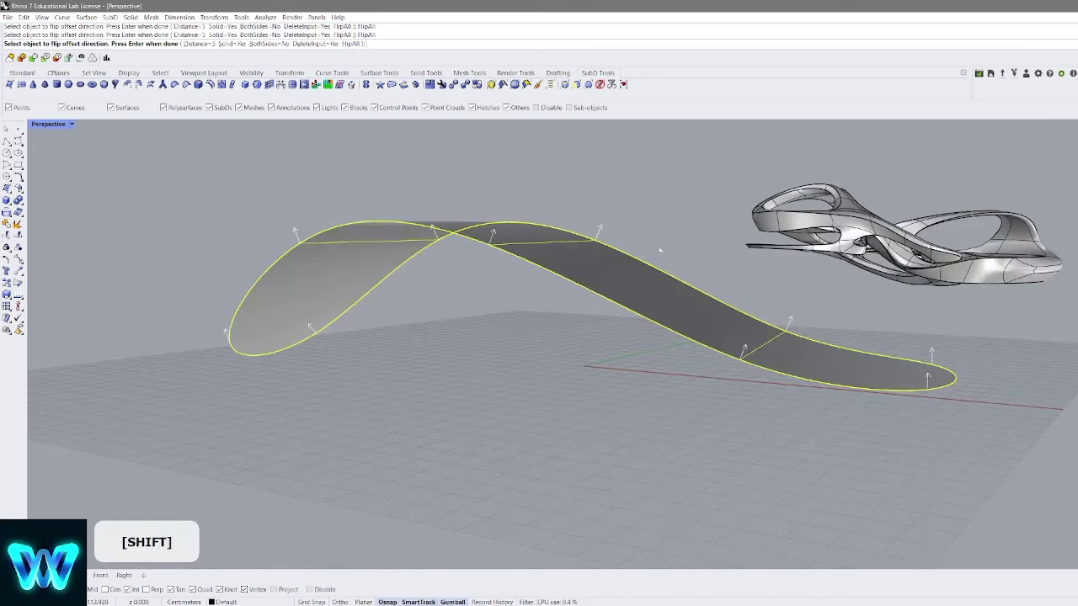
{"action": "right_click_drag", "start_coordinate": [472, 252], "coordinate": [580, 291], "text": "shift"}
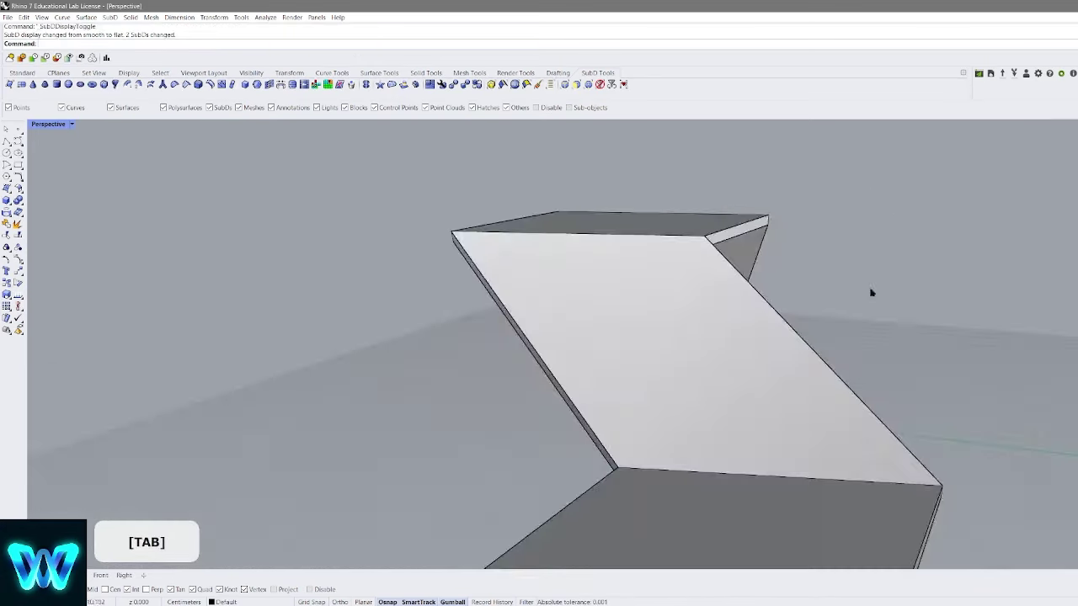
{"action": "key", "text": "Tab"}
{"action": "right_click_drag", "start_coordinate": [831, 306], "coordinate": [694, 251], "text": "shift"}
Undo the solid offset and offset the strip by 5 cm with Solid set to No
{"action": "key", "text": "ctrl+z"}
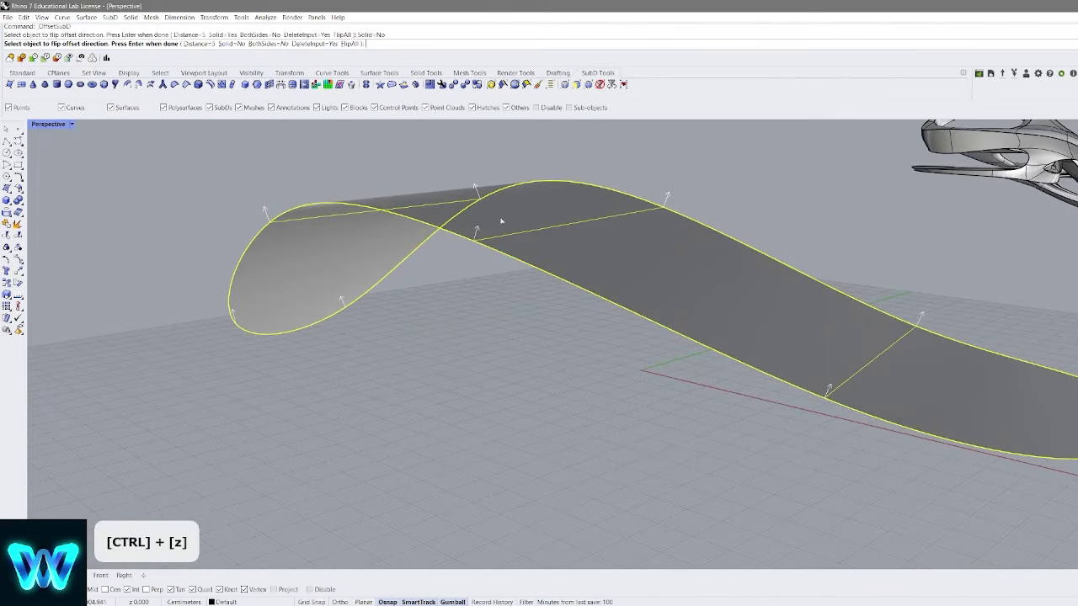
{"action": "scroll", "coordinate": [501, 221], "scroll_direction": "down", "scroll_amount": 4}
{"action": "right_click_drag", "start_coordinate": [501, 221], "coordinate": [660, 253], "text": "shift"}
{"action": "right_click", "coordinate": [659, 253]}
Undo the 5 cm offset, offset the strip by 20 cm with Solid set to No and undo that too
{"action": "key", "text": "ctrl+z"}
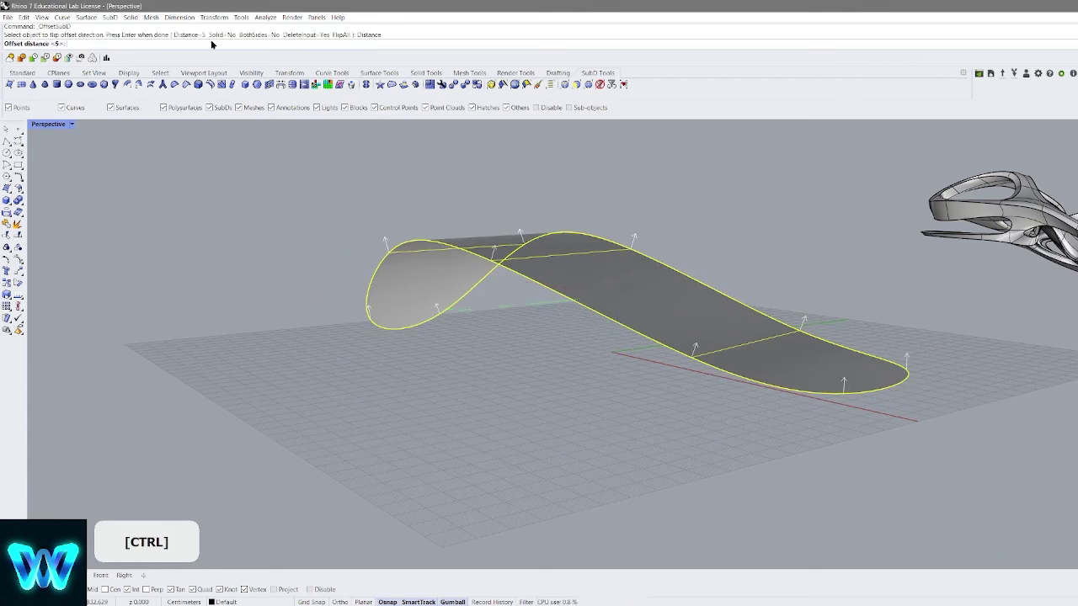
{"action": "key", "text": "Return"}
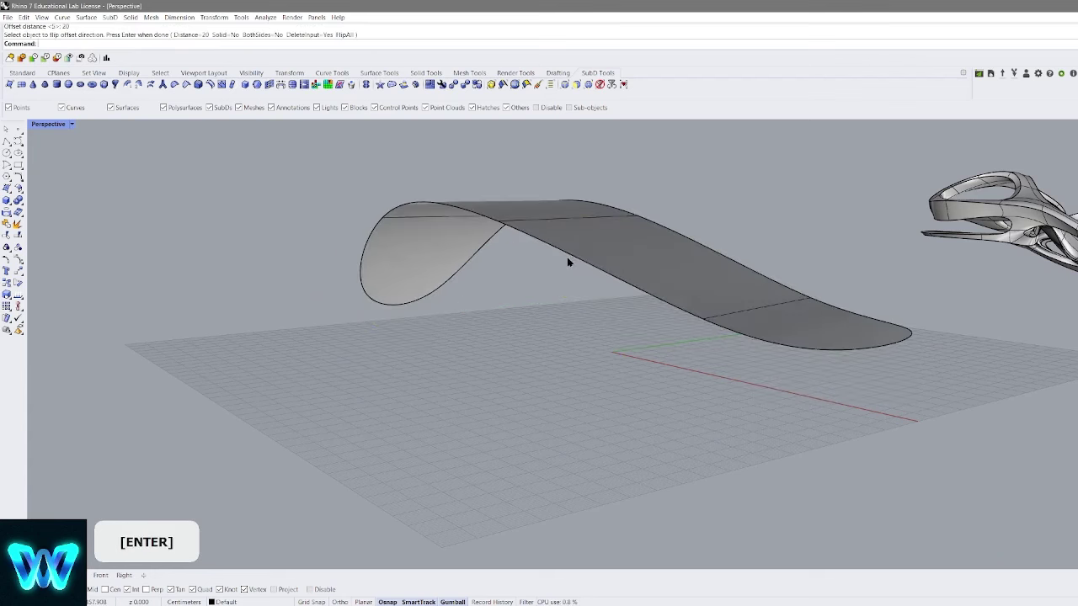
{"action": "key", "text": "ctrl+z"}
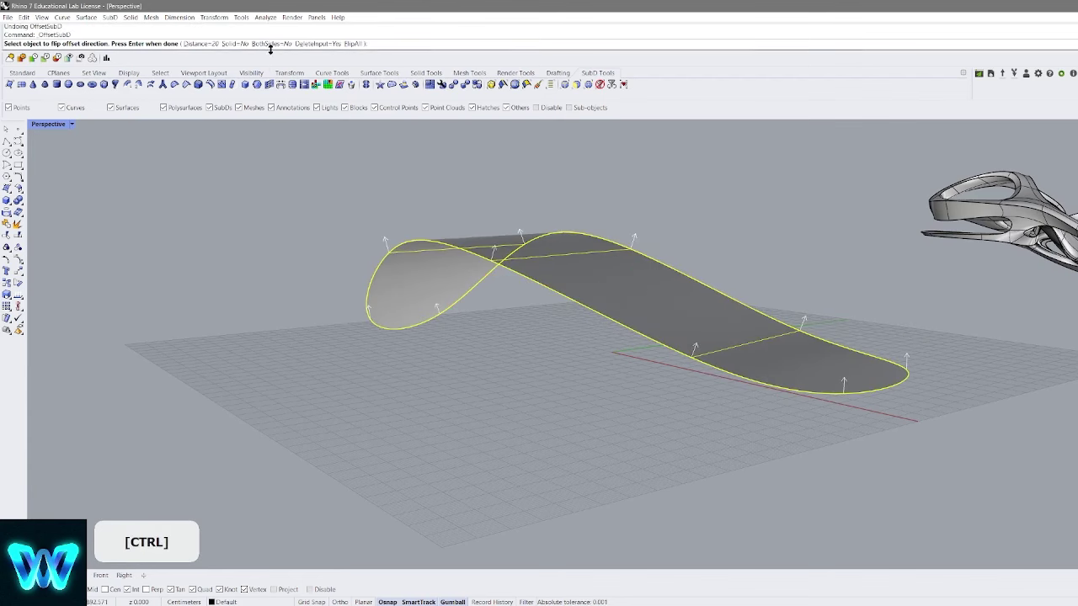
Offset the strip by 20 cm with Solid set to Yes and delete the thickened body
{"action": "right_click", "coordinate": [552, 255]}
{"action": "right_click_drag", "start_coordinate": [606, 258], "coordinate": [646, 345]}
{"action": "scroll", "coordinate": [644, 294], "scroll_direction": "down", "scroll_amount": 6}
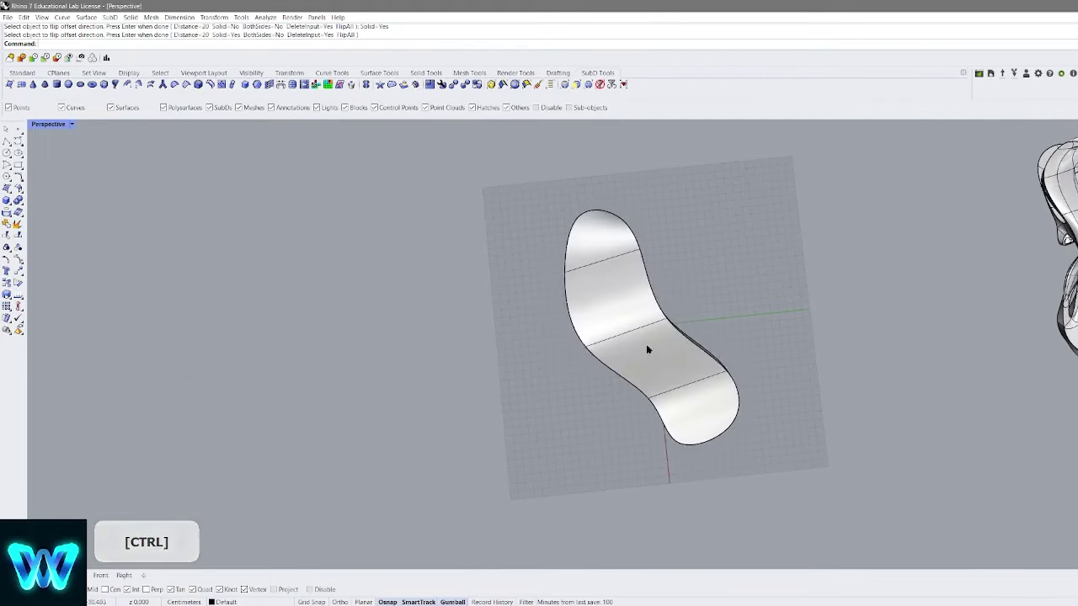
{"action": "left_click", "coordinate": [646, 343]}
{"action": "key", "text": "Delete"}
{"action": "right_click_drag", "start_coordinate": [640, 308], "coordinate": [657, 312]}
{"action": "scroll", "coordinate": [653, 316], "scroll_direction": "up", "scroll_amount": 2}
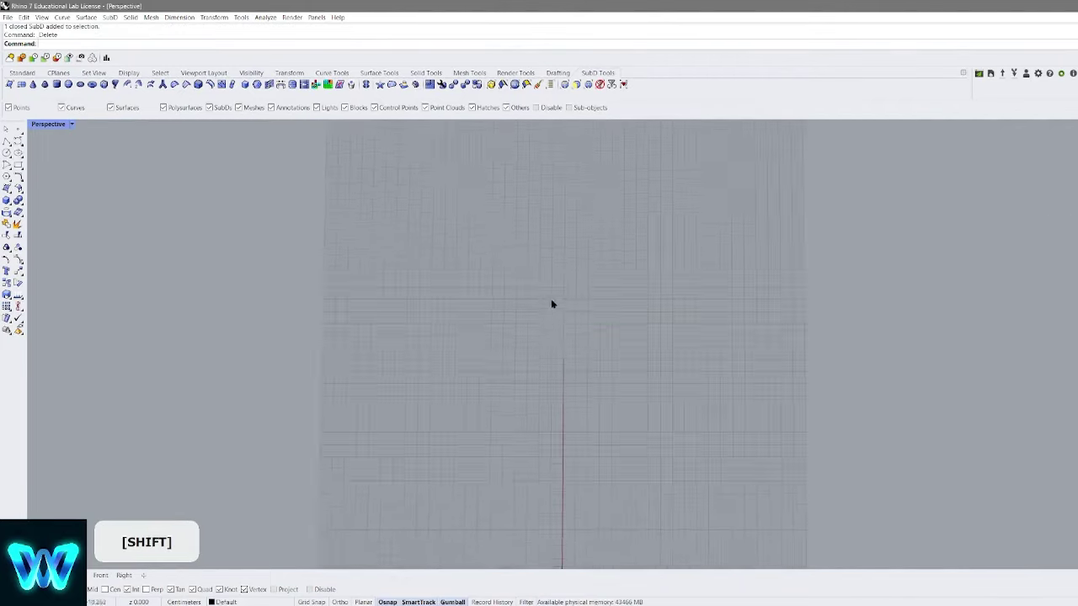
{"action": "scroll", "coordinate": [551, 304], "scroll_direction": "down", "scroll_amount": 2}
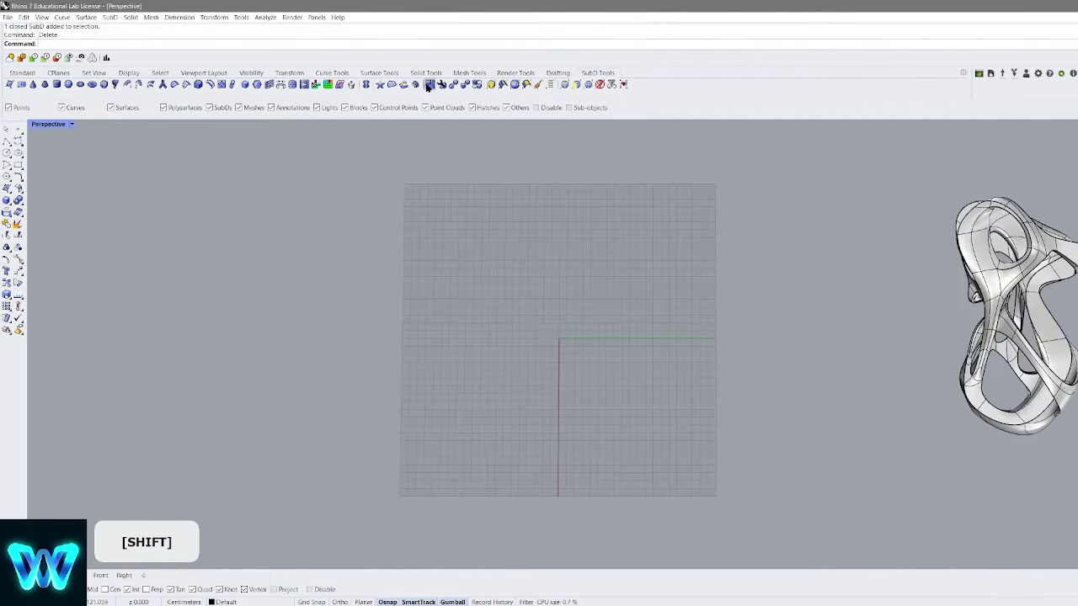
{"action": "right_click_drag", "start_coordinate": [620, 246], "coordinate": [570, 261], "text": "shift"}
{"action": "scroll", "coordinate": [566, 259], "scroll_direction": "down", "scroll_amount": 4}
{"action": "right_click_drag", "start_coordinate": [638, 306], "coordinate": [609, 173]}
{"action": "scroll", "coordinate": [807, 310], "scroll_direction": "up", "scroll_amount": 4}
{"action": "mouse_move", "coordinate": [807, 310]}
{"action": "right_mouse_down"}
{"action": "mouse_move", "coordinate": [755, 286]}
{"action": "mouse_move", "coordinate": [648, 315]}
{"action": "mouse_move", "coordinate": [623, 228]}
{"action": "mouse_move", "coordinate": [603, 320]}
{"action": "mouse_move", "coordinate": [616, 299]}
{"action": "right_mouse_up"}
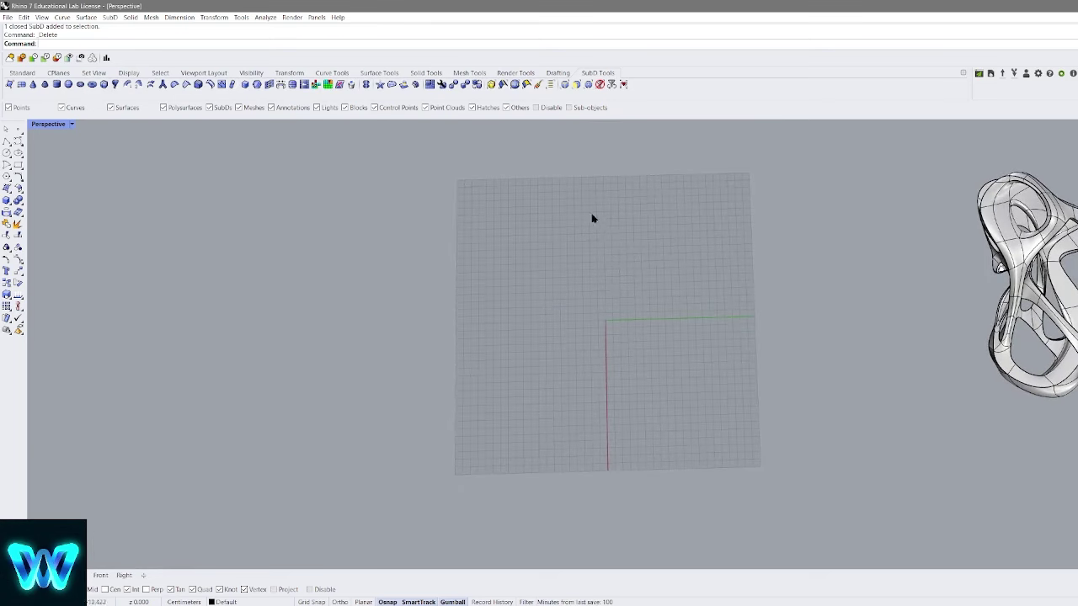
{"action": "right_click_drag", "start_coordinate": [665, 282], "coordinate": [629, 260]}
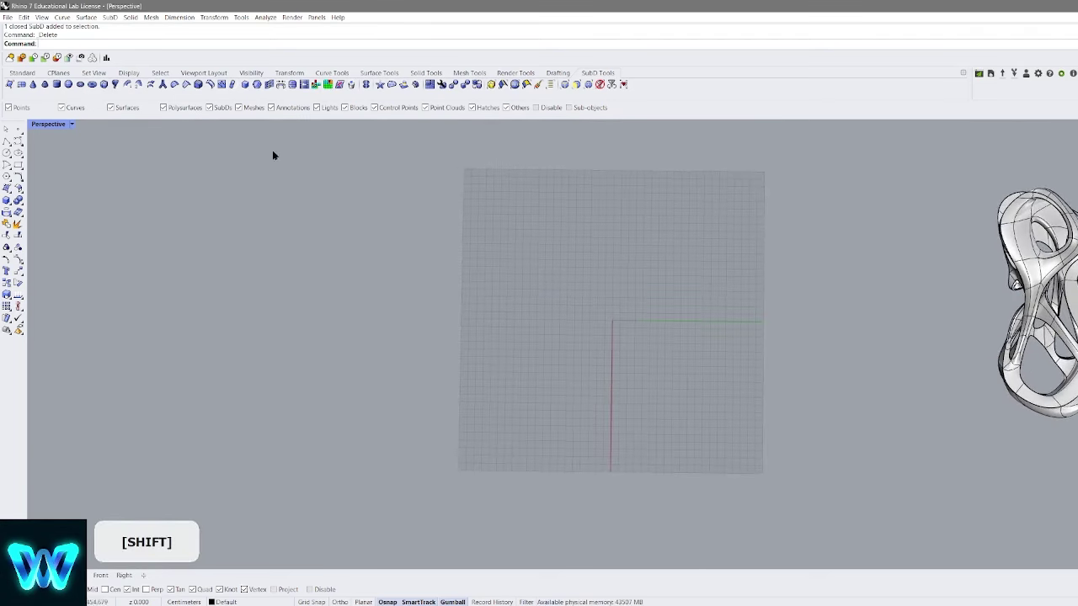
Draw a mesh box with one division per side near the grid's far edge and delete it
{"action": "left_click", "coordinate": [469, 73]}
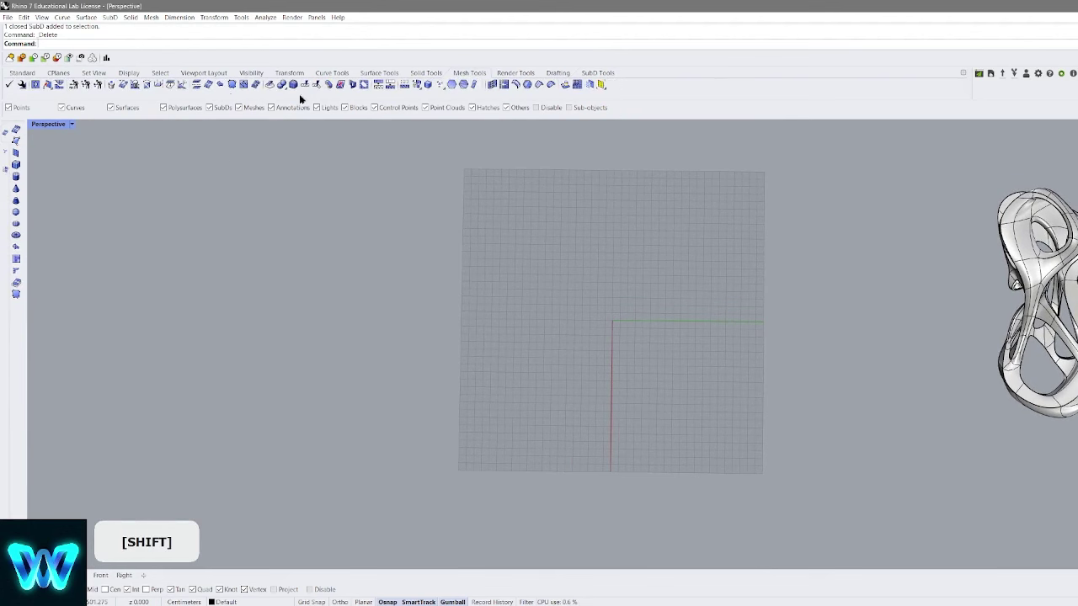
{"action": "left_click", "coordinate": [16, 165]}
{"action": "left_click", "coordinate": [589, 203]}
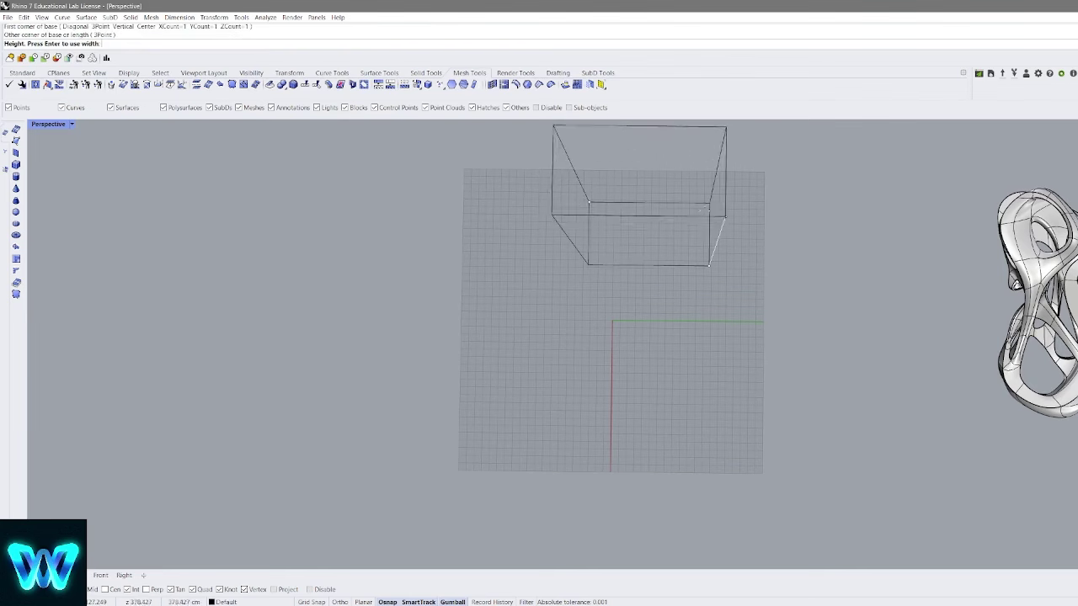
{"action": "left_click", "coordinate": [702, 210]}
{"action": "right_click_drag", "start_coordinate": [703, 210], "coordinate": [658, 202]}
{"action": "key", "text": "Tab"}
{"action": "left_click", "coordinate": [641, 200]}
{"action": "key", "text": "Delete"}
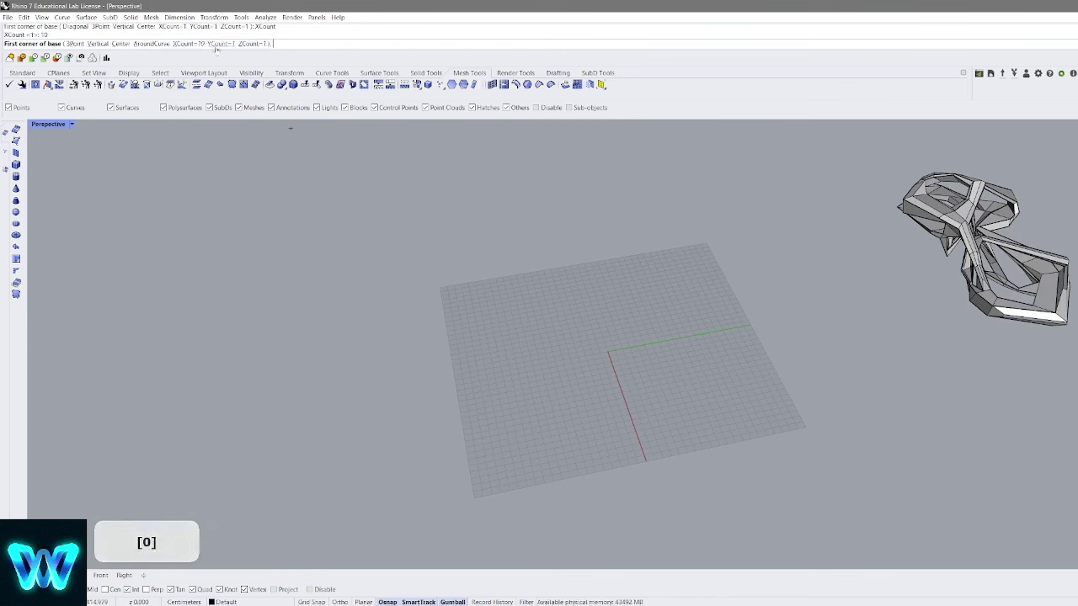
Set the mesh box's Y and Z counts to 10 and draw a tall box on the construction grid
{"action": "left_click", "coordinate": [217, 43]}
{"action": "type", "text": "10"}
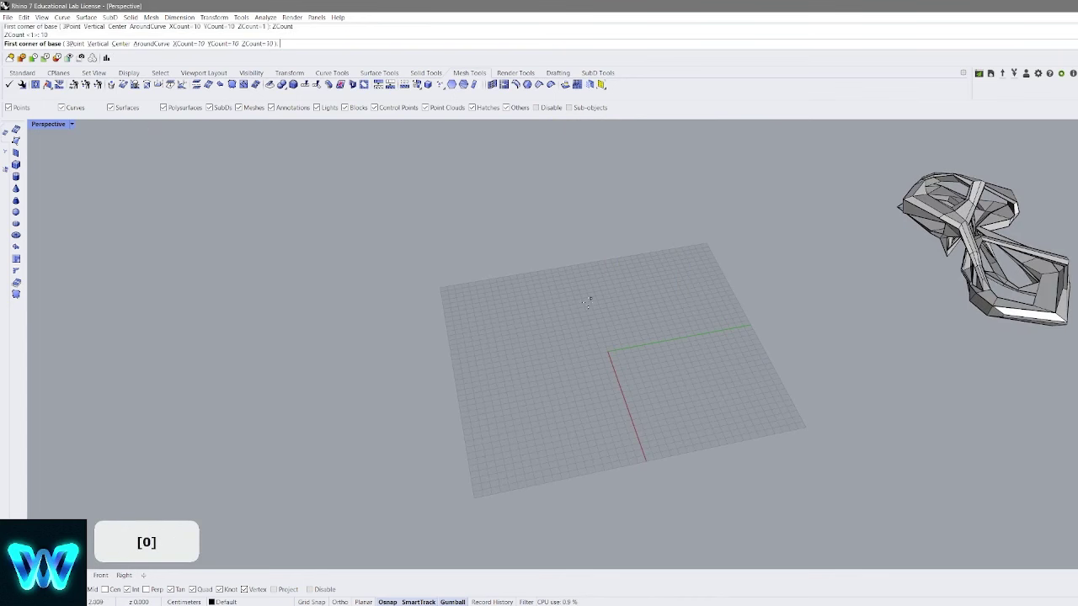
{"action": "left_click", "coordinate": [682, 251]}
{"action": "right_click_drag", "start_coordinate": [666, 261], "coordinate": [710, 281]}
{"action": "left_click", "coordinate": [593, 243]}
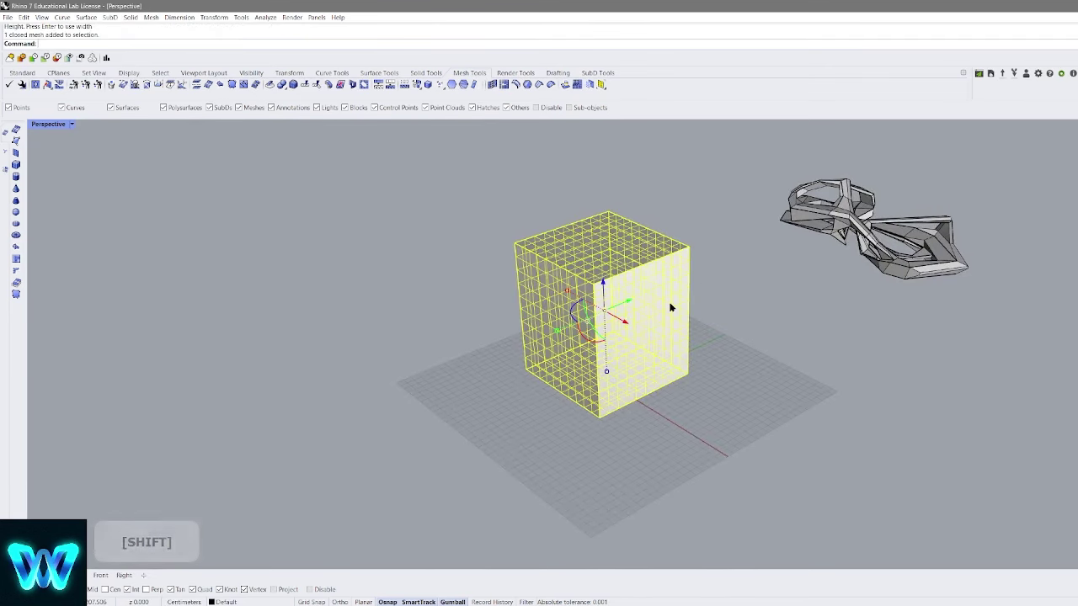
Apply CageEdit to the mesh box using a bounding-box cage with 4 points per direction, degree 3 and the Global region
{"action": "type", "text": "cage"}
{"action": "key", "text": "Return"}
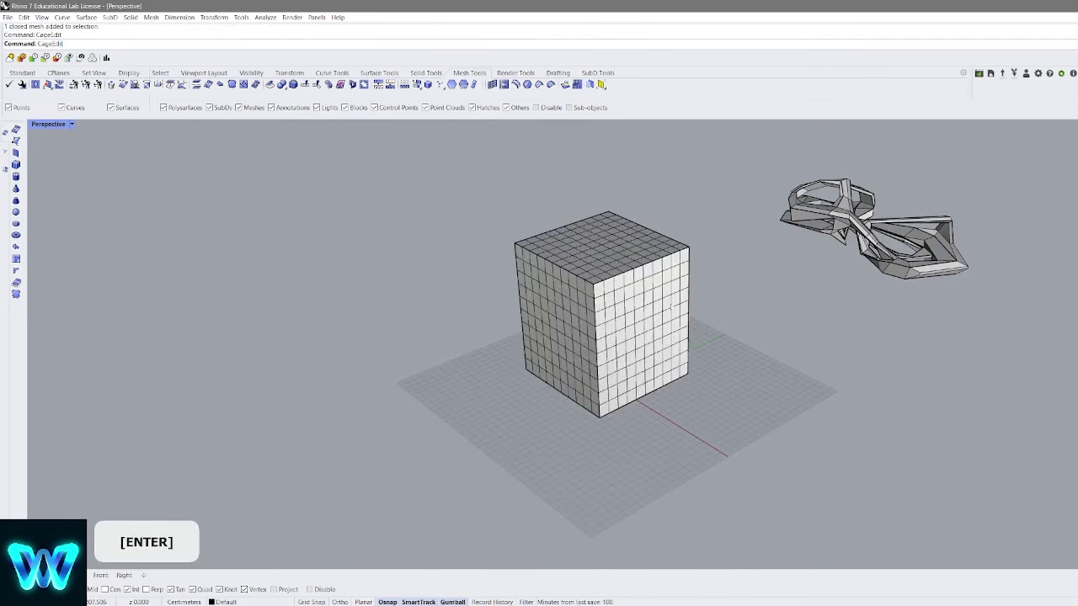
{"action": "scroll", "coordinate": [669, 308], "scroll_direction": "up", "scroll_amount": 3}
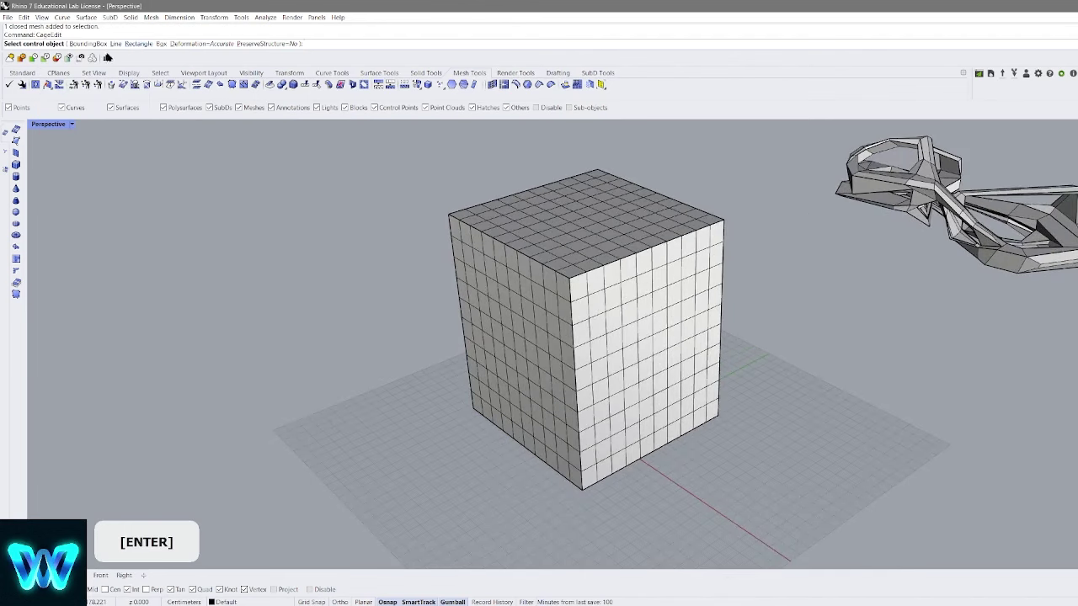
{"action": "key", "text": "Return"}
{"action": "scroll", "coordinate": [662, 267], "scroll_direction": "down", "scroll_amount": 4}
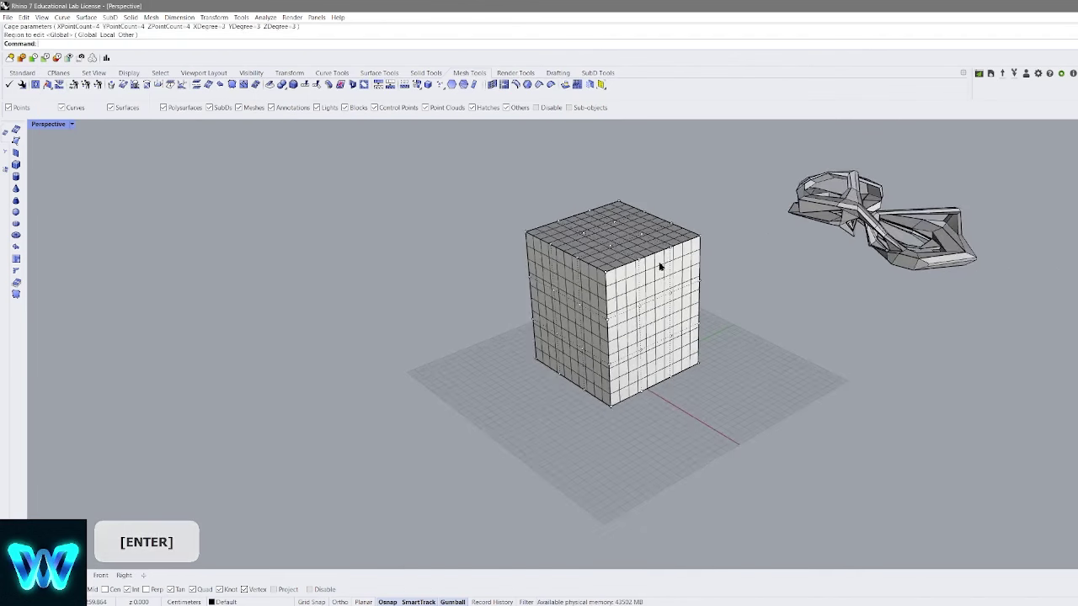
Select the cage points along one side of the mesh box and pull them outward along the Y axis
{"action": "scroll", "coordinate": [662, 267], "scroll_direction": "up", "scroll_amount": 4}
{"action": "right_click_drag", "start_coordinate": [662, 267], "coordinate": [539, 241]}
{"action": "left_click_drag", "start_coordinate": [734, 157], "coordinate": [589, 313]}
{"action": "right_click_drag", "start_coordinate": [754, 257], "coordinate": [681, 331]}
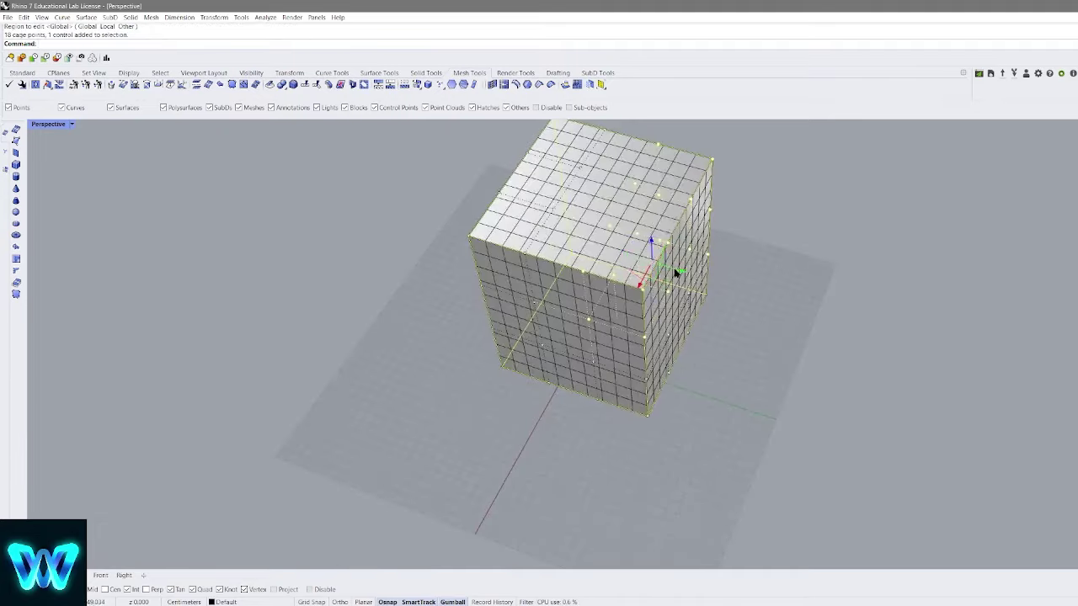
{"action": "left_click_drag", "start_coordinate": [677, 269], "coordinate": [773, 298]}
{"action": "right_click_drag", "start_coordinate": [717, 335], "coordinate": [739, 389]}
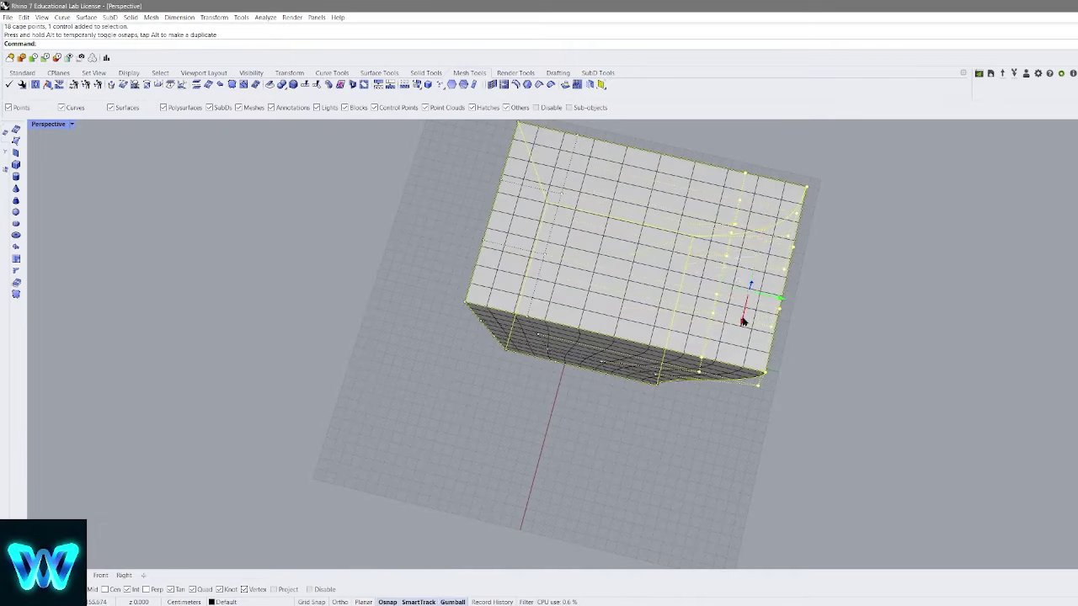
Raise the selected cage points vertically and shift them further to warp that side of the mesh box
{"action": "left_click_drag", "start_coordinate": [751, 285], "coordinate": [772, 191]}
{"action": "right_click_drag", "start_coordinate": [786, 231], "coordinate": [733, 358], "text": "shift"}
{"action": "right_click_drag", "start_coordinate": [732, 358], "coordinate": [778, 326]}
{"action": "right_click_drag", "start_coordinate": [770, 274], "coordinate": [662, 320]}
{"action": "left_click_drag", "start_coordinate": [631, 271], "coordinate": [679, 244]}
{"action": "left_click_drag", "start_coordinate": [676, 306], "coordinate": [710, 297]}
{"action": "left_click", "coordinate": [818, 247]}
{"action": "right_click_drag", "start_coordinate": [818, 247], "coordinate": [708, 220]}
{"action": "key", "text": "Escape"}
Delete the control cage from the deformed mesh box
{"action": "left_click", "coordinate": [701, 214]}
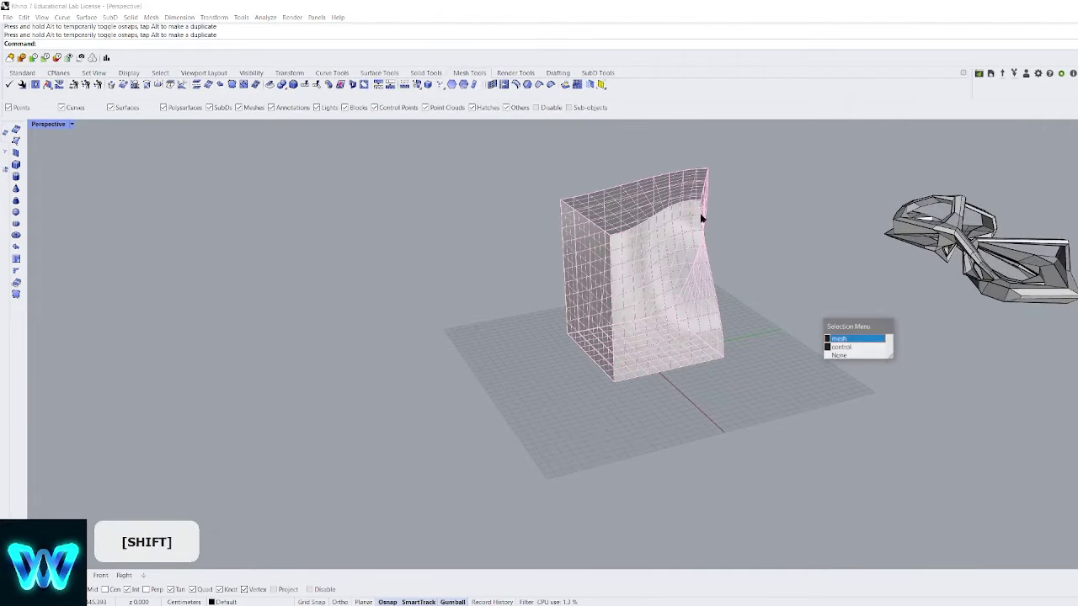
{"action": "left_click", "coordinate": [856, 348]}
{"action": "key", "text": "Delete"}
Convert all quad faces of the deformed mesh box into triangles with TriangulateMesh
{"action": "right_click_drag", "start_coordinate": [772, 273], "coordinate": [863, 257]}
{"action": "mouse_move", "coordinate": [703, 263]}
{"action": "right_mouse_down"}
{"action": "mouse_move", "coordinate": [768, 253]}
{"action": "mouse_move", "coordinate": [567, 283]}
{"action": "mouse_move", "coordinate": [514, 260]}
{"action": "right_mouse_up"}
{"action": "scroll", "coordinate": [590, 271], "scroll_direction": "up", "scroll_amount": 5}
{"action": "right_click_drag", "start_coordinate": [589, 271], "coordinate": [743, 225]}
{"action": "right_click_drag", "start_coordinate": [686, 271], "coordinate": [687, 315]}
{"action": "left_click", "coordinate": [687, 316]}
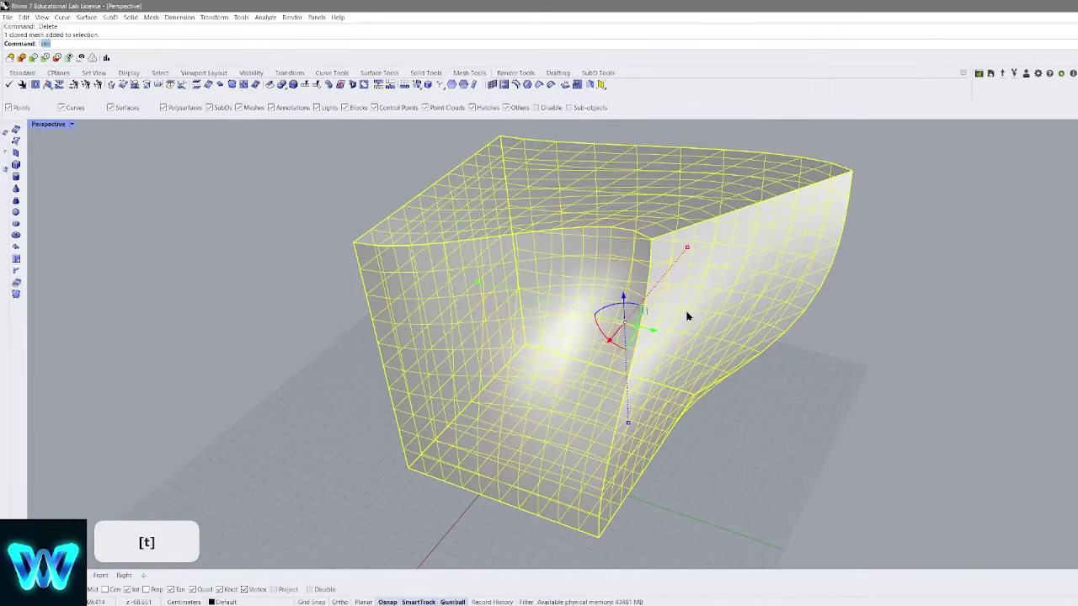
{"action": "type", "text": "Triang"}
{"action": "key", "text": "Return"}
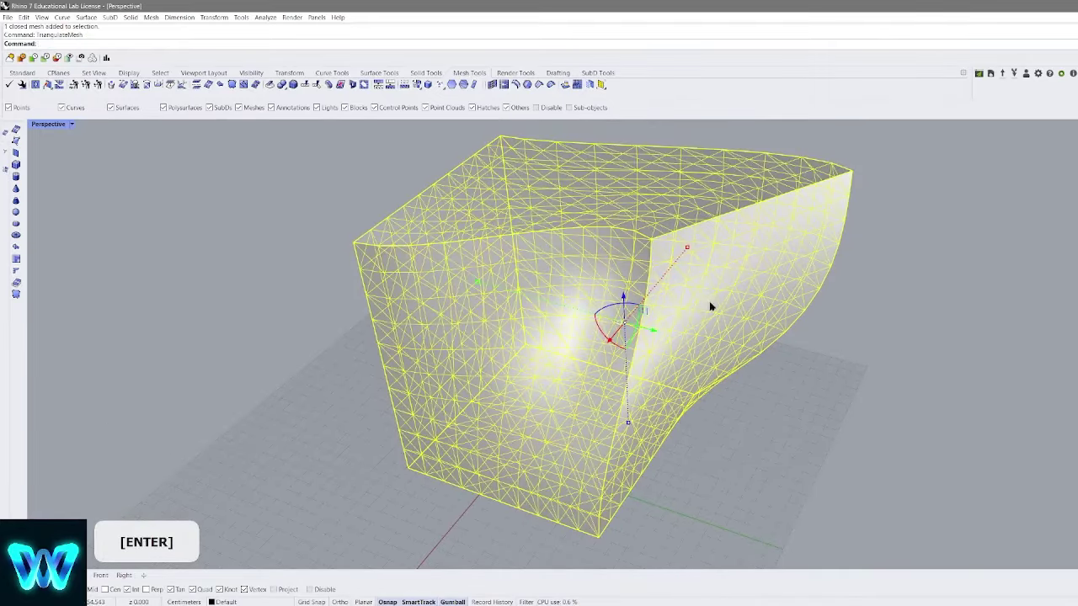
{"action": "key", "text": "Escape"}
Set up a Quad Remesh of the triangulated mesh with target quad count 100, adaptive size 0% and conversion to SubD enabled
{"action": "right_click_drag", "start_coordinate": [736, 335], "coordinate": [688, 250]}
{"action": "scroll", "coordinate": [688, 250], "scroll_direction": "up", "scroll_amount": 5}
{"action": "scroll", "coordinate": [670, 284], "scroll_direction": "down", "scroll_amount": 7}
{"action": "right_click_drag", "start_coordinate": [732, 308], "coordinate": [532, 292]}
{"action": "left_click", "coordinate": [674, 292]}
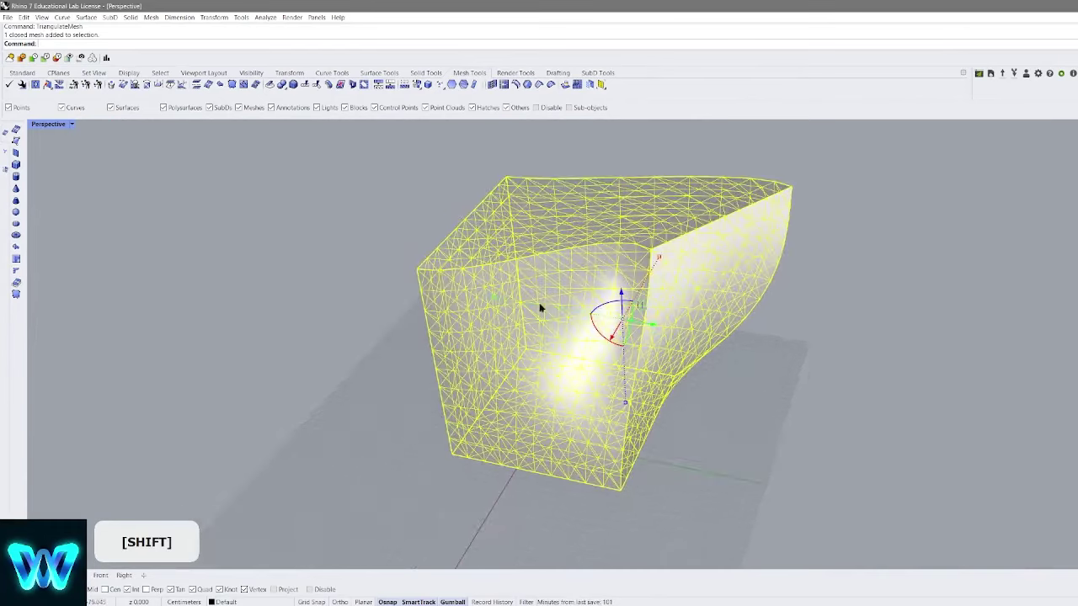
{"action": "left_click", "coordinate": [599, 73]}
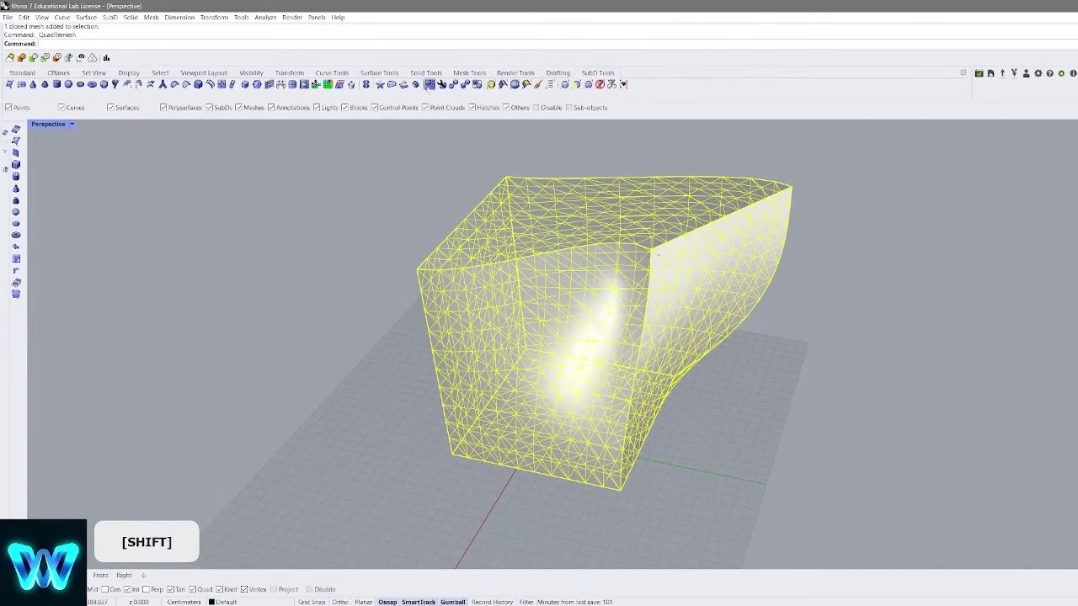
{"action": "right_click_drag", "start_coordinate": [787, 277], "coordinate": [695, 295]}
{"action": "left_click_drag", "start_coordinate": [1015, 197], "coordinate": [964, 201]}
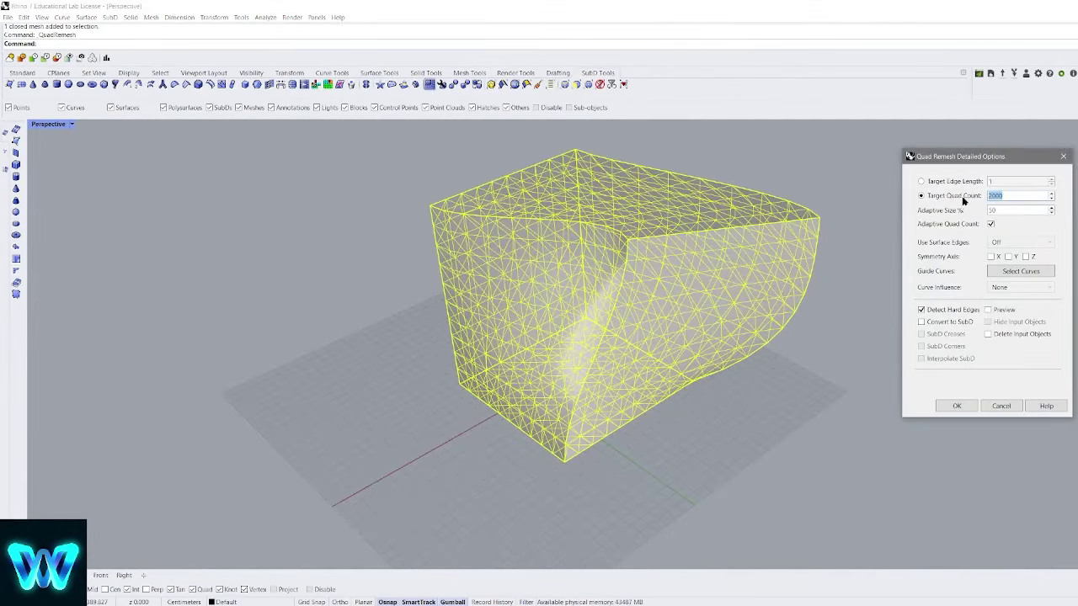
{"action": "type", "text": "100"}
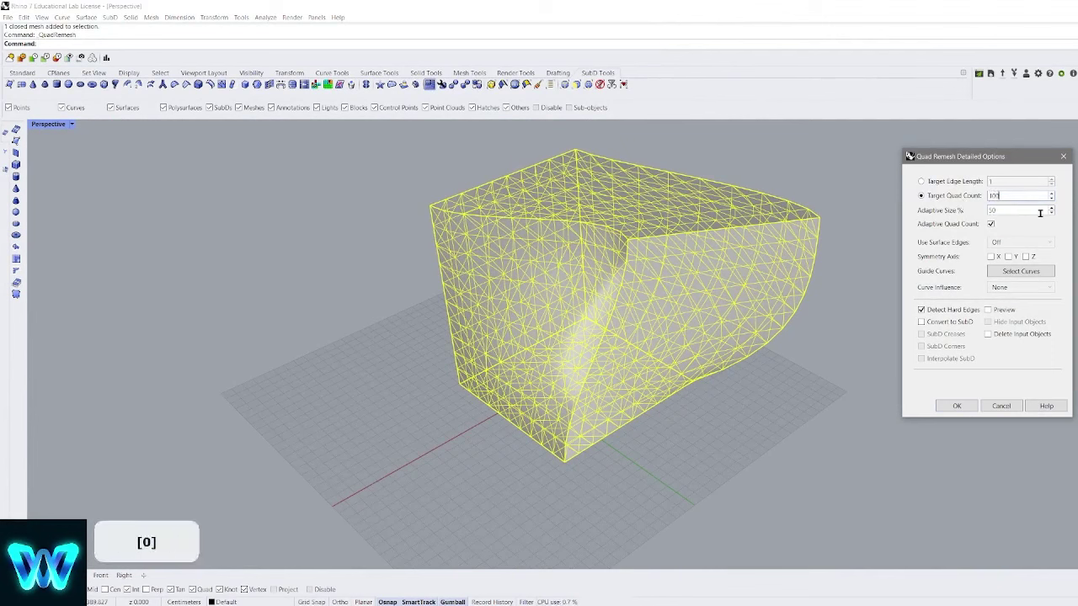
{"action": "left_click", "coordinate": [921, 321]}
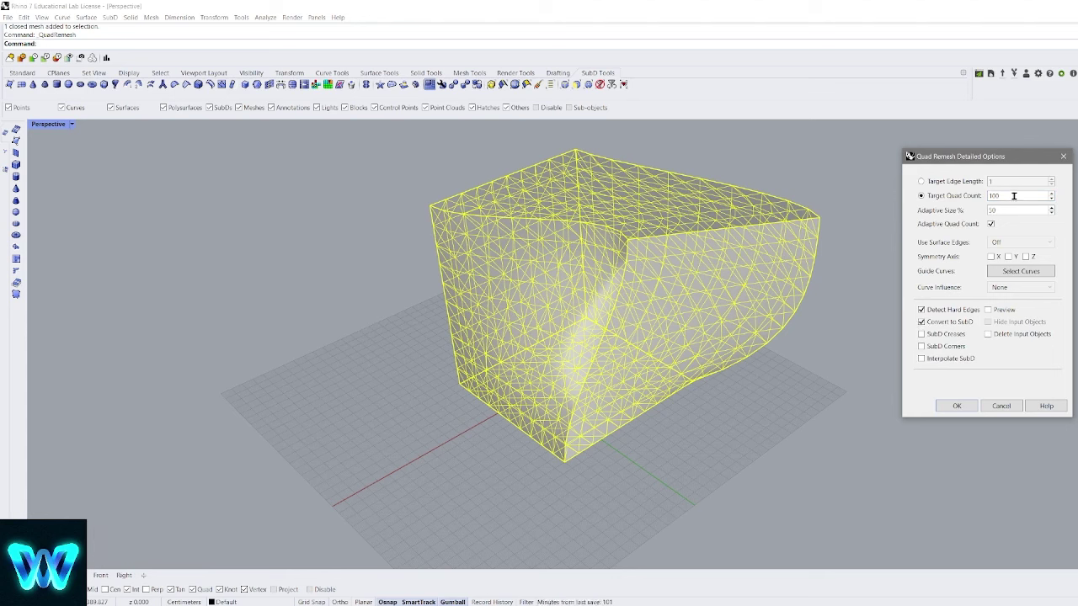
{"action": "type", "text": "0"}
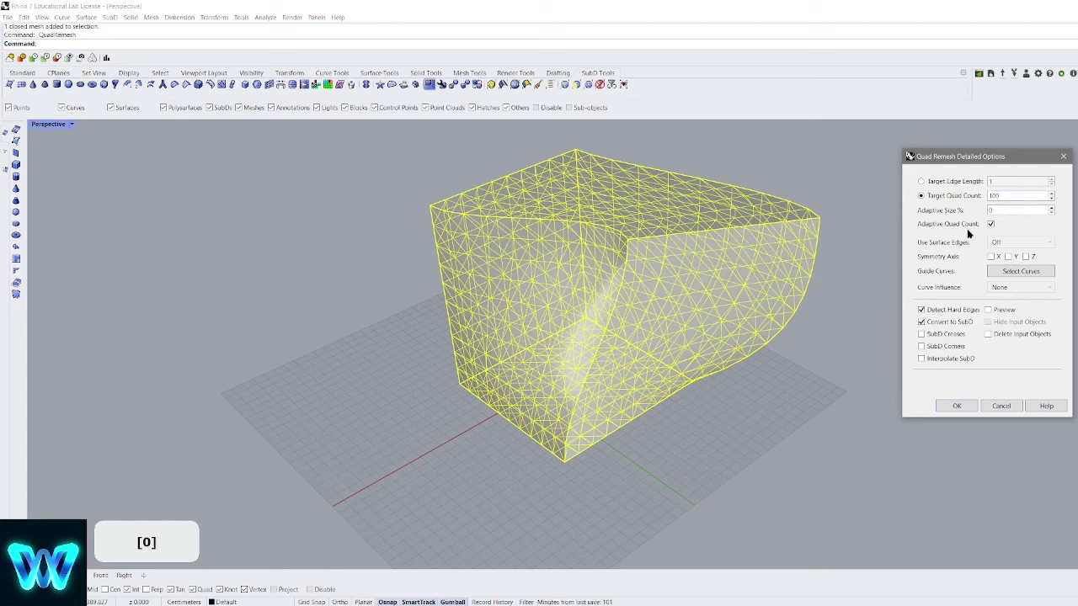
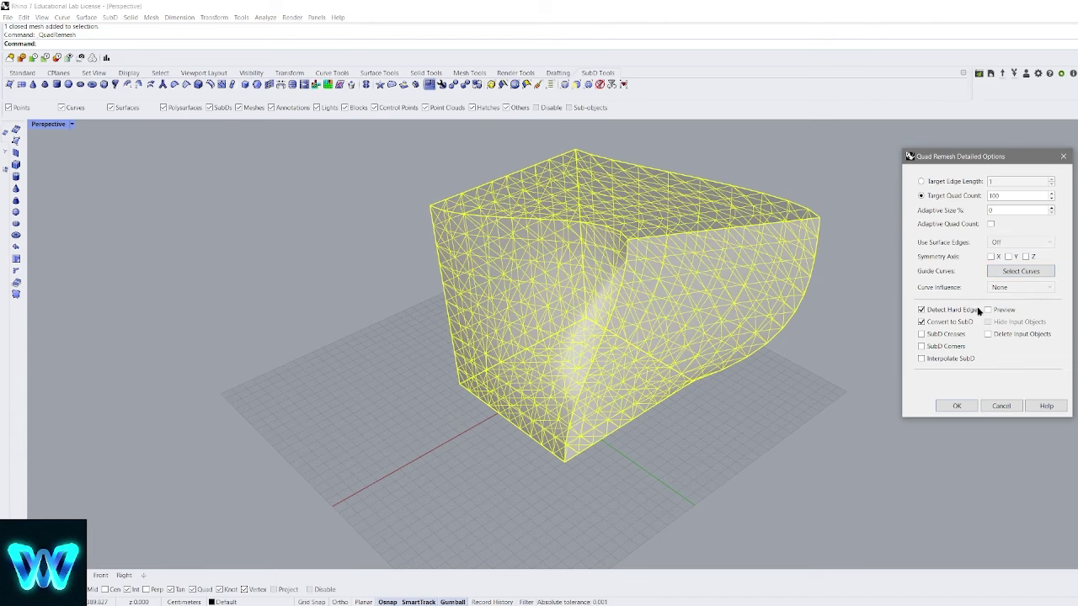
Preview the quad remesh on the deformed box and apply it
{"action": "left_click", "coordinate": [999, 310]}
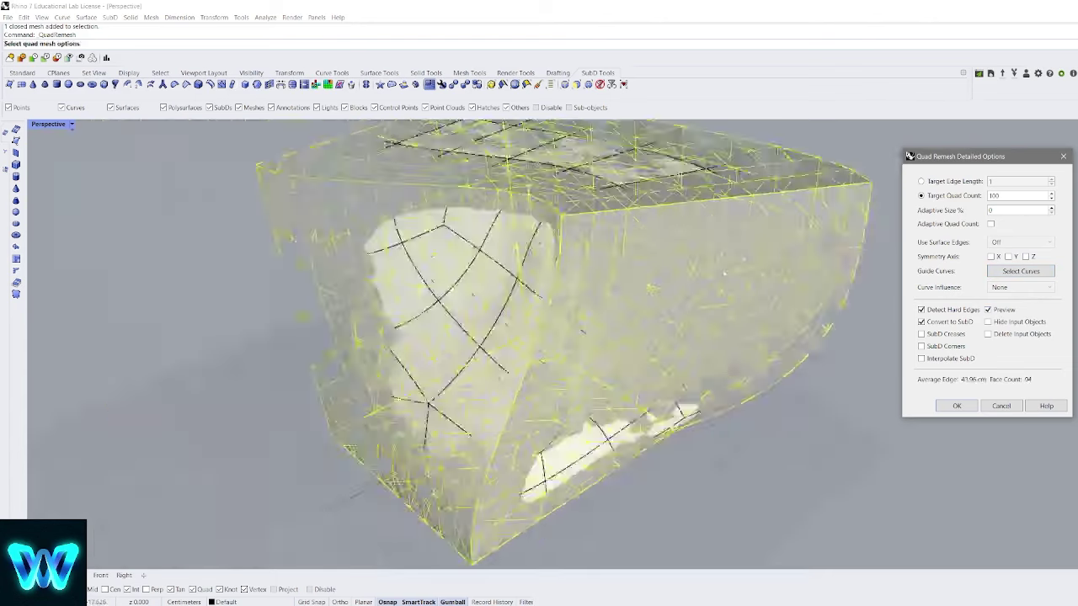
{"action": "scroll", "coordinate": [741, 282], "scroll_direction": "up", "scroll_amount": 6}
{"action": "right_click_drag", "start_coordinate": [725, 283], "coordinate": [817, 287]}
{"action": "scroll", "coordinate": [741, 283], "scroll_direction": "down", "scroll_amount": 6}
{"action": "right_click_drag", "start_coordinate": [817, 287], "coordinate": [866, 290], "text": "shift"}
{"action": "left_click", "coordinate": [948, 407]}
Move the remeshed SubD out of the original mesh so both stand side by side
{"action": "right_click_drag", "start_coordinate": [876, 358], "coordinate": [806, 354]}
{"action": "scroll", "coordinate": [795, 366], "scroll_direction": "down", "scroll_amount": 7}
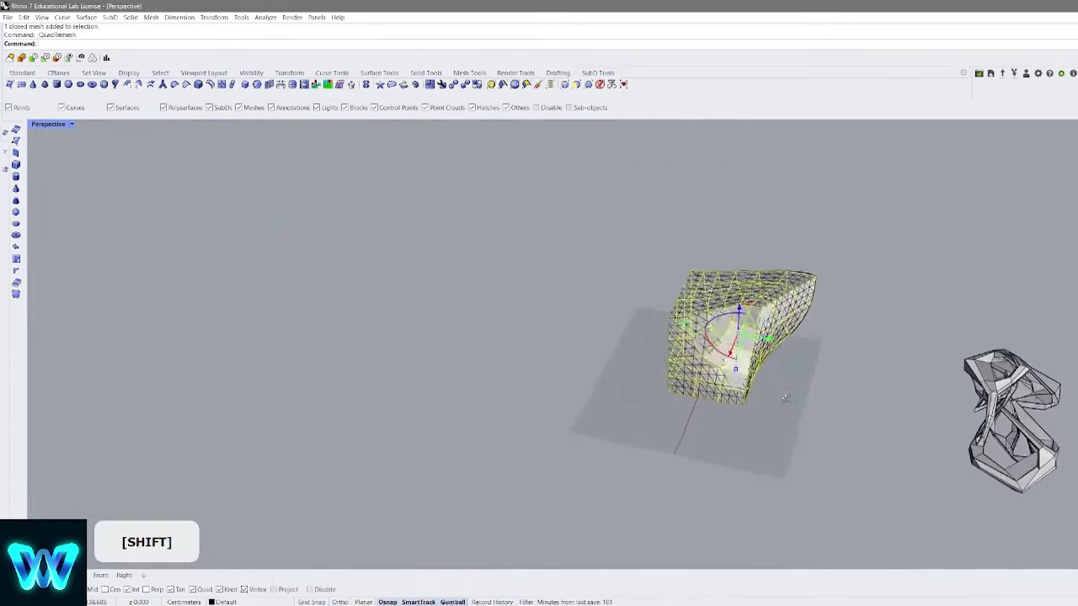
{"action": "right_click_drag", "start_coordinate": [785, 399], "coordinate": [830, 395]}
{"action": "left_click_drag", "start_coordinate": [747, 402], "coordinate": [589, 385], "text": "shift"}
{"action": "left_click", "coordinate": [591, 386]}
Switch the SubD display from flat to smooth and examine the remeshed shape
{"action": "key", "text": "Tab"}
{"action": "scroll", "coordinate": [596, 319], "scroll_direction": "up", "scroll_amount": 3}
{"action": "right_click_drag", "start_coordinate": [596, 319], "coordinate": [697, 313]}
{"action": "right_click_drag", "start_coordinate": [698, 314], "coordinate": [635, 253]}
{"action": "scroll", "coordinate": [900, 360], "scroll_direction": "up", "scroll_amount": 6}
{"action": "scroll", "coordinate": [839, 347], "scroll_direction": "down", "scroll_amount": 5}
{"action": "scroll", "coordinate": [684, 274], "scroll_direction": "up", "scroll_amount": 3}
Pull one face near the SubD's upper edge away from the body and undo the move
{"action": "left_click", "coordinate": [684, 275], "text": "ctrl+shift"}
{"action": "left_click_drag", "start_coordinate": [712, 258], "coordinate": [656, 195]}
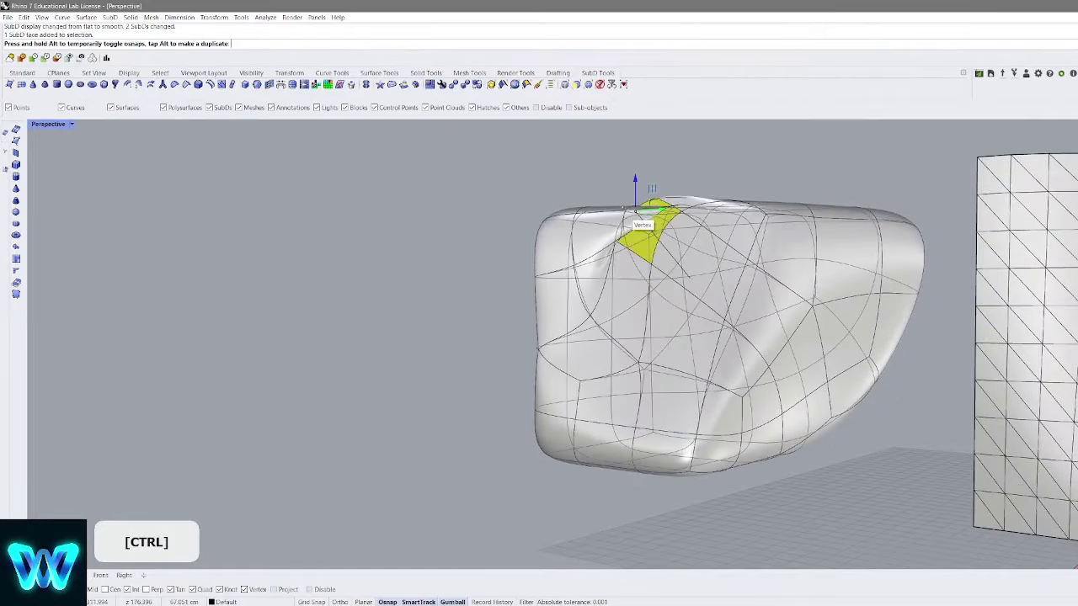
{"action": "right_click_drag", "start_coordinate": [656, 195], "coordinate": [627, 330]}
{"action": "key", "text": "ctrl+z"}
Delete the remeshed SubD and the triangulated mesh box
{"action": "left_click", "coordinate": [605, 340]}
{"action": "key", "text": "Delete"}
{"action": "right_click_drag", "start_coordinate": [731, 397], "coordinate": [707, 273], "text": "shift"}
{"action": "scroll", "coordinate": [708, 274], "scroll_direction": "down", "scroll_amount": 5}
{"action": "left_click", "coordinate": [767, 339]}
{"action": "key", "text": "Delete"}
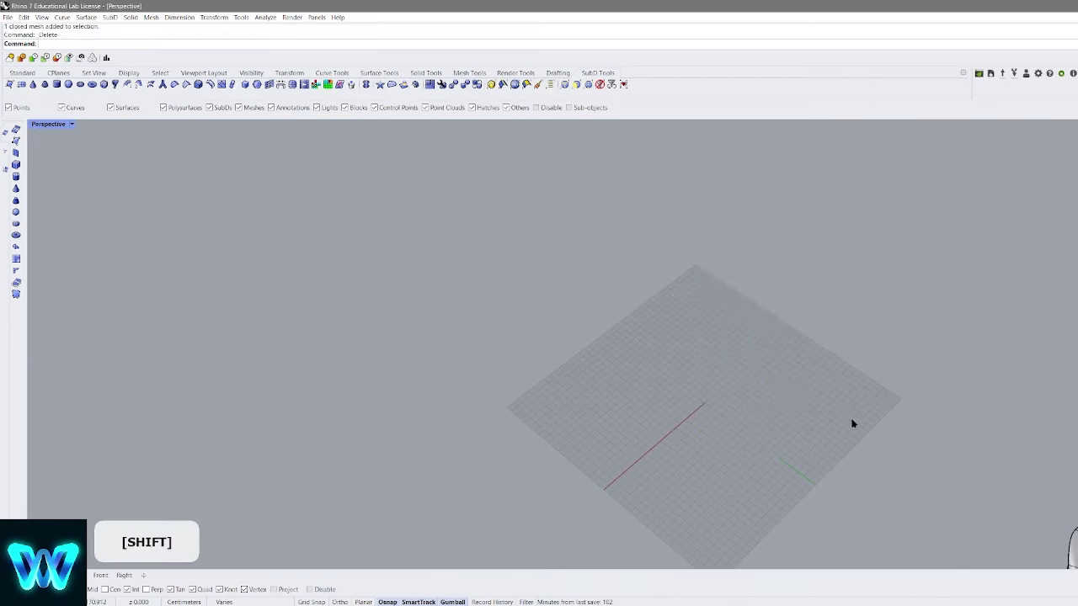
Check the branching SubD for flaws with Repair SubD and deselect it
{"action": "right_click_drag", "start_coordinate": [853, 424], "coordinate": [778, 321], "text": "shift"}
{"action": "right_click_drag", "start_coordinate": [778, 320], "coordinate": [715, 291]}
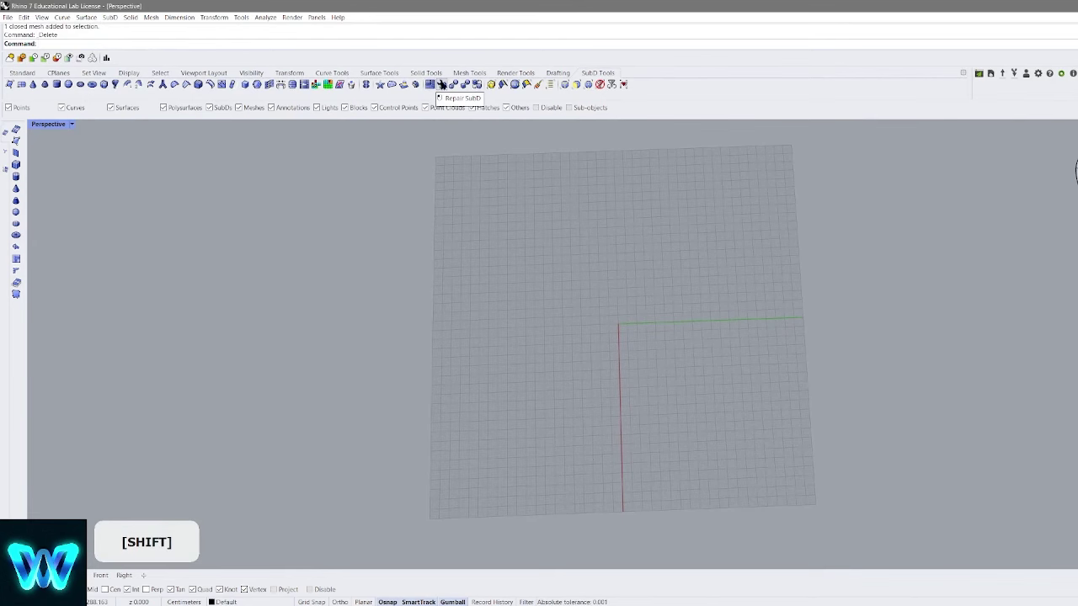
{"action": "scroll", "coordinate": [608, 244], "scroll_direction": "down", "scroll_amount": 5}
{"action": "right_click_drag", "start_coordinate": [589, 249], "coordinate": [314, 262], "text": "shift"}
{"action": "left_click", "coordinate": [695, 293]}
{"action": "scroll", "coordinate": [680, 279], "scroll_direction": "up", "scroll_amount": 4}
{"action": "right_click_drag", "start_coordinate": [684, 279], "coordinate": [715, 200]}
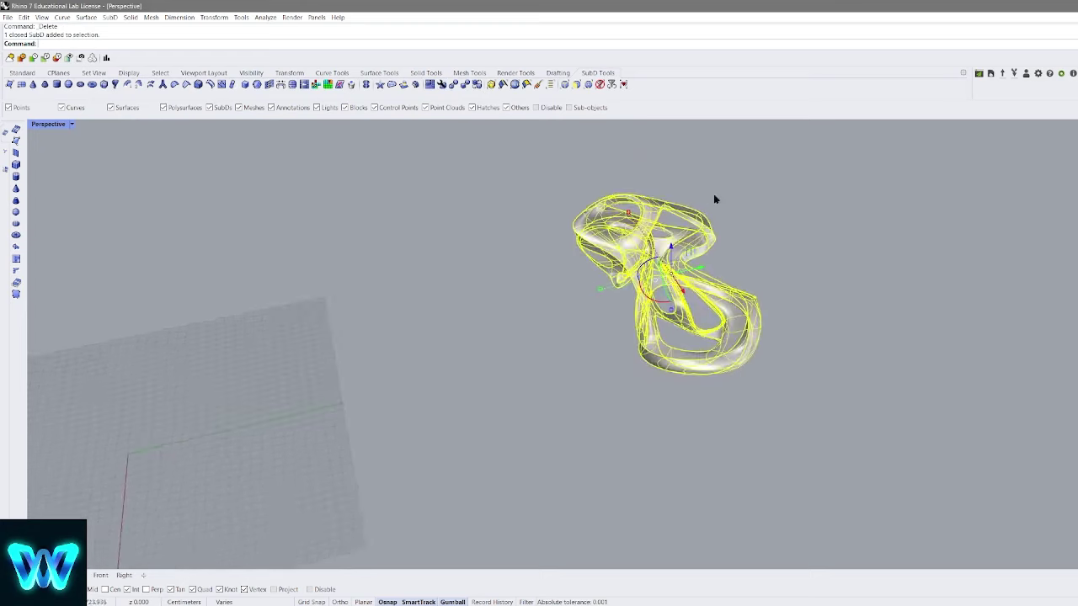
{"action": "scroll", "coordinate": [714, 202], "scroll_direction": "up", "scroll_amount": 3}
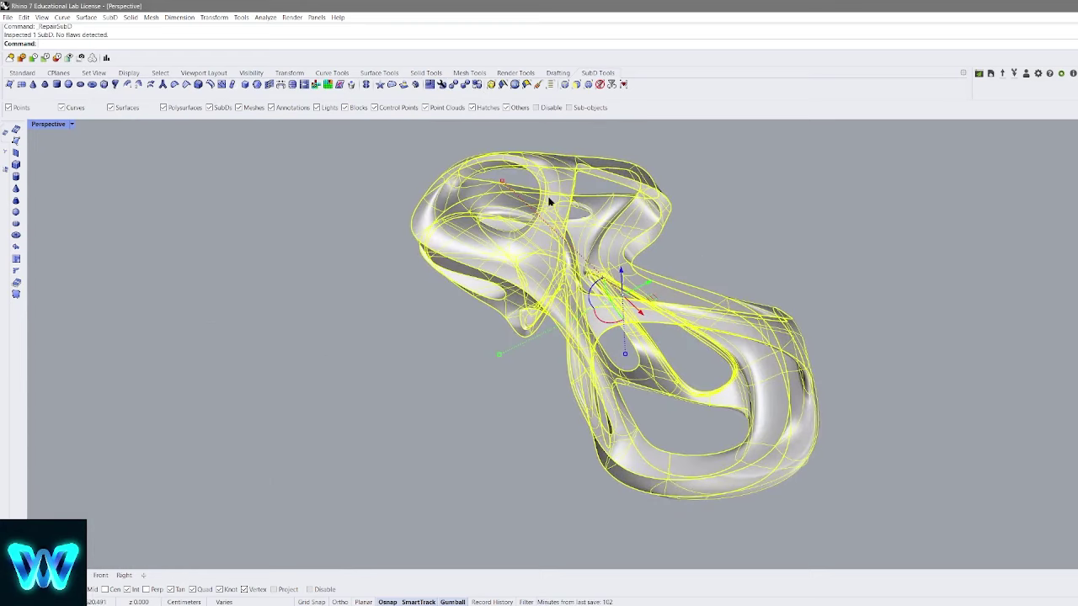
{"action": "scroll", "coordinate": [550, 202], "scroll_direction": "down", "scroll_amount": 3}
{"action": "right_click_drag", "start_coordinate": [665, 240], "coordinate": [734, 194]}
{"action": "left_click", "coordinate": [735, 195]}
{"action": "right_click_drag", "start_coordinate": [707, 253], "coordinate": [599, 232]}
{"action": "right_click_drag", "start_coordinate": [600, 232], "coordinate": [630, 381], "text": "shift"}
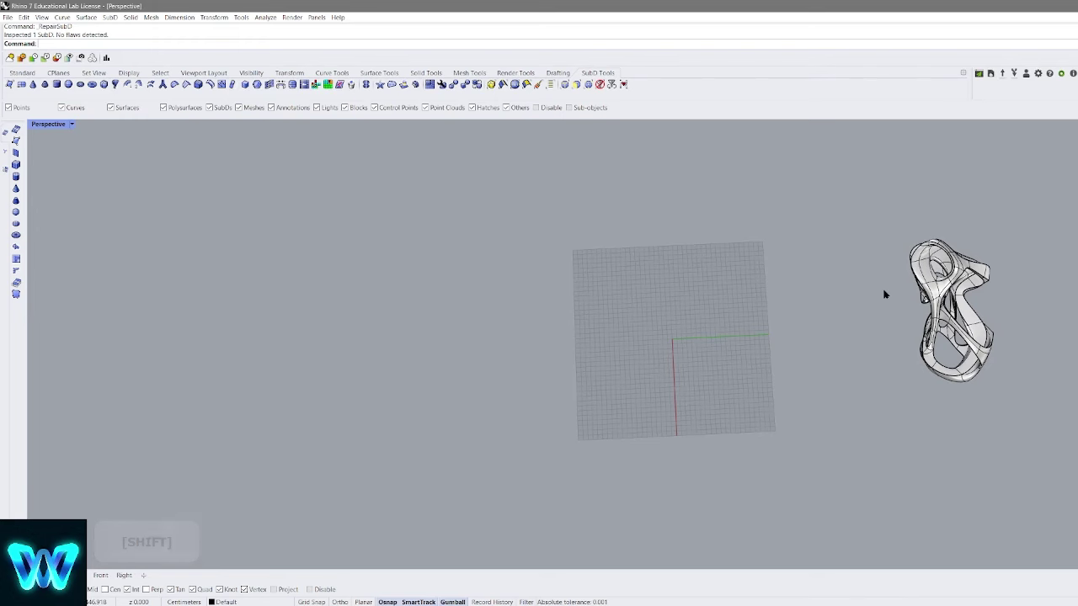
{"action": "right_click_drag", "start_coordinate": [1020, 287], "coordinate": [353, 152], "text": "shift"}
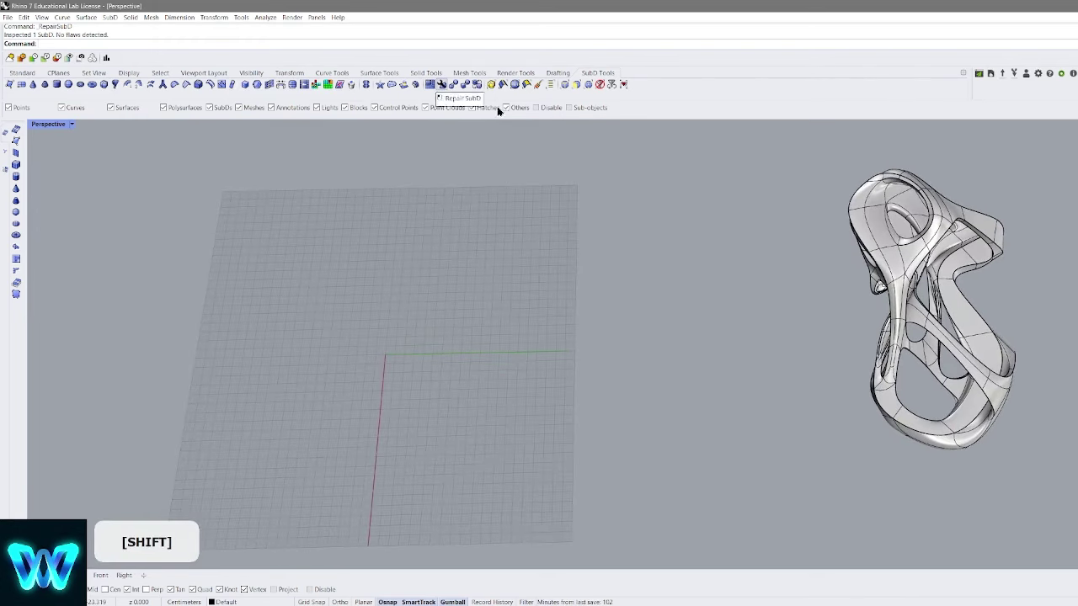
{"action": "right_click_drag", "start_coordinate": [922, 276], "coordinate": [589, 218]}
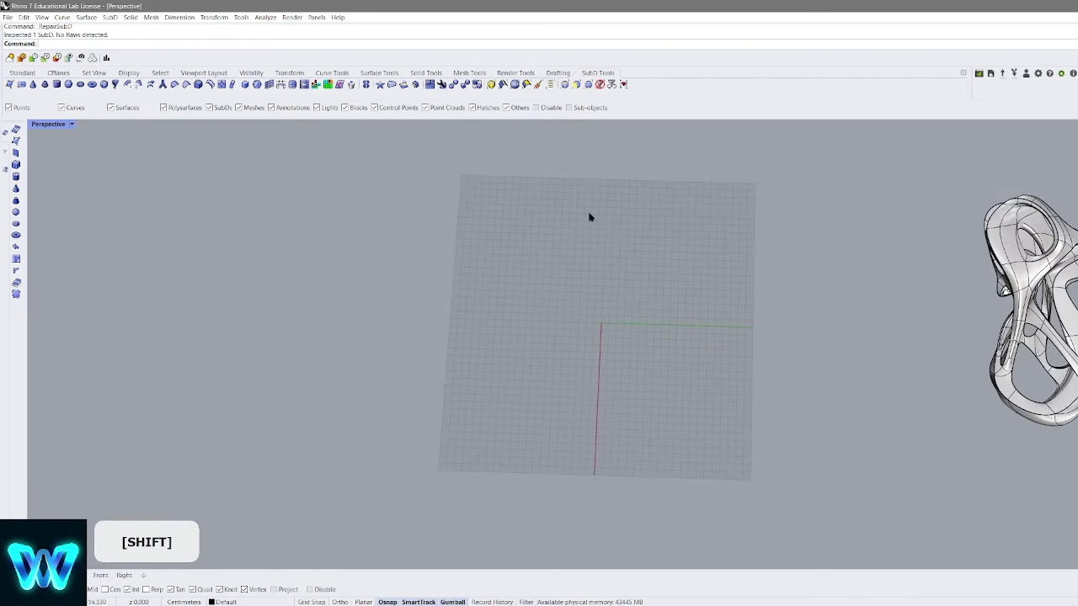
{"action": "right_click_drag", "start_coordinate": [941, 257], "coordinate": [674, 126]}
{"action": "scroll", "coordinate": [830, 284], "scroll_direction": "up", "scroll_amount": 4}
{"action": "right_click_drag", "start_coordinate": [775, 210], "coordinate": [455, 92]}
{"action": "scroll", "coordinate": [742, 282], "scroll_direction": "up", "scroll_amount": 2}
{"action": "scroll", "coordinate": [817, 339], "scroll_direction": "down", "scroll_amount": 5}
{"action": "scroll", "coordinate": [800, 384], "scroll_direction": "down", "scroll_amount": 5}
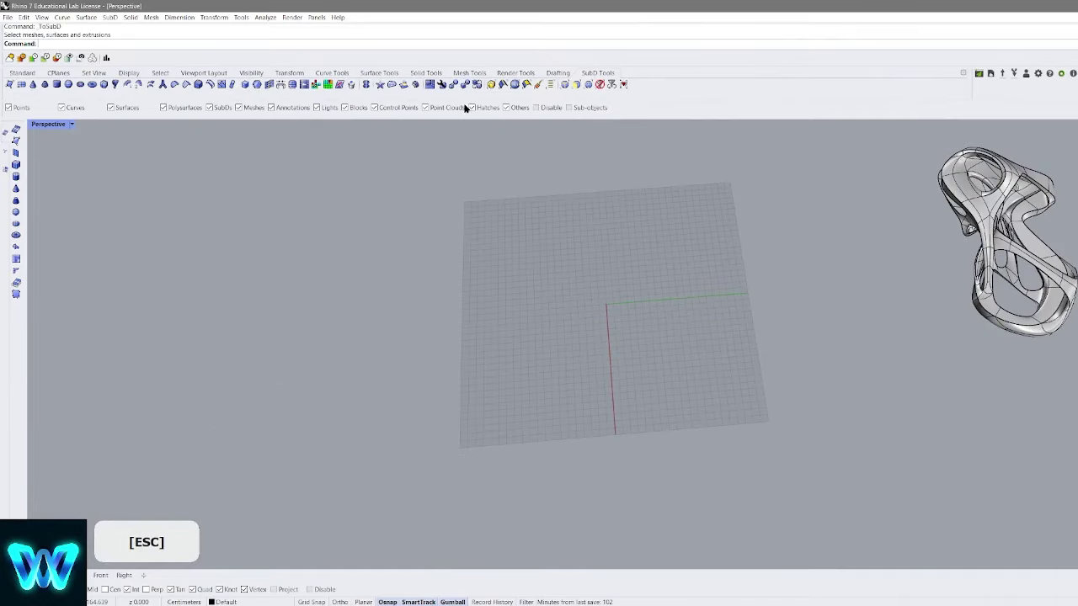
Copy the branching SubD along the Y axis onto the construction grid
{"action": "right_click_drag", "start_coordinate": [880, 277], "coordinate": [634, 315], "text": "shift"}
{"action": "left_click", "coordinate": [706, 311]}
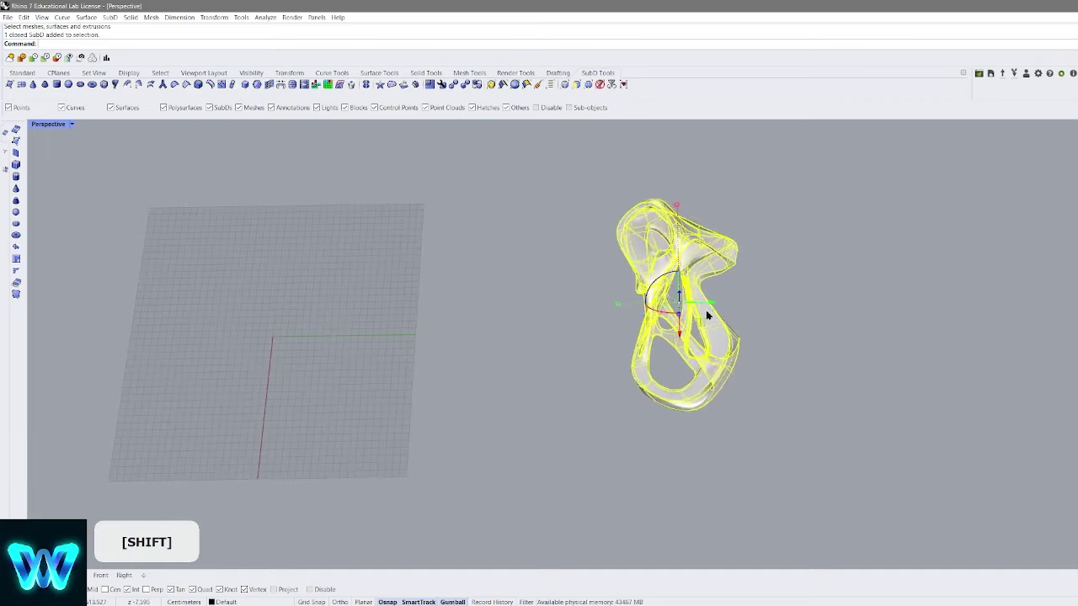
{"action": "right_click_drag", "start_coordinate": [705, 311], "coordinate": [851, 313], "text": "shift"}
{"action": "left_click_drag", "start_coordinate": [859, 307], "coordinate": [486, 307], "text": "alt"}
{"action": "right_click_drag", "start_coordinate": [491, 307], "coordinate": [741, 231], "text": "shift"}
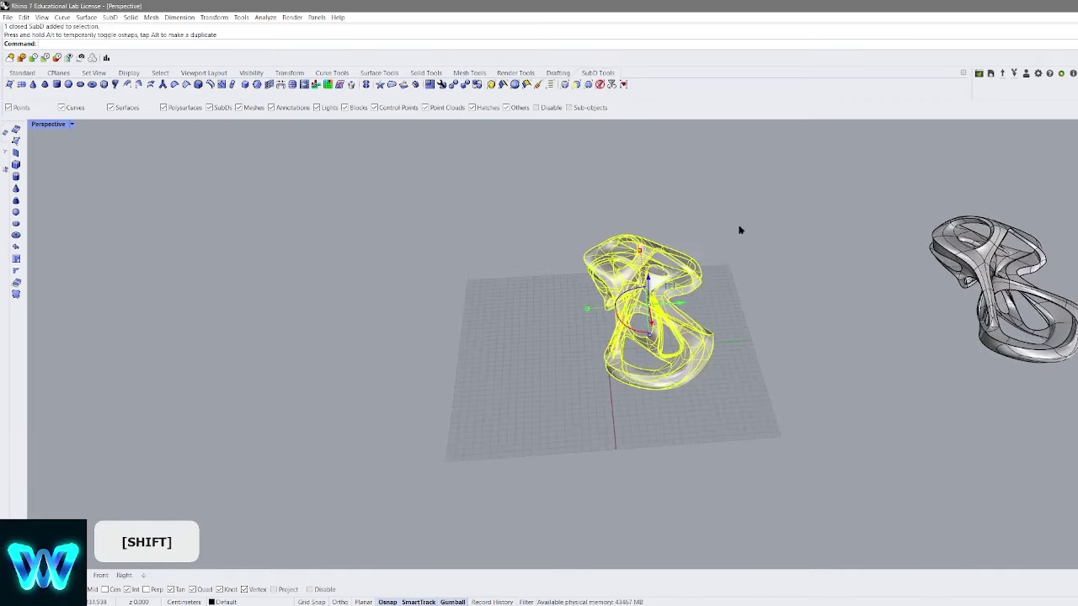
Color the copied SubD's faces by face pack
{"action": "left_click", "coordinate": [740, 271]}
{"action": "left_click", "coordinate": [684, 315]}
{"action": "left_click", "coordinate": [327, 85]}
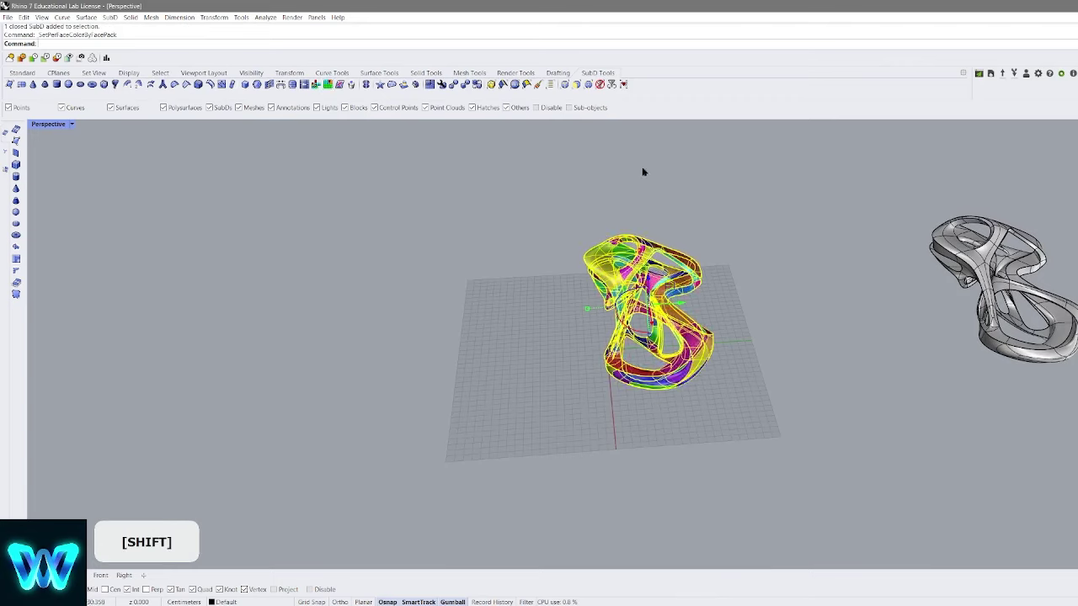
{"action": "scroll", "coordinate": [712, 311], "scroll_direction": "up", "scroll_amount": 5}
{"action": "right_click_drag", "start_coordinate": [740, 287], "coordinate": [624, 298], "text": "shift"}
{"action": "scroll", "coordinate": [599, 295], "scroll_direction": "down", "scroll_amount": 2}
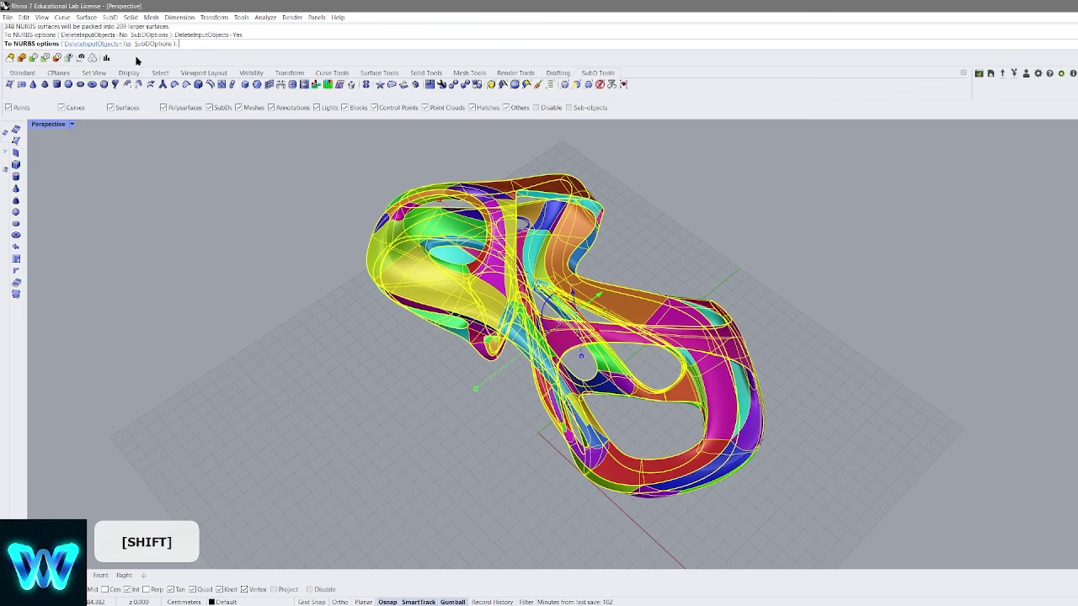
Convert the colored SubD to NURBS with DeleteInputObjects set to Yes and move the resulting polysurface aside
{"action": "right_click", "coordinate": [709, 251]}
{"action": "left_click", "coordinate": [641, 272]}
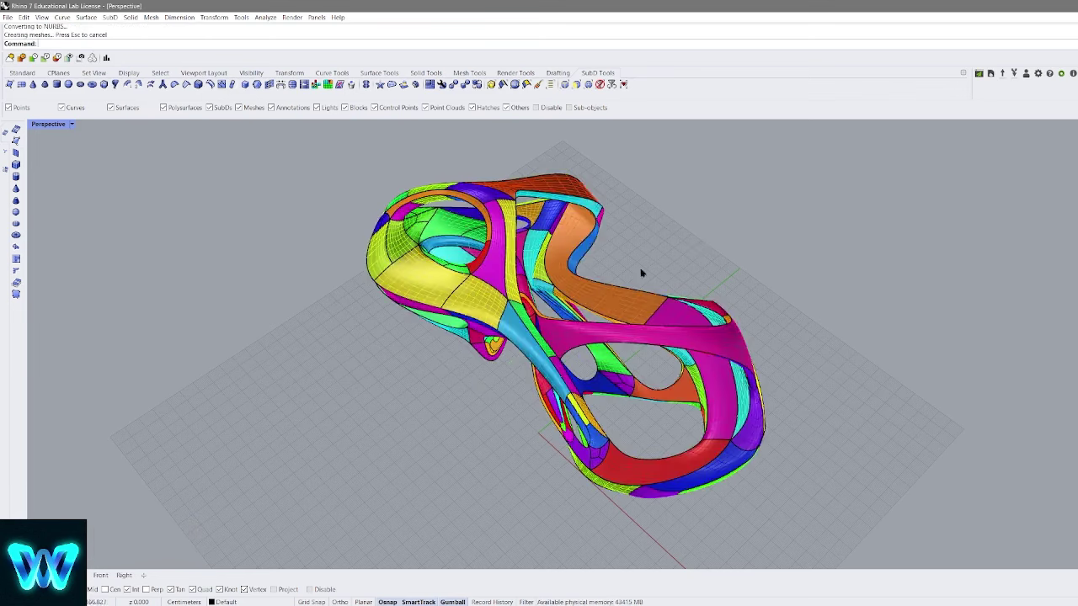
{"action": "left_click", "coordinate": [638, 293]}
{"action": "right_click_drag", "start_coordinate": [636, 294], "coordinate": [539, 324]}
{"action": "left_click_drag", "start_coordinate": [607, 311], "coordinate": [252, 341]}
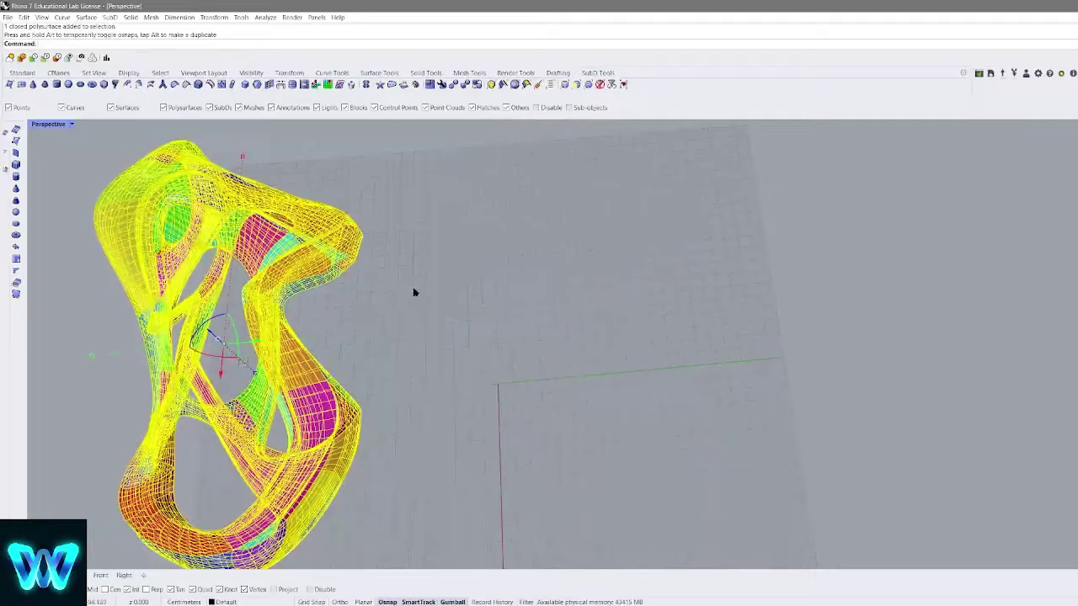
{"action": "right_click_drag", "start_coordinate": [415, 293], "coordinate": [700, 258], "text": "shift"}
{"action": "left_click", "coordinate": [700, 257]}
Examine the converted polysurface patch by patch by selecting its individual surfaces around the looping branches
{"action": "scroll", "coordinate": [481, 244], "scroll_direction": "up", "scroll_amount": 4}
{"action": "right_click_drag", "start_coordinate": [450, 290], "coordinate": [539, 269]}
{"action": "left_click", "coordinate": [501, 308], "text": "ctrl+shift"}
{"action": "right_click_drag", "start_coordinate": [501, 308], "coordinate": [573, 270]}
{"action": "scroll", "coordinate": [514, 307], "scroll_direction": "up", "scroll_amount": 3}
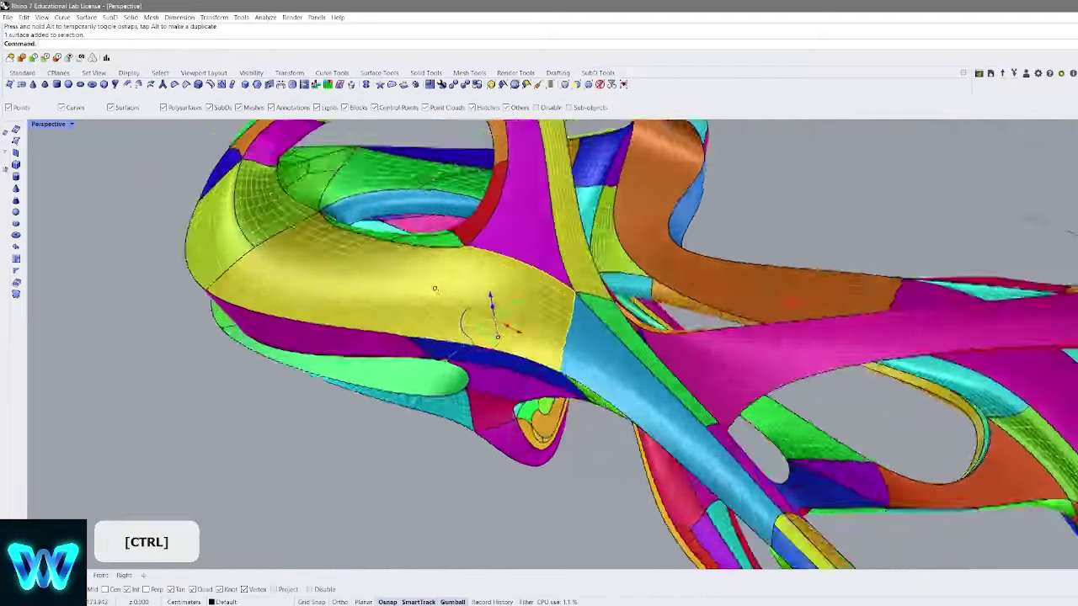
{"action": "right_click_drag", "start_coordinate": [435, 289], "coordinate": [721, 242]}
{"action": "left_click", "coordinate": [363, 312], "text": "ctrl+shift"}
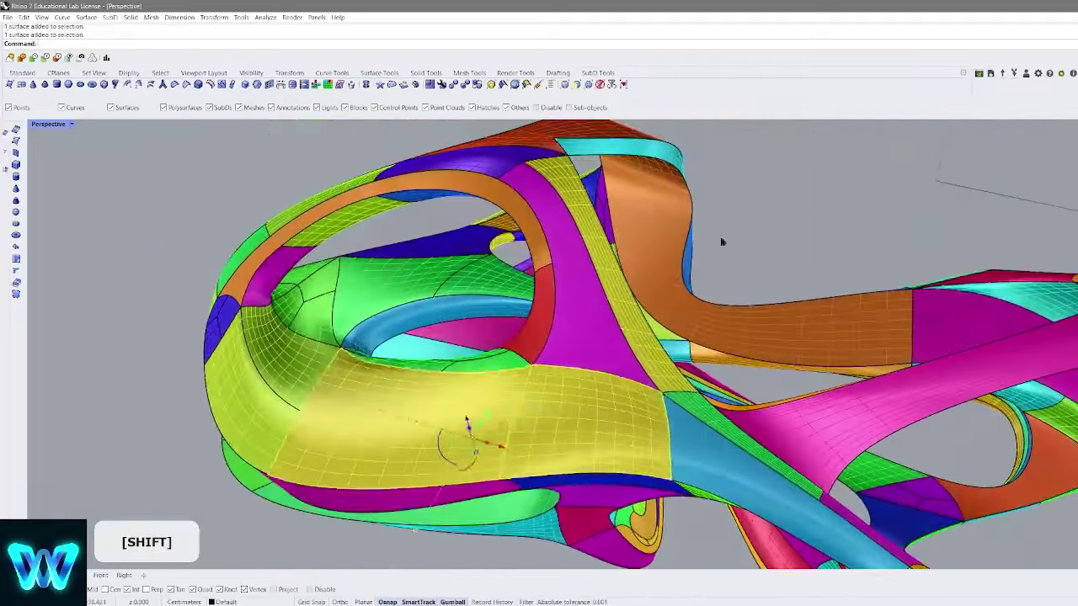
{"action": "left_click", "coordinate": [572, 325], "text": "ctrl+shift"}
{"action": "right_click_drag", "start_coordinate": [573, 324], "coordinate": [847, 304]}
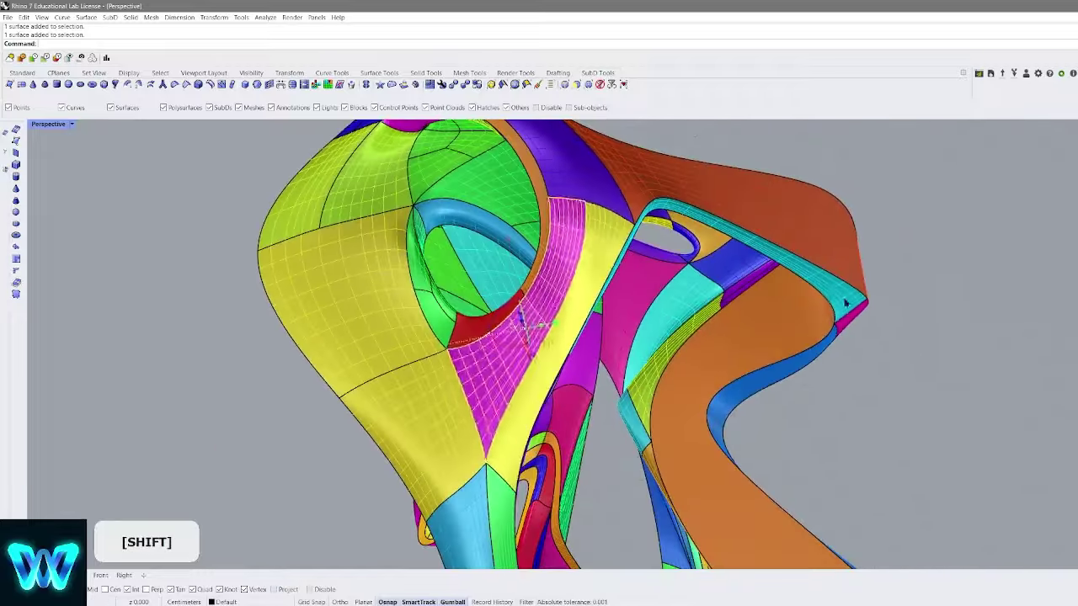
{"action": "right_click_drag", "start_coordinate": [667, 250], "coordinate": [881, 344]}
{"action": "left_click", "coordinate": [615, 314], "text": "ctrl+shift"}
{"action": "right_click_drag", "start_coordinate": [615, 317], "coordinate": [438, 405]}
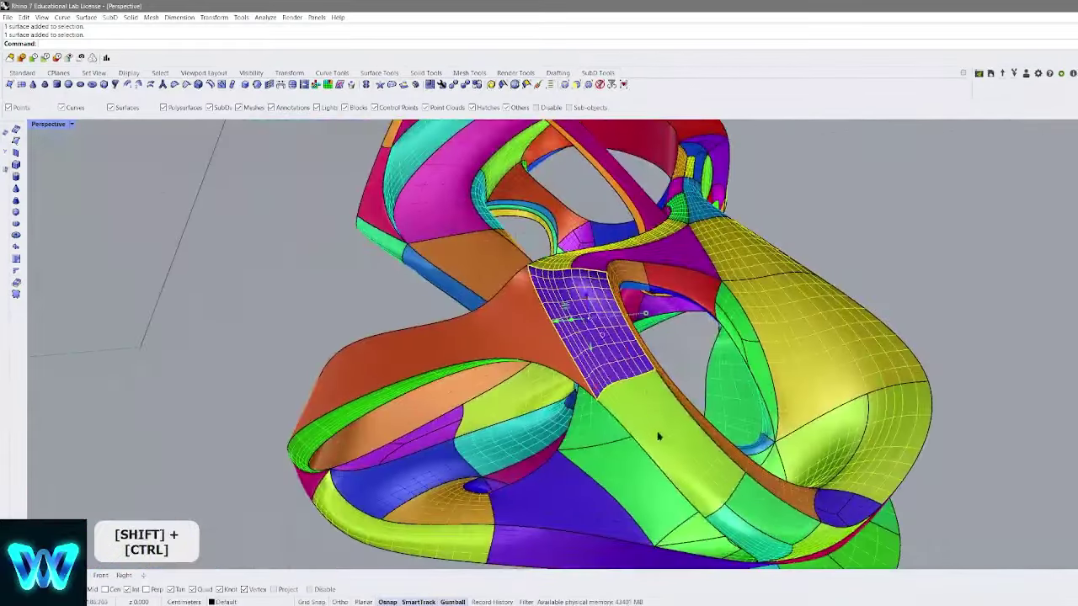
{"action": "left_click", "coordinate": [659, 435], "text": "ctrl+shift"}
{"action": "scroll", "coordinate": [660, 435], "scroll_direction": "down", "scroll_amount": 4}
{"action": "right_click_drag", "start_coordinate": [648, 413], "coordinate": [496, 242]}
{"action": "scroll", "coordinate": [654, 325], "scroll_direction": "up", "scroll_amount": 4}
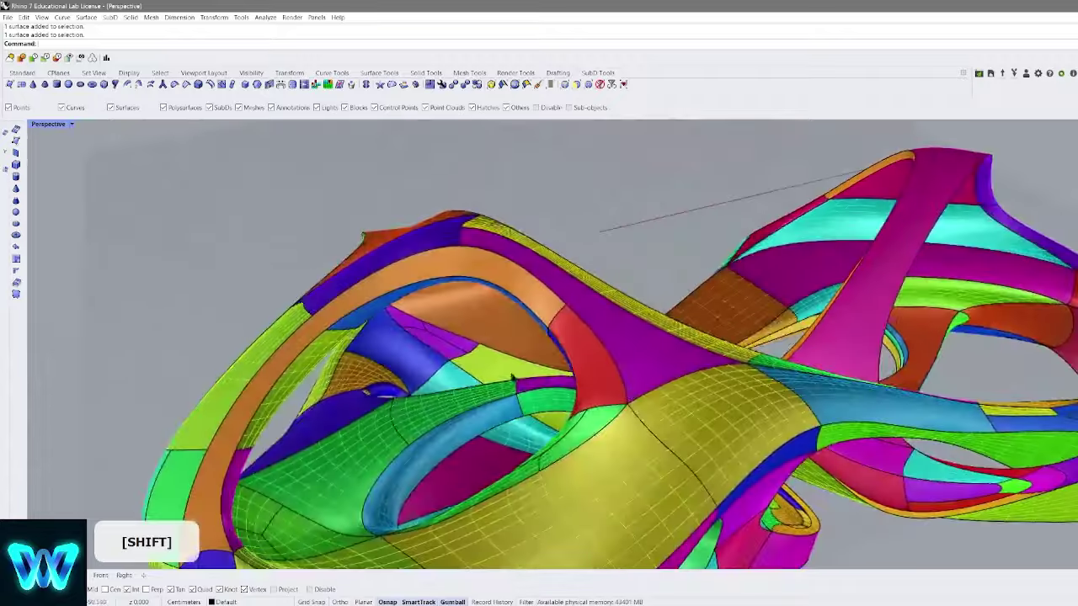
Try to move a single surface of the polysurface upward along the Z axis
{"action": "right_click_drag", "start_coordinate": [513, 378], "coordinate": [432, 285]}
{"action": "left_click", "coordinate": [566, 338], "text": "ctrl+shift"}
{"action": "right_click_drag", "start_coordinate": [566, 337], "coordinate": [612, 269]}
{"action": "left_click_drag", "start_coordinate": [543, 219], "coordinate": [543, 217]}
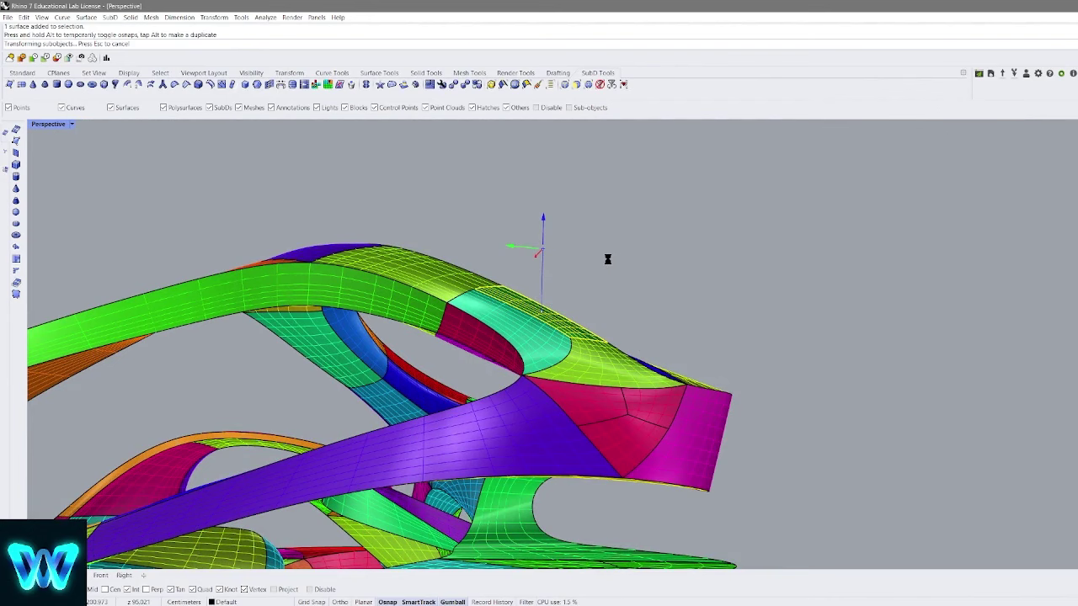
{"action": "key", "text": "Escape"}
Delete the colored polysurface from the construction grid
{"action": "scroll", "coordinate": [606, 264], "scroll_direction": "down", "scroll_amount": 8}
{"action": "right_click_drag", "start_coordinate": [606, 263], "coordinate": [276, 447]}
{"action": "scroll", "coordinate": [587, 378], "scroll_direction": "down", "scroll_amount": 6}
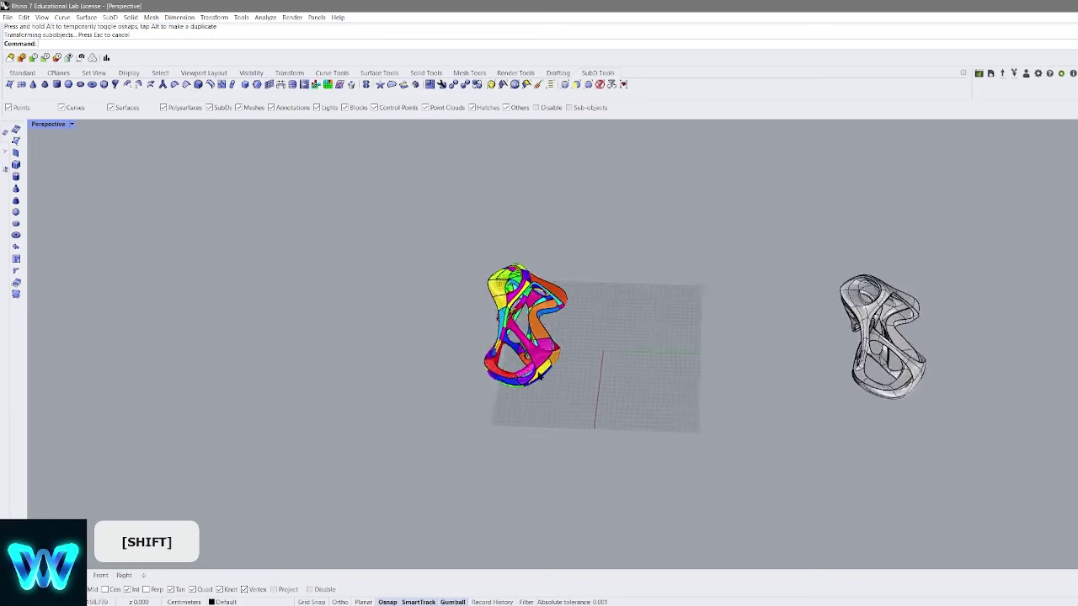
{"action": "right_click_drag", "start_coordinate": [539, 328], "coordinate": [550, 368]}
{"action": "left_click", "coordinate": [539, 303]}
{"action": "right_click_drag", "start_coordinate": [540, 303], "coordinate": [484, 181]}
{"action": "key", "text": "Delete"}
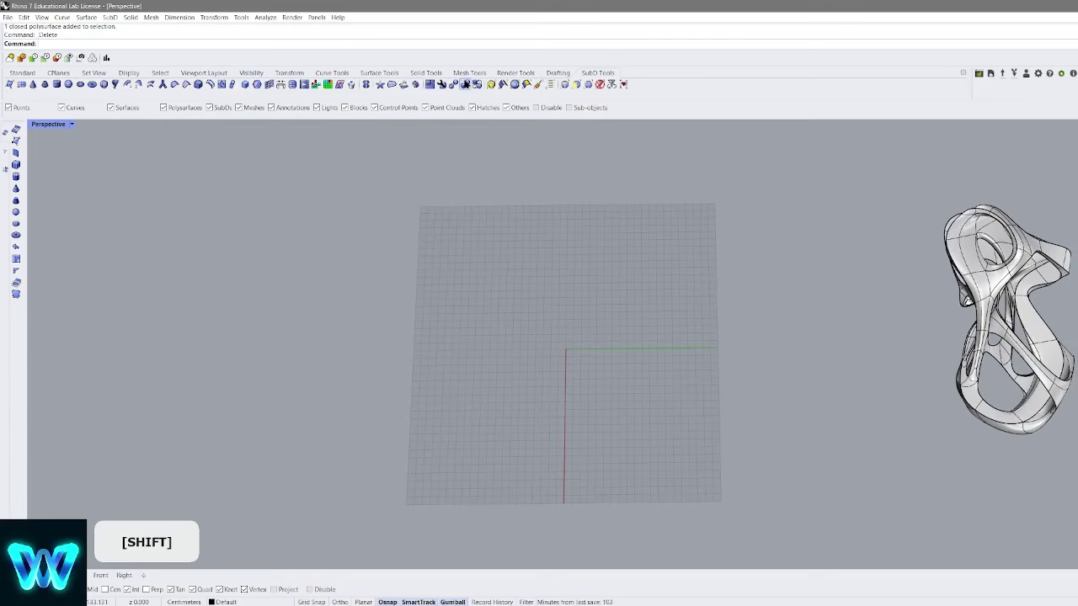
Draw a tall rectangular box on the construction grid and select it
{"action": "right_click_drag", "start_coordinate": [582, 284], "coordinate": [541, 284], "text": "shift"}
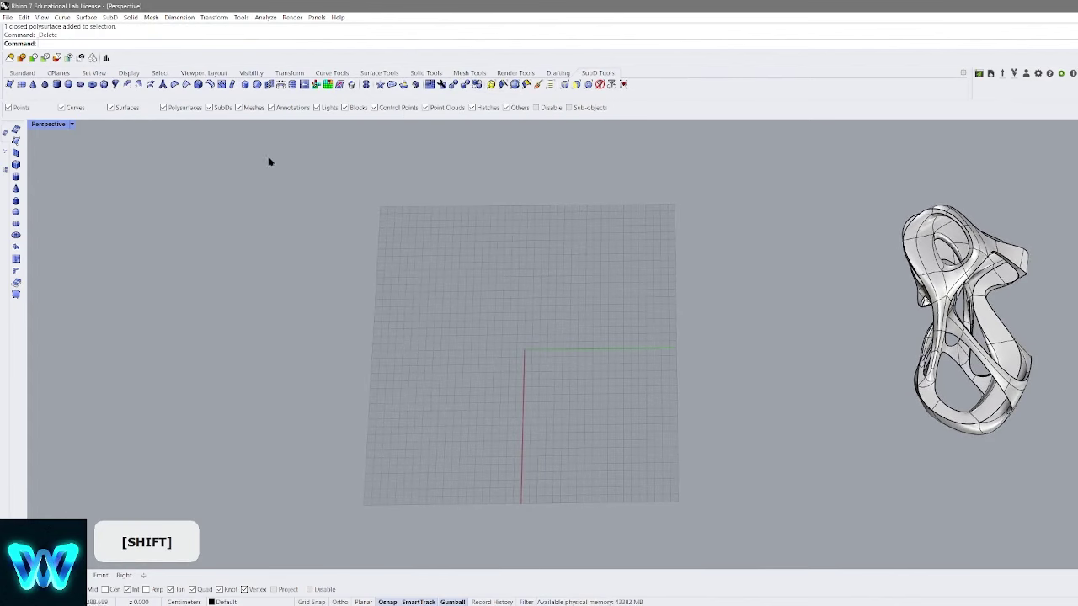
{"action": "left_click", "coordinate": [29, 74]}
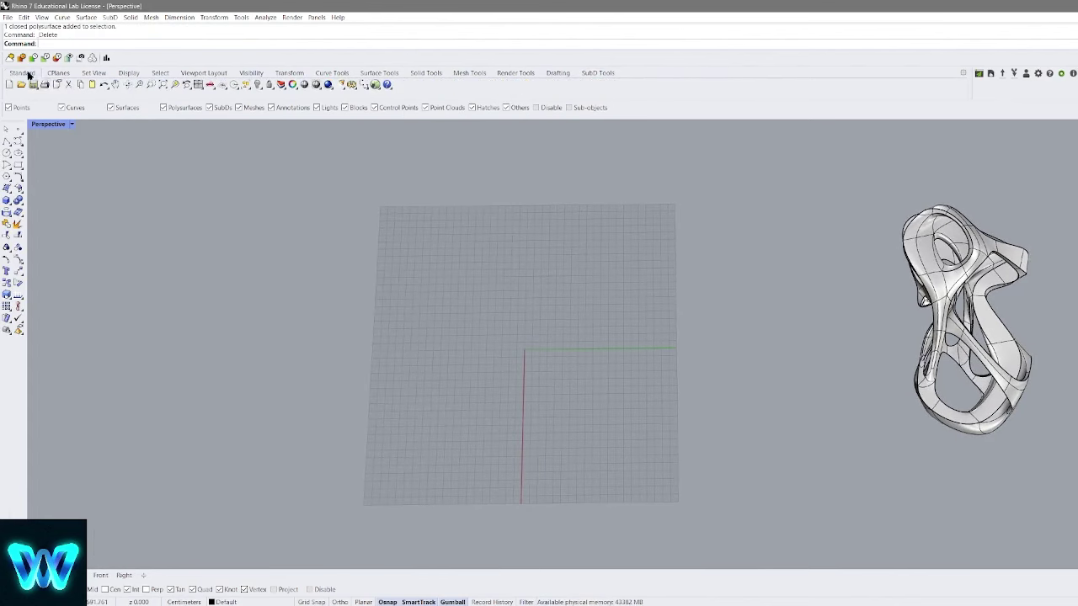
{"action": "left_click", "coordinate": [532, 267]}
{"action": "right_click_drag", "start_coordinate": [566, 295], "coordinate": [602, 222]}
{"action": "left_click", "coordinate": [546, 288]}
{"action": "left_click", "coordinate": [597, 73]}
Convert the box to SubD with MeshCreases, MeshCorners and DeleteInput set to Yes
{"action": "scroll", "coordinate": [547, 311], "scroll_direction": "up", "scroll_amount": 5}
{"action": "right_click_drag", "start_coordinate": [547, 311], "coordinate": [615, 280]}
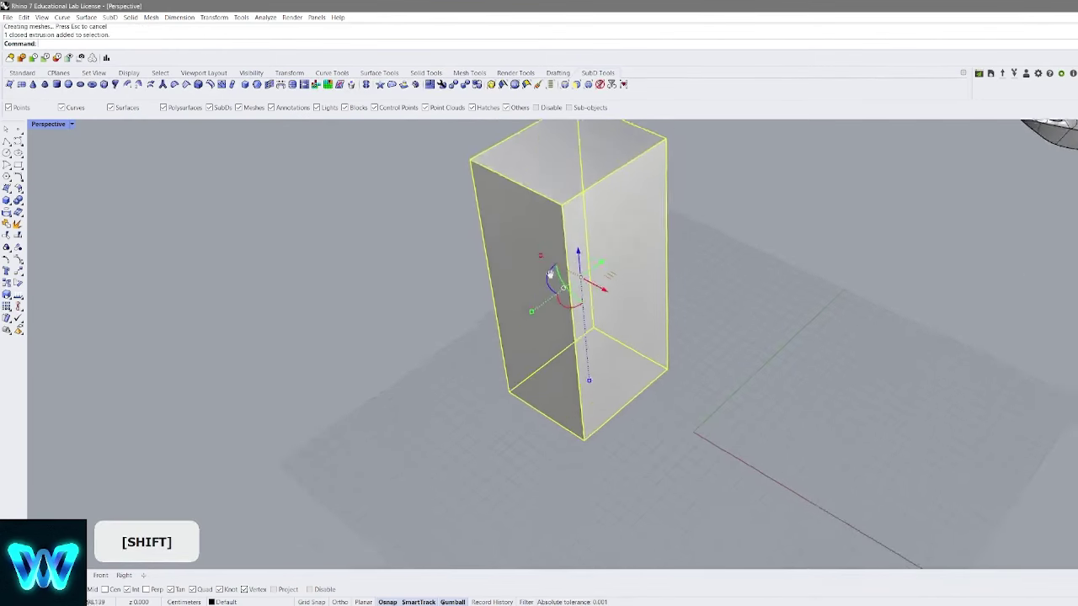
{"action": "right_click_drag", "start_coordinate": [551, 273], "coordinate": [533, 305], "text": "shift"}
{"action": "left_click", "coordinate": [461, 86]}
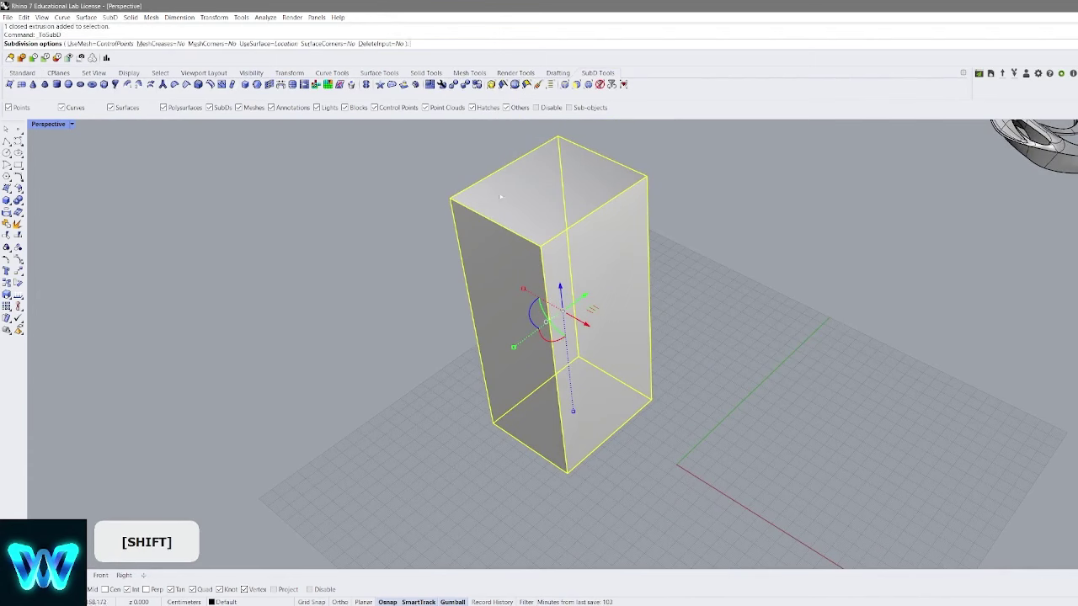
{"action": "right_click_drag", "start_coordinate": [471, 232], "coordinate": [450, 265], "text": "shift"}
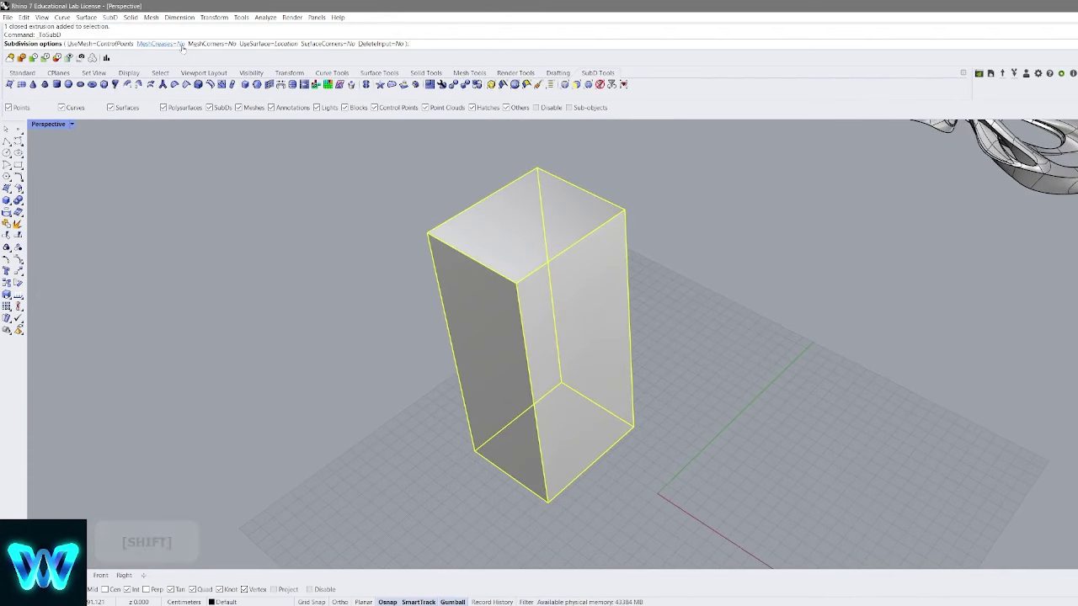
{"action": "left_click", "coordinate": [156, 43]}
{"action": "left_click", "coordinate": [219, 44]}
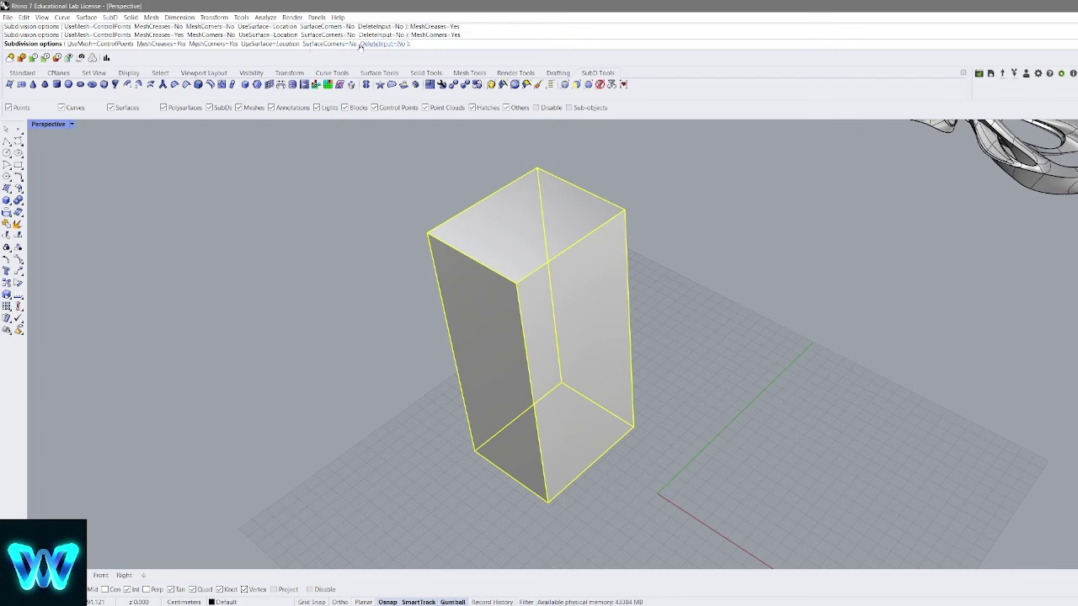
{"action": "left_click", "coordinate": [393, 44]}
{"action": "key", "text": "Return"}
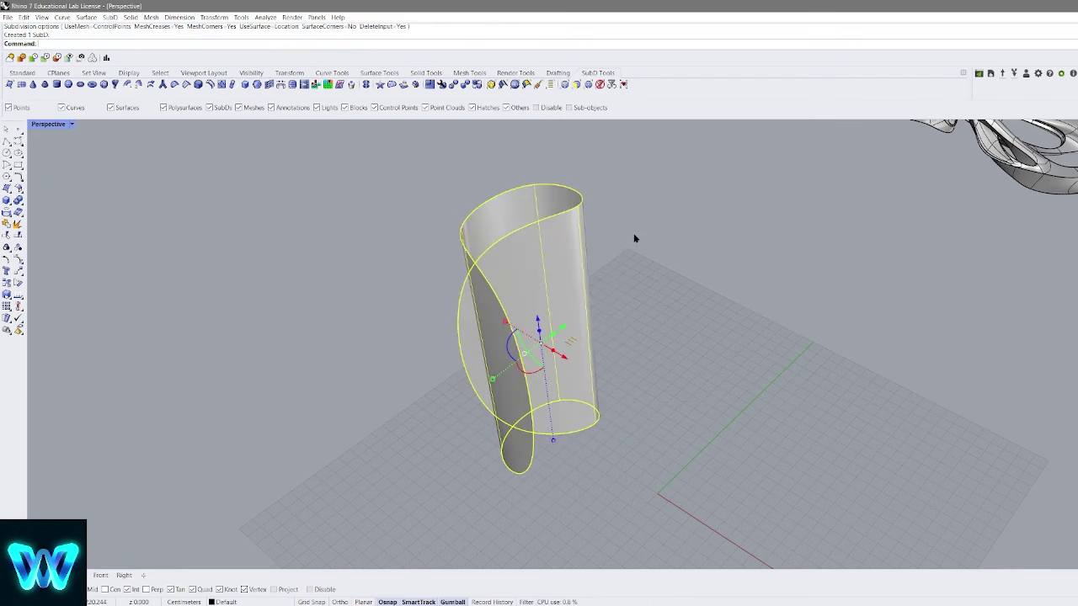
Zoom to the open SubD and pull one edge of its vertical opening outward
{"action": "right_click_drag", "start_coordinate": [633, 236], "coordinate": [404, 256]}
{"action": "left_click", "coordinate": [588, 253]}
{"action": "left_click", "coordinate": [578, 415]}
{"action": "middle_click", "coordinate": [626, 404]}
{"action": "left_click", "coordinate": [743, 326]}
{"action": "left_click", "coordinate": [619, 310], "text": "ctrl+shift"}
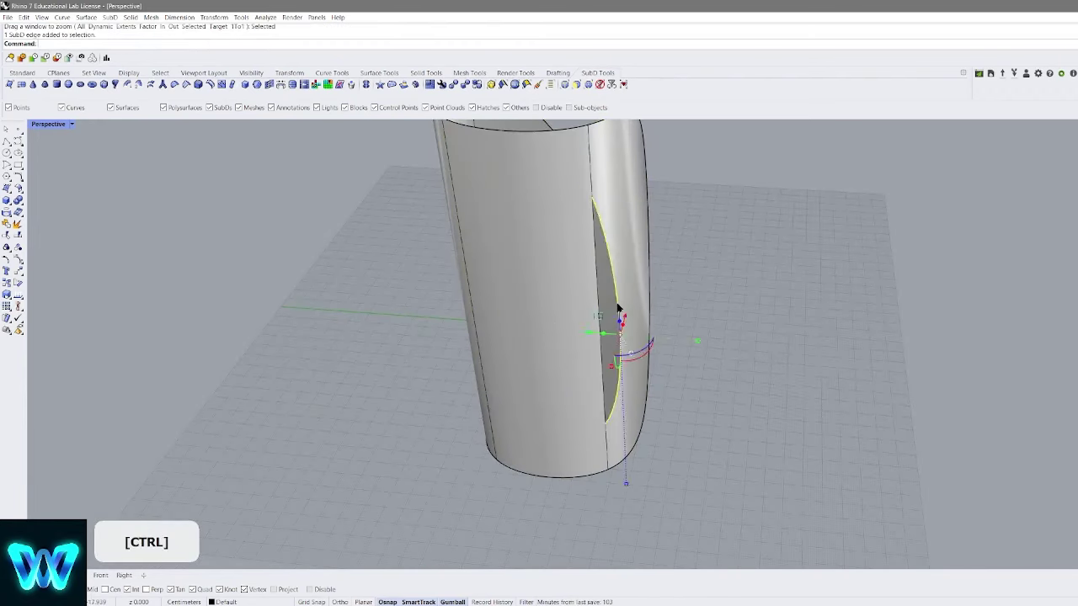
{"action": "right_click_drag", "start_coordinate": [619, 311], "coordinate": [573, 371]}
{"action": "left_click_drag", "start_coordinate": [572, 330], "coordinate": [747, 349]}
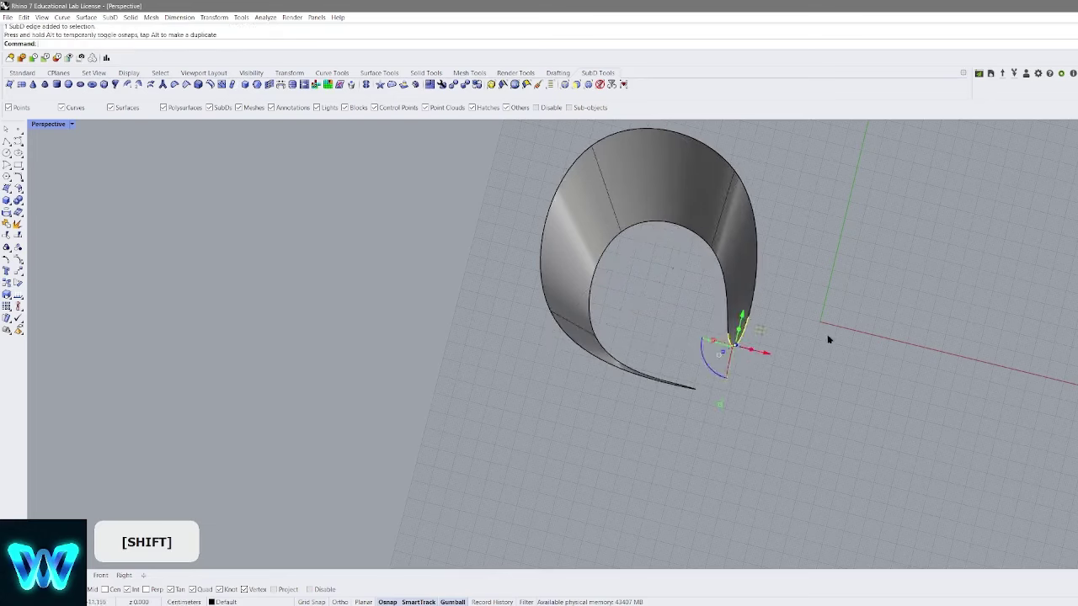
{"action": "left_click", "coordinate": [828, 339]}
{"action": "right_click_drag", "start_coordinate": [828, 339], "coordinate": [599, 342]}
{"action": "scroll", "coordinate": [599, 341], "scroll_direction": "down", "scroll_amount": 3}
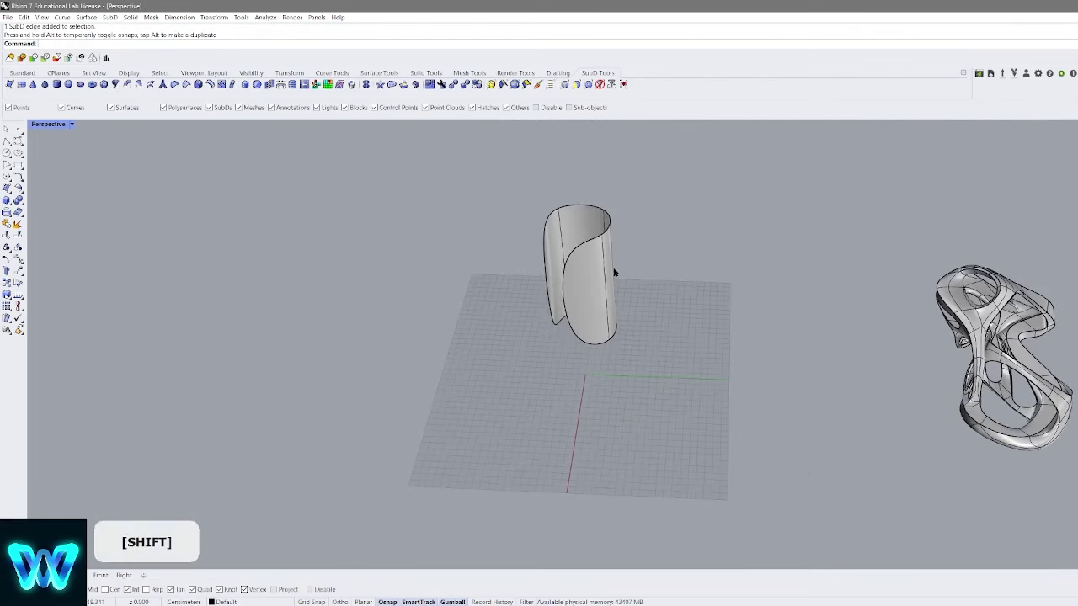
Delete the open SubD made from the box
{"action": "left_click", "coordinate": [611, 270]}
{"action": "right_click_drag", "start_coordinate": [761, 253], "coordinate": [590, 160]}
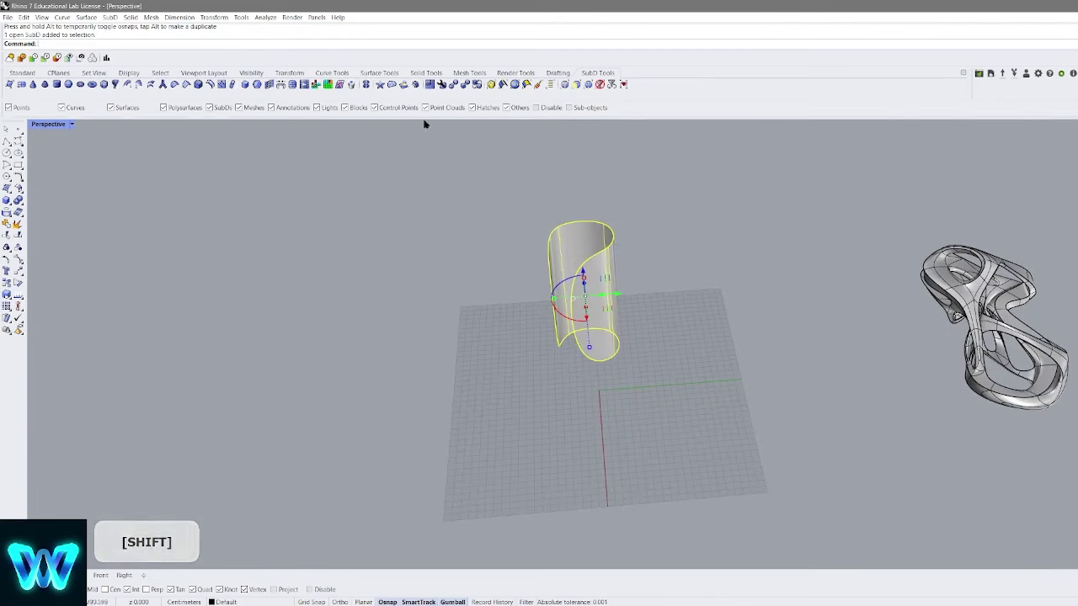
{"action": "key", "text": "Delete"}
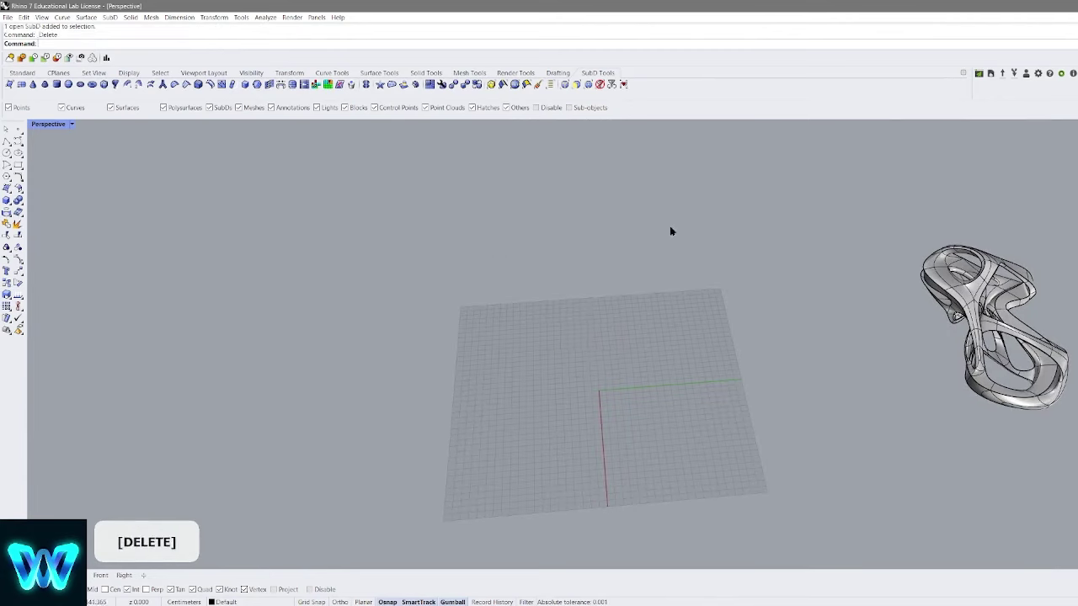
Toggle the branching SubD's display repeatedly between flat and smooth, ending on smooth
{"action": "left_click", "coordinate": [476, 84]}
{"action": "left_click", "coordinate": [476, 85]}
{"action": "left_click", "coordinate": [476, 84]}
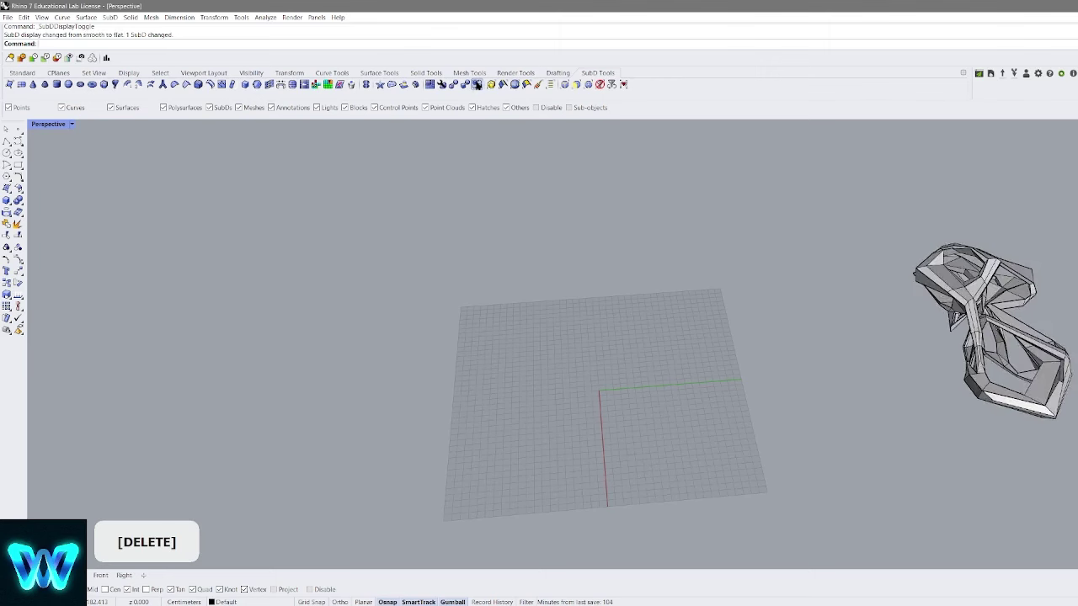
{"action": "left_click", "coordinate": [477, 84]}
{"action": "key", "text": "Tab"}
{"action": "key", "text": "Tab"}
{"action": "key", "text": "Tab"}
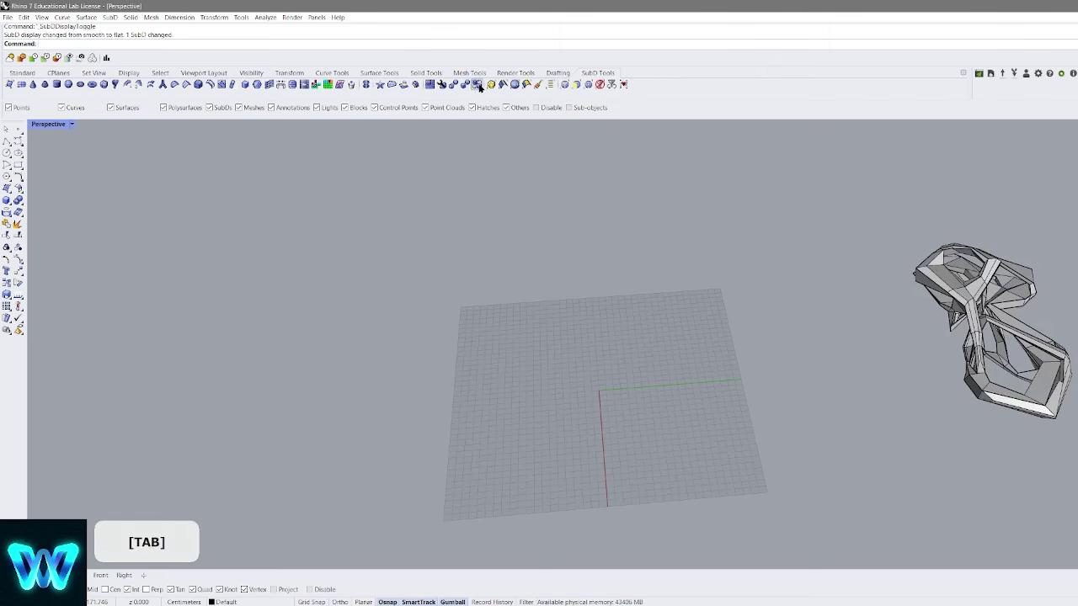
{"action": "key", "text": "Tab"}
Select all SubD objects in the scene with SelSubD and clear the selection
{"action": "right_click_drag", "start_coordinate": [885, 312], "coordinate": [840, 380]}
{"action": "scroll", "coordinate": [840, 380], "scroll_direction": "up", "scroll_amount": 3}
{"action": "right_click_drag", "start_coordinate": [758, 337], "coordinate": [513, 104]}
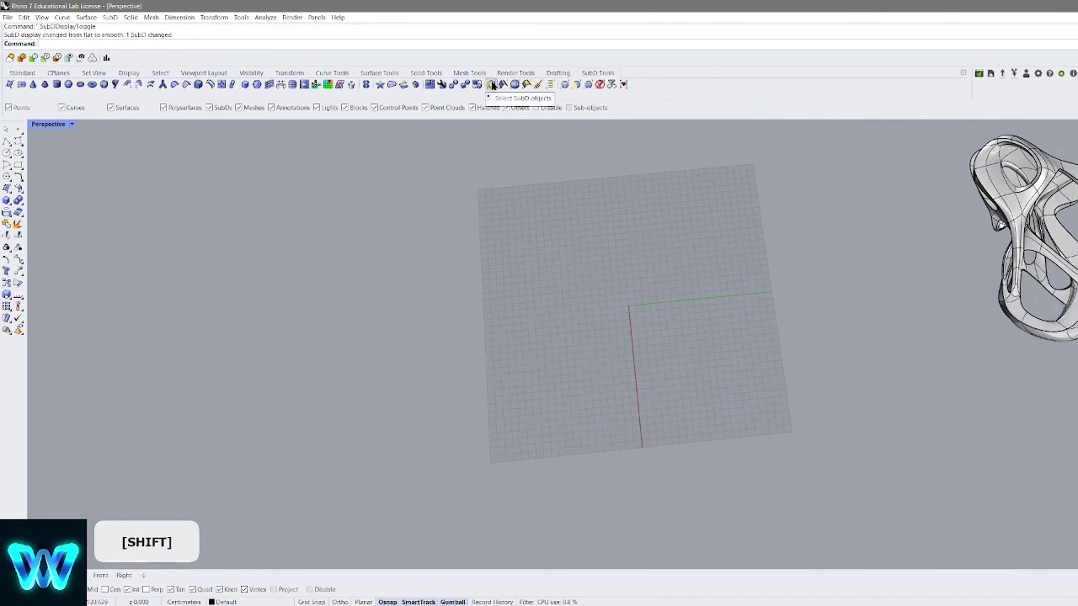
{"action": "scroll", "coordinate": [493, 84], "scroll_direction": "up", "scroll_amount": 1}
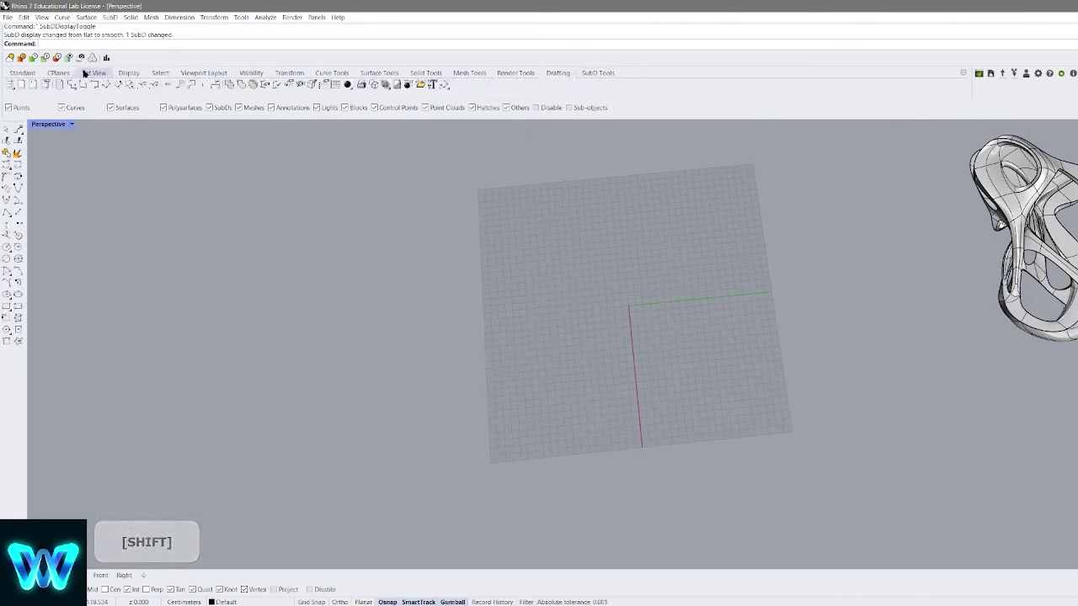
{"action": "left_click", "coordinate": [612, 75]}
{"action": "left_click", "coordinate": [492, 85]}
{"action": "right_click_drag", "start_coordinate": [745, 204], "coordinate": [553, 263], "text": "shift"}
{"action": "key", "text": "Escape"}
{"action": "scroll", "coordinate": [772, 250], "scroll_direction": "down", "scroll_amount": 2}
{"action": "right_click_drag", "start_coordinate": [721, 287], "coordinate": [665, 249]}
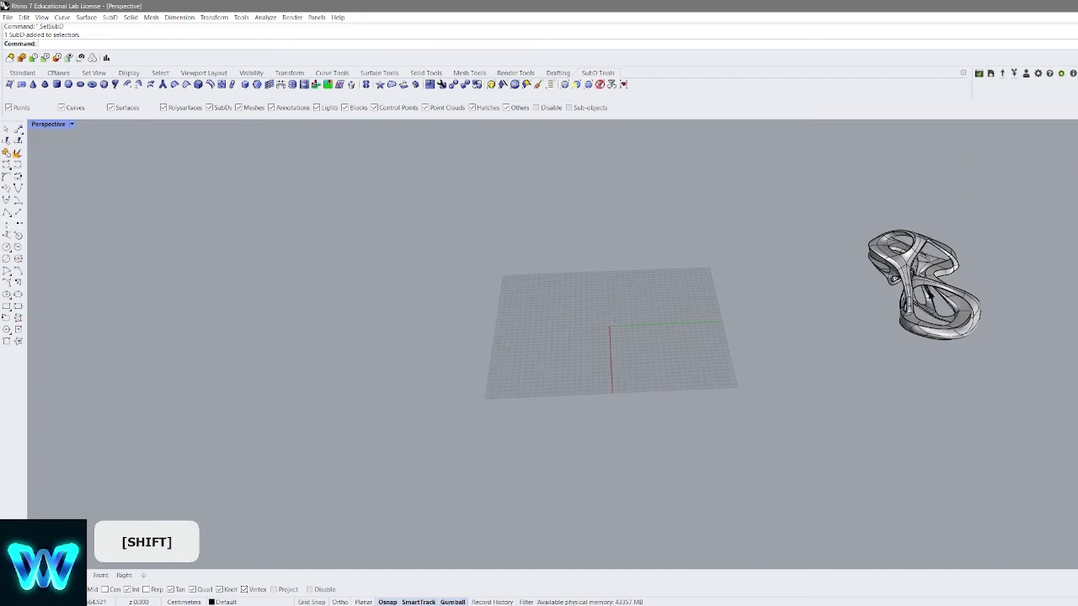
{"action": "right_click_drag", "start_coordinate": [622, 273], "coordinate": [616, 232]}
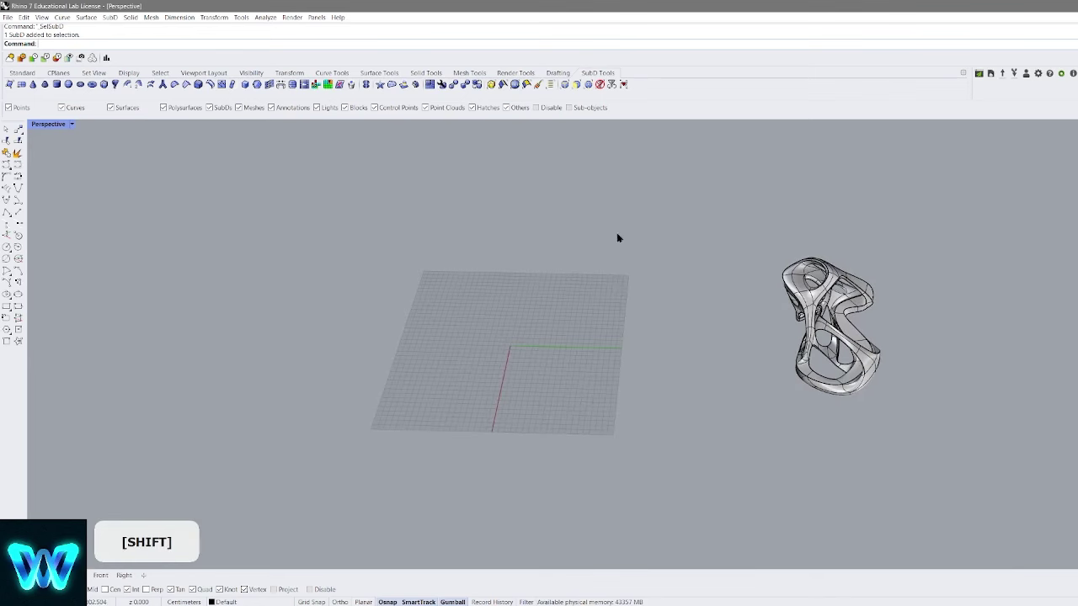
{"action": "left_click", "coordinate": [491, 85]}
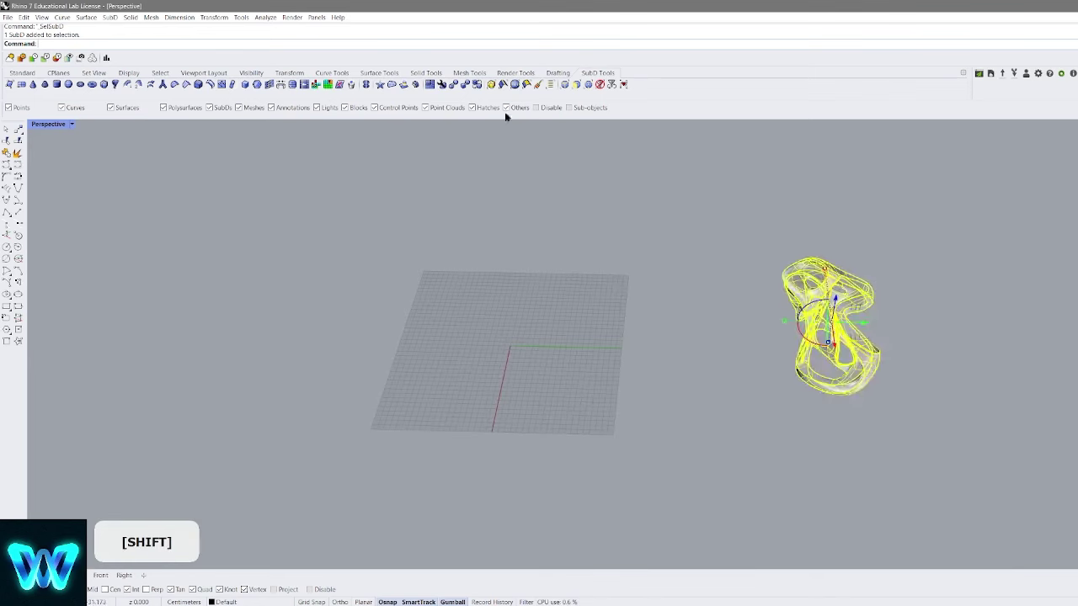
{"action": "right_click_drag", "start_coordinate": [841, 288], "coordinate": [817, 282]}
{"action": "key", "text": "Escape"}
Select an edge loop on the curved branch of the SubD with SelEdgeLoop and clear the selection
{"action": "right_click_drag", "start_coordinate": [602, 251], "coordinate": [608, 189]}
{"action": "scroll", "coordinate": [539, 202], "scroll_direction": "up", "scroll_amount": 4}
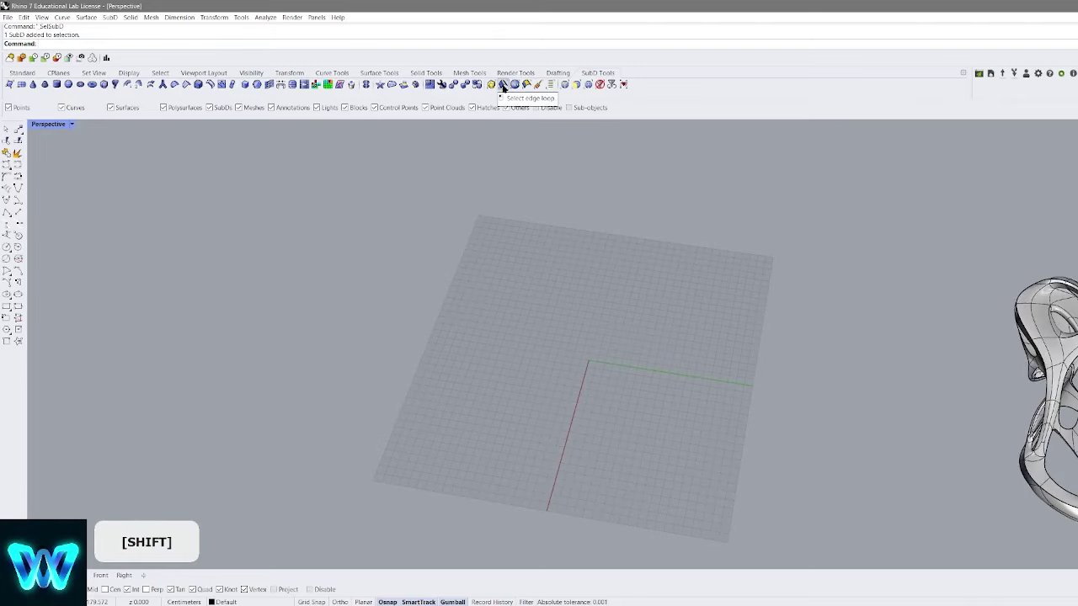
{"action": "scroll", "coordinate": [638, 306], "scroll_direction": "up", "scroll_amount": 3}
{"action": "right_click_drag", "start_coordinate": [1000, 353], "coordinate": [634, 355], "text": "shift"}
{"action": "scroll", "coordinate": [600, 304], "scroll_direction": "up", "scroll_amount": 4}
{"action": "scroll", "coordinate": [661, 354], "scroll_direction": "up", "scroll_amount": 3}
{"action": "scroll", "coordinate": [634, 355], "scroll_direction": "up", "scroll_amount": 2}
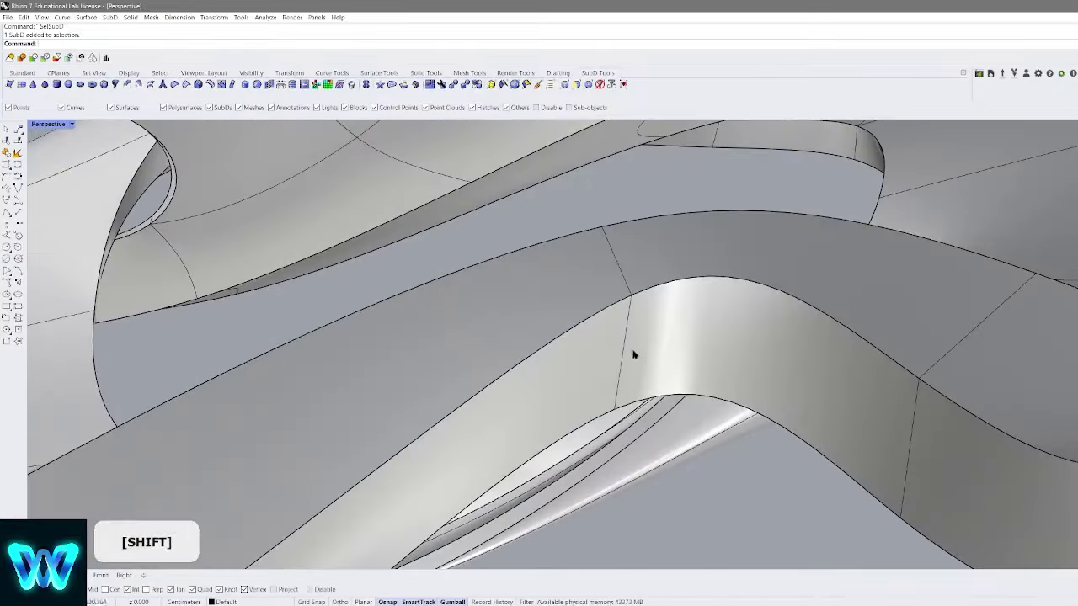
{"action": "right_click_drag", "start_coordinate": [632, 276], "coordinate": [625, 246], "text": "ctrl+shift"}
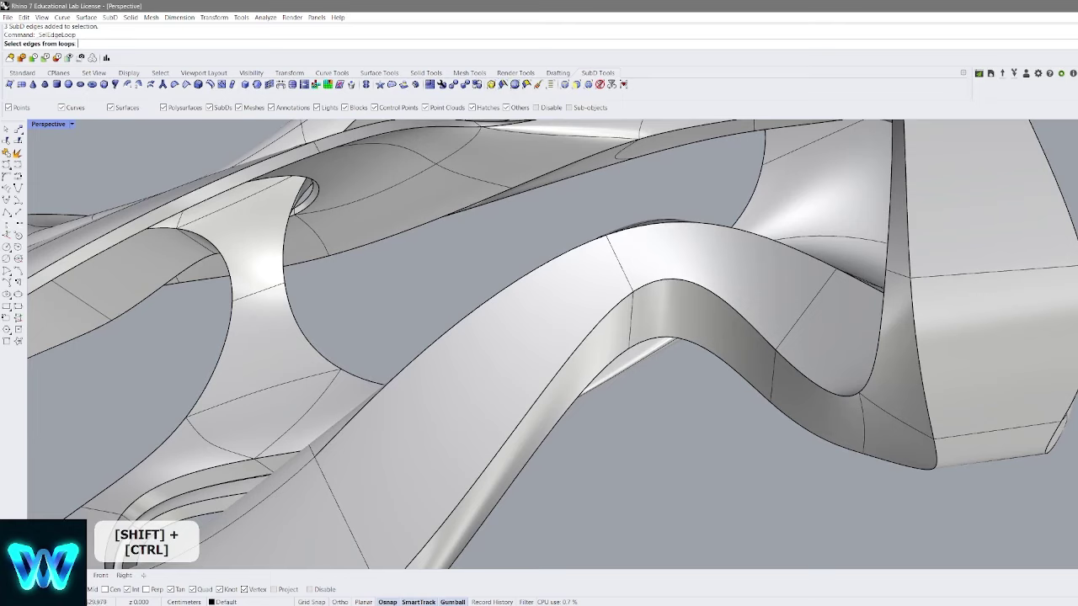
{"action": "left_click", "coordinate": [622, 267]}
{"action": "right_click_drag", "start_coordinate": [622, 268], "coordinate": [608, 179]}
{"action": "key", "text": "Escape"}
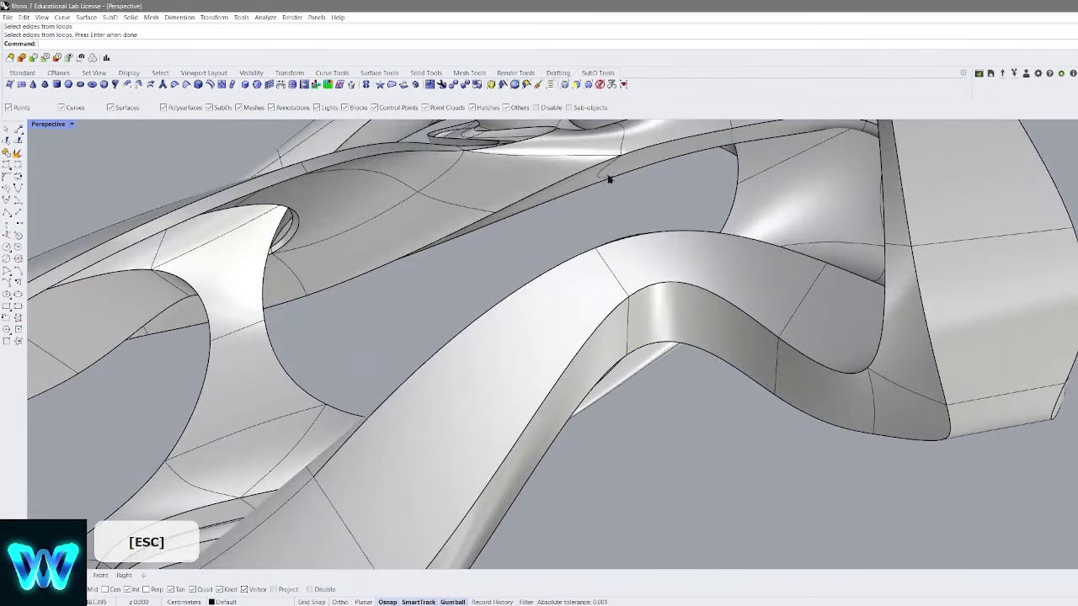
Select an edge ring near the rounded end of the SubD with SelEdgeRing and clear the selection
{"action": "left_click", "coordinate": [516, 86]}
{"action": "right_click_drag", "start_coordinate": [594, 237], "coordinate": [578, 266], "text": "shift"}
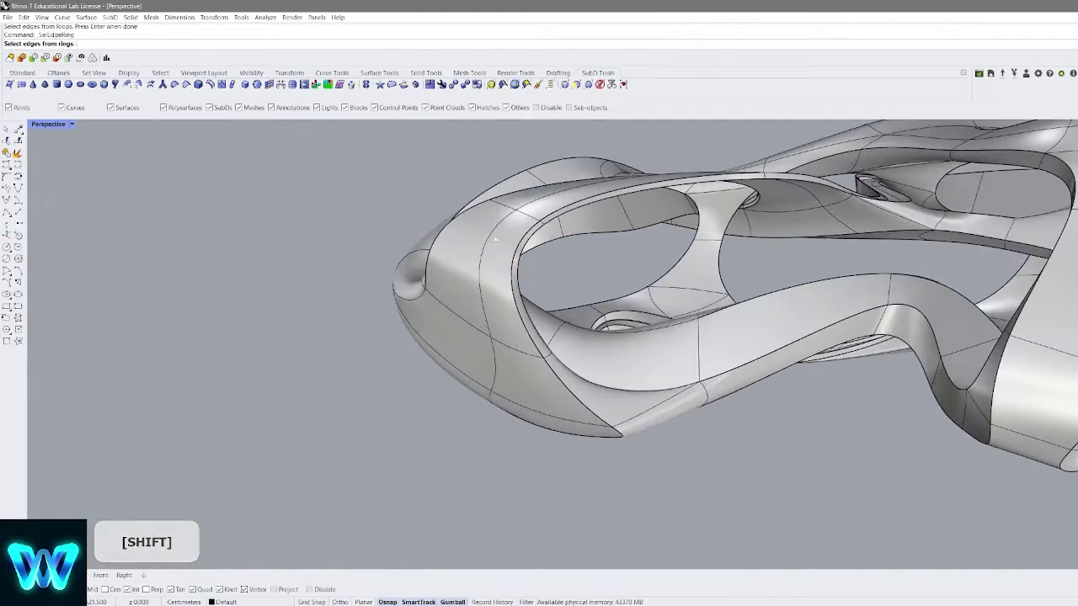
{"action": "left_click", "coordinate": [489, 255]}
{"action": "right_click_drag", "start_coordinate": [488, 254], "coordinate": [775, 252]}
{"action": "right_click_drag", "start_coordinate": [892, 235], "coordinate": [591, 163]}
{"action": "scroll", "coordinate": [699, 139], "scroll_direction": "down", "scroll_amount": 3}
{"action": "key", "text": "Escape"}
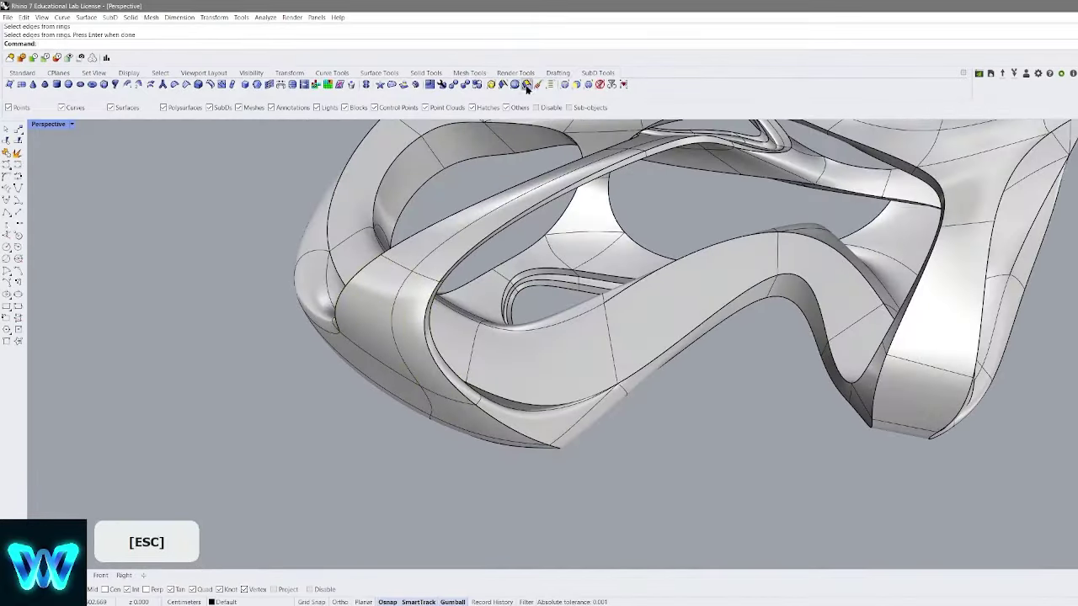
Select a face loop on an inner branch of the SubD with SelFaceLoop
{"action": "right_click_drag", "start_coordinate": [387, 310], "coordinate": [686, 258], "text": "ctrl+shift"}
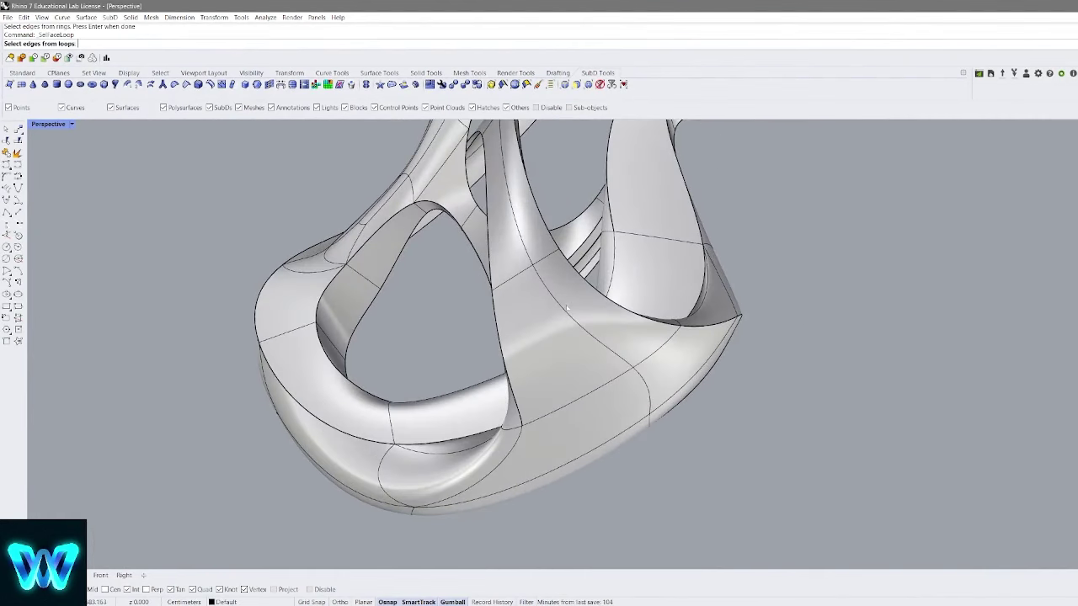
{"action": "key", "text": "Escape"}
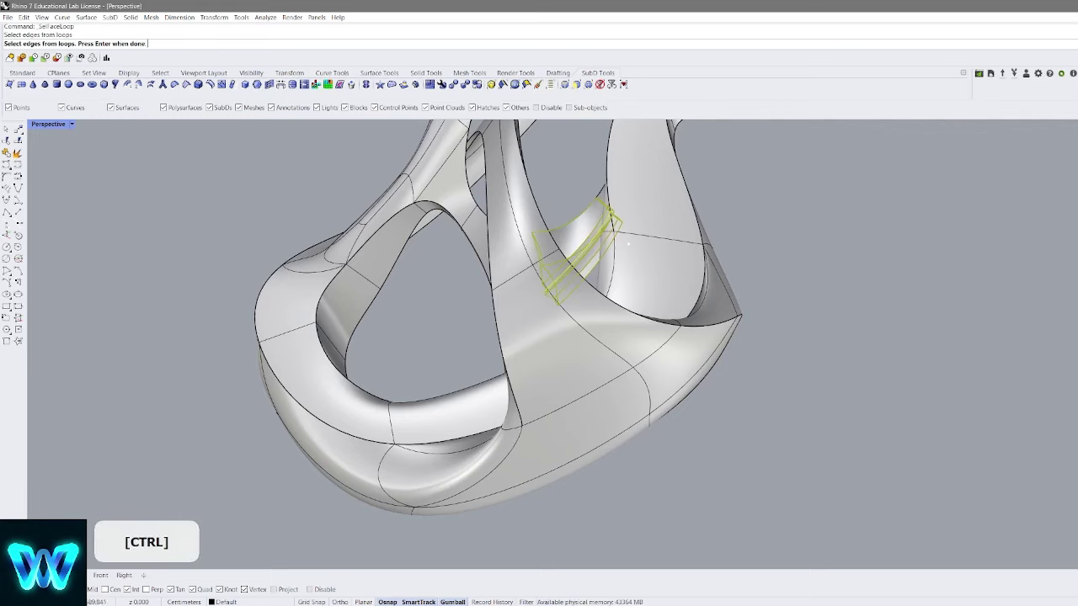
Inspect the selected face loop on the inner branch up close and clear the selection
{"action": "key", "text": "ctrl+shift+e"}
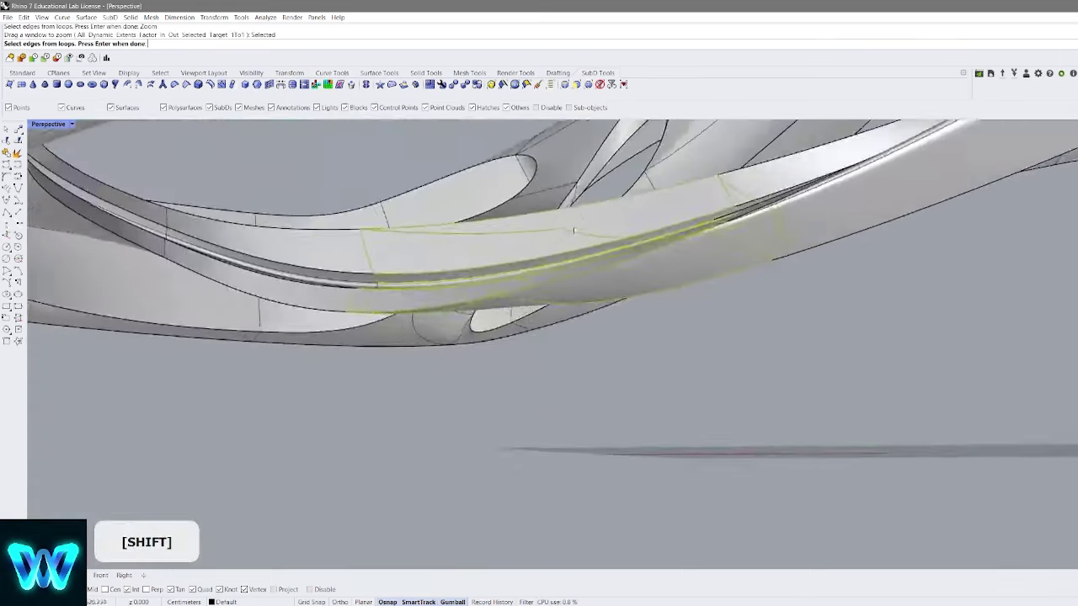
{"action": "right_click_drag", "start_coordinate": [575, 230], "coordinate": [644, 199]}
{"action": "key", "text": "Escape"}
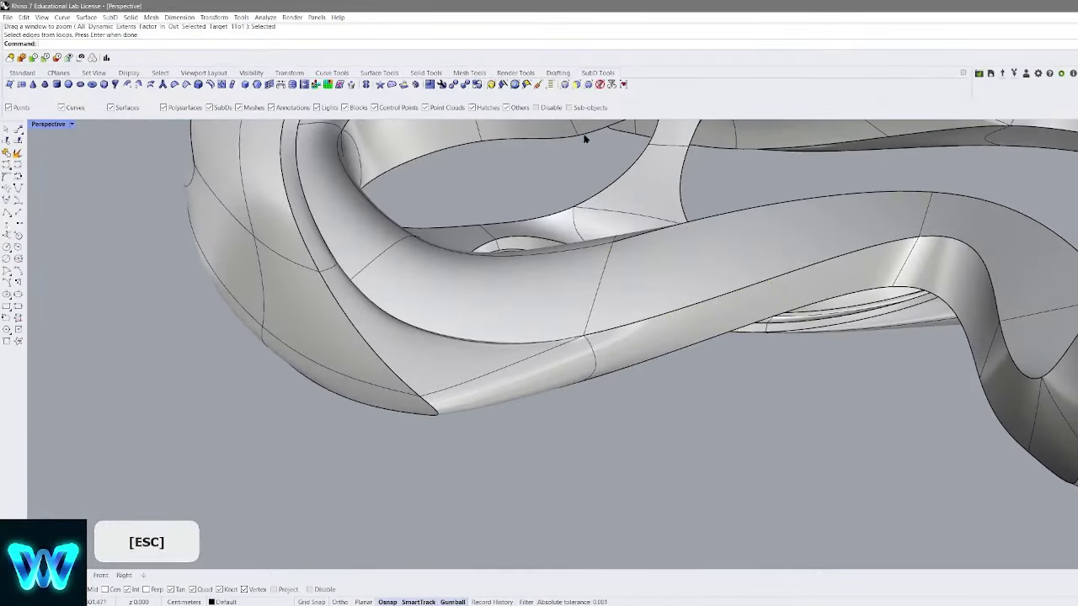
Brush across the SubD's front branch with SelBrush to select the whole object and clear the selection
{"action": "right_click_drag", "start_coordinate": [586, 137], "coordinate": [523, 107], "text": "shift"}
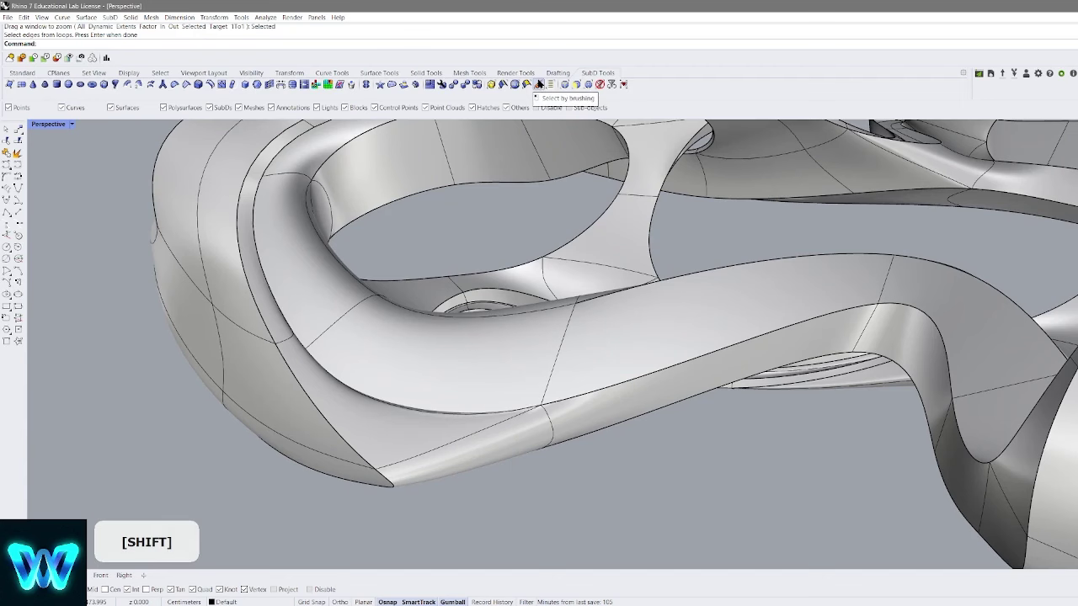
{"action": "left_click", "coordinate": [539, 84]}
{"action": "scroll", "coordinate": [536, 181], "scroll_direction": "down", "scroll_amount": 8}
{"action": "right_click_drag", "start_coordinate": [657, 143], "coordinate": [611, 286], "text": "shift"}
{"action": "left_click_drag", "start_coordinate": [489, 342], "coordinate": [529, 334]}
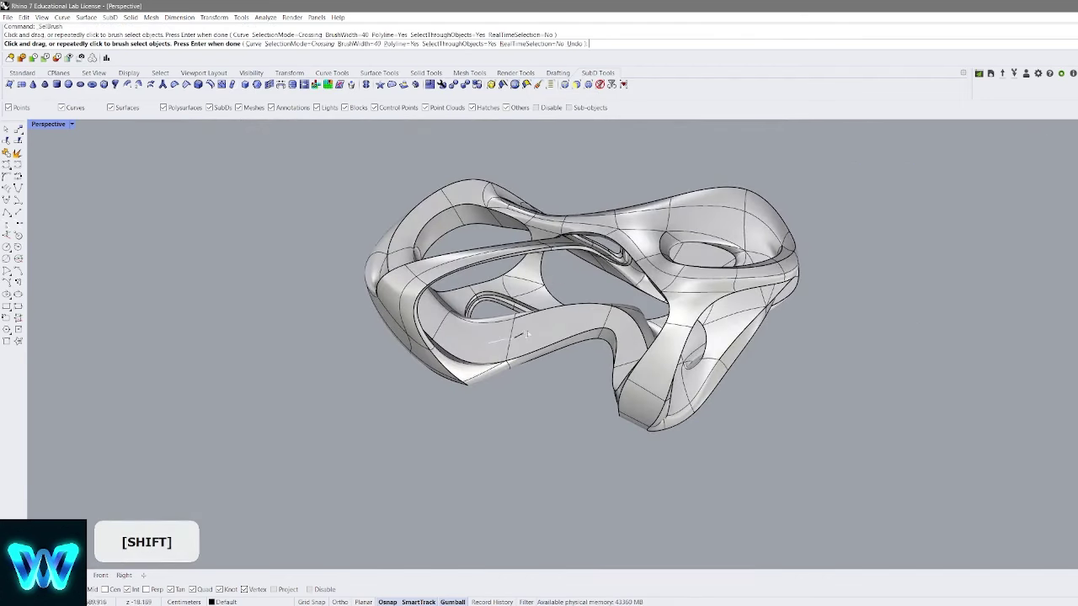
{"action": "left_click", "coordinate": [622, 323]}
{"action": "right_click", "coordinate": [619, 325]}
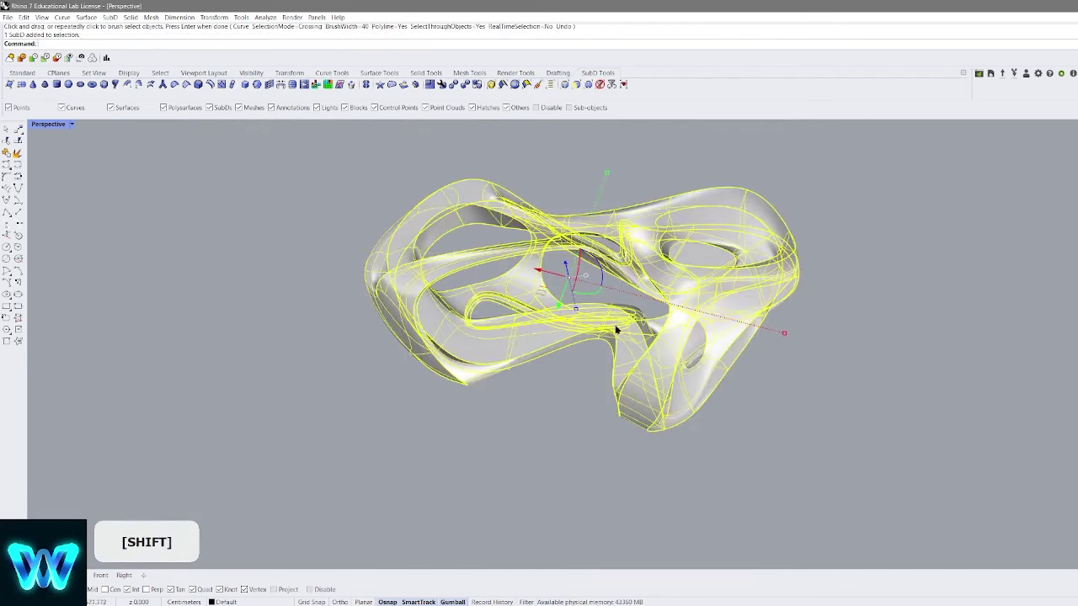
{"action": "right_click_drag", "start_coordinate": [615, 329], "coordinate": [565, 385]}
{"action": "left_click", "coordinate": [565, 386]}
{"action": "right_click", "coordinate": [537, 312]}
{"action": "key", "text": "Escape"}
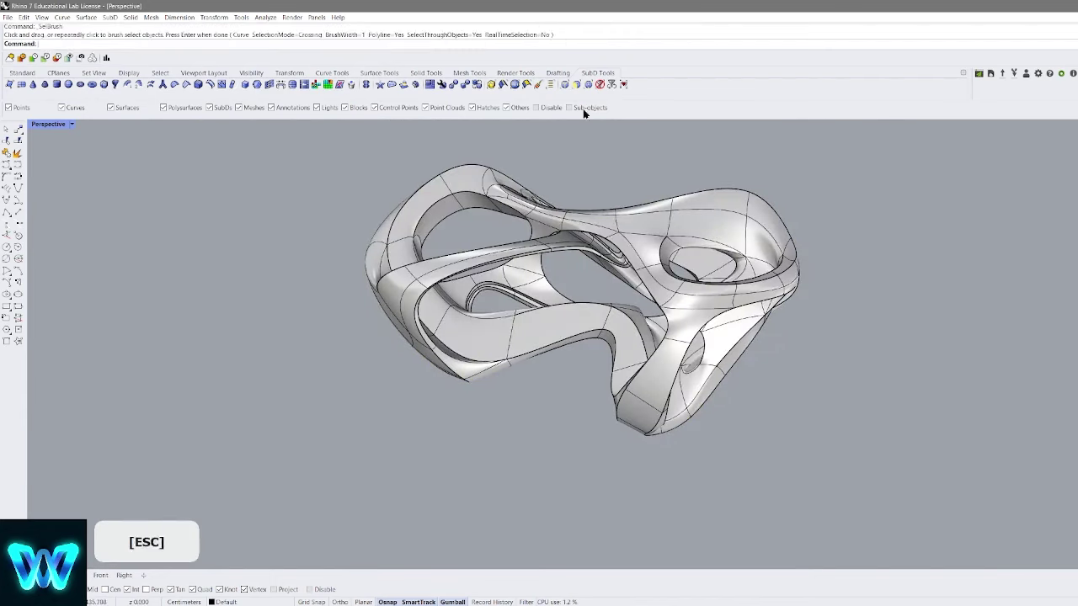
Enable sub-object filtering, brush-select the faces and edges along the front branch, and clear the selection
{"action": "left_click", "coordinate": [582, 106]}
{"action": "right_click", "coordinate": [546, 306]}
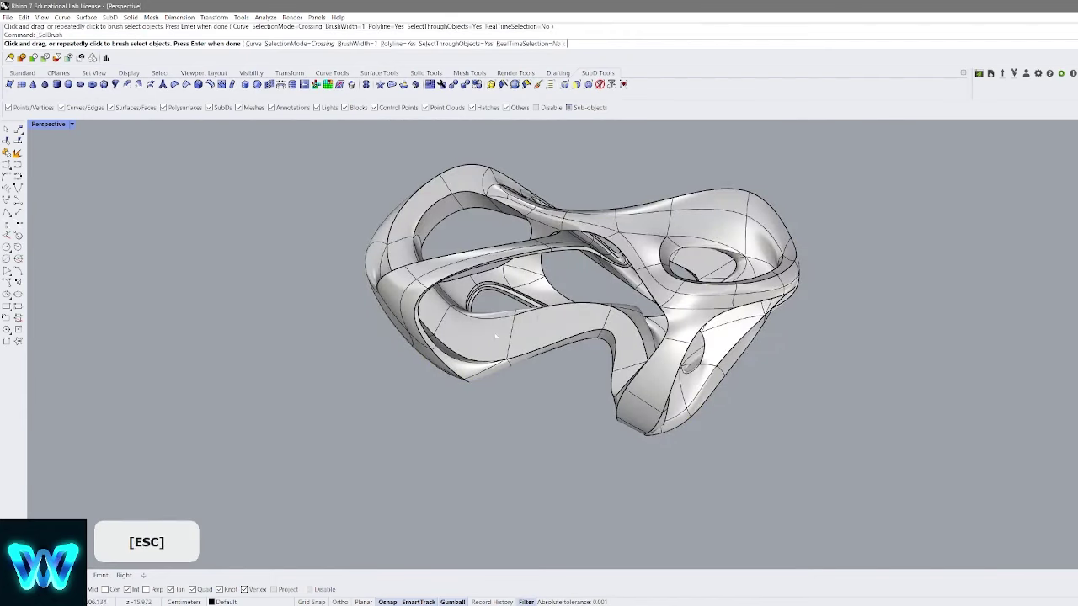
{"action": "left_click", "coordinate": [486, 331]}
{"action": "left_click", "coordinate": [541, 332]}
{"action": "right_click", "coordinate": [619, 335]}
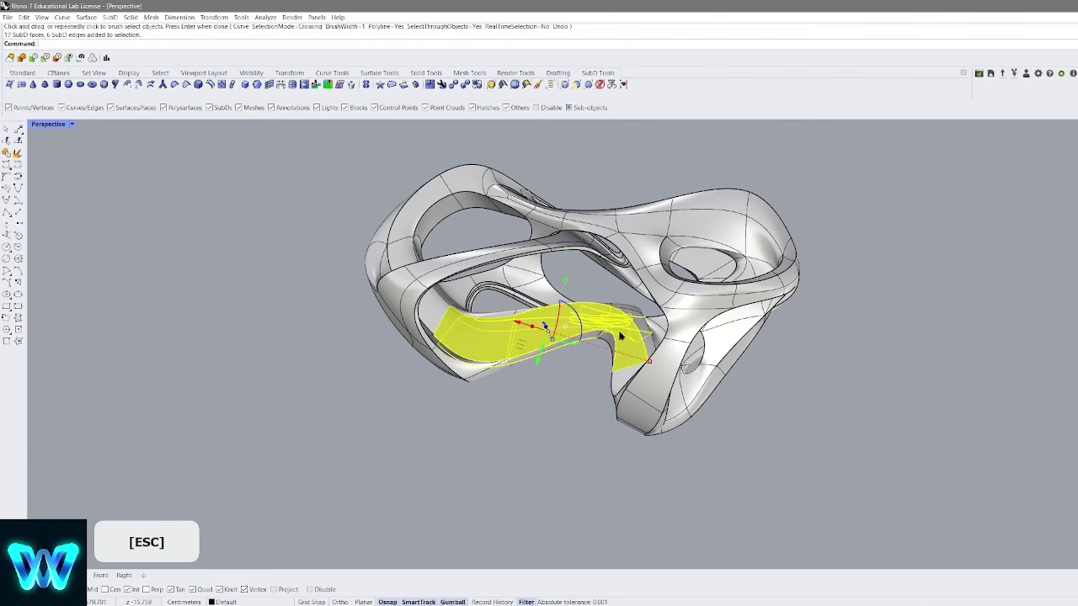
{"action": "mouse_move", "coordinate": [619, 335]}
{"action": "right_mouse_down"}
{"action": "mouse_move", "coordinate": [699, 221]}
{"action": "mouse_move", "coordinate": [698, 234]}
{"action": "mouse_move", "coordinate": [666, 238]}
{"action": "mouse_move", "coordinate": [686, 237]}
{"action": "mouse_move", "coordinate": [731, 199]}
{"action": "right_mouse_up"}
{"action": "key", "text": "Escape"}
Brush-select the faces and edges around the SubD's raised end in Crossing mode and clear the selection
{"action": "right_click", "coordinate": [687, 237]}
{"action": "left_click", "coordinate": [734, 197]}
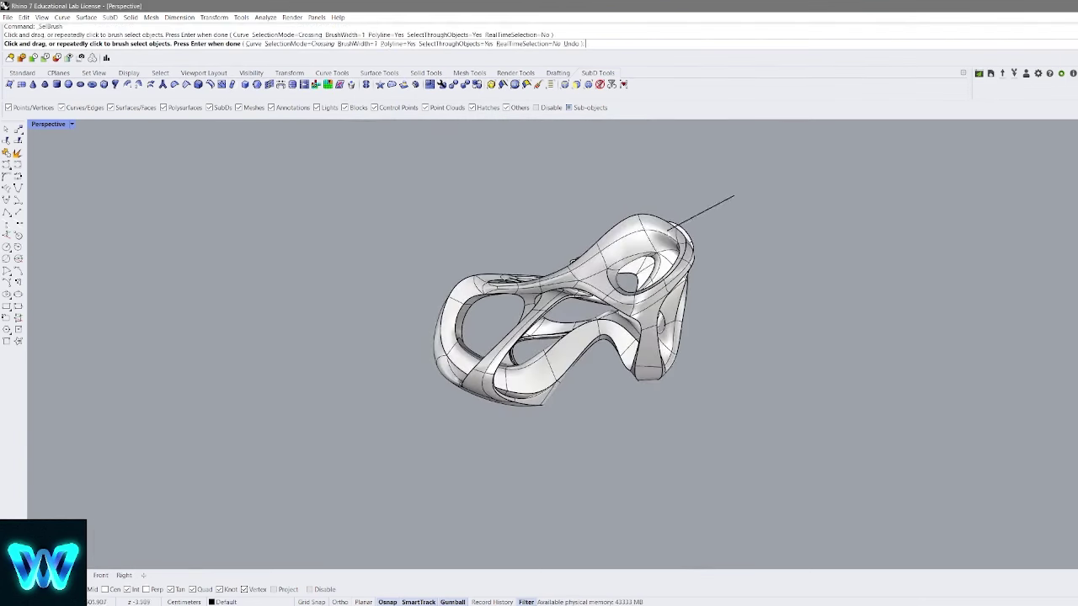
{"action": "right_click", "coordinate": [673, 437]}
{"action": "mouse_move", "coordinate": [673, 436]}
{"action": "right_mouse_down"}
{"action": "mouse_move", "coordinate": [717, 267]}
{"action": "mouse_move", "coordinate": [765, 211]}
{"action": "mouse_move", "coordinate": [859, 209]}
{"action": "mouse_move", "coordinate": [720, 230]}
{"action": "right_mouse_up"}
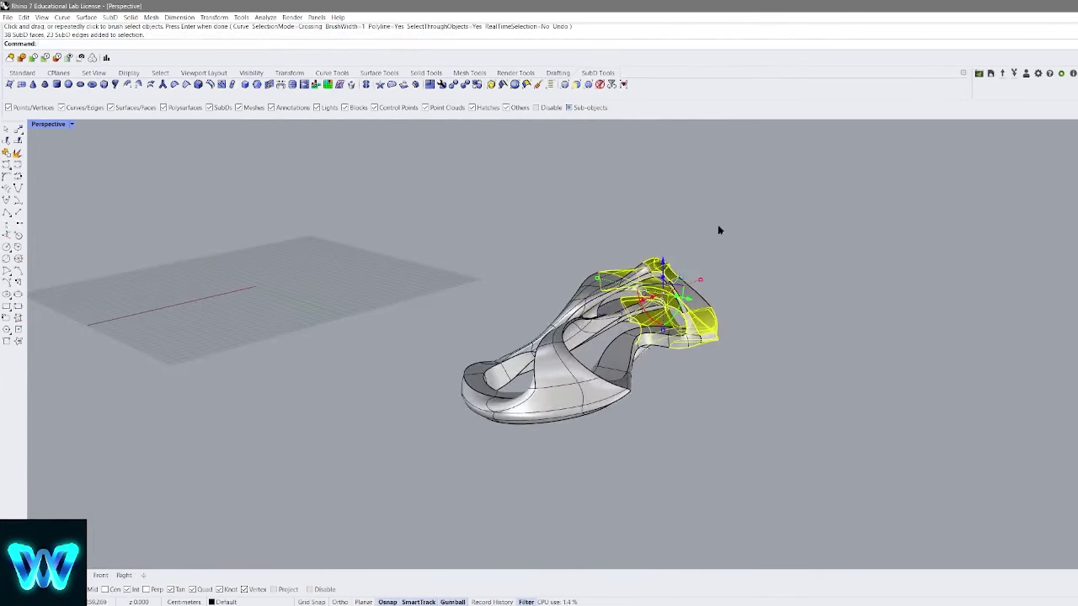
{"action": "right_click_drag", "start_coordinate": [723, 272], "coordinate": [748, 226], "text": "shift"}
{"action": "left_click", "coordinate": [734, 214]}
Set SelBrush's selection mode to Window and brush from the raised end down the long branch
{"action": "right_click", "coordinate": [707, 218]}
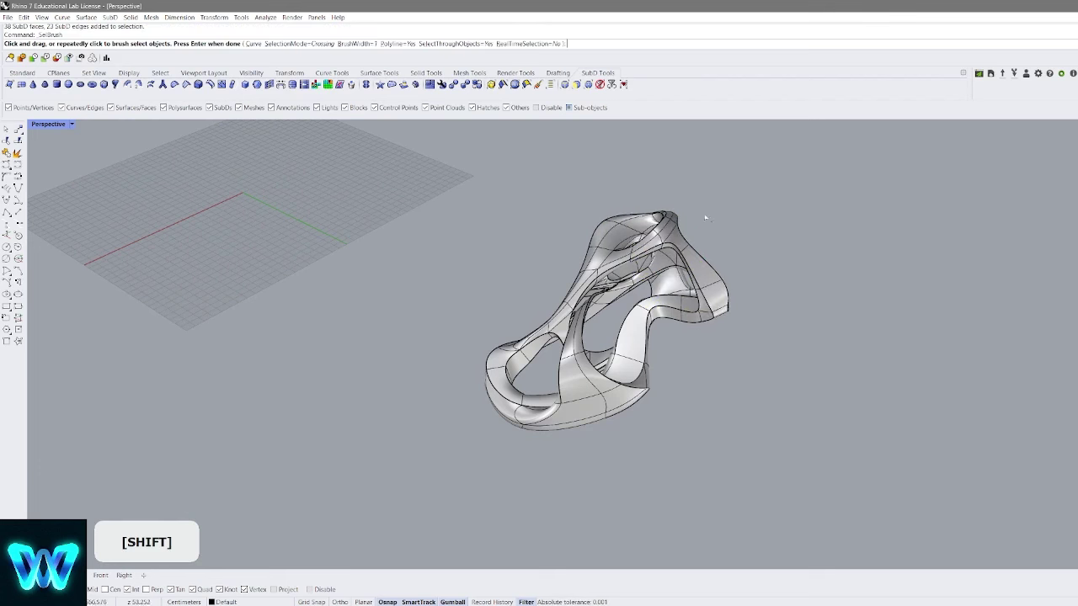
{"action": "left_click", "coordinate": [302, 44]}
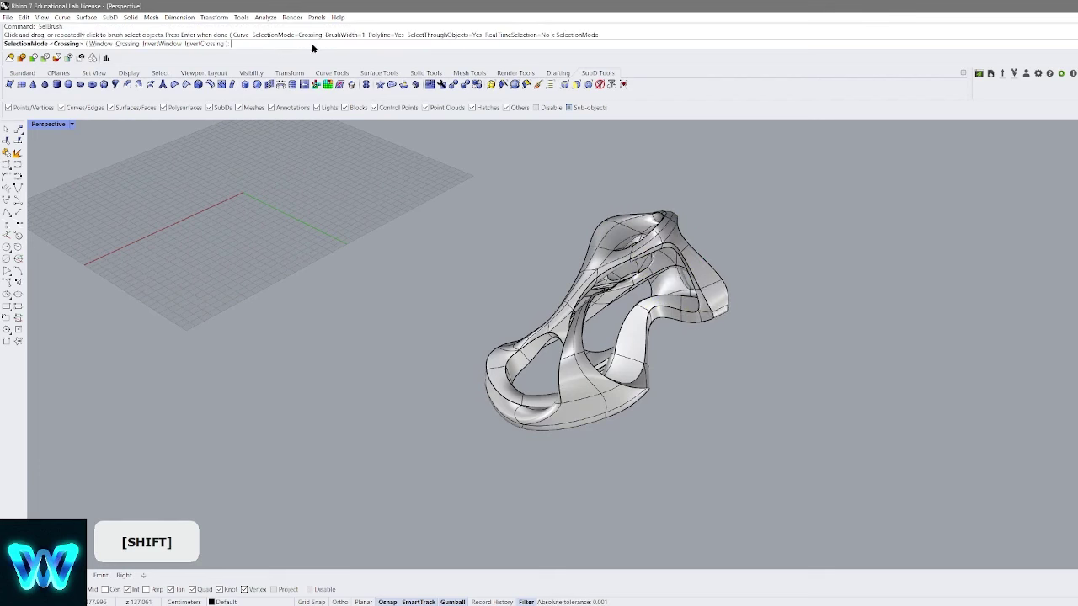
{"action": "right_click_drag", "start_coordinate": [549, 225], "coordinate": [459, 240]}
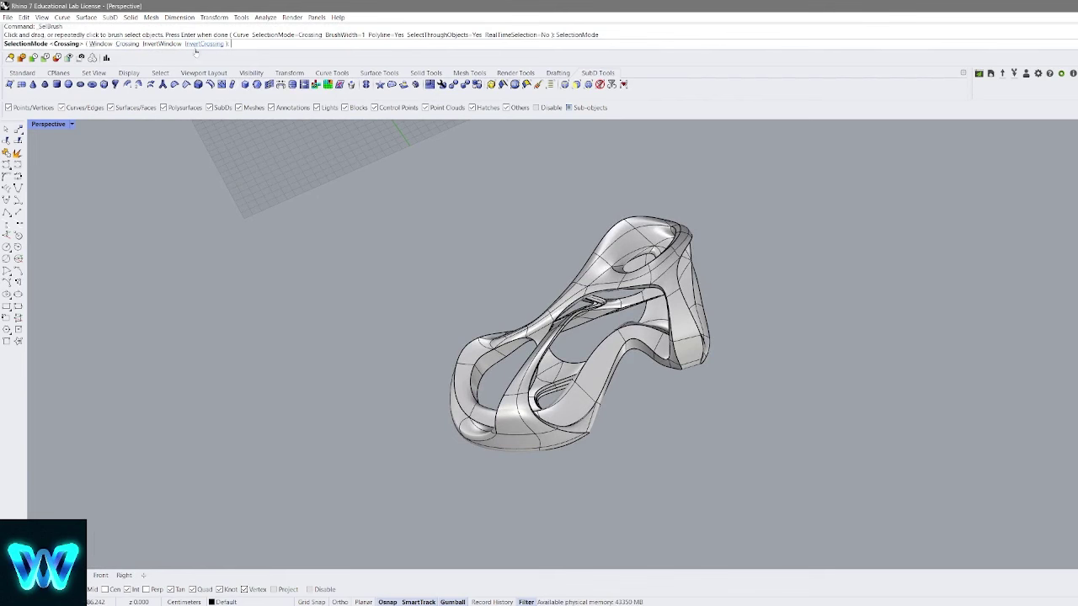
{"action": "left_click", "coordinate": [100, 44]}
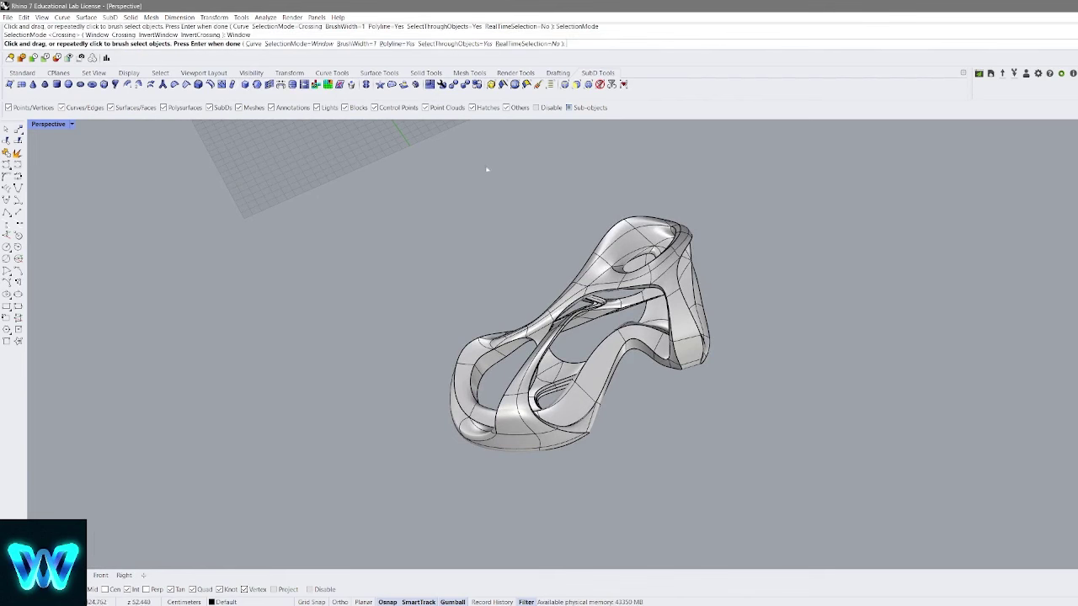
{"action": "right_click_drag", "start_coordinate": [486, 168], "coordinate": [698, 204]}
{"action": "left_click", "coordinate": [699, 197]}
{"action": "left_click", "coordinate": [545, 272]}
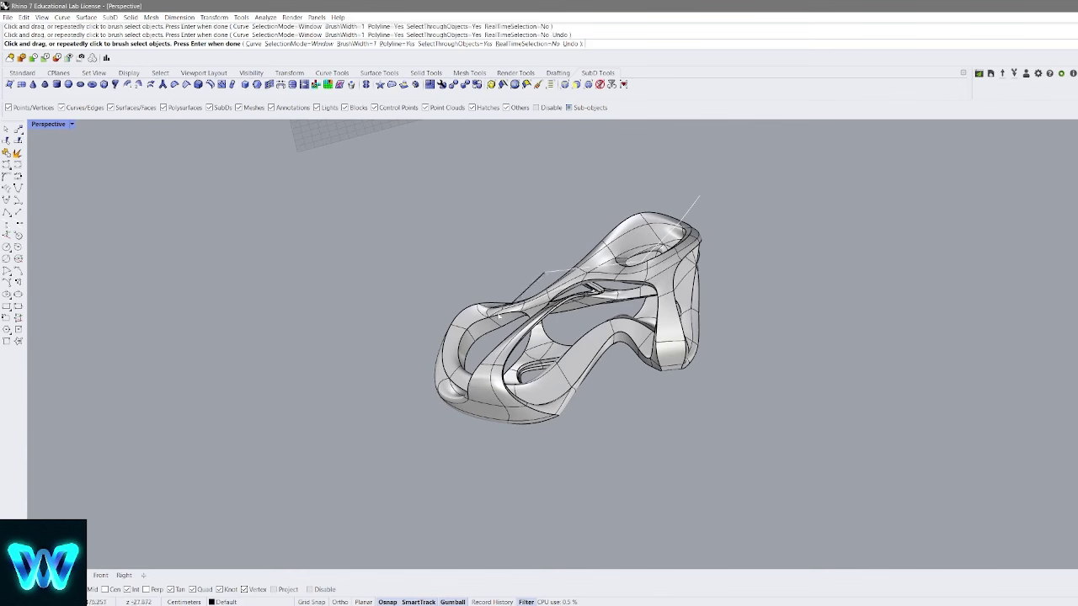
{"action": "right_click", "coordinate": [502, 343]}
{"action": "right_click_drag", "start_coordinate": [607, 293], "coordinate": [713, 224]}
Brush again across the raised end in Window mode to select SubD edges and clear the selection
{"action": "right_click", "coordinate": [714, 218]}
{"action": "left_click", "coordinate": [715, 207]}
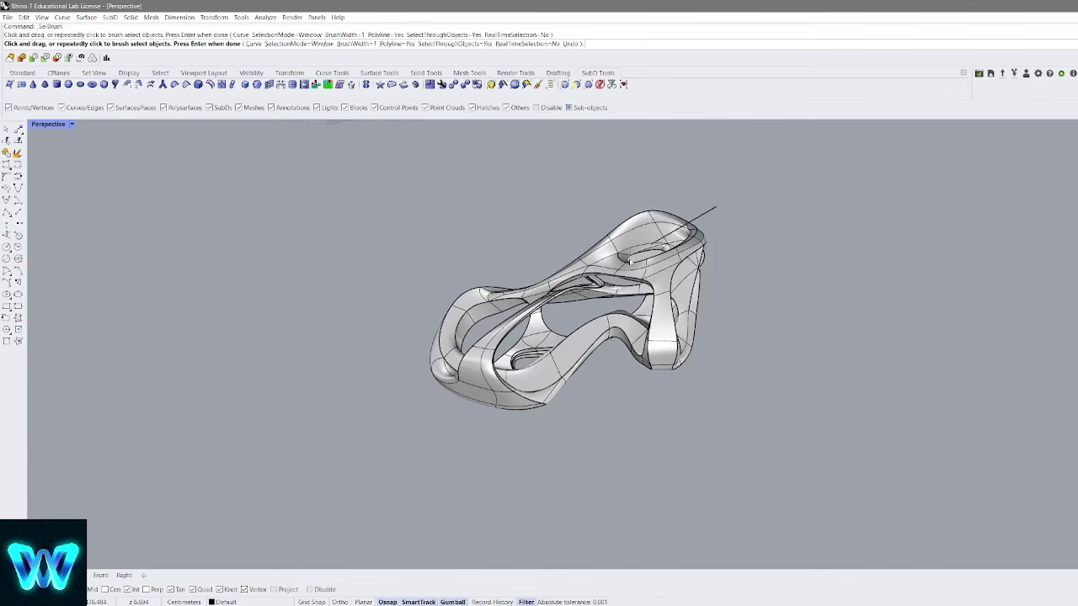
{"action": "key", "text": "Return"}
{"action": "right_click_drag", "start_coordinate": [309, 159], "coordinate": [421, 144]}
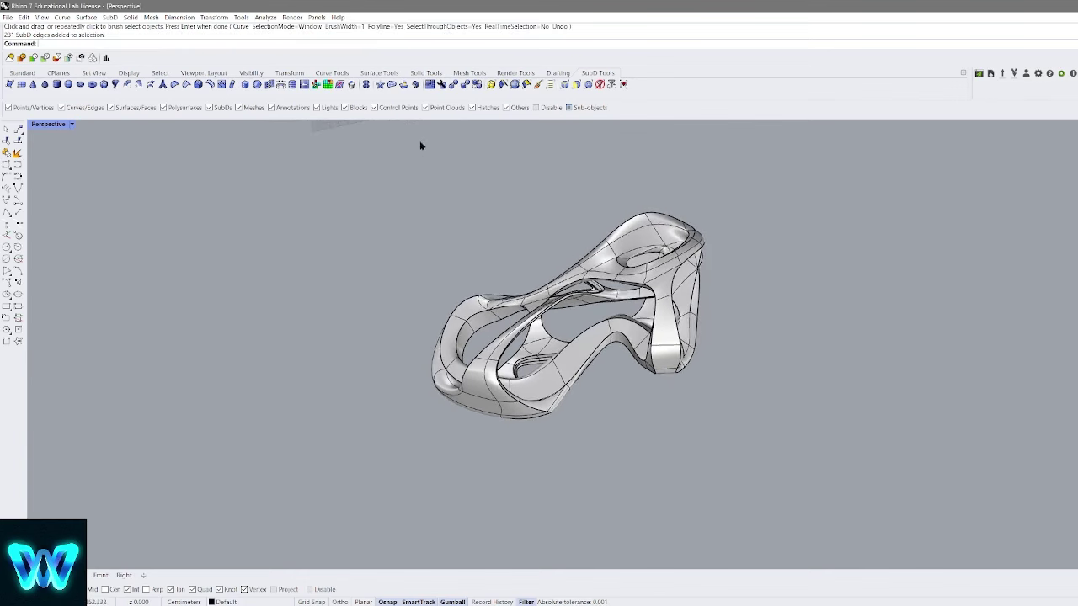
Set SelBrush's selection mode to Crossing and SelectThroughObjects to No
{"action": "key", "text": "Return"}
{"action": "left_click", "coordinate": [320, 44]}
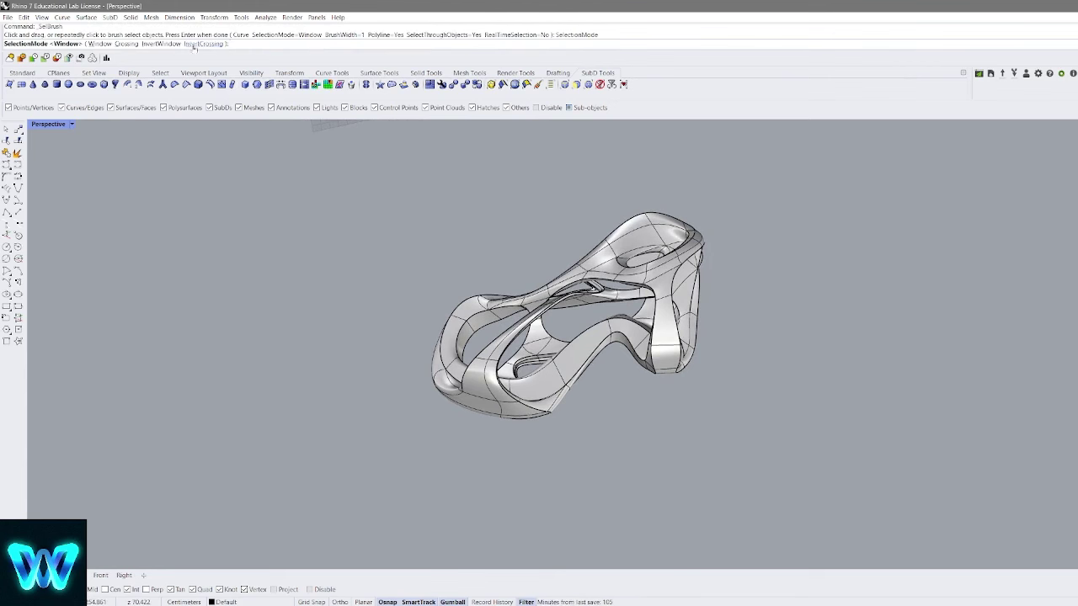
{"action": "left_click", "coordinate": [126, 45]}
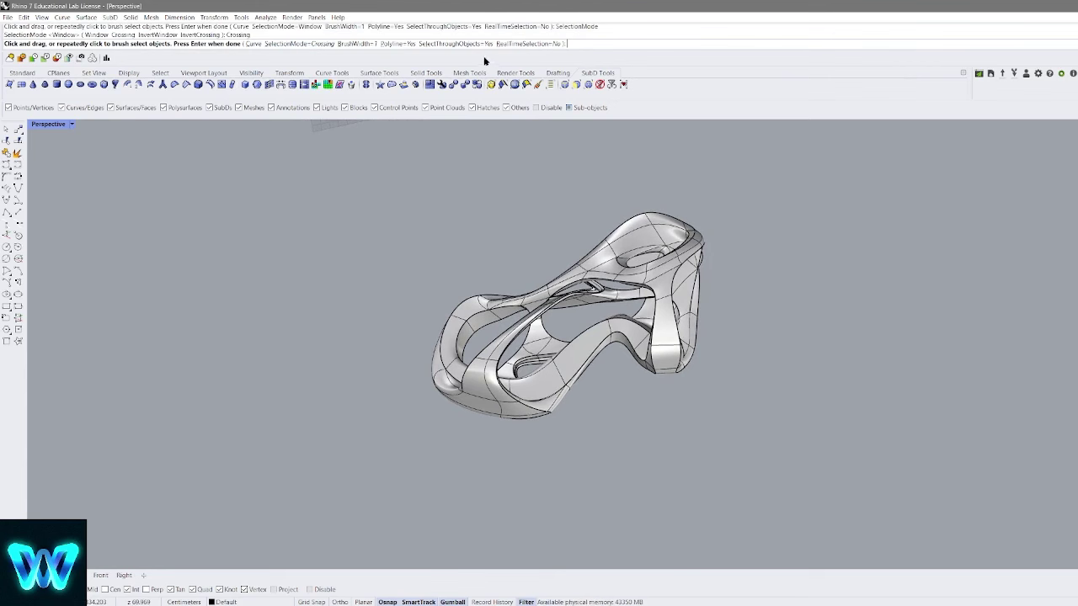
{"action": "left_click", "coordinate": [443, 45]}
{"action": "mouse_move", "coordinate": [678, 141]}
{"action": "right_mouse_down"}
{"action": "mouse_move", "coordinate": [643, 158]}
{"action": "mouse_move", "coordinate": [686, 190]}
{"action": "mouse_move", "coordinate": [547, 194]}
{"action": "mouse_move", "coordinate": [507, 141]}
{"action": "right_mouse_up"}
{"action": "scroll", "coordinate": [543, 192], "scroll_direction": "up", "scroll_amount": 4}
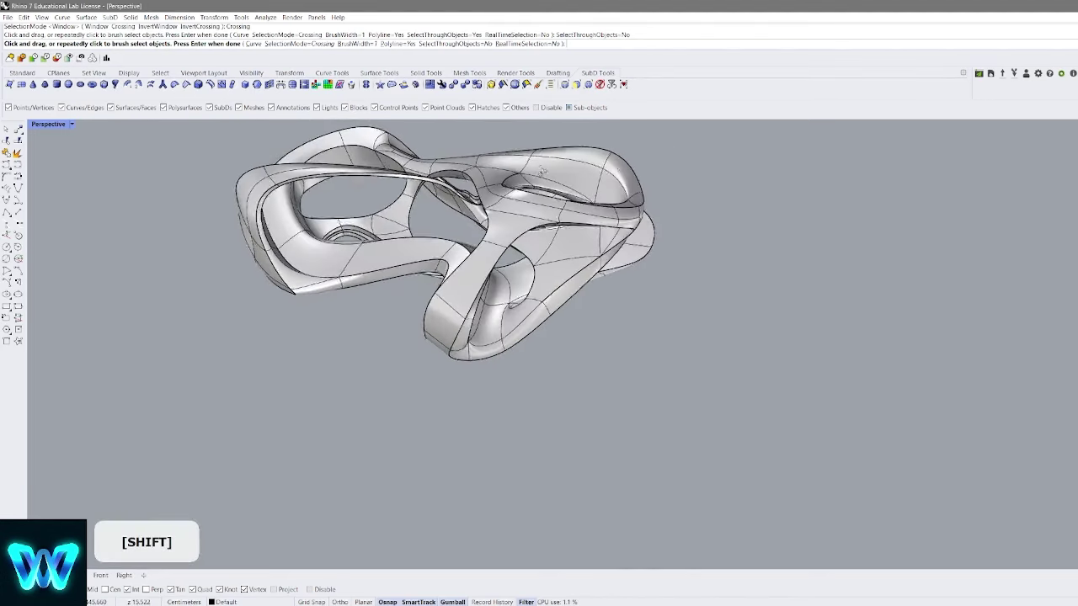
Set SelBrush's brush width to 3
{"action": "left_click", "coordinate": [369, 46]}
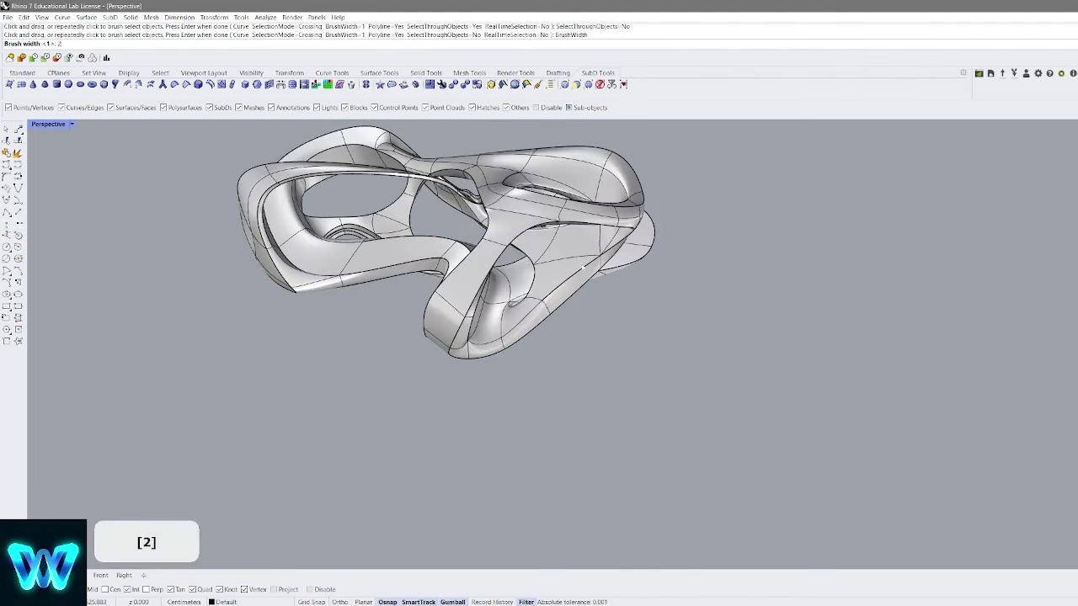
{"action": "type", "text": "2"}
{"action": "key", "text": "Return"}
{"action": "scroll", "coordinate": [560, 253], "scroll_direction": "up", "scroll_amount": 3}
{"action": "right_click", "coordinate": [599, 230]}
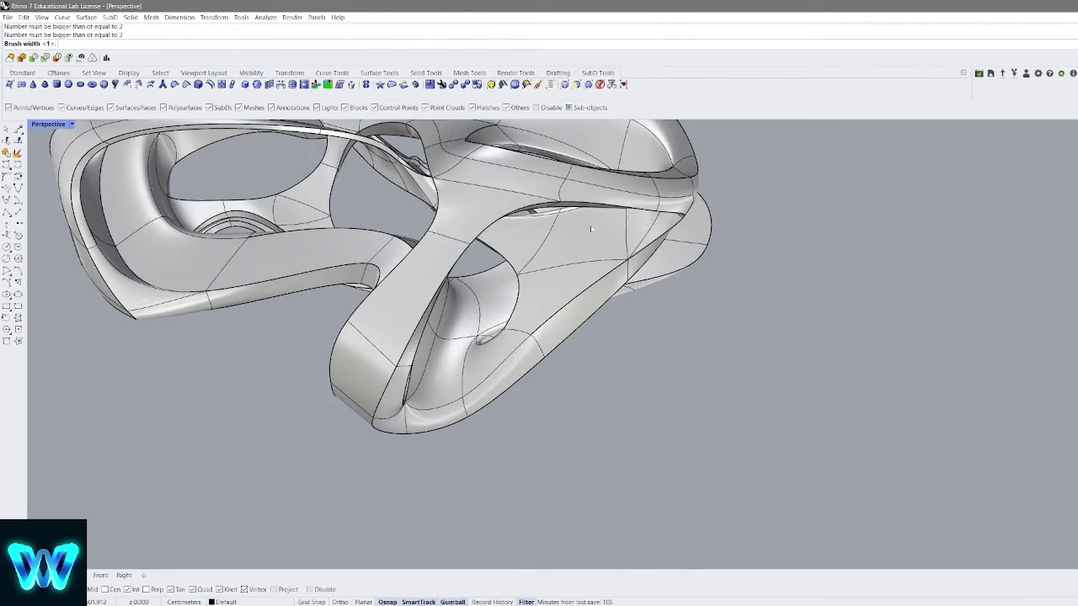
{"action": "type", "text": "3"}
{"action": "key", "text": "Return"}
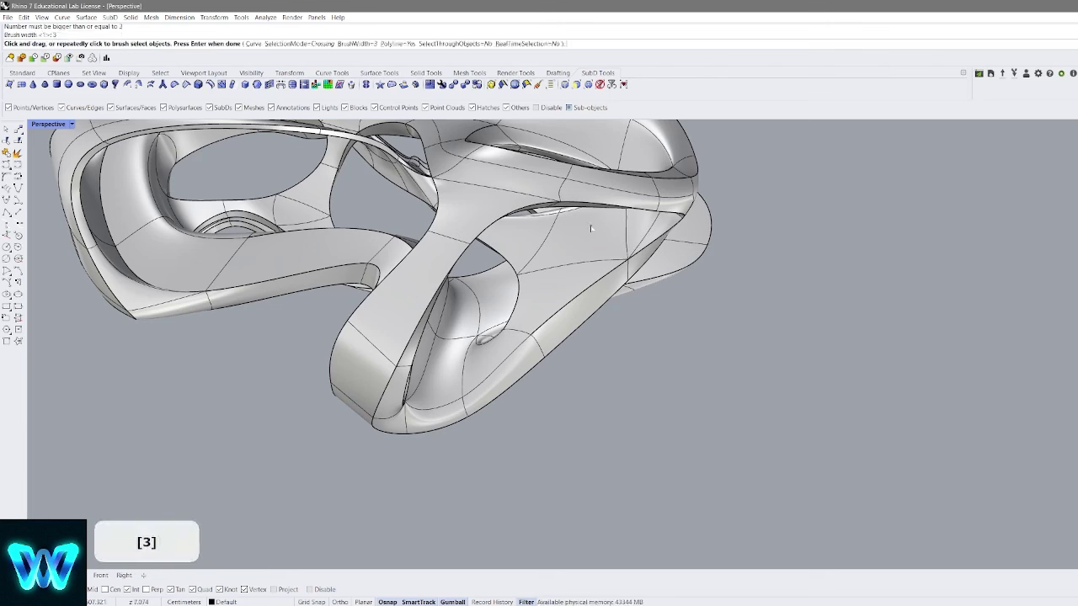
Brush-select the visible faces along the inner hollow beside the front leg and clear the selection
{"action": "left_click_drag", "start_coordinate": [597, 222], "coordinate": [571, 254]}
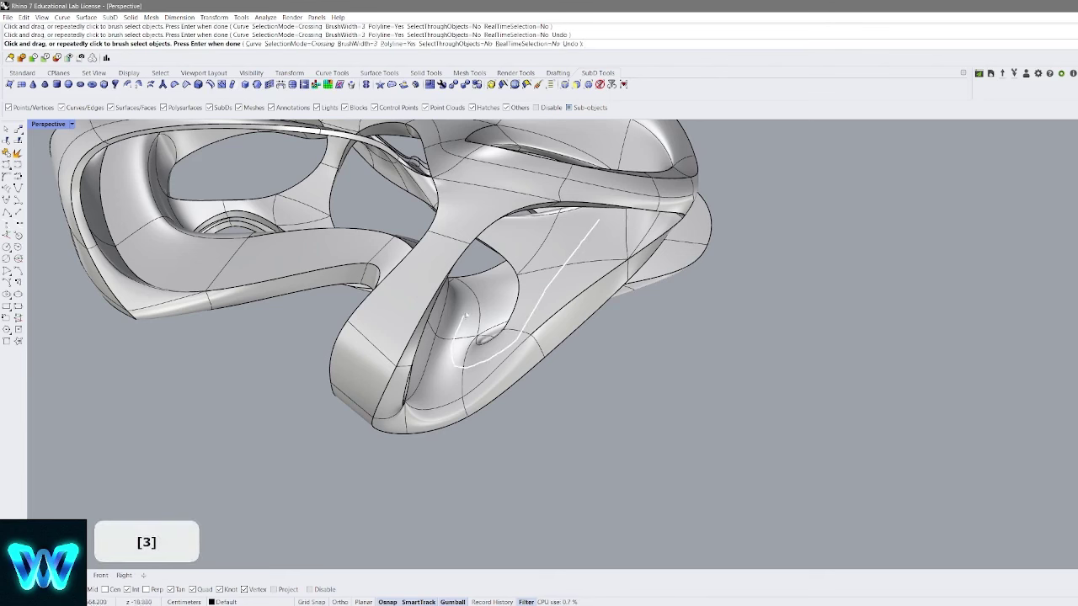
{"action": "left_click_drag", "start_coordinate": [466, 315], "coordinate": [488, 294]}
{"action": "right_click", "coordinate": [499, 299]}
{"action": "mouse_move", "coordinate": [582, 339]}
{"action": "right_mouse_down"}
{"action": "mouse_move", "coordinate": [654, 168]}
{"action": "mouse_move", "coordinate": [531, 292]}
{"action": "mouse_move", "coordinate": [665, 272]}
{"action": "mouse_move", "coordinate": [700, 320]}
{"action": "right_mouse_up"}
{"action": "scroll", "coordinate": [531, 293], "scroll_direction": "down", "scroll_amount": 3}
{"action": "left_click", "coordinate": [851, 277]}
Restrict the selection filter to edges
{"action": "right_click_drag", "start_coordinate": [651, 253], "coordinate": [644, 350], "text": "shift"}
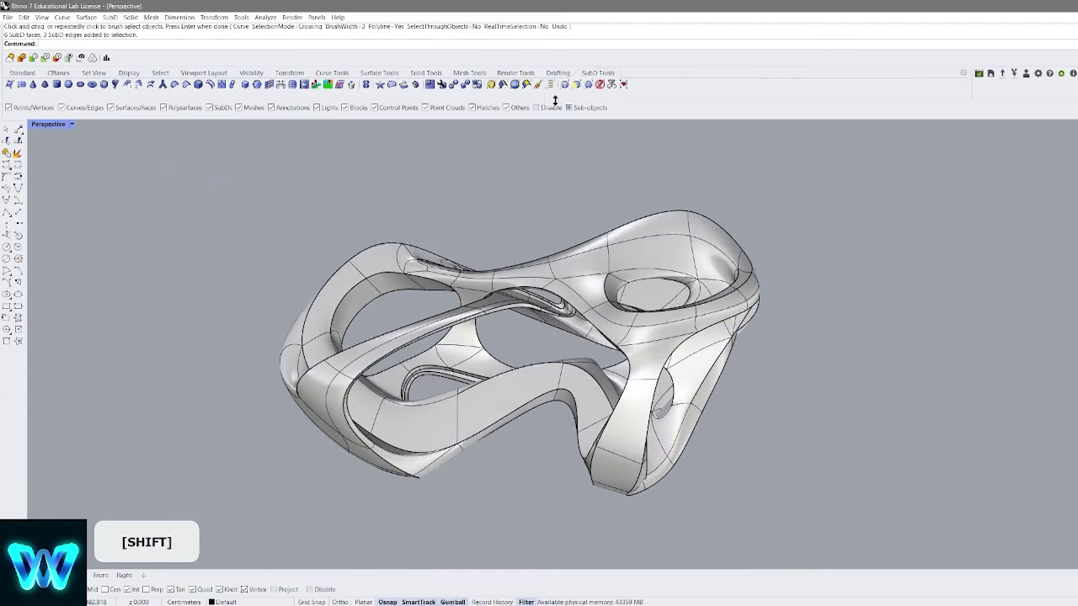
{"action": "right_click_drag", "start_coordinate": [692, 139], "coordinate": [586, 220]}
{"action": "scroll", "coordinate": [648, 159], "scroll_direction": "down", "scroll_amount": 5}
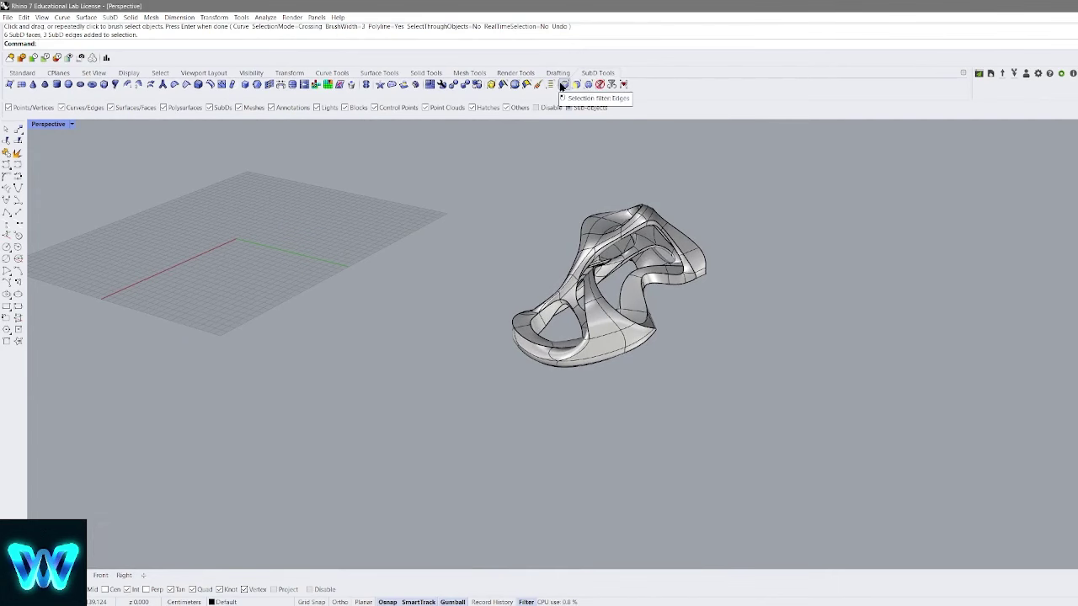
{"action": "scroll", "coordinate": [634, 132], "scroll_direction": "up", "scroll_amount": 5}
{"action": "right_click_drag", "start_coordinate": [636, 165], "coordinate": [560, 139]}
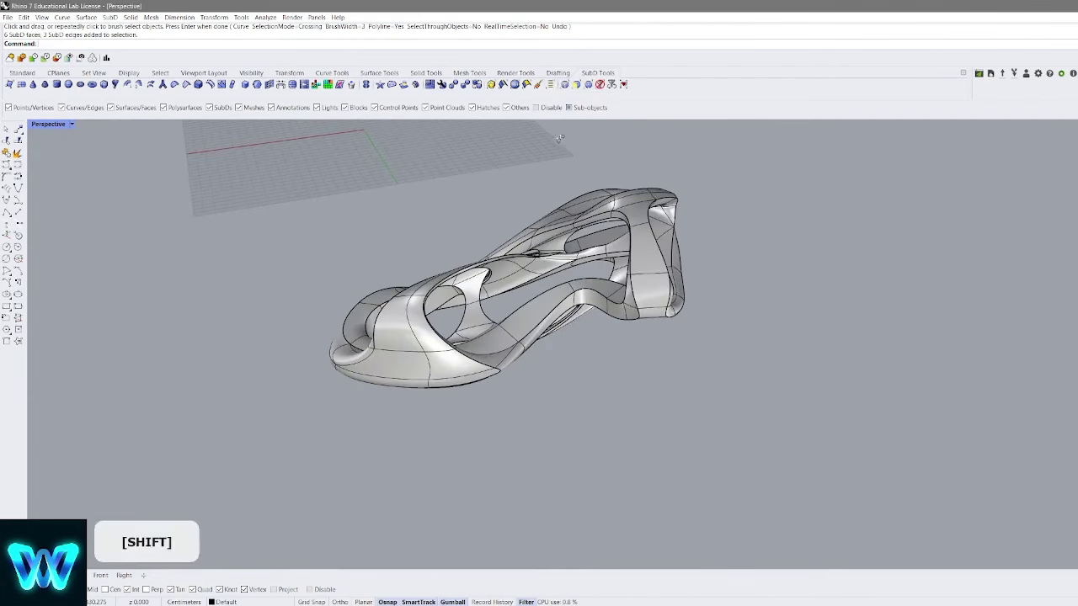
{"action": "left_click", "coordinate": [564, 85]}
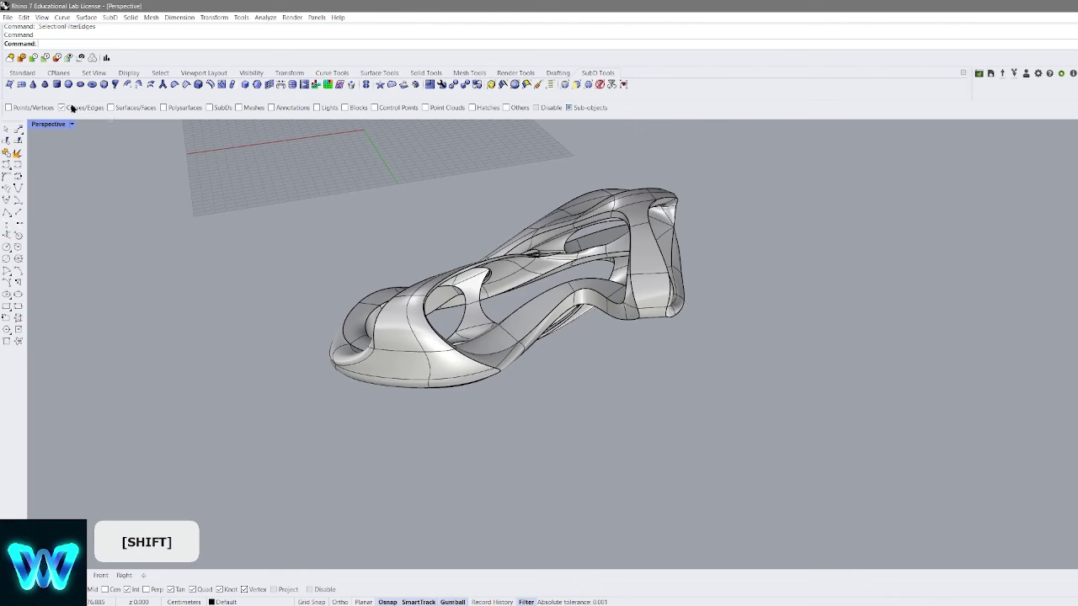
Select an edge on the front branch, move it slightly with the gumball, and undo the move
{"action": "scroll", "coordinate": [575, 239], "scroll_direction": "up", "scroll_amount": 6}
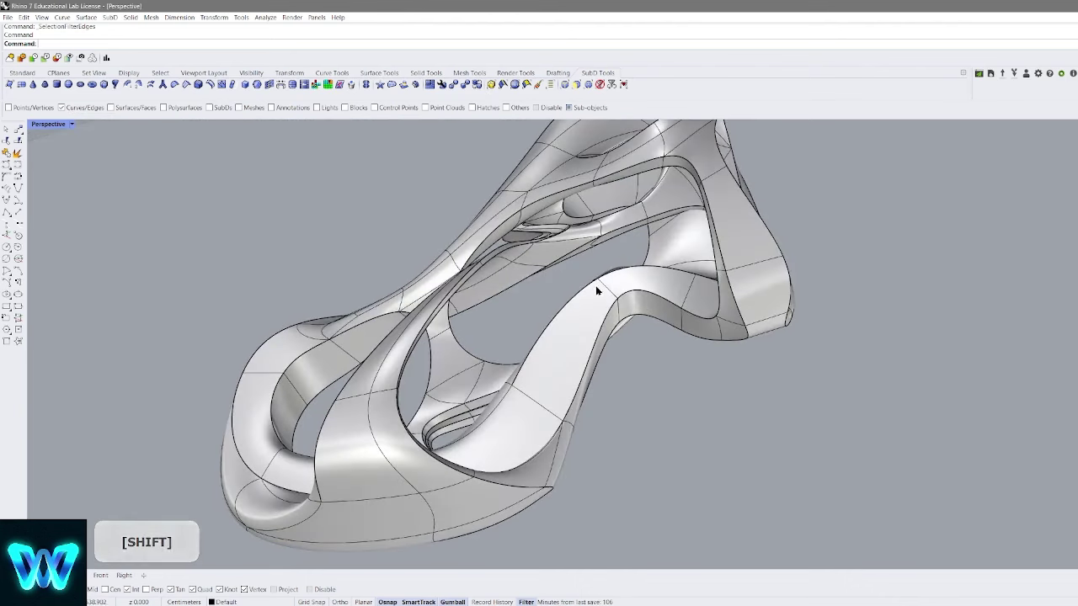
{"action": "left_click", "coordinate": [606, 270]}
{"action": "left_click_drag", "start_coordinate": [624, 305], "coordinate": [632, 314]}
{"action": "key", "text": "ctrl+z"}
Select a group of SubD edges with a selection window and pick a single edge on the inner branches
{"action": "left_click_drag", "start_coordinate": [840, 233], "coordinate": [627, 329]}
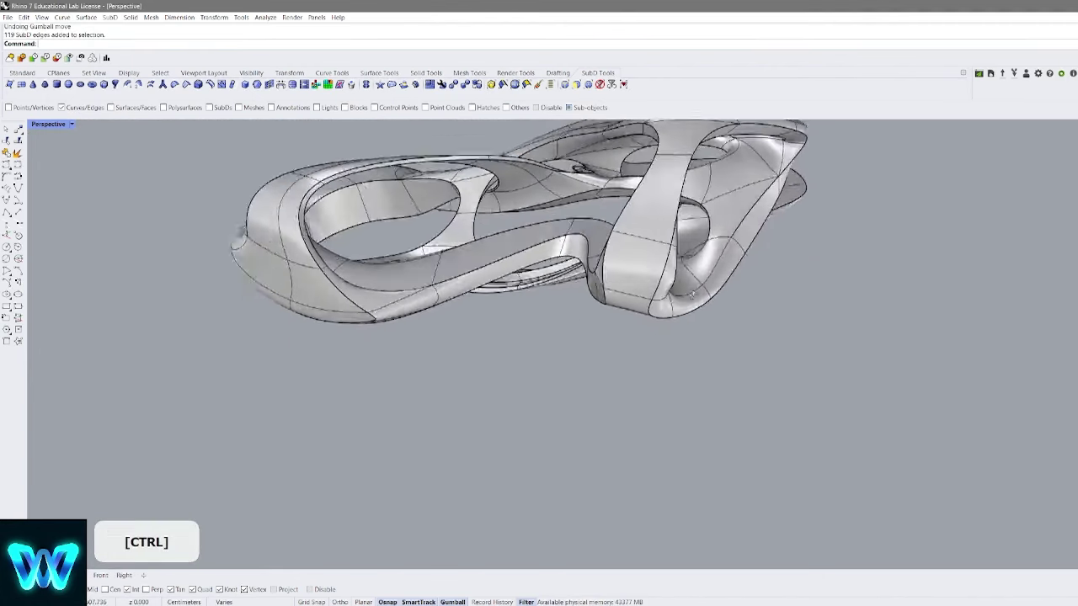
{"action": "scroll", "coordinate": [712, 242], "scroll_direction": "up", "scroll_amount": 5}
{"action": "right_click_drag", "start_coordinate": [750, 202], "coordinate": [705, 238]}
{"action": "right_click_drag", "start_coordinate": [595, 294], "coordinate": [705, 237]}
{"action": "scroll", "coordinate": [662, 231], "scroll_direction": "up", "scroll_amount": 4}
{"action": "scroll", "coordinate": [654, 260], "scroll_direction": "up", "scroll_amount": 5}
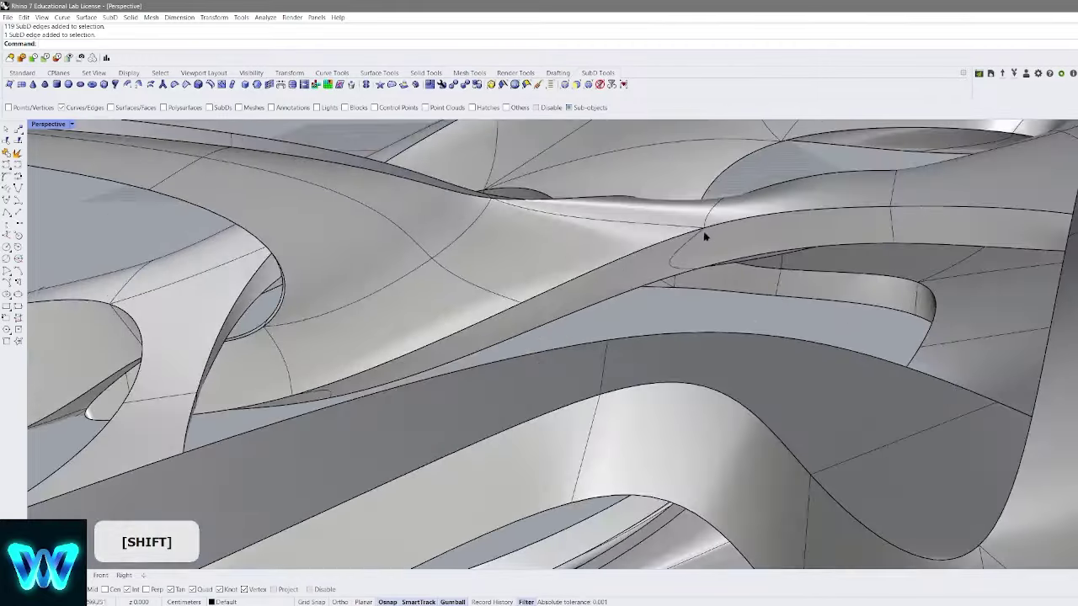
{"action": "left_click", "coordinate": [692, 309]}
{"action": "scroll", "coordinate": [623, 267], "scroll_direction": "down", "scroll_amount": 8}
{"action": "right_click_drag", "start_coordinate": [623, 267], "coordinate": [659, 214]}
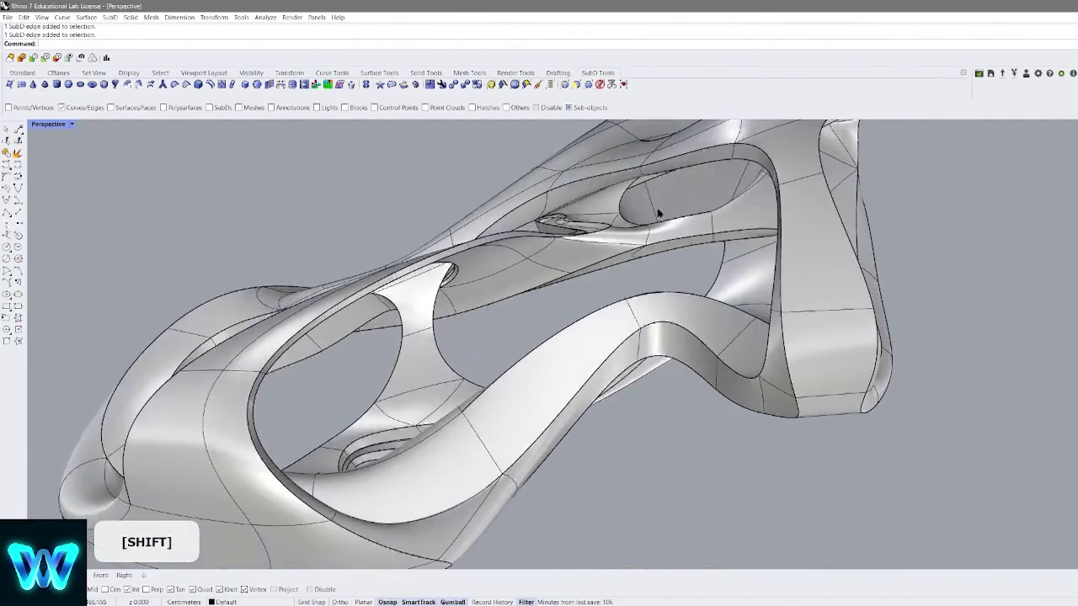
Restrict the selection filter to vertices and reset the filter to allow all object types
{"action": "left_click", "coordinate": [589, 84]}
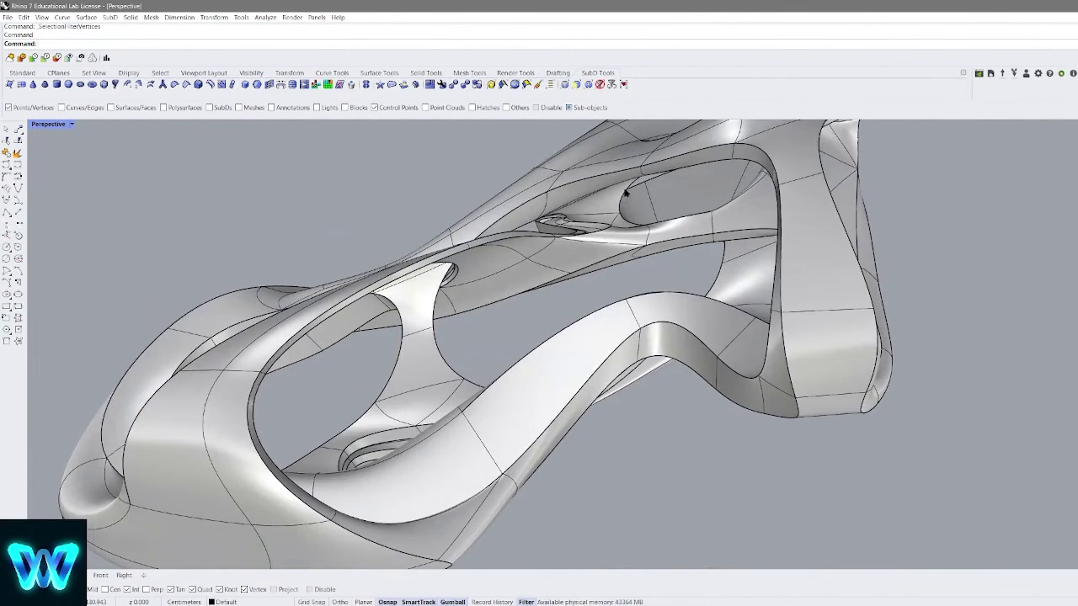
{"action": "scroll", "coordinate": [626, 194], "scroll_direction": "down", "scroll_amount": 4}
{"action": "right_click_drag", "start_coordinate": [626, 193], "coordinate": [563, 274], "text": "shift"}
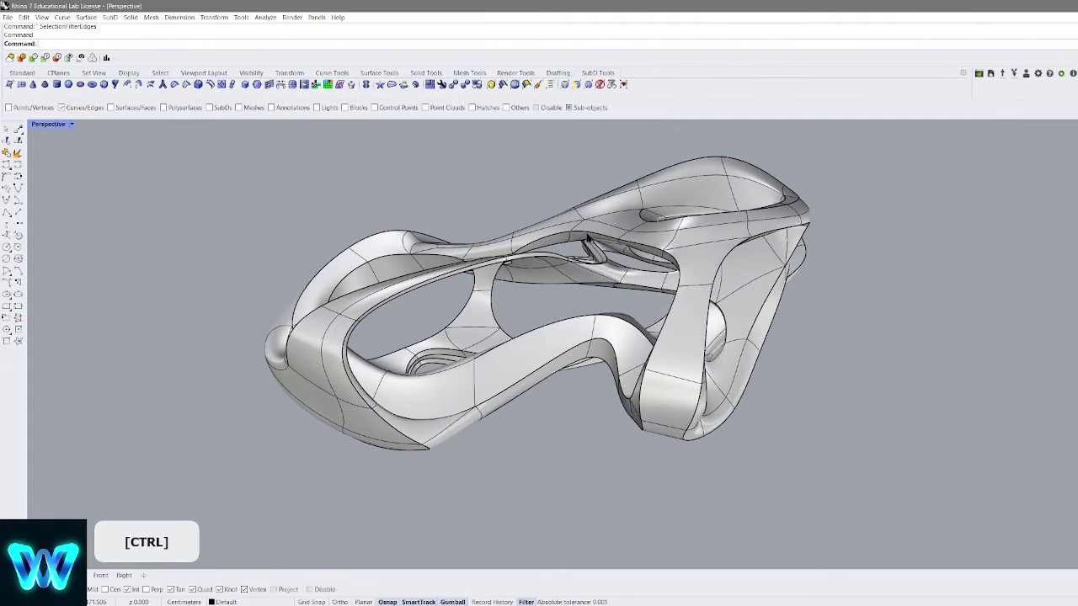
{"action": "right_click_drag", "start_coordinate": [563, 253], "coordinate": [609, 241], "text": "shift"}
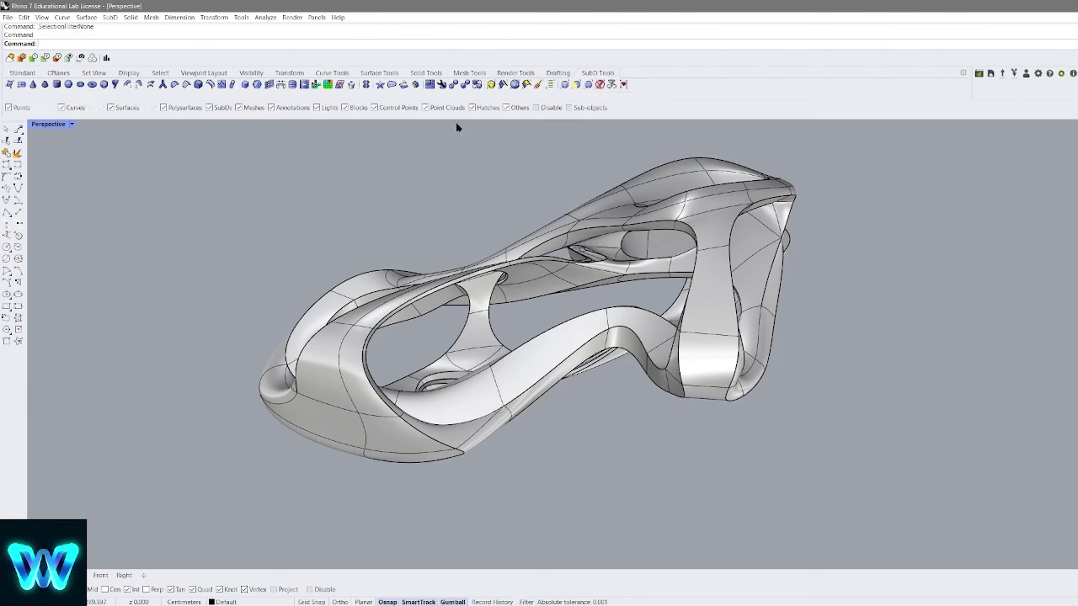
Toggle SubD sub-object selection to vertices only, and clear the selection filter again
{"action": "left_click", "coordinate": [573, 85]}
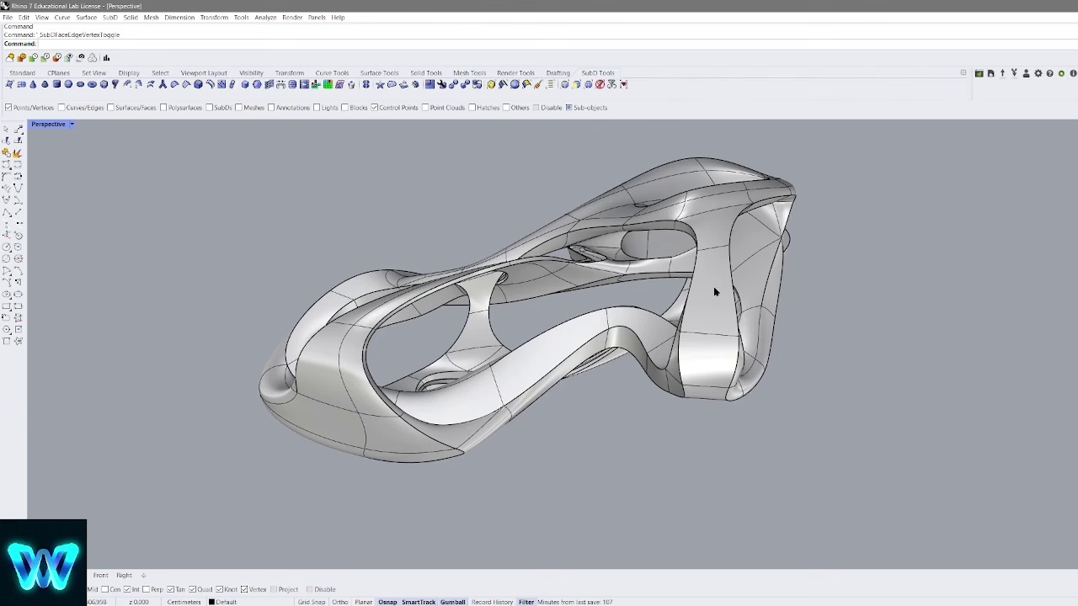
{"action": "scroll", "coordinate": [714, 291], "scroll_direction": "up", "scroll_amount": 3}
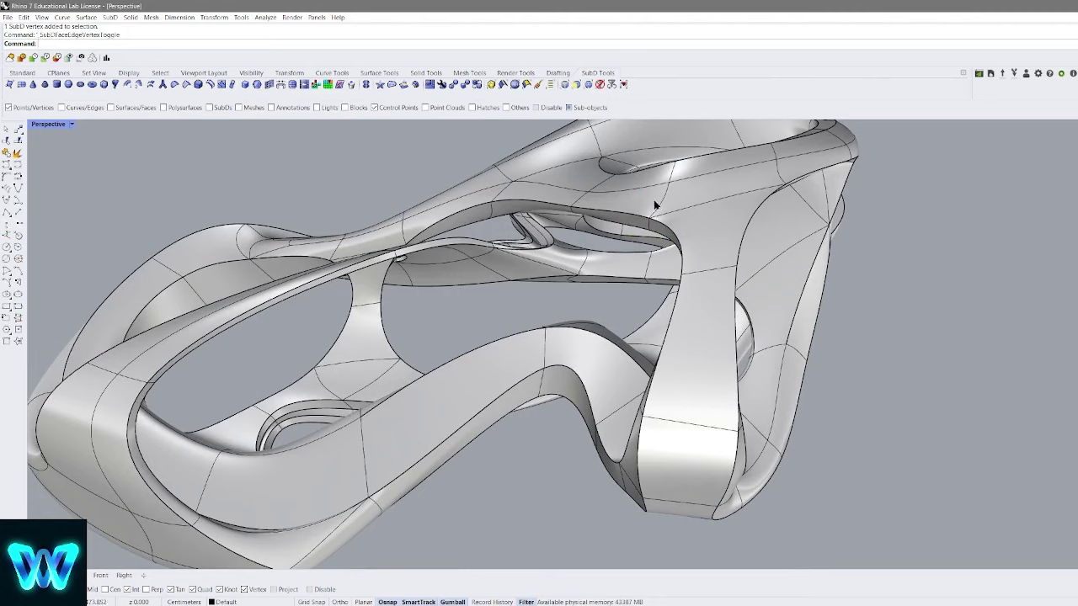
{"action": "right_click_drag", "start_coordinate": [655, 201], "coordinate": [624, 97]}
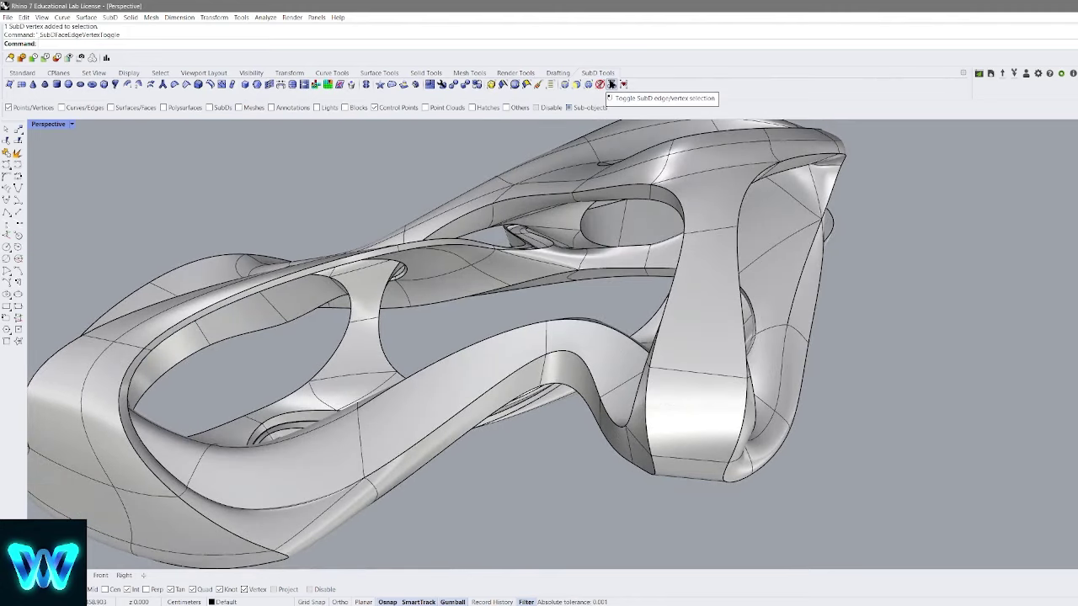
{"action": "right_click_drag", "start_coordinate": [633, 135], "coordinate": [636, 175]}
{"action": "left_click", "coordinate": [601, 85]}
{"action": "scroll", "coordinate": [623, 214], "scroll_direction": "down", "scroll_amount": 2}
{"action": "right_click_drag", "start_coordinate": [623, 214], "coordinate": [606, 543]}
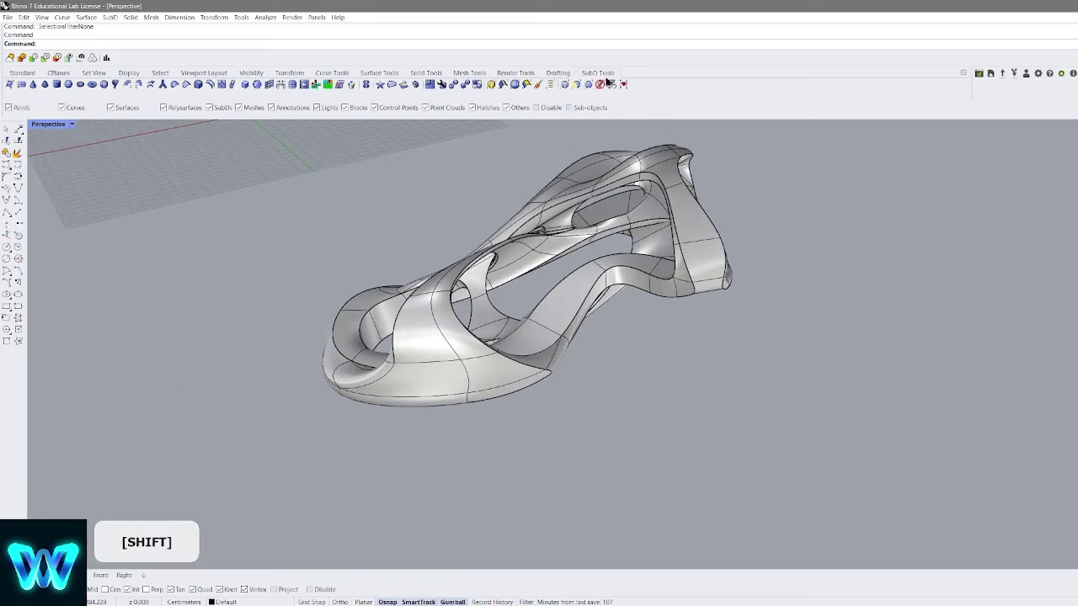
Toggle the Point Clouds and Others selection filters off and back on
{"action": "left_click", "coordinate": [457, 108]}
{"action": "left_click", "coordinate": [483, 110]}
{"action": "left_click", "coordinate": [518, 110]}
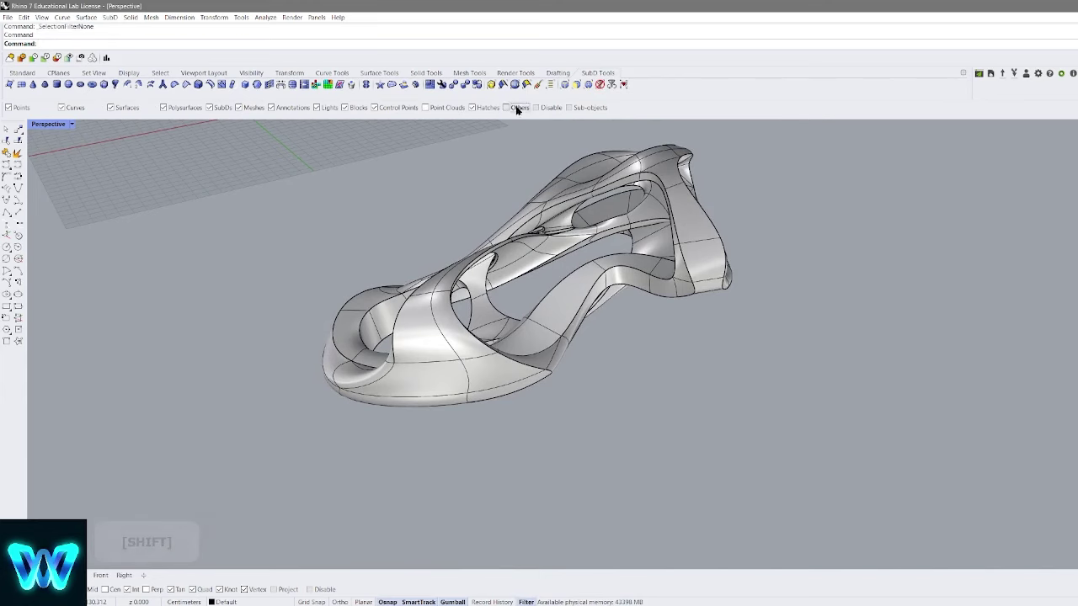
{"action": "left_click", "coordinate": [426, 108]}
Duplicate the closed SubD onto the construction-plane grid with the gumball and zoom to the copy
{"action": "right_click_drag", "start_coordinate": [559, 208], "coordinate": [636, 203], "text": "shift"}
{"action": "scroll", "coordinate": [578, 238], "scroll_direction": "down", "scroll_amount": 2}
{"action": "right_click_drag", "start_coordinate": [578, 238], "coordinate": [590, 404]}
{"action": "scroll", "coordinate": [662, 329], "scroll_direction": "down", "scroll_amount": 4}
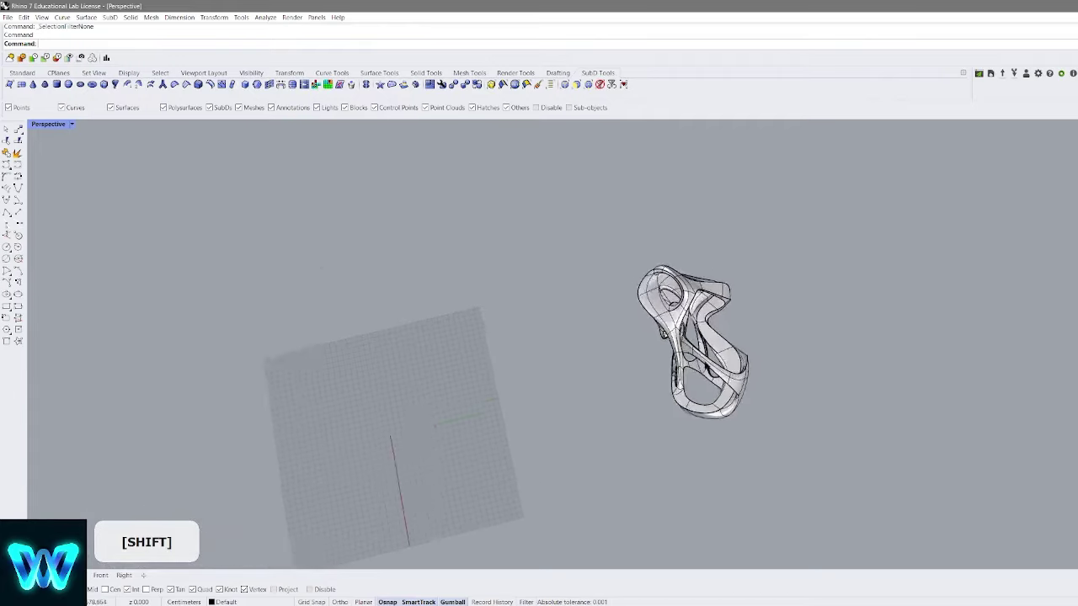
{"action": "left_click", "coordinate": [756, 269]}
{"action": "right_click_drag", "start_coordinate": [699, 362], "coordinate": [782, 255], "text": "shift"}
{"action": "left_click_drag", "start_coordinate": [784, 246], "coordinate": [465, 244], "text": "alt"}
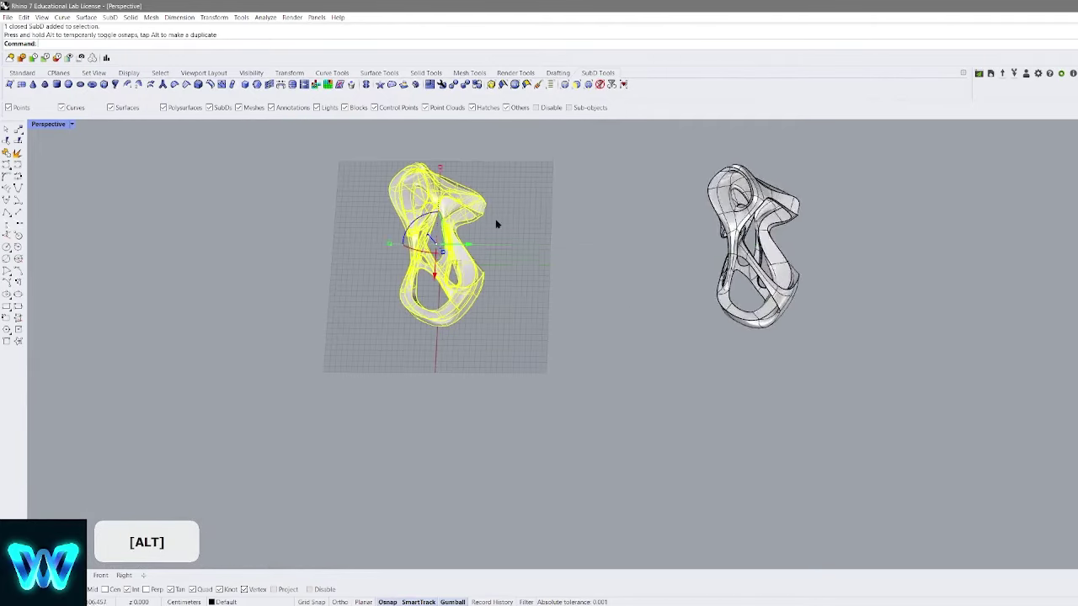
{"action": "type", "text": "zs"}
{"action": "key", "text": "Return"}
{"action": "right_click_drag", "start_coordinate": [497, 224], "coordinate": [558, 180], "text": "shift"}
{"action": "left_click", "coordinate": [855, 250]}
{"action": "scroll", "coordinate": [712, 296], "scroll_direction": "up", "scroll_amount": 5}
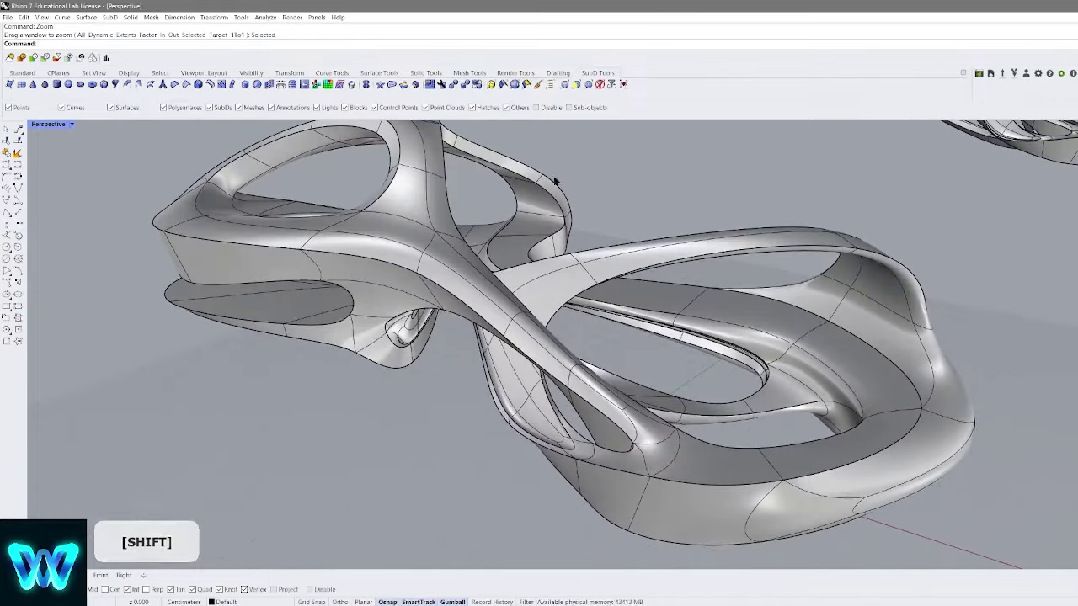
Open Named Selections, move its window clear of the model, and try selecting and deselecting the whole copied SubD
{"action": "left_click", "coordinate": [552, 85]}
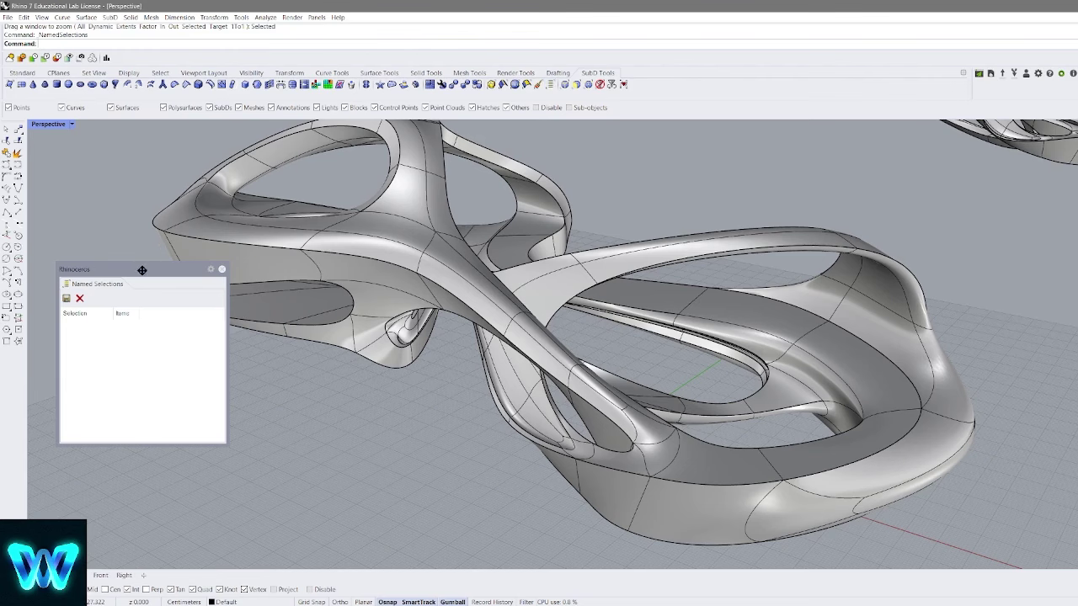
{"action": "left_click_drag", "start_coordinate": [142, 270], "coordinate": [134, 342]}
{"action": "scroll", "coordinate": [358, 300], "scroll_direction": "down", "scroll_amount": 4}
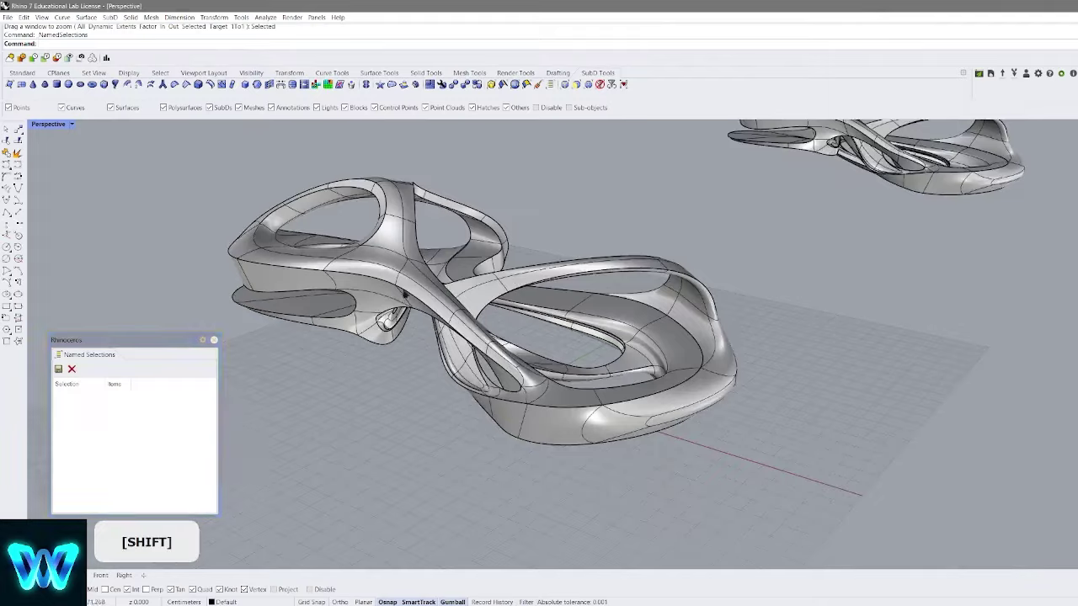
{"action": "right_click_drag", "start_coordinate": [539, 202], "coordinate": [512, 230]}
{"action": "left_click", "coordinate": [512, 232], "text": "shift"}
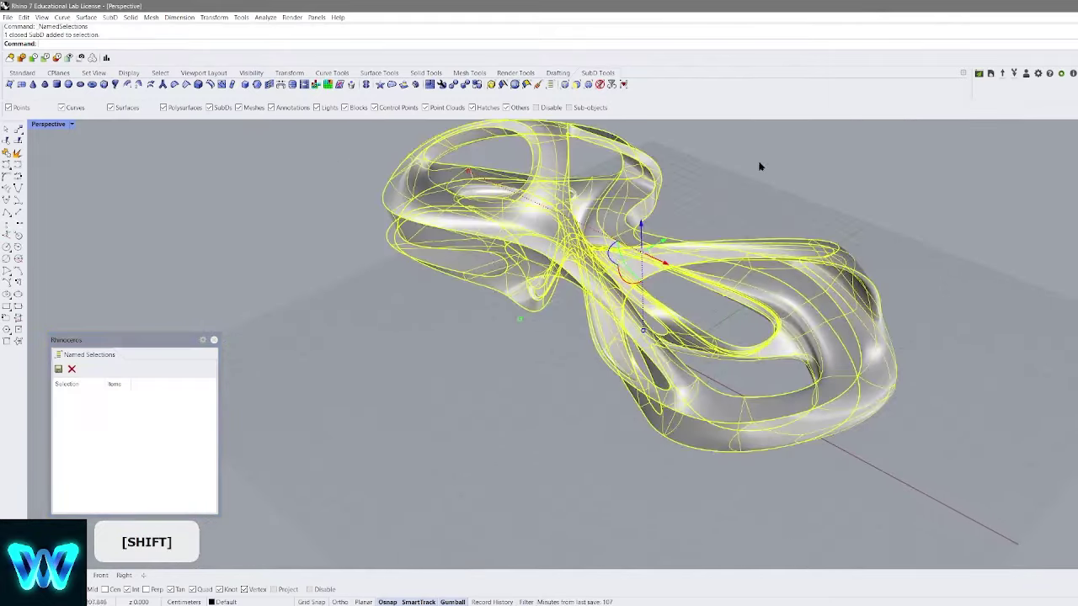
{"action": "left_click", "coordinate": [759, 166]}
Select three adjacent faces along the upper rim of the copied SubD and save them as named selection S1
{"action": "scroll", "coordinate": [532, 170], "scroll_direction": "up", "scroll_amount": 5}
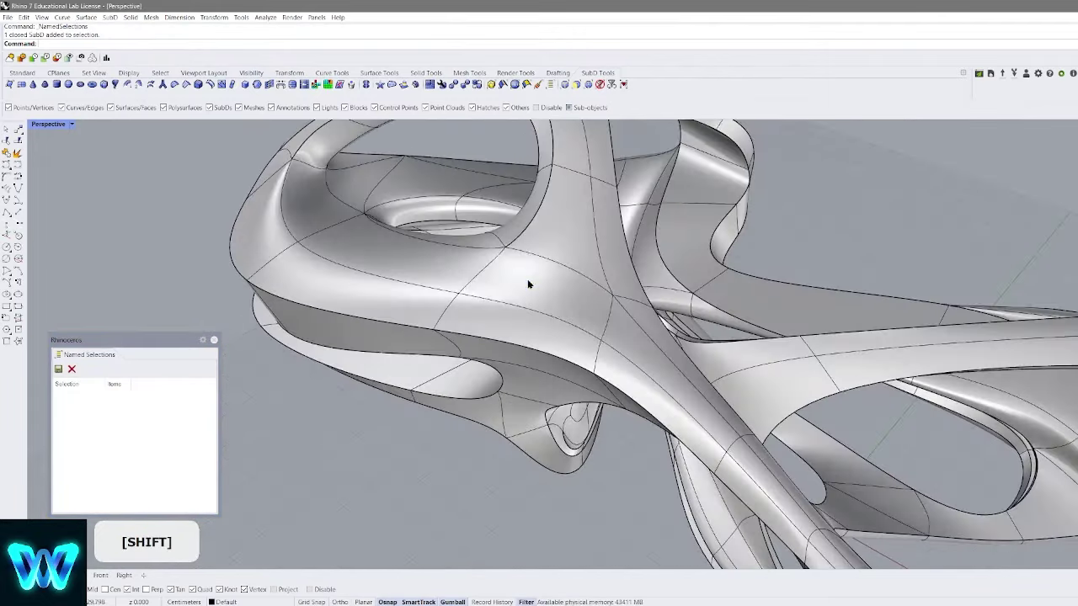
{"action": "left_click", "coordinate": [403, 264], "text": "ctrl+shift"}
{"action": "right_click_drag", "start_coordinate": [403, 265], "coordinate": [608, 273]}
{"action": "left_click", "coordinate": [451, 248], "text": "ctrl+shift"}
{"action": "right_click_drag", "start_coordinate": [451, 247], "coordinate": [496, 287]}
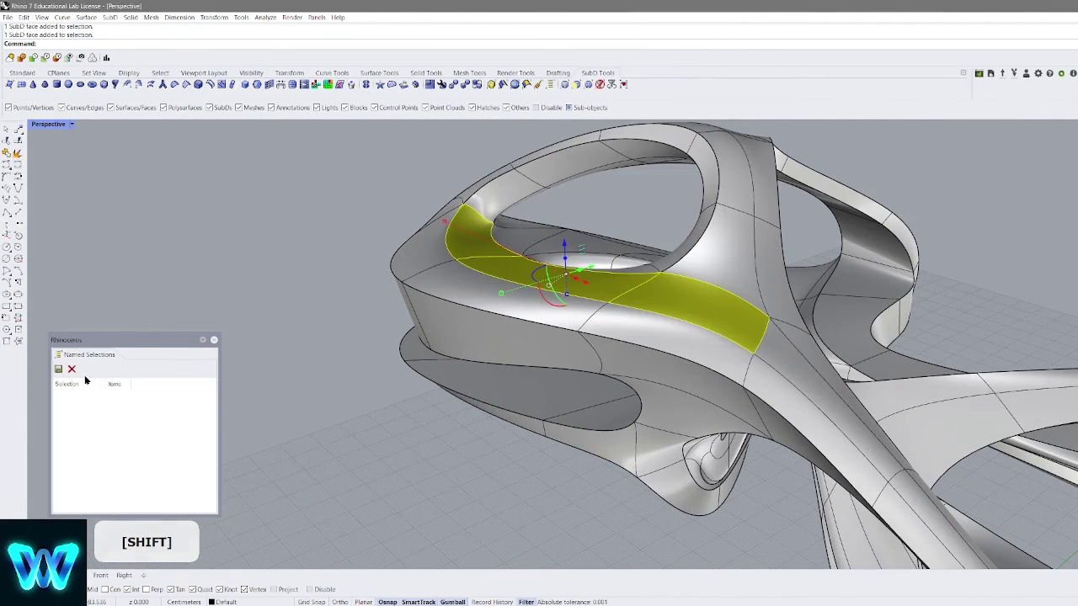
{"action": "left_click", "coordinate": [58, 369]}
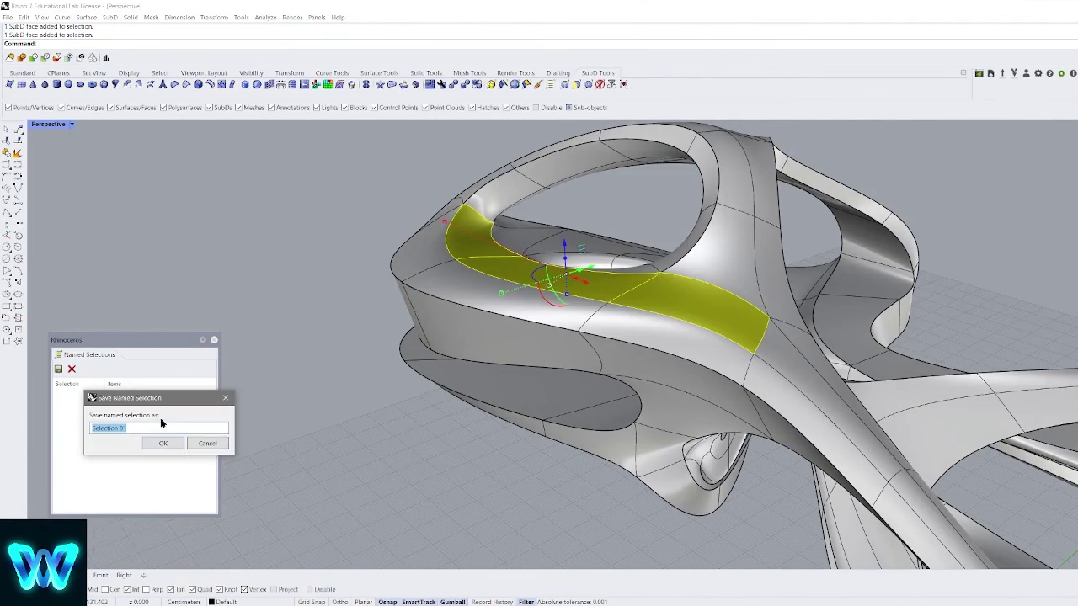
{"action": "type", "text": "1"}
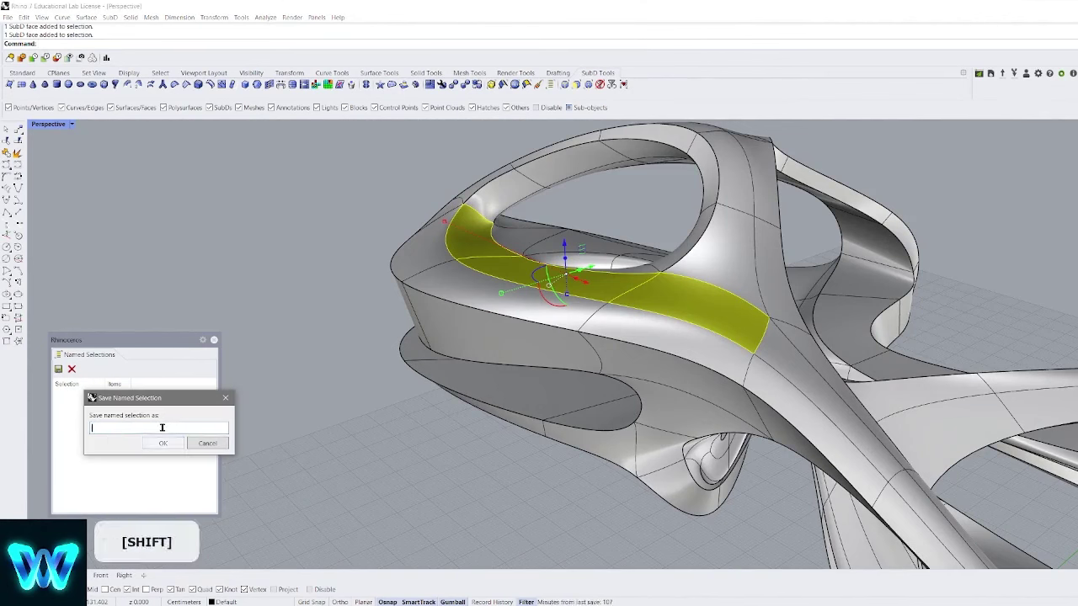
{"action": "left_click", "coordinate": [161, 444]}
Clear the saved faces, select a single face on the upper rim, and move it with the gumball
{"action": "right_click_drag", "start_coordinate": [382, 404], "coordinate": [497, 385]}
{"action": "left_click", "coordinate": [580, 306], "text": "shift"}
{"action": "right_click_drag", "start_coordinate": [580, 306], "coordinate": [794, 241]}
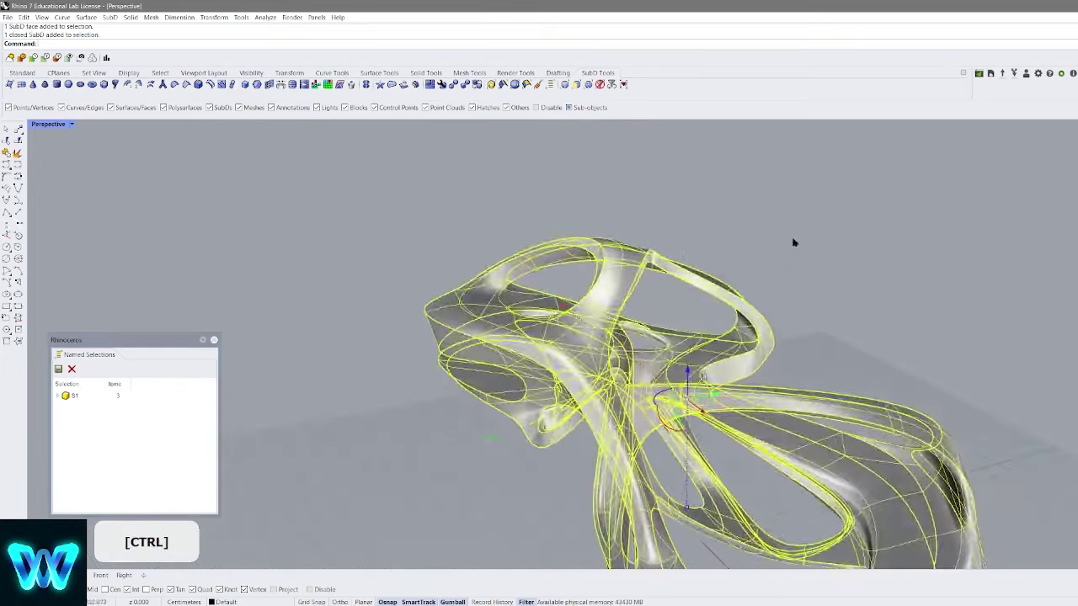
{"action": "left_click", "coordinate": [794, 241]}
{"action": "left_click", "coordinate": [615, 302], "text": "ctrl+shift"}
{"action": "scroll", "coordinate": [615, 301], "scroll_direction": "up", "scroll_amount": 5}
{"action": "left_click_drag", "start_coordinate": [615, 301], "coordinate": [557, 263]}
{"action": "right_click_drag", "start_coordinate": [657, 265], "coordinate": [610, 260]}
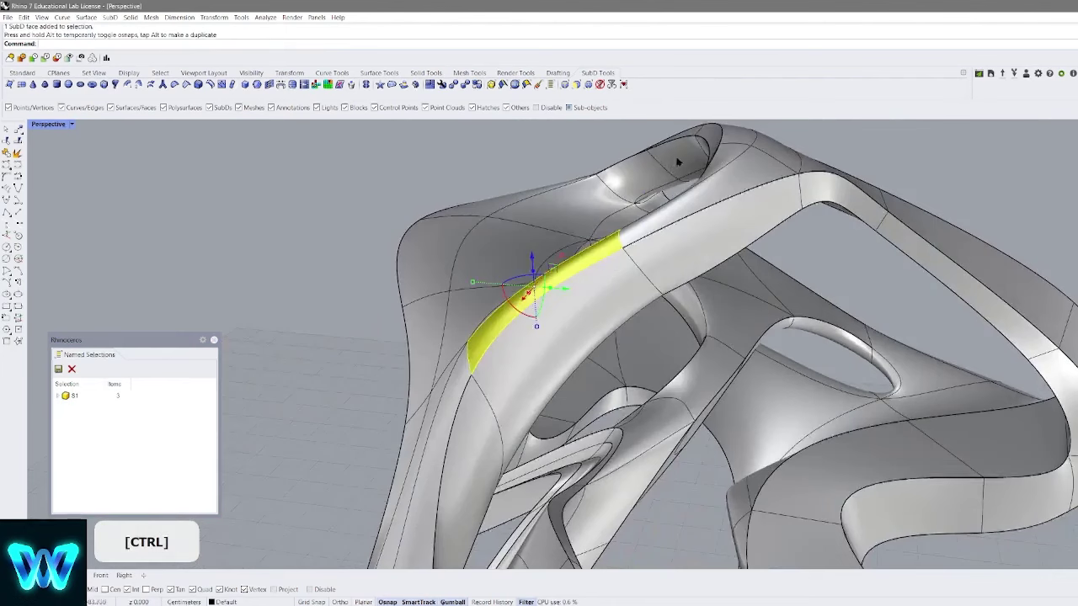
Select further individual faces and an edge near the upper rim's corner and reshape them with the gumball
{"action": "left_click", "coordinate": [678, 161], "text": "ctrl+shift"}
{"action": "left_click_drag", "start_coordinate": [705, 136], "coordinate": [478, 217]}
{"action": "right_click_drag", "start_coordinate": [478, 217], "coordinate": [512, 306]}
{"action": "left_click", "coordinate": [568, 226], "text": "ctrl+shift"}
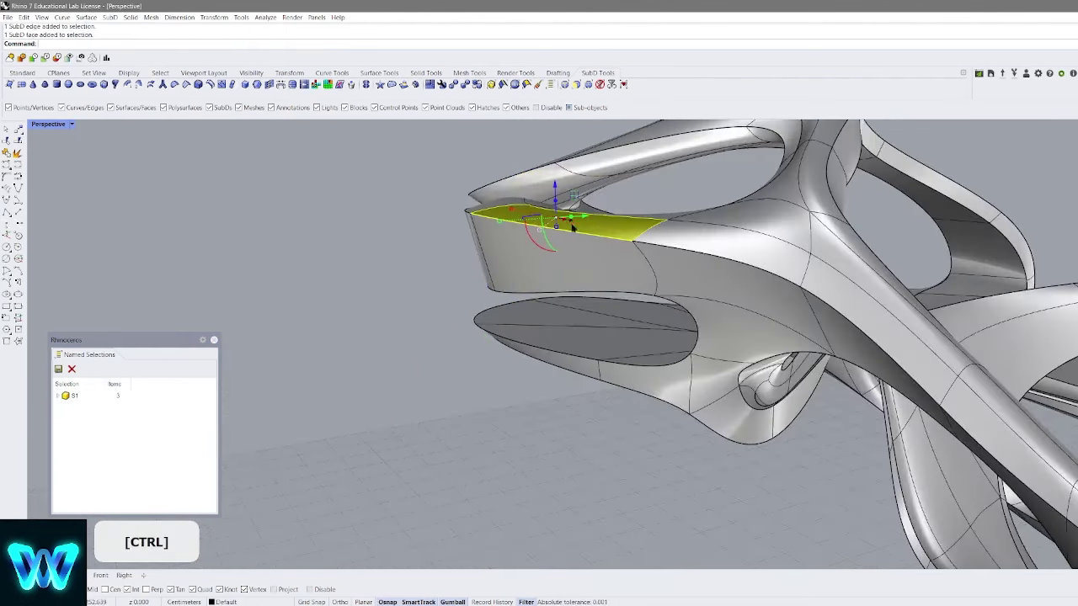
{"action": "left_click_drag", "start_coordinate": [572, 227], "coordinate": [657, 267]}
{"action": "left_click", "coordinate": [638, 236], "text": "ctrl+shift"}
{"action": "left_click", "coordinate": [604, 270], "text": "ctrl+shift"}
{"action": "right_click_drag", "start_coordinate": [742, 332], "coordinate": [515, 309]}
Deselect everything and recall the three faces stored in named selection S1
{"action": "left_click", "coordinate": [854, 296]}
{"action": "scroll", "coordinate": [644, 334], "scroll_direction": "down", "scroll_amount": 5}
{"action": "double_click", "coordinate": [92, 395]}
{"action": "right_click_drag", "start_coordinate": [561, 260], "coordinate": [741, 253]}
{"action": "scroll", "coordinate": [602, 296], "scroll_direction": "up", "scroll_amount": 3}
{"action": "right_click_drag", "start_coordinate": [581, 297], "coordinate": [645, 291]}
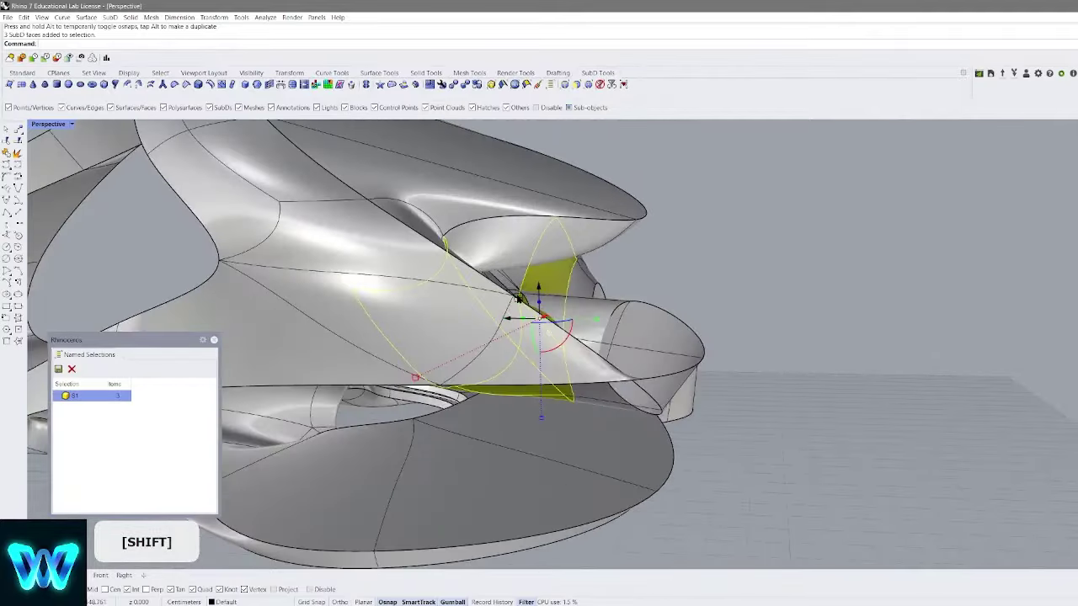
Move the recalled S1 faces with the gumball and undo the move
{"action": "left_click_drag", "start_coordinate": [520, 301], "coordinate": [581, 209]}
{"action": "right_click_drag", "start_coordinate": [624, 215], "coordinate": [741, 259]}
{"action": "key", "text": "ctrl+z"}
Pick neighbouring faces on the SubD and extend the selection to a full face loop
{"action": "scroll", "coordinate": [590, 253], "scroll_direction": "down", "scroll_amount": 3}
{"action": "scroll", "coordinate": [541, 314], "scroll_direction": "up", "scroll_amount": 3}
{"action": "left_click", "coordinate": [610, 240], "text": "shift"}
{"action": "left_click", "coordinate": [613, 239], "text": "ctrl+shift"}
{"action": "left_click", "coordinate": [688, 237], "text": "ctrl+shift"}
{"action": "double_click", "coordinate": [600, 248], "text": "ctrl+shift"}
{"action": "scroll", "coordinate": [604, 248], "scroll_direction": "down", "scroll_amount": 5}
{"action": "scroll", "coordinate": [639, 267], "scroll_direction": "up", "scroll_amount": 5}
Select the complete loop of faces running around the lower outer rim, view it from around, and clear the selection
{"action": "left_click", "coordinate": [582, 276], "text": "ctrl+shift"}
{"action": "double_click", "coordinate": [524, 299], "text": "ctrl+shift"}
{"action": "scroll", "coordinate": [522, 300], "scroll_direction": "down", "scroll_amount": 4}
{"action": "right_click_drag", "start_coordinate": [523, 300], "coordinate": [690, 329]}
{"action": "scroll", "coordinate": [565, 309], "scroll_direction": "up", "scroll_amount": 5}
{"action": "right_click_drag", "start_coordinate": [565, 308], "coordinate": [553, 270]}
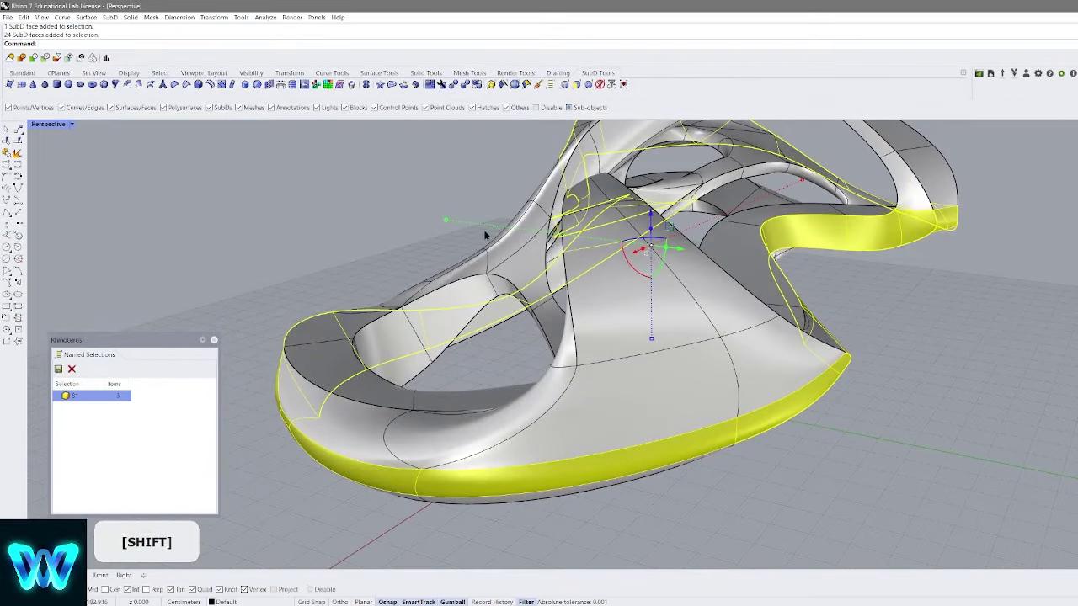
{"action": "key", "text": "Escape"}
Pick a face, an edge and an adjoining sub-object on the broad front surface, and clear the selection
{"action": "left_click", "coordinate": [605, 367]}
{"action": "left_click", "coordinate": [690, 342]}
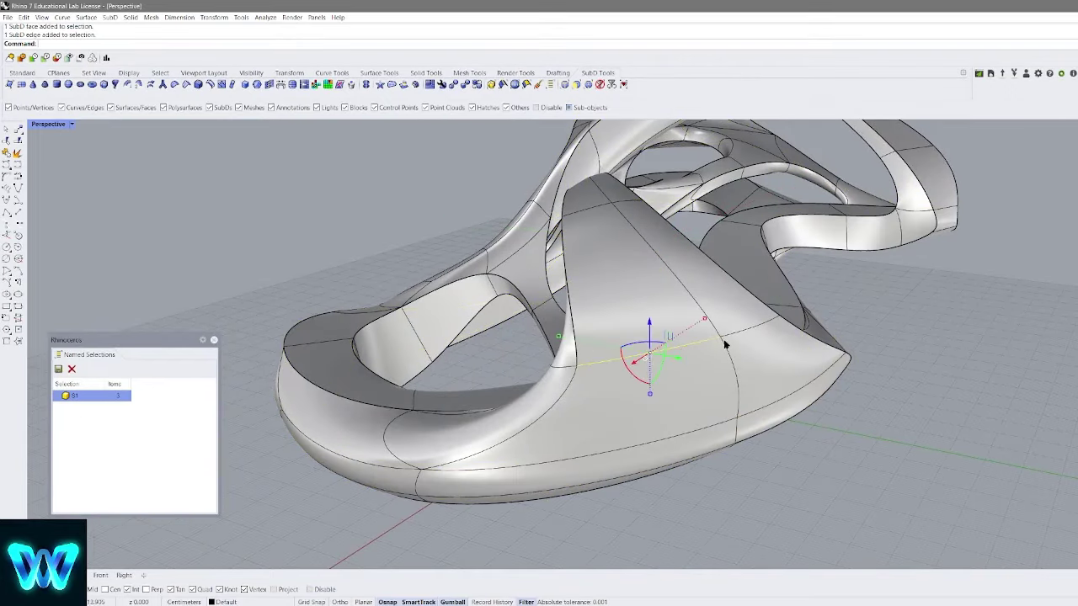
{"action": "left_click", "coordinate": [724, 340], "text": "shift"}
{"action": "left_click", "coordinate": [959, 314]}
Select the face loop passing through the lower side wall of the front ring, and clear the selection
{"action": "scroll", "coordinate": [678, 354], "scroll_direction": "down", "scroll_amount": 5}
{"action": "right_click_drag", "start_coordinate": [677, 350], "coordinate": [630, 357]}
{"action": "scroll", "coordinate": [669, 262], "scroll_direction": "up", "scroll_amount": 4}
{"action": "scroll", "coordinate": [749, 300], "scroll_direction": "up", "scroll_amount": 4}
{"action": "double_click", "coordinate": [596, 341], "text": "shift"}
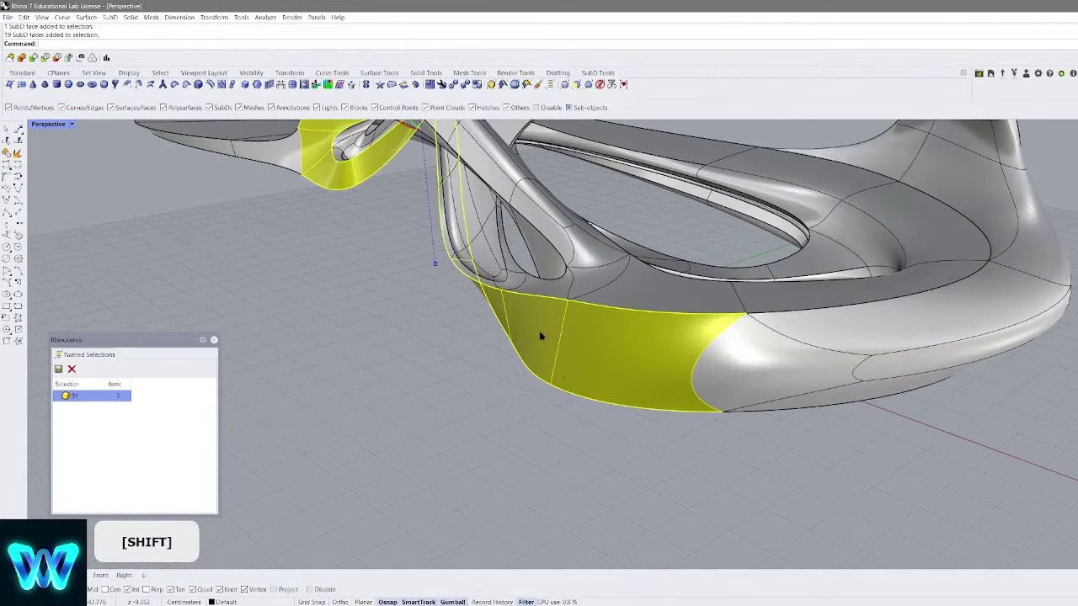
{"action": "left_click", "coordinate": [531, 452]}
Build a mixed selection of individual faces and edges around the front ring's side wall, and deselect it
{"action": "left_click", "coordinate": [594, 354]}
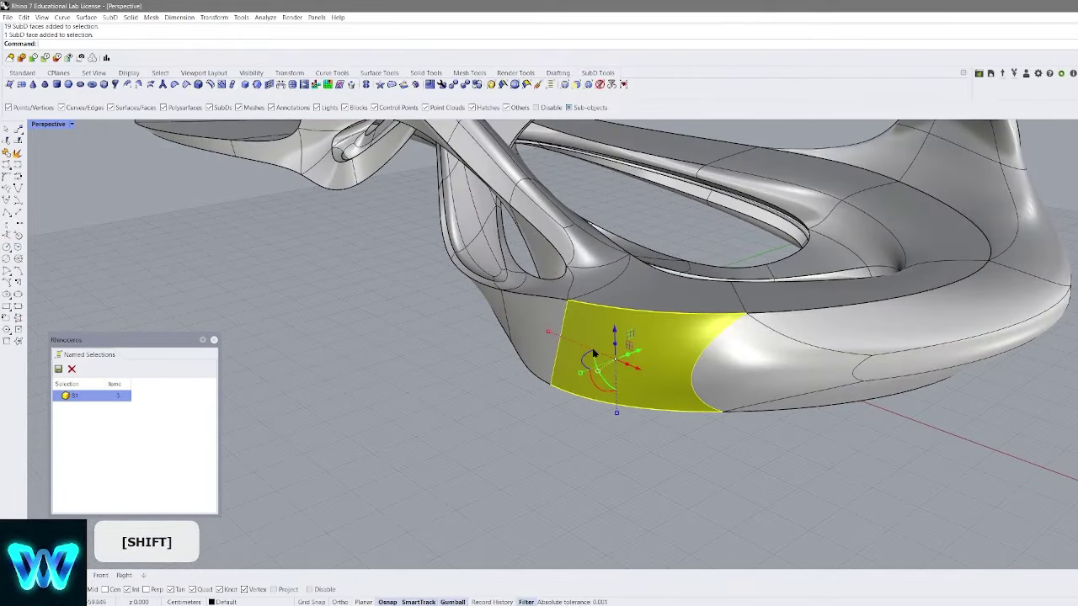
{"action": "left_click", "coordinate": [640, 292], "text": "shift"}
{"action": "right_click_drag", "start_coordinate": [639, 292], "coordinate": [635, 337]}
{"action": "left_click", "coordinate": [610, 259], "text": "shift"}
{"action": "left_click", "coordinate": [606, 215], "text": "shift"}
{"action": "right_click_drag", "start_coordinate": [606, 215], "coordinate": [539, 363]}
{"action": "left_click", "coordinate": [599, 278], "text": "shift"}
{"action": "left_click", "coordinate": [655, 314]}
{"action": "scroll", "coordinate": [605, 289], "scroll_direction": "down", "scroll_amount": 6}
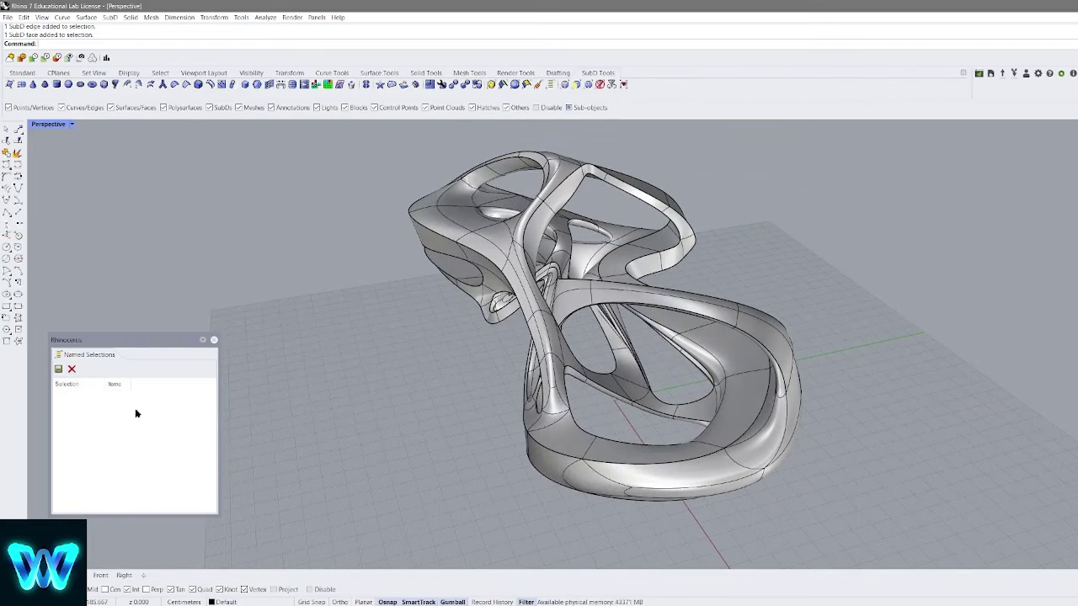
Close Named Selections, pick individual sub-objects on the copied SubD, and view them from the opposite side
{"action": "left_click", "coordinate": [213, 342]}
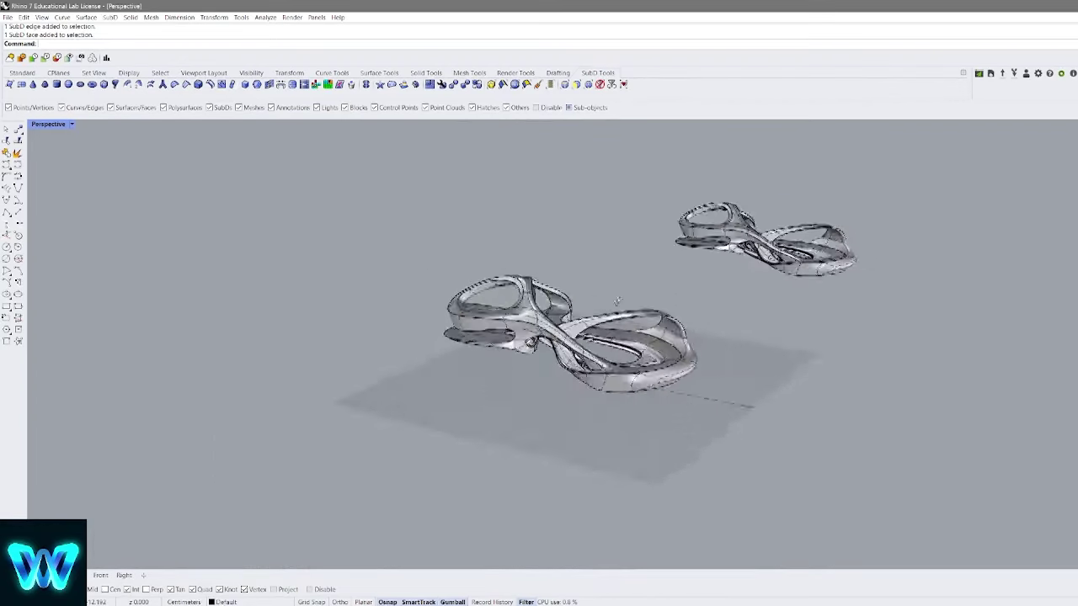
{"action": "left_click", "coordinate": [634, 335], "text": "ctrl+shift"}
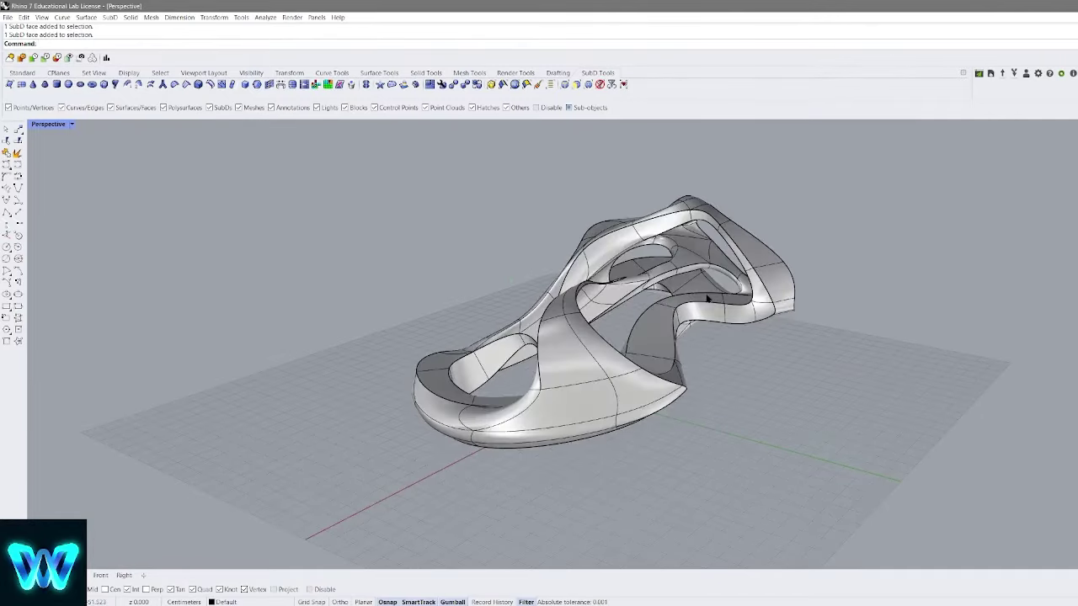
{"action": "left_click", "coordinate": [665, 337], "text": "ctrl+shift"}
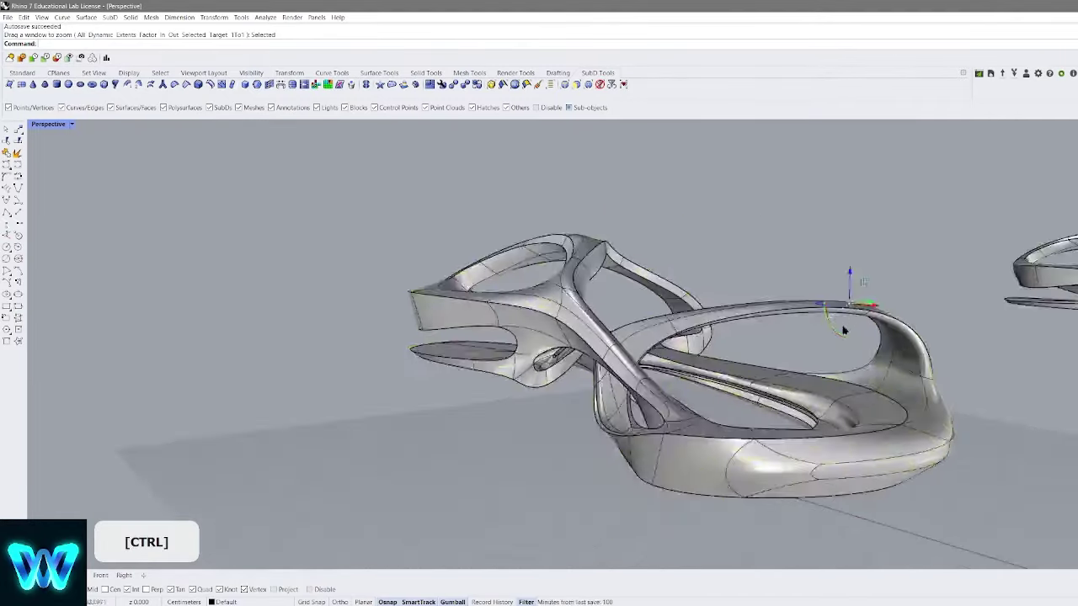
{"action": "right_click_drag", "start_coordinate": [842, 332], "coordinate": [621, 341]}
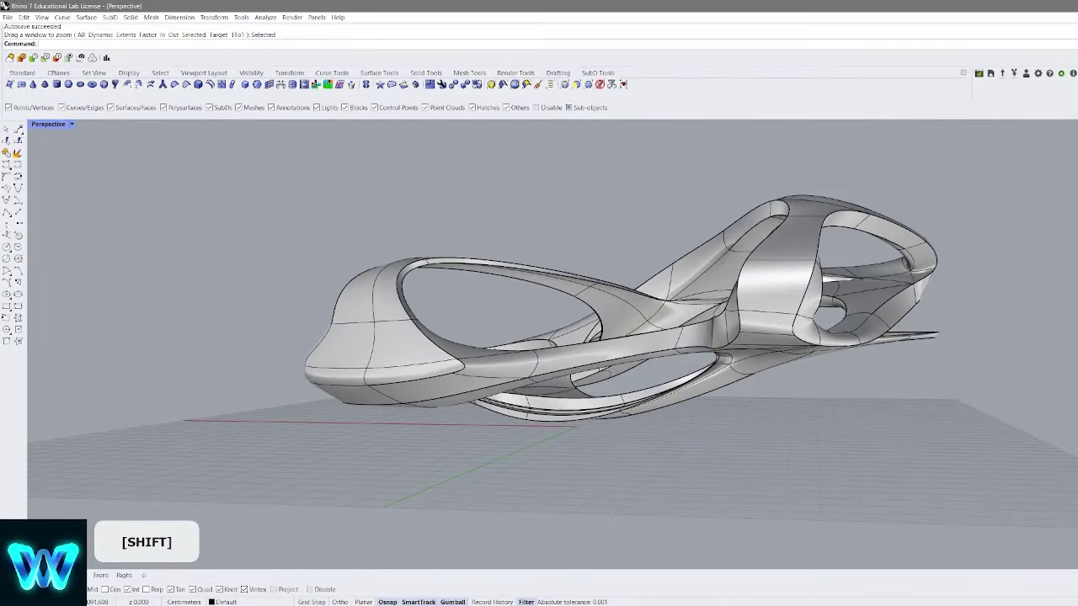